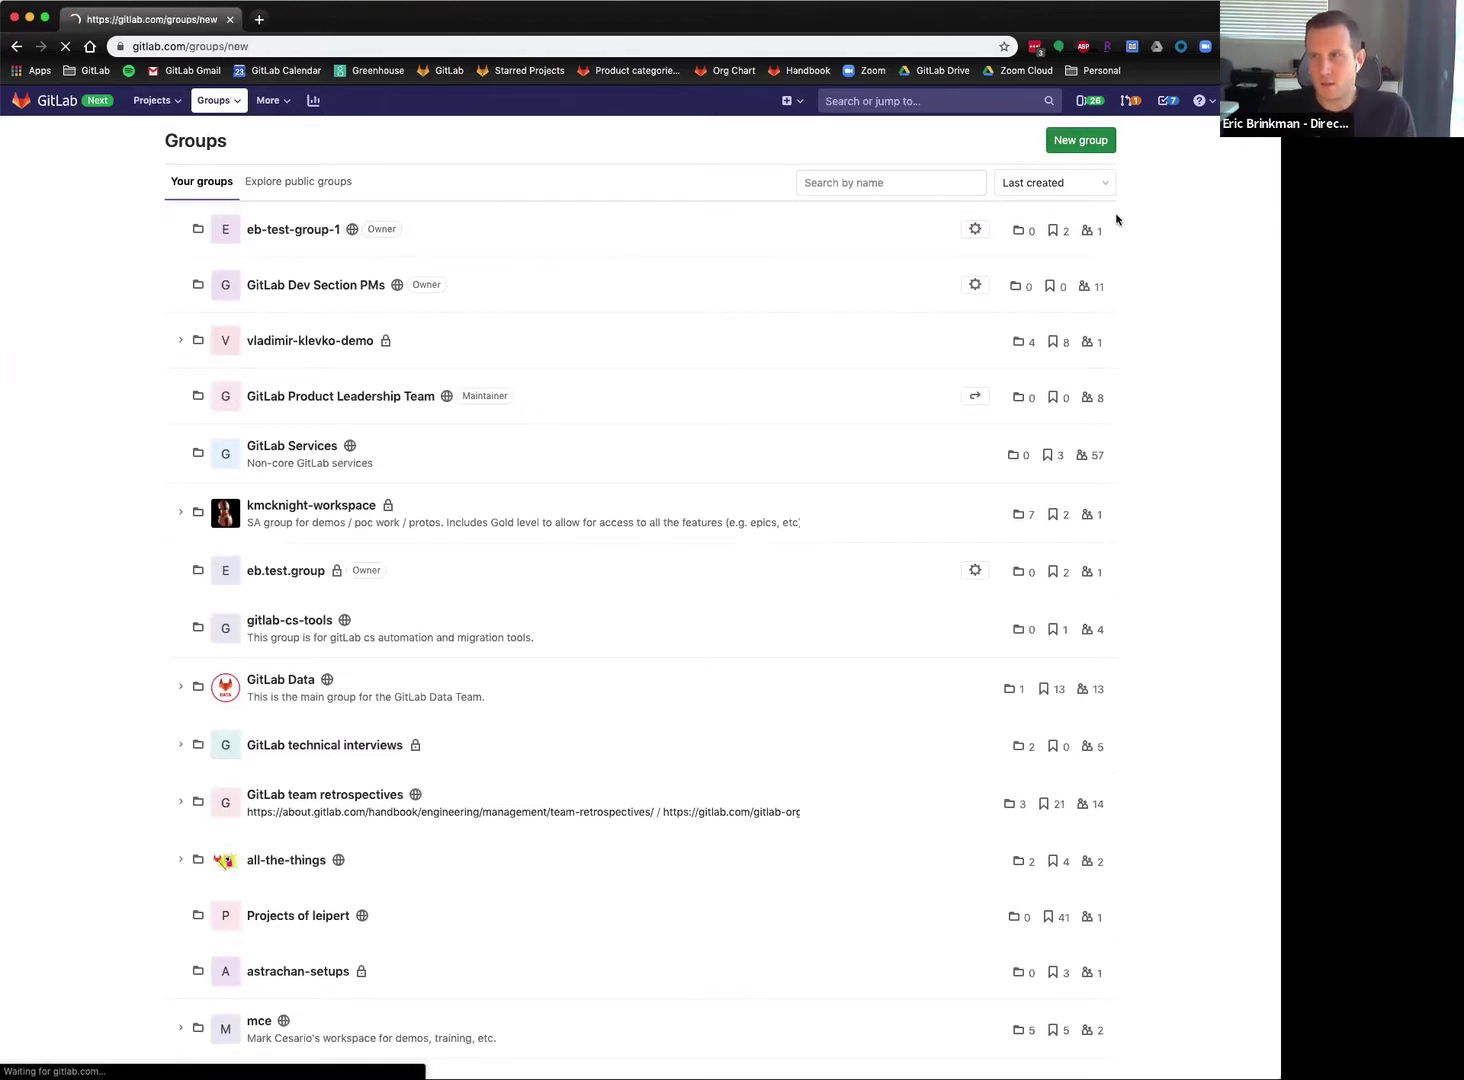
Create the public group eb-test-group-2 with a description calling it a second test group.
type("eb-test-")
type("tes")
key("BackSpace")
key("BackSpace")
type("group-2")
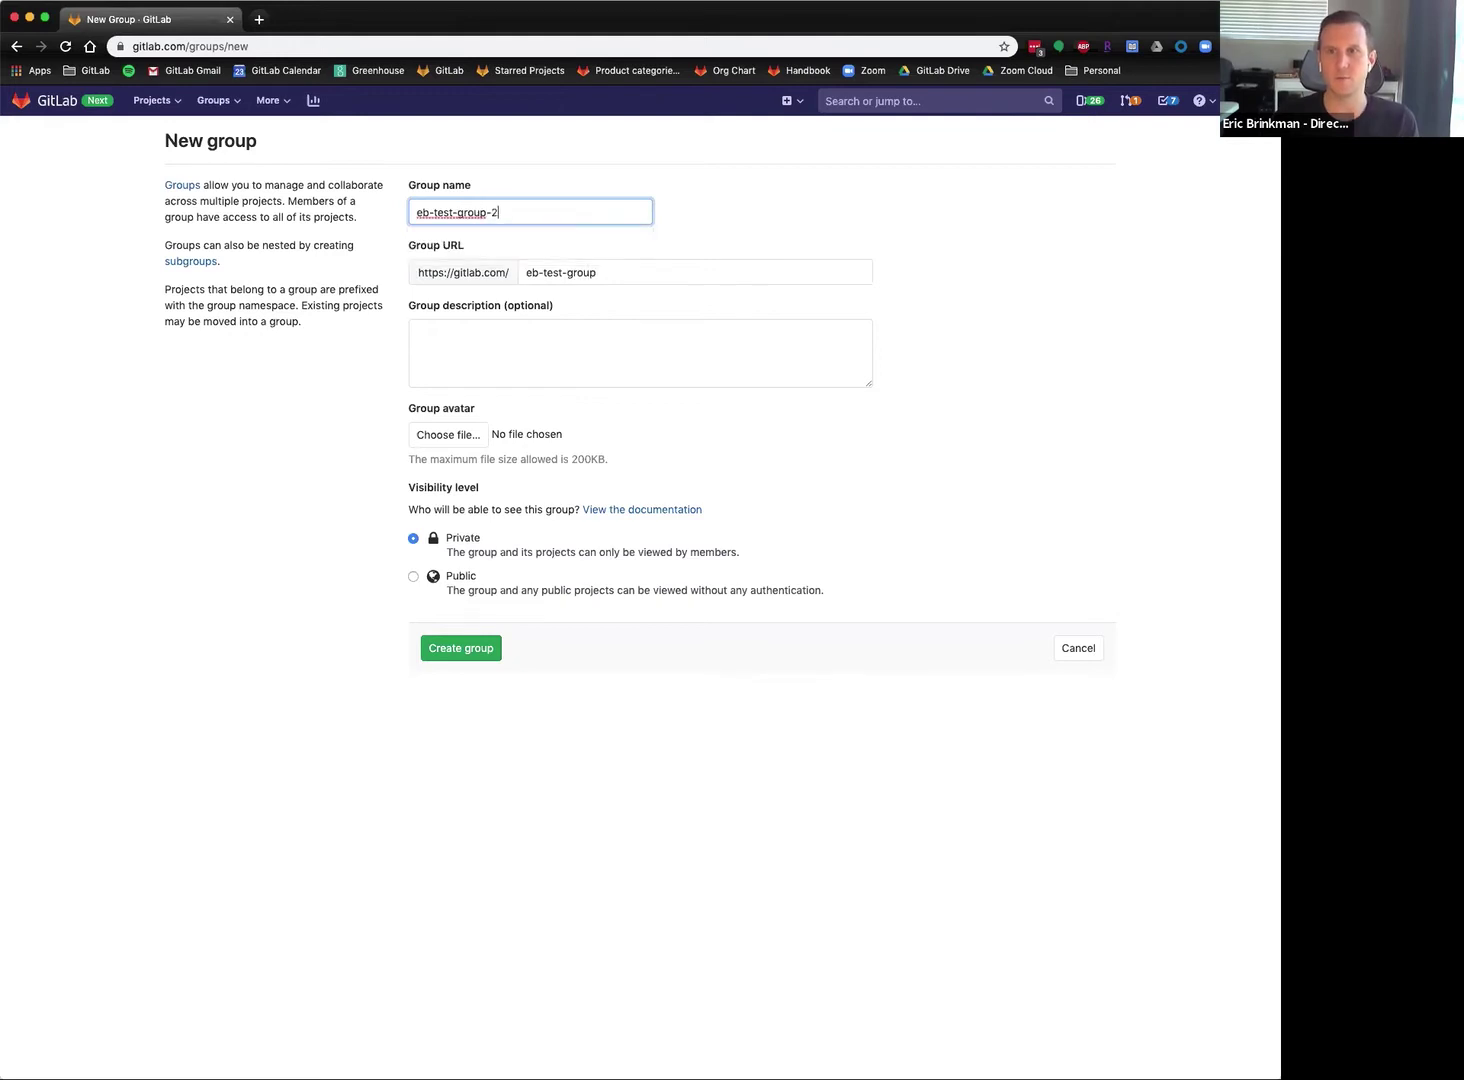
left_click(1081, 245)
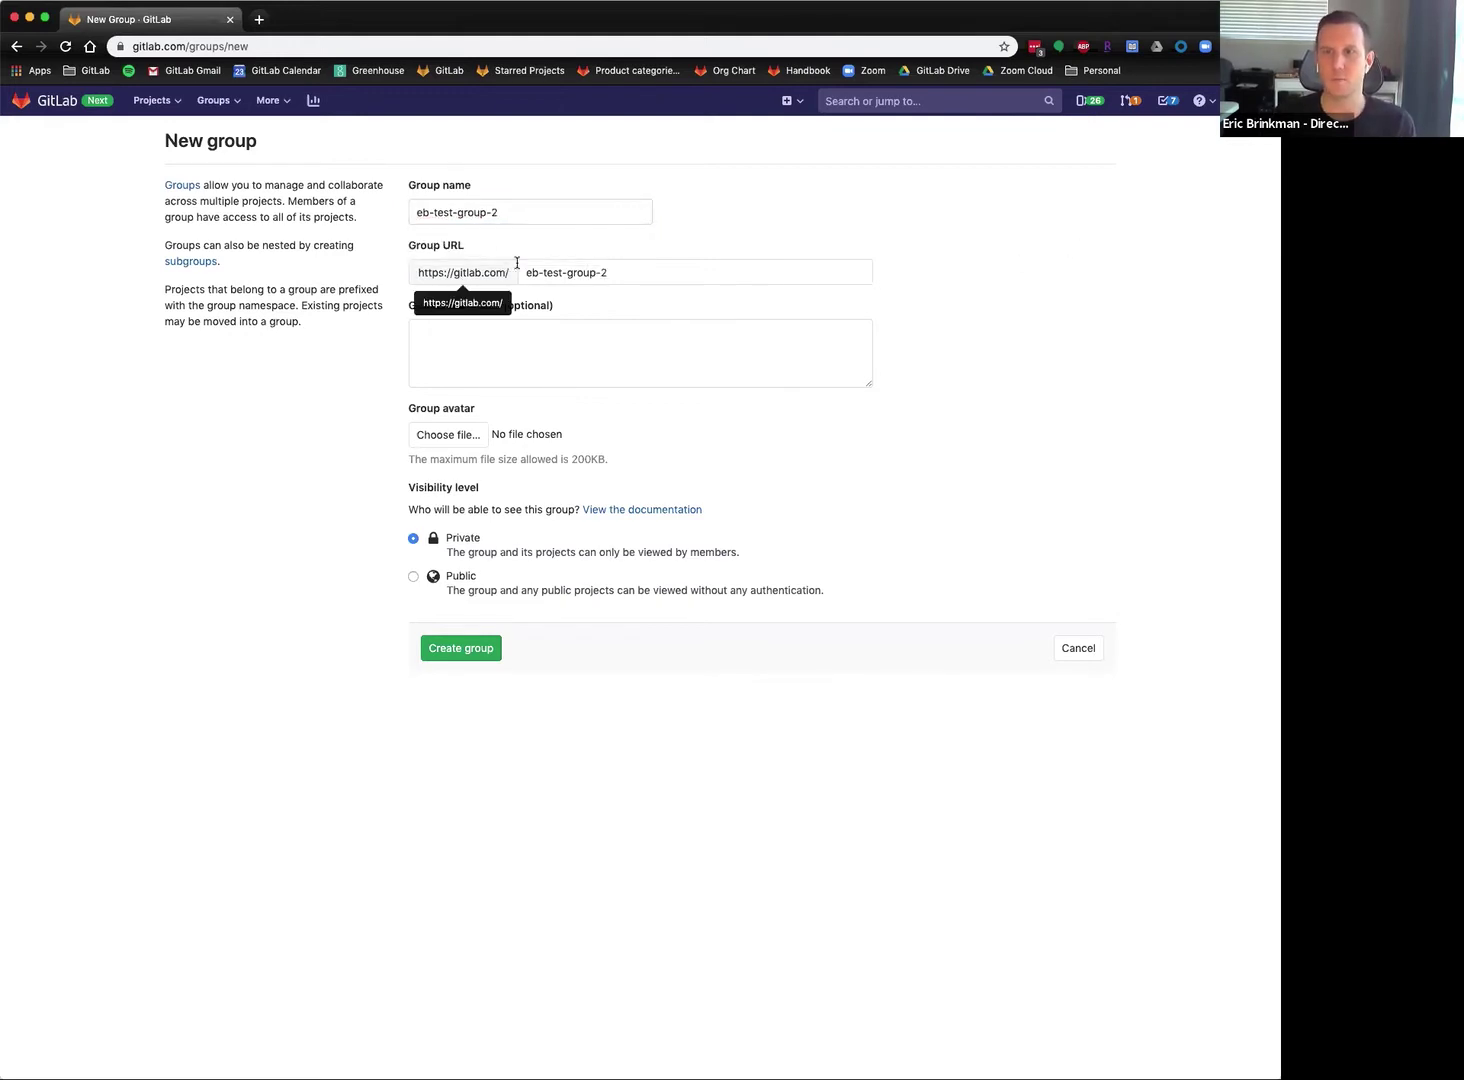
left_click(522, 364)
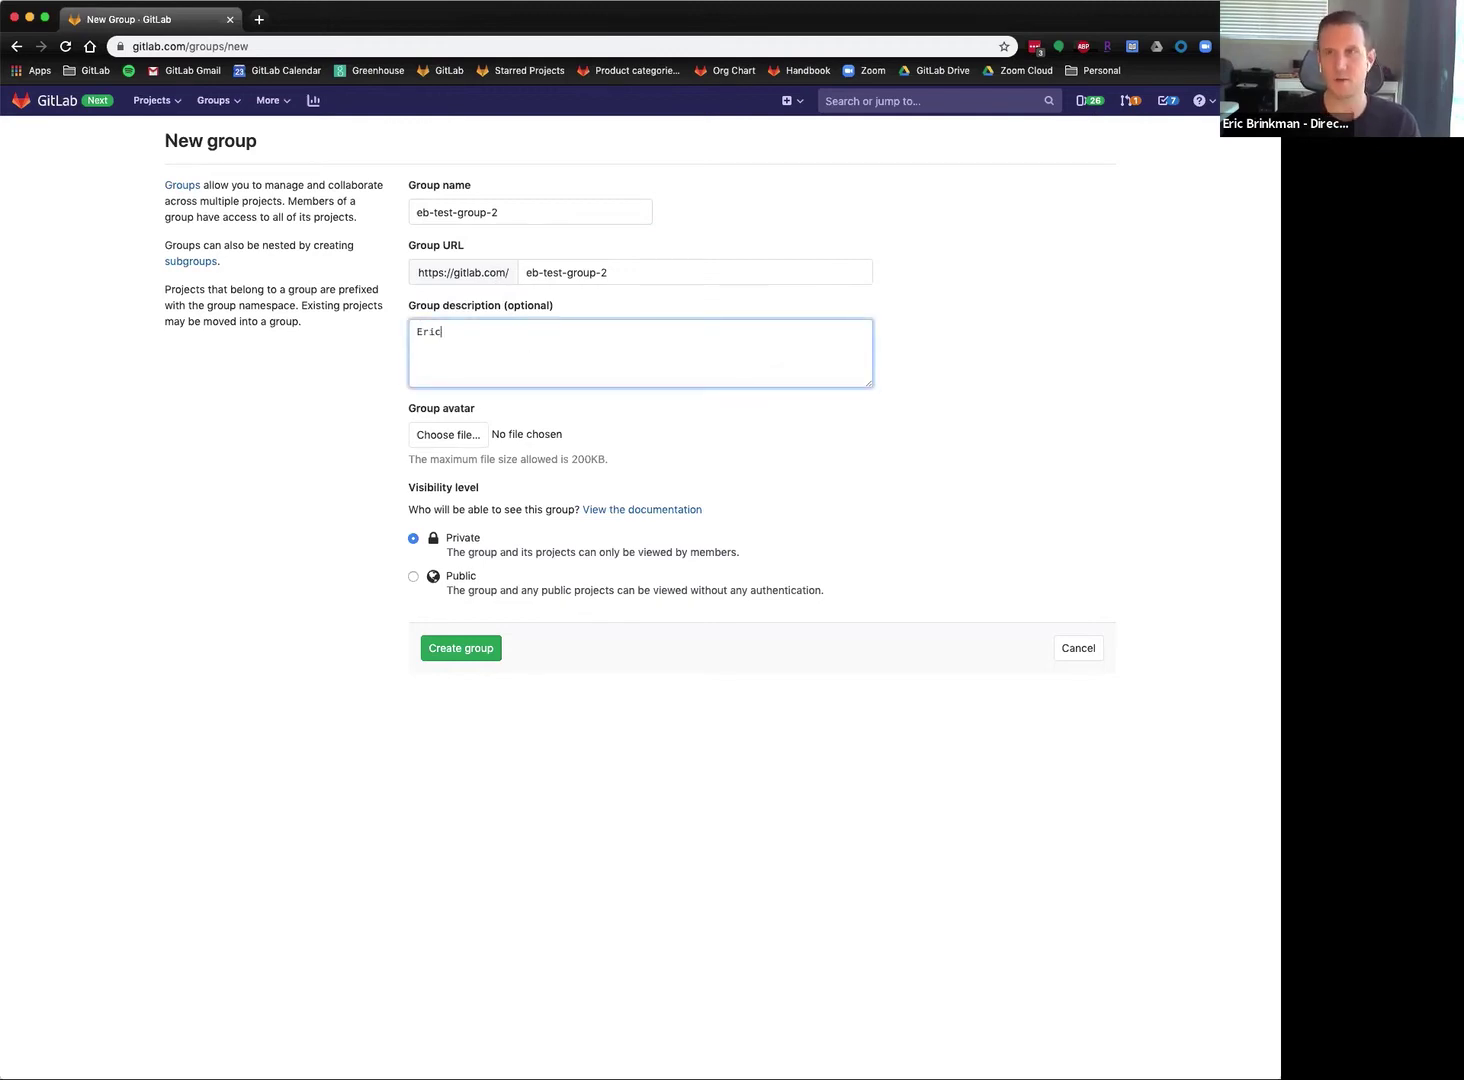
type("Eric's second test group")
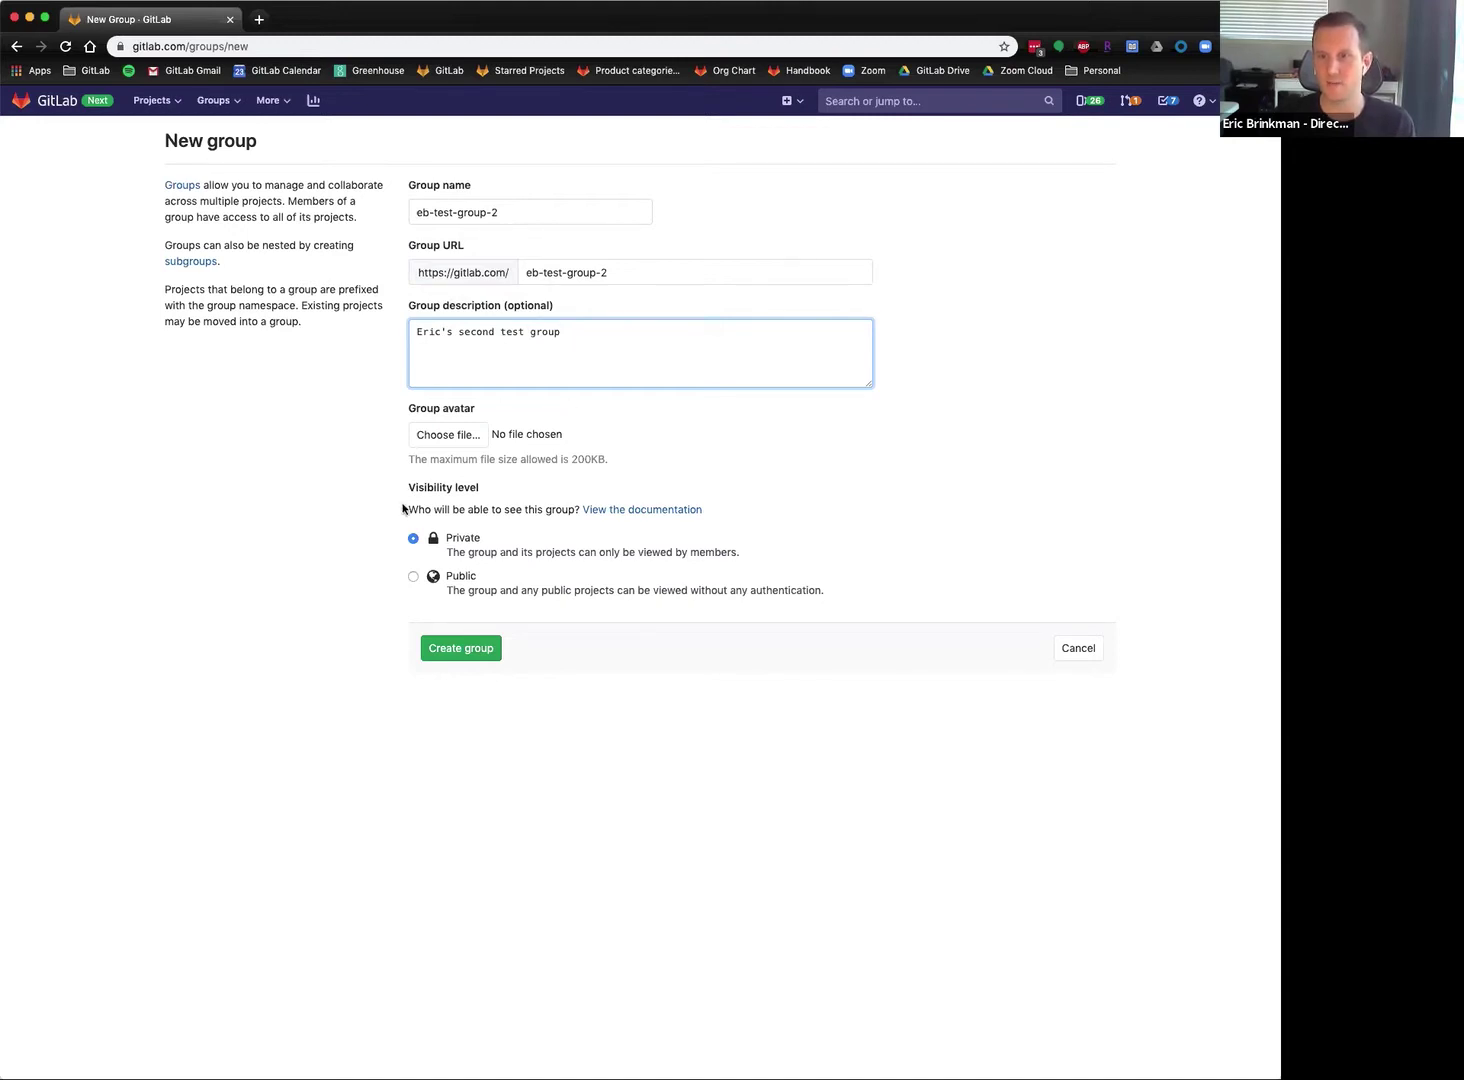
left_click(414, 577)
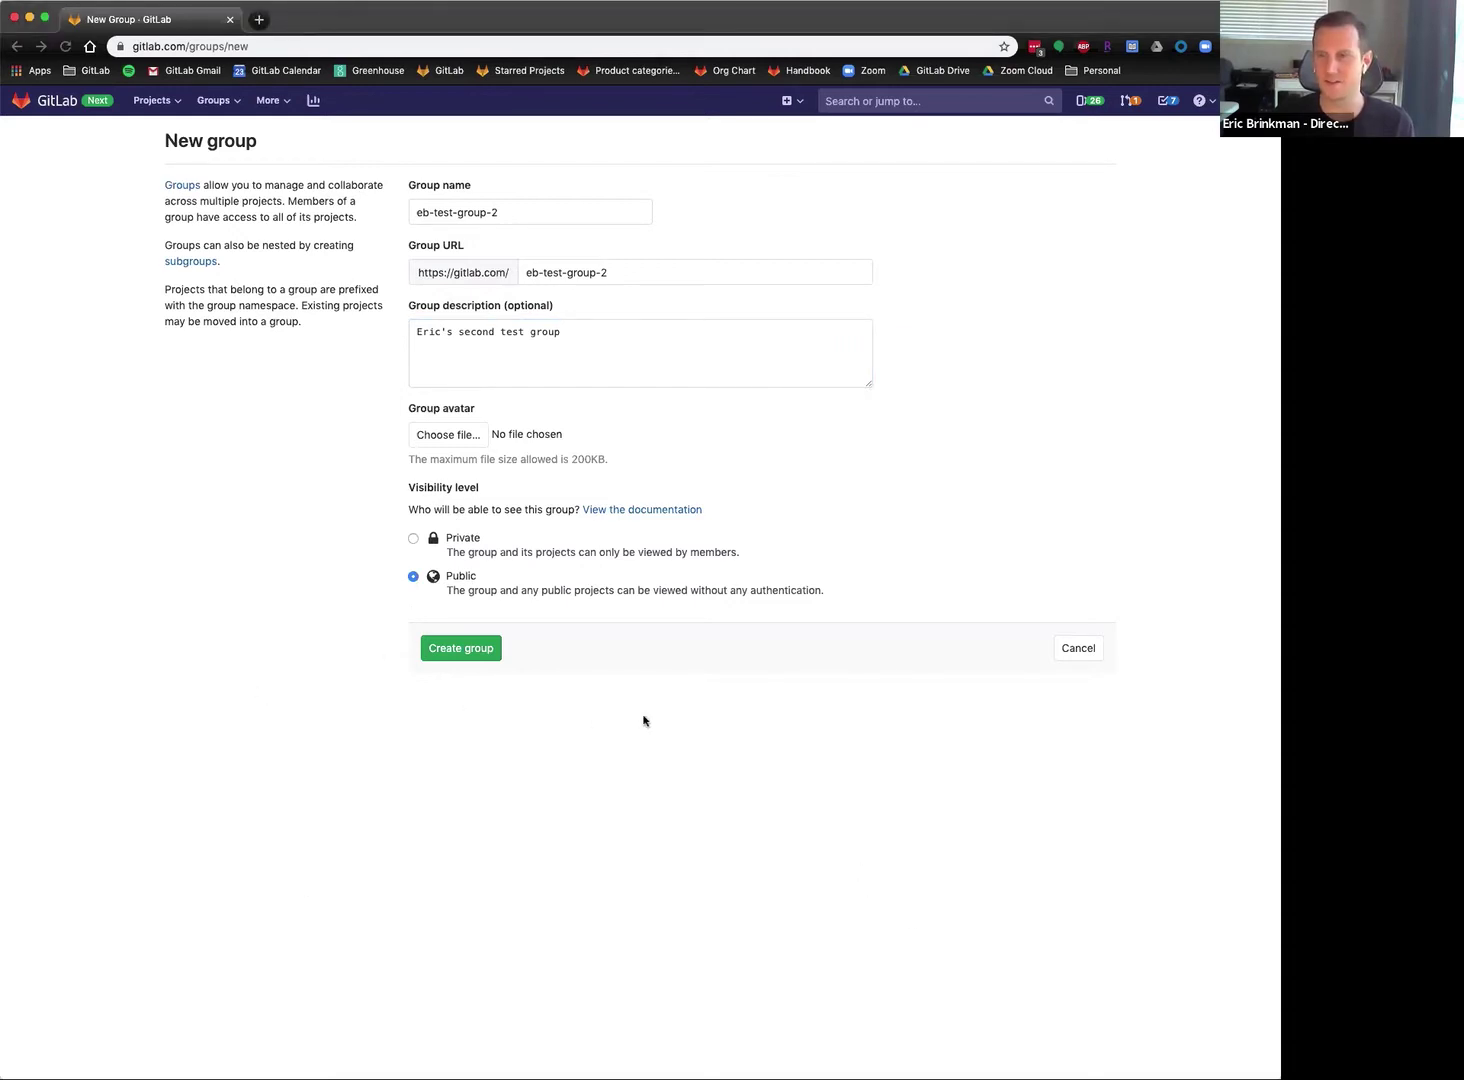
left_click(462, 650)
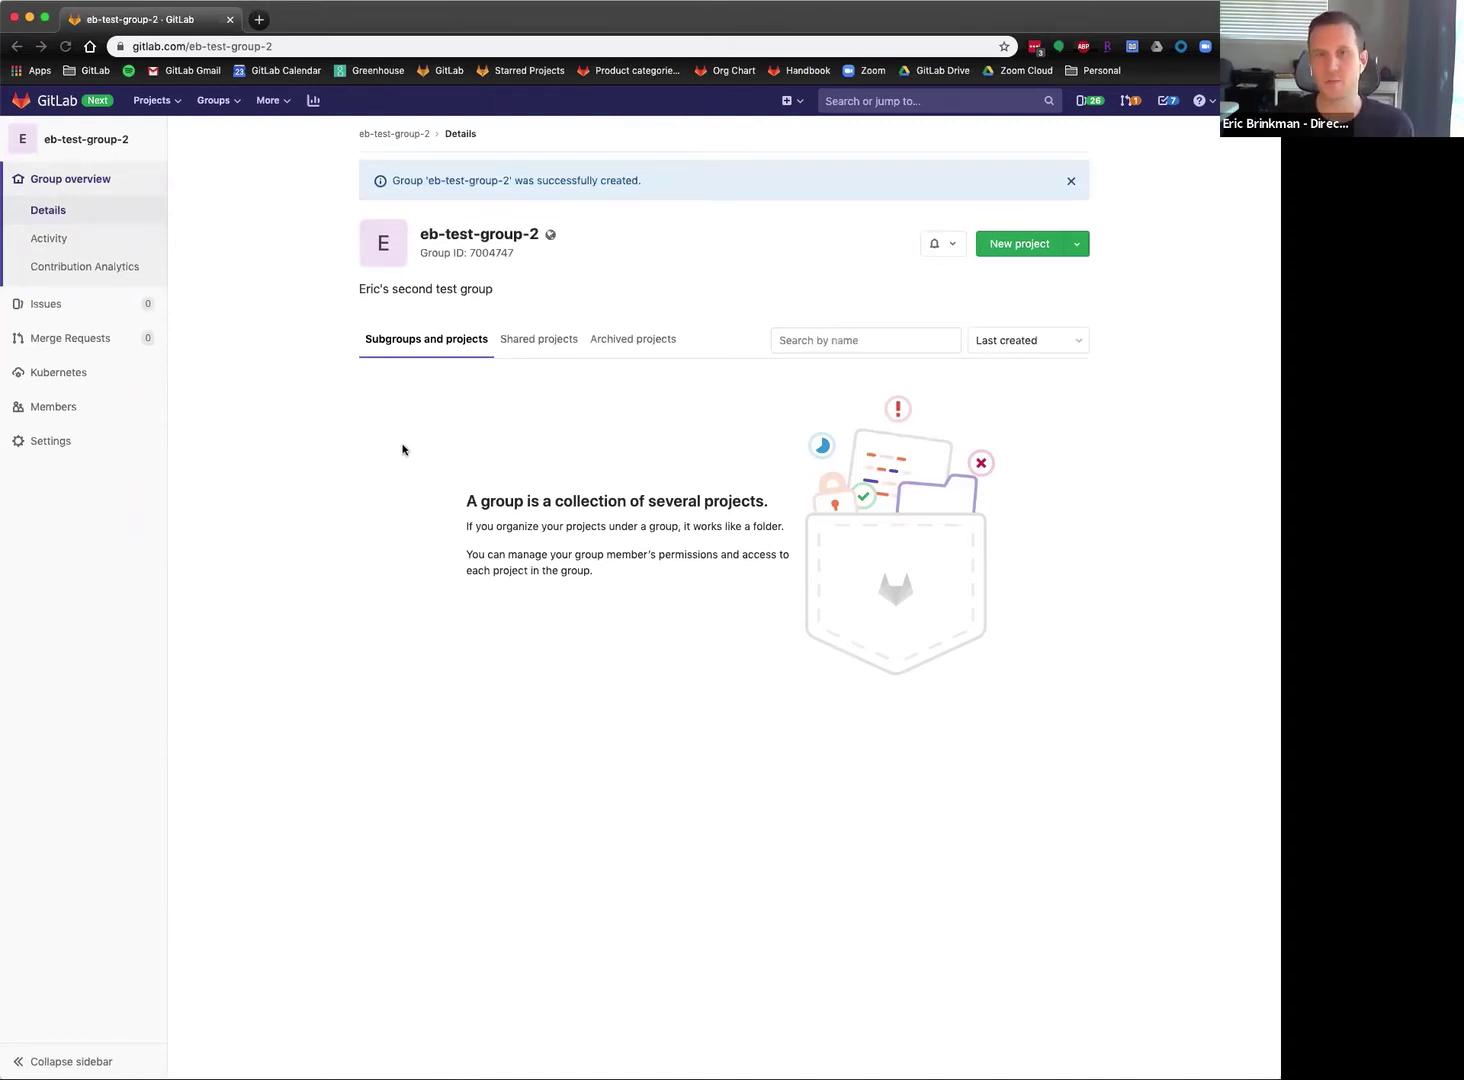
Invite the other user to eb-test-group-2 with Maintainer access.
left_click(52, 407)
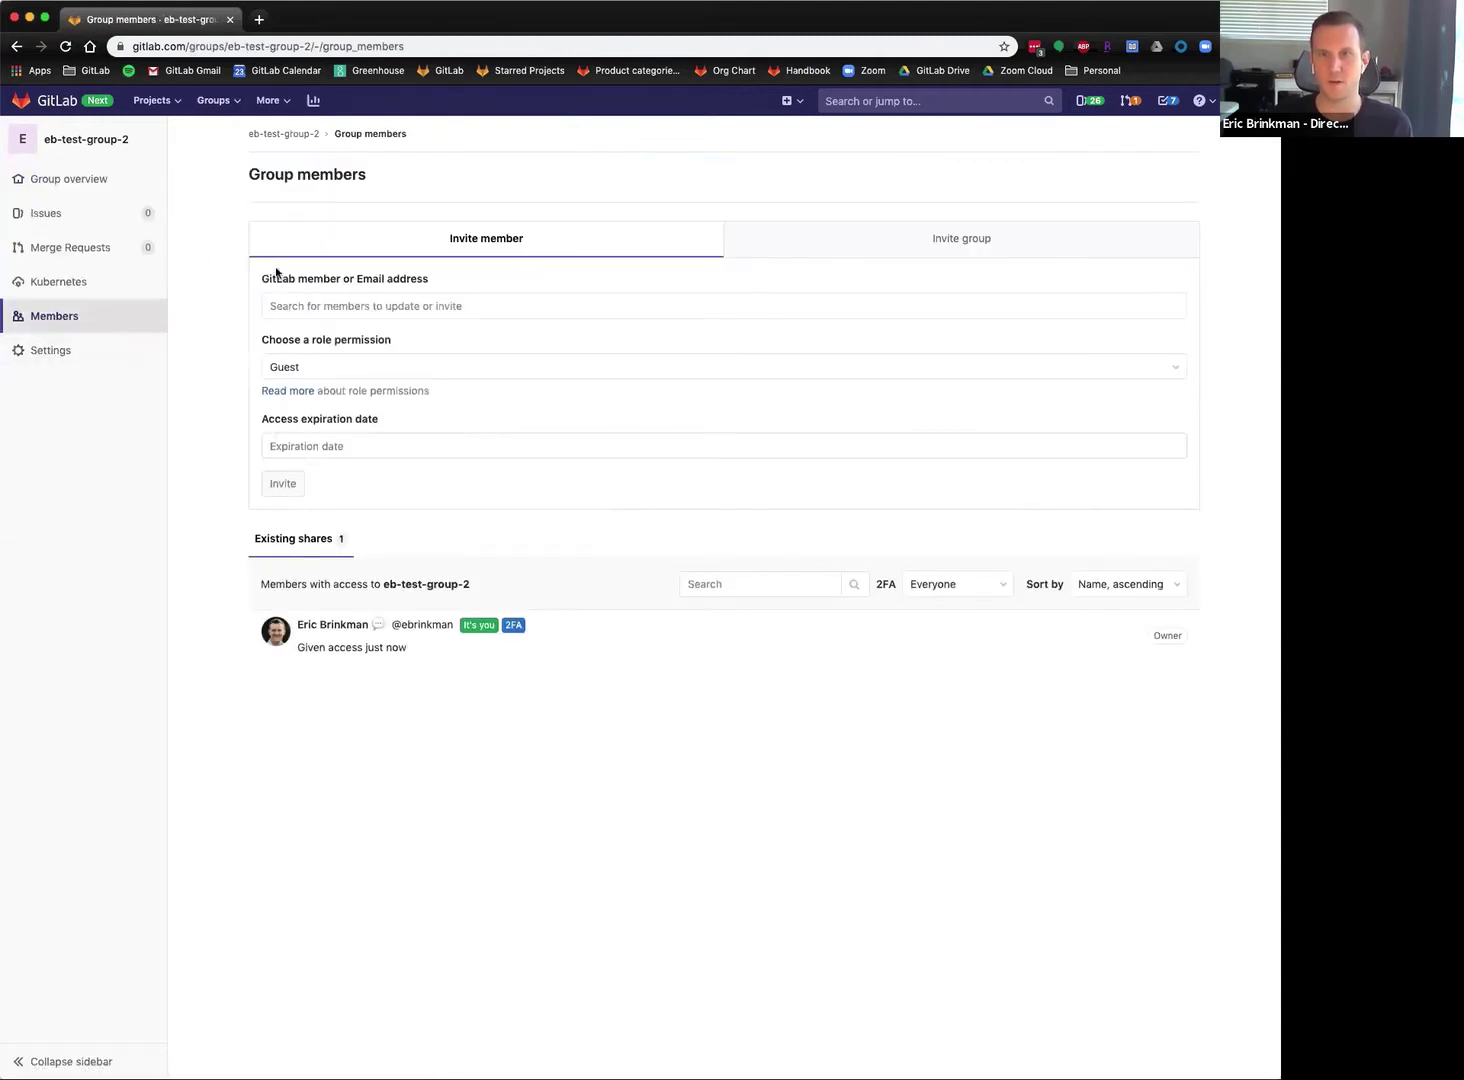
left_click(400, 305)
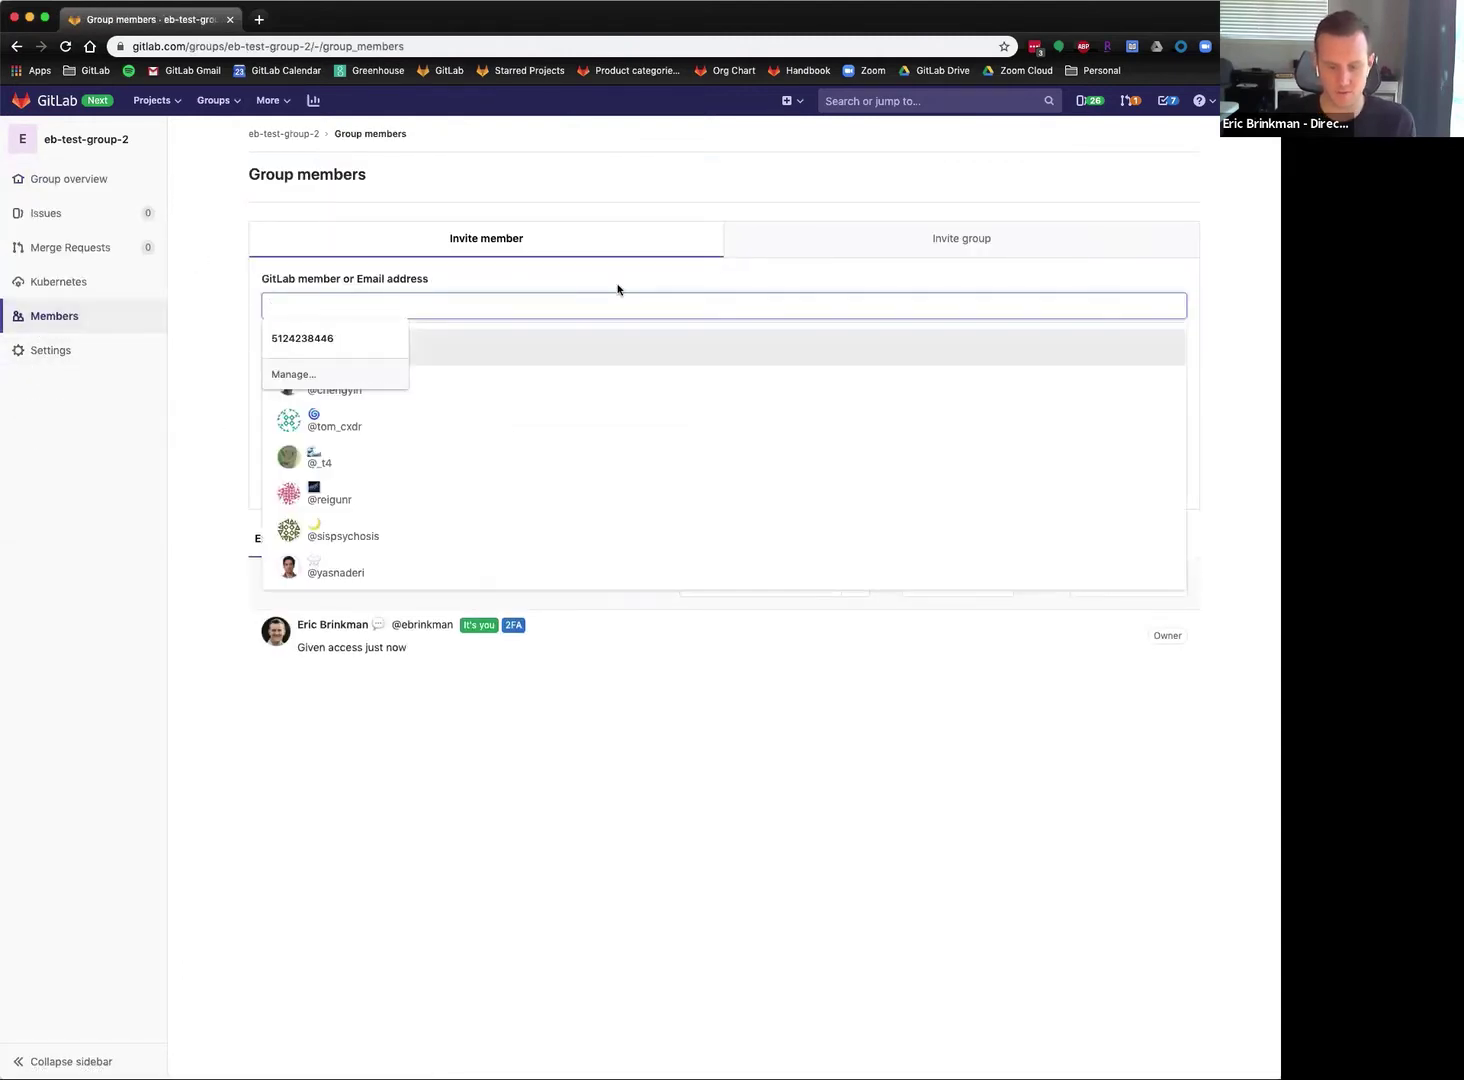
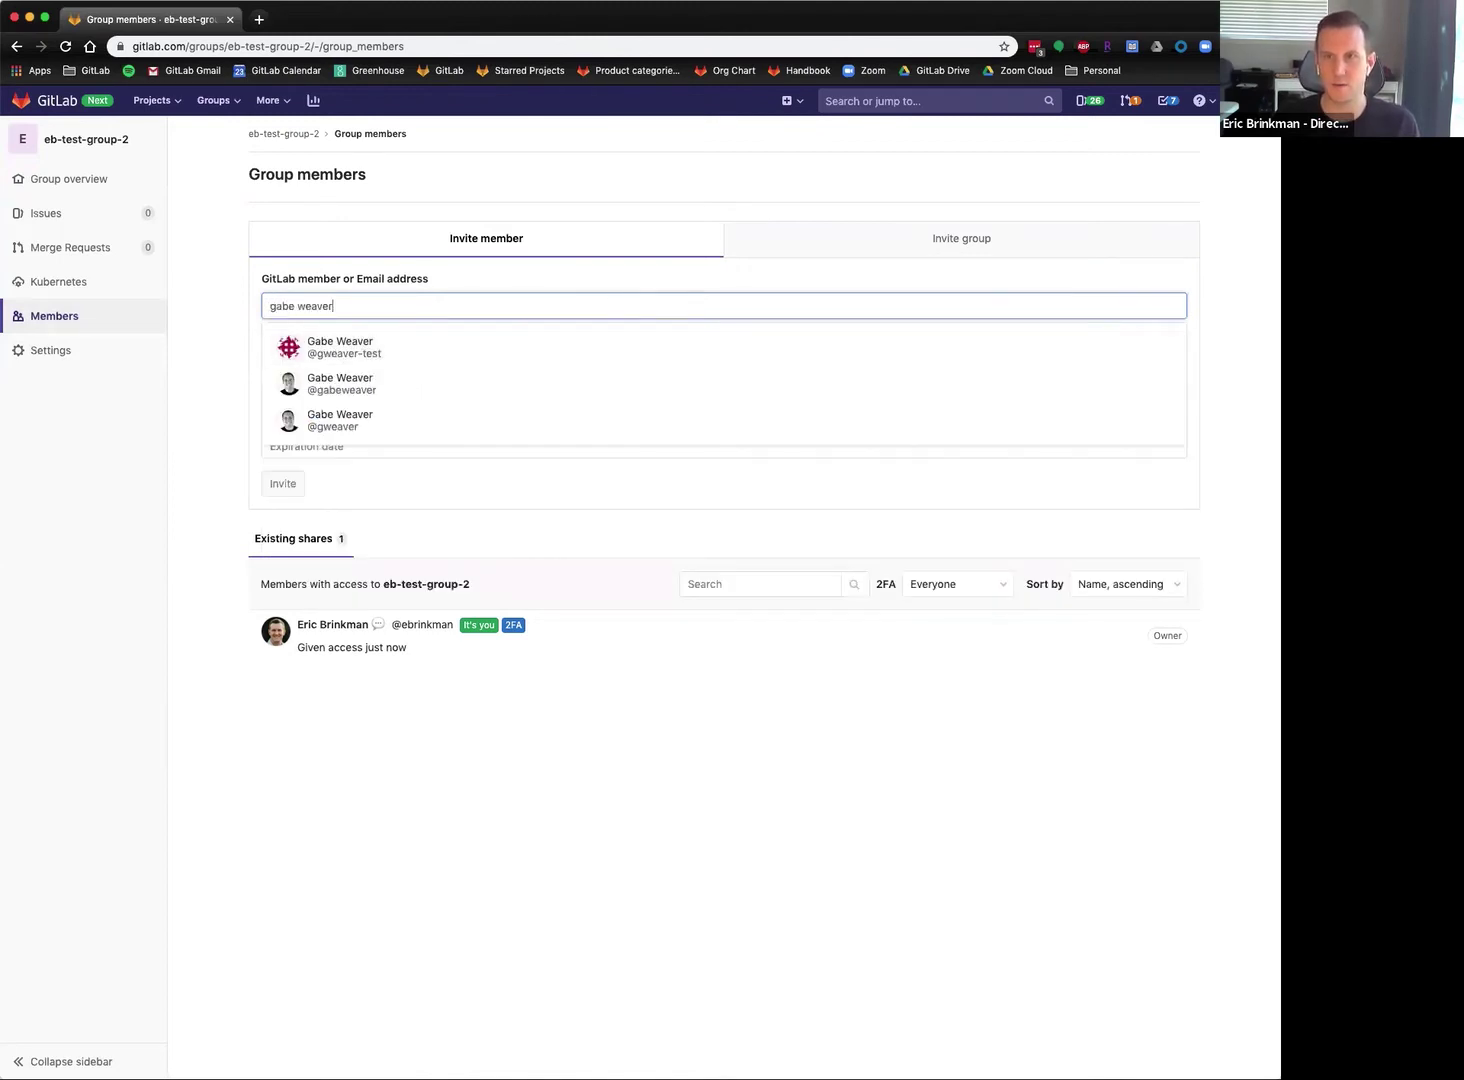
left_click(372, 421)
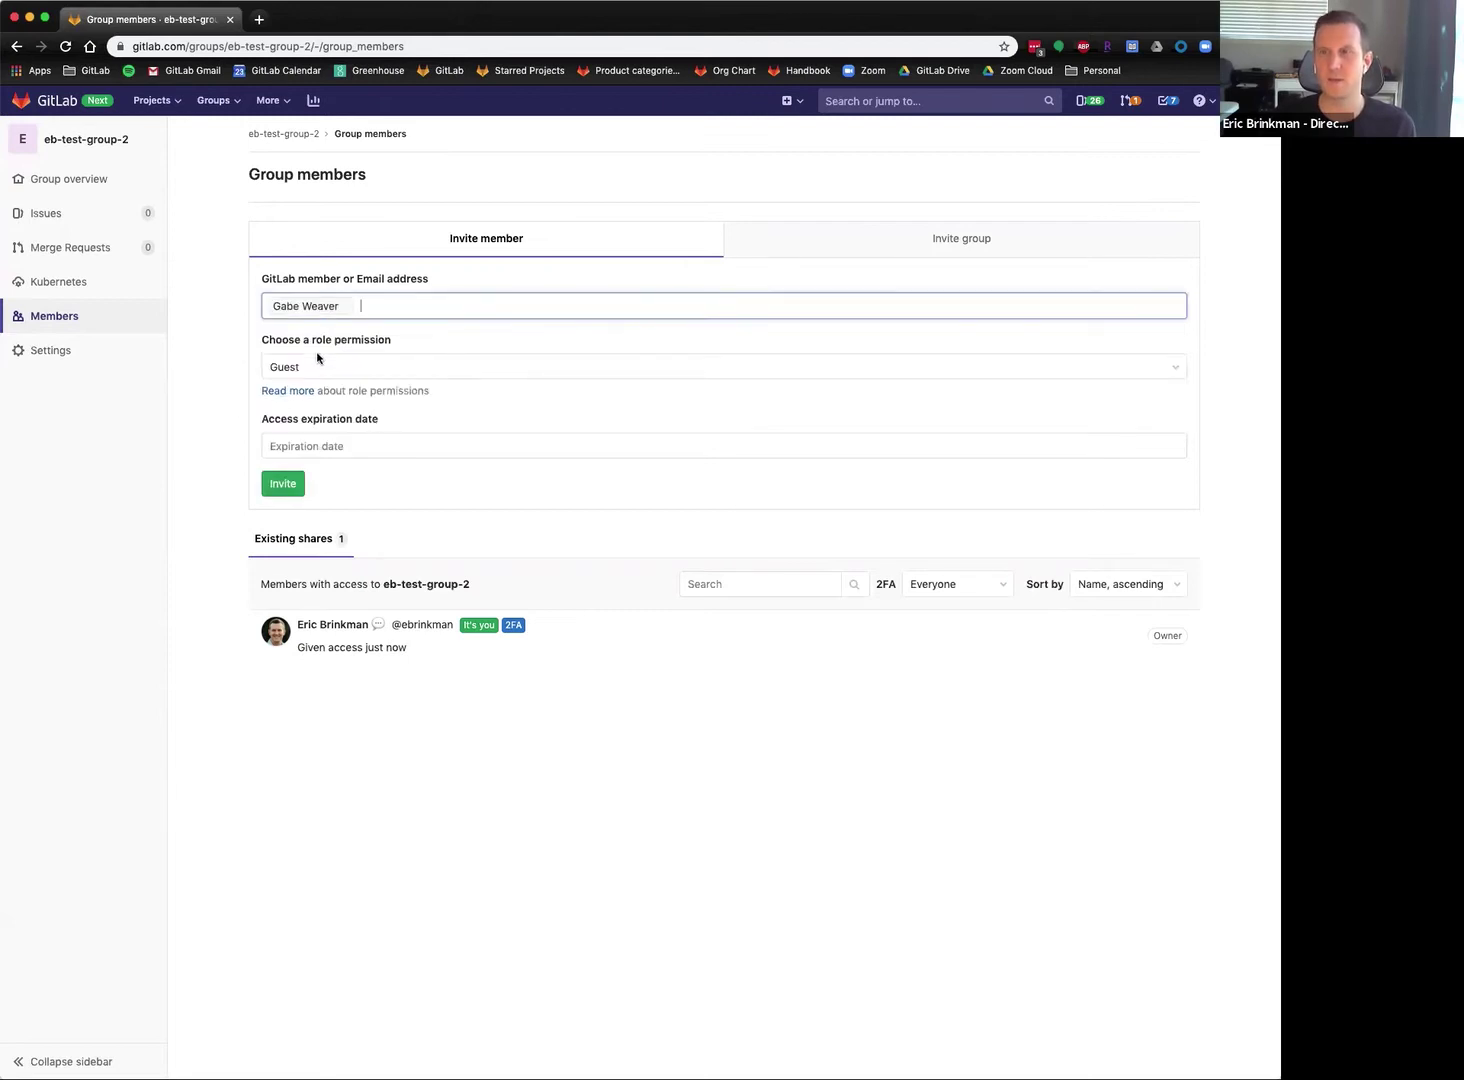
left_click(401, 368)
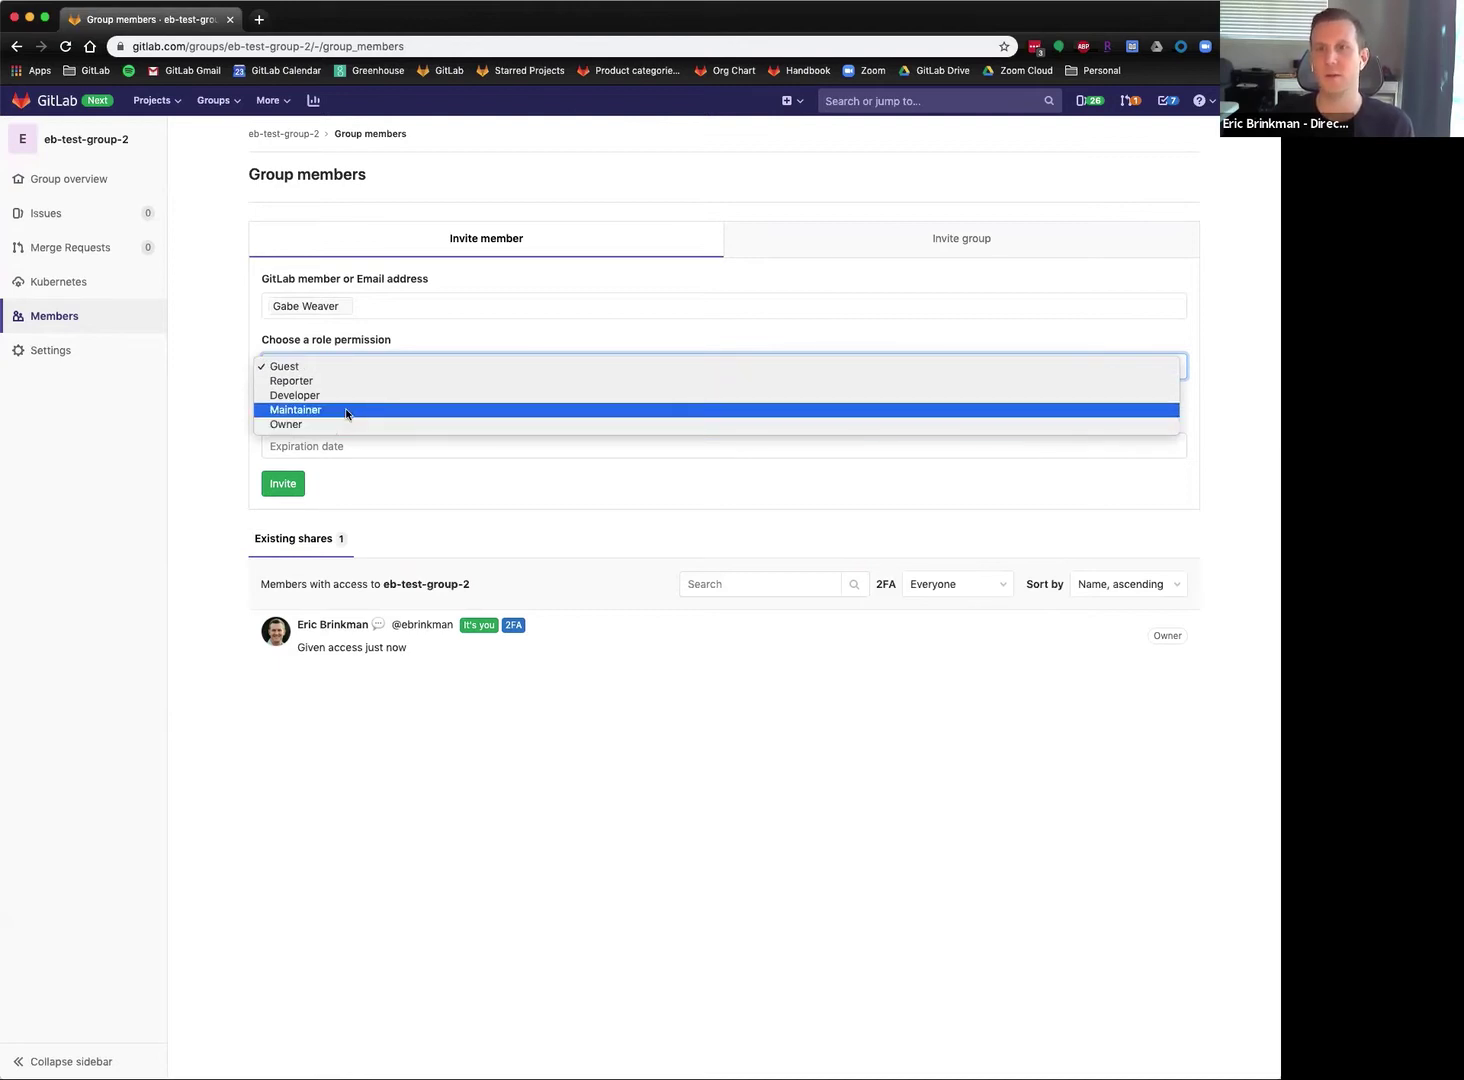
left_click(347, 412)
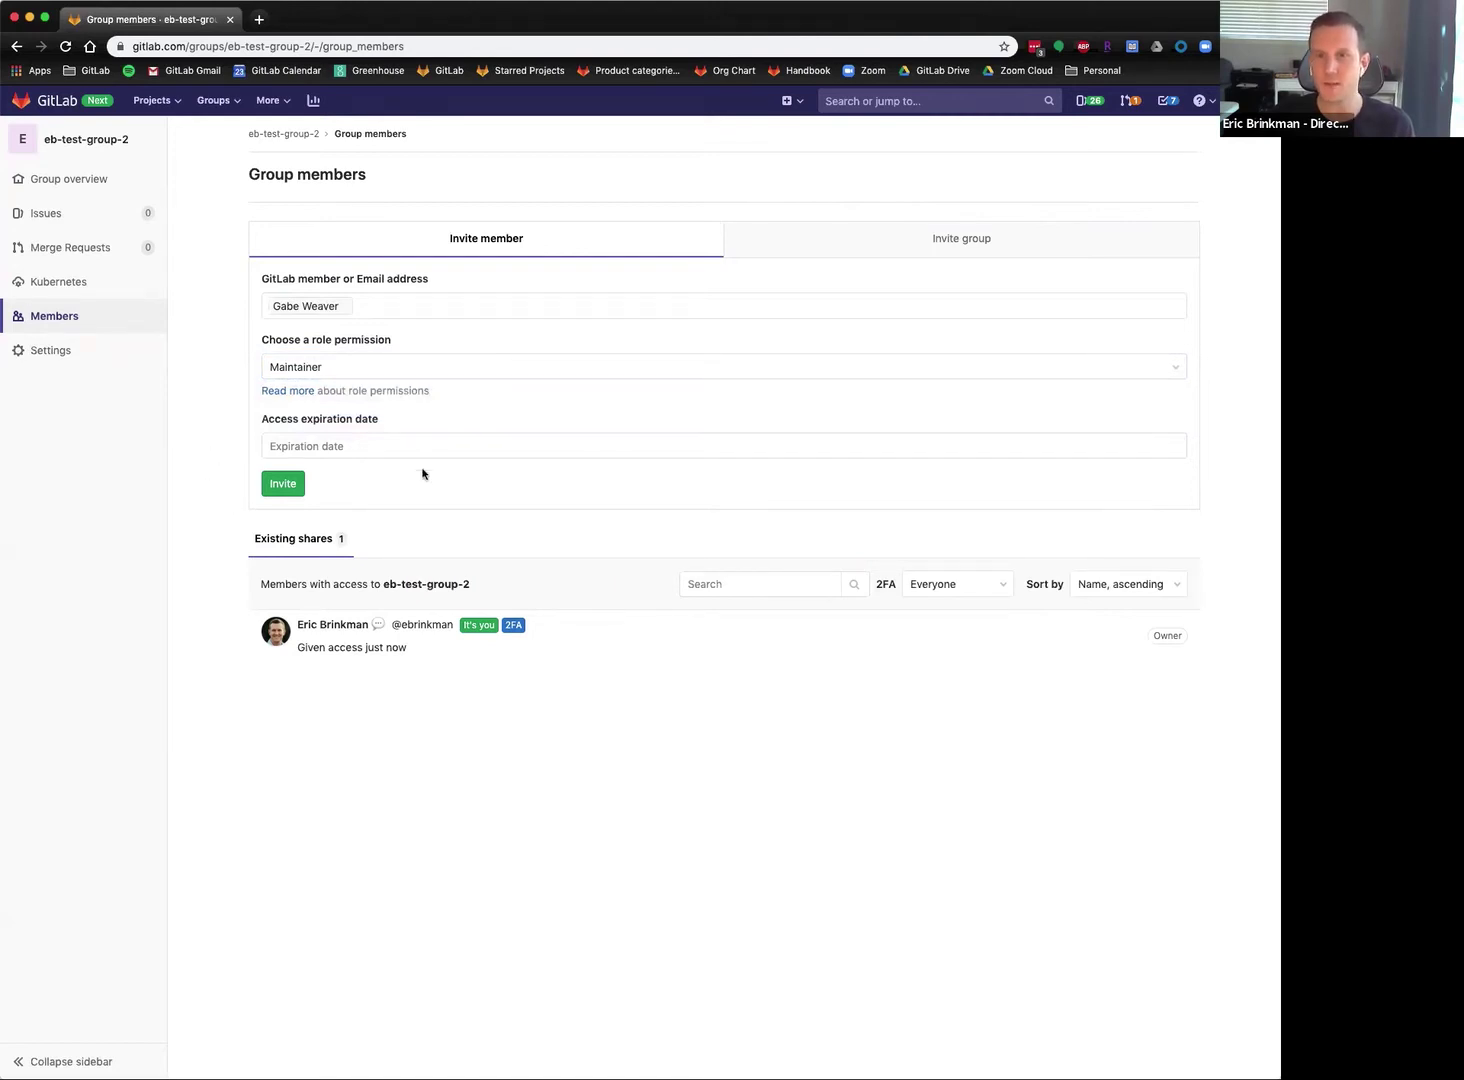
left_click(283, 486)
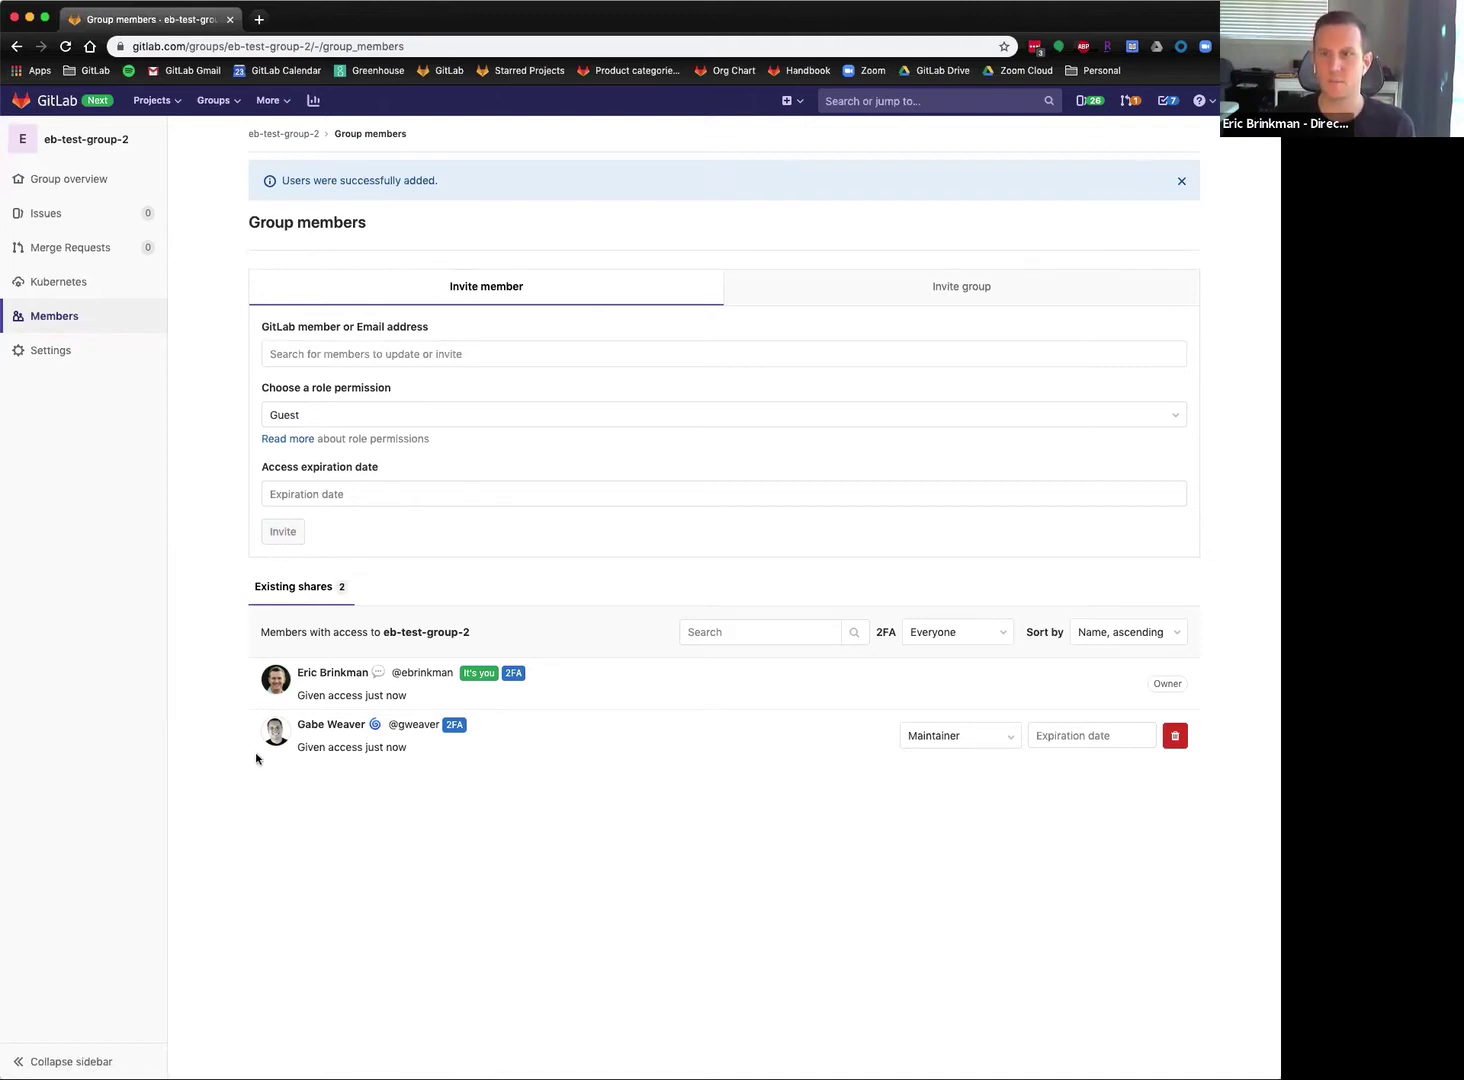
Check the new member's role and expiration options without changing them, then return to the group overview.
left_click(988, 736)
left_click(1141, 829)
left_click(1078, 734)
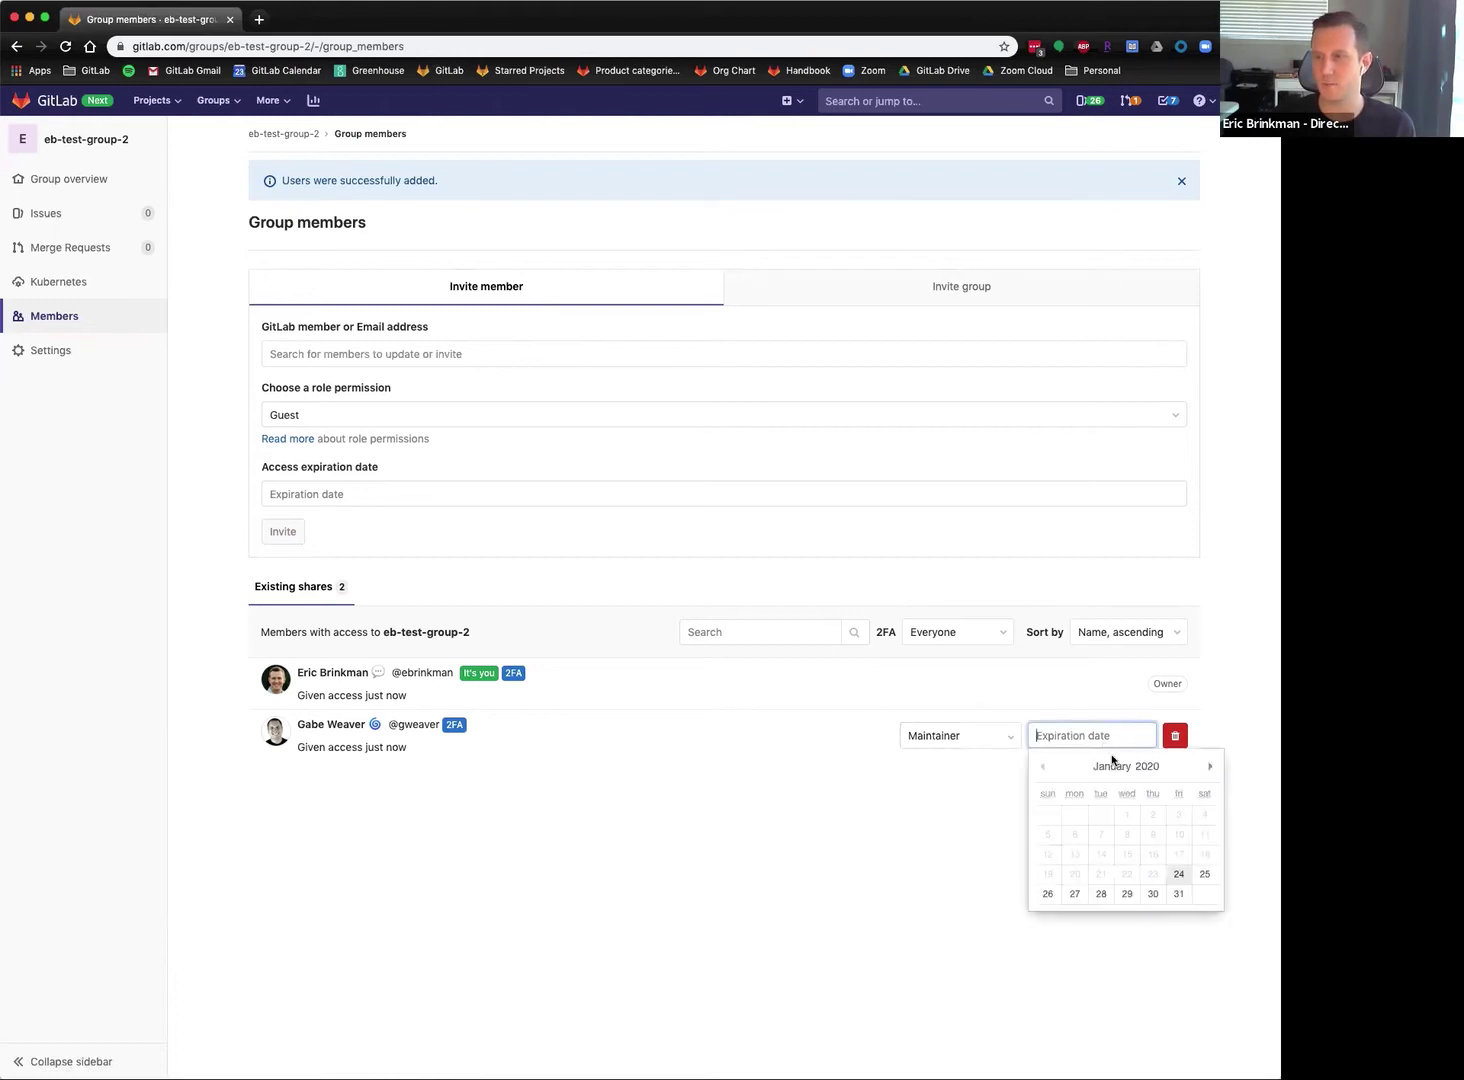
left_click(952, 809)
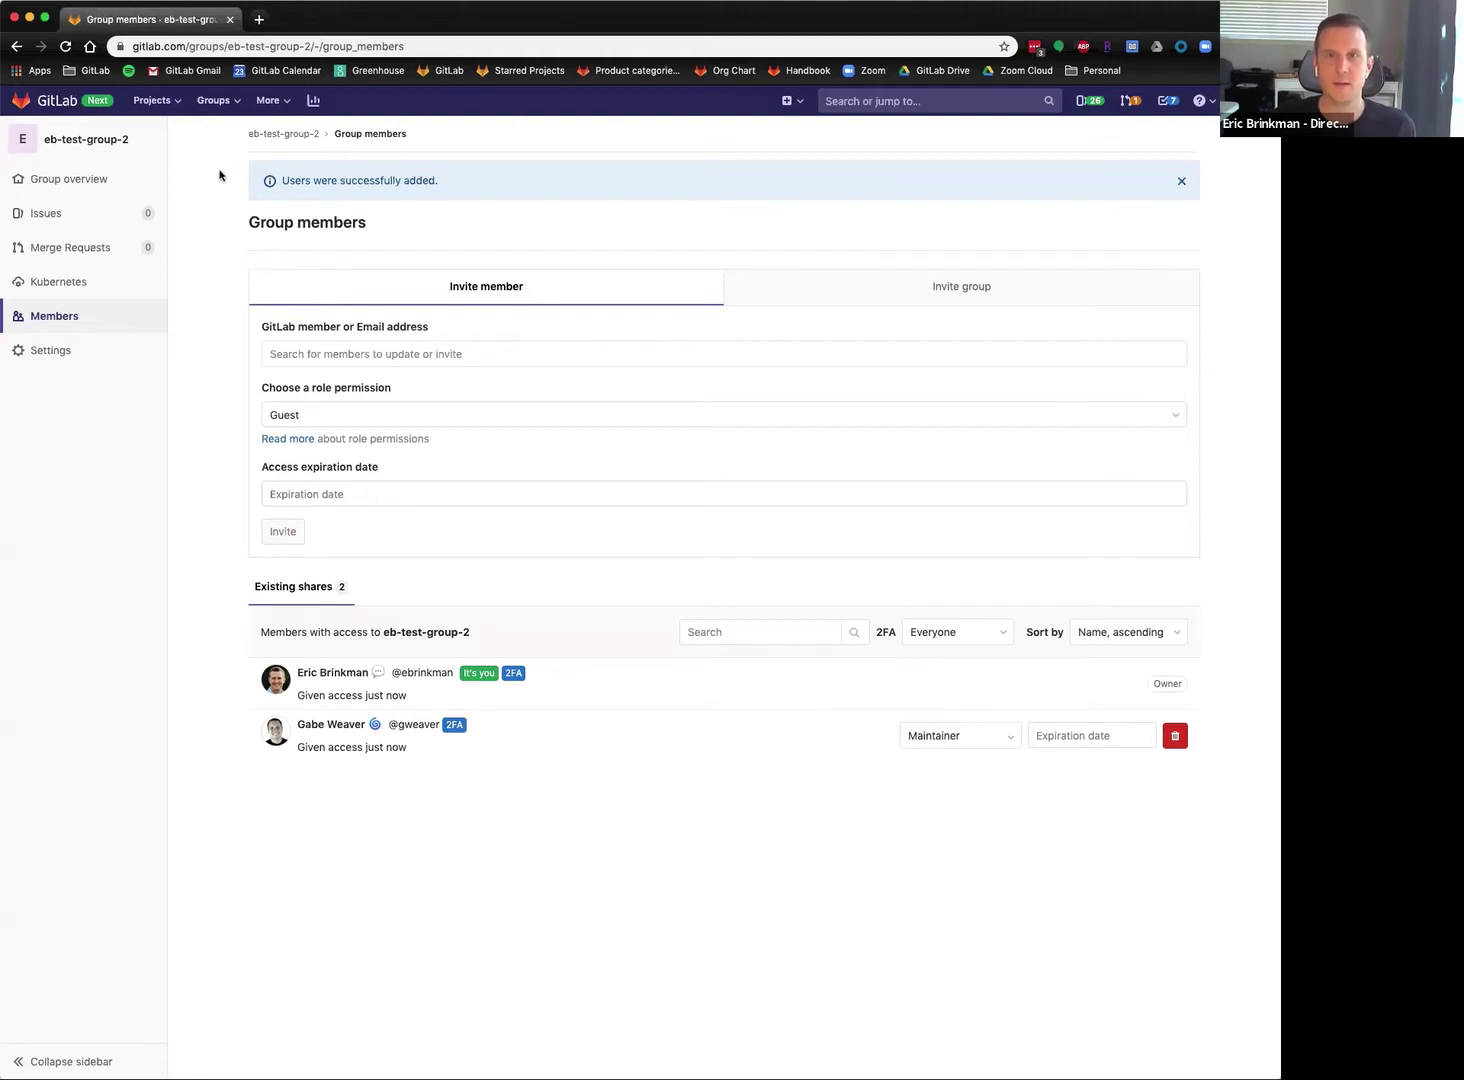
left_click(88, 185)
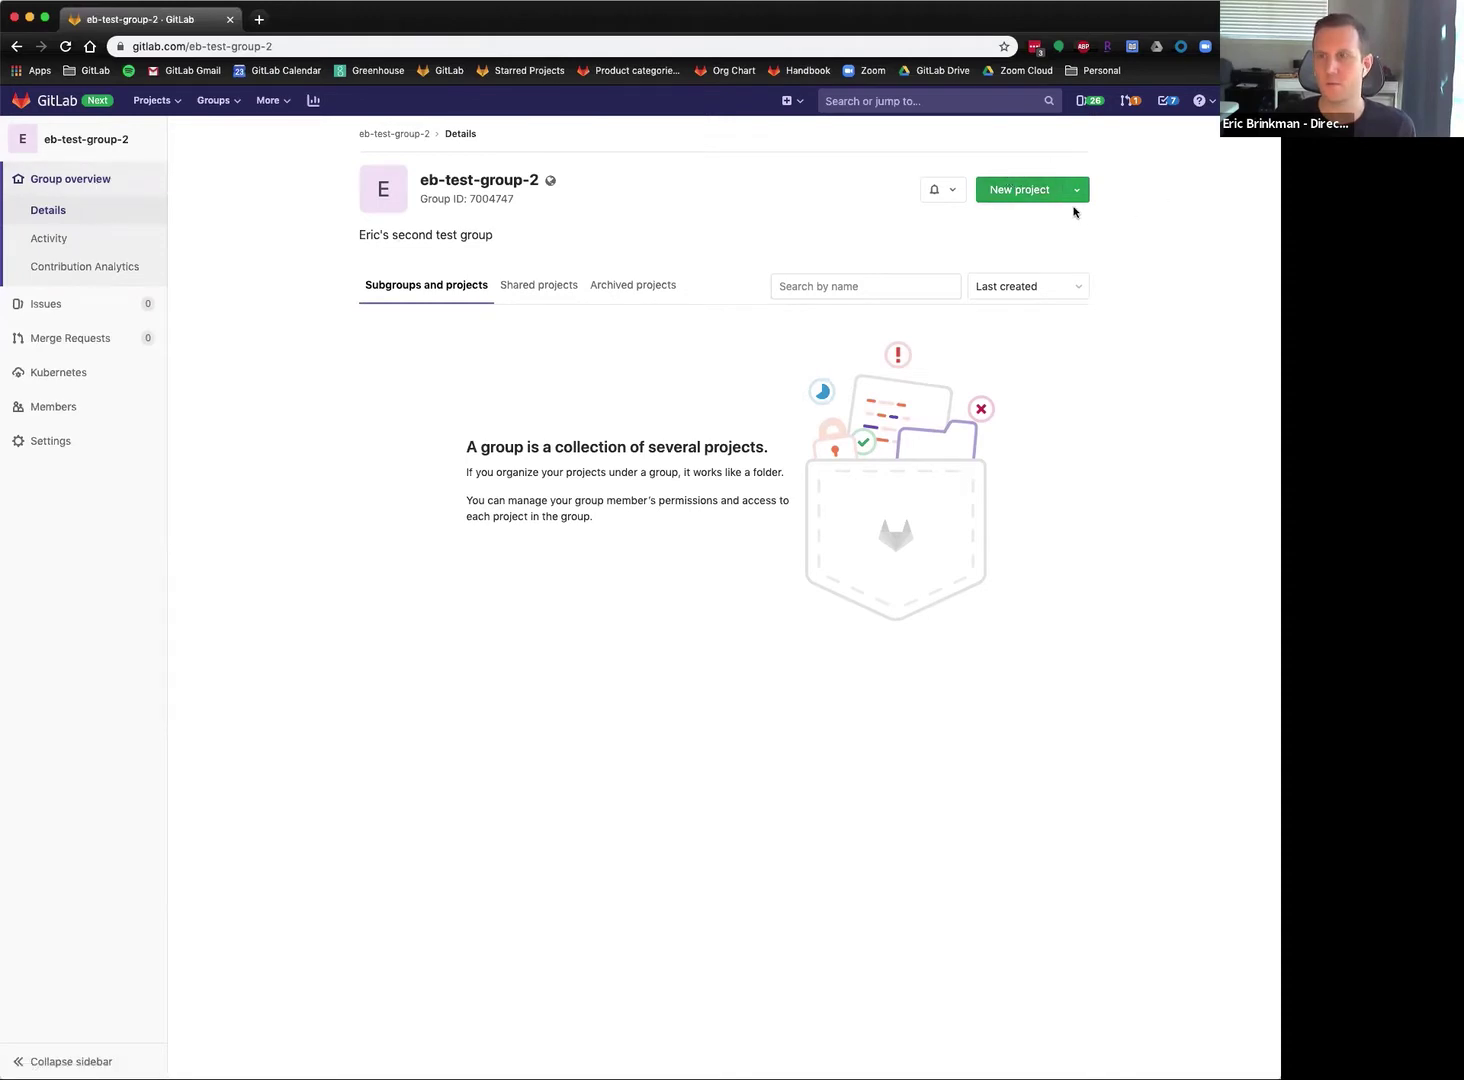
Create the public project erics-web-app in eb-test-group-2, initialised with a README.
left_click(1013, 191)
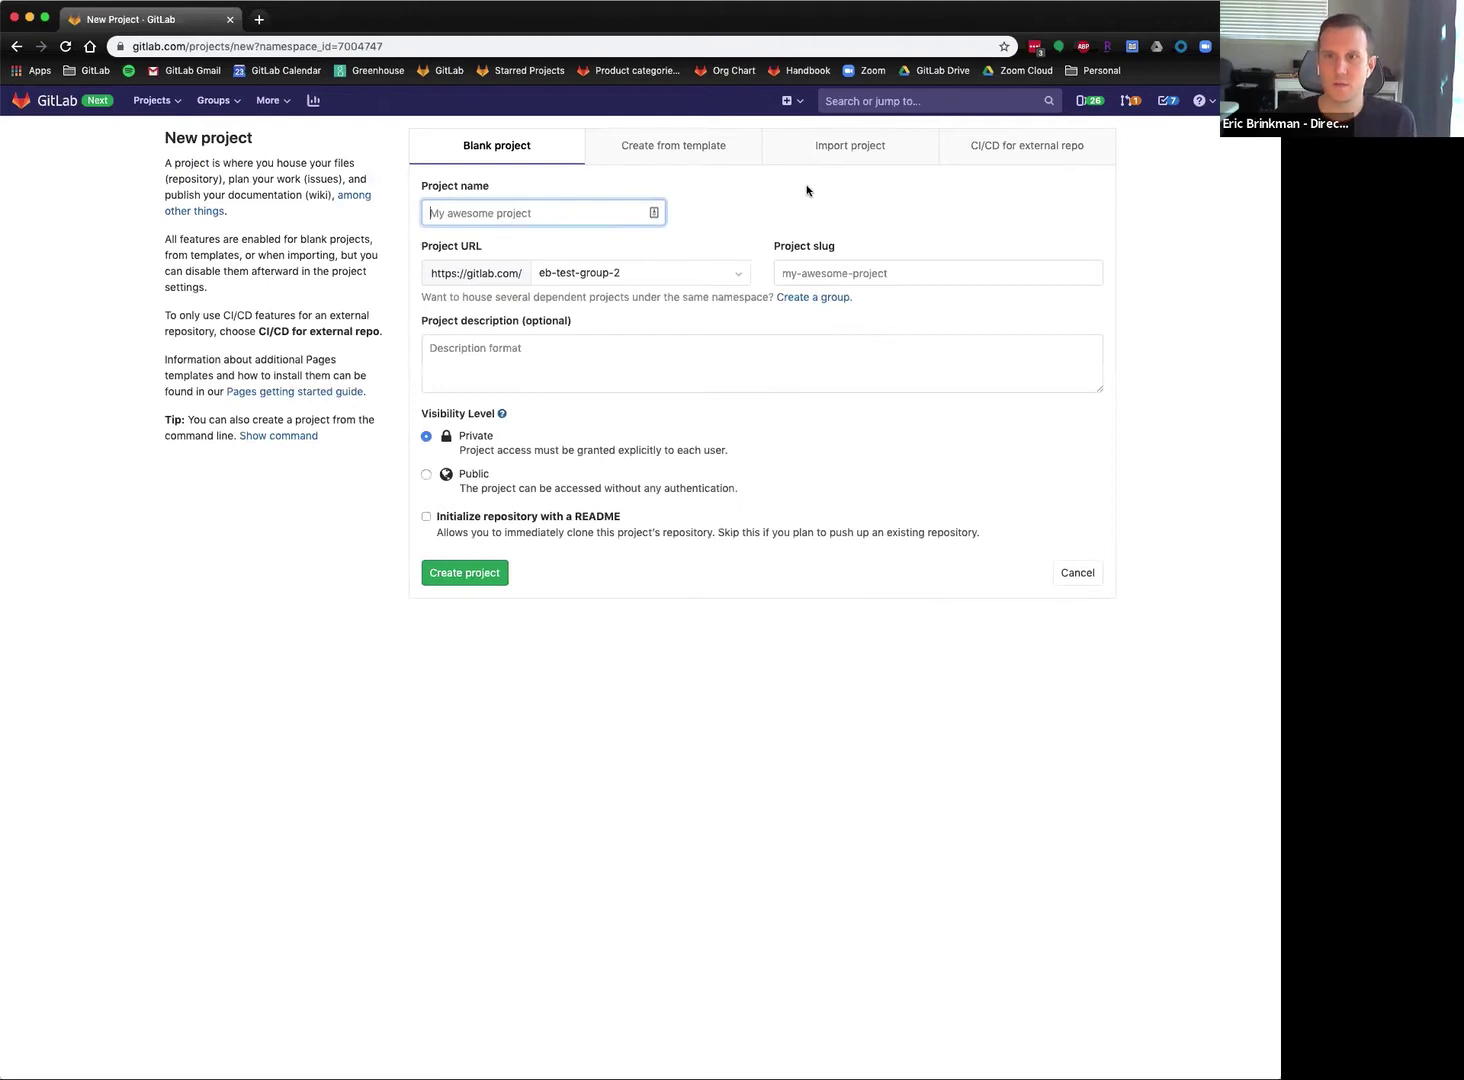
type("eri")
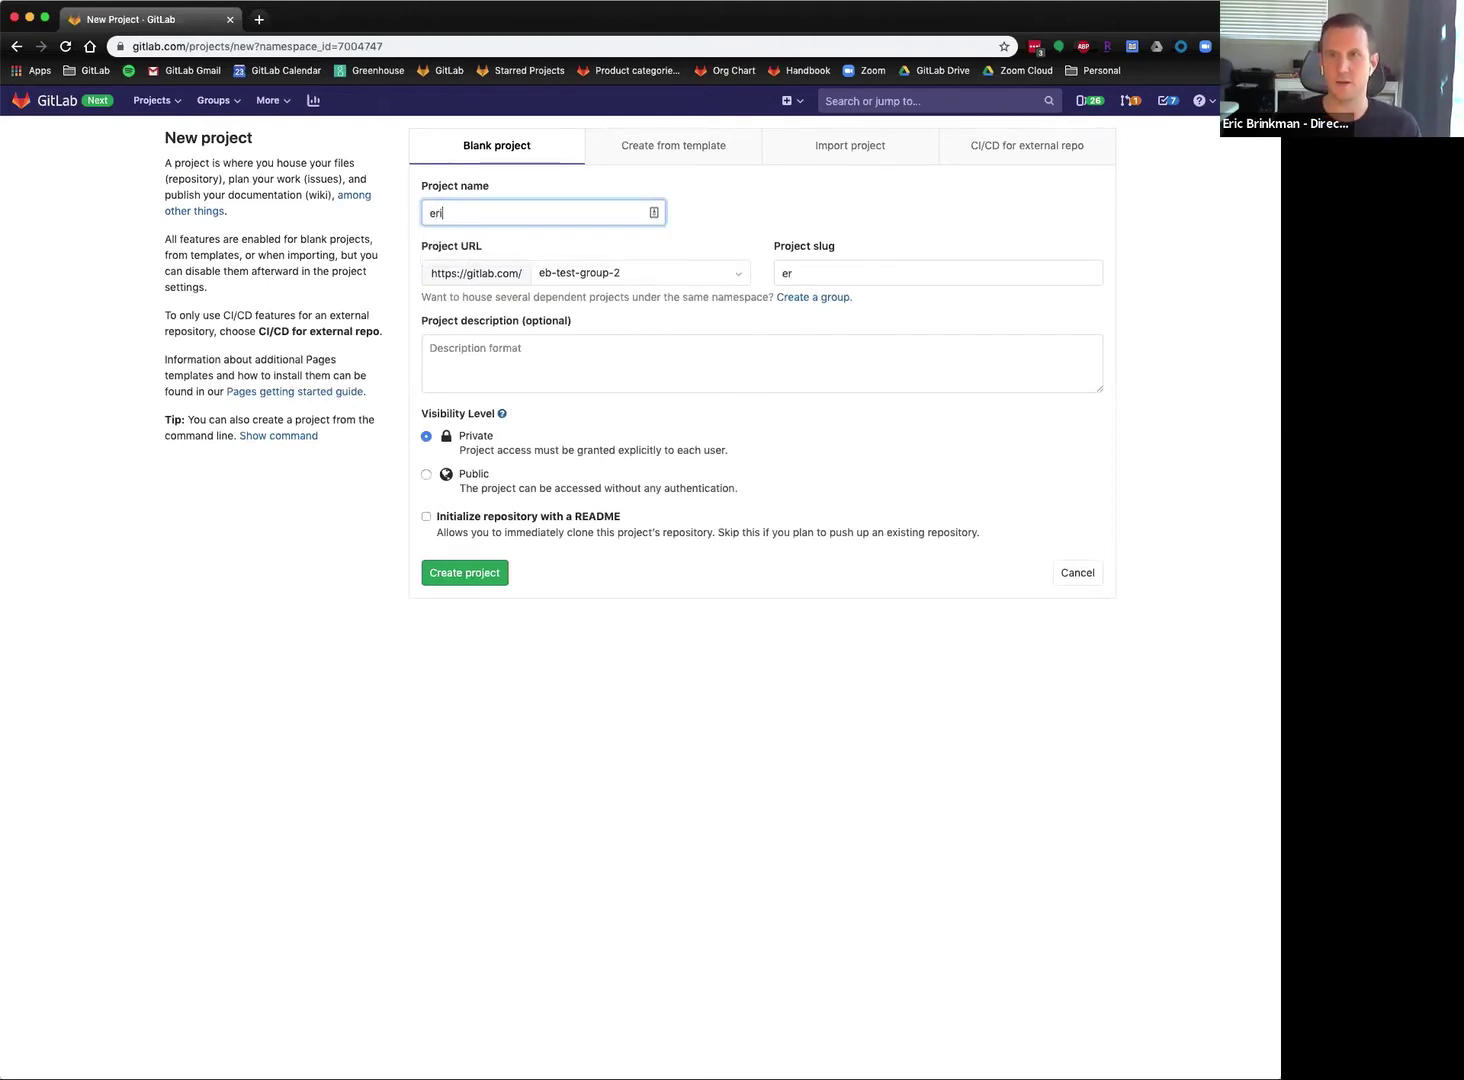
type("cs-web-app")
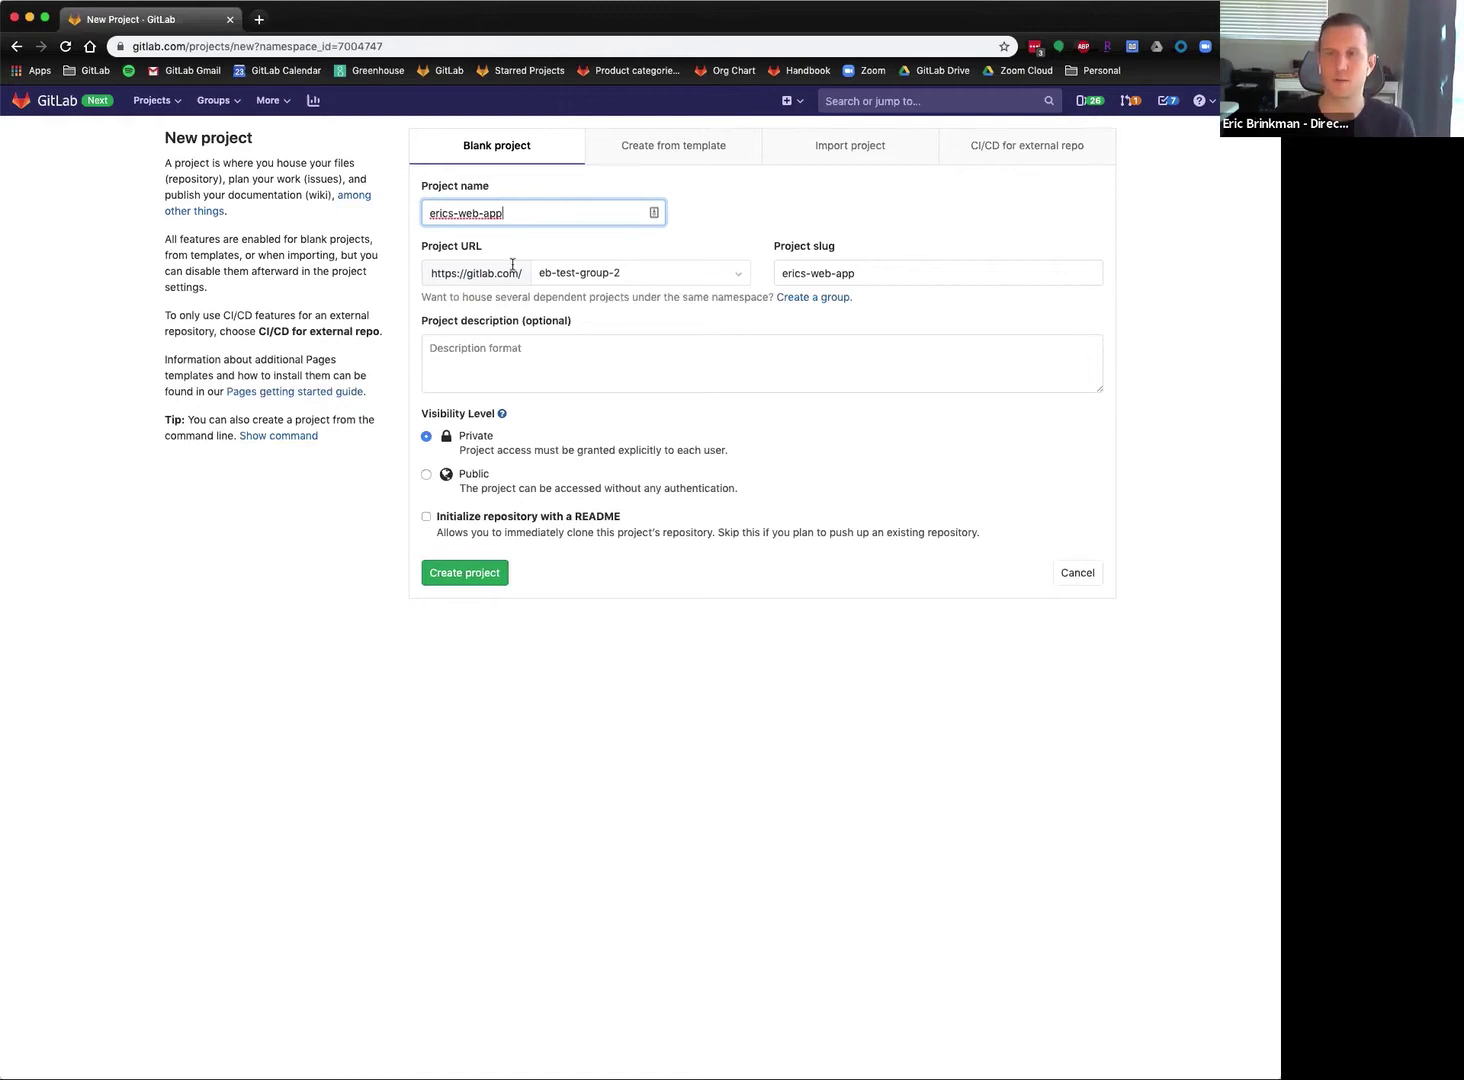
left_click(427, 475)
left_click(427, 517)
left_click(487, 574)
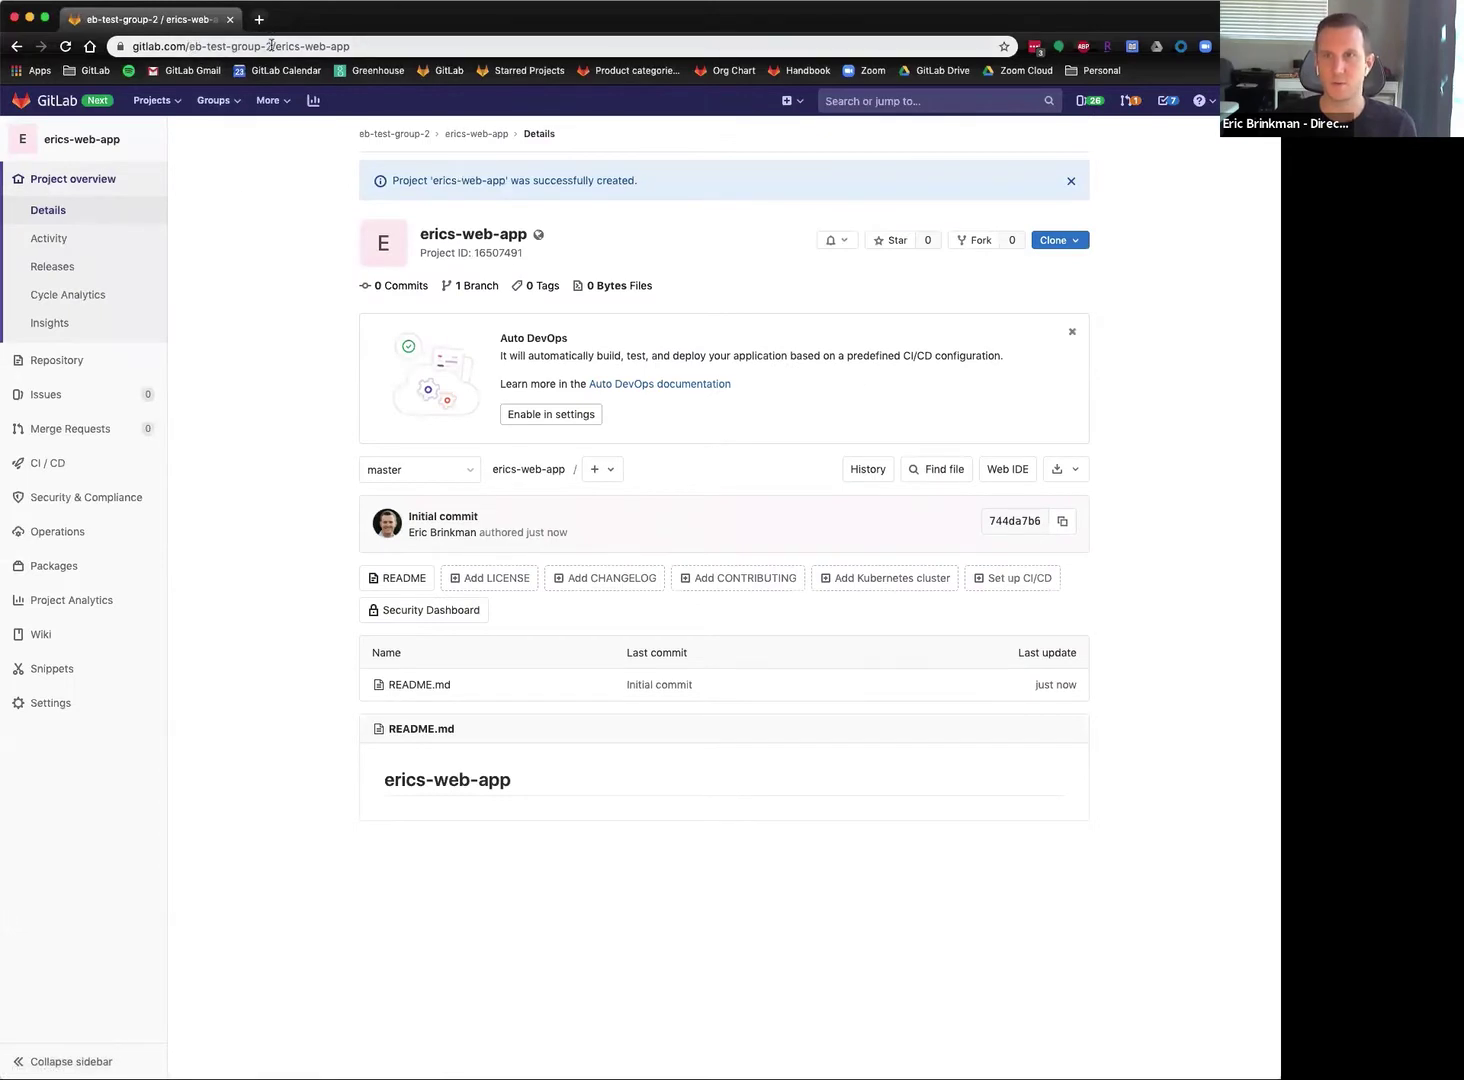
left_click(211, 50)
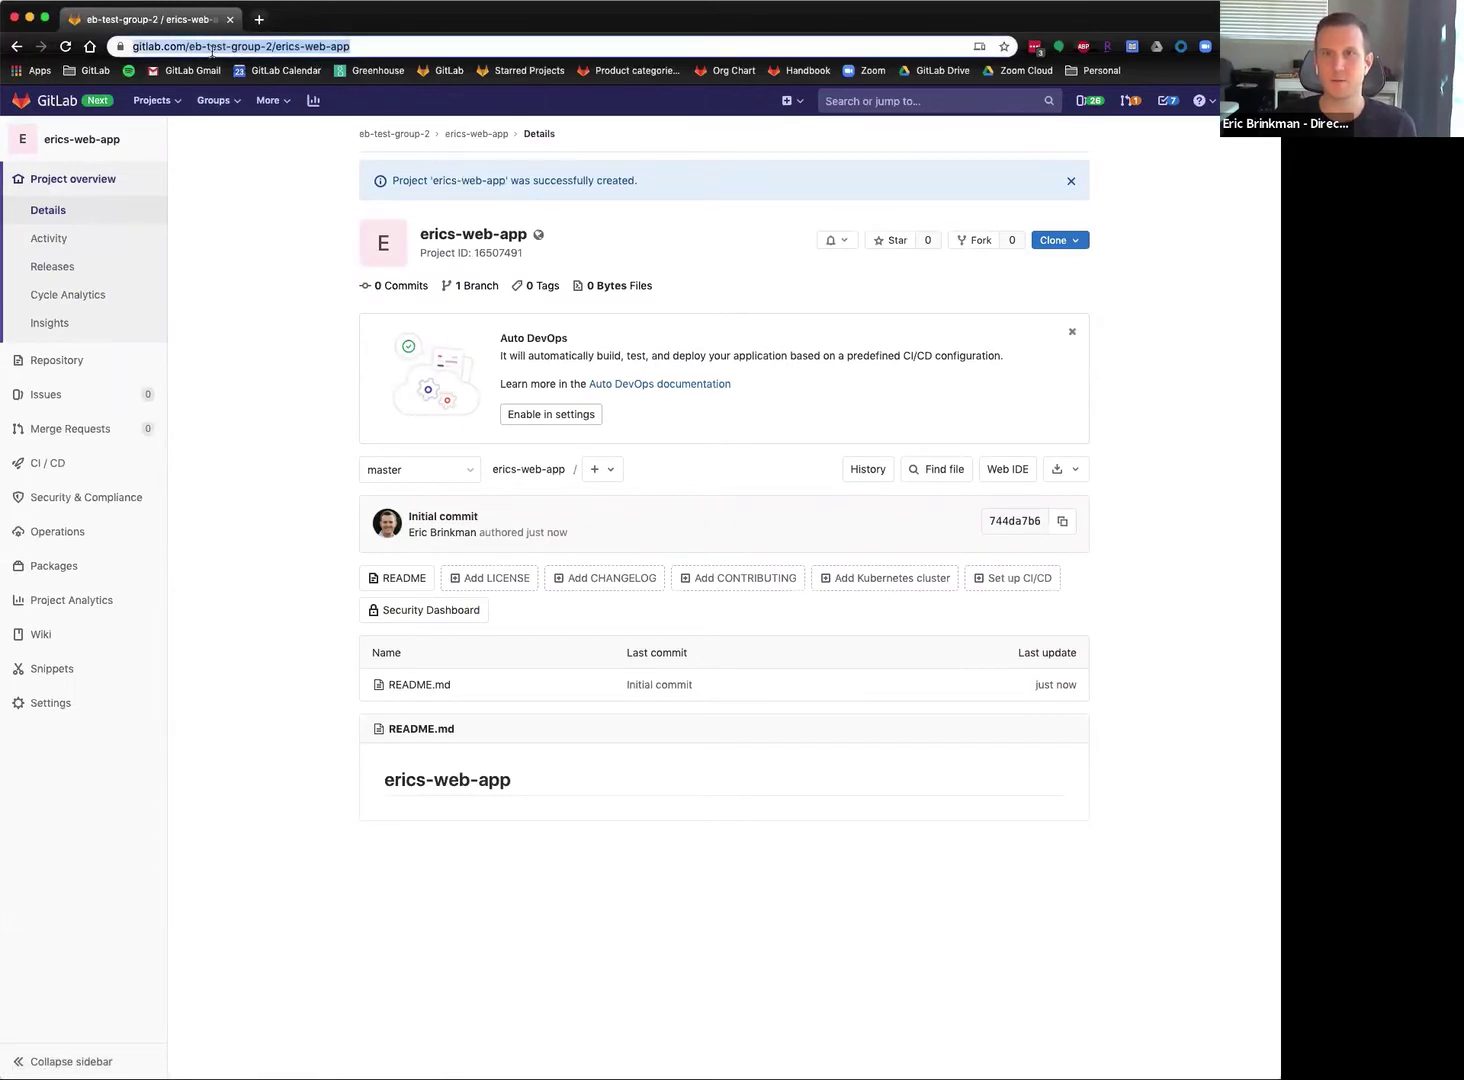
left_click(253, 352)
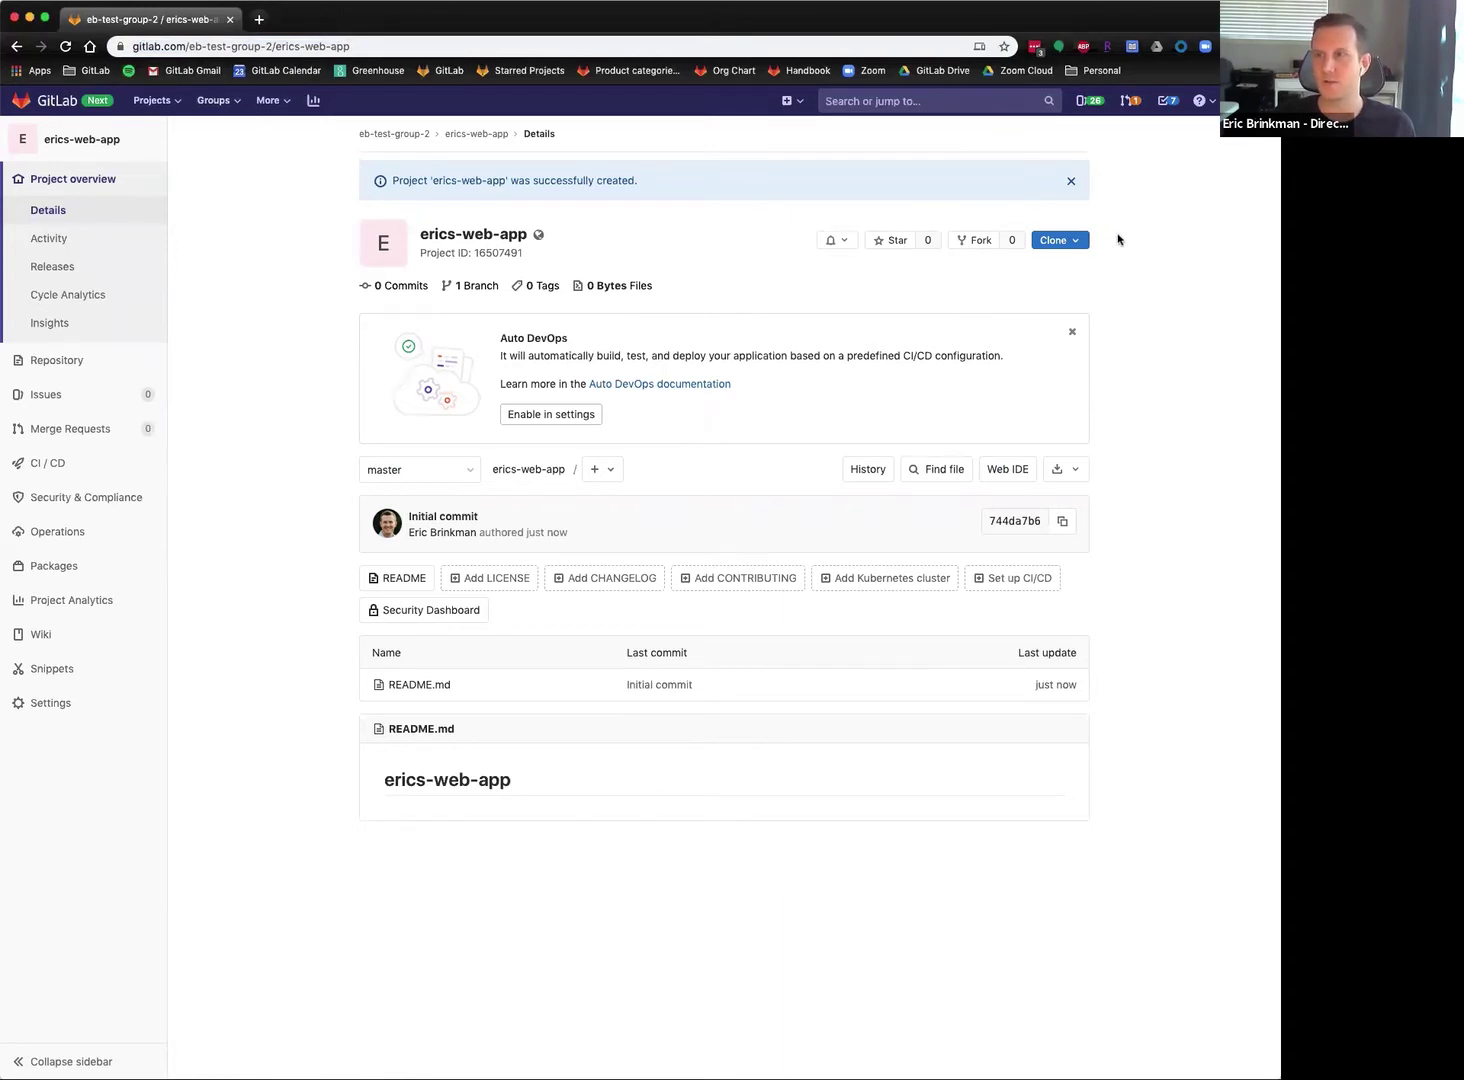
Star erics-web-app, check its clone URLs and add-content options, and dismiss the Auto DevOps banner.
left_click(890, 241)
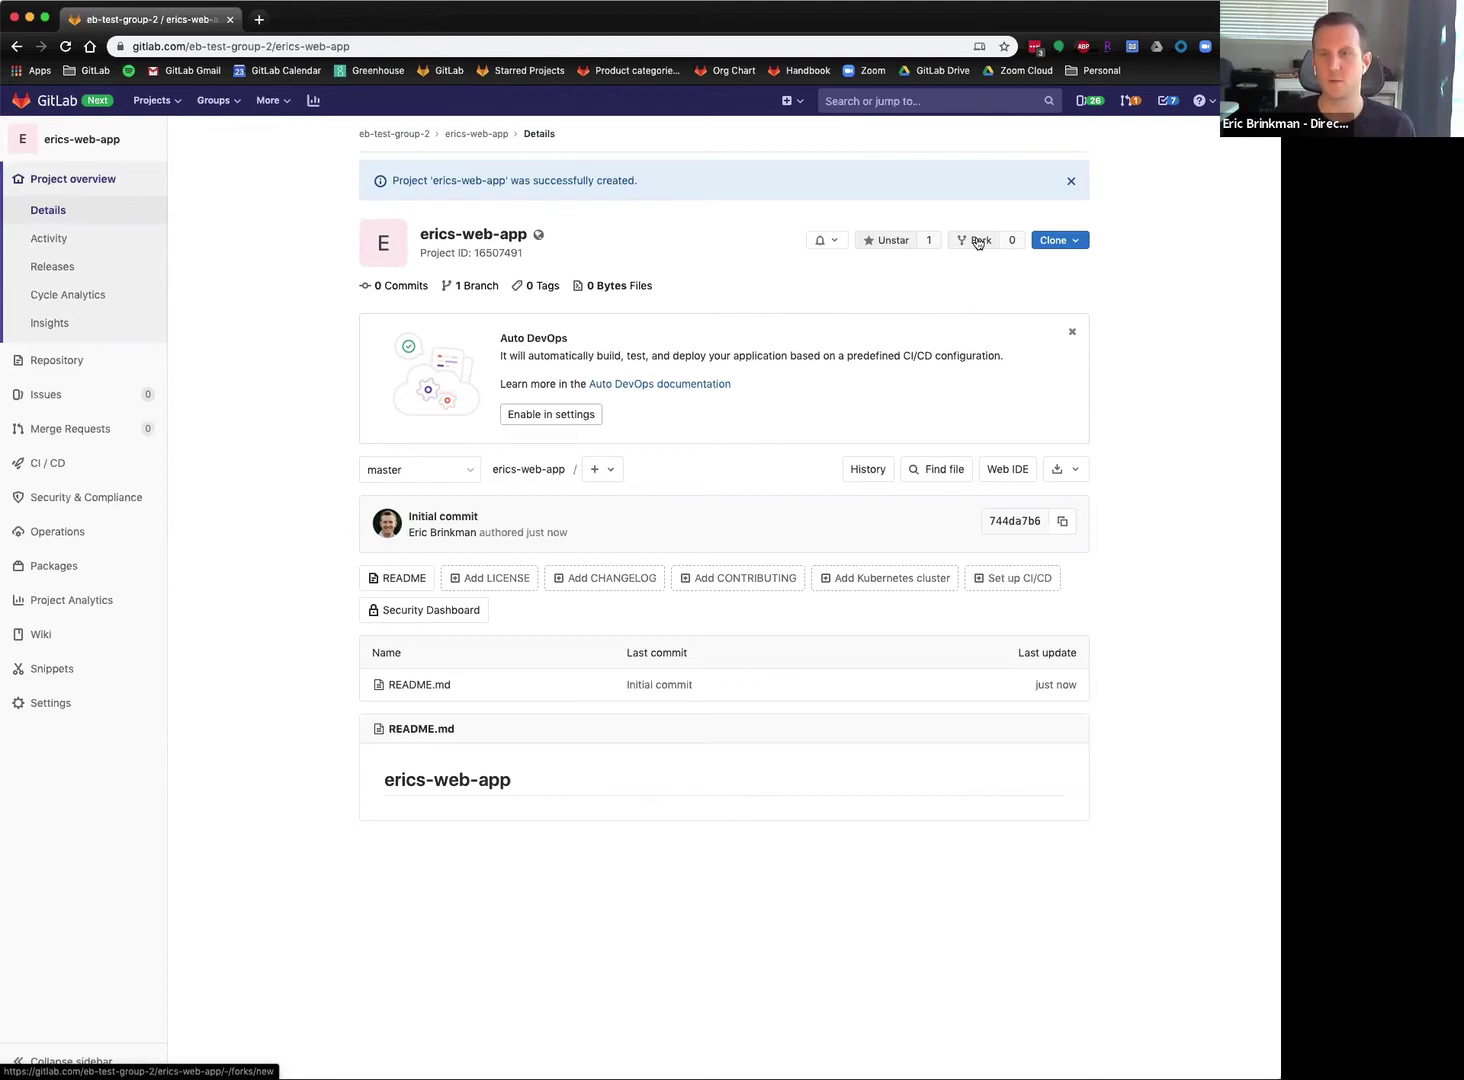
left_click(1079, 242)
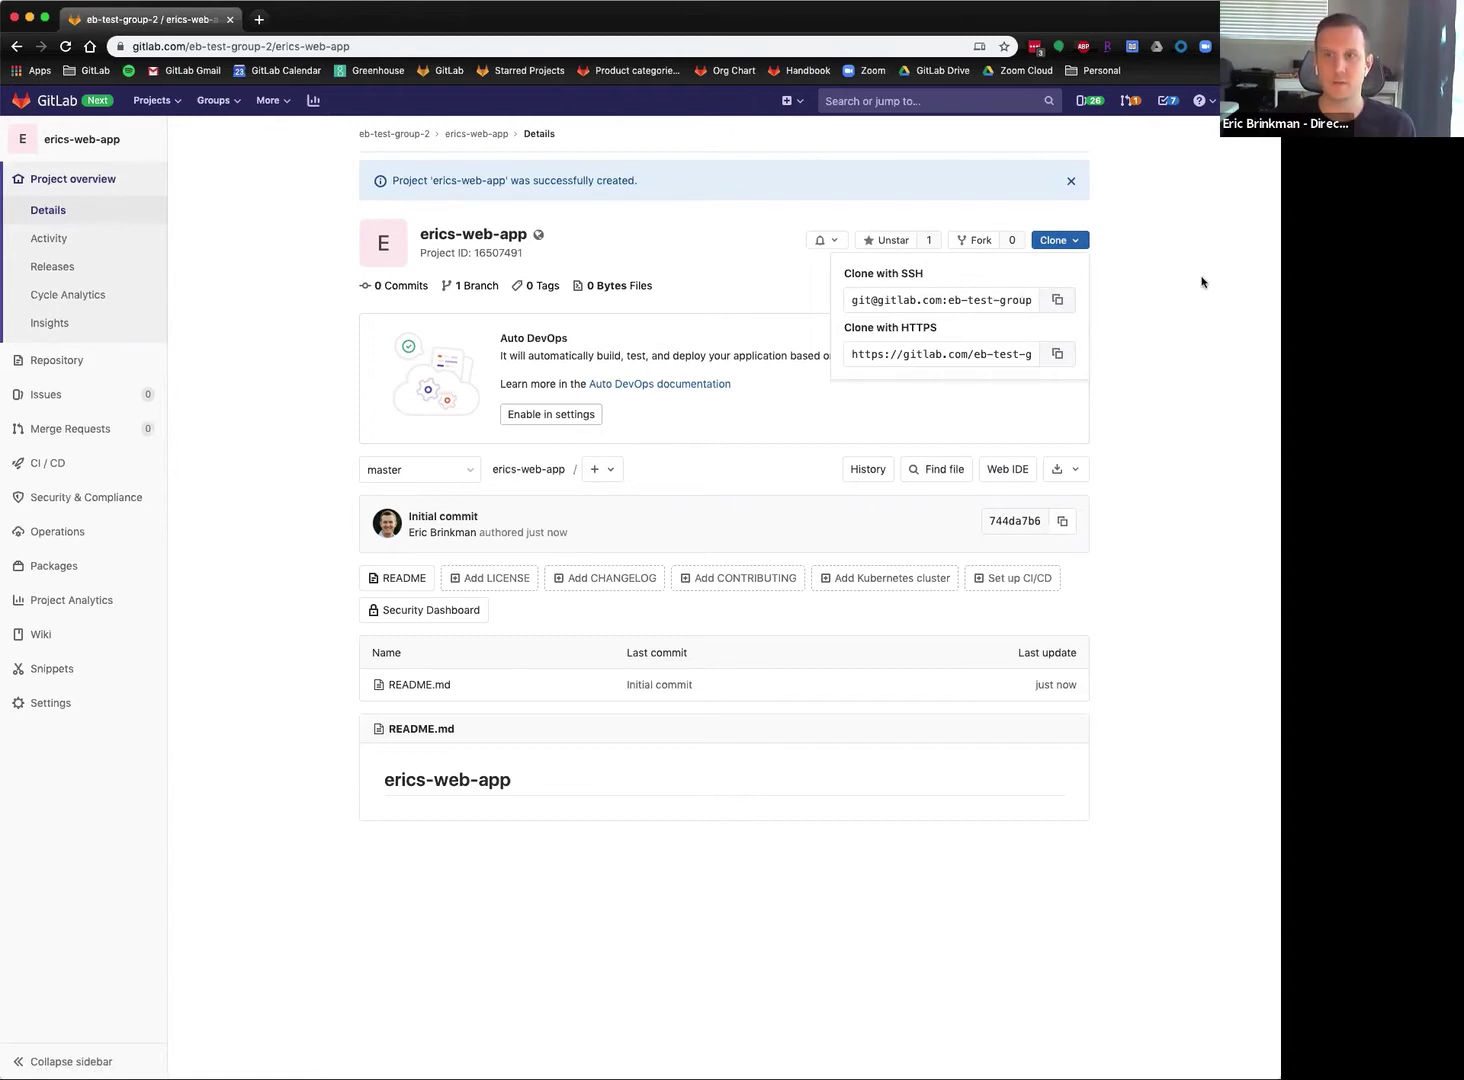
left_click(1192, 281)
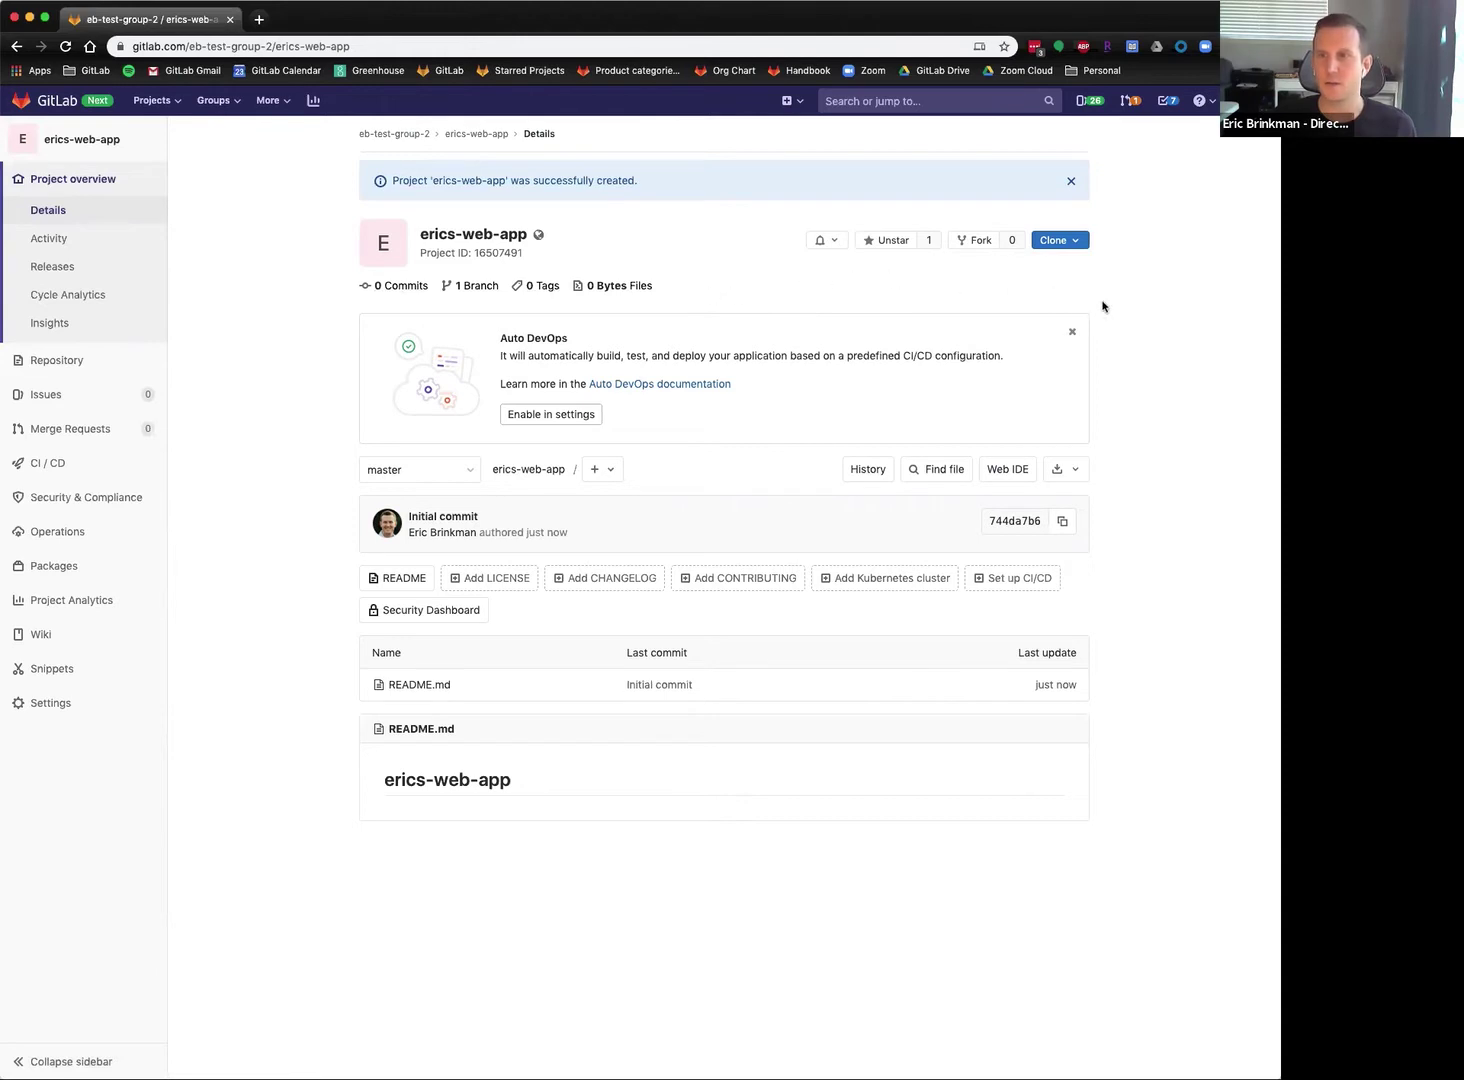
left_click(1072, 331)
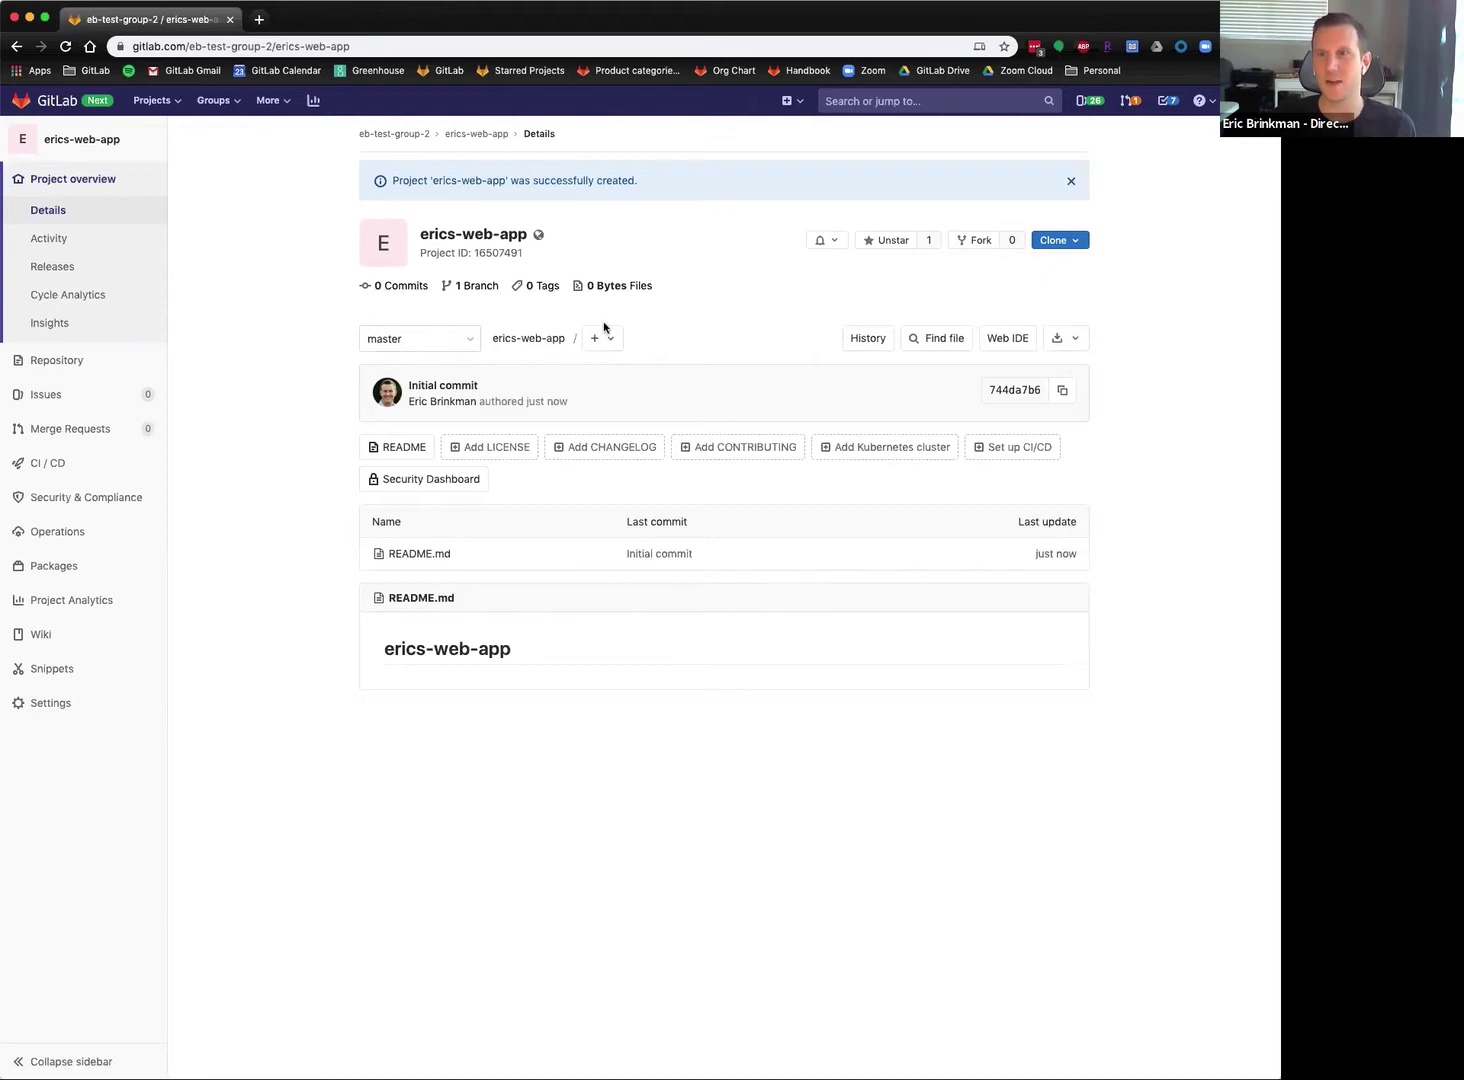
left_click(624, 346)
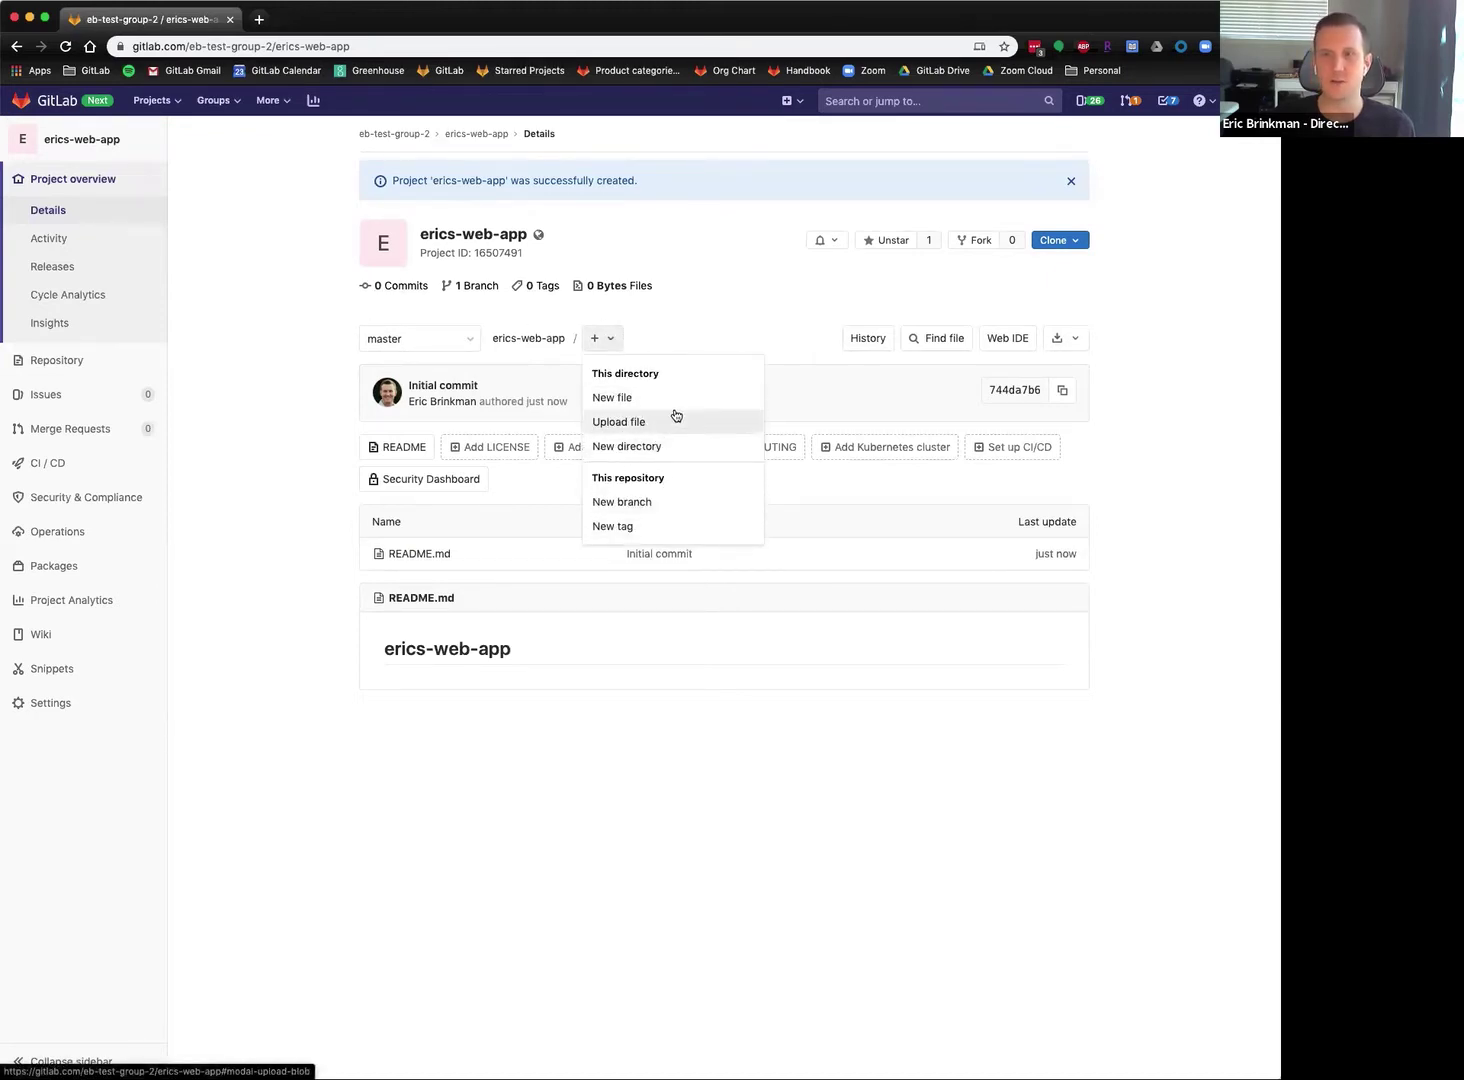
left_click(752, 340)
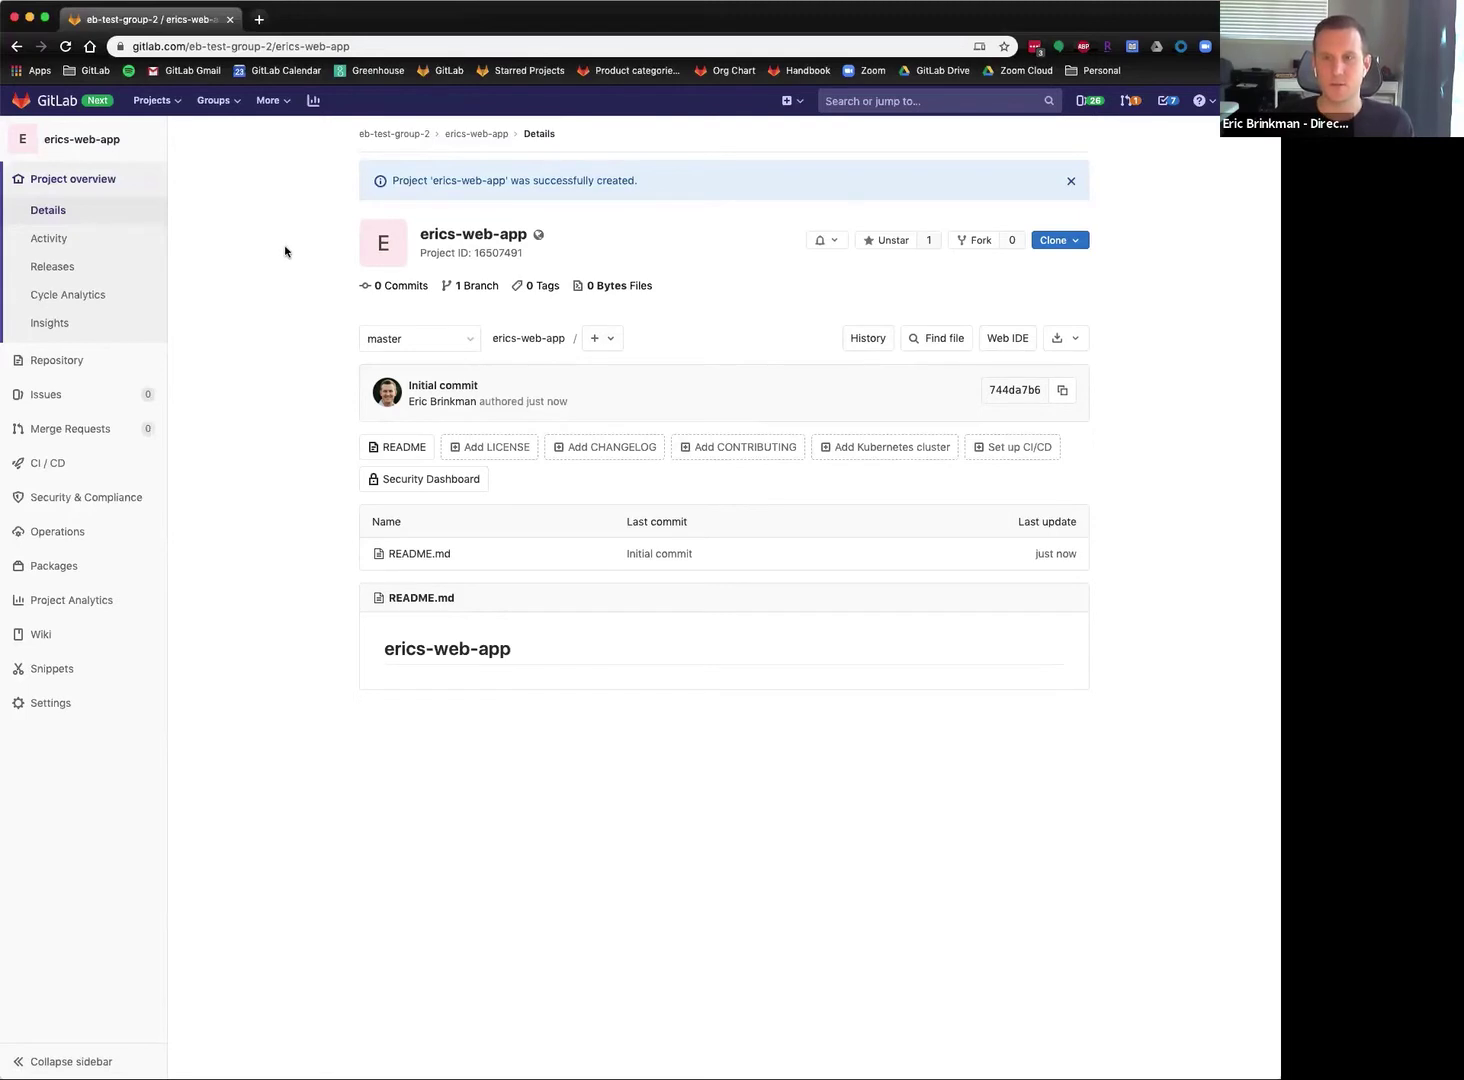
Load the personal hugo project's GitLab URL in a new Chrome tab.
left_click(260, 20)
type("eb")
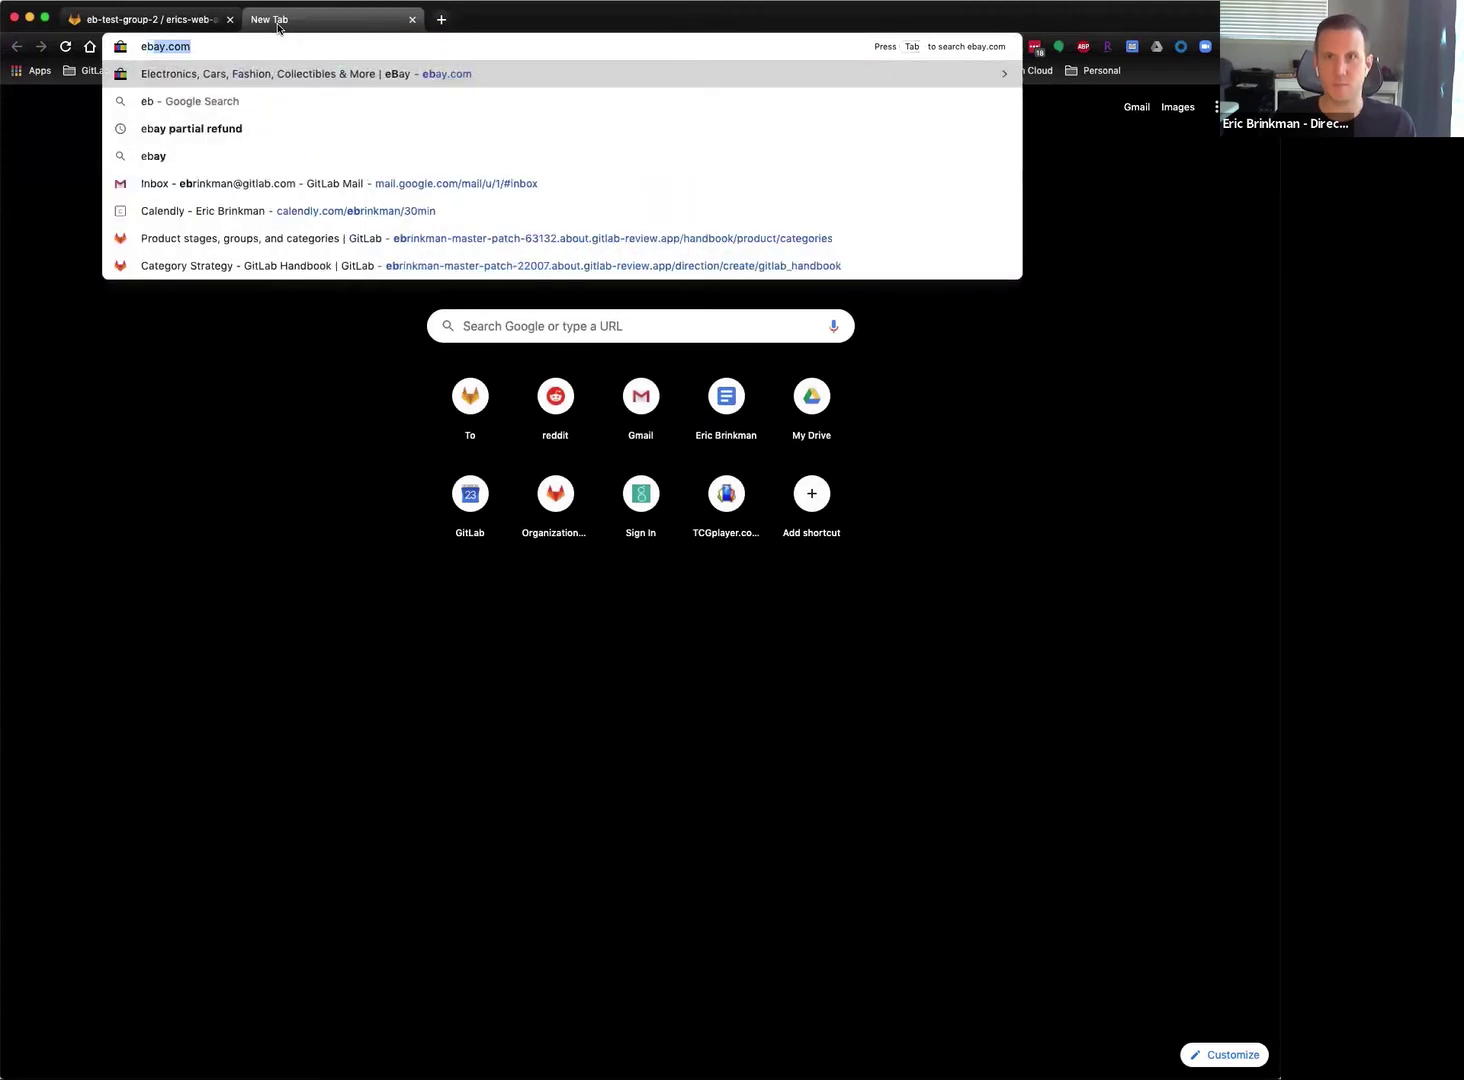
type("rinkman")
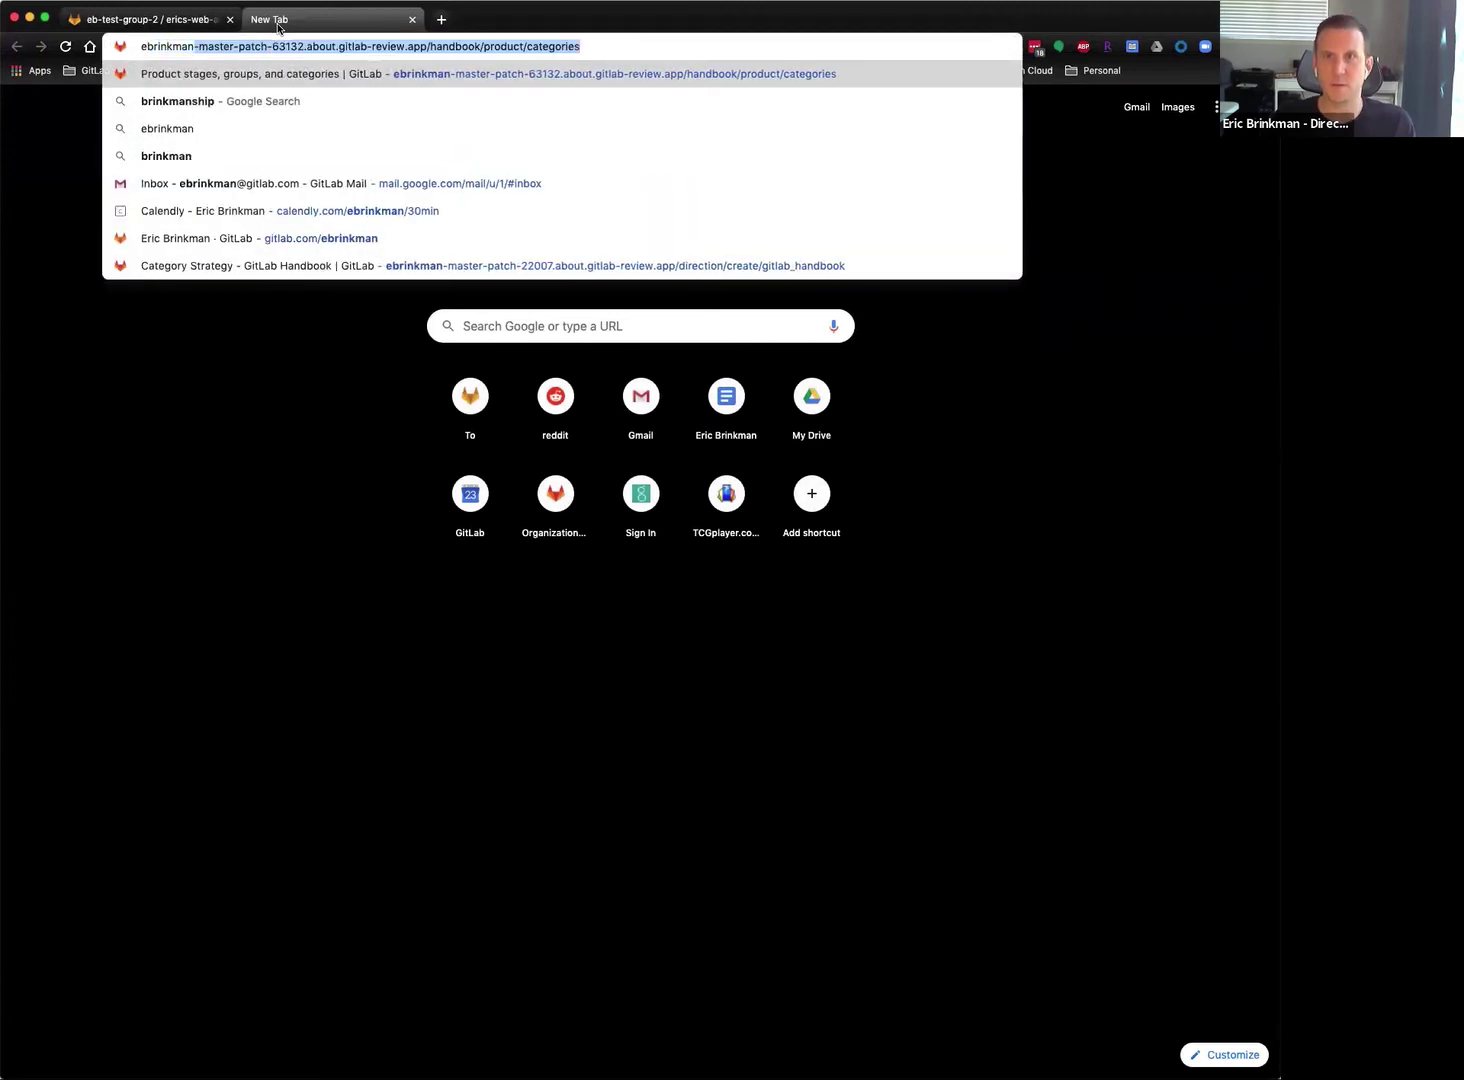
key("BackSpace")
key("BackSpace")
key("BackSpace")
key("BackSpace")
key("BackSpace")
key("BackSpace")
key("BackSpace")
key("BackSpace")
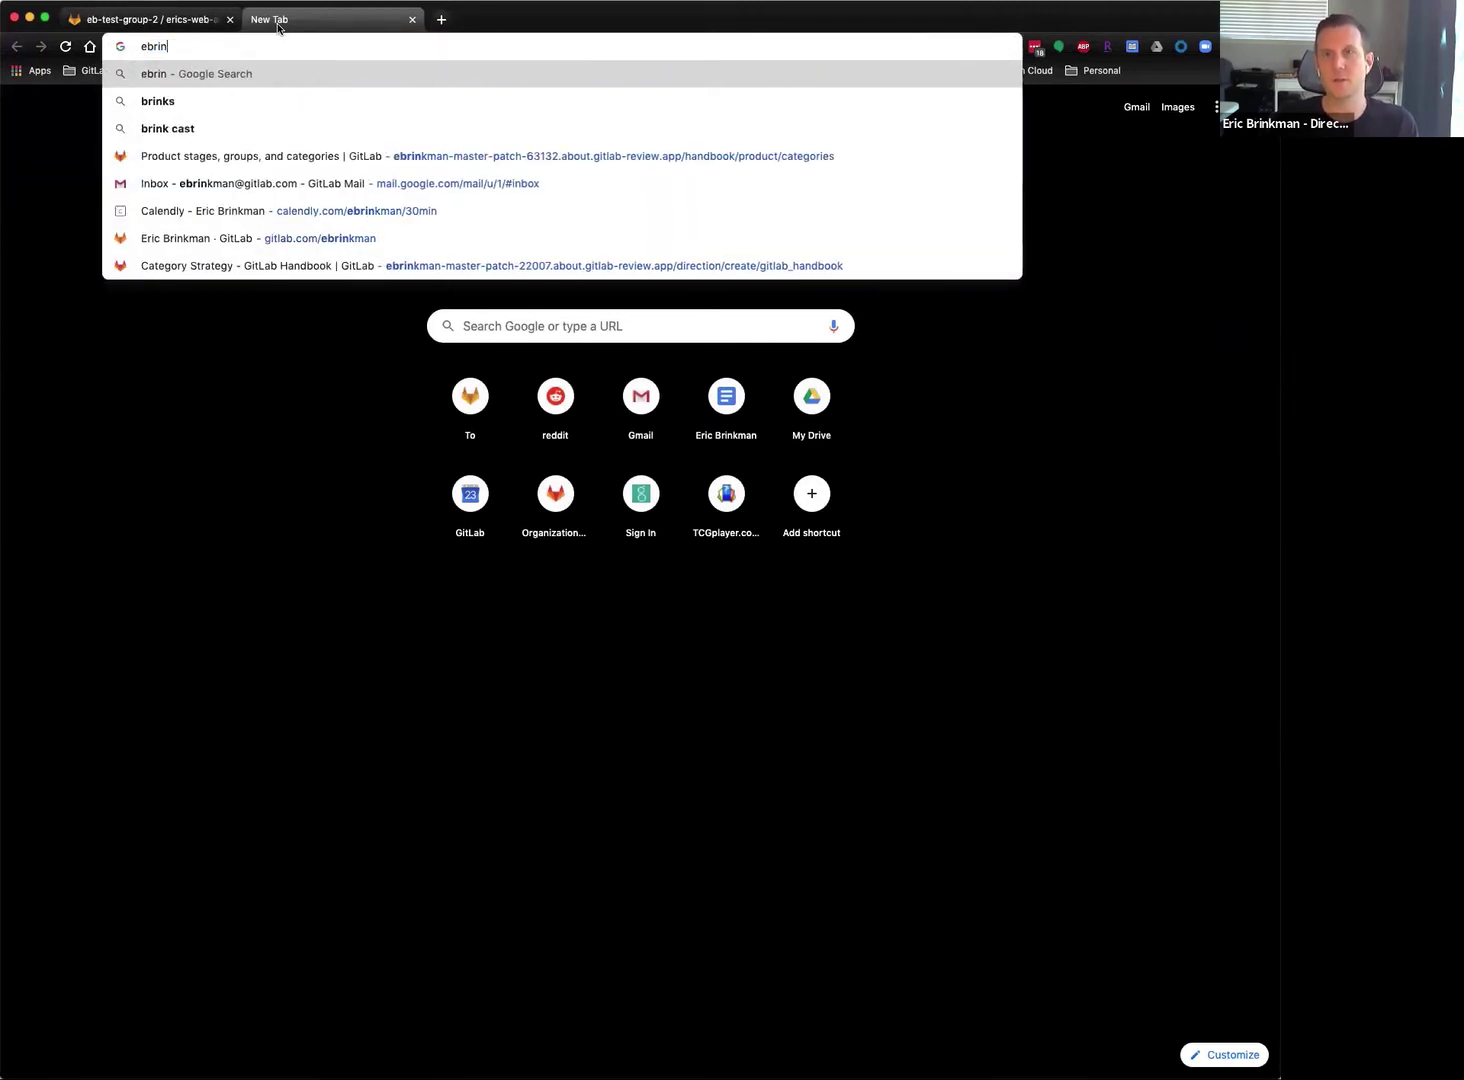
key("BackSpace")
key("BackSpace")
type("gitlab.com/e")
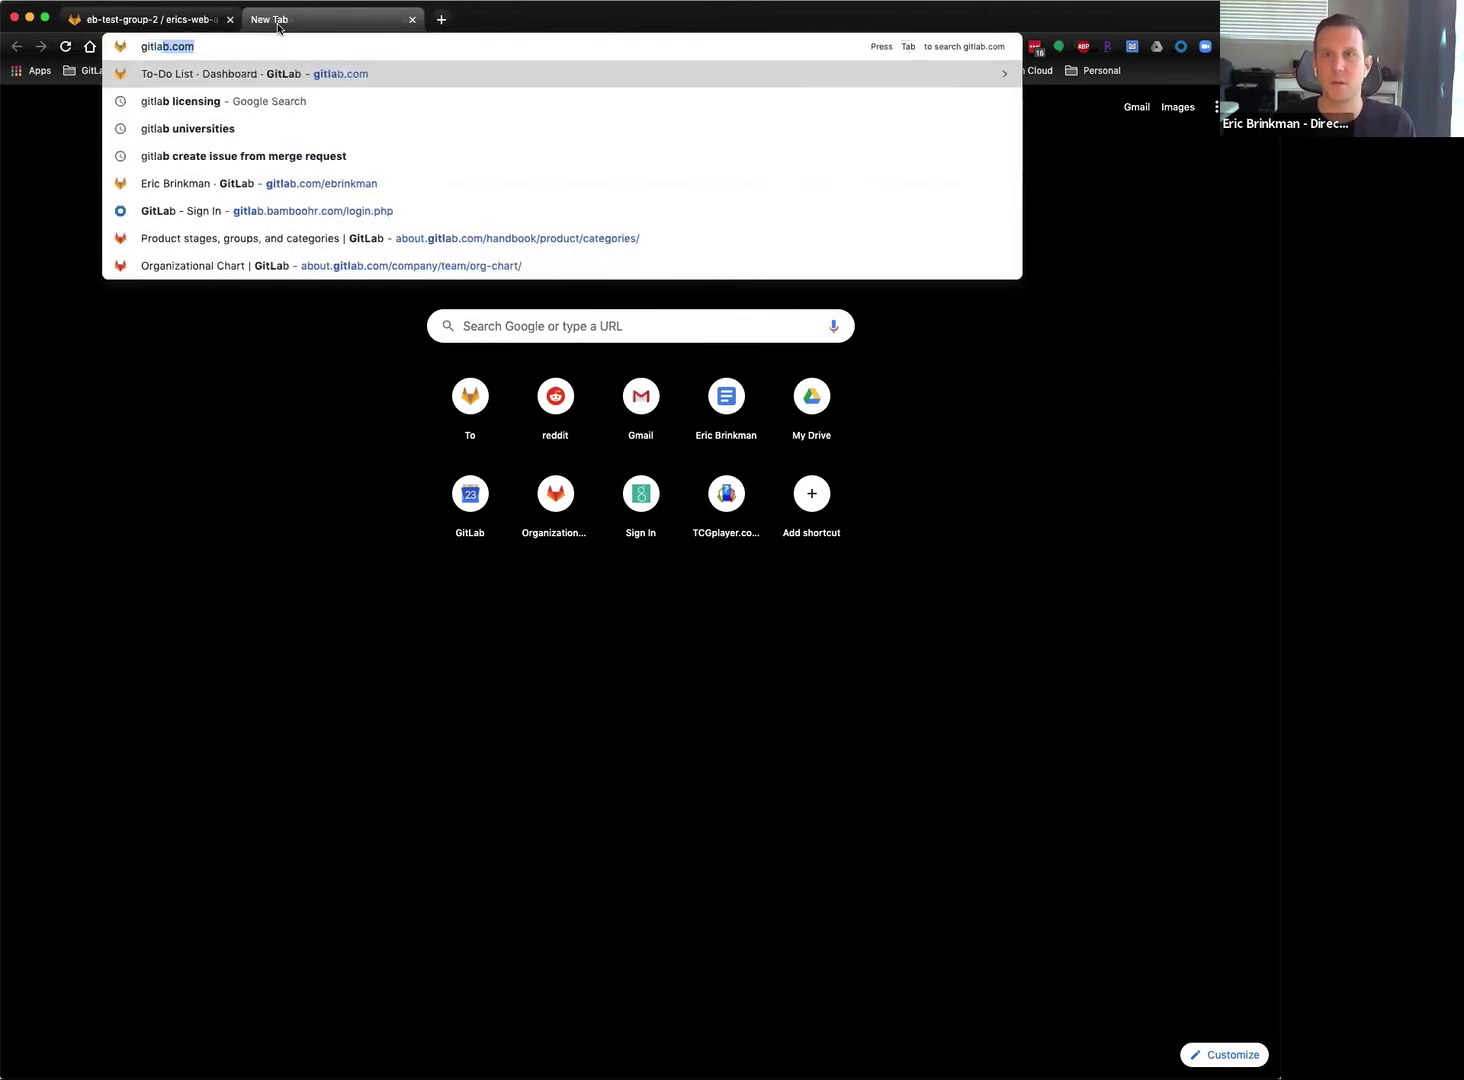
type("brinkman/hugo")
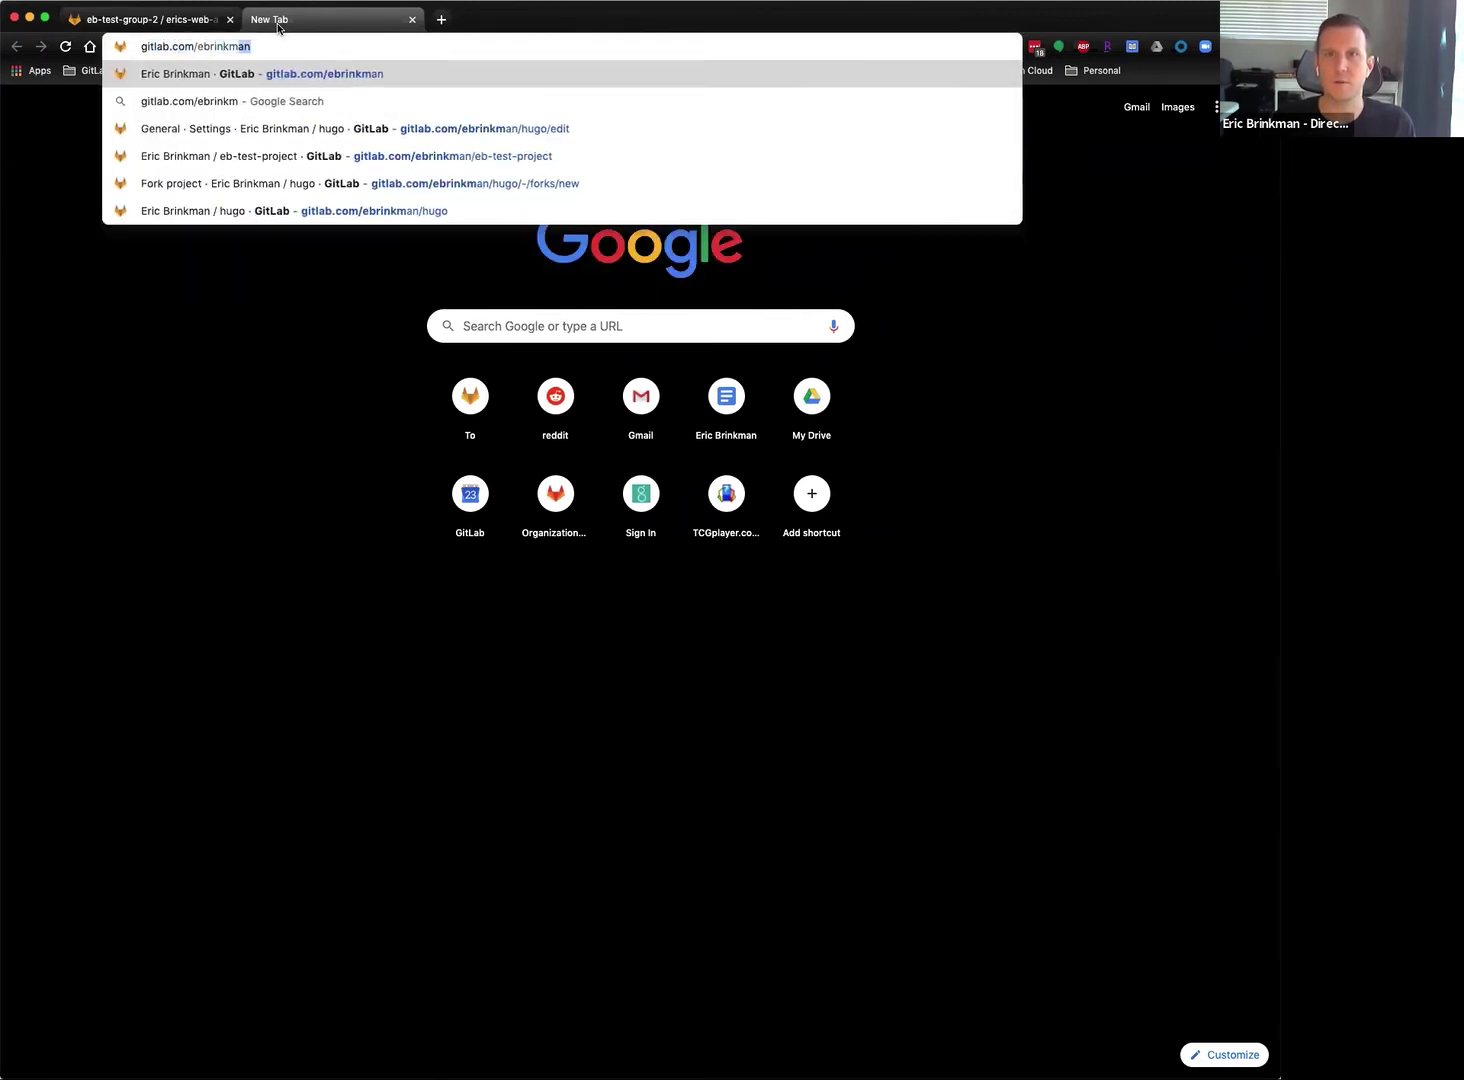
key("Return")
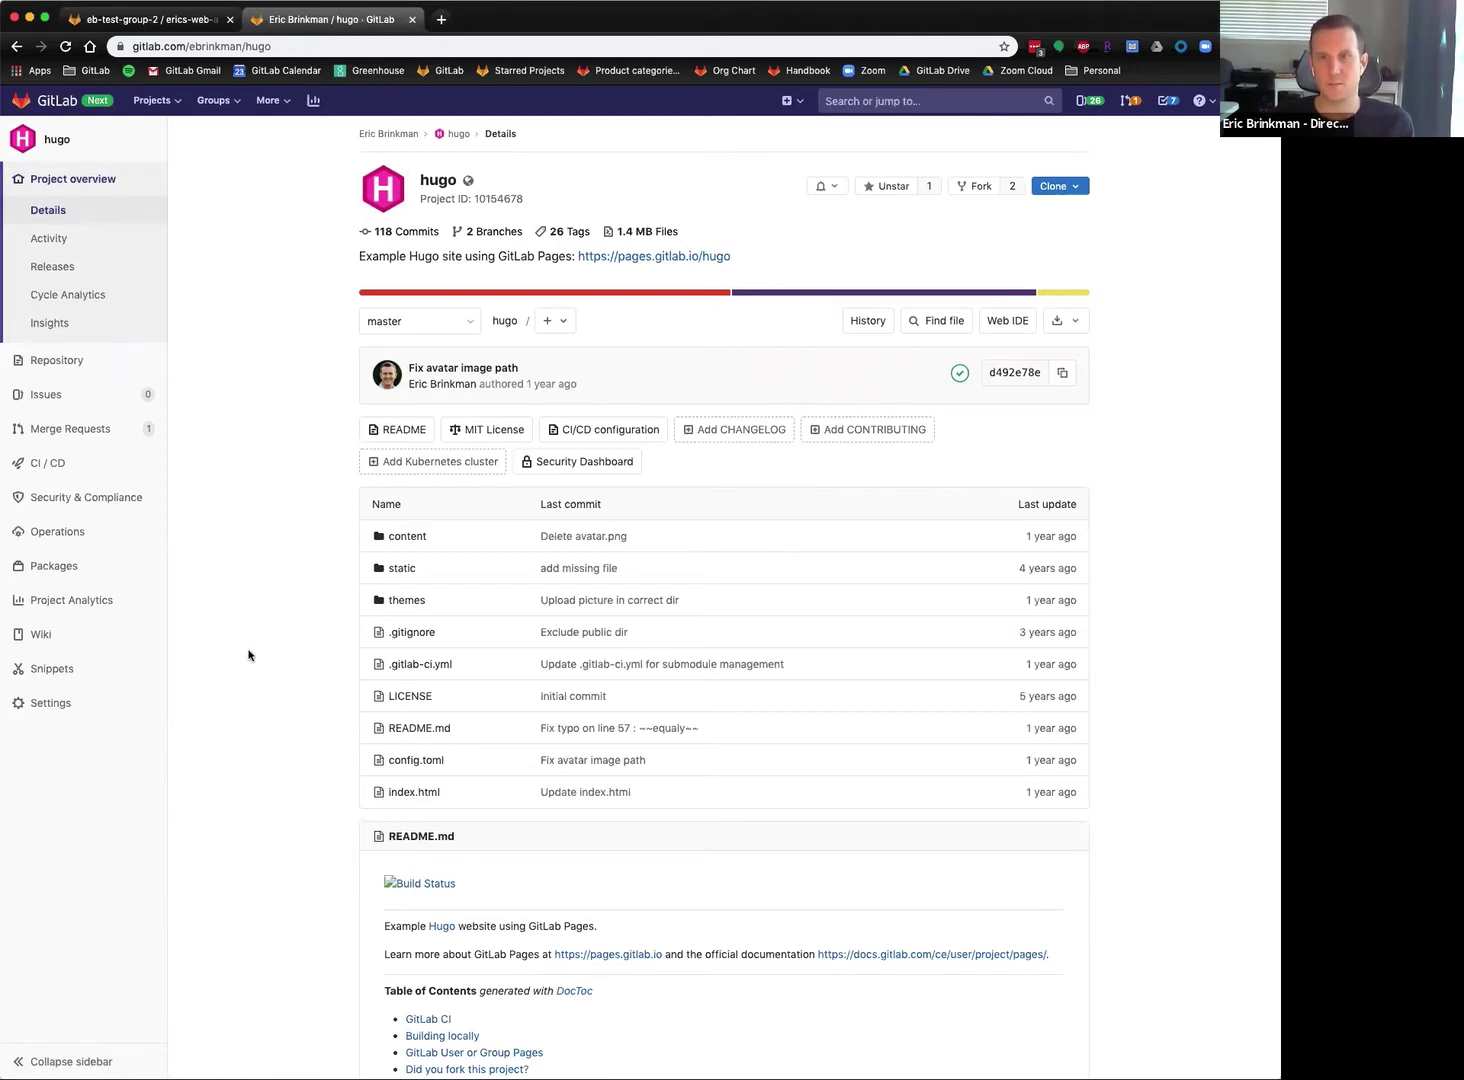
mouse_move(58, 702)
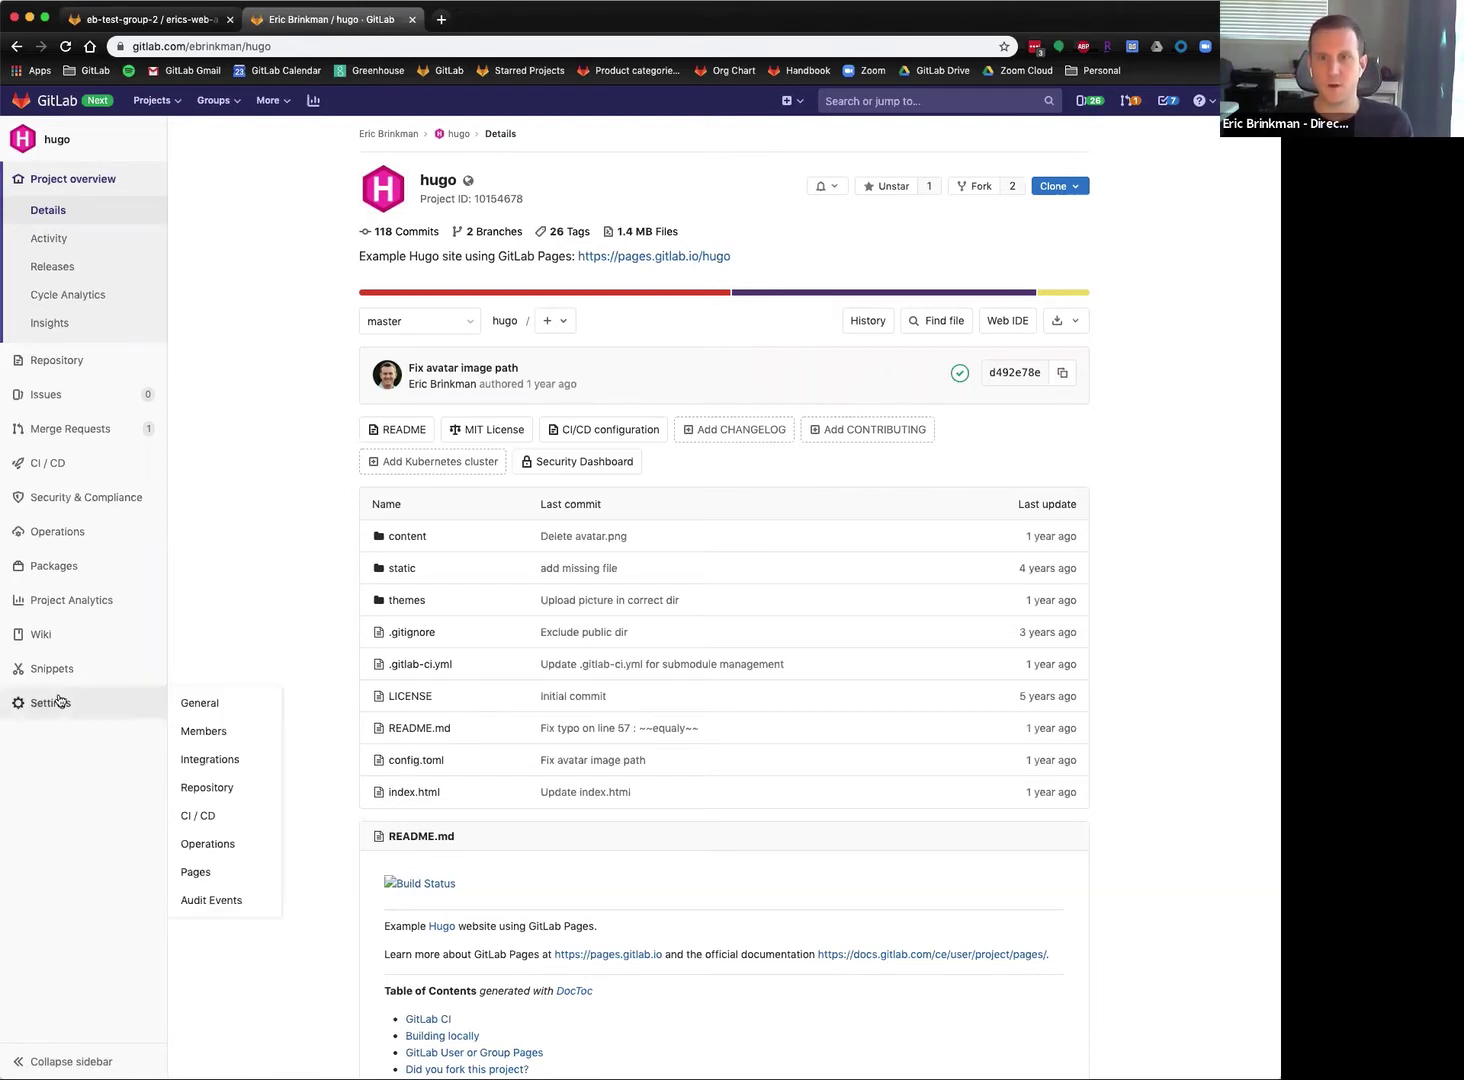
left_click(210, 878)
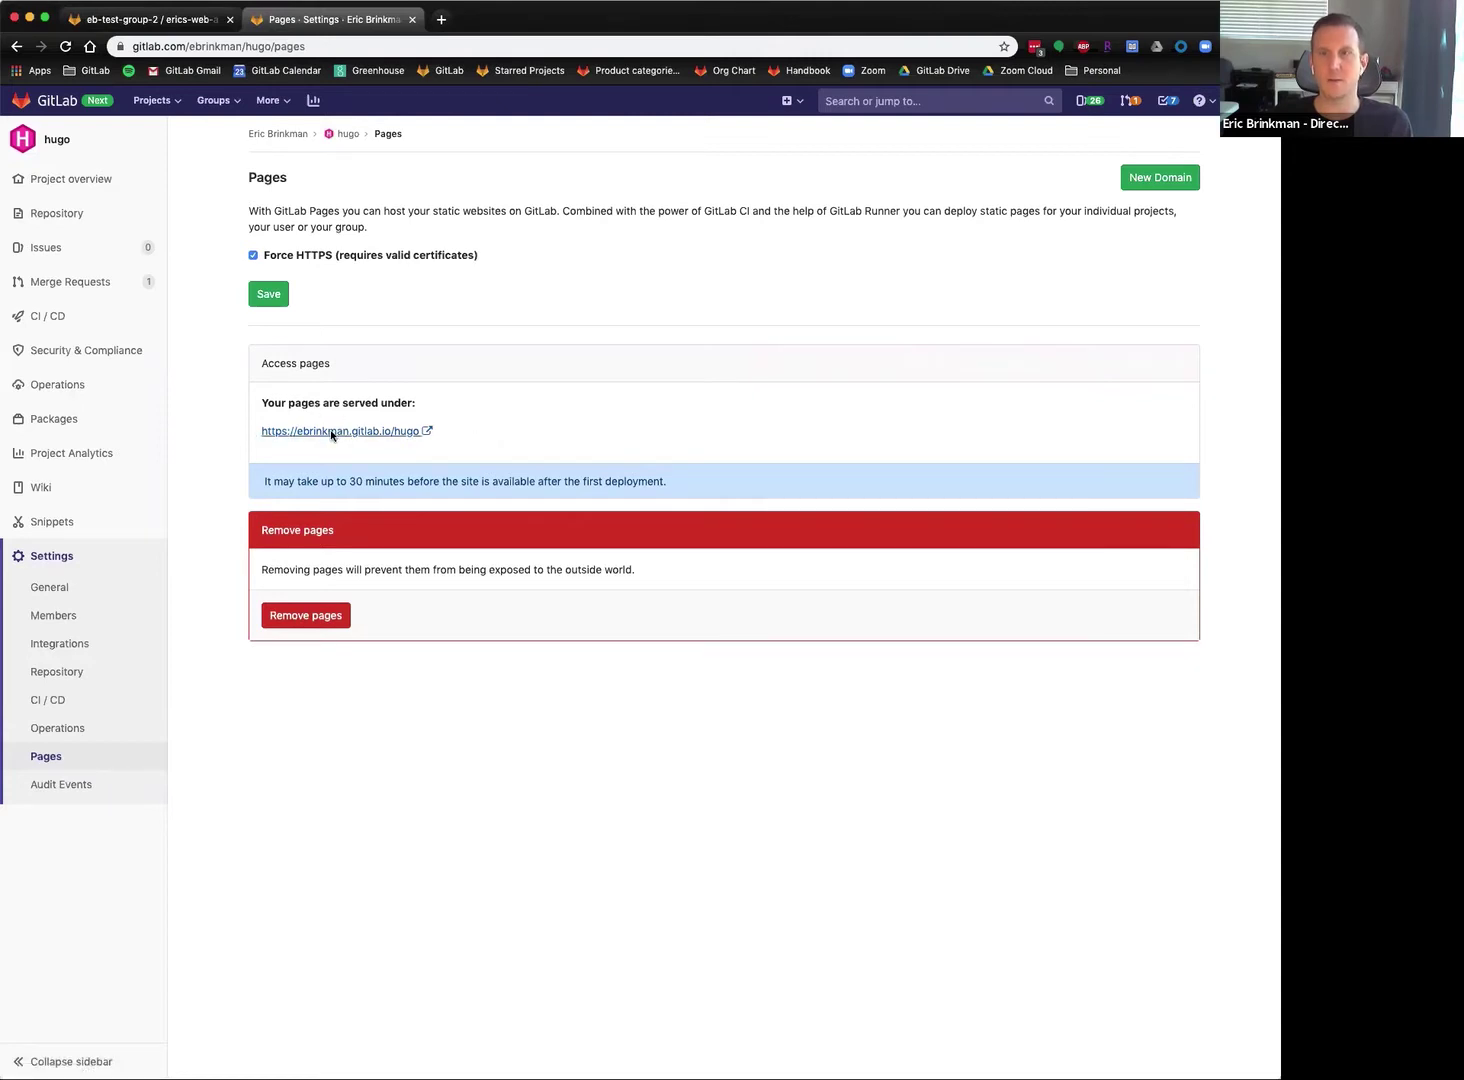
left_click(331, 434)
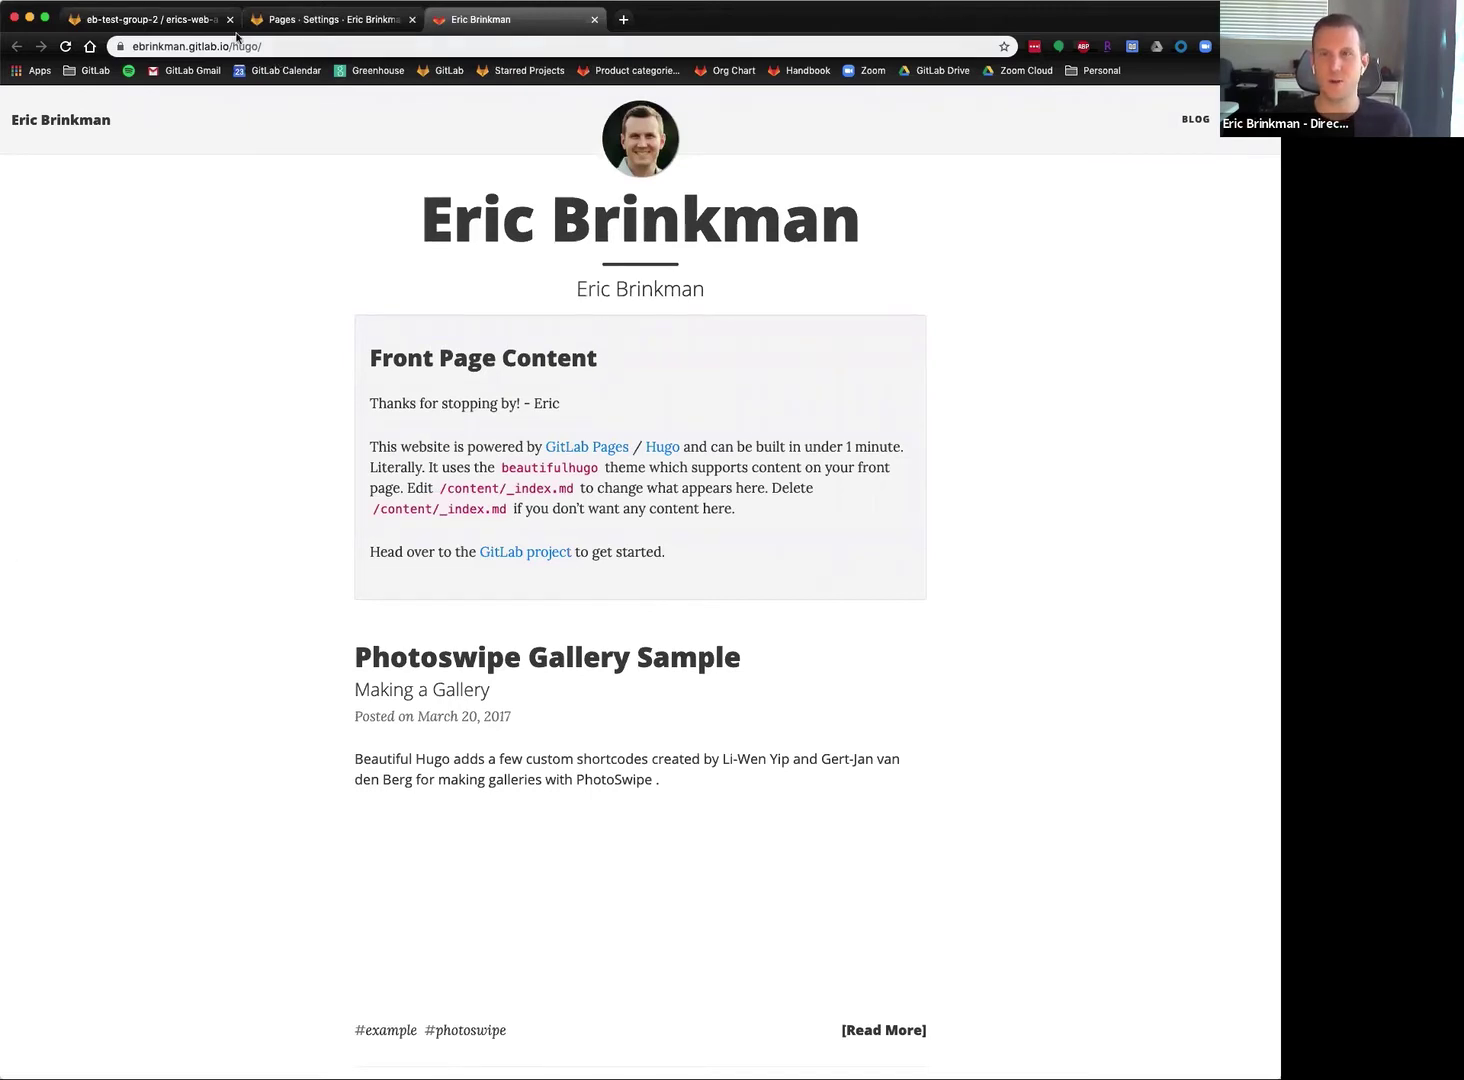
left_click(157, 46)
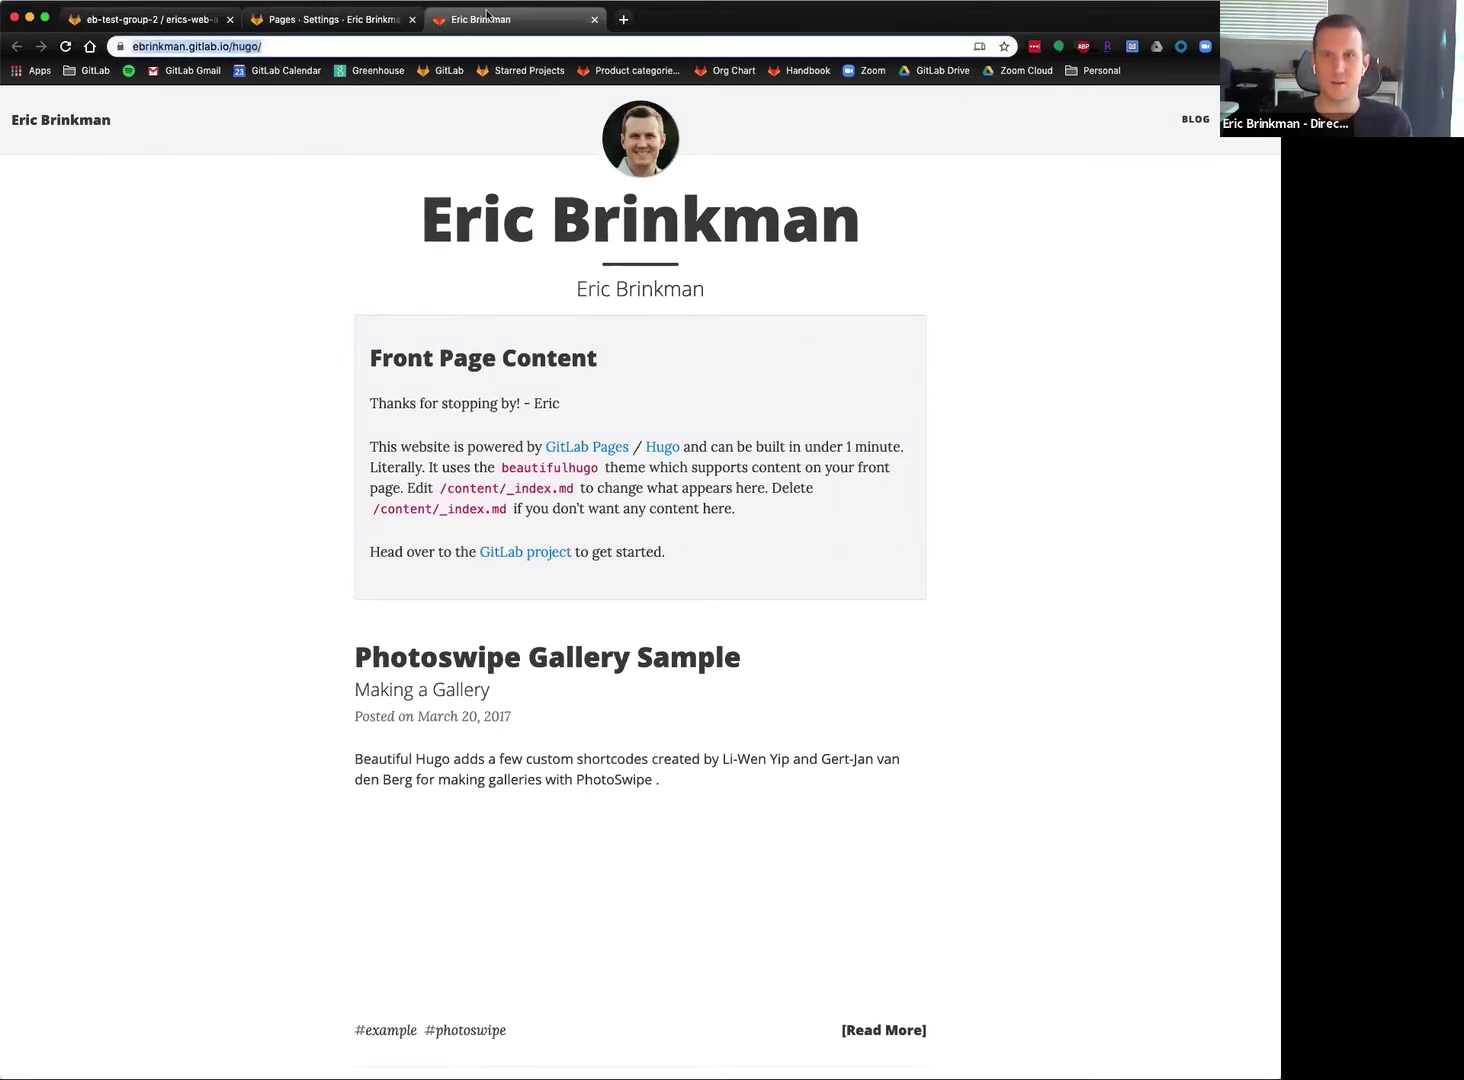
key("super+w")
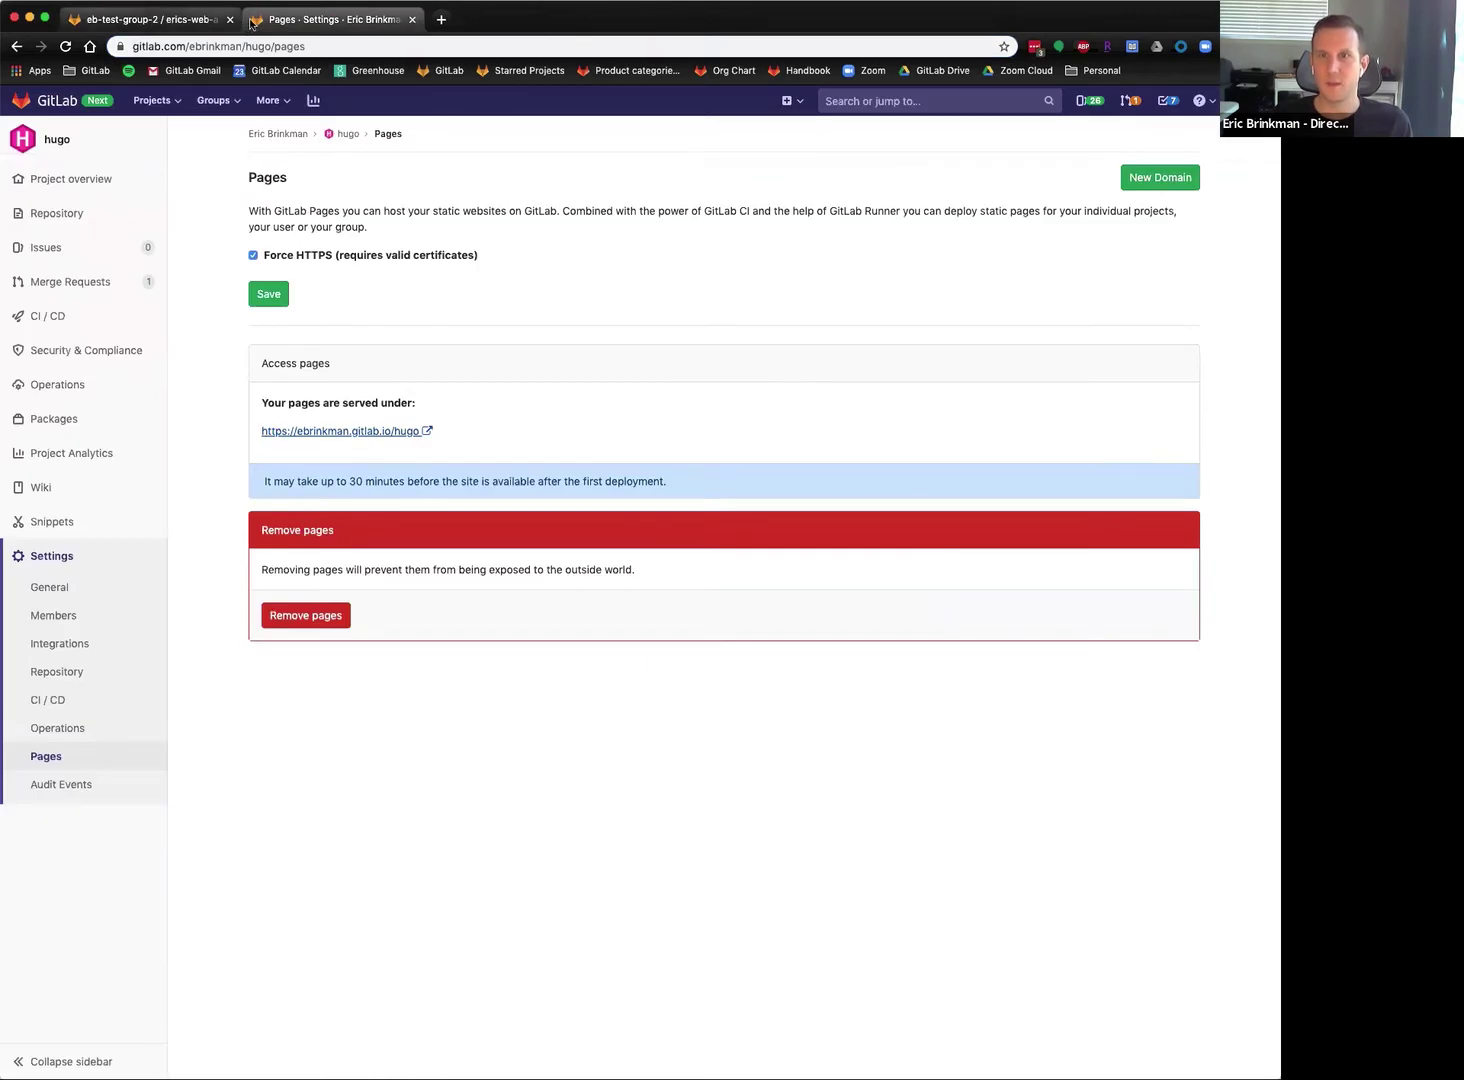
left_click(101, 187)
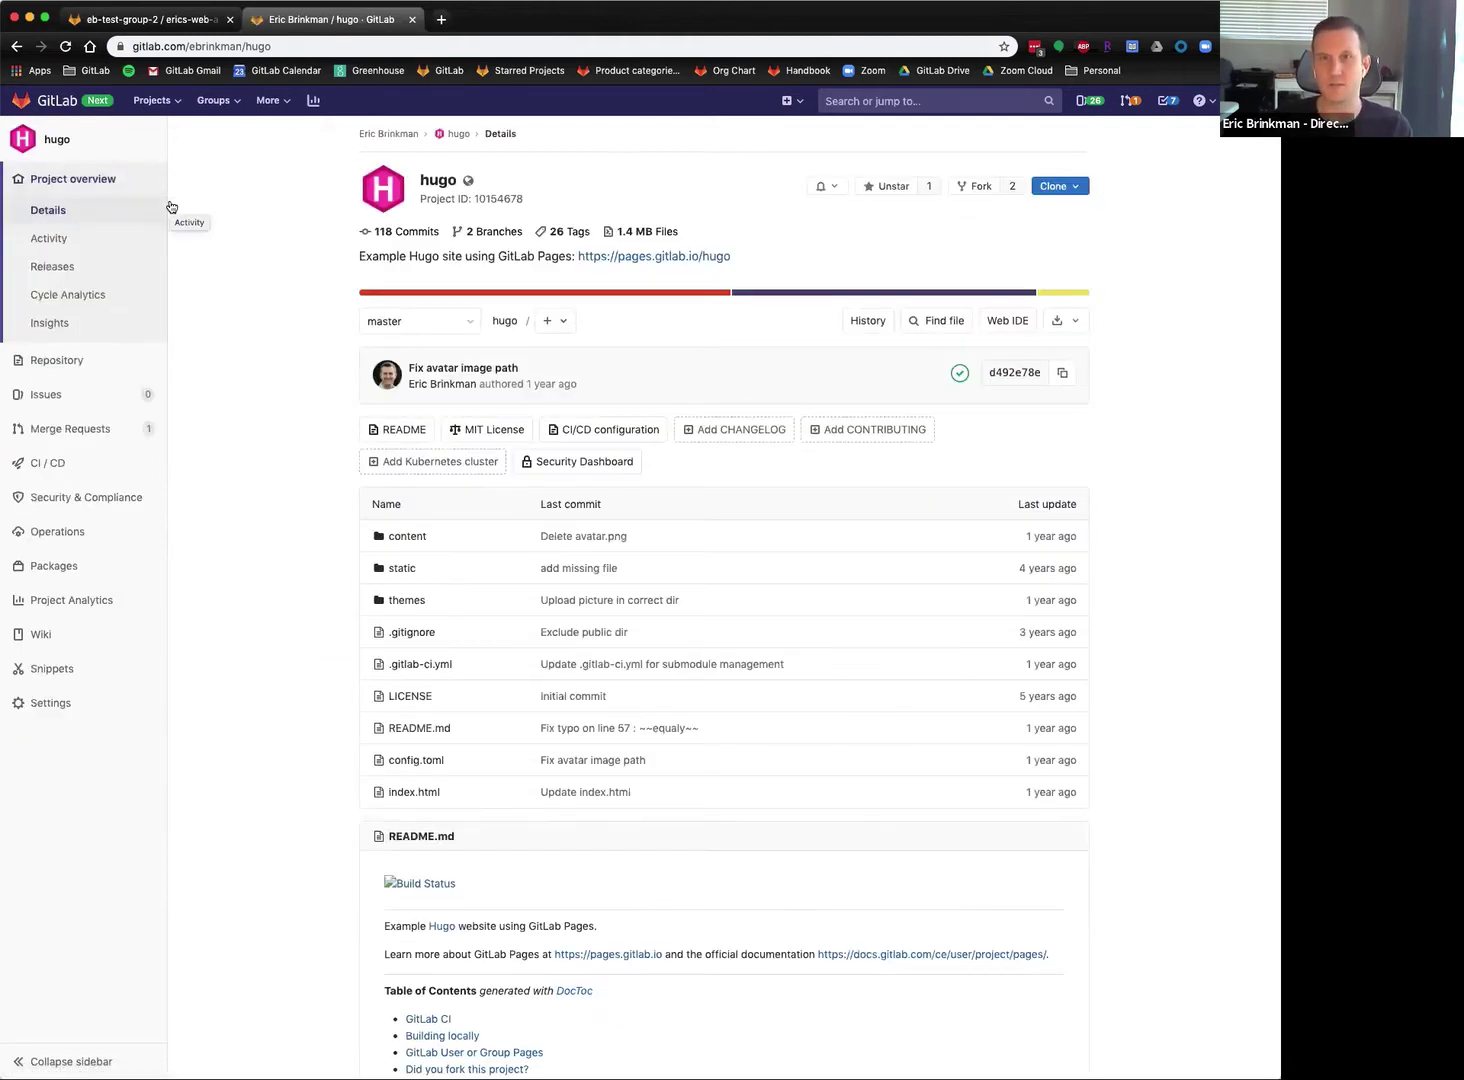
left_click(155, 100)
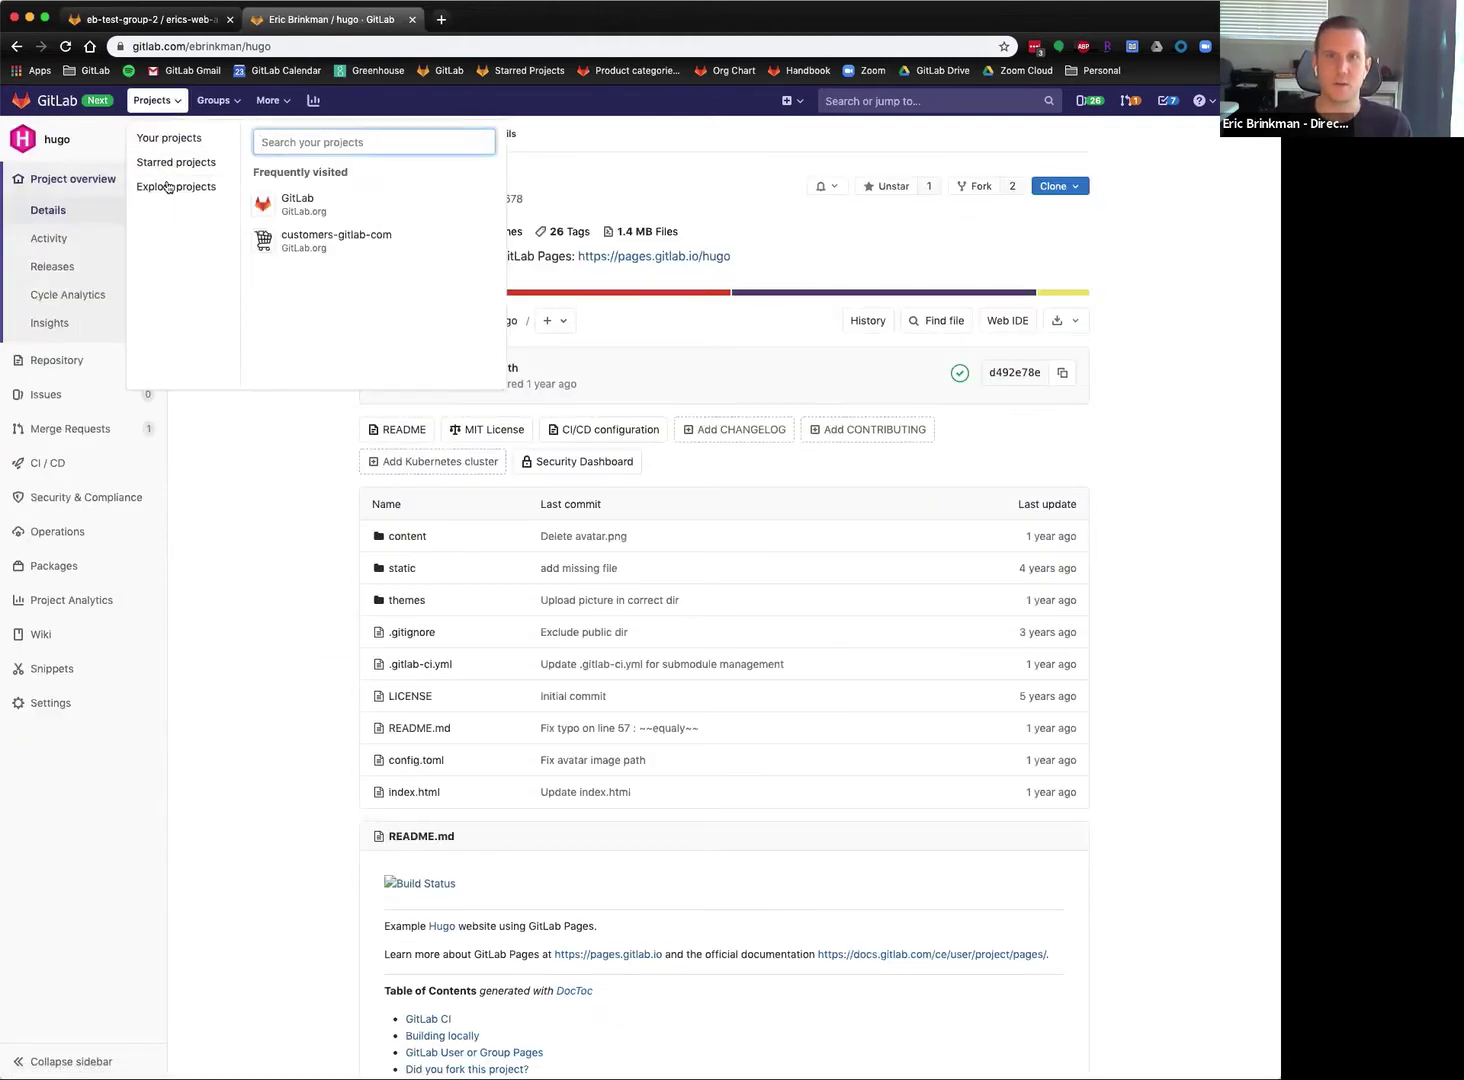
left_click(265, 455)
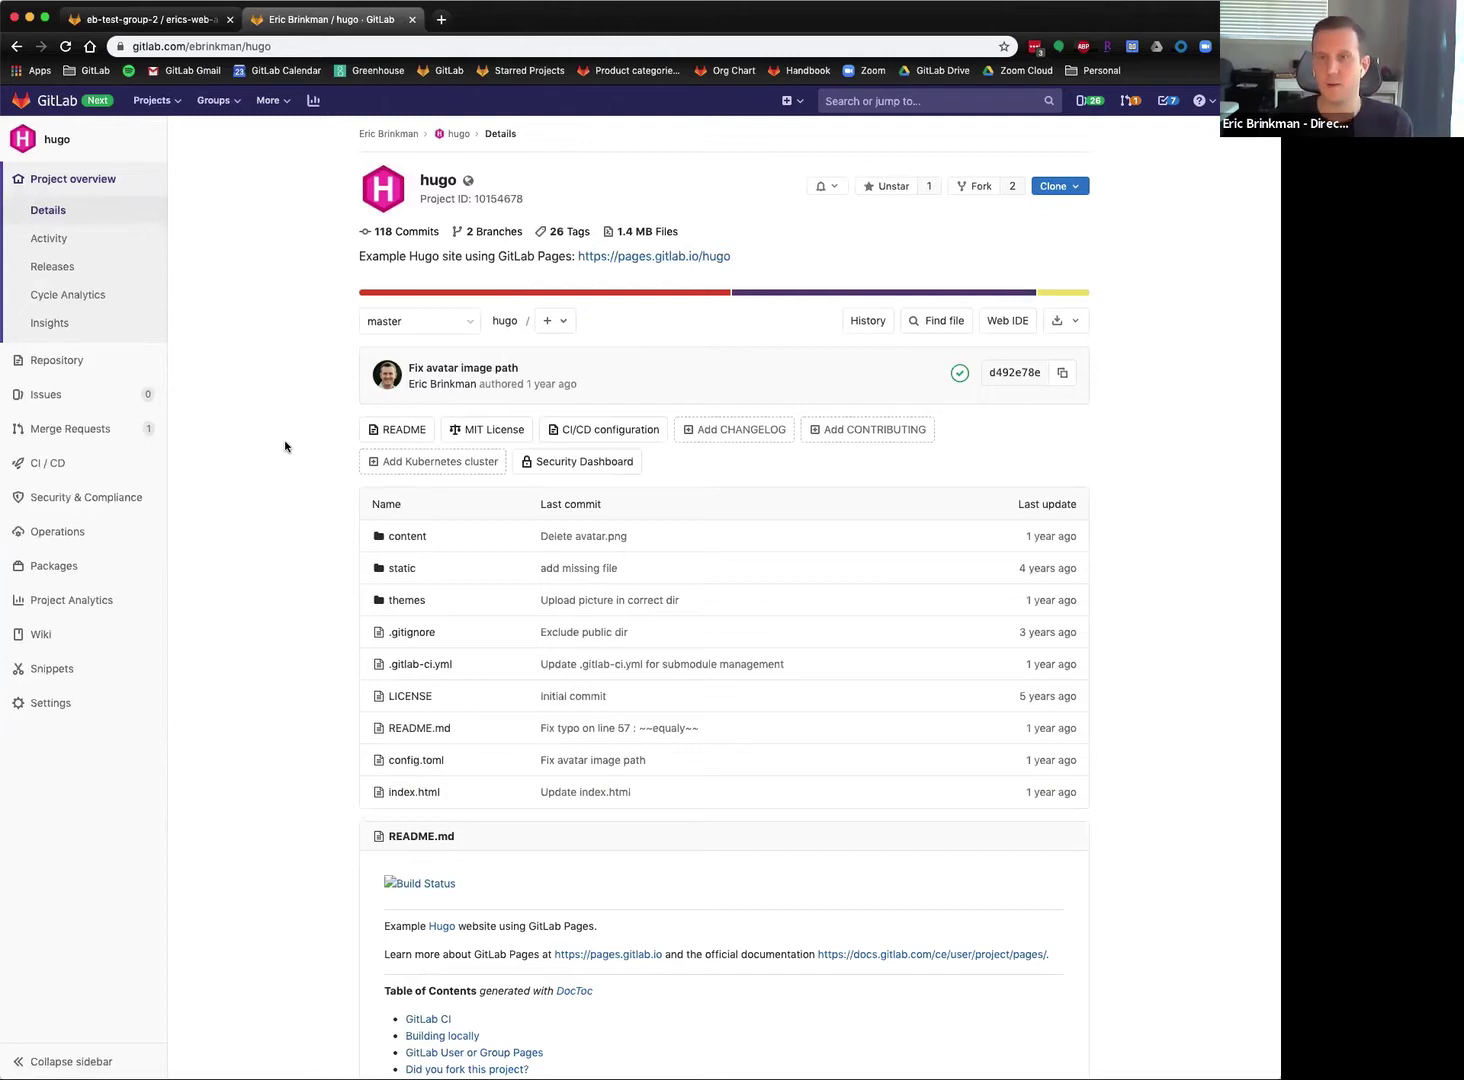
Fork the hugo project into eb-test-group-2 and check the fork's group and project address.
left_click(979, 188)
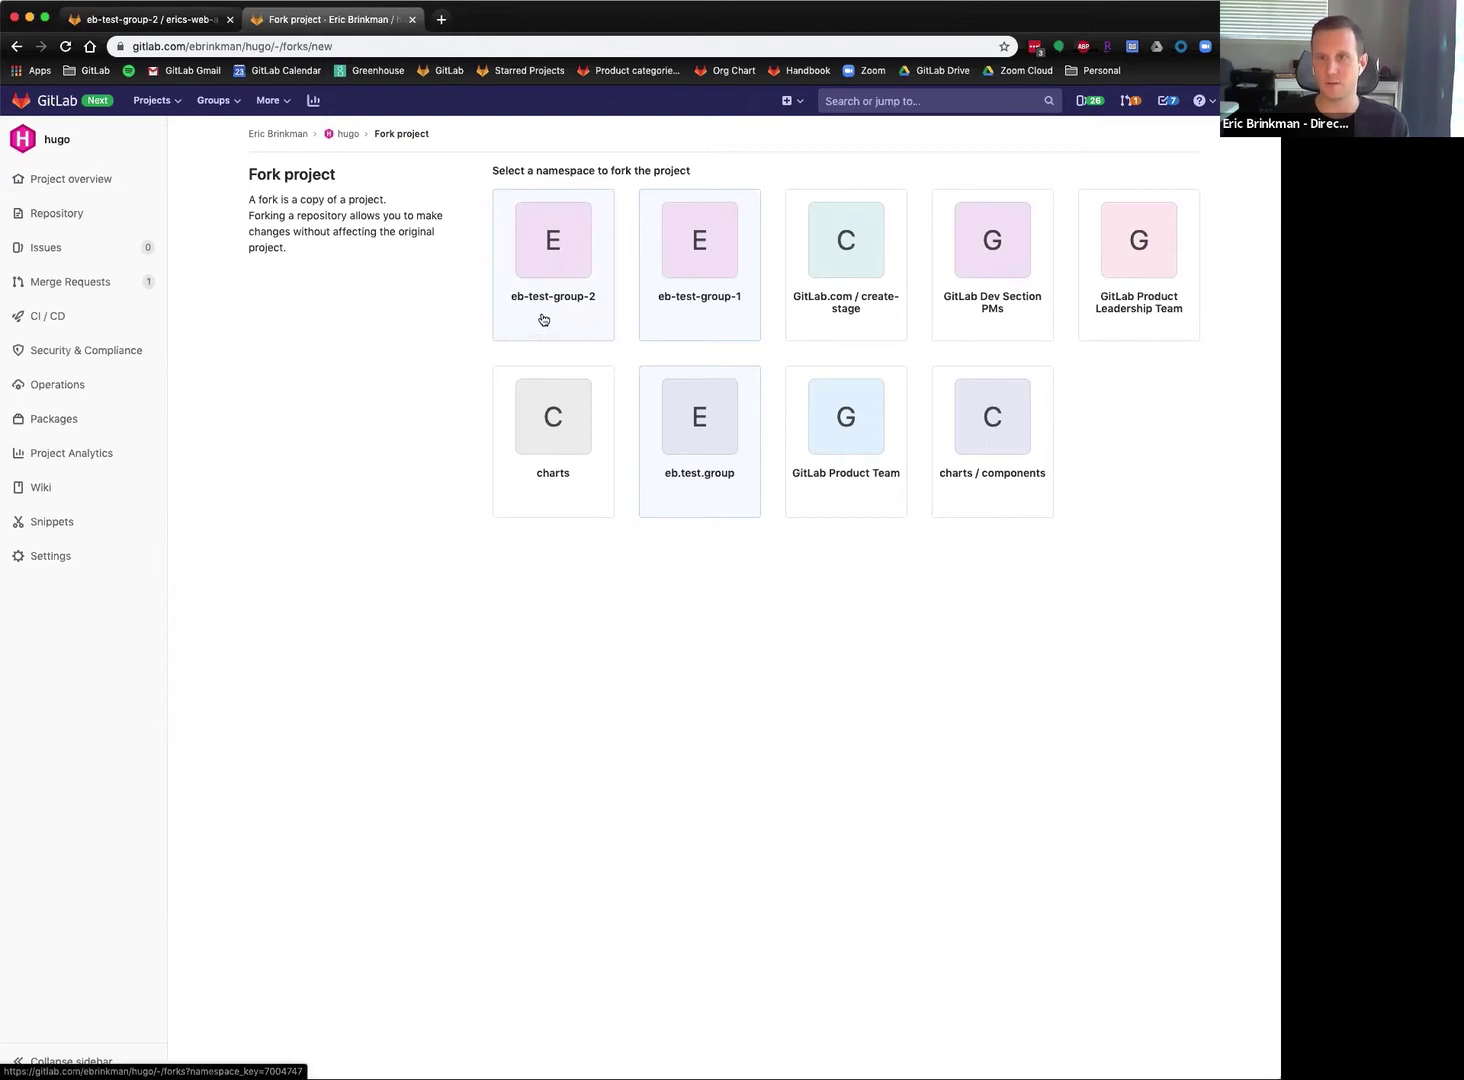
left_click(552, 300)
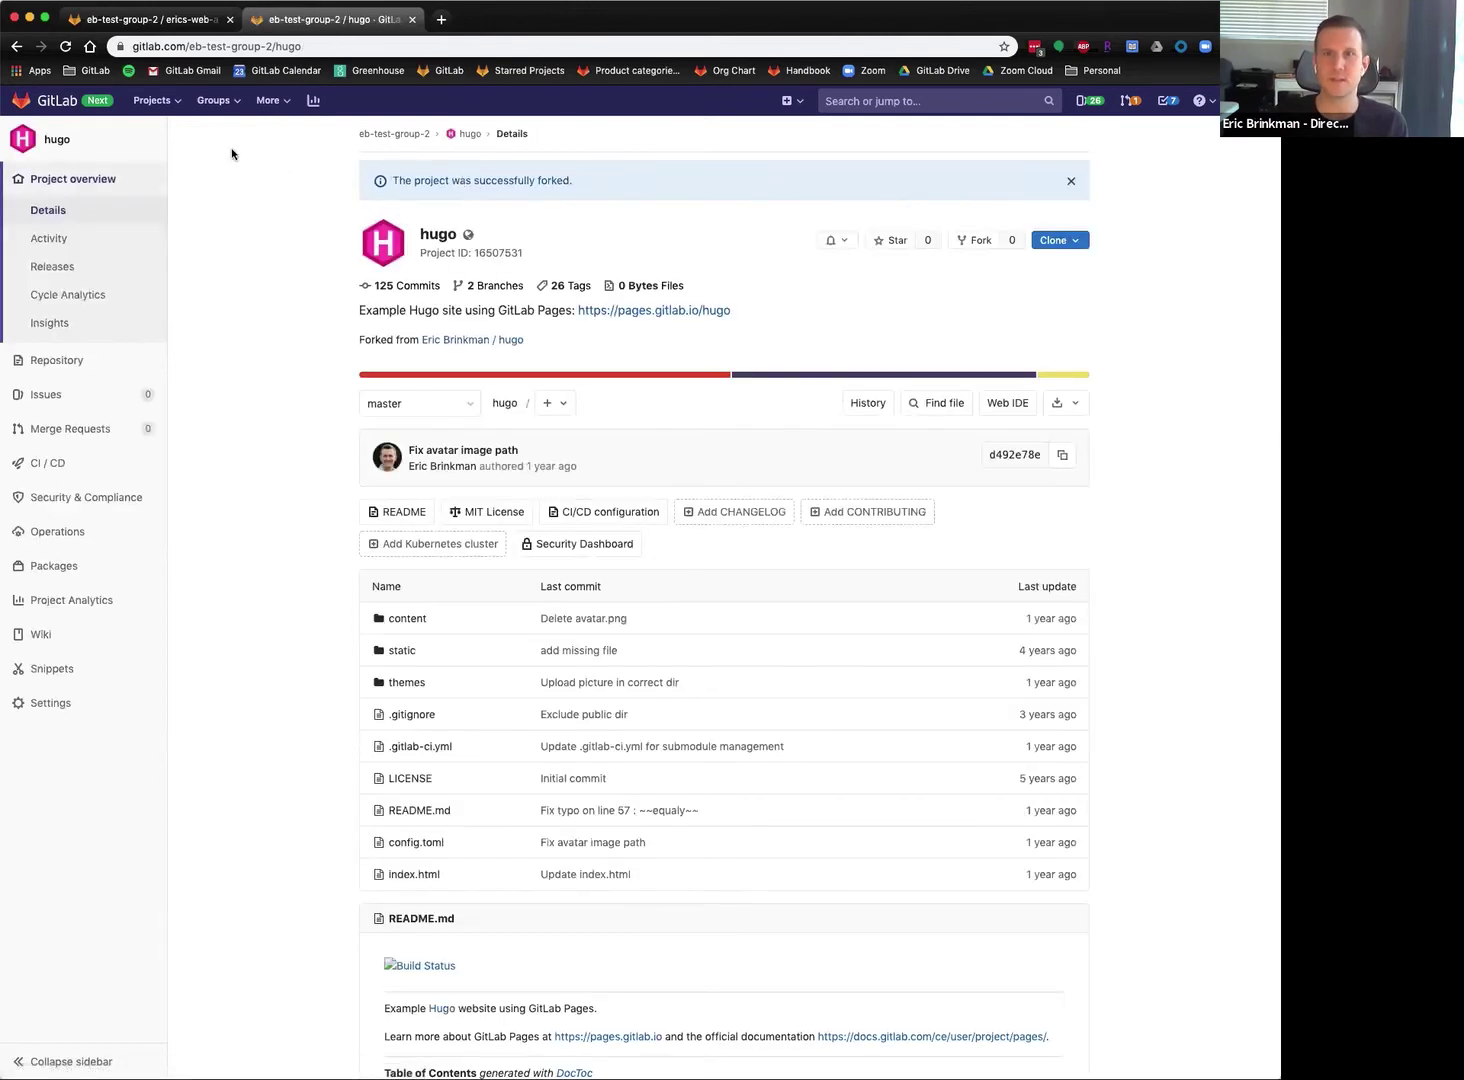
left_click(205, 47)
left_click(207, 47)
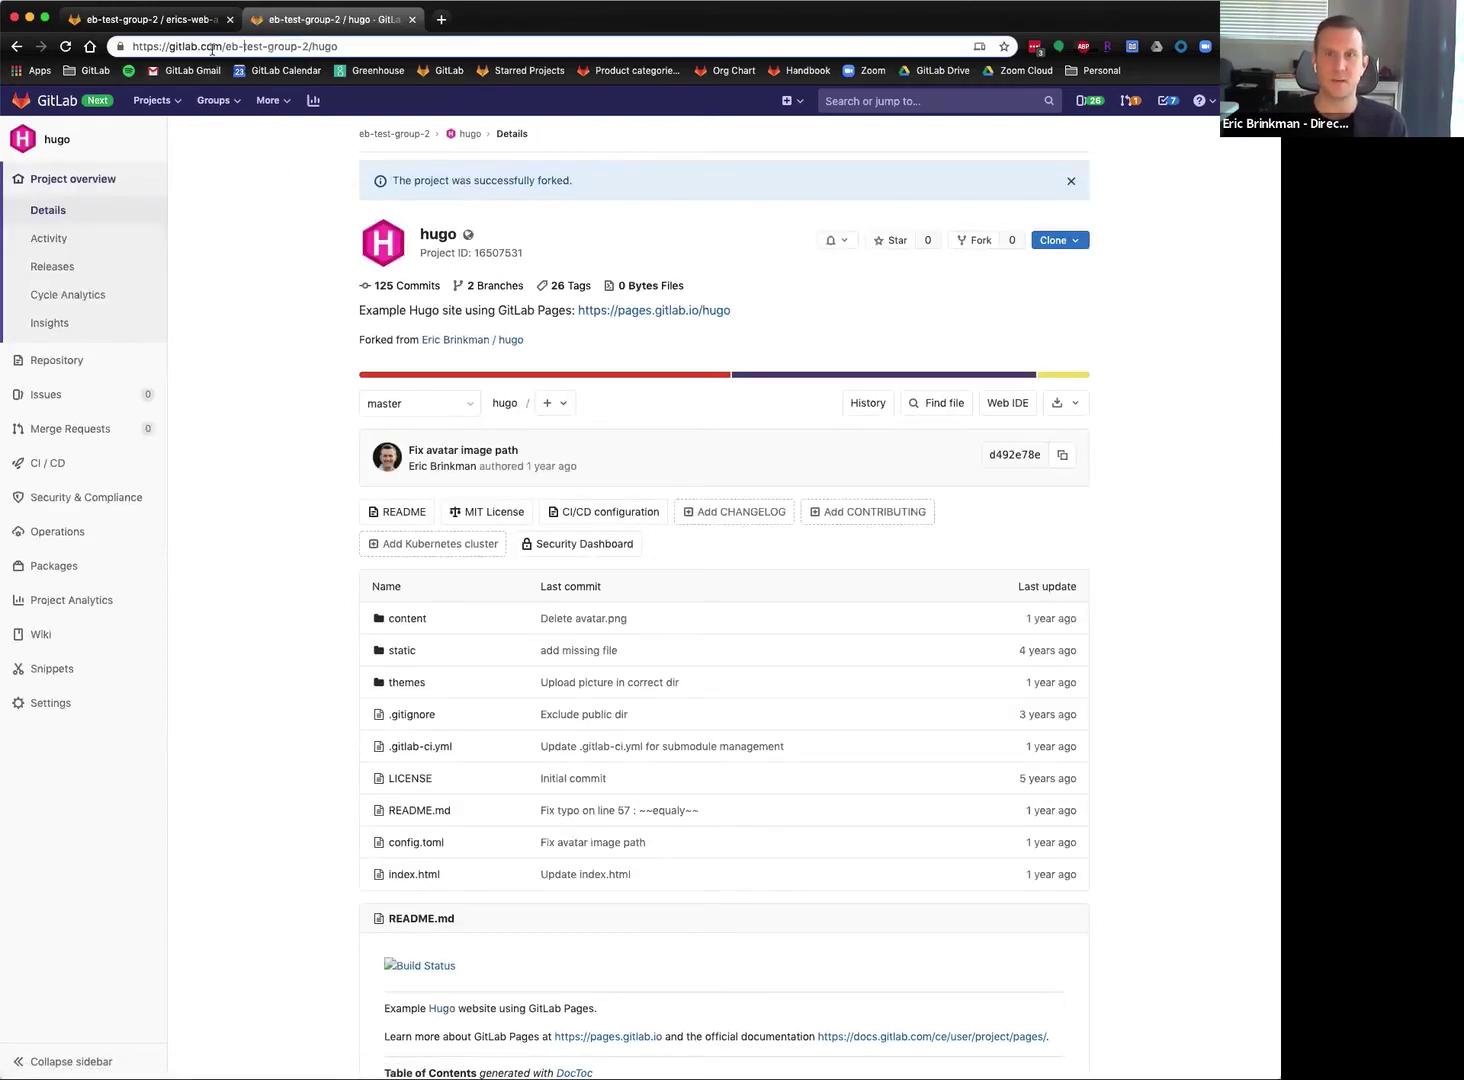
left_click_drag(244, 47, 298, 46)
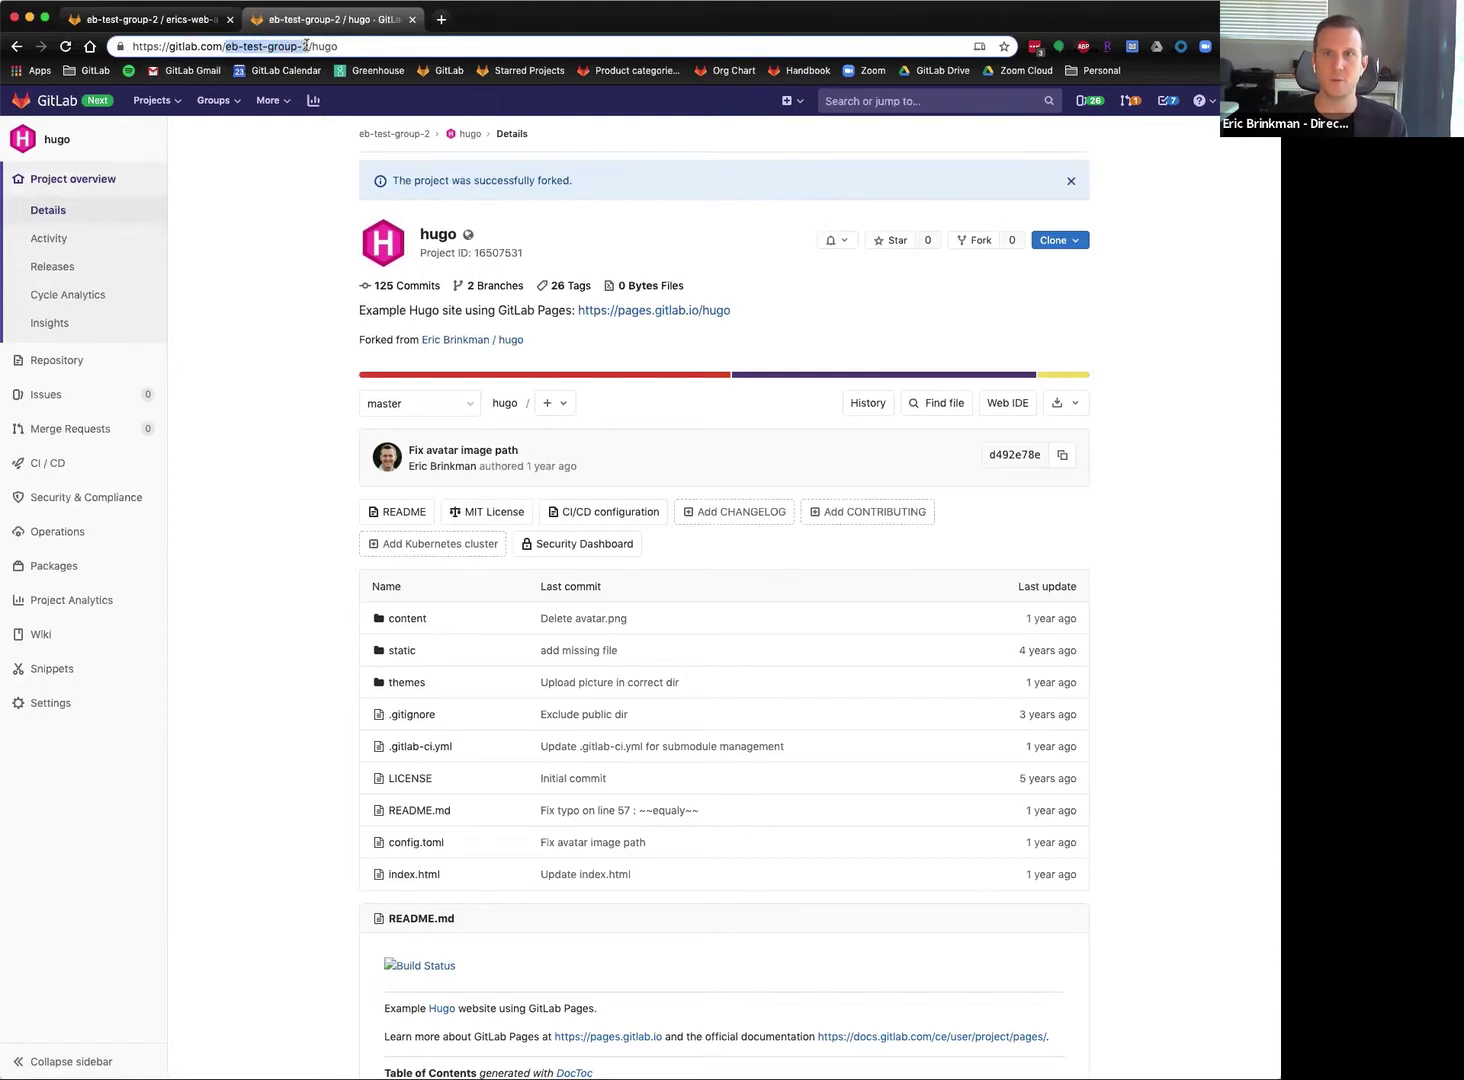
double_click(325, 47)
left_click(256, 302)
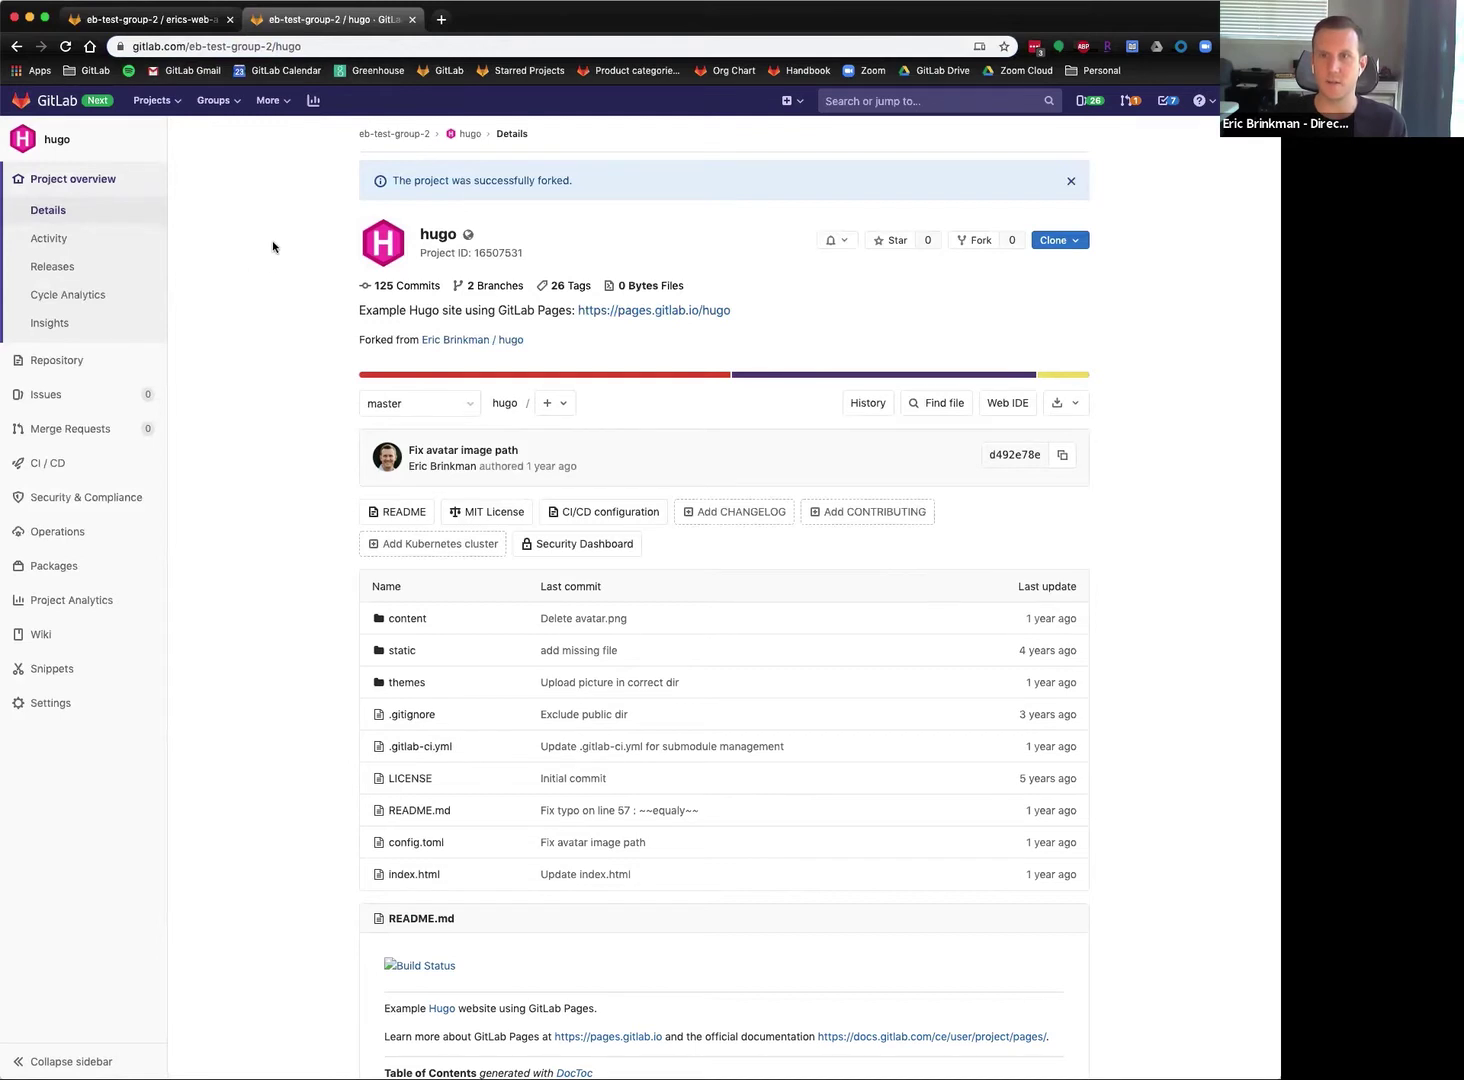
mouse_move(115, 705)
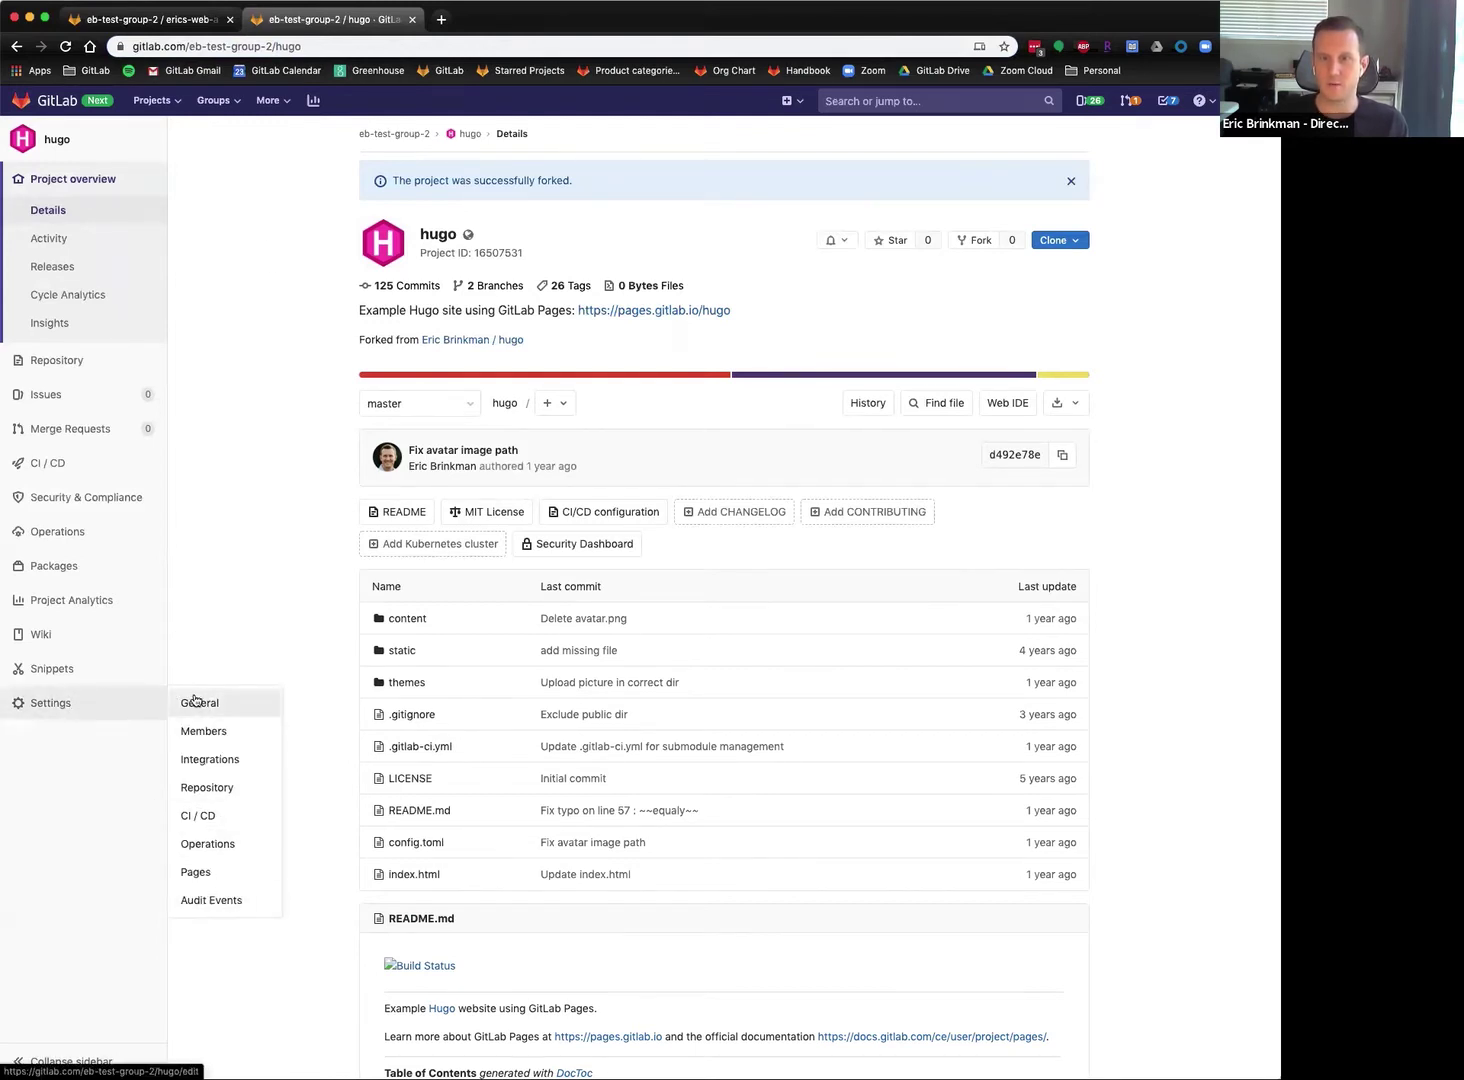
Show the fork's General settings with the Advanced section expanded.
left_click(211, 704)
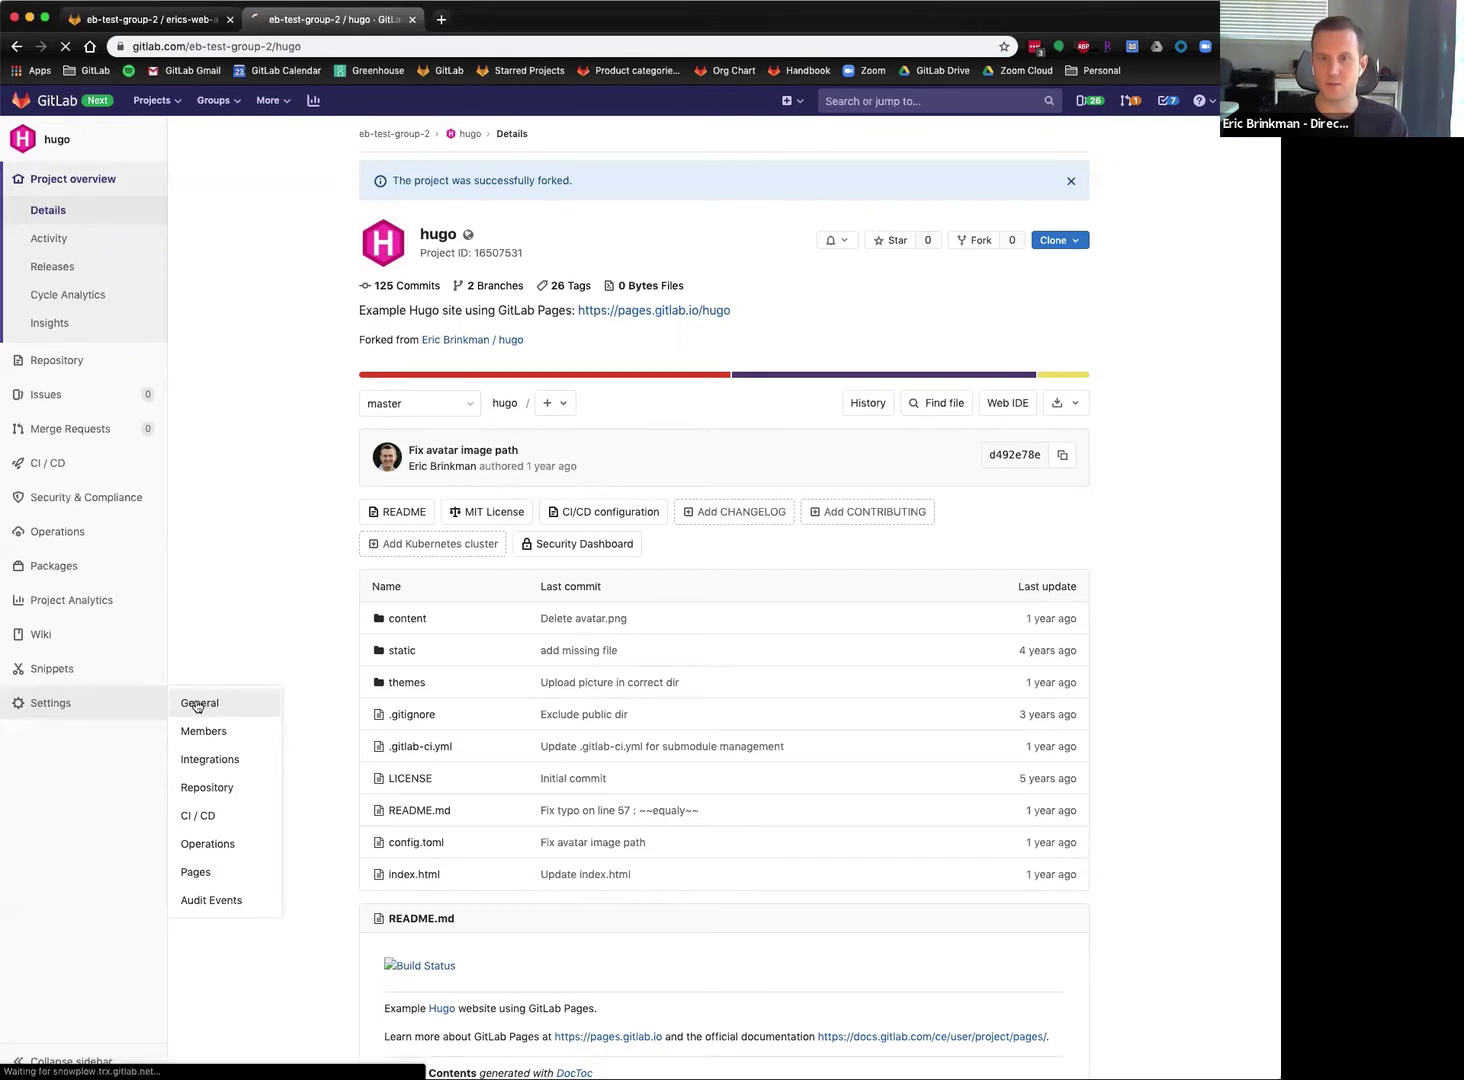
scroll(296, 719, "down", 3)
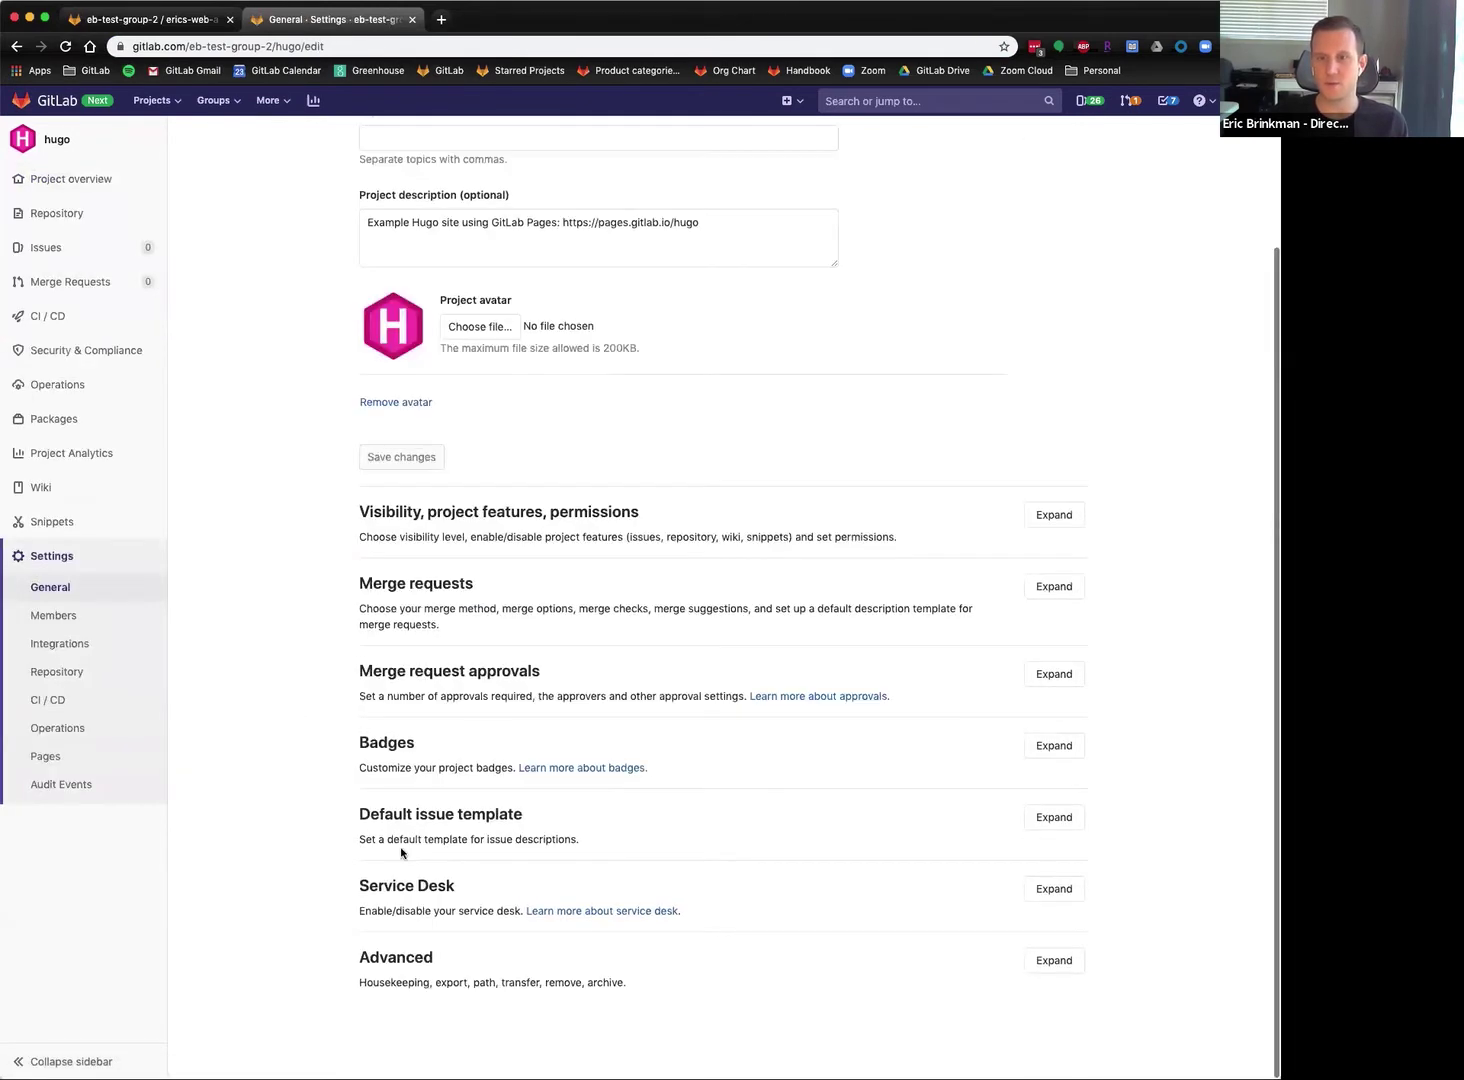
left_click(1055, 958)
scroll(1120, 828, "down", 20)
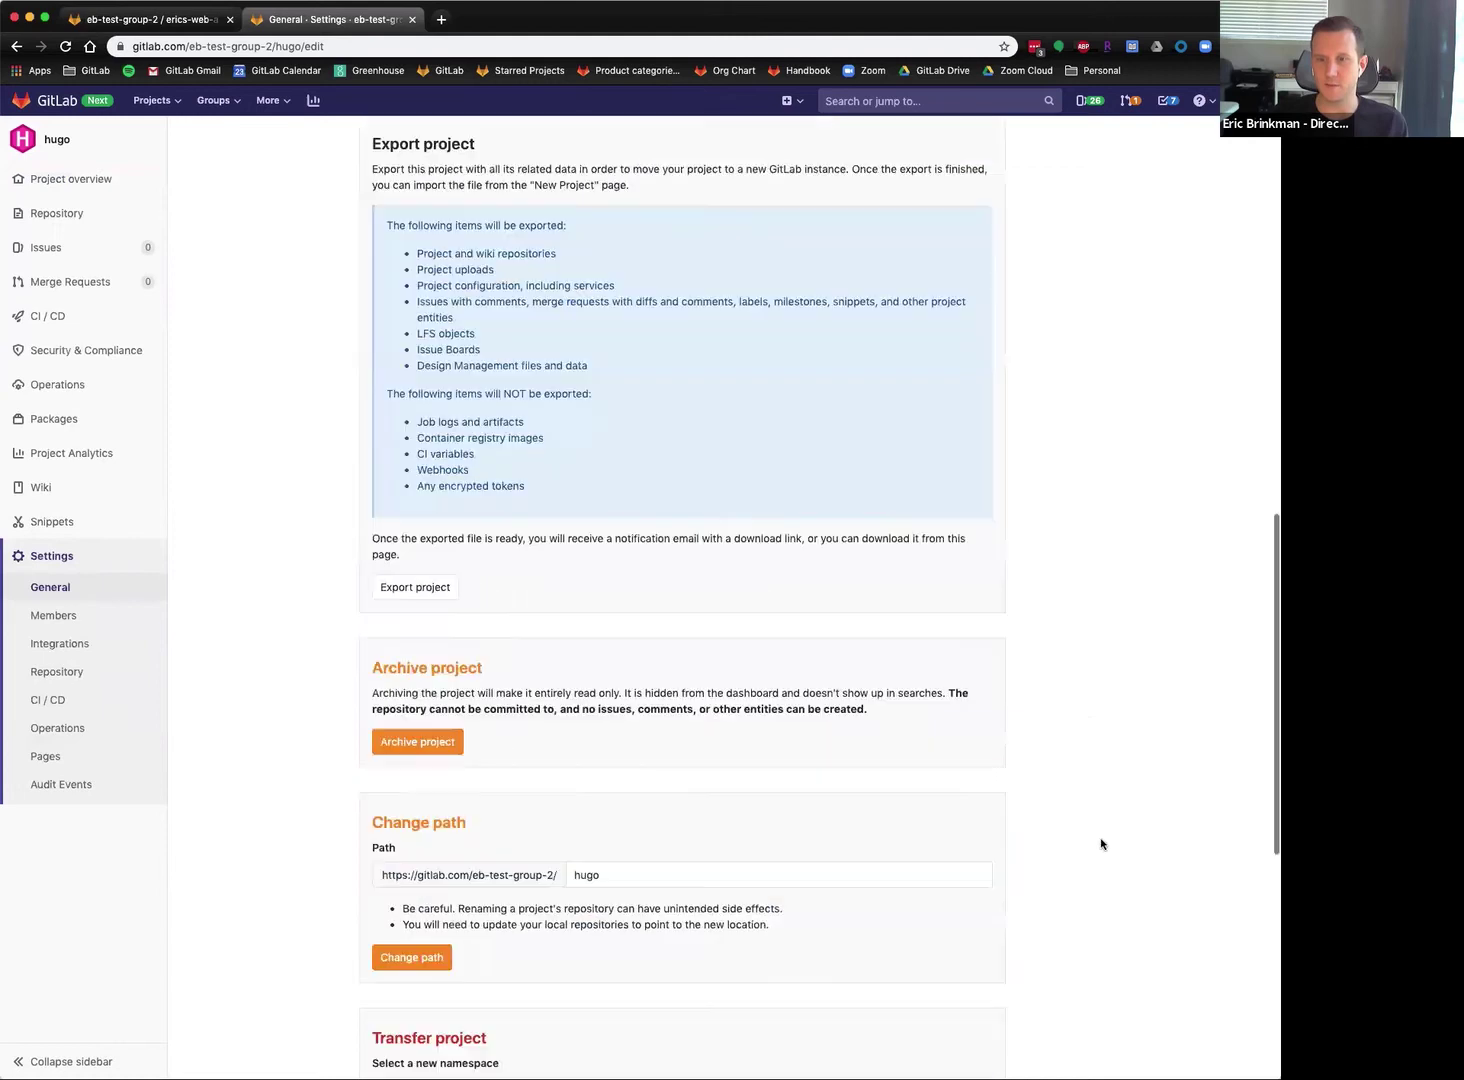
left_click_drag(370, 640, 592, 643)
left_click(593, 643)
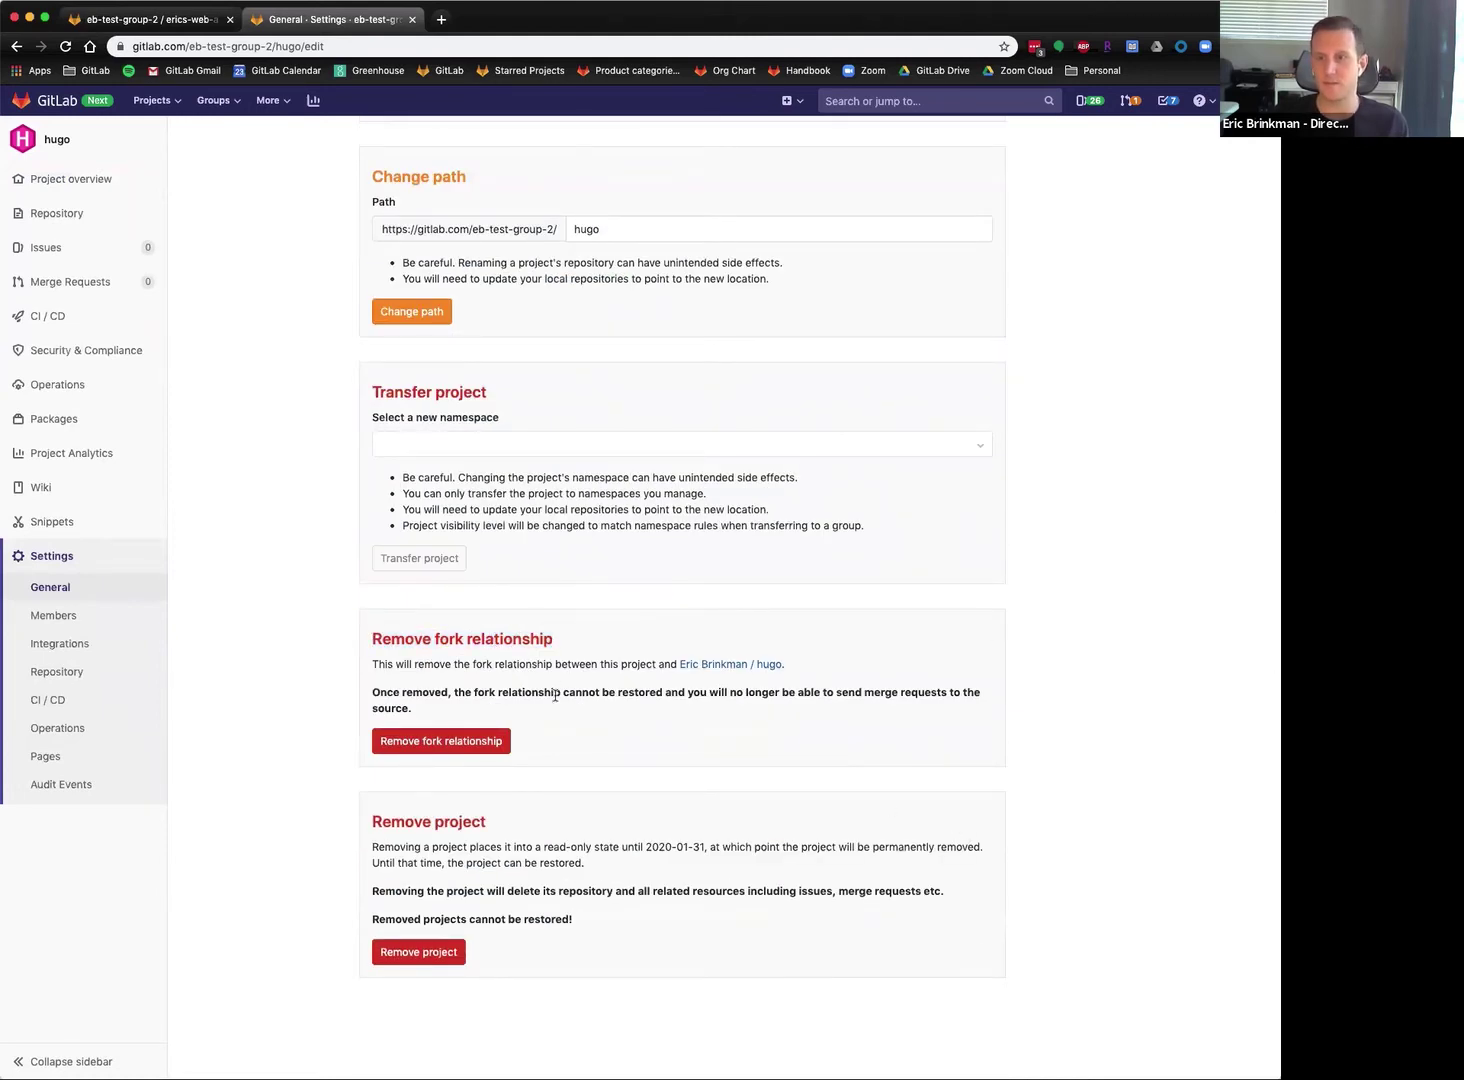
Start, then cancel, both removing the fork relationship and deleting the project.
left_click(431, 745)
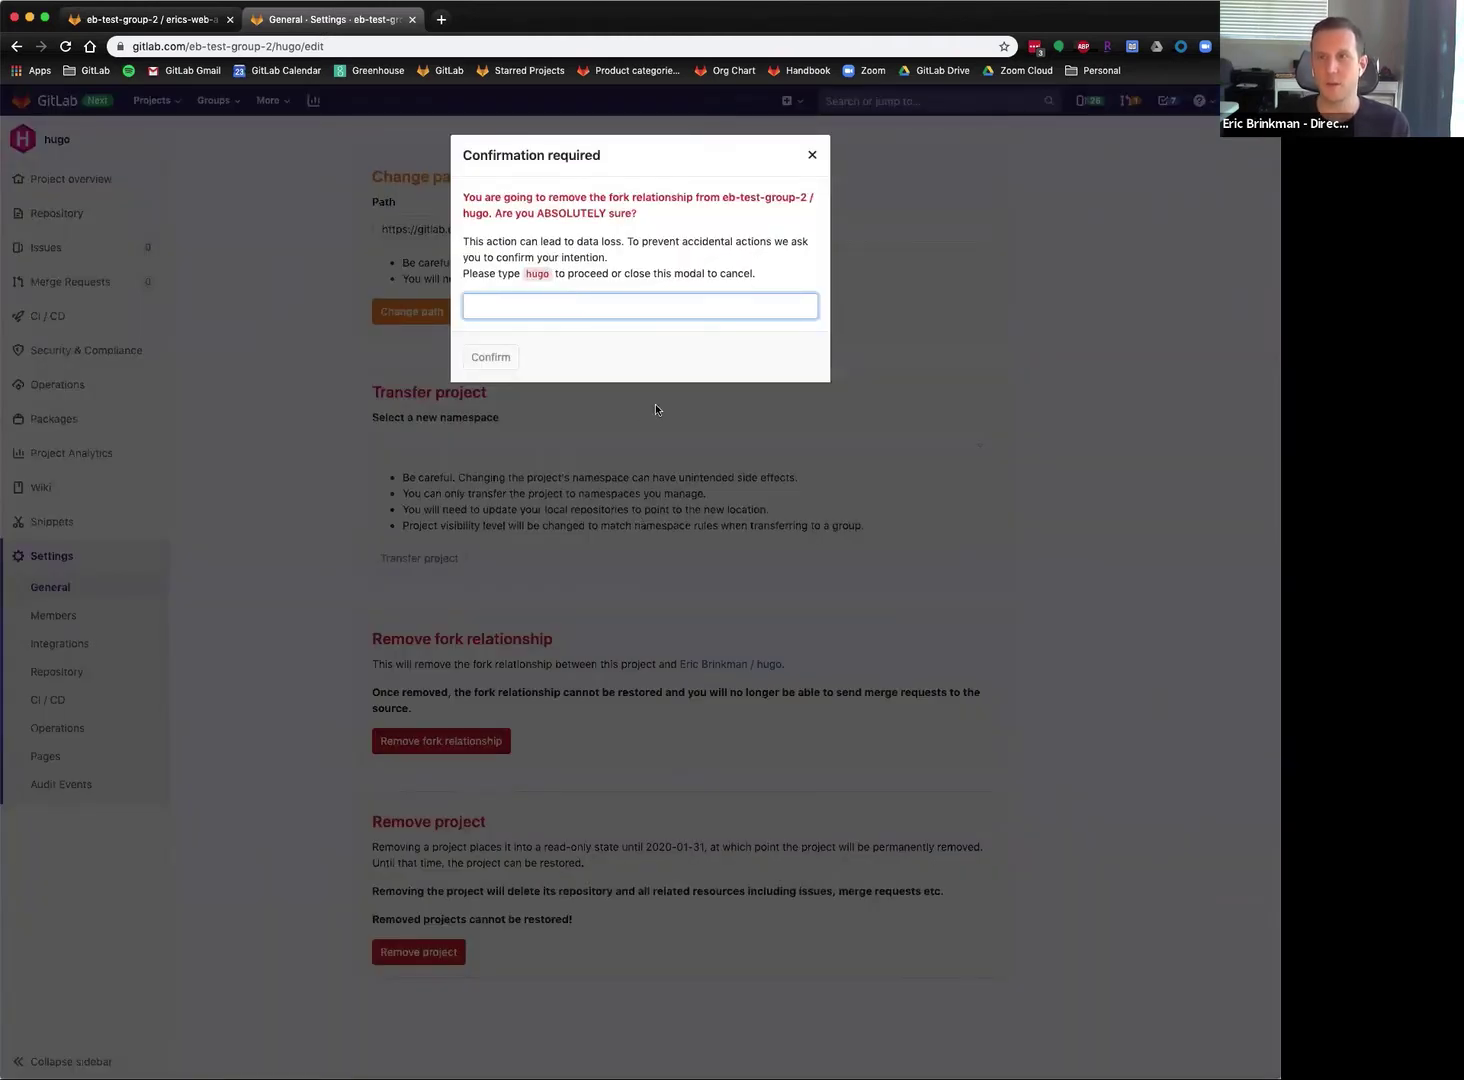
left_click(813, 157)
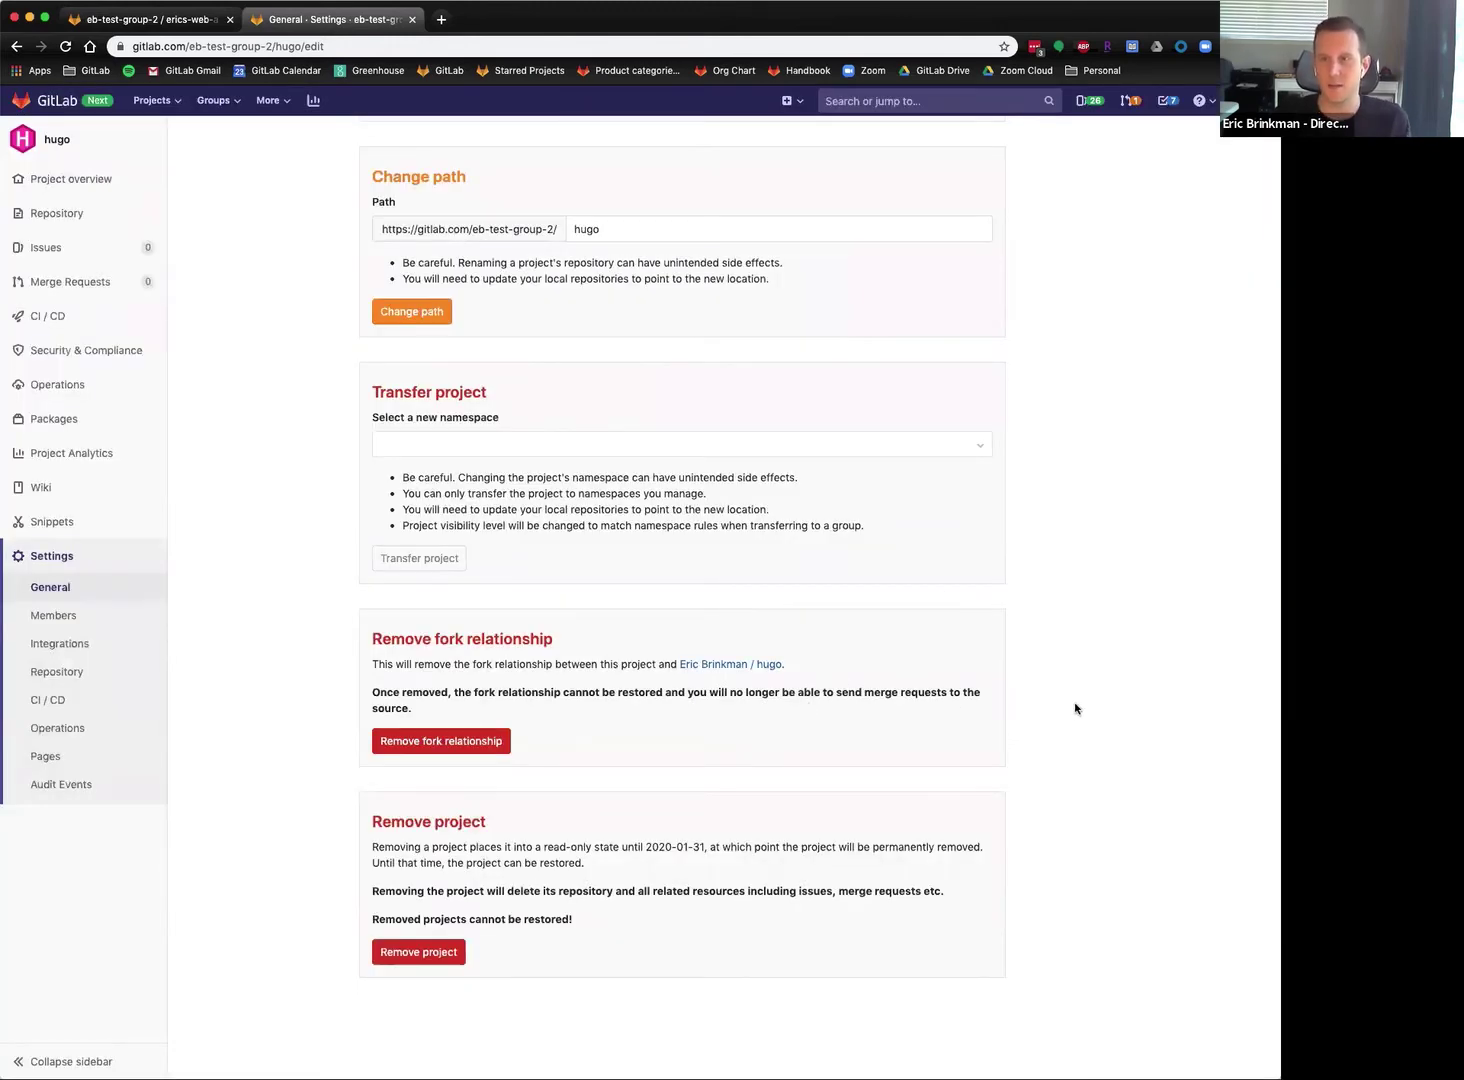
left_click(428, 952)
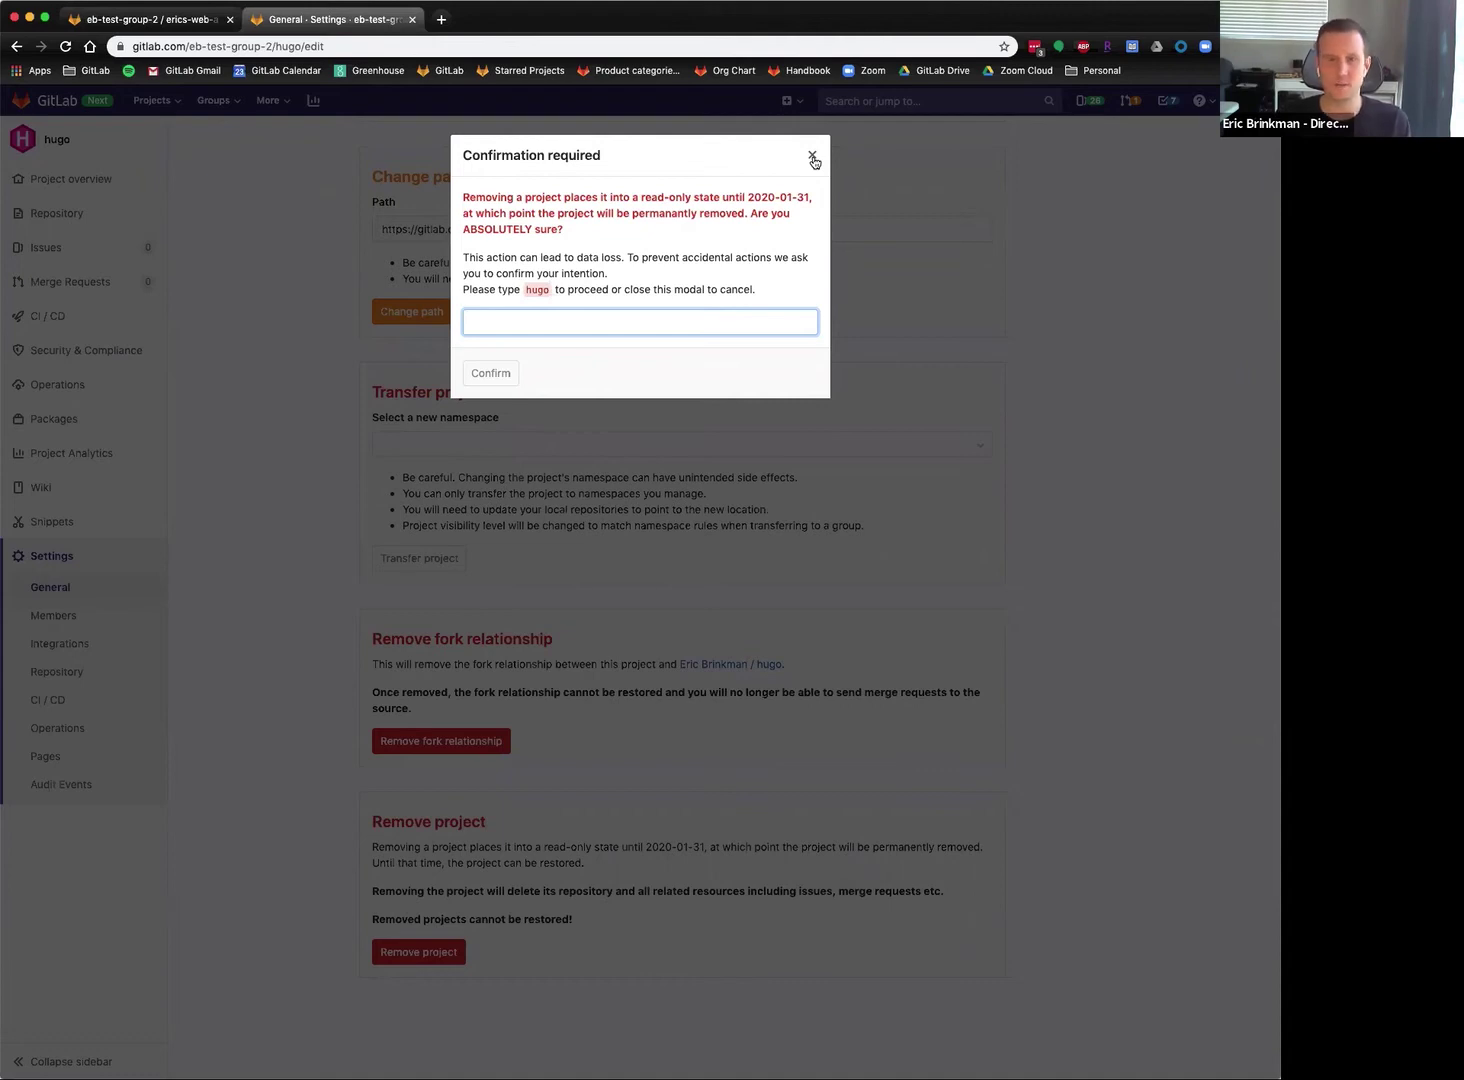
left_click(812, 158)
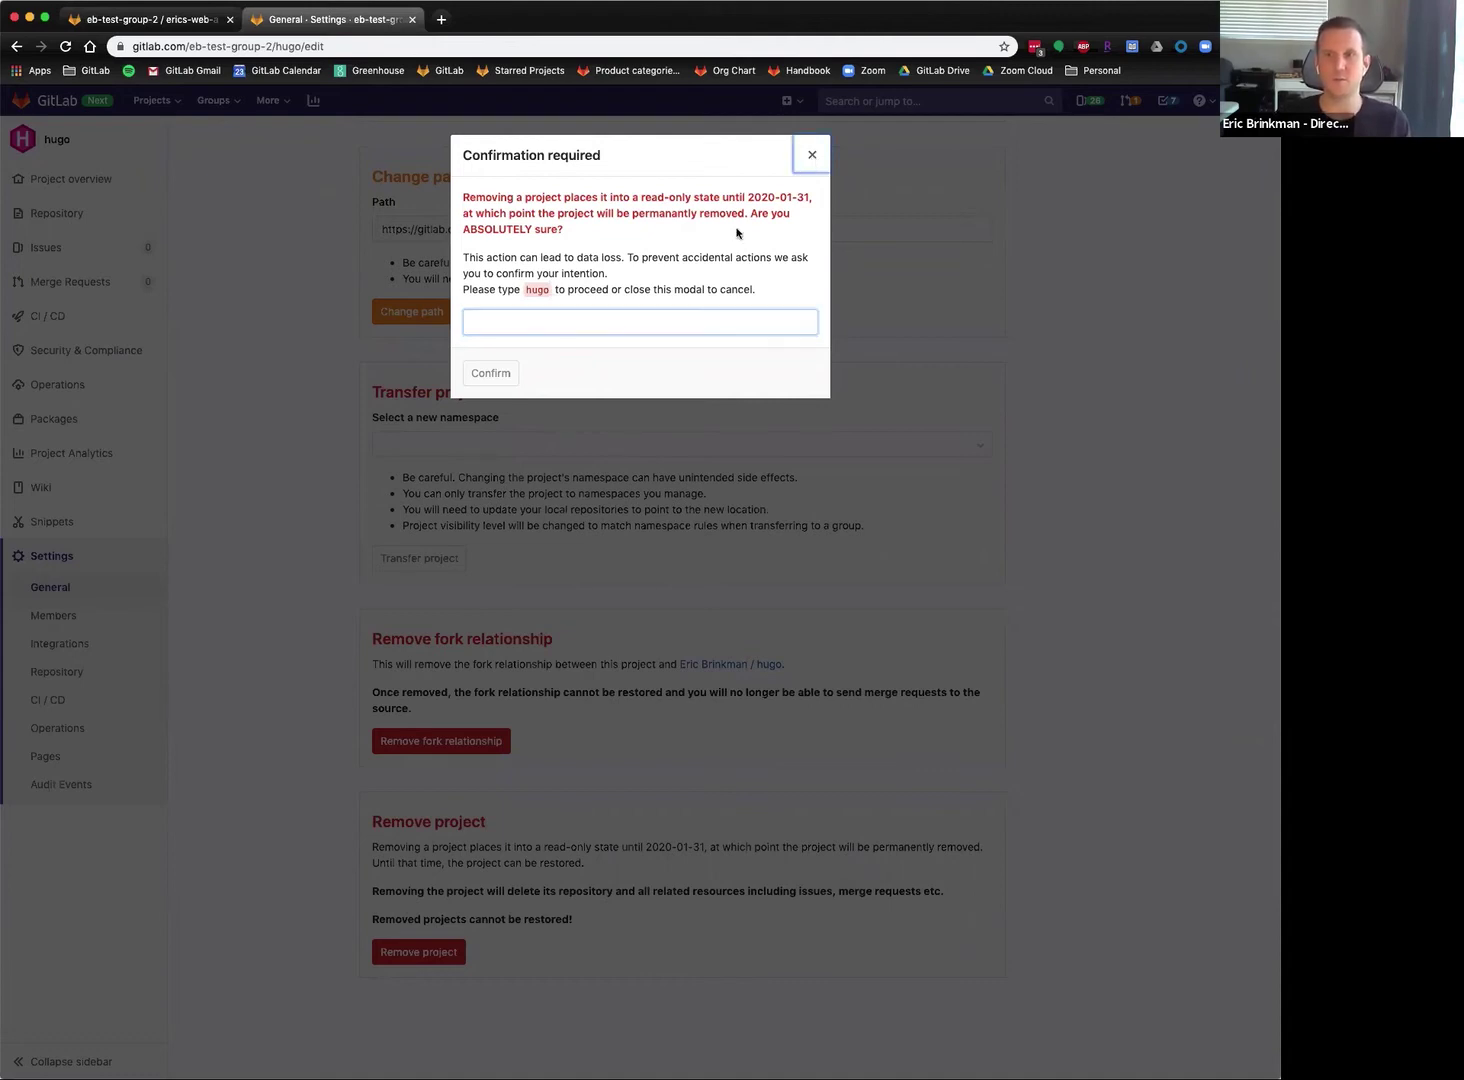
scroll(275, 553, "up", 15)
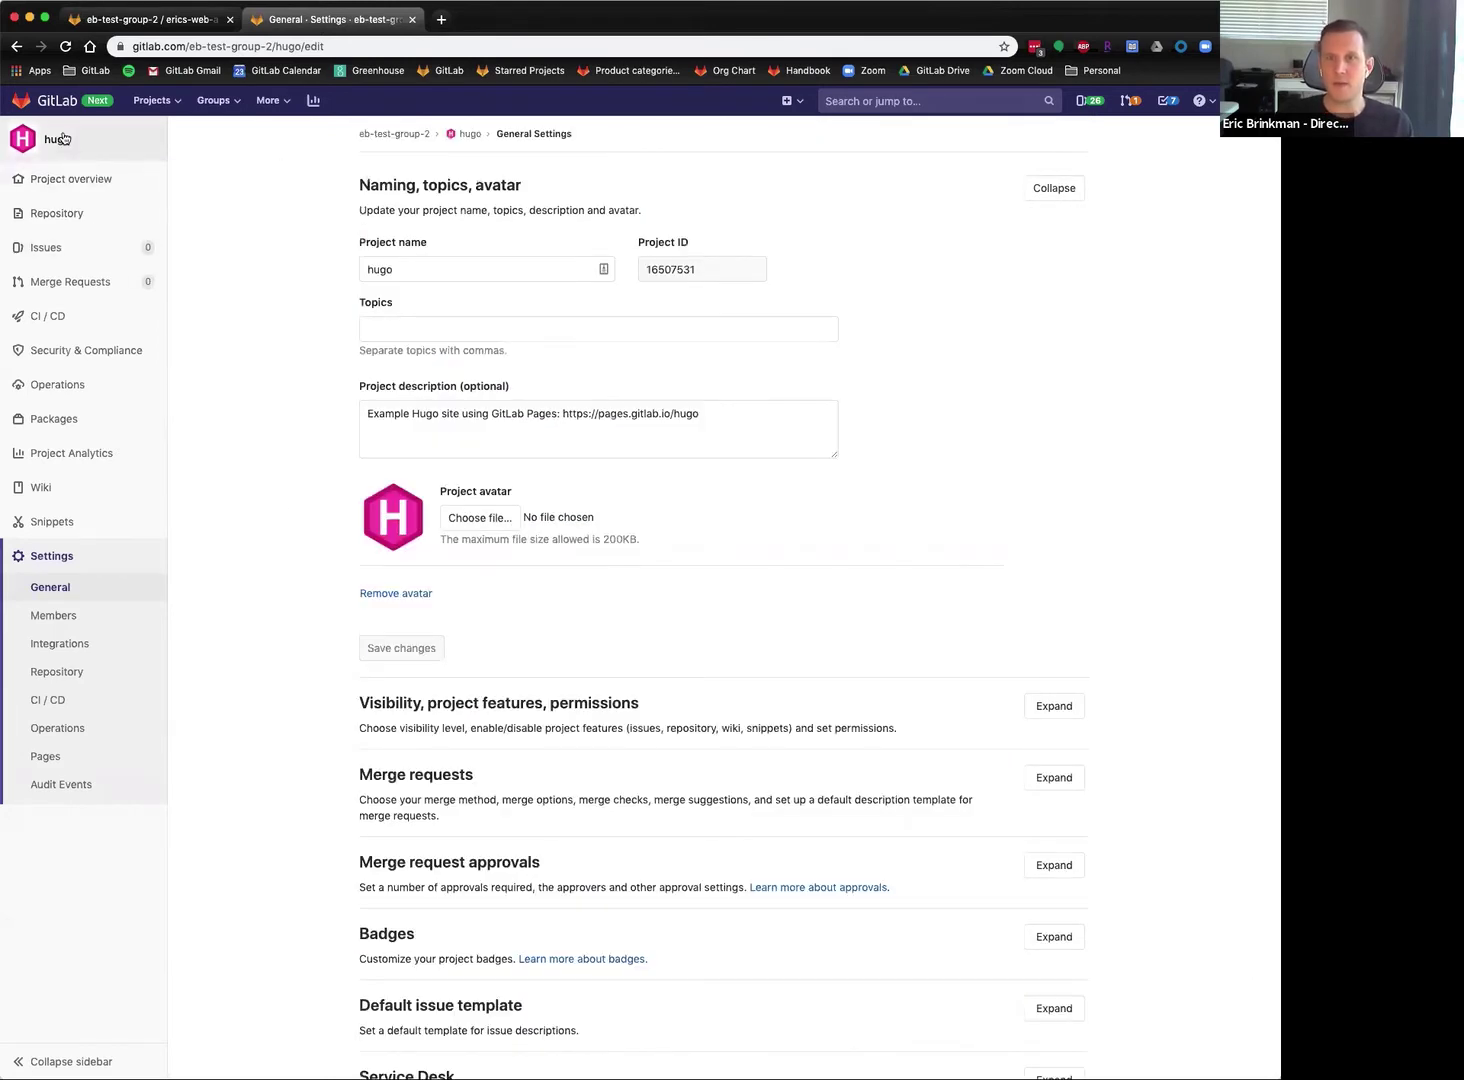
left_click(98, 215)
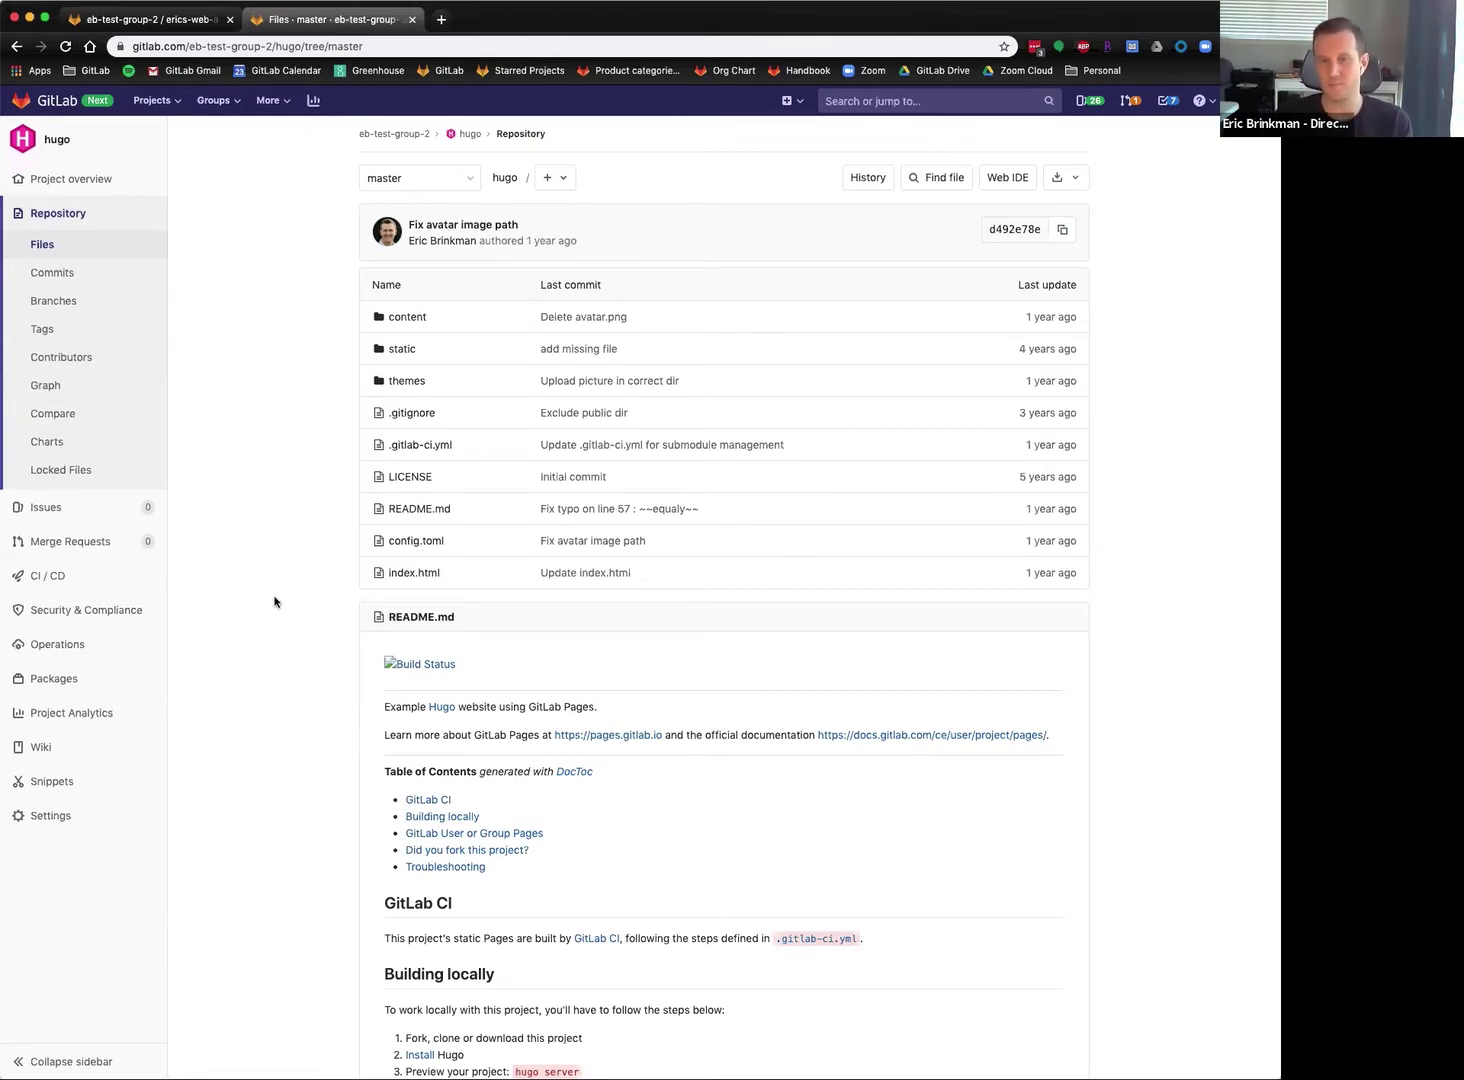
View the Pages settings with no published site, then the empty Pipelines list.
mouse_move(72, 811)
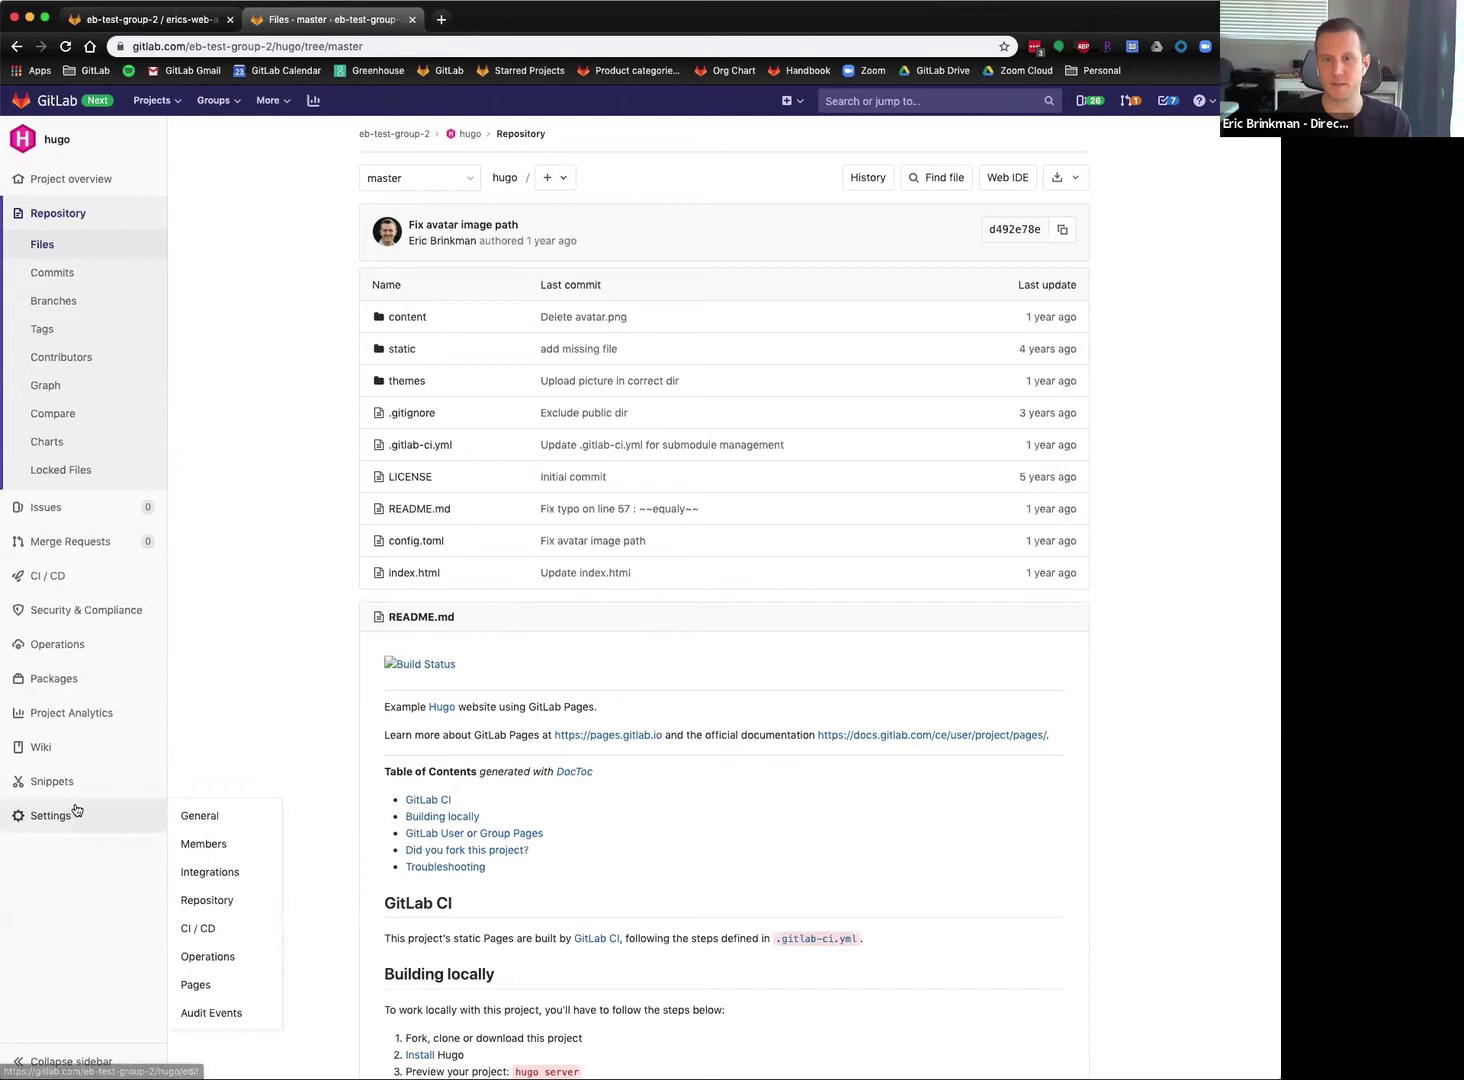
left_click(212, 984)
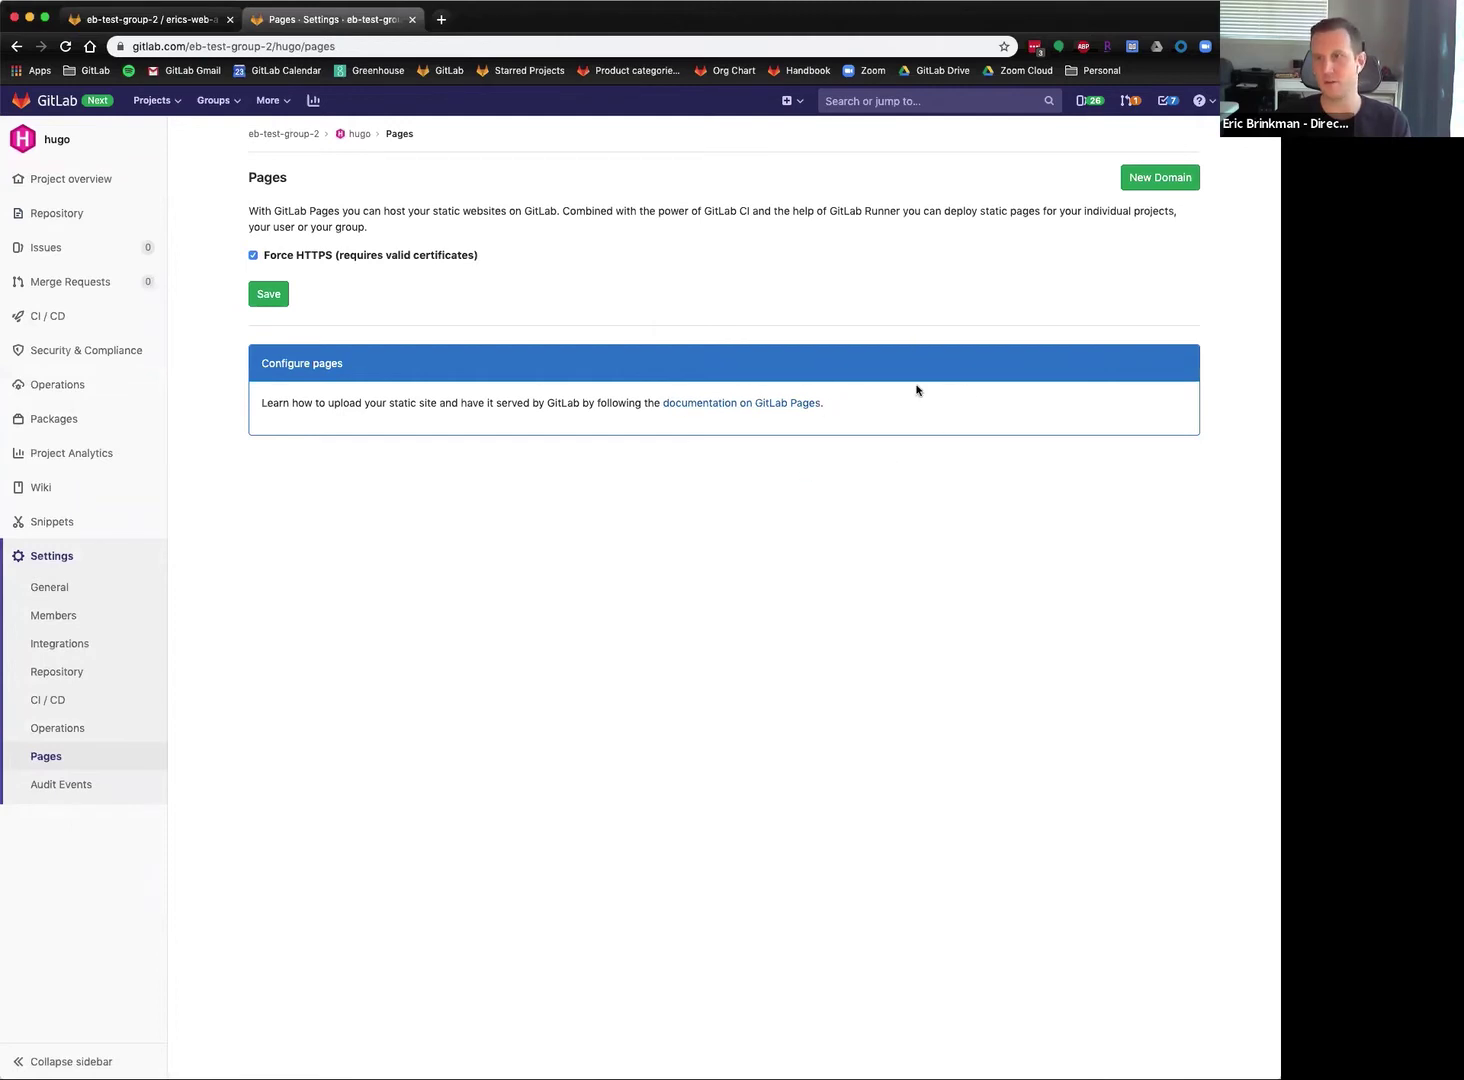
mouse_move(65, 320)
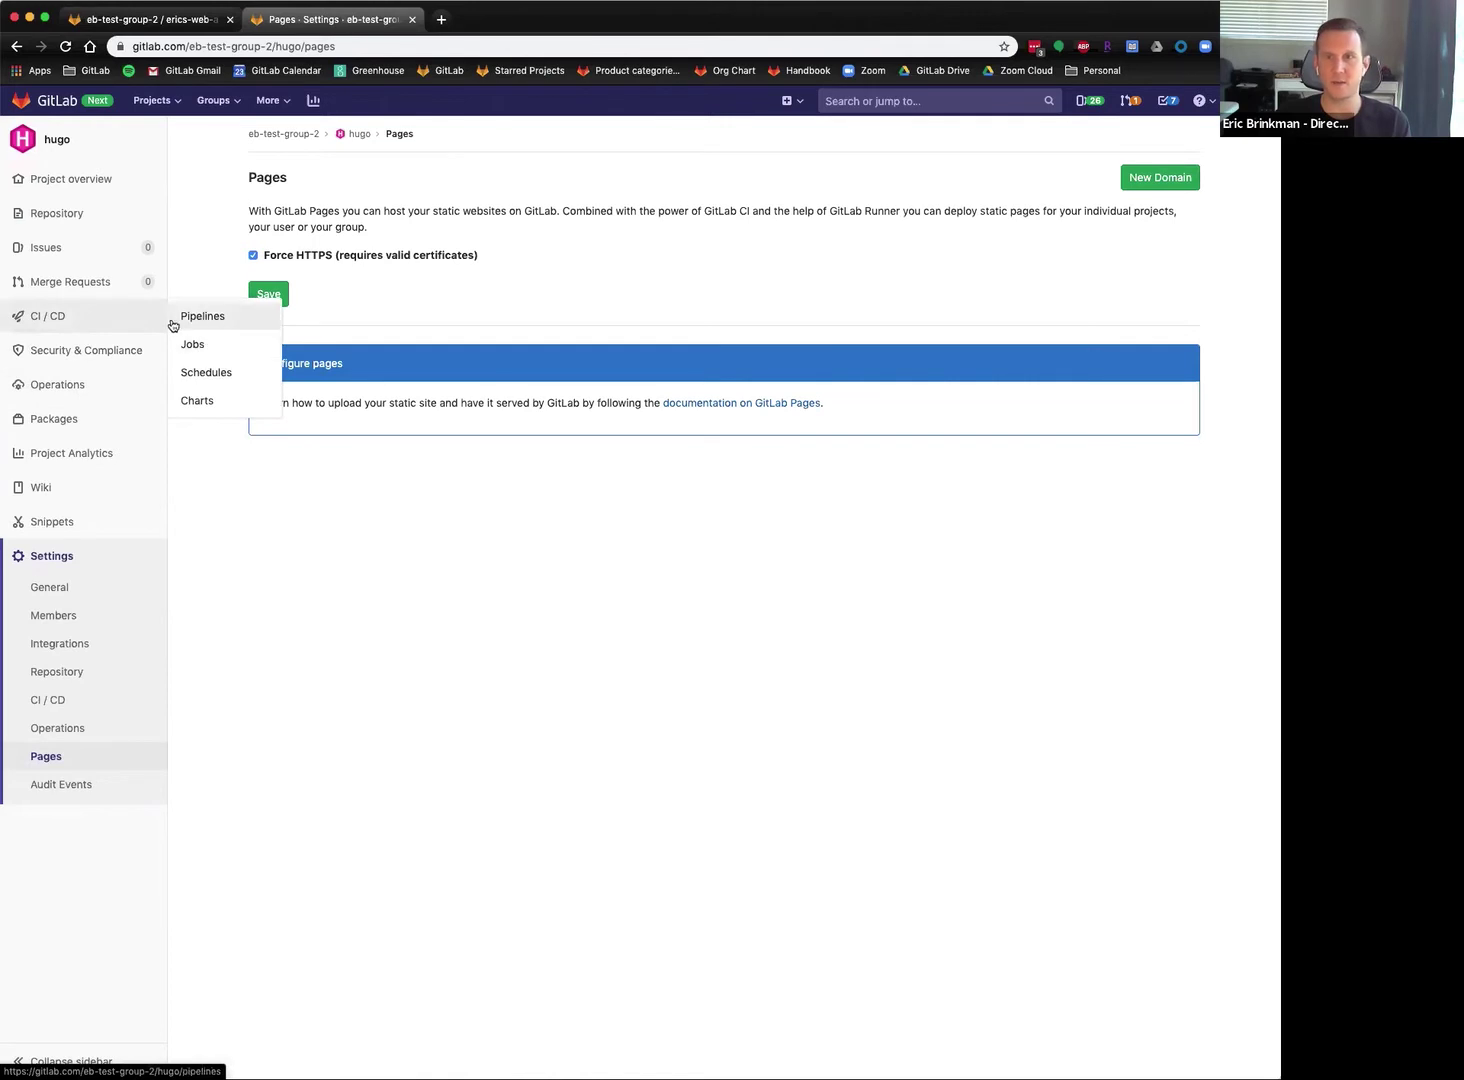
left_click(242, 319)
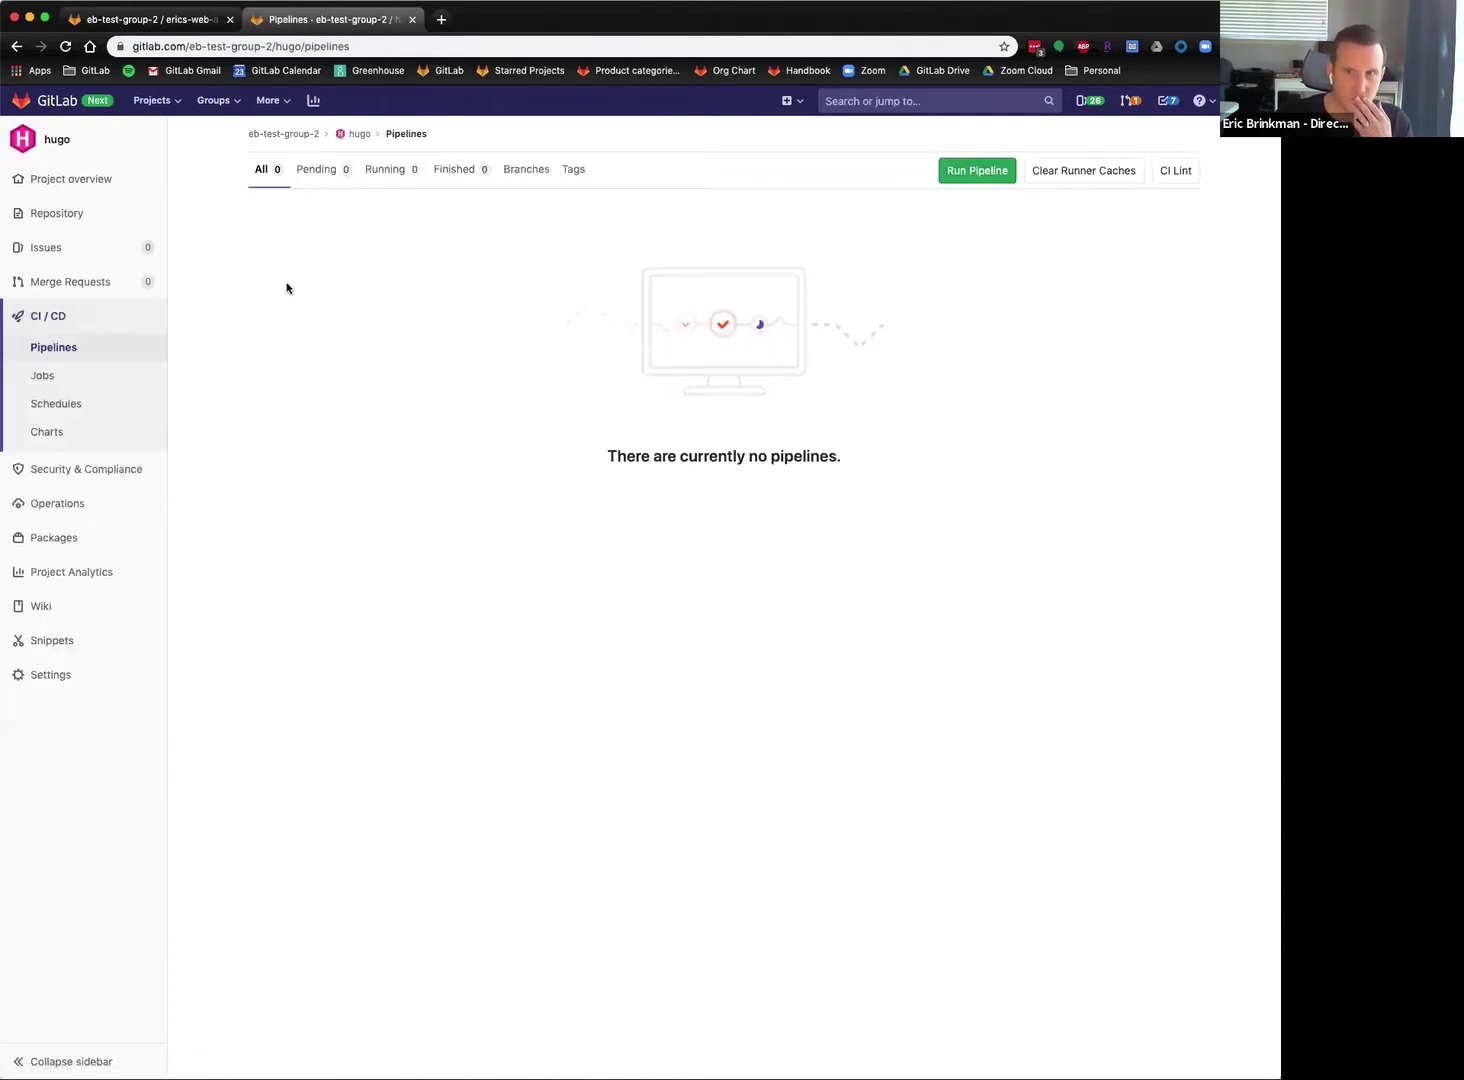
Run a new pipeline on master and view the log of its running pages job.
left_click(977, 171)
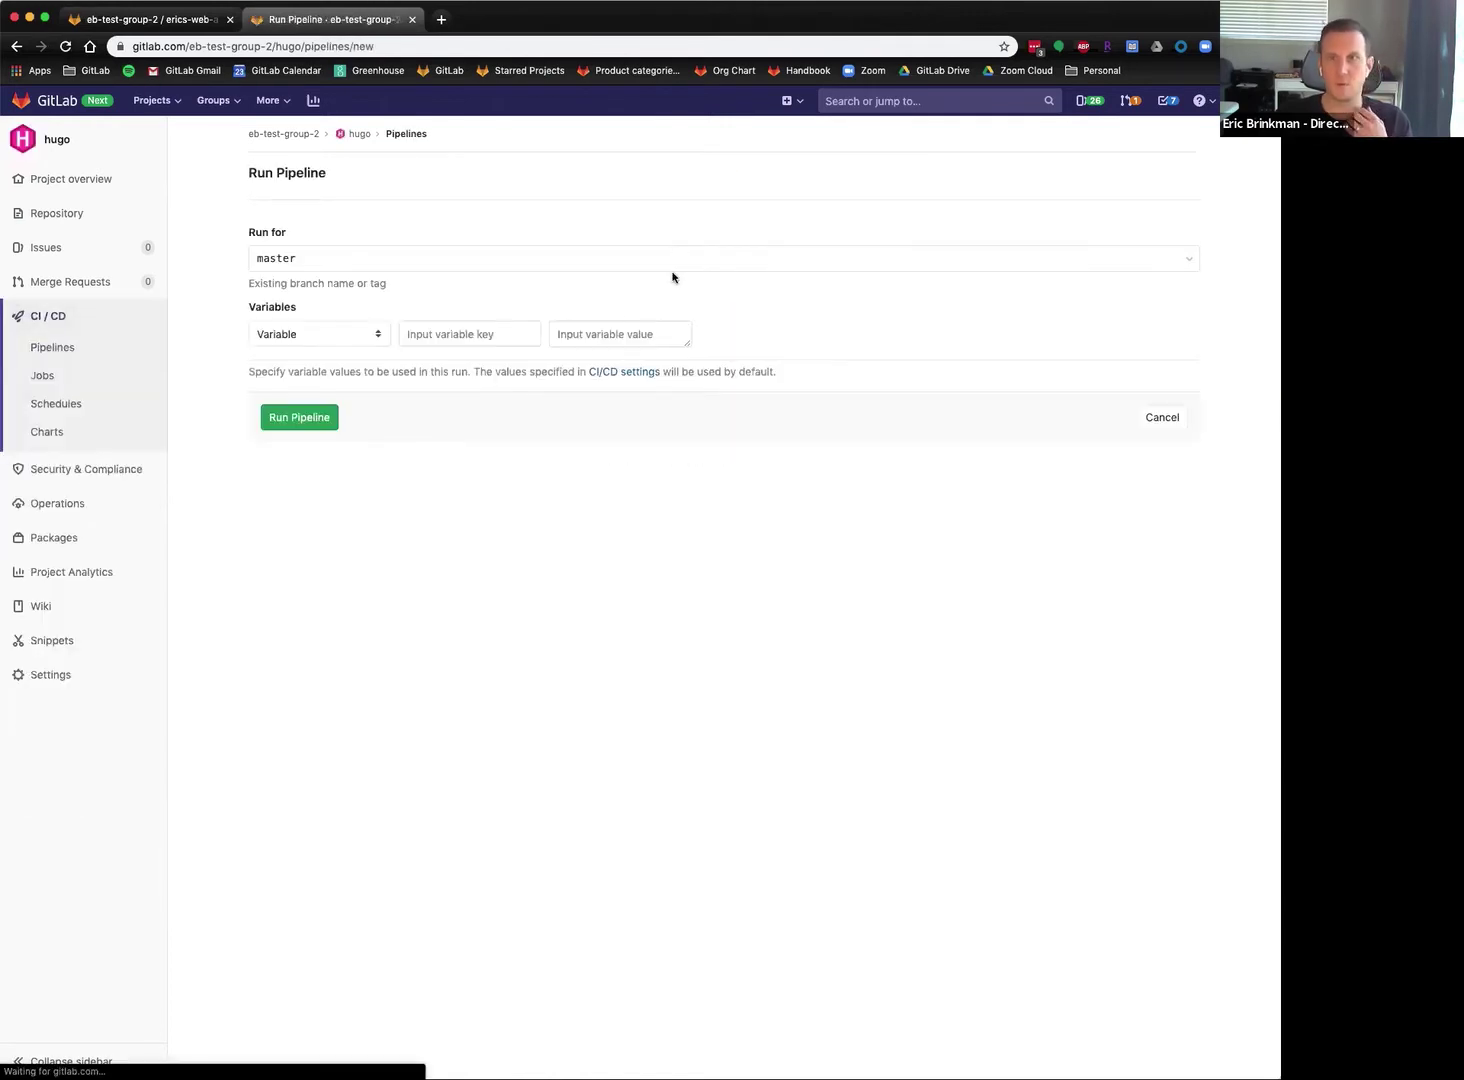
left_click(292, 418)
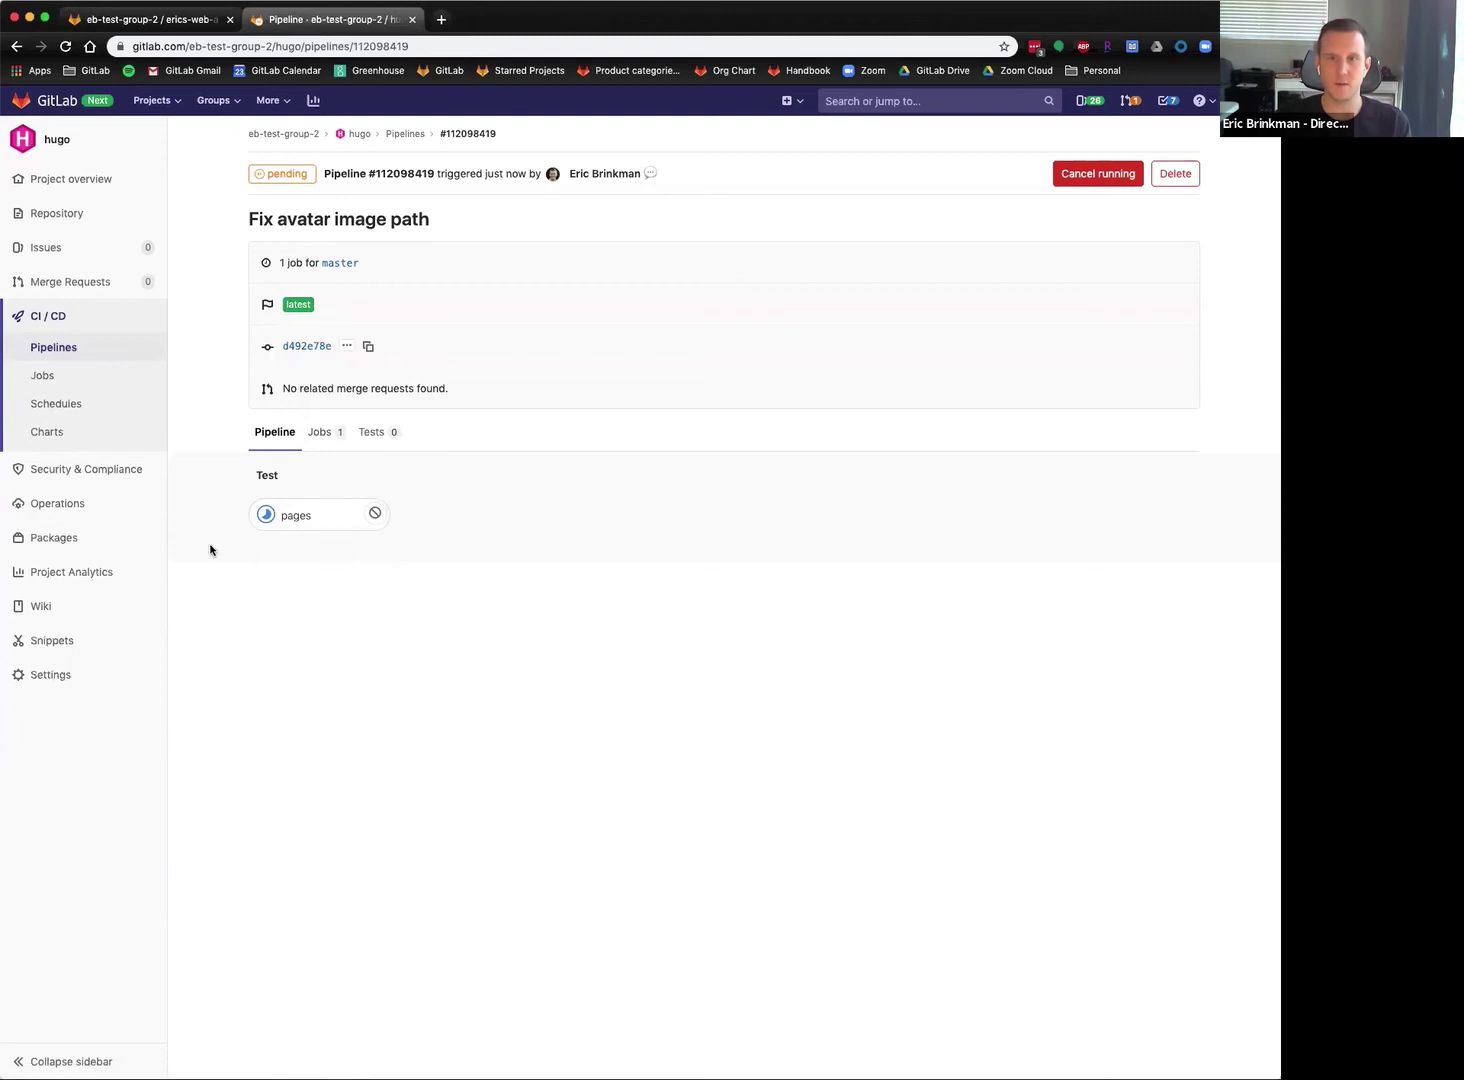
left_click(295, 517)
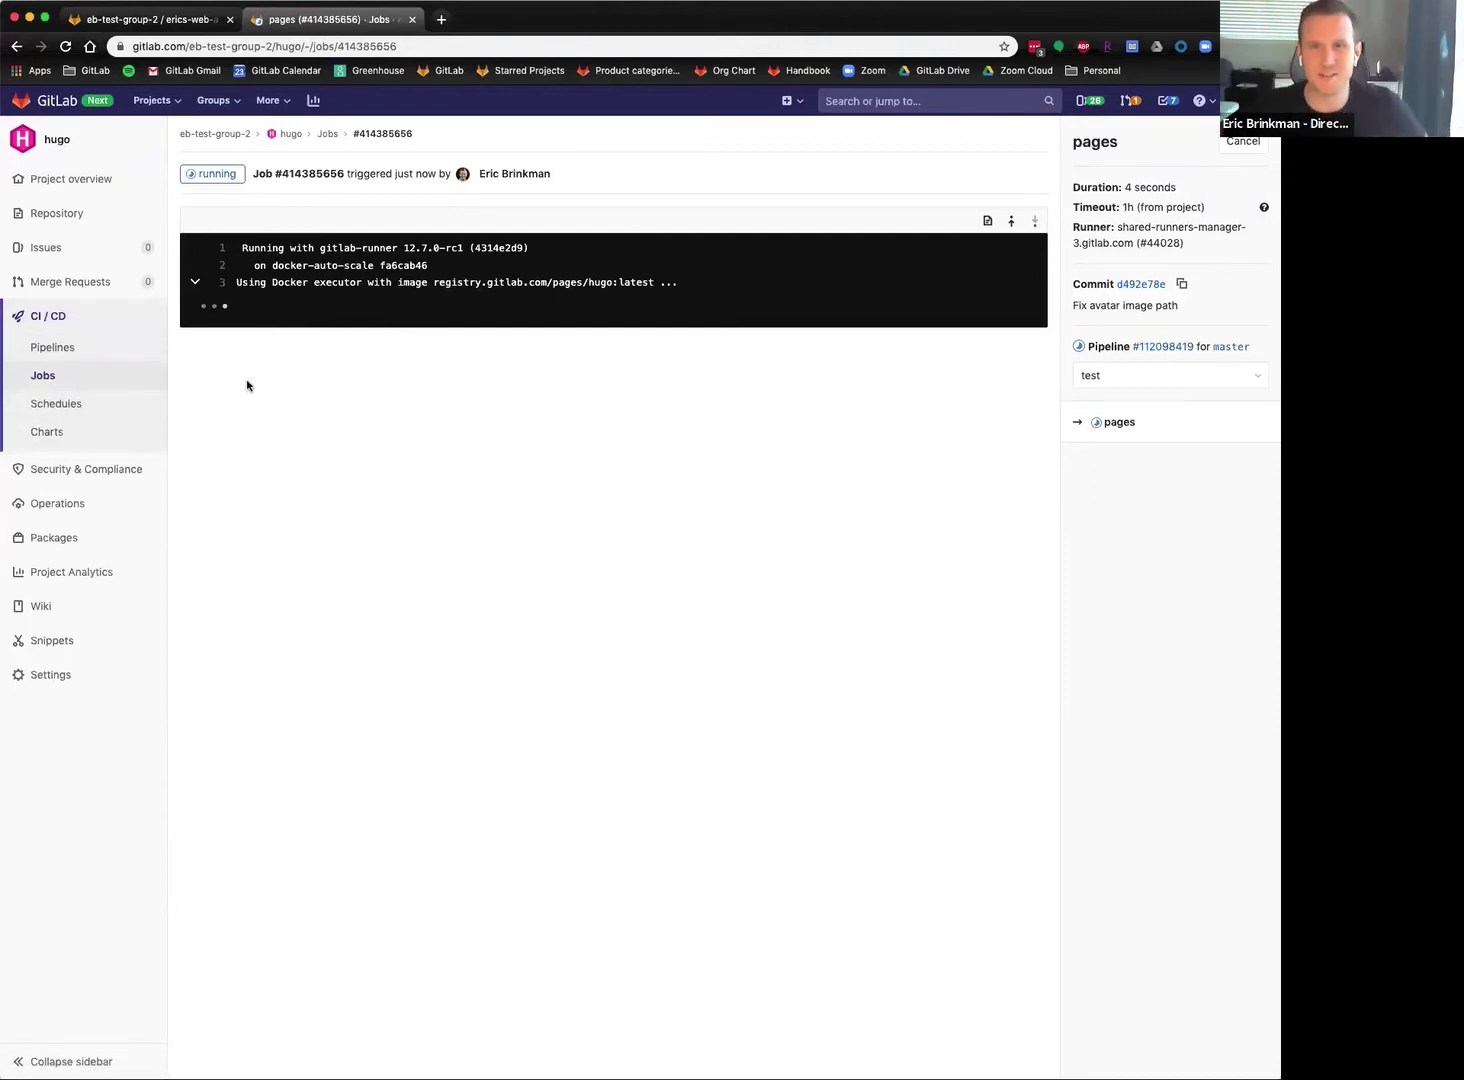
mouse_move(91, 214)
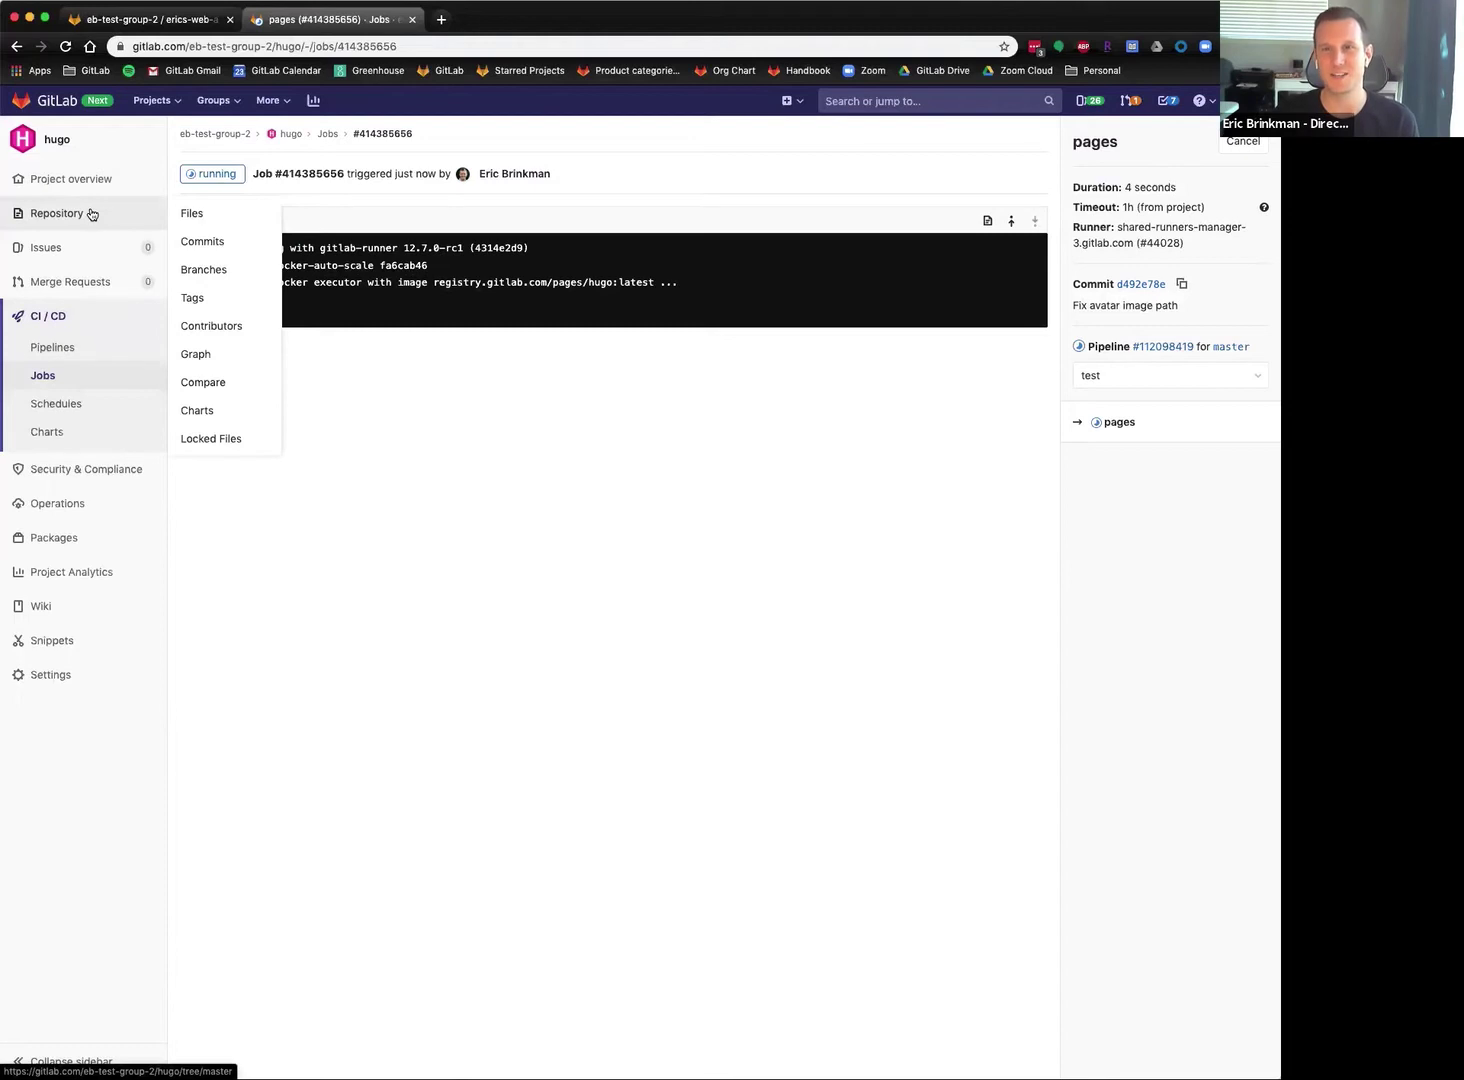
Browse the hugo repository files and commit history, then its Branches list with master and registry.
left_click(92, 214)
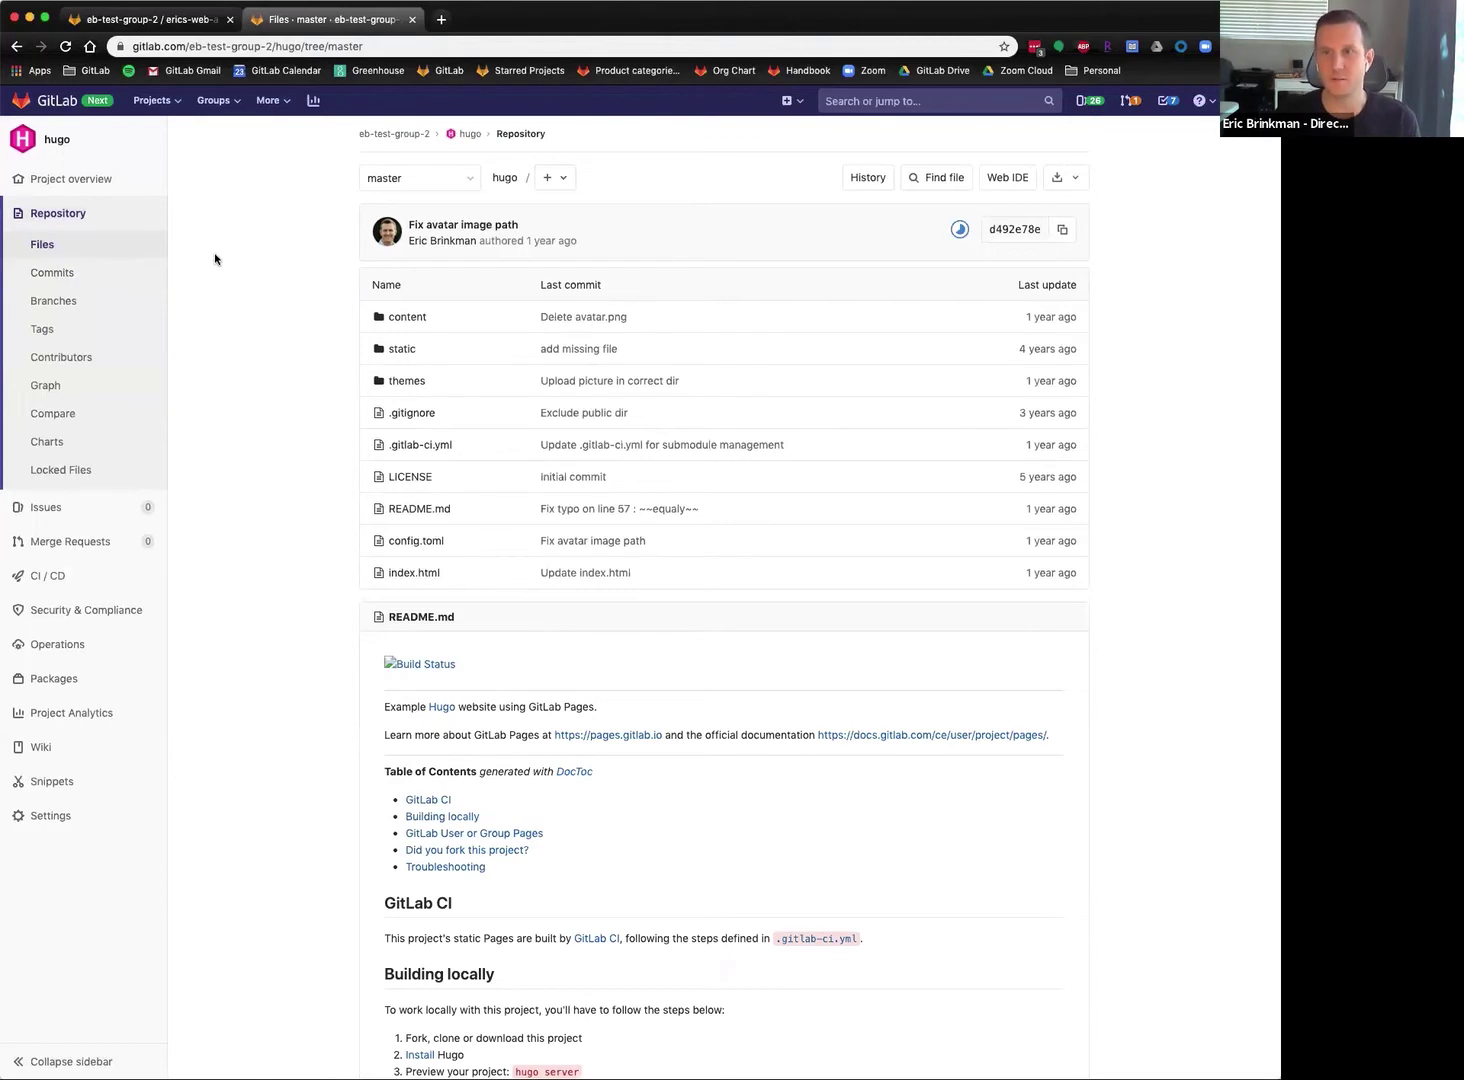
left_click(95, 276)
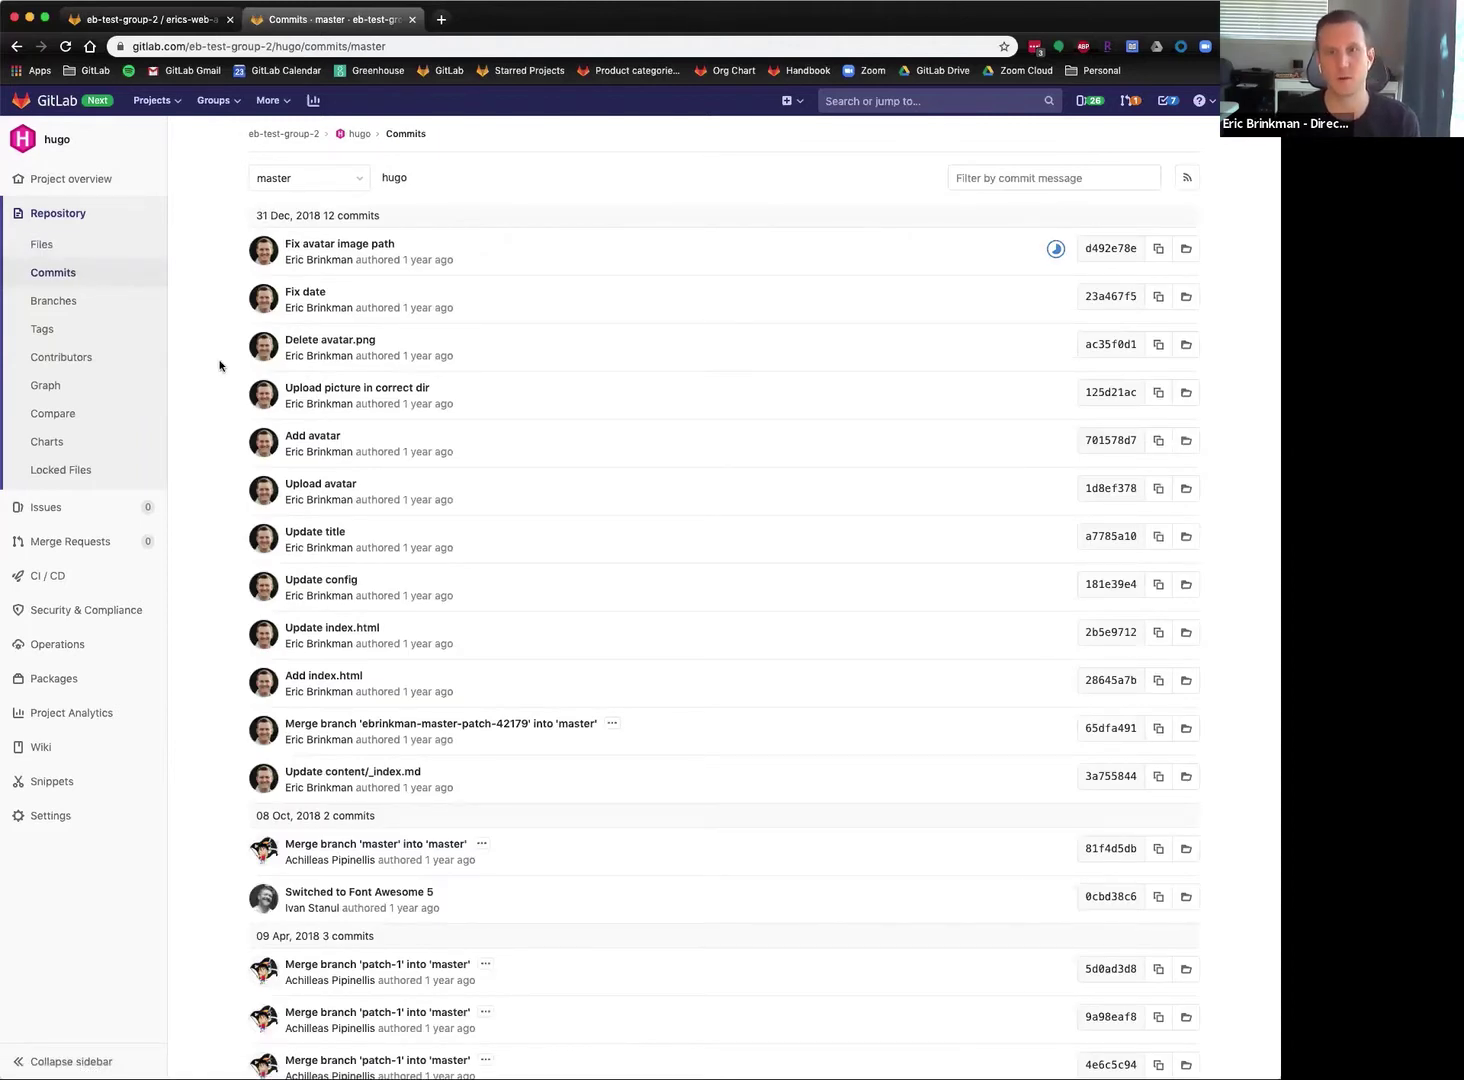
left_click(86, 311)
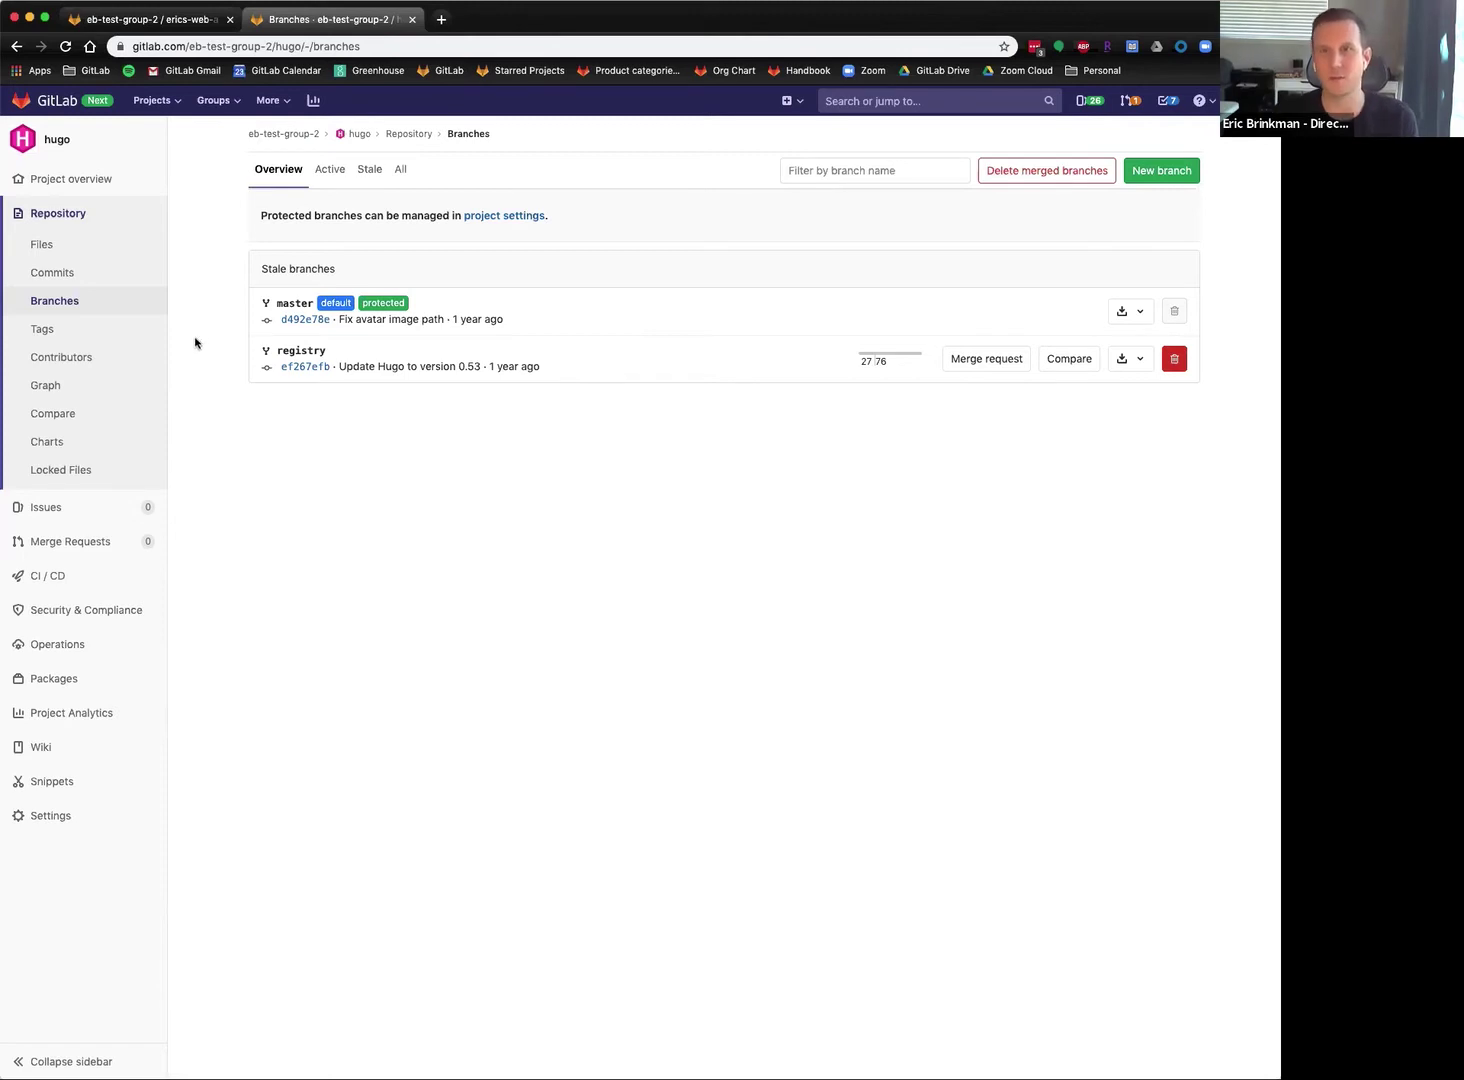
Review each contributor's commit statistics charts on the Contributors page.
left_click(62, 364)
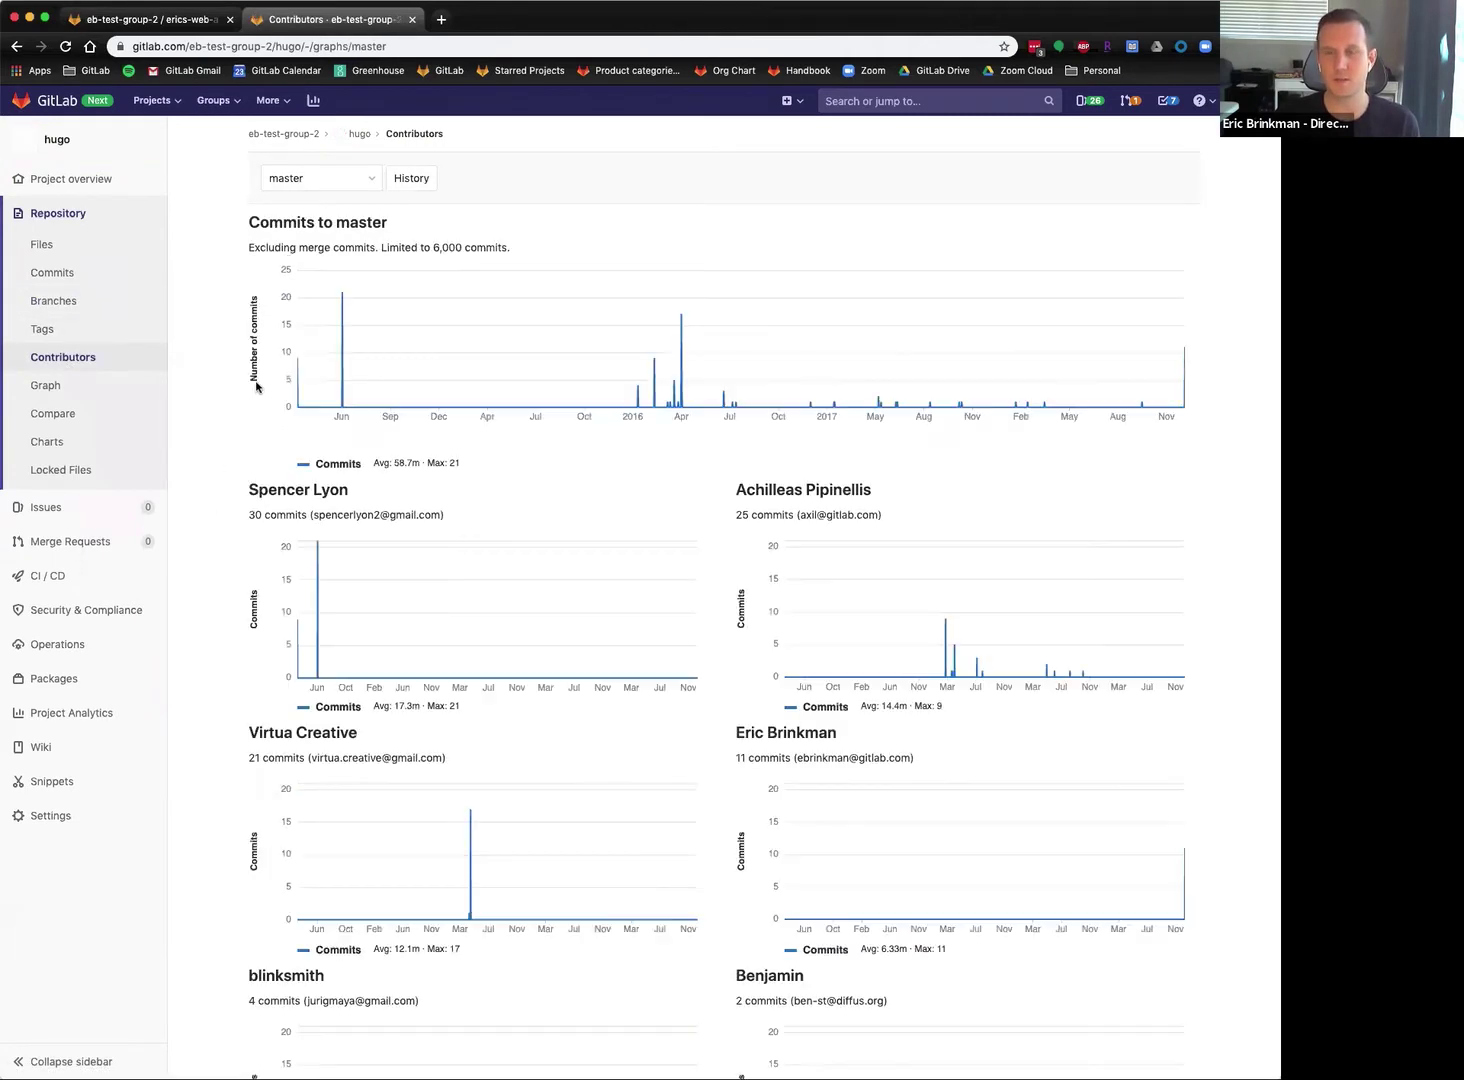
scroll(216, 420, "down", 5)
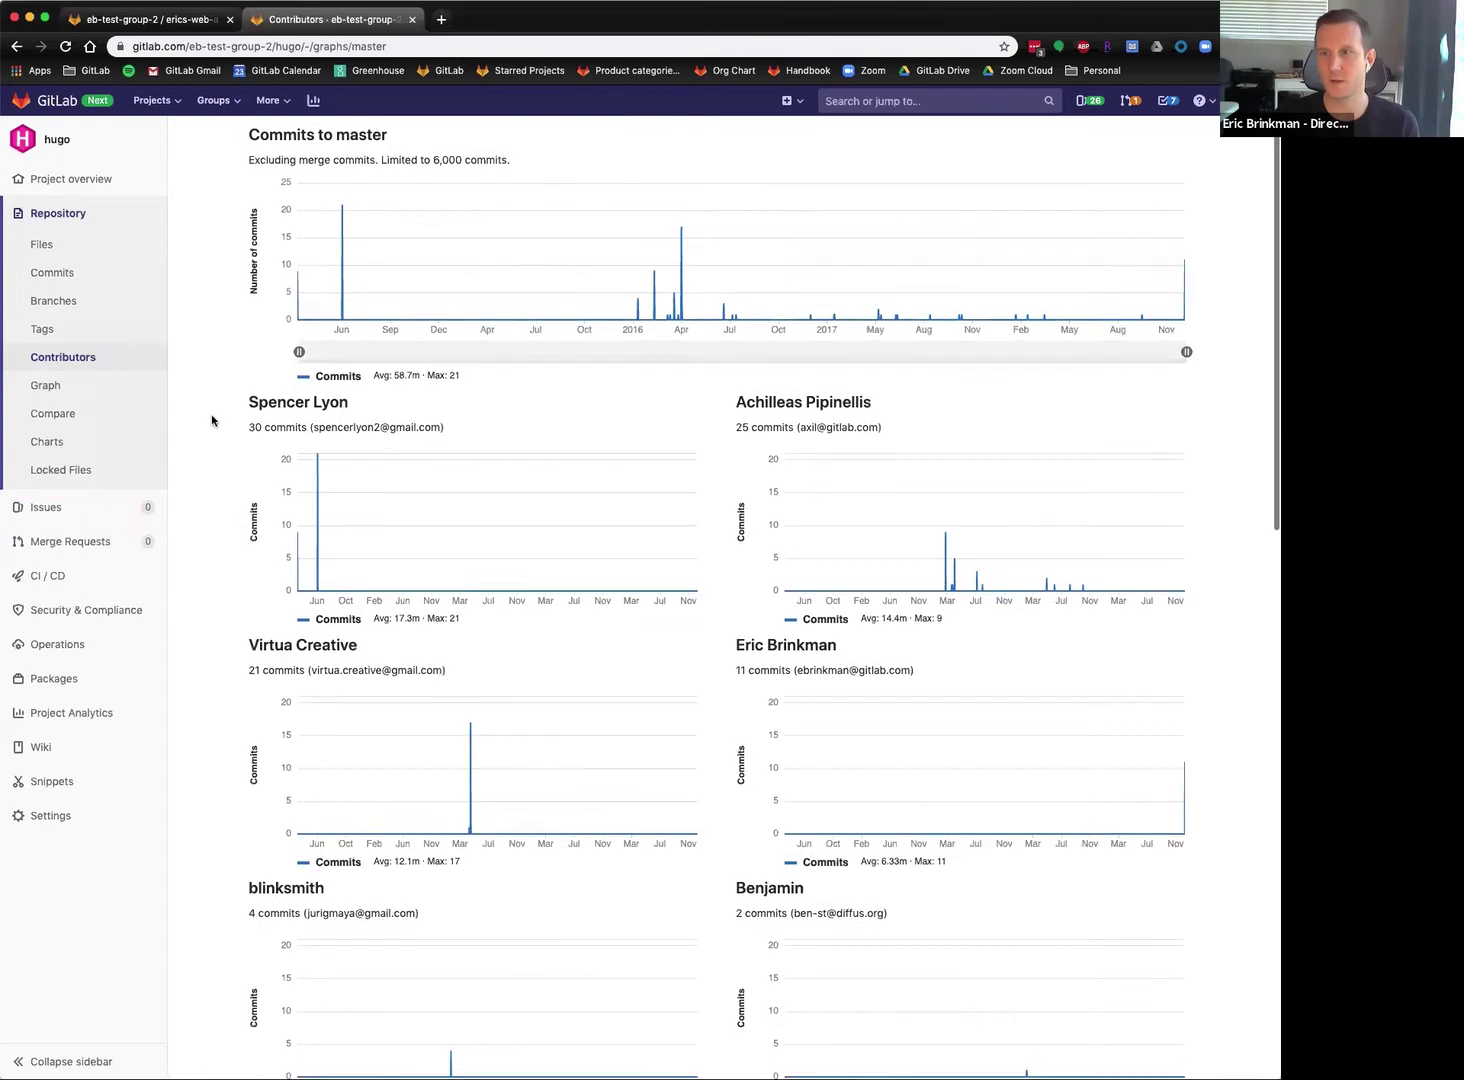
scroll(218, 428, "down", 12)
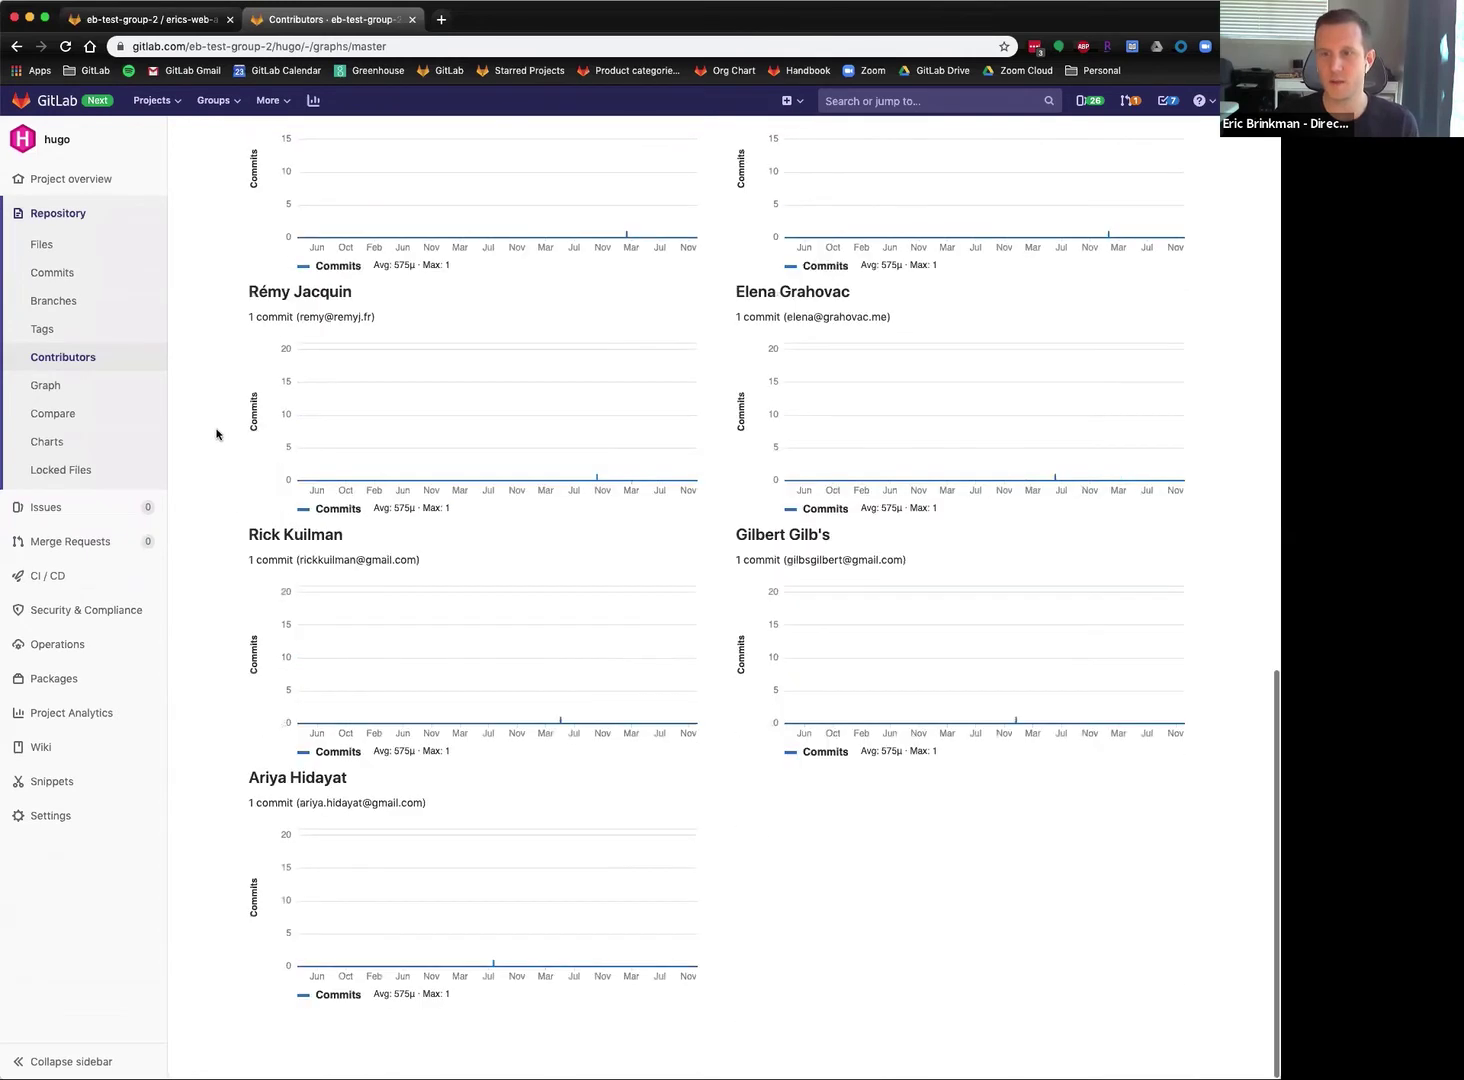
scroll(190, 511, "up", 12)
scroll(195, 512, "up", 5)
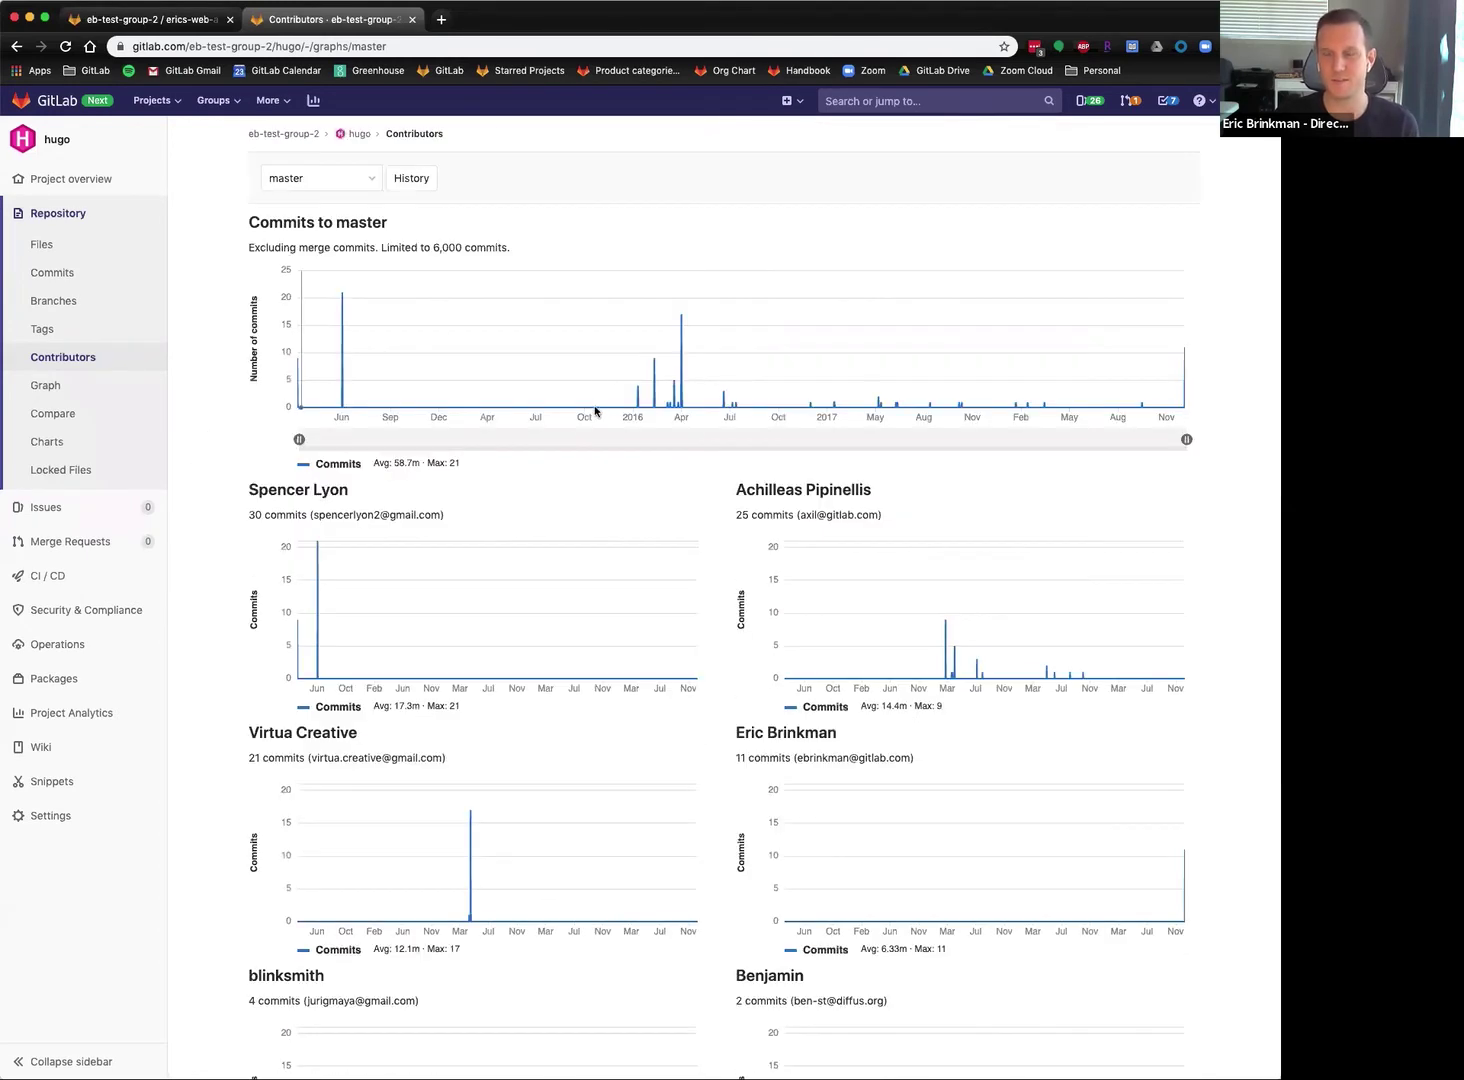
Inspect the repository's commit graph for master, then go to the project's issue list.
left_click(53, 395)
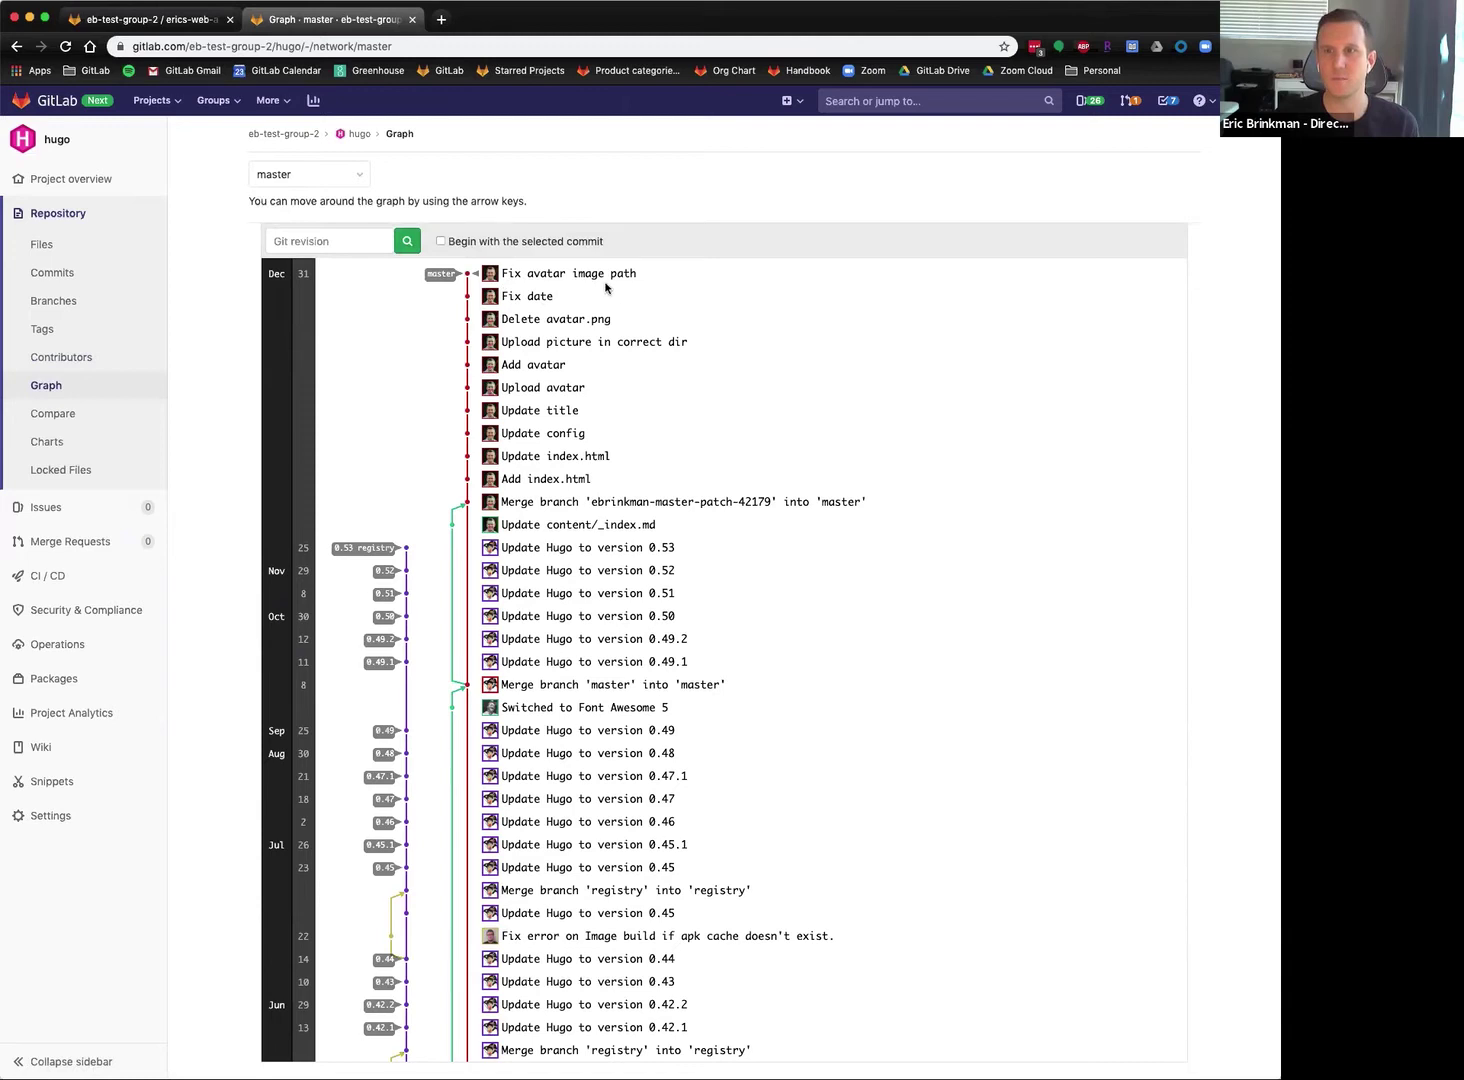
scroll(470, 369, "down", 2)
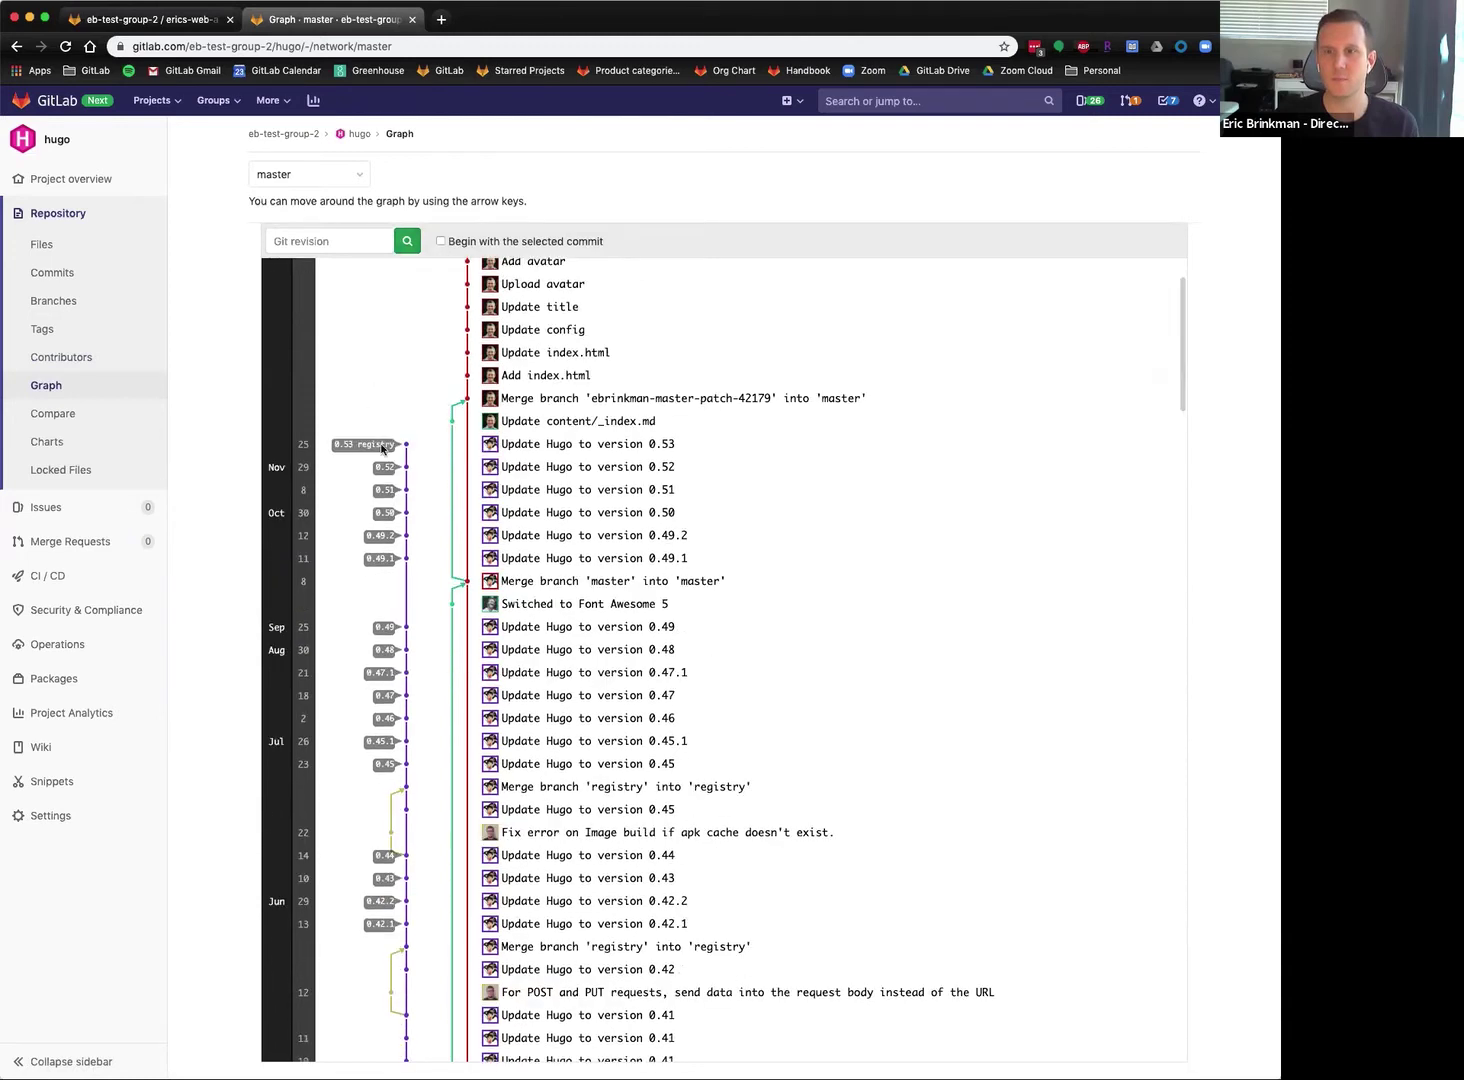
scroll(382, 452, "down", 1)
mouse_move(452, 419)
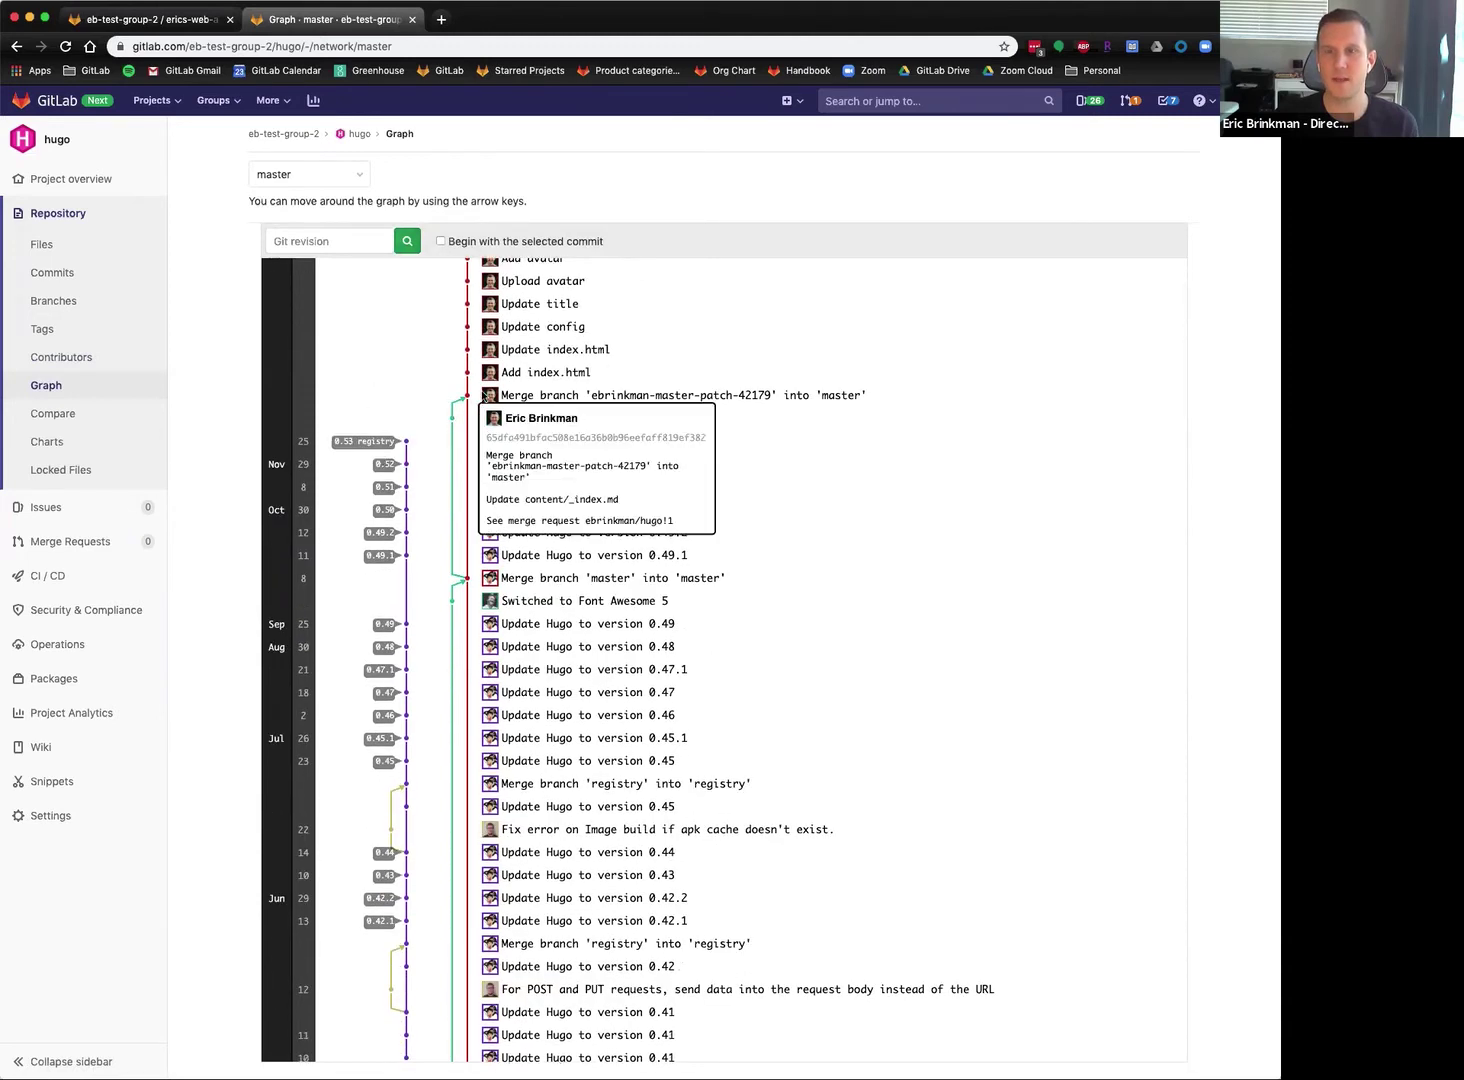
scroll(485, 396, "up", 2)
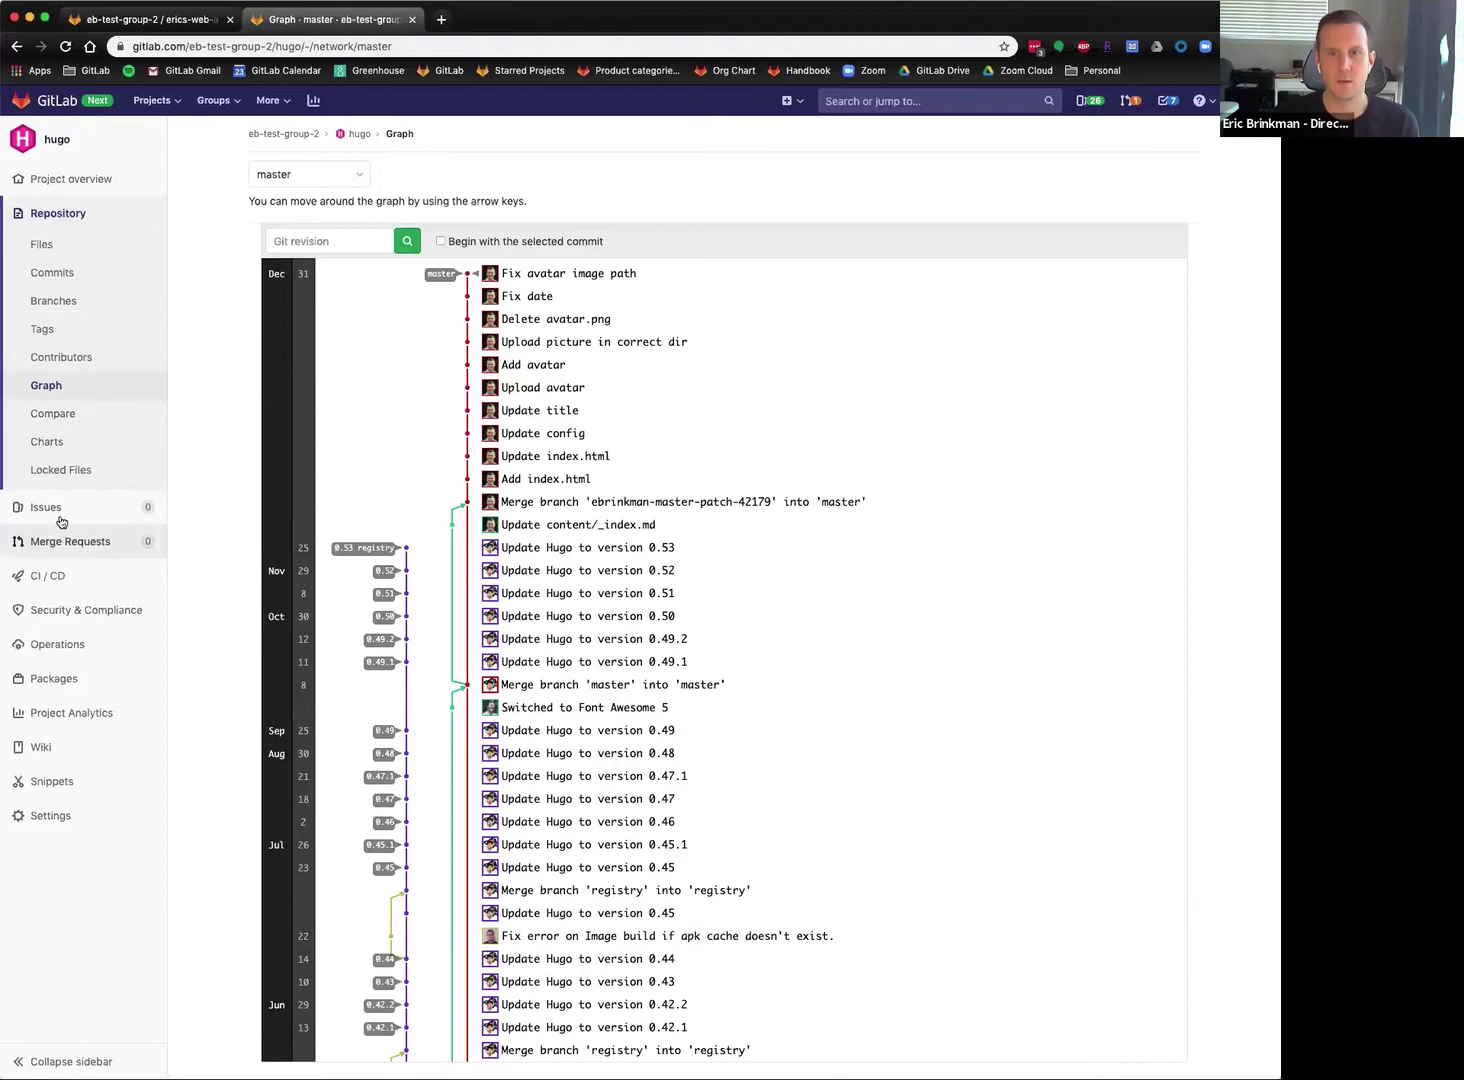
left_click(145, 473)
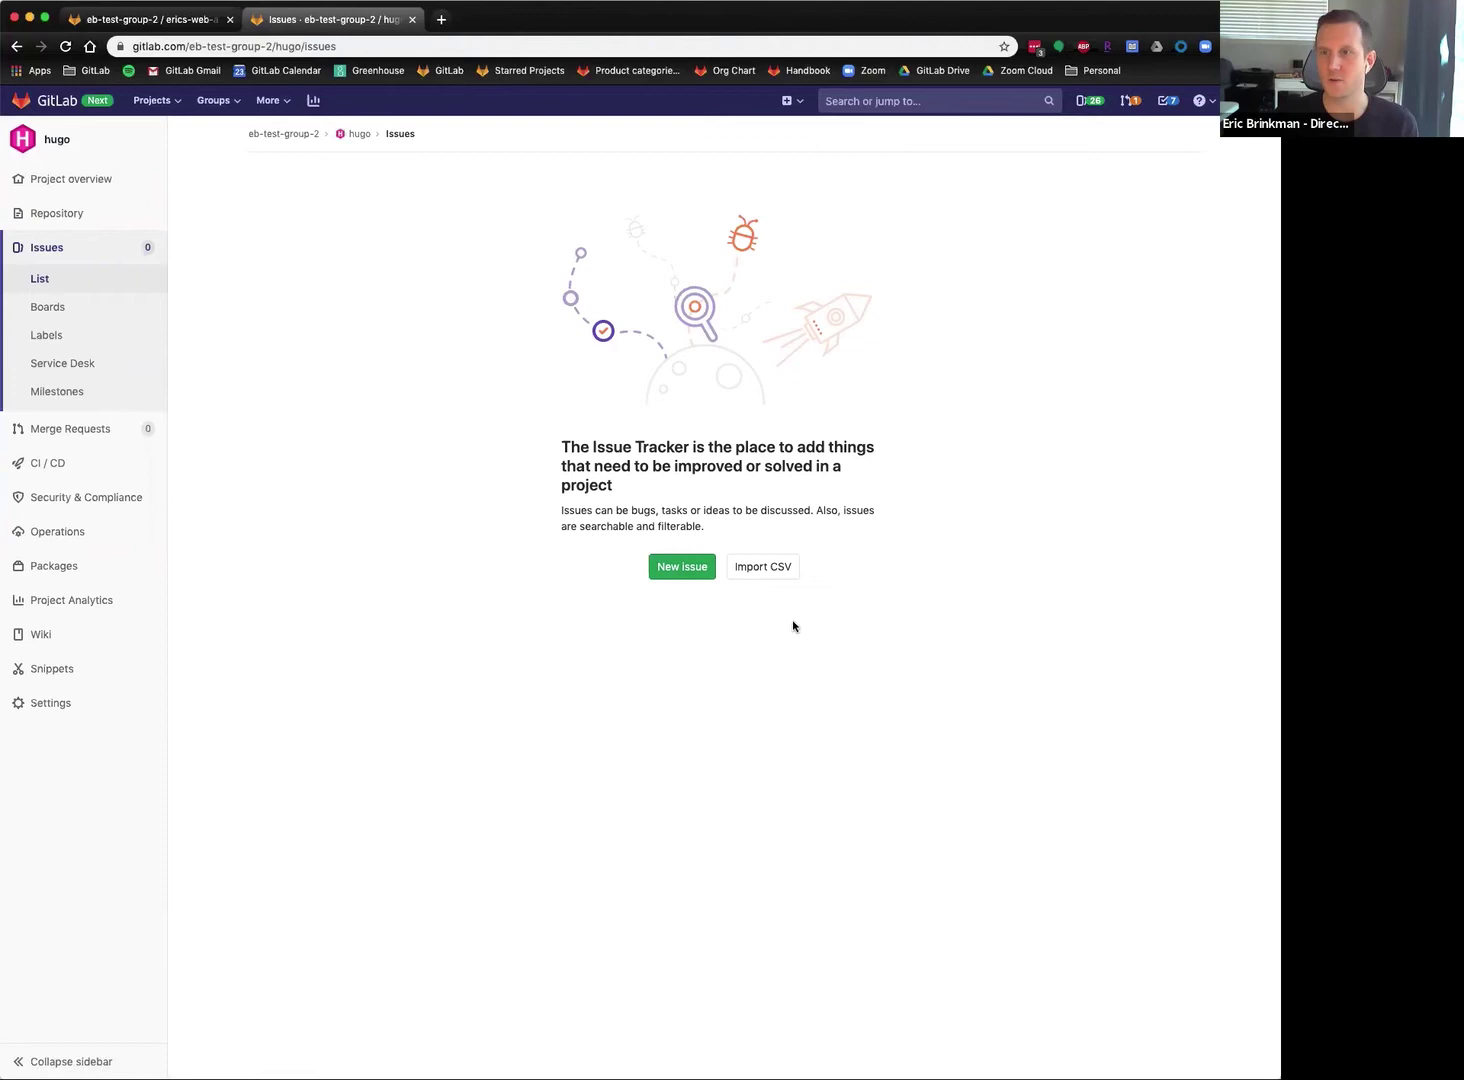
Start a new issue titled 'Change title of blog' with a description requesting a new blog title.
left_click(681, 566)
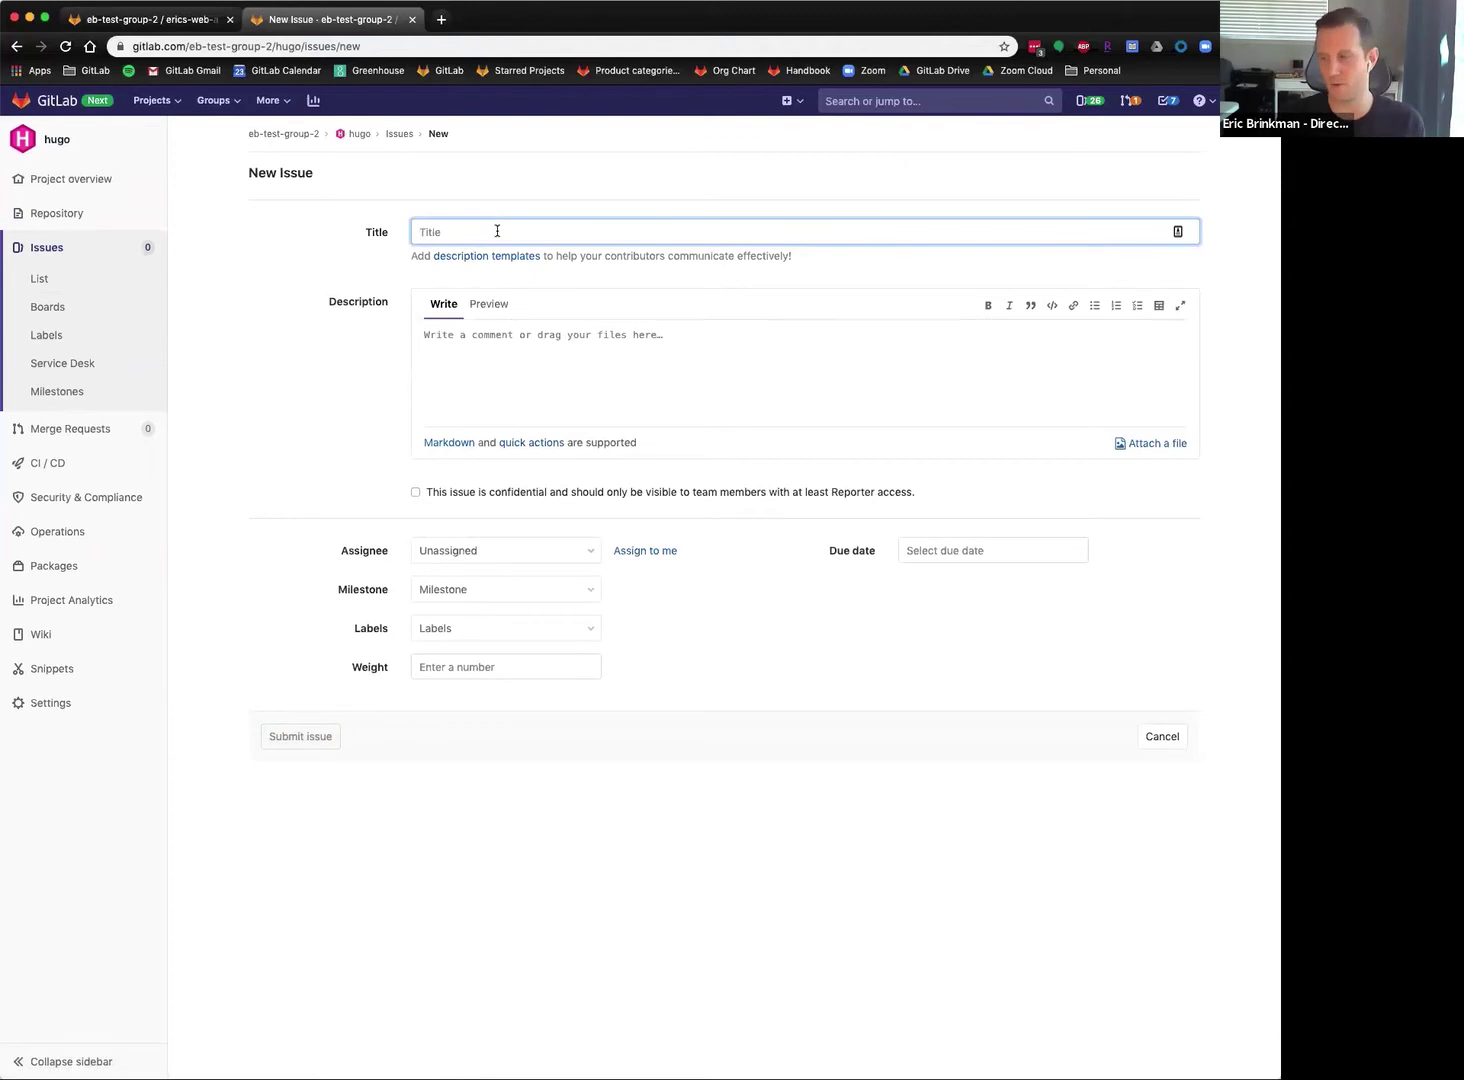
type("Change title of blog")
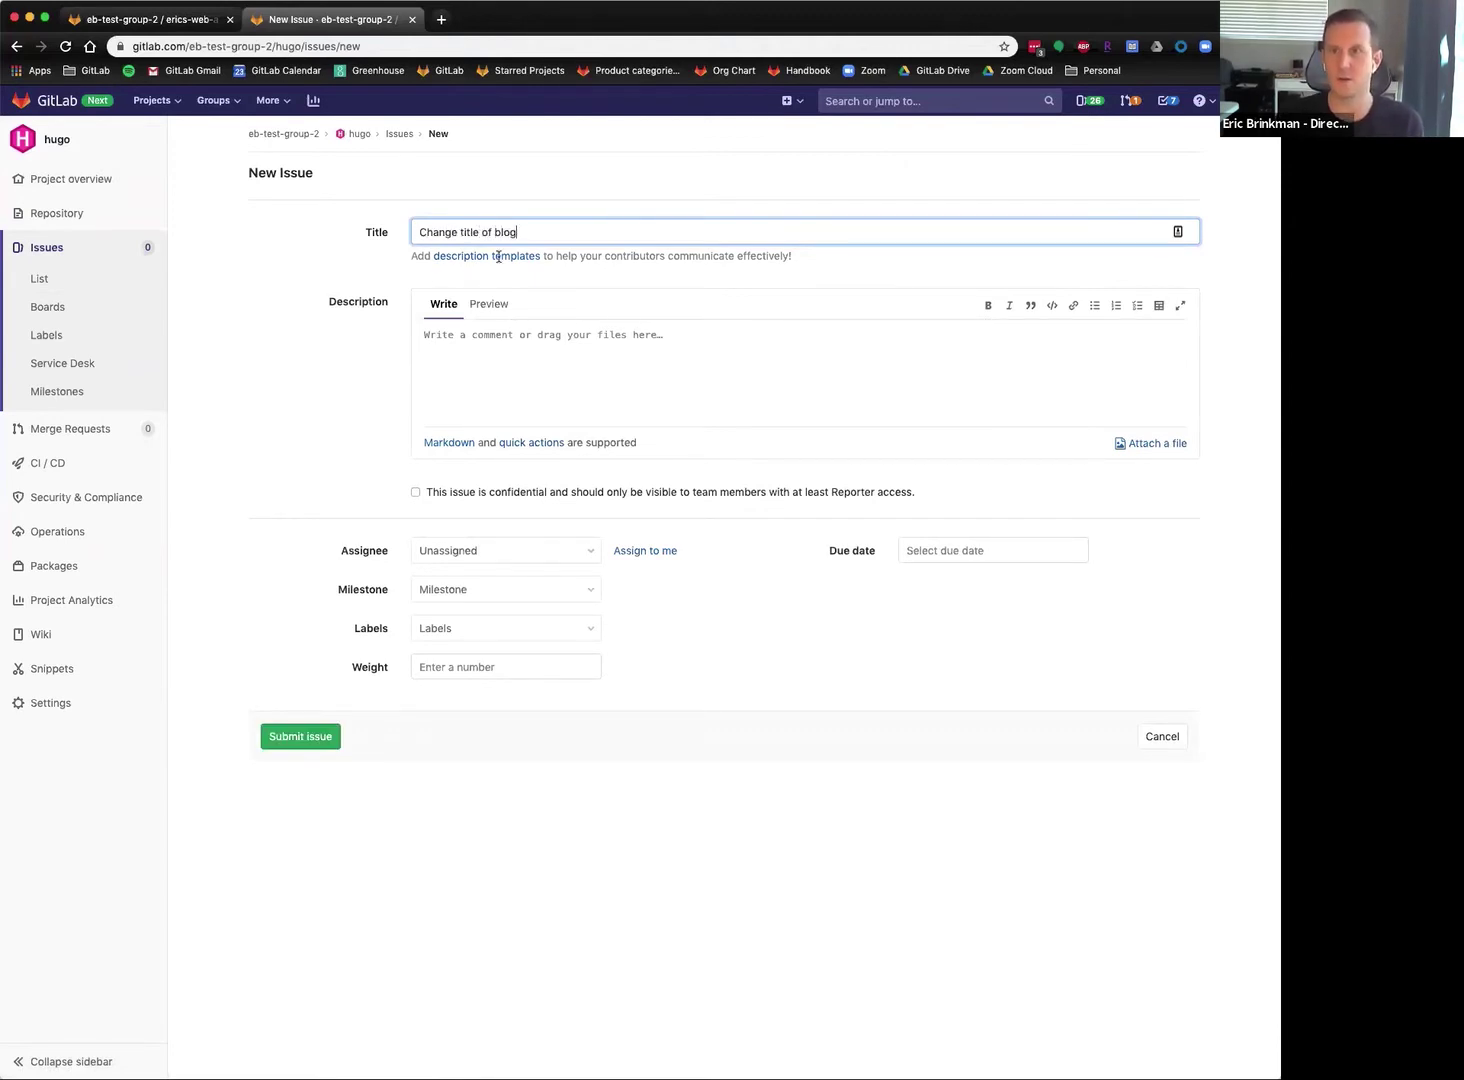
left_click(569, 371)
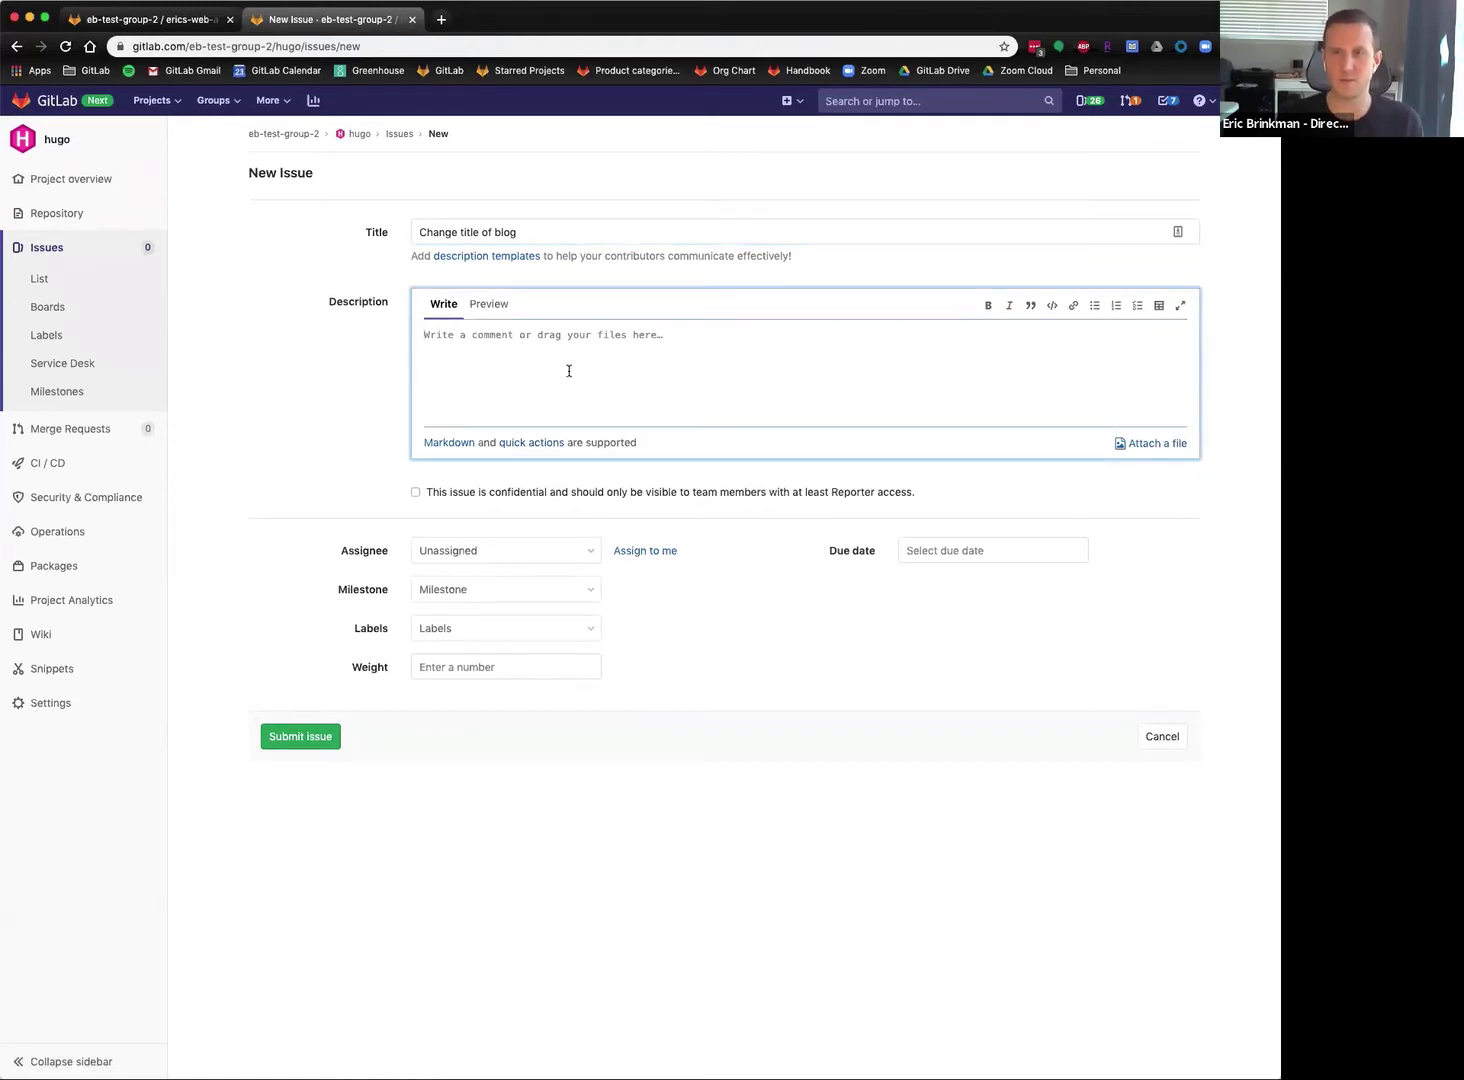
type("Please change the title of the bl")
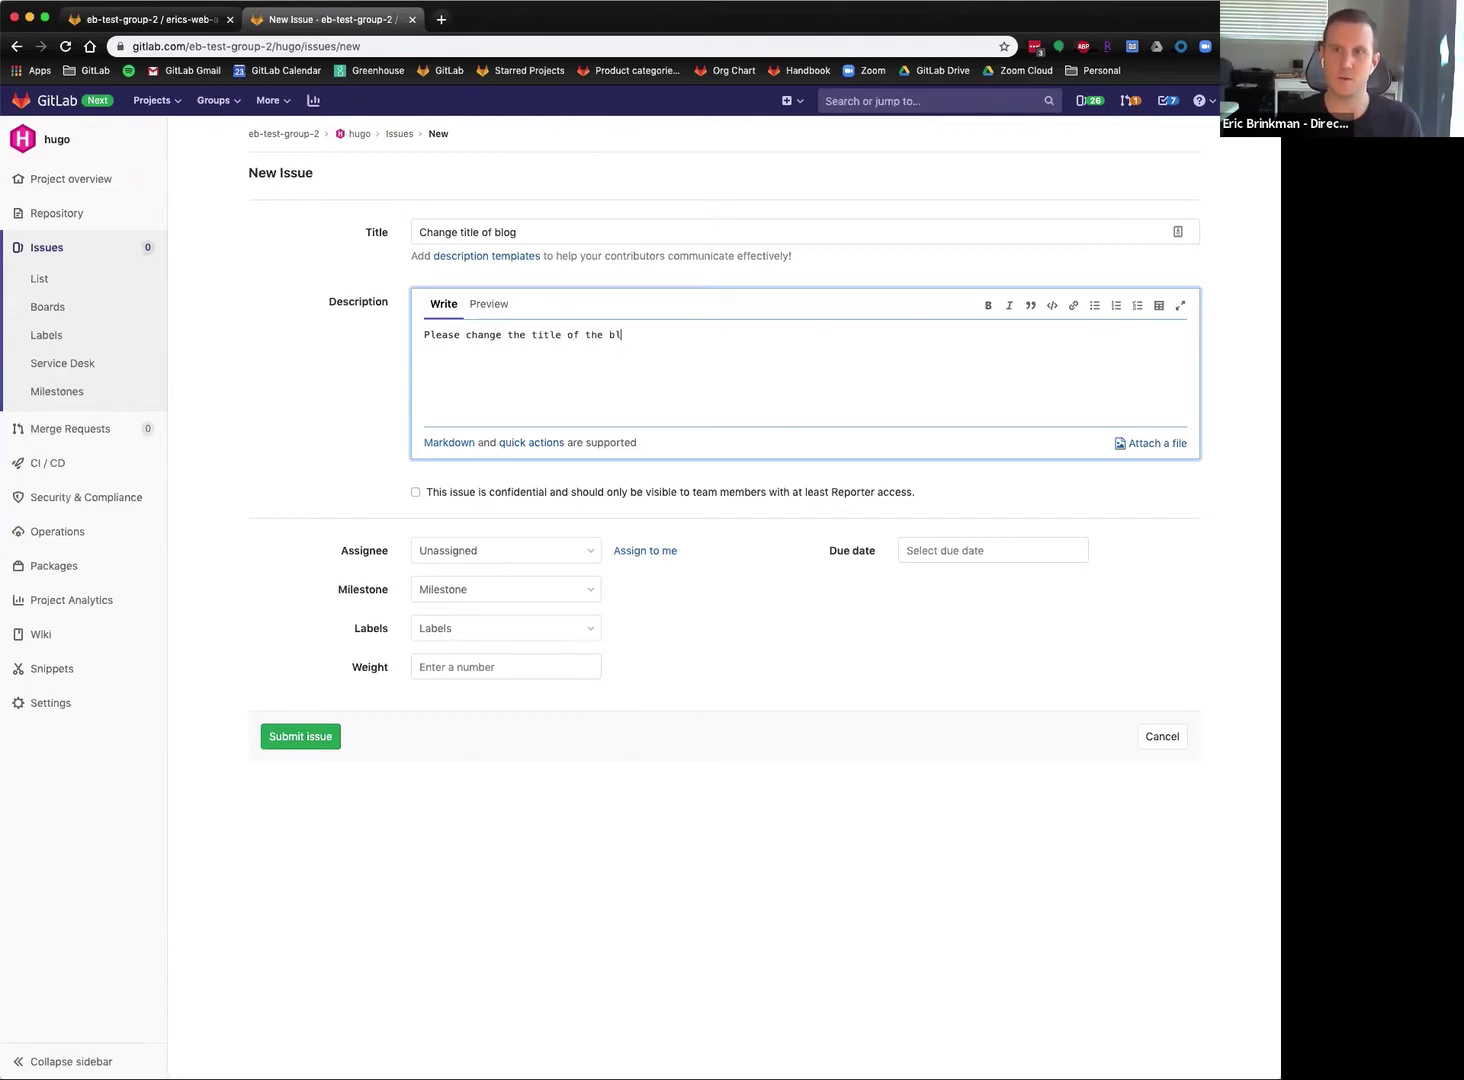
type("og to Eric Brinkman's awesome blog")
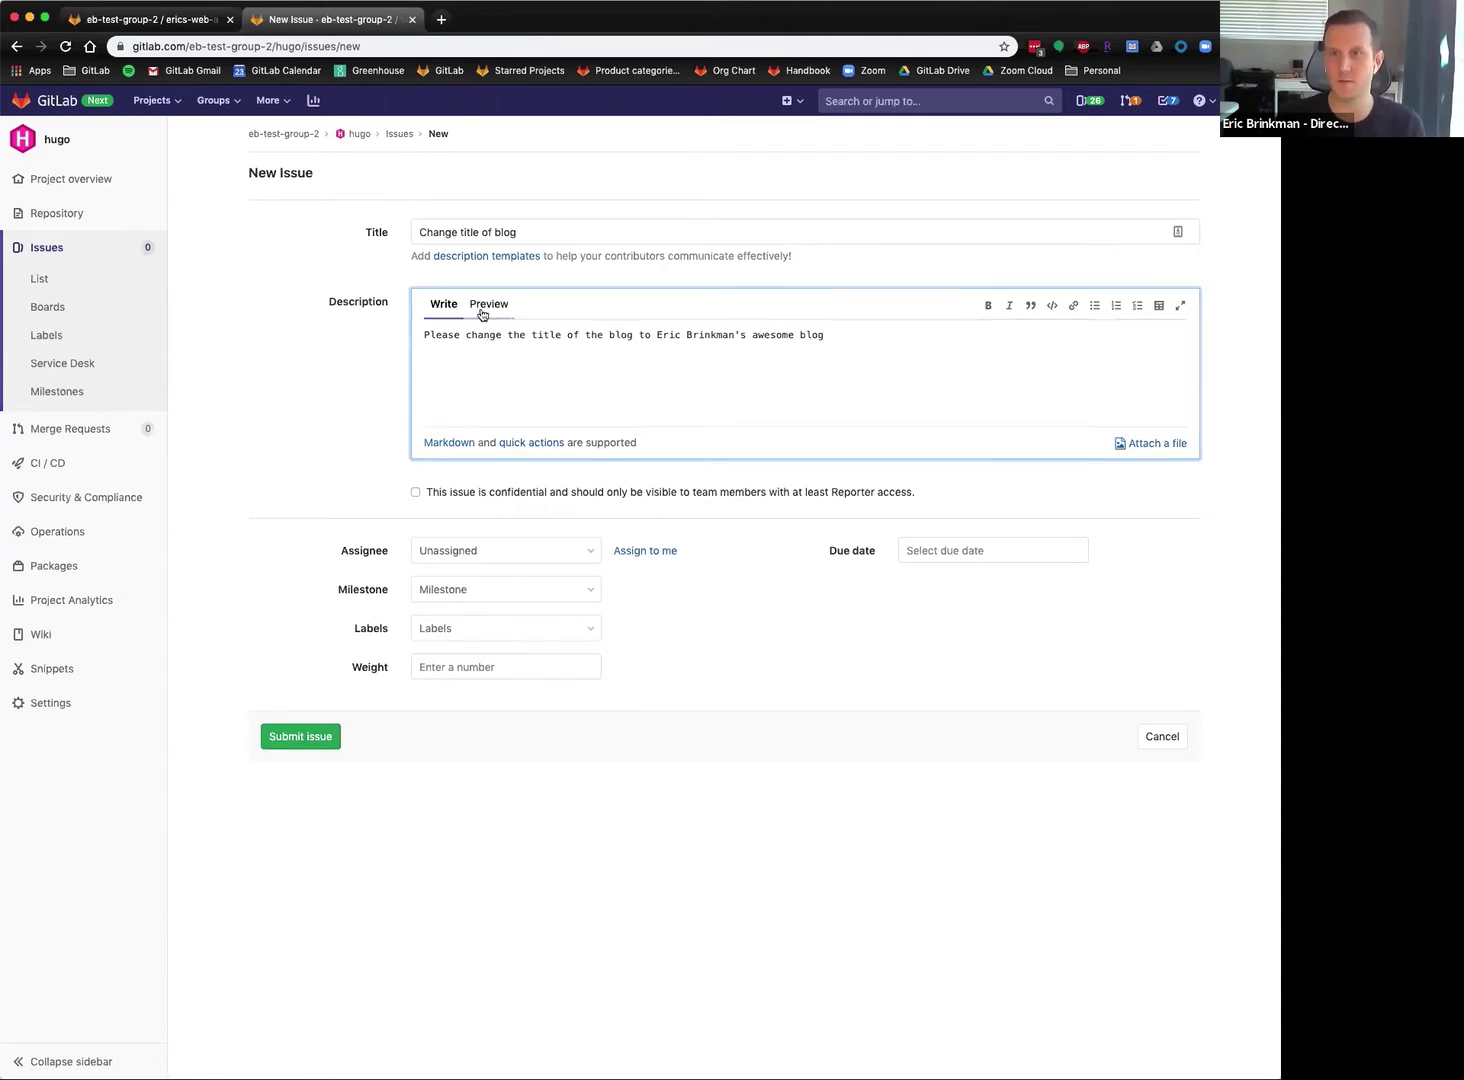
Turn the description into a bulleted item and check it in preview.
left_click(487, 306)
left_click(440, 305)
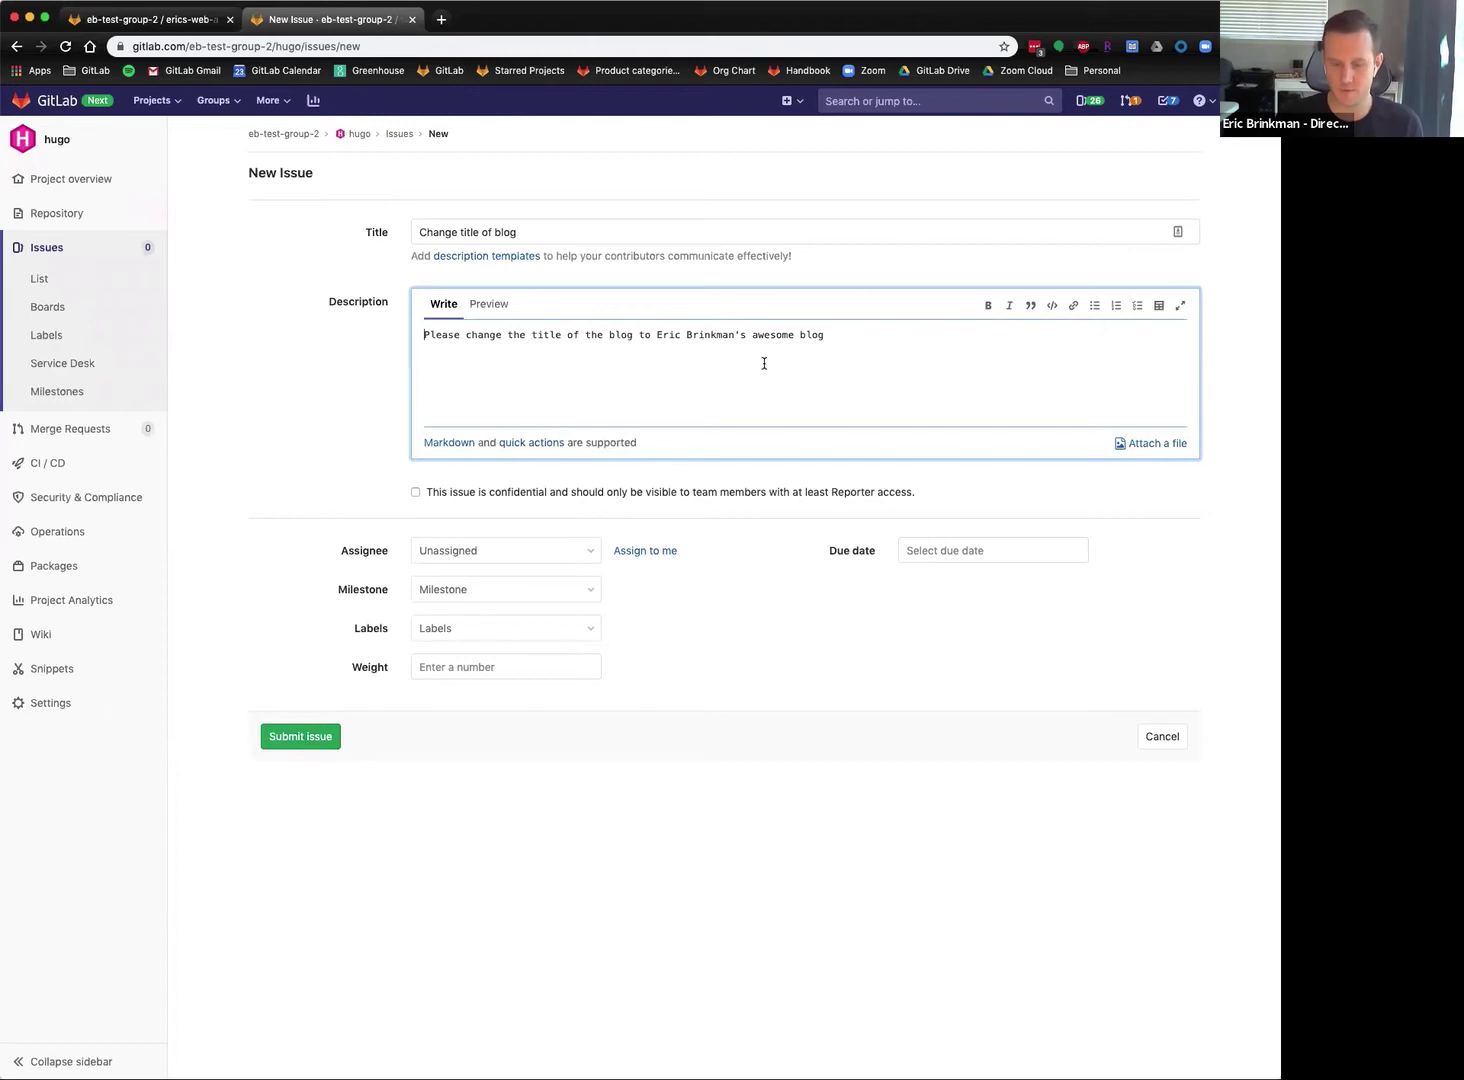
left_click(424, 335)
type("*")
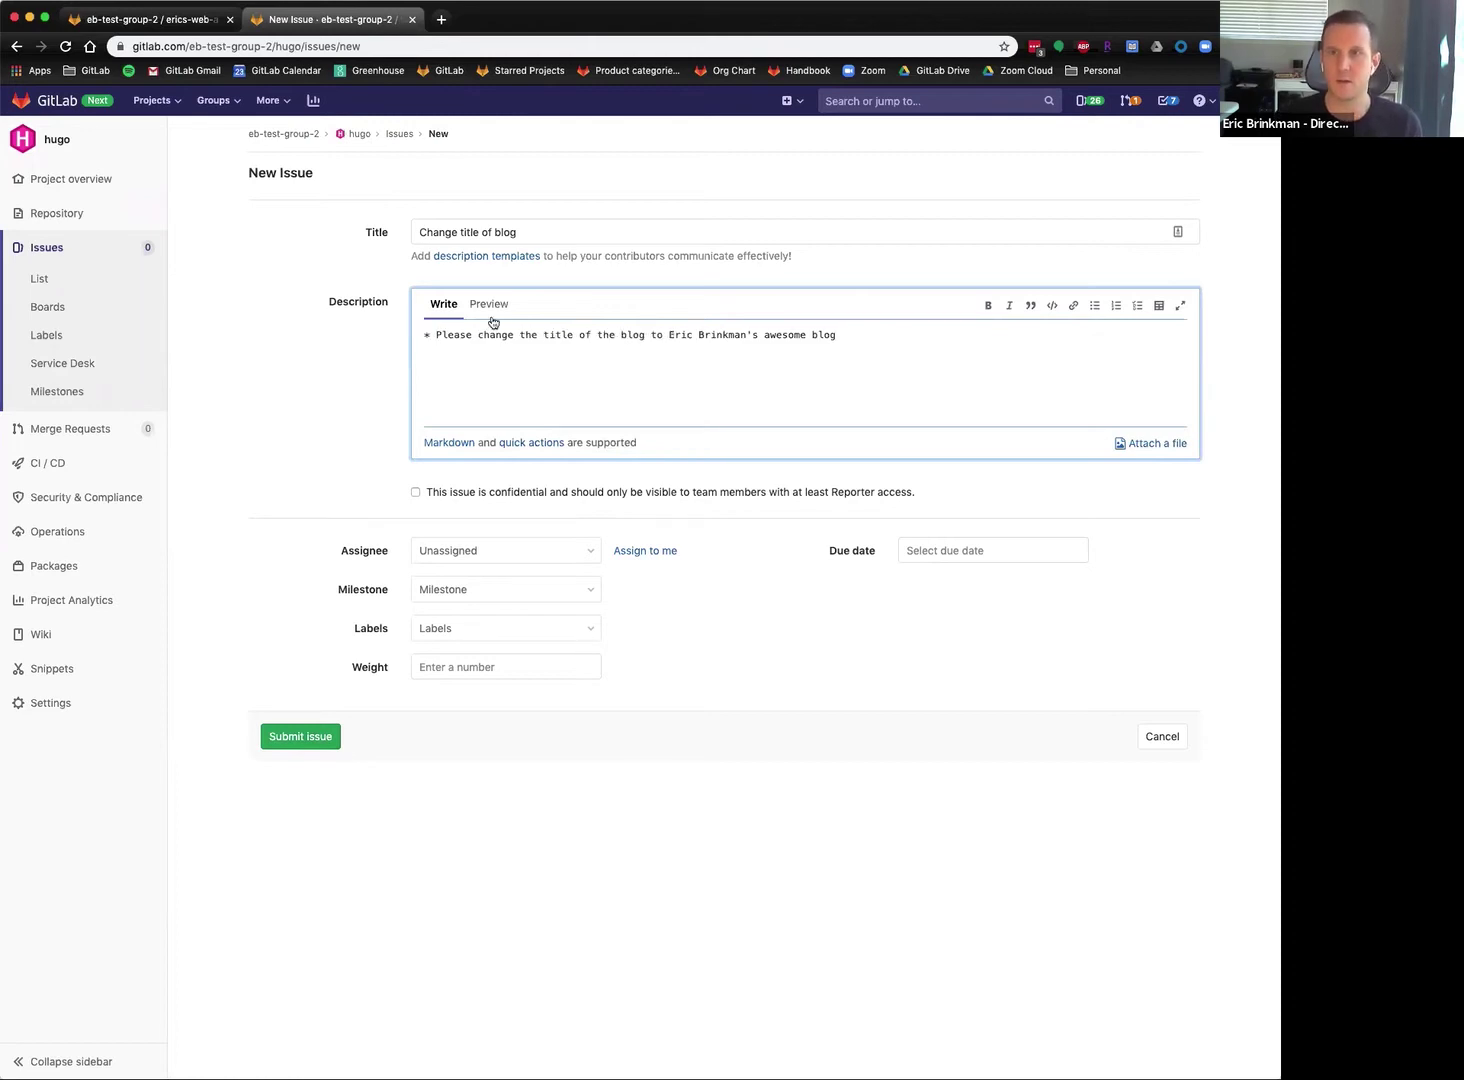
left_click(490, 310)
left_click(440, 305)
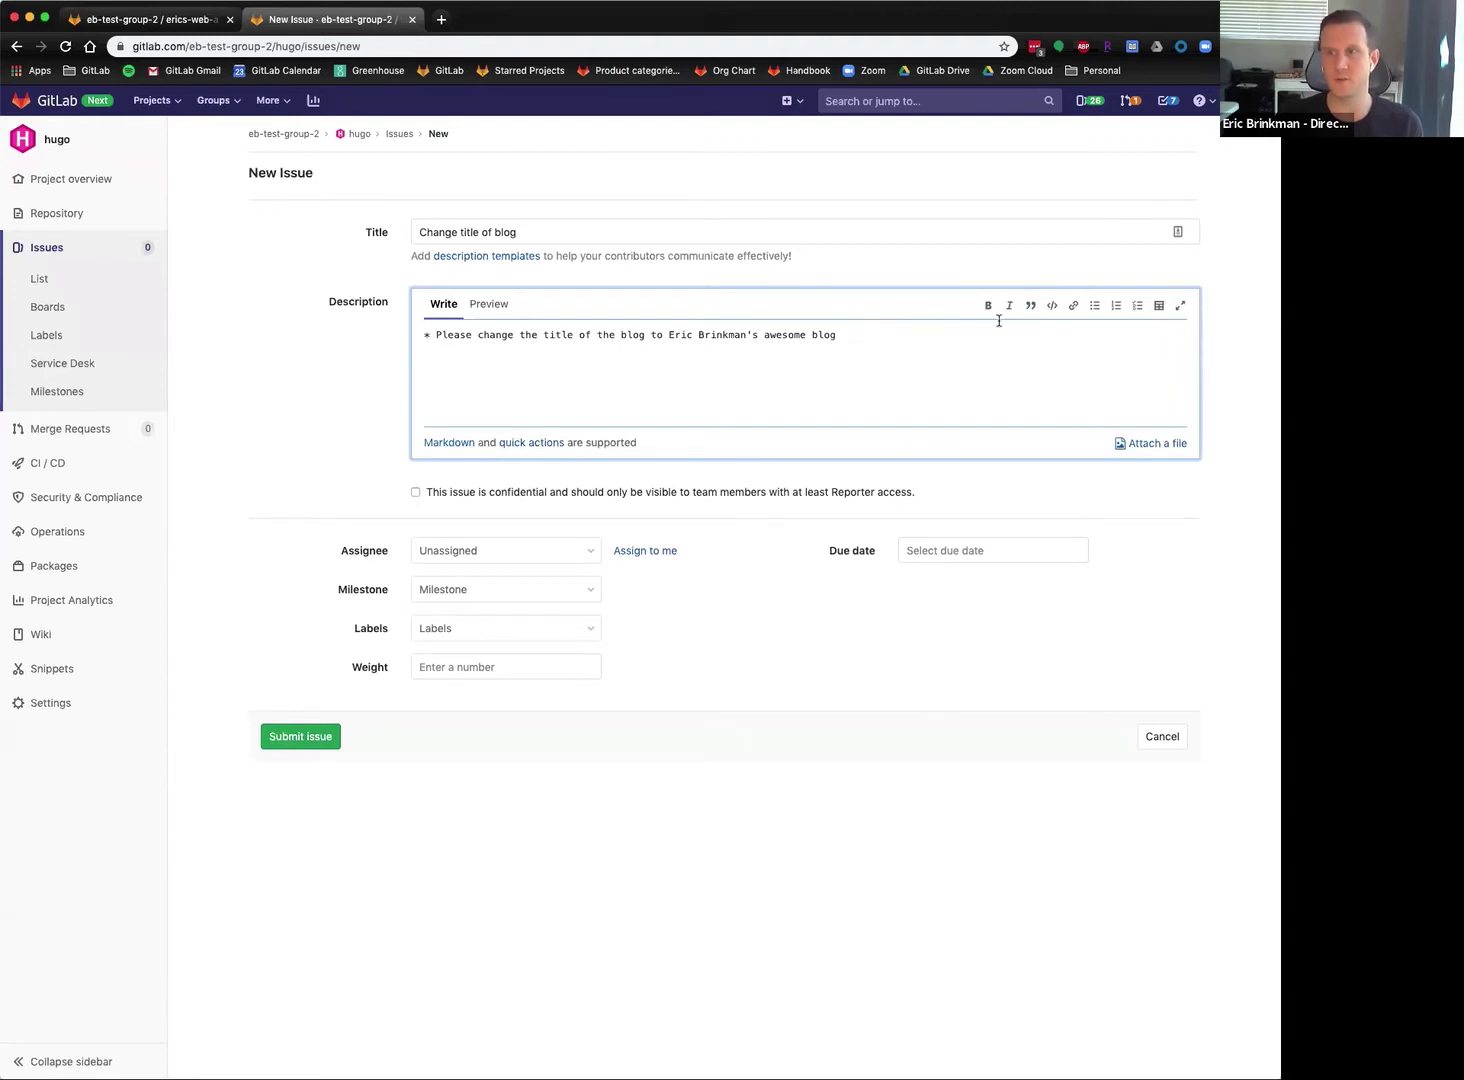
double_click(823, 336)
left_click(945, 328)
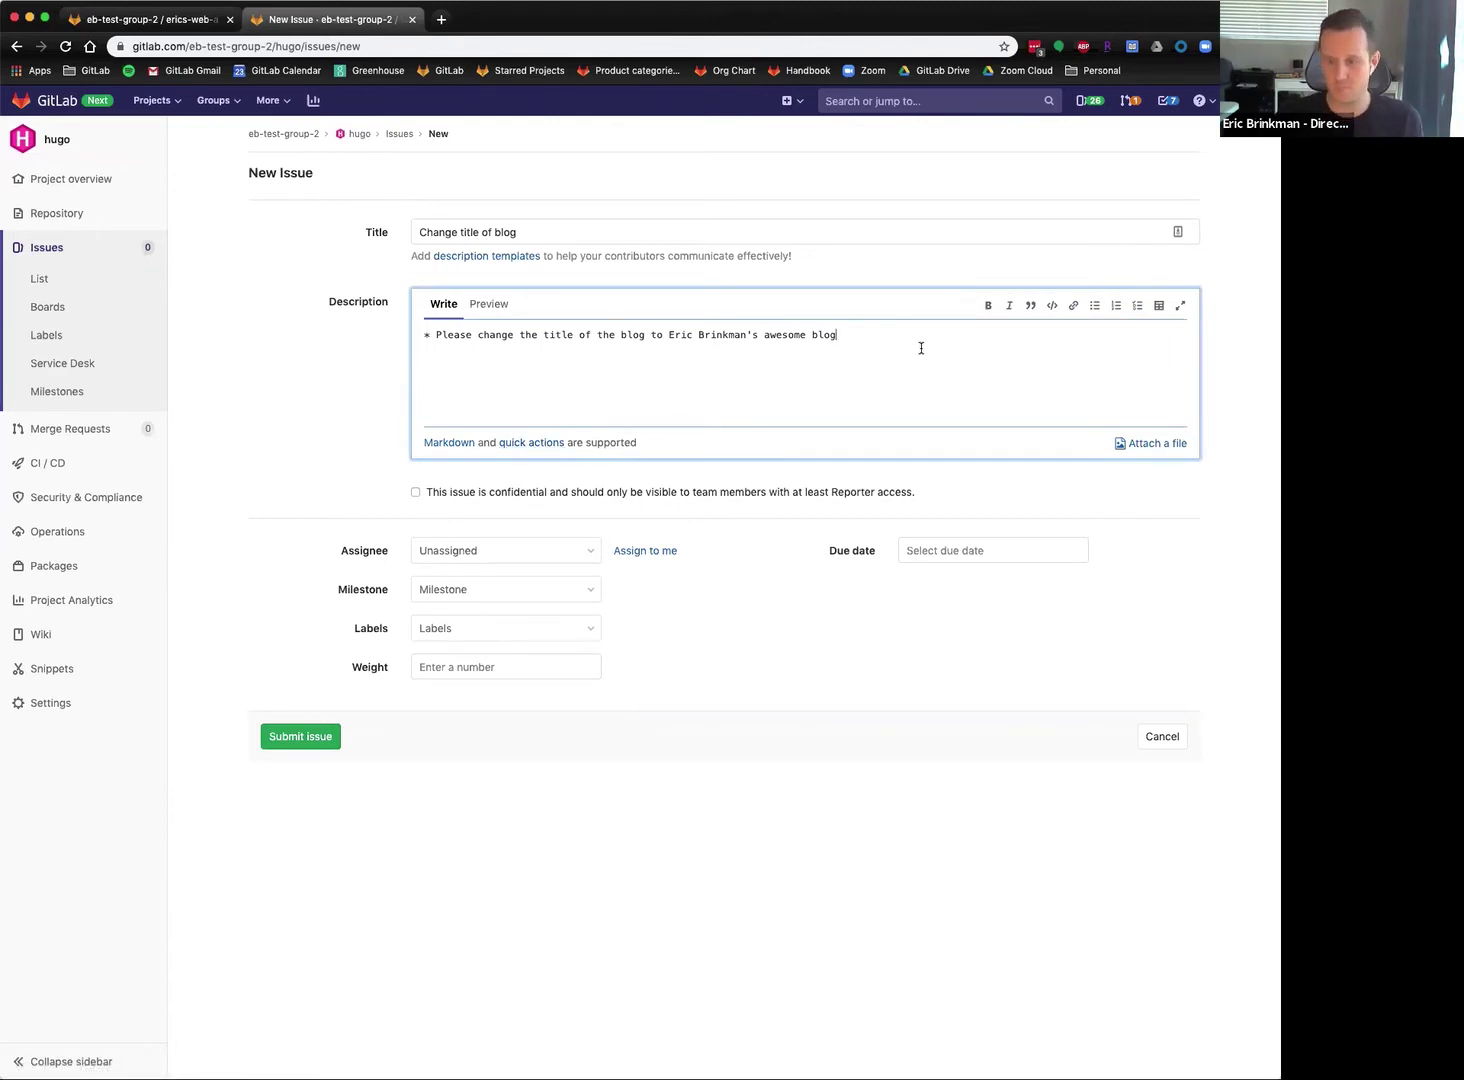
type("lab")
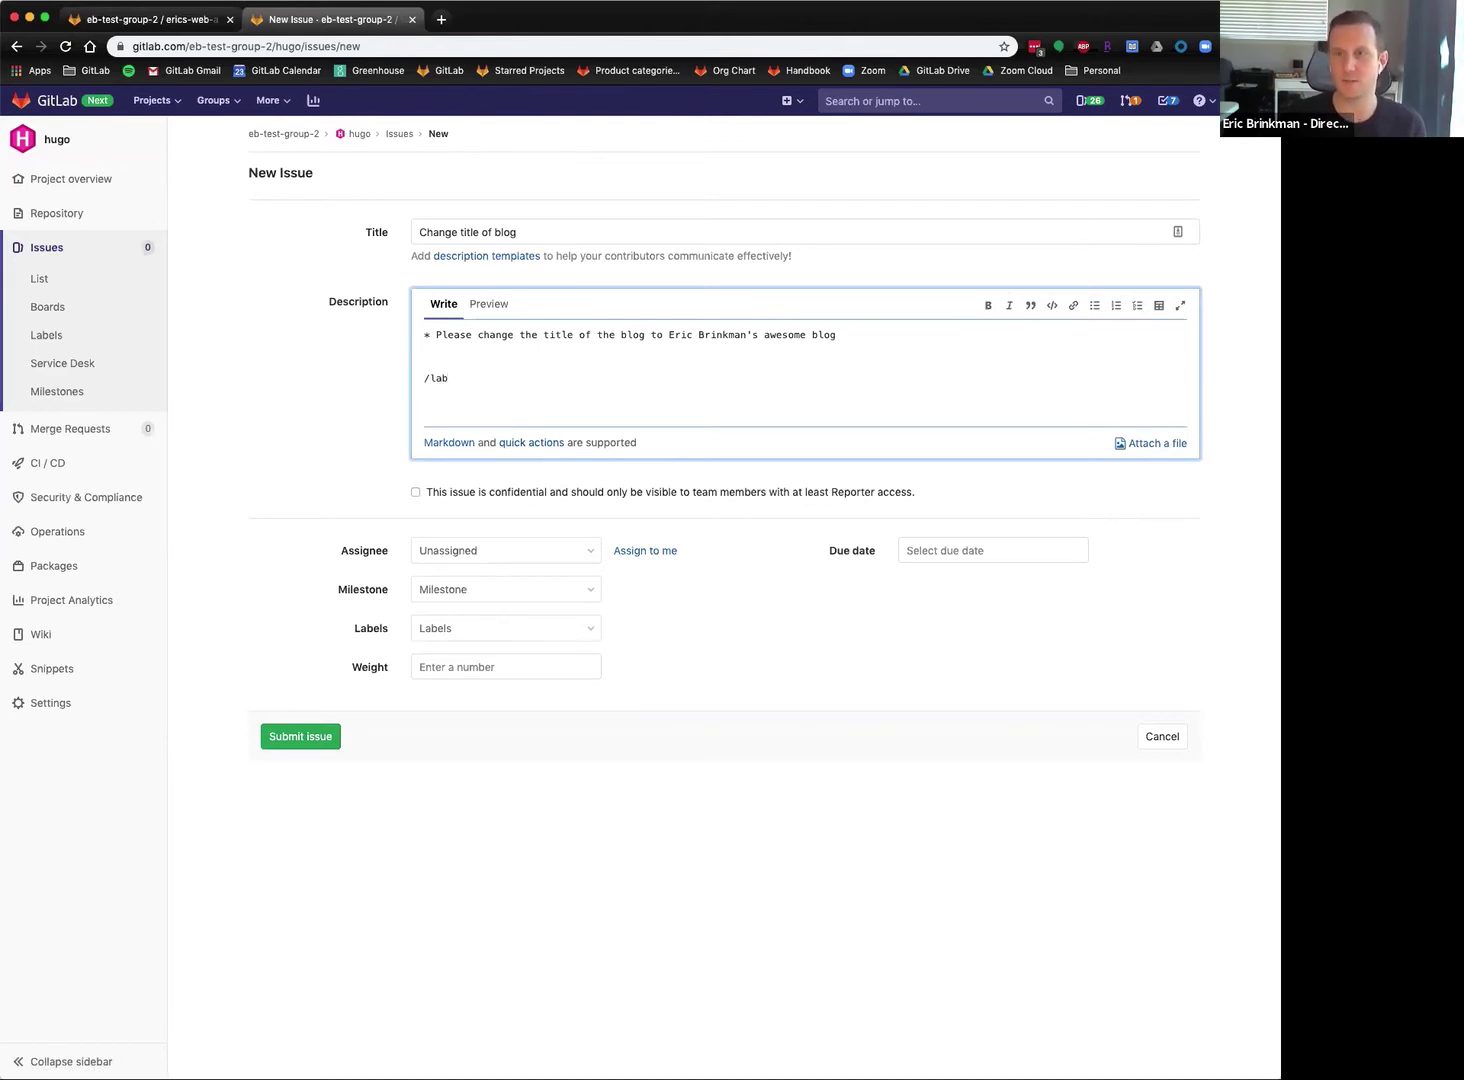
key("BackSpace")
key("BackSpace")
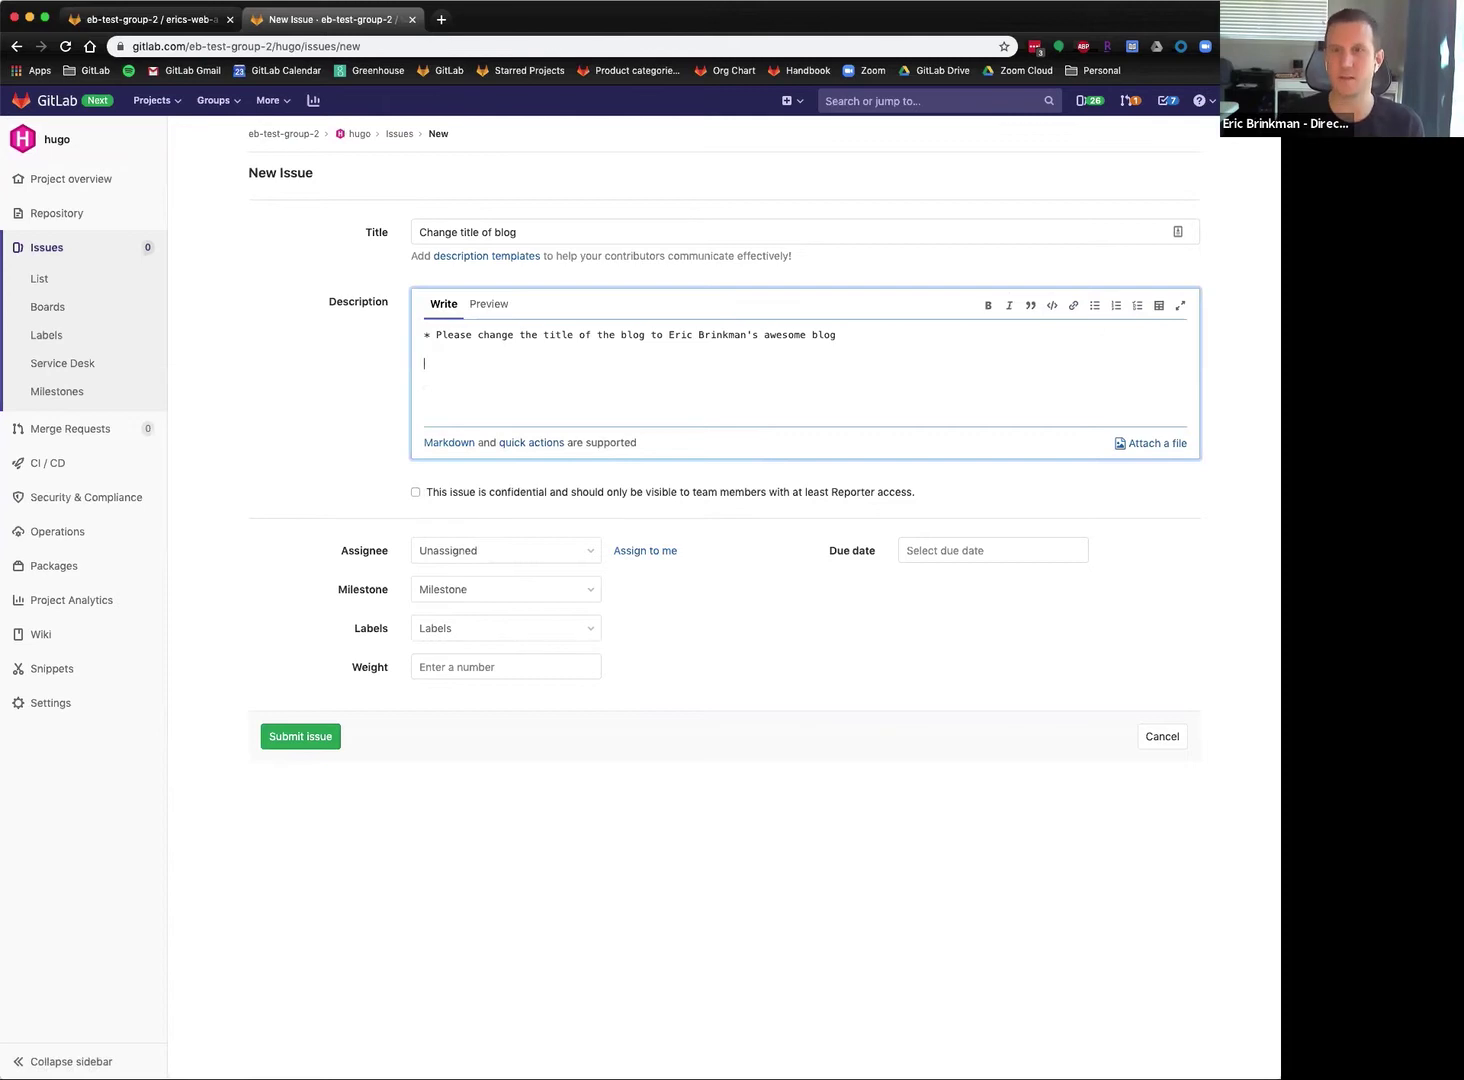
left_click(304, 519)
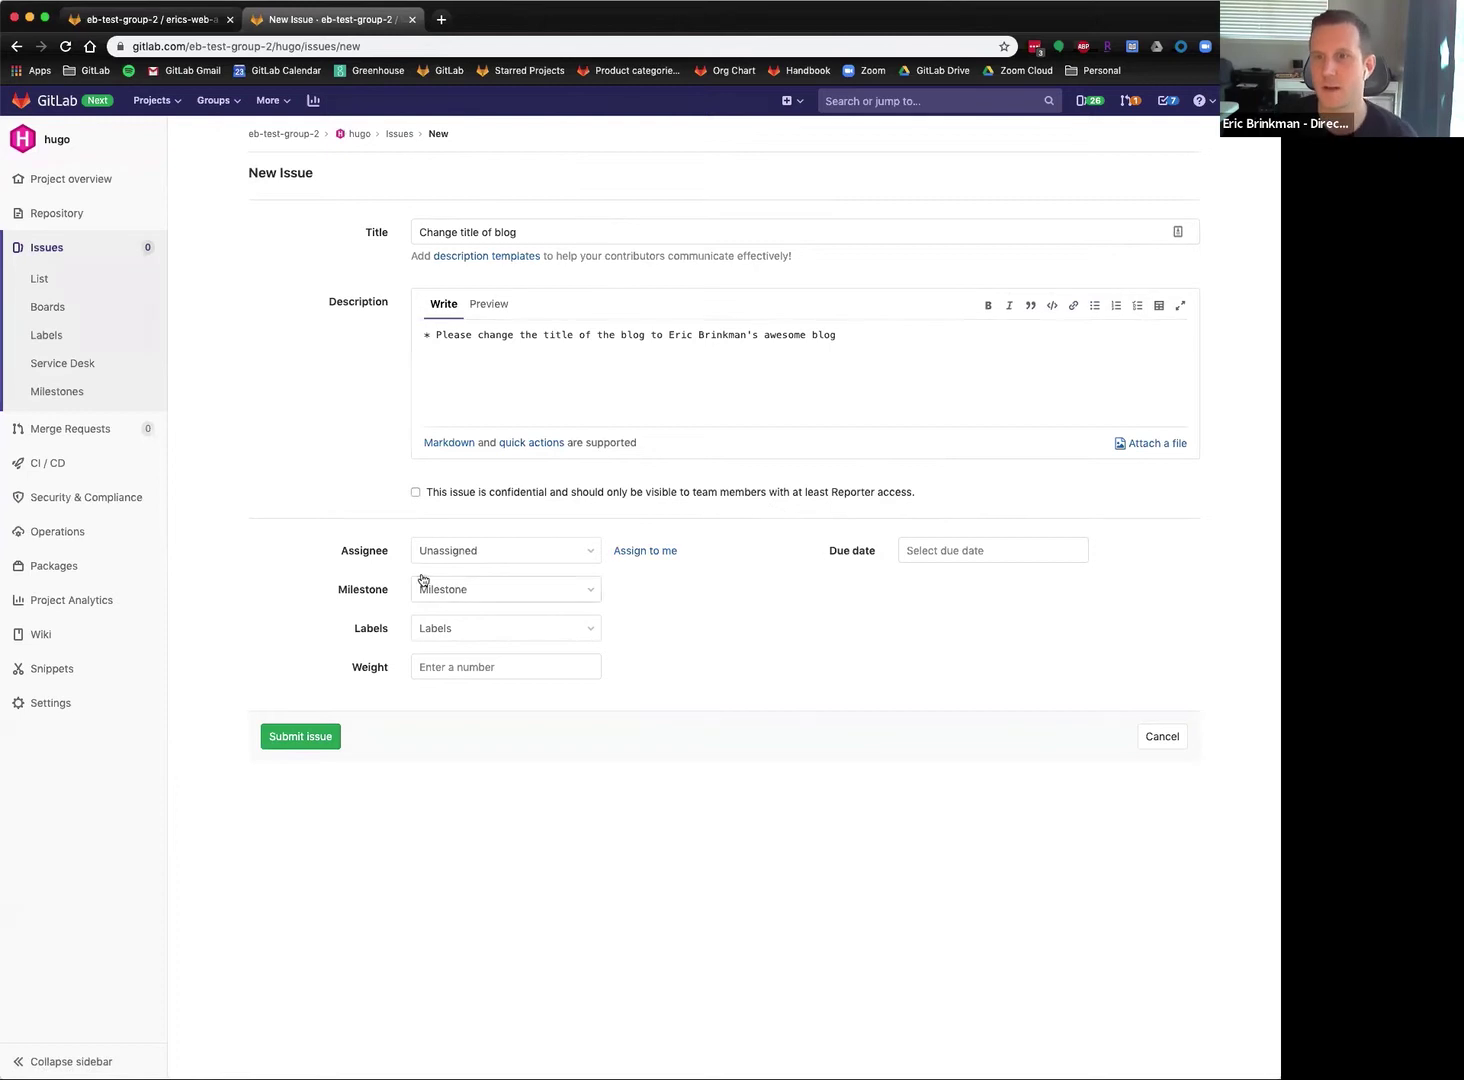
Assign the issue to yourself and submit it.
left_click(519, 556)
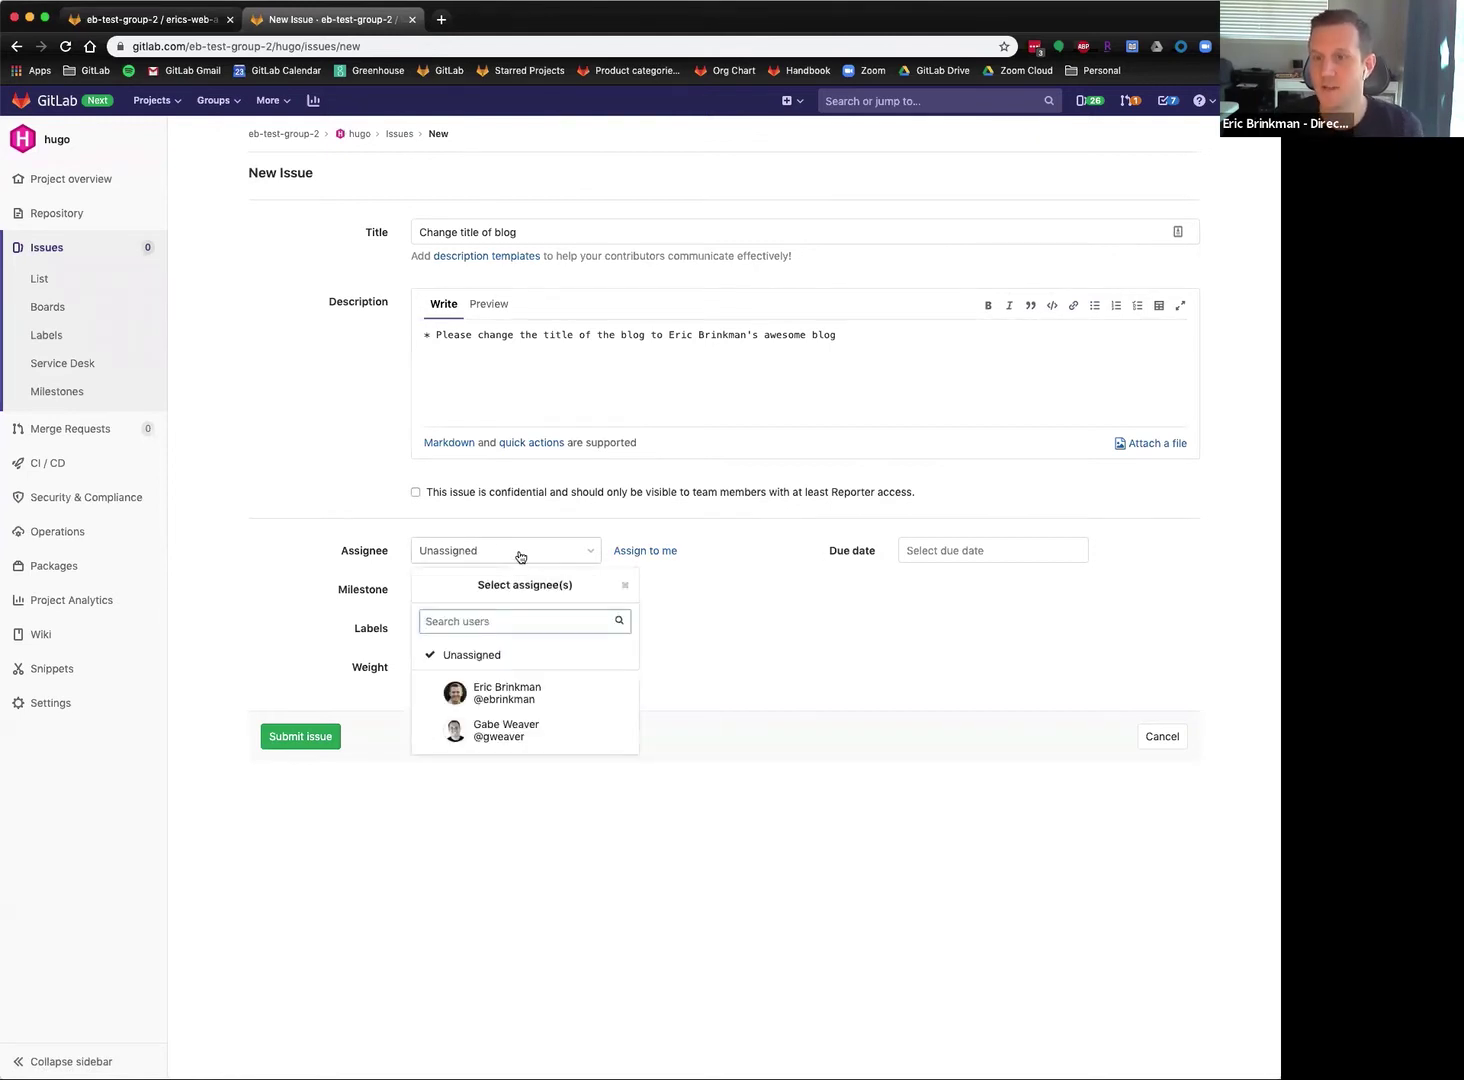
left_click(528, 701)
left_click(528, 701)
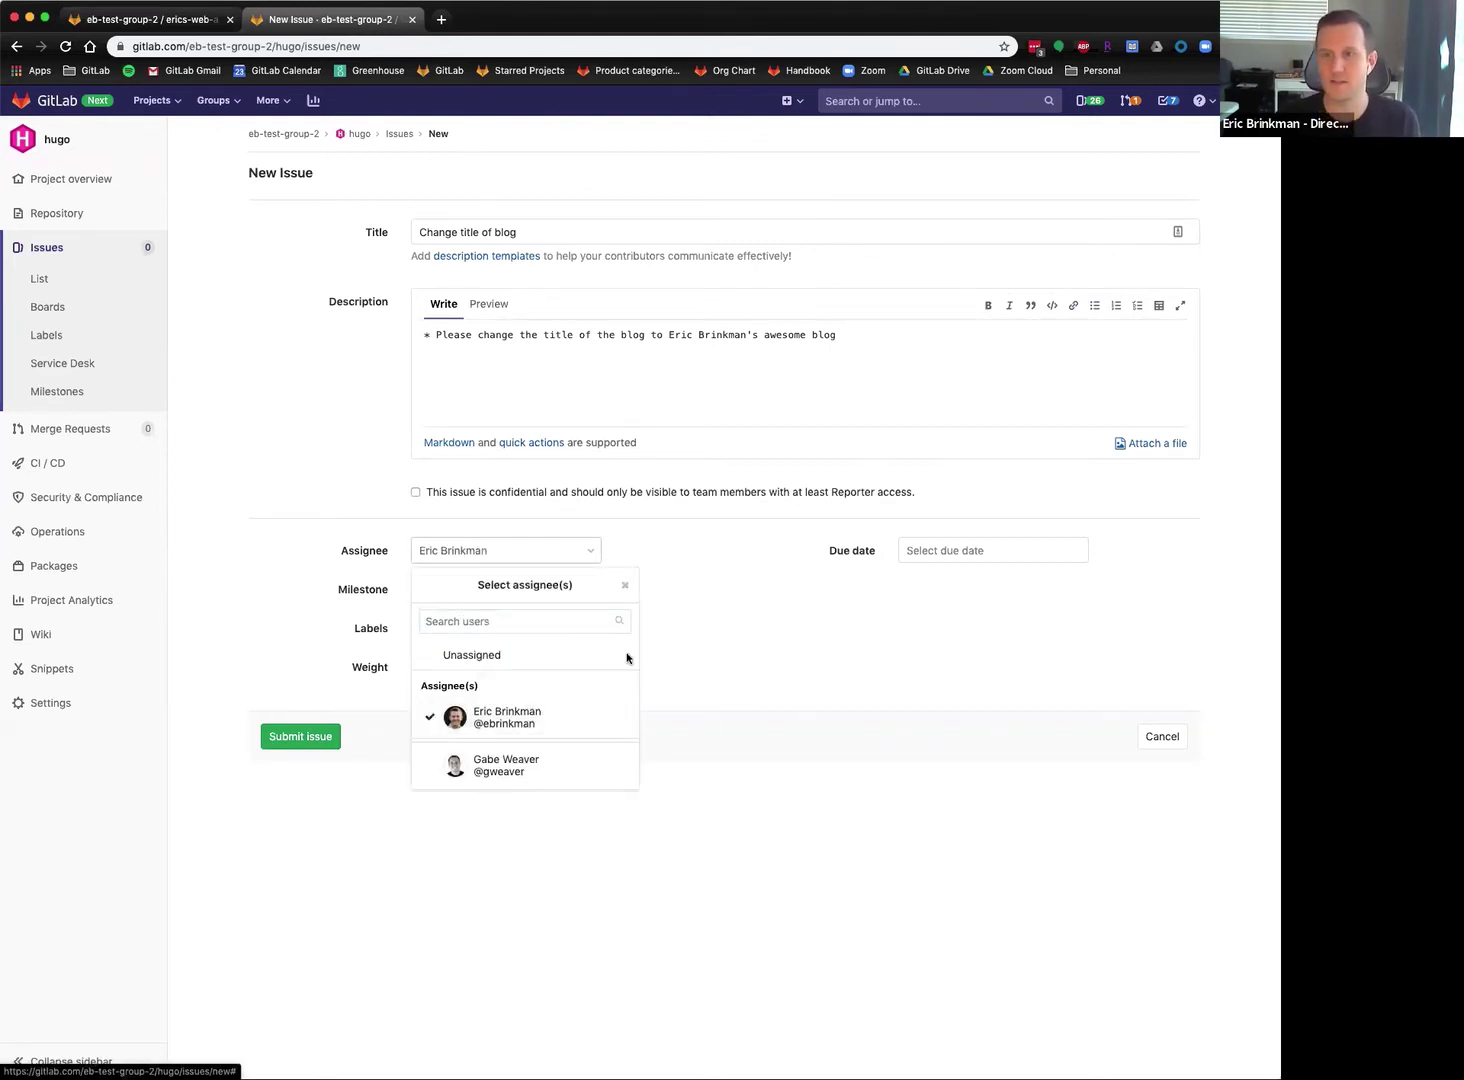
left_click(760, 656)
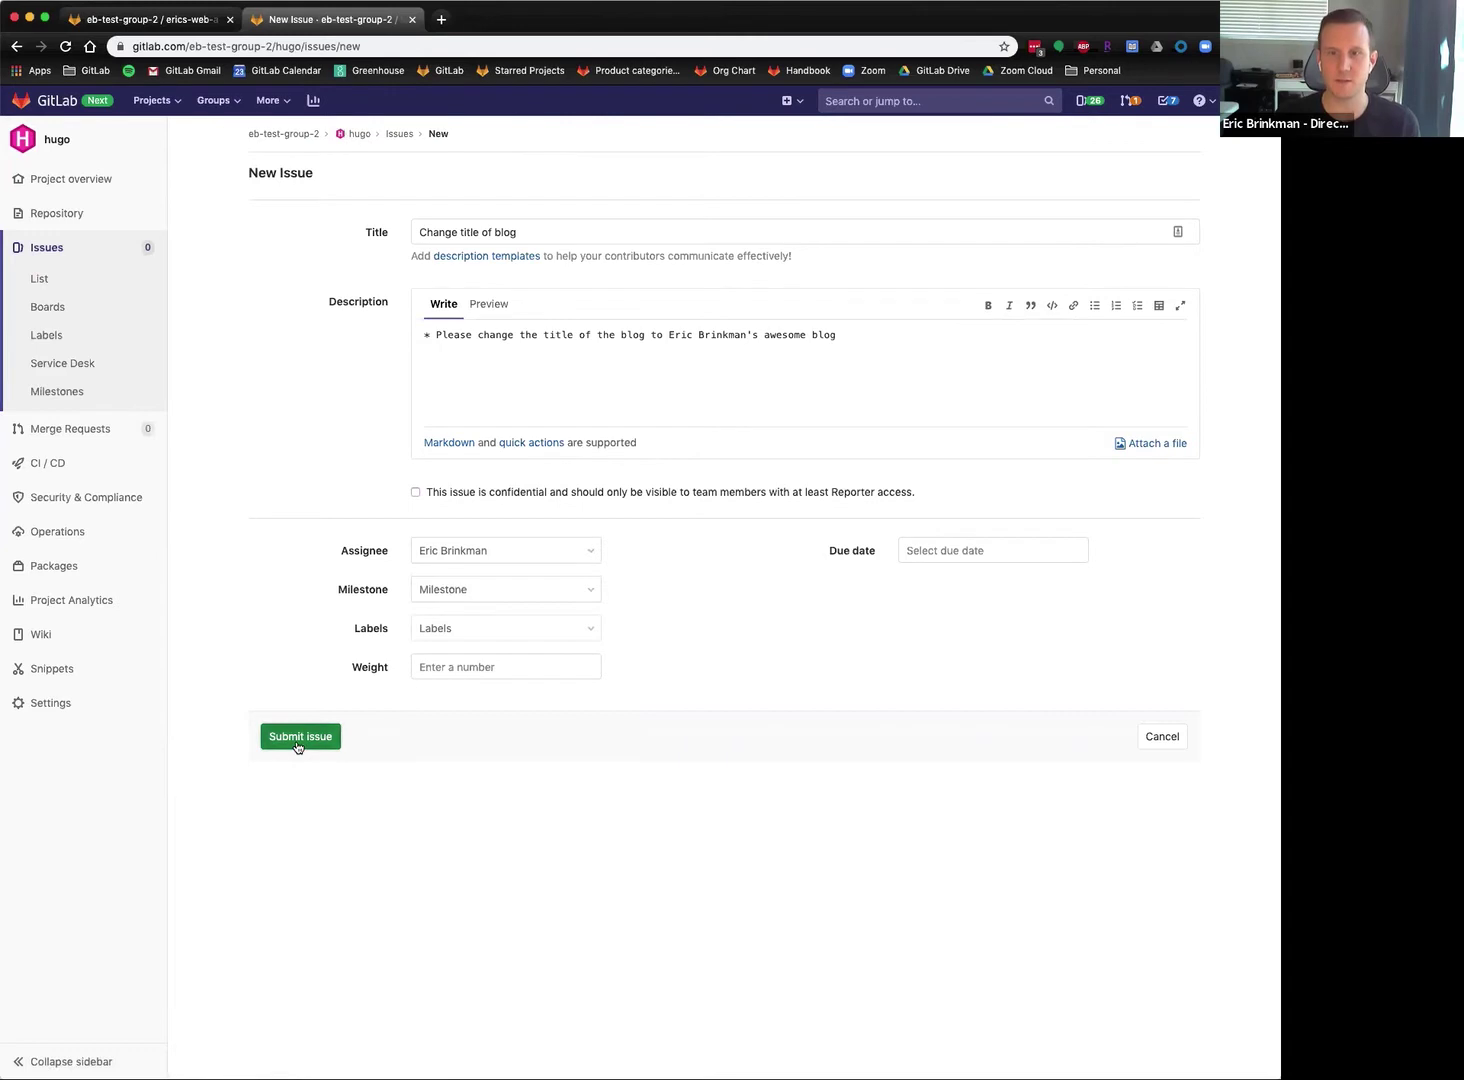
left_click(299, 745)
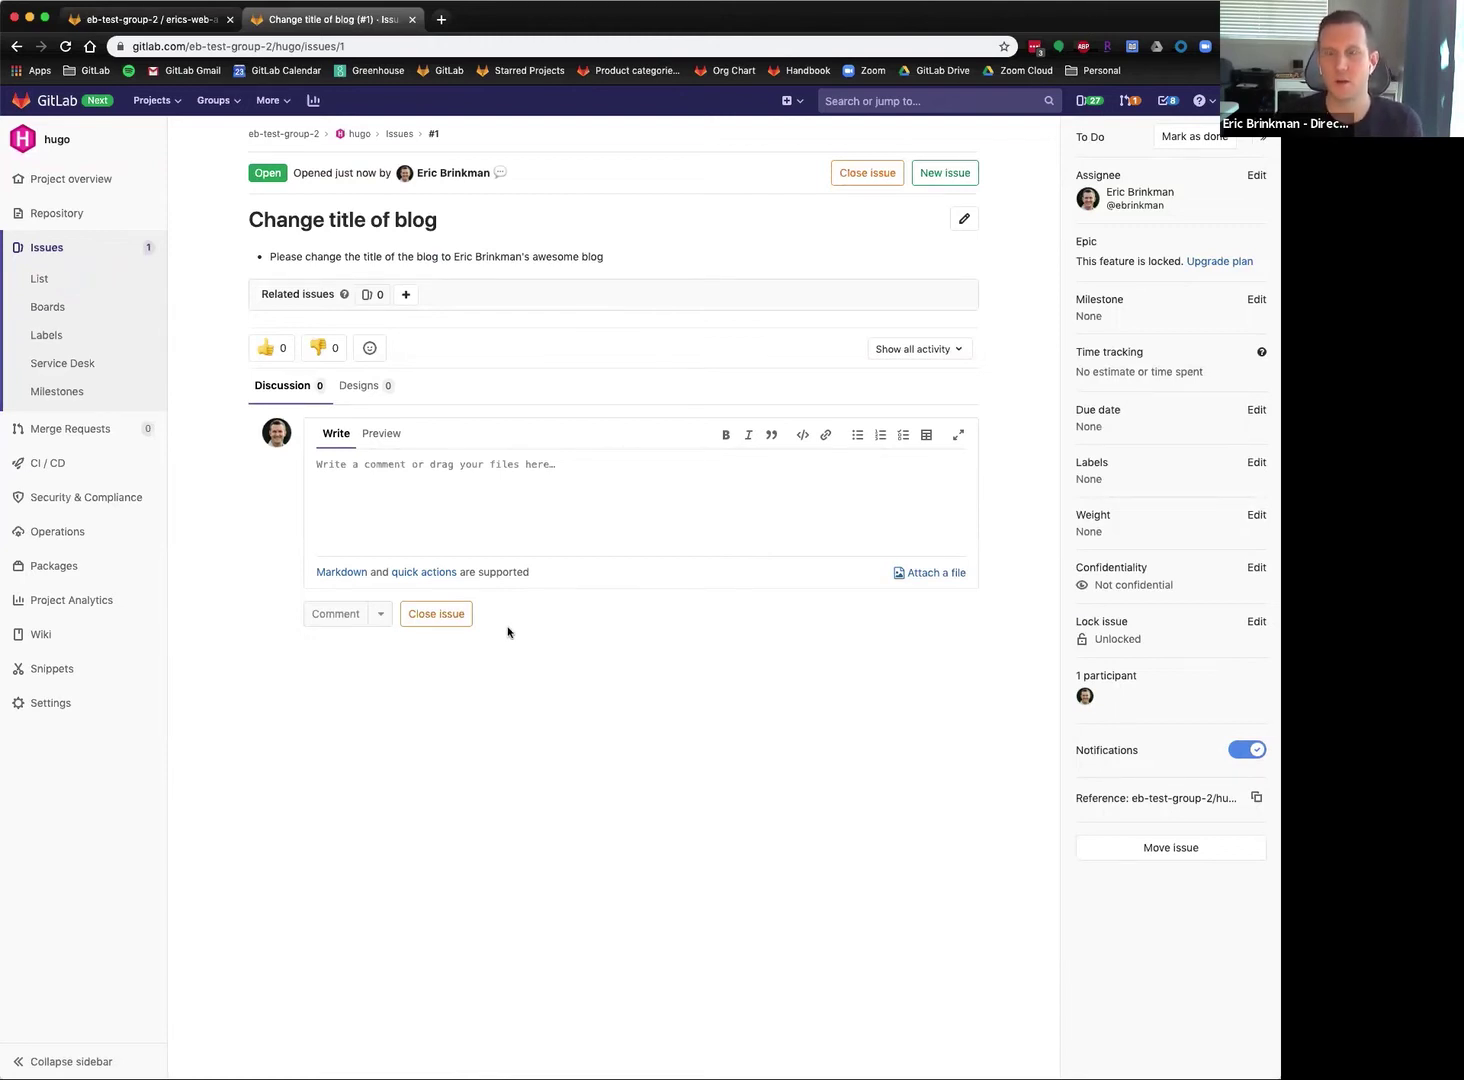
Thumbs-up the issue and post a comment mentioning the teammate: 'would you mind helping me with this?'.
left_click(279, 349)
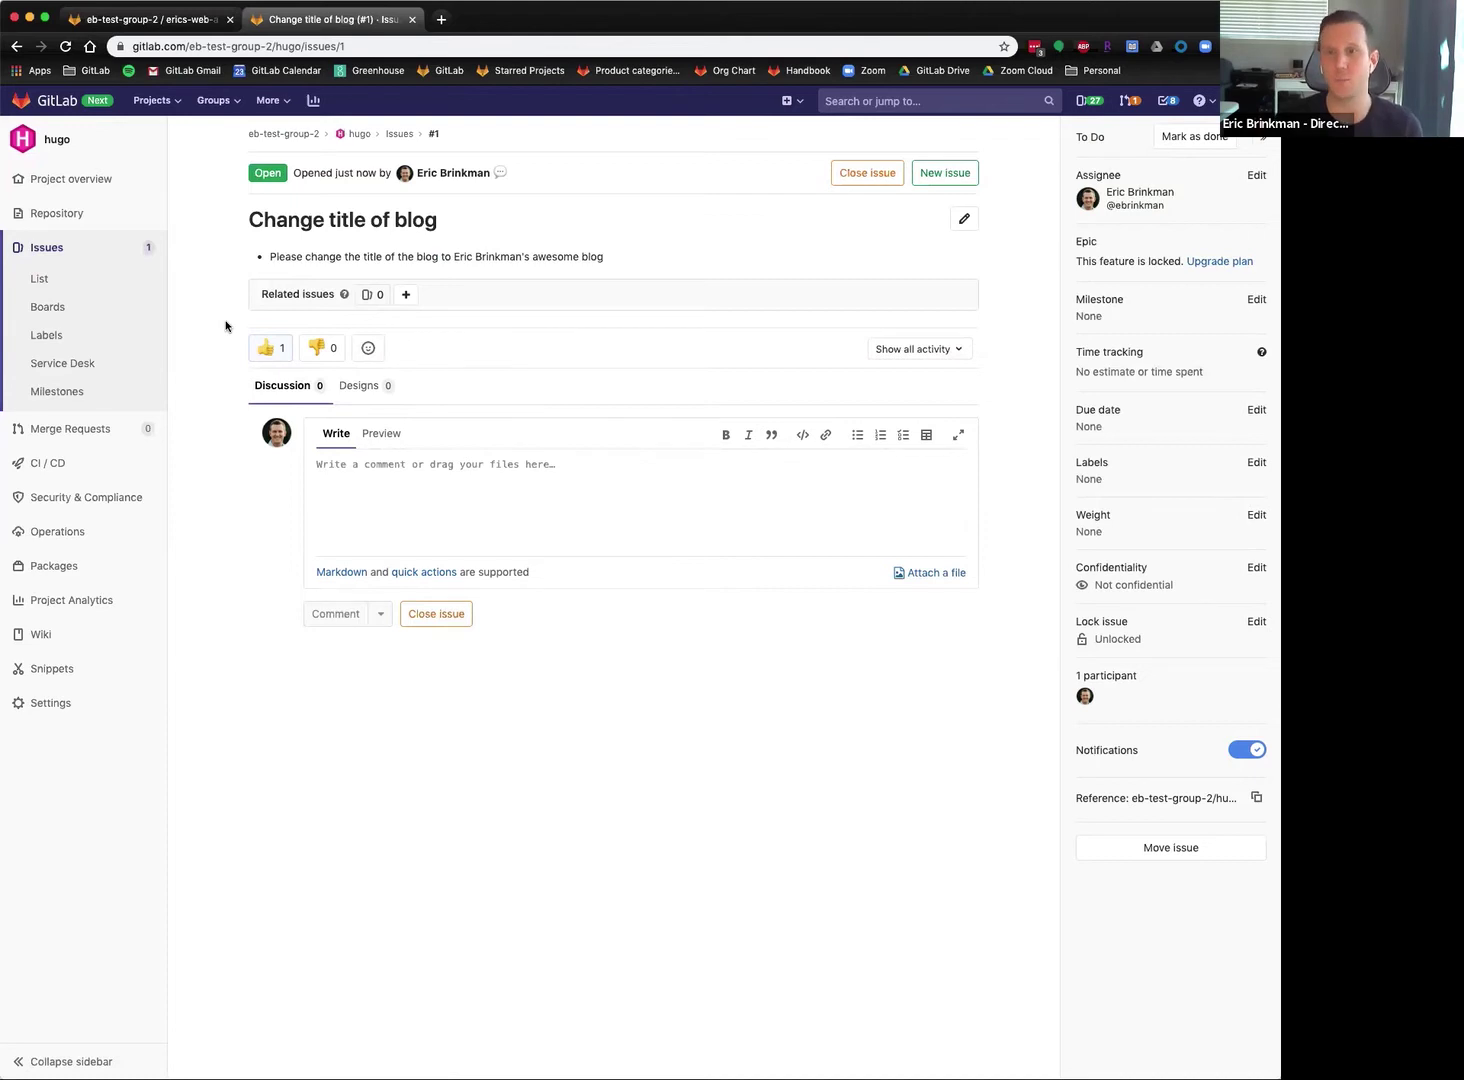
left_click(617, 481)
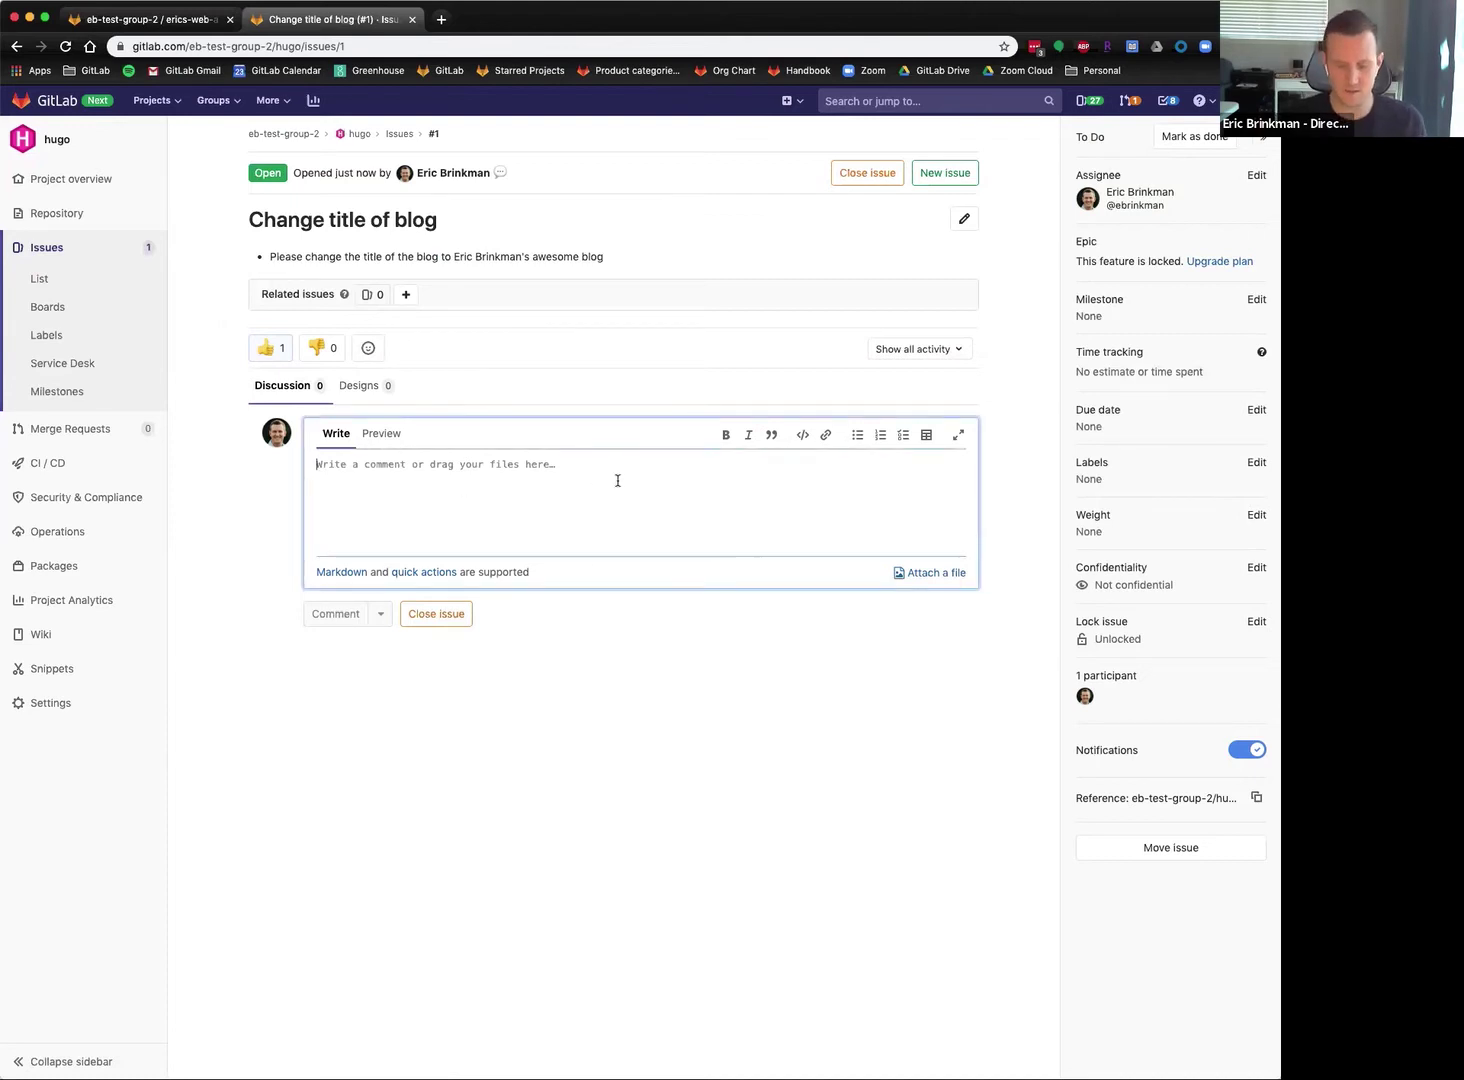
type("H")
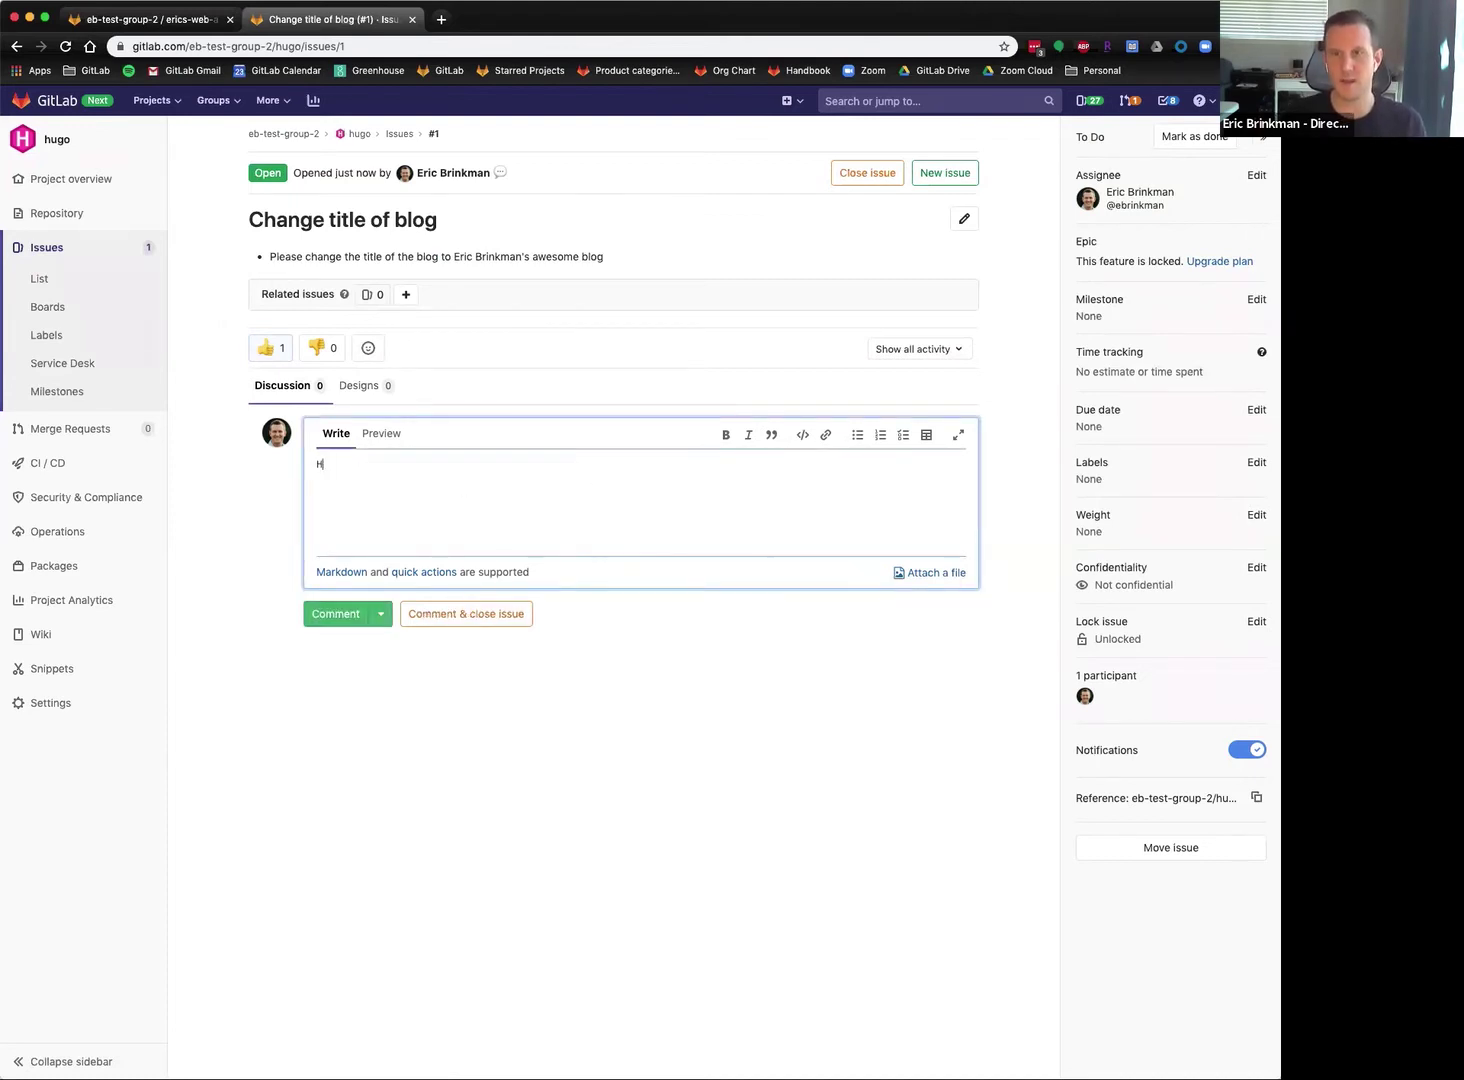
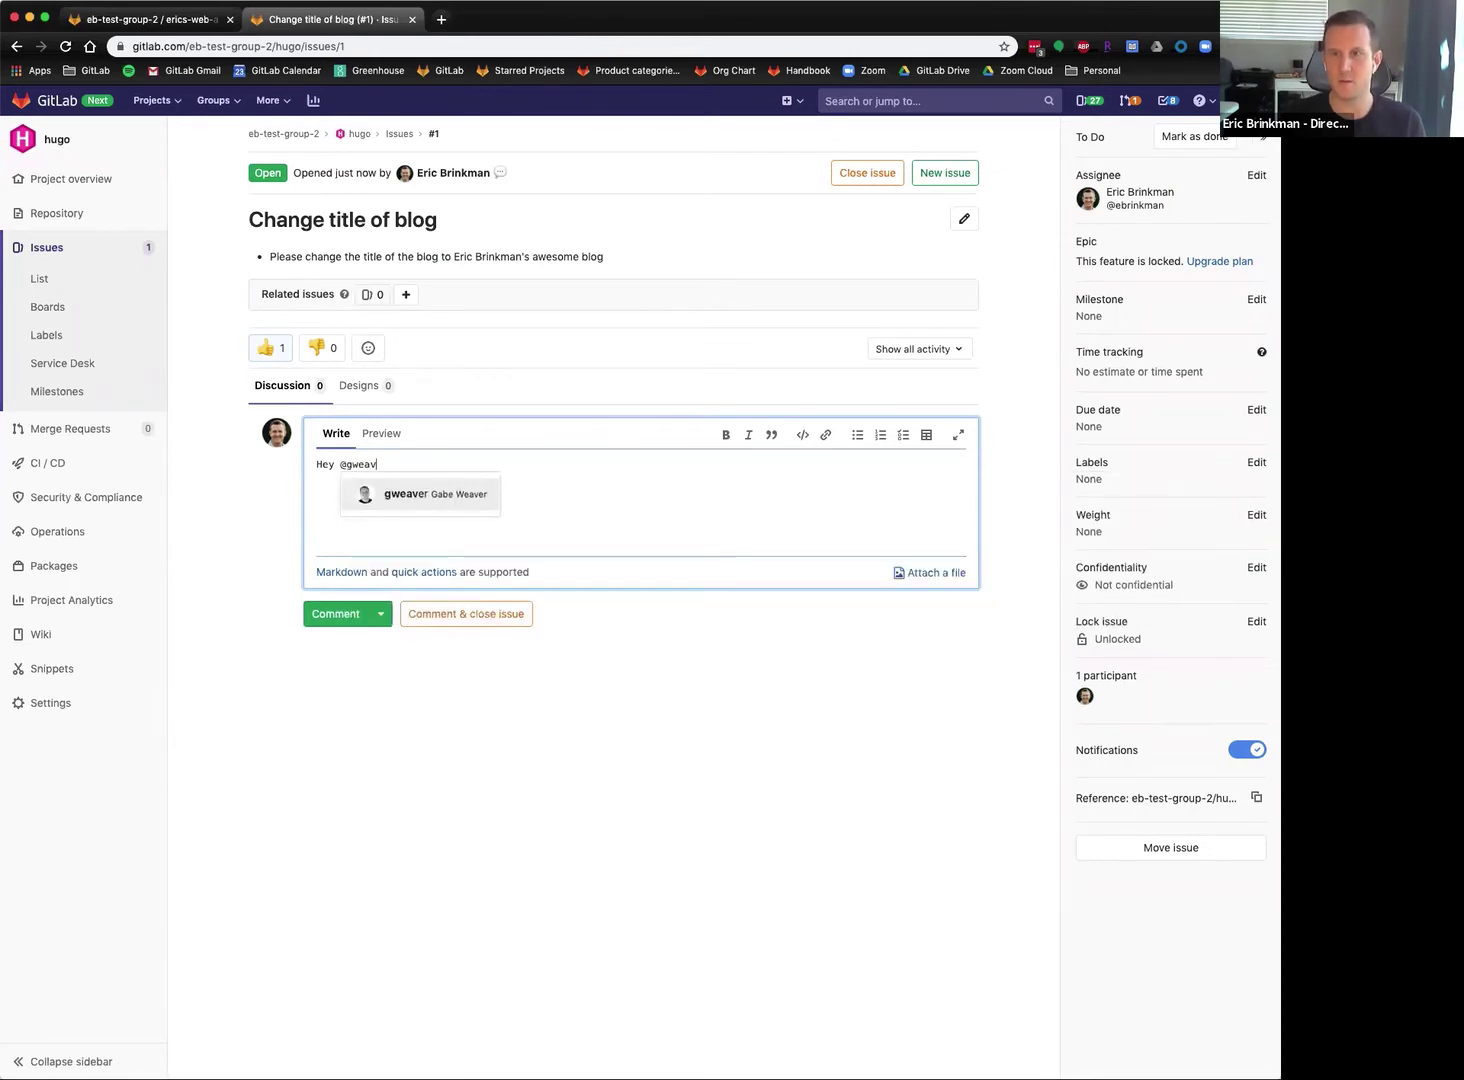
key("Return")
type("would you mind helping me with this?")
left_click(335, 613)
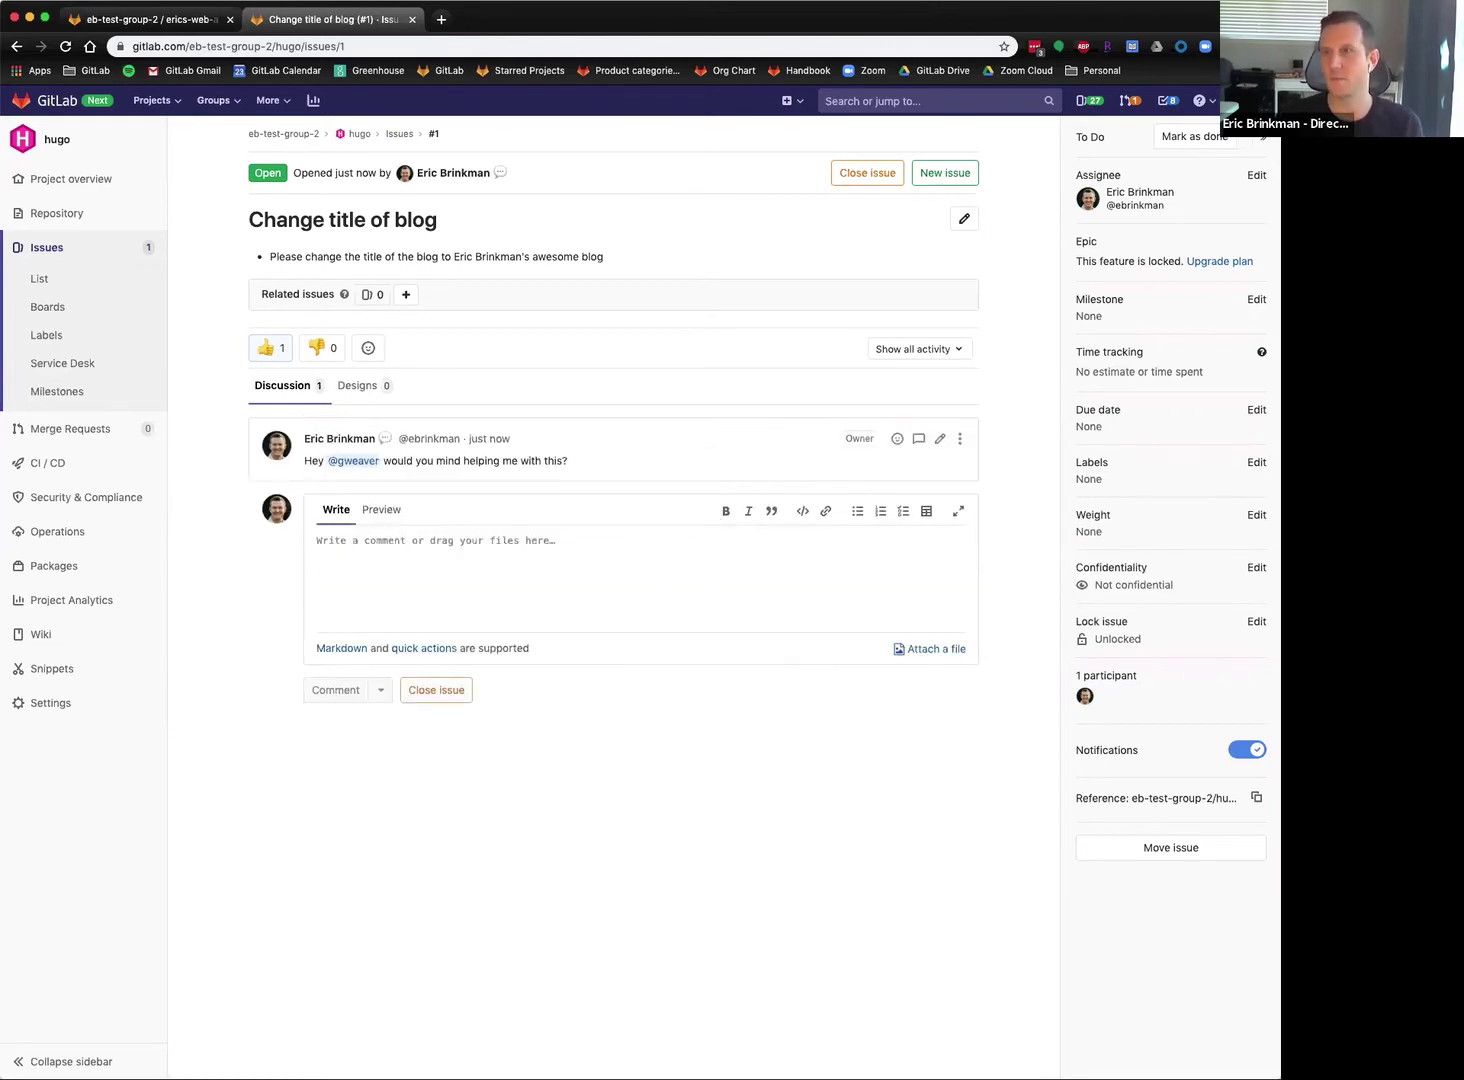
Add the teammate as a second assignee, then go to the project's Labels page.
left_click(1256, 176)
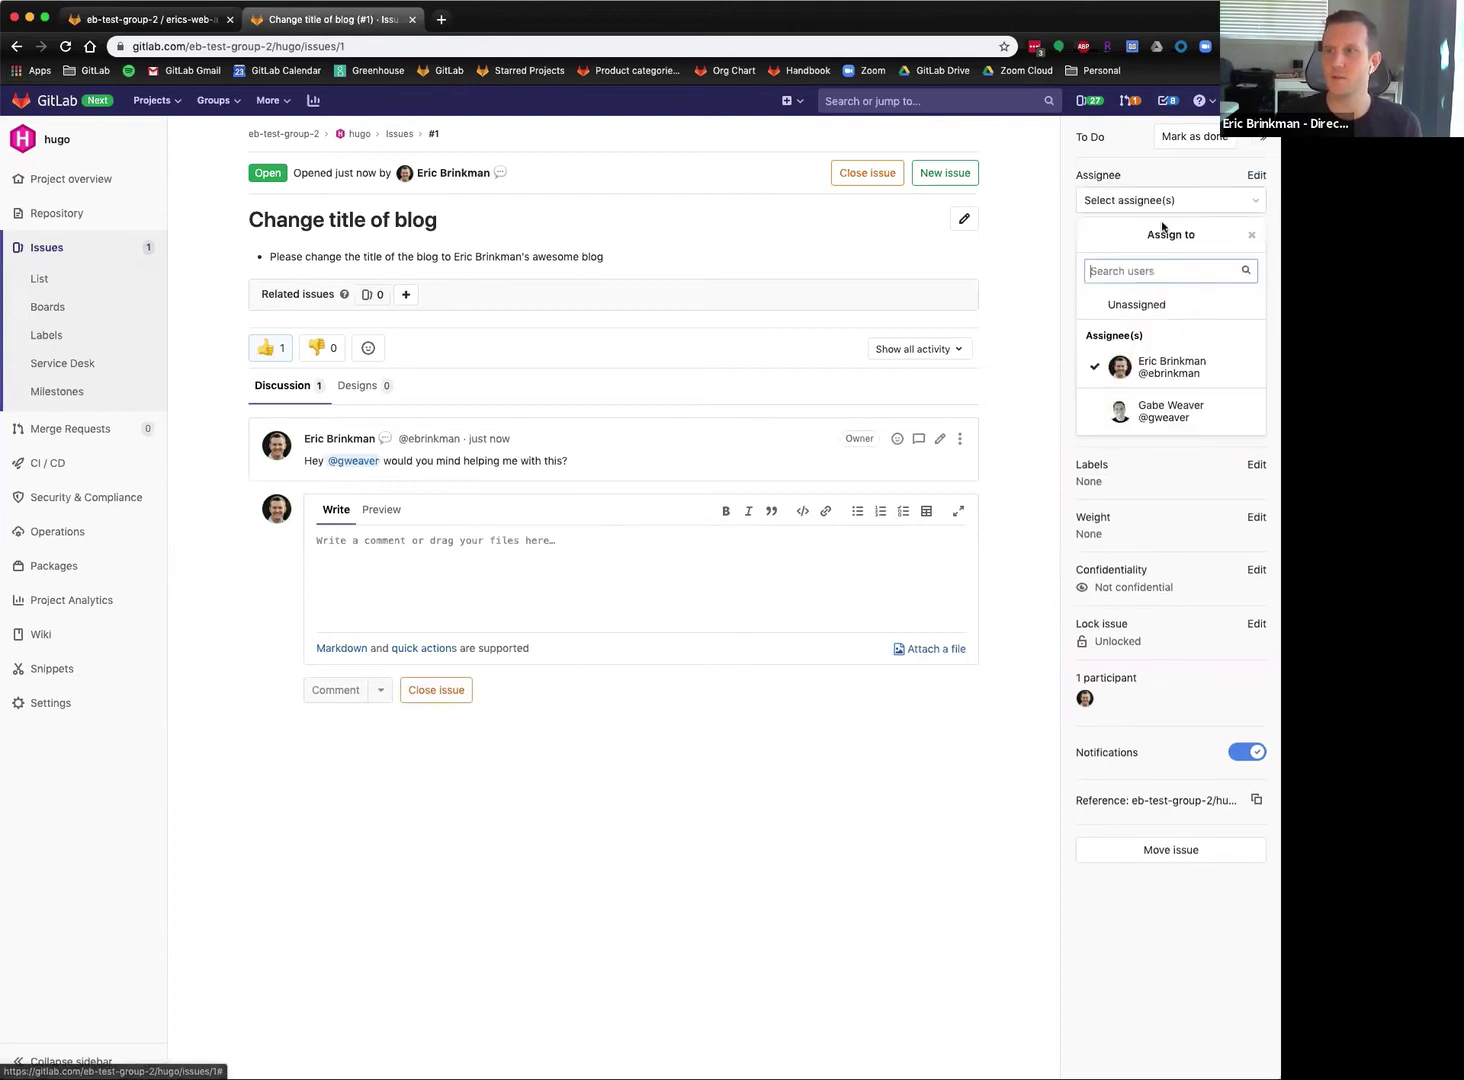
left_click(1157, 412)
left_click(1162, 210)
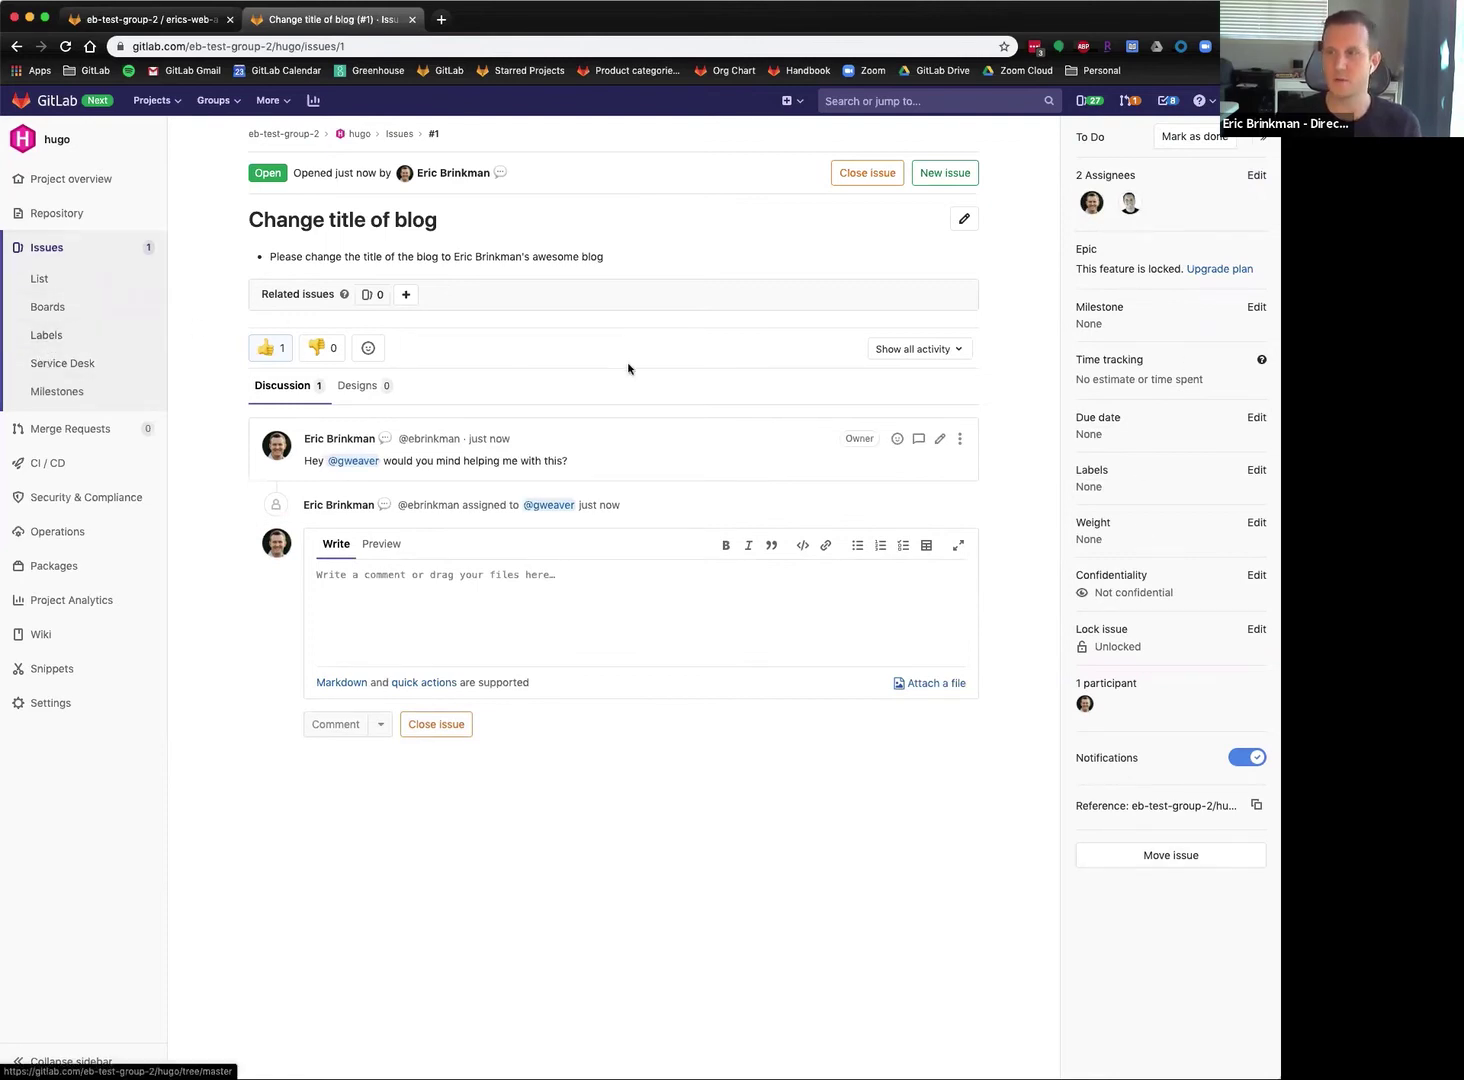
left_click(56, 337)
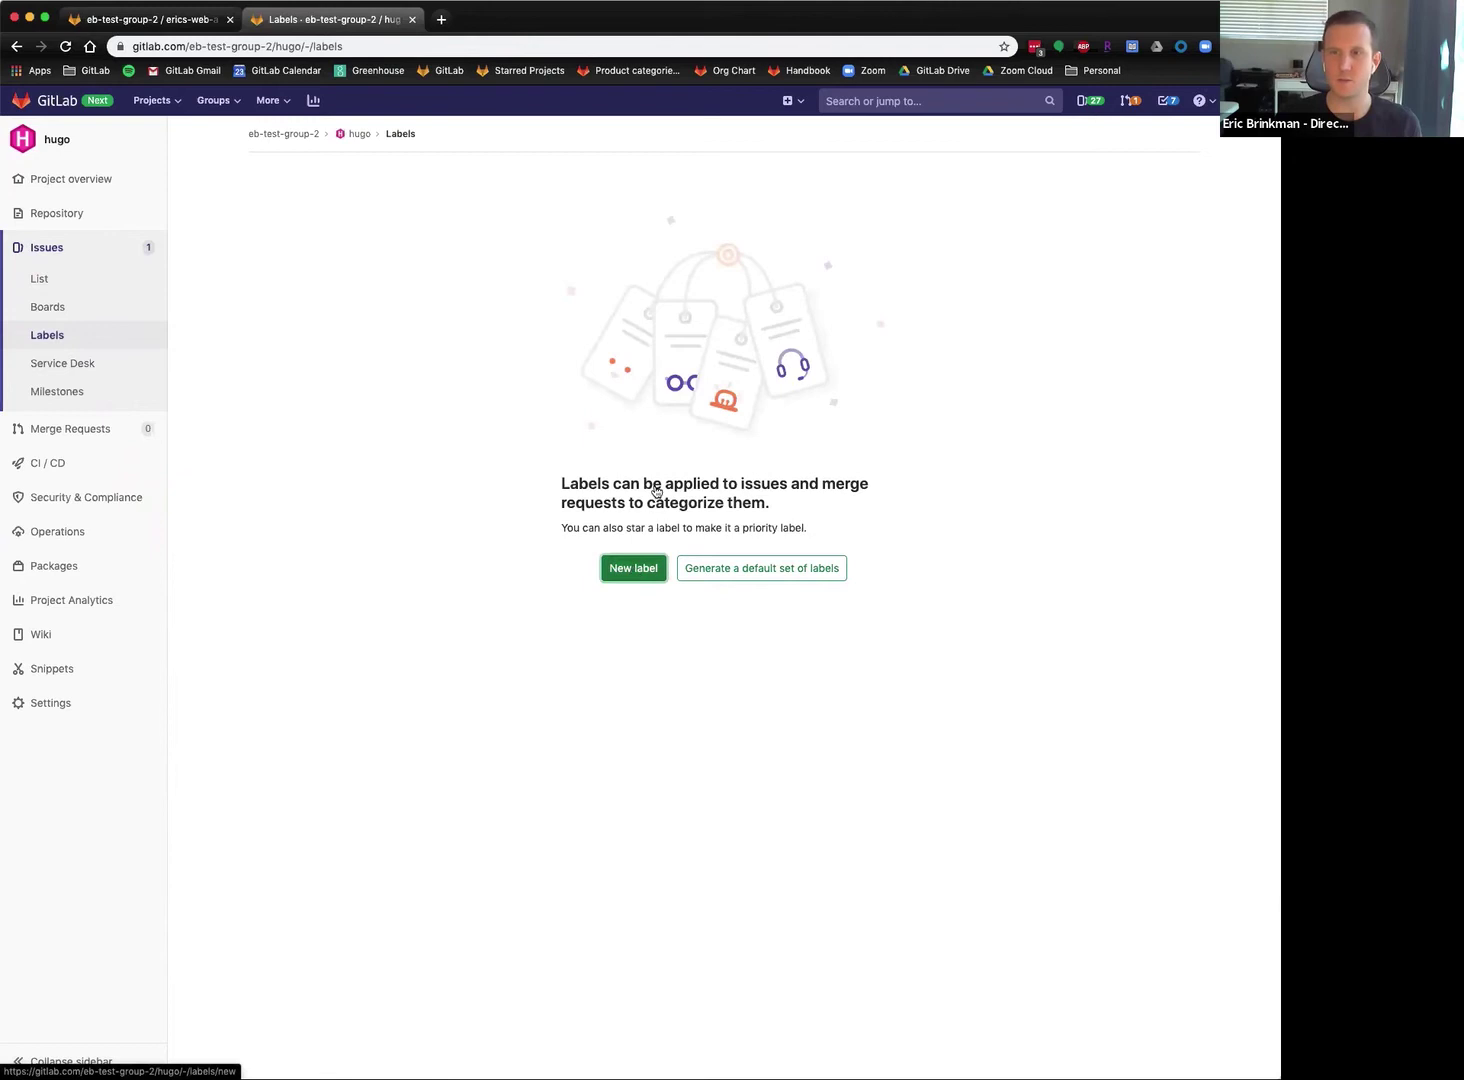
Create label 'feature' described 'This label is used for new features' and star it as prioritized.
left_click(634, 568)
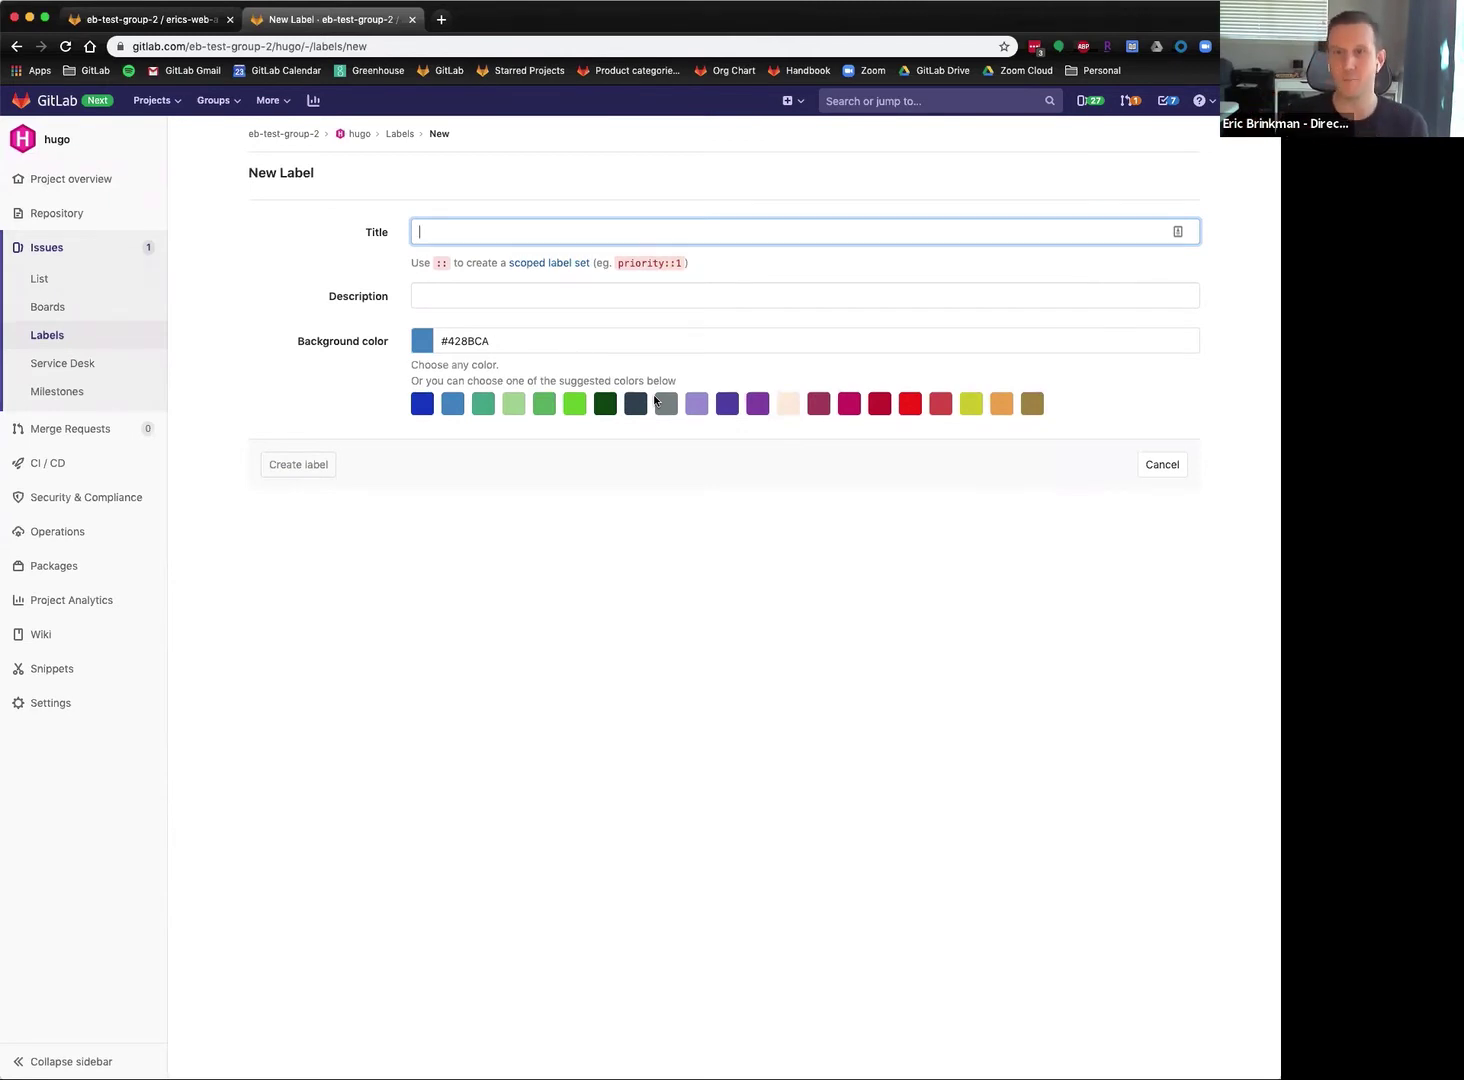
left_click(474, 232)
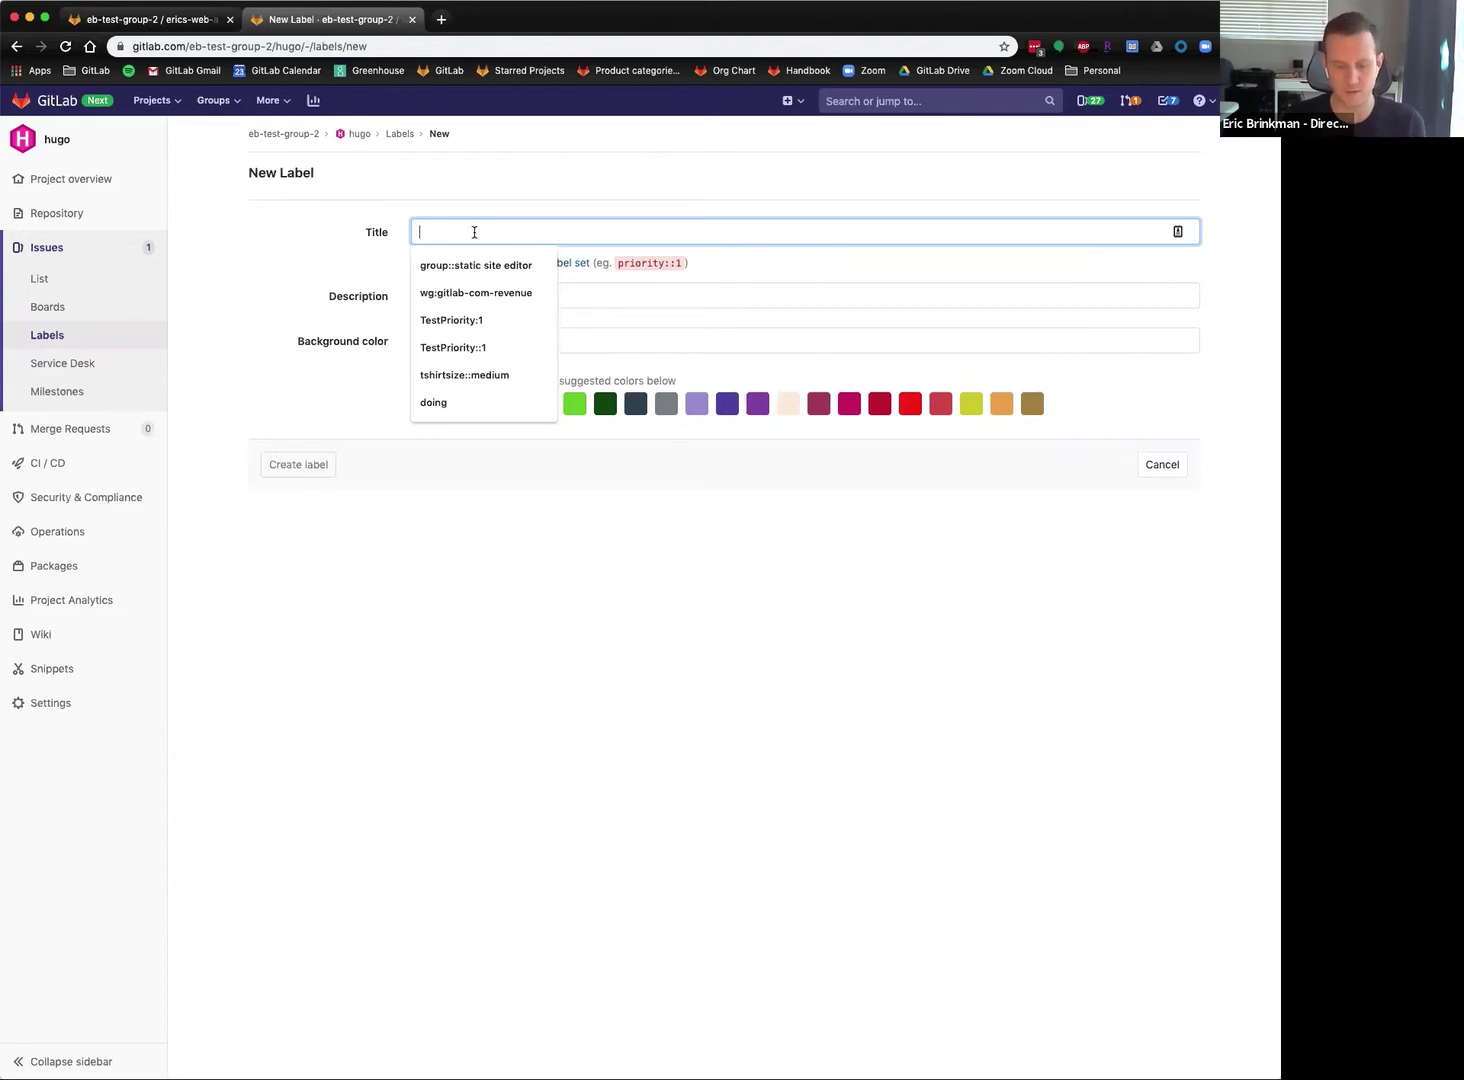
type("feature")
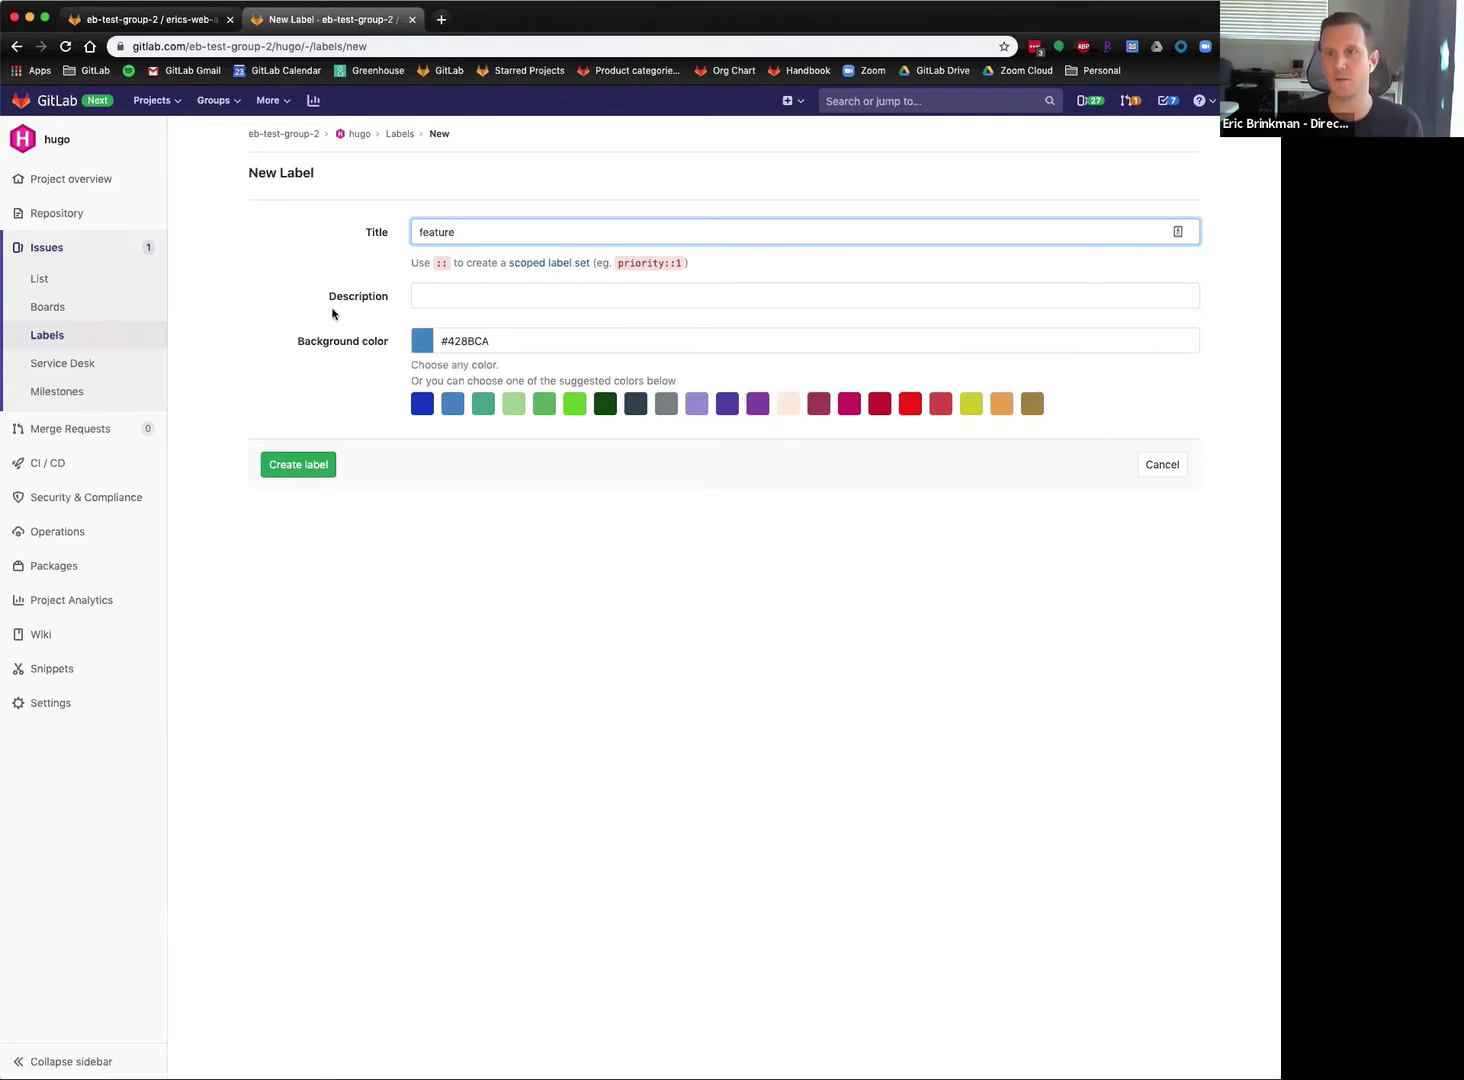
left_click(487, 295)
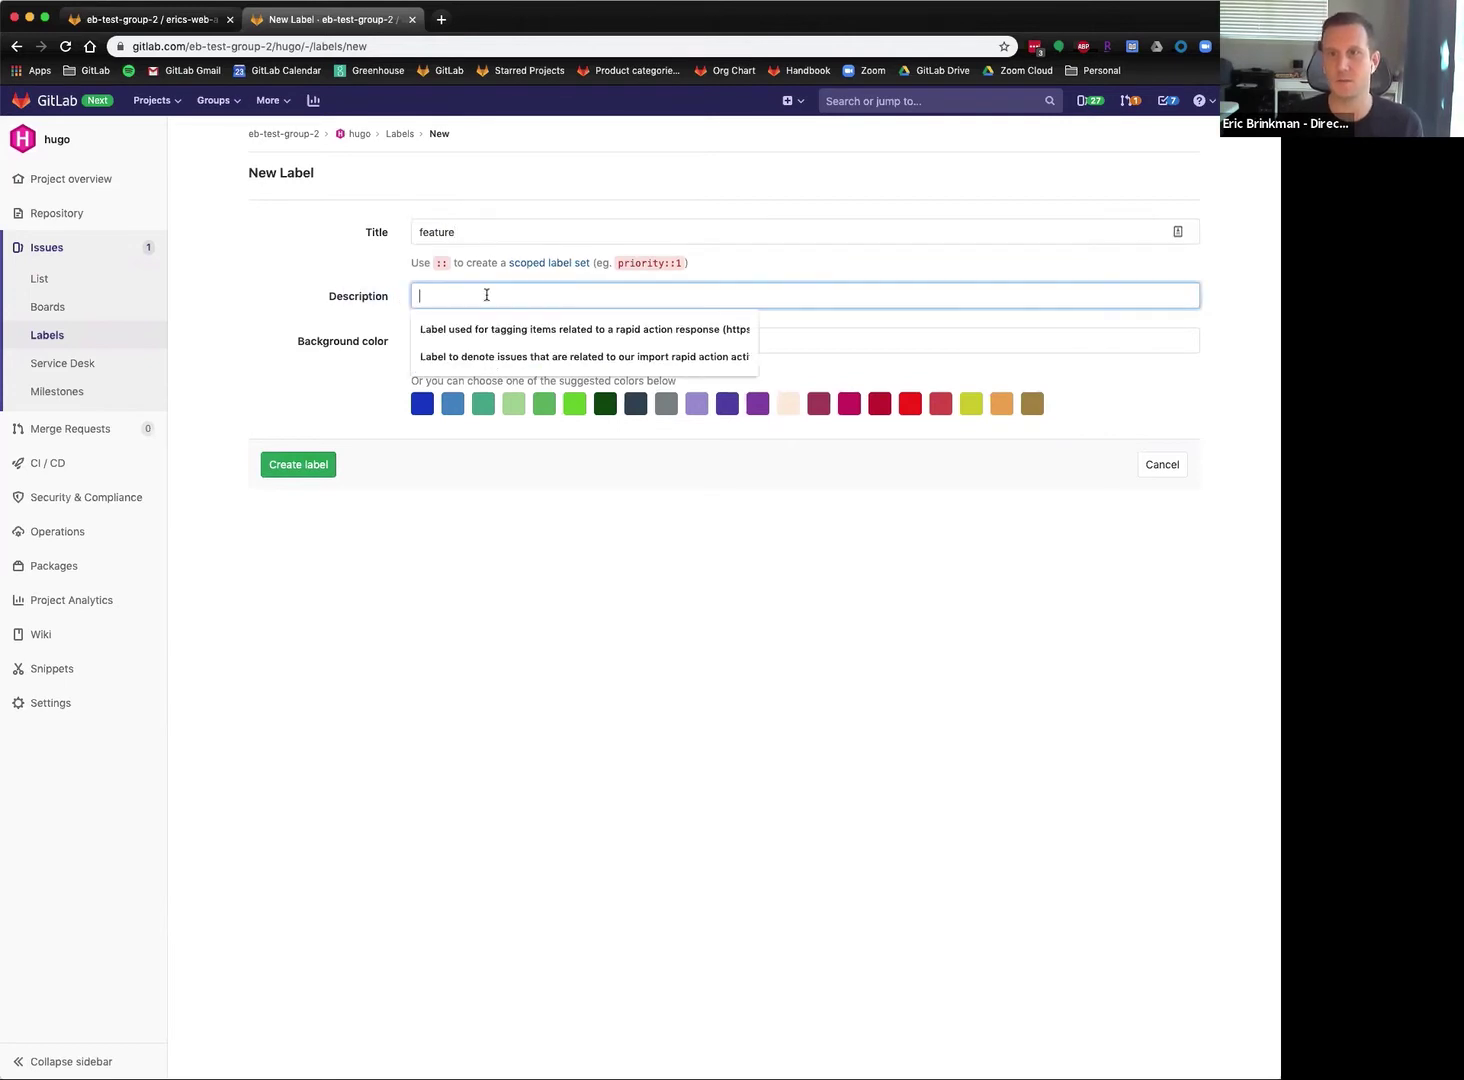
type("This label is used for new features")
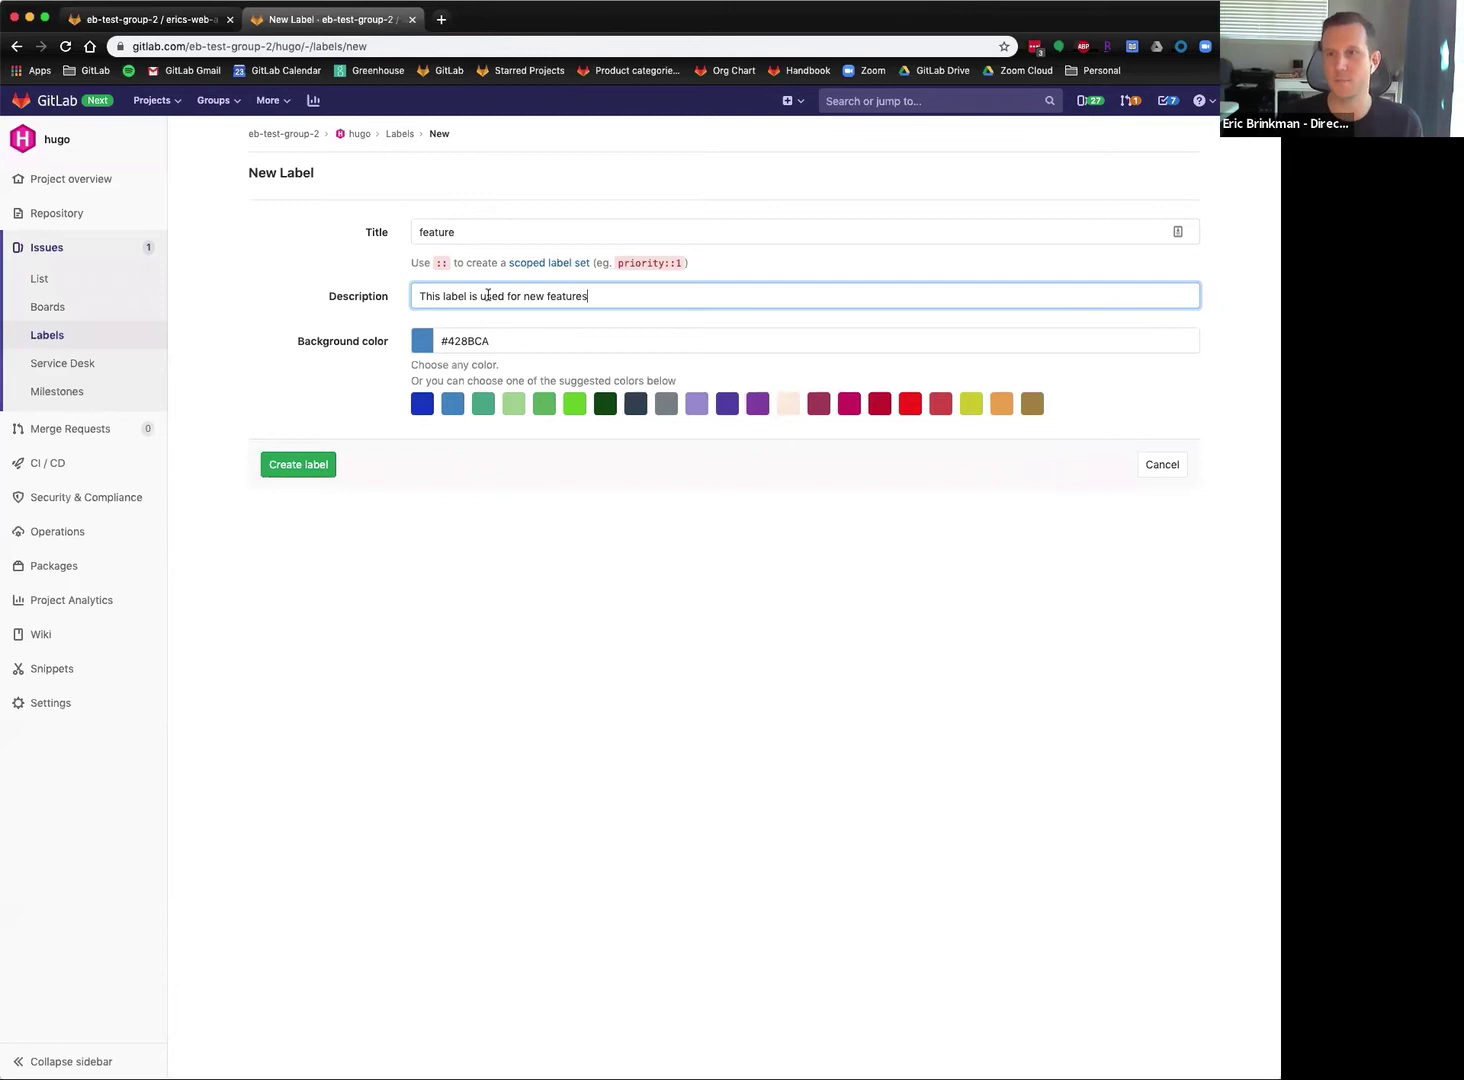
left_click(288, 466)
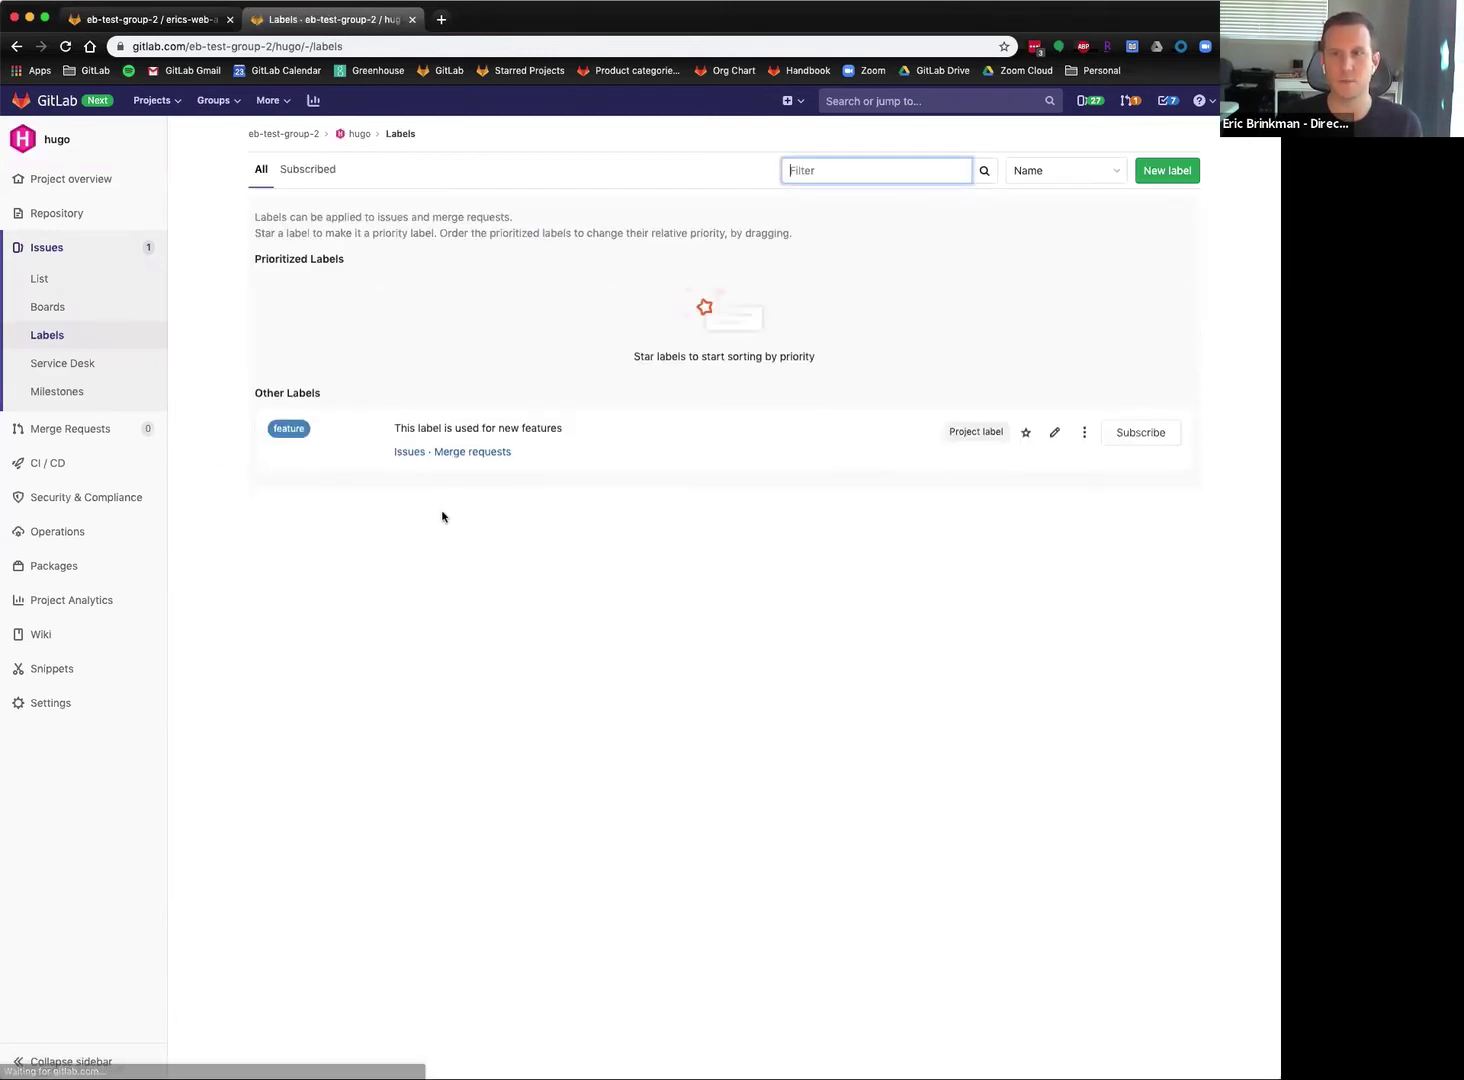
left_click(1025, 432)
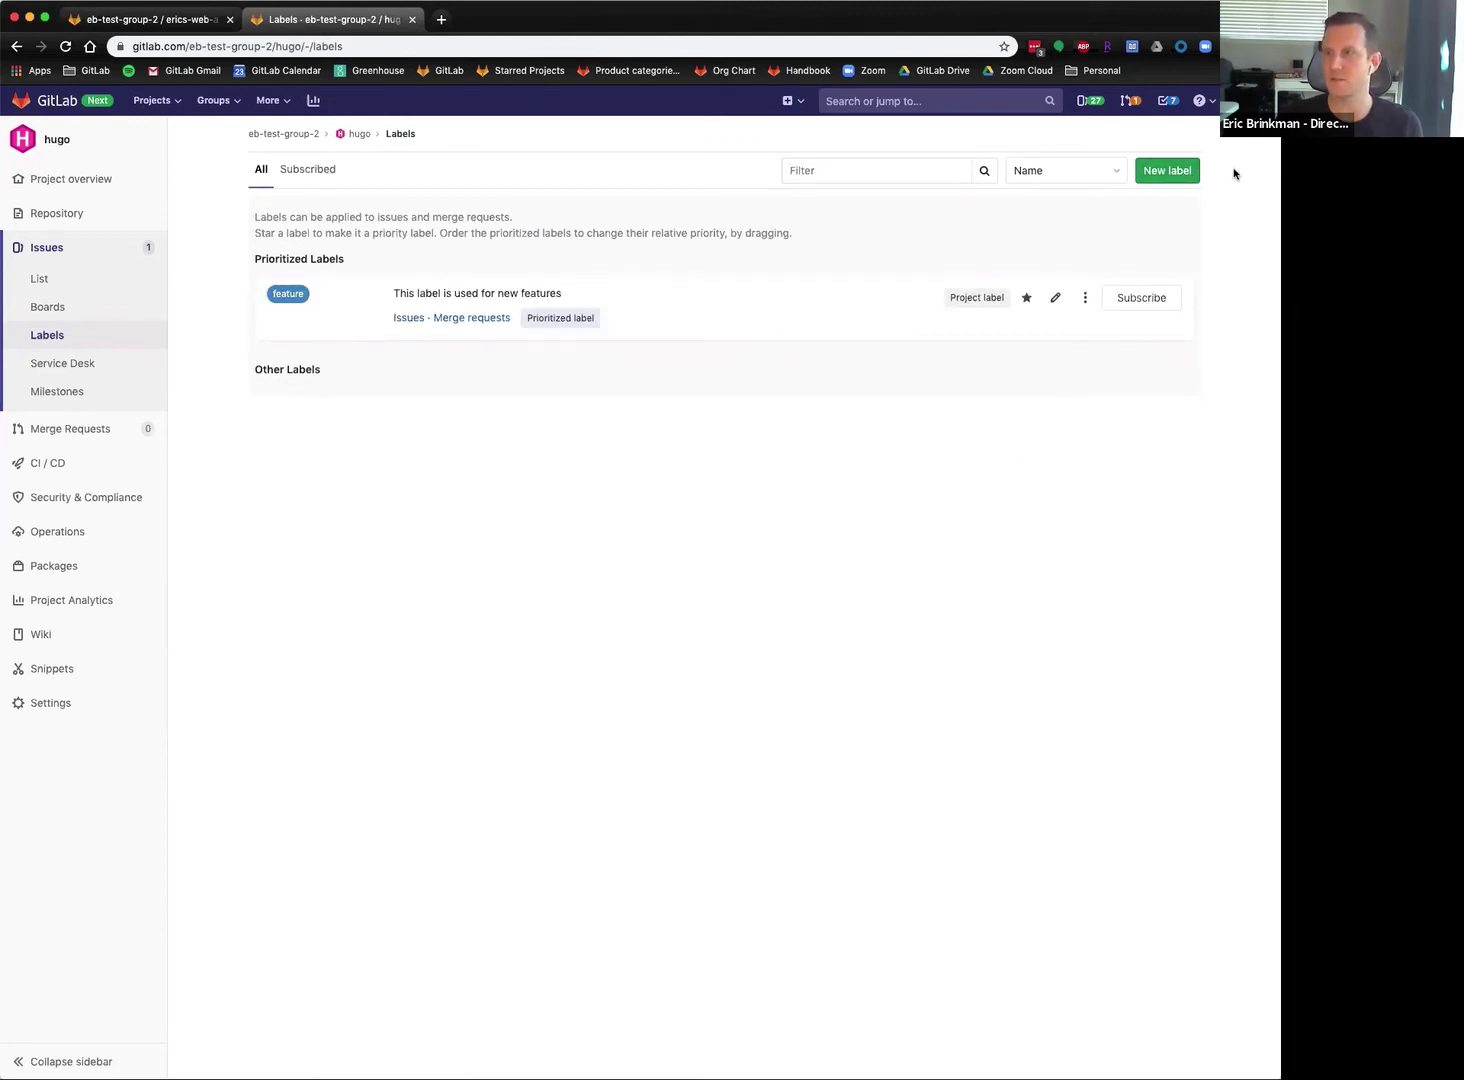
Create the scoped labels priority::1 and priority::2.
left_click(1172, 172)
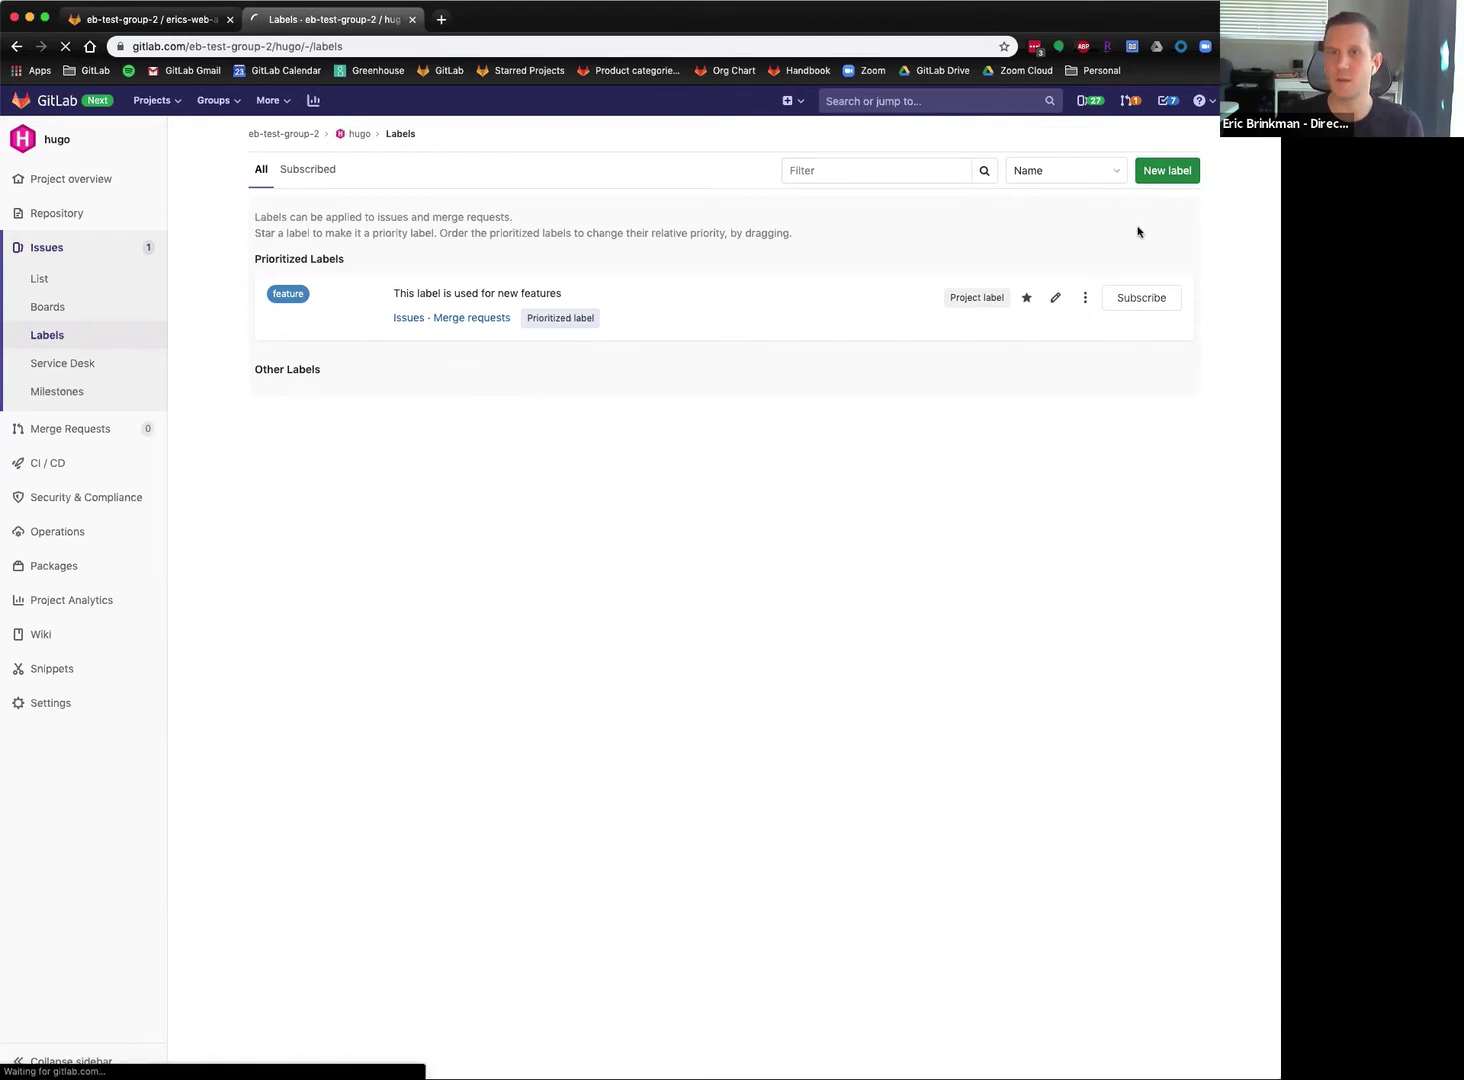
left_click(507, 233)
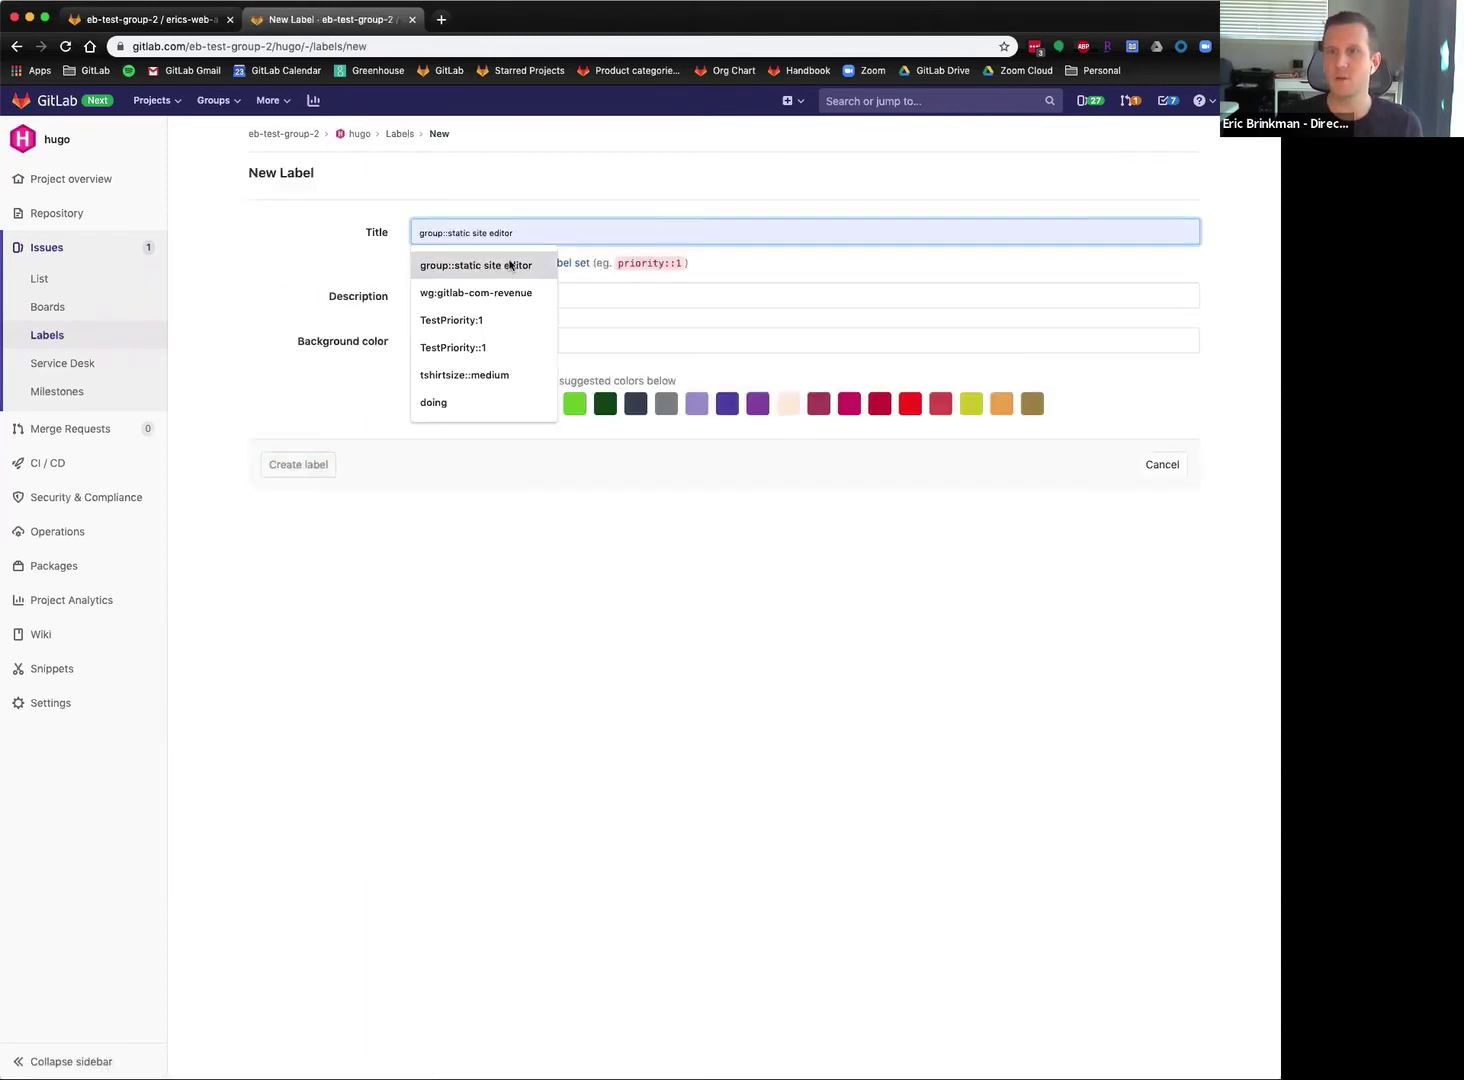
type("priority")
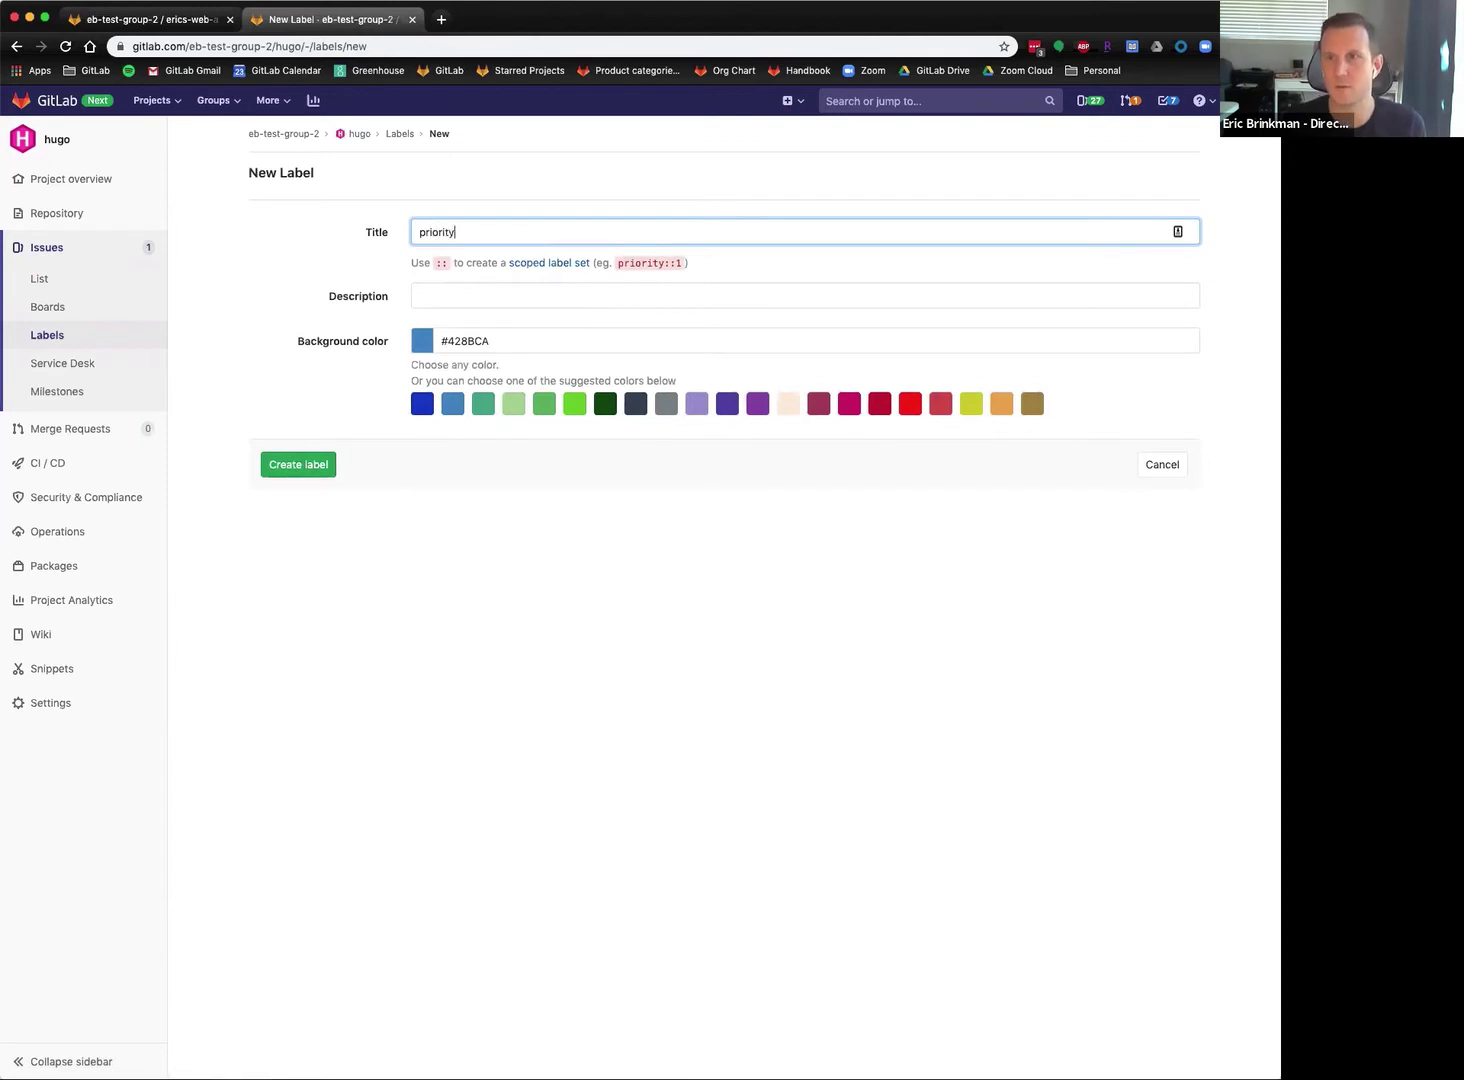
type("::1")
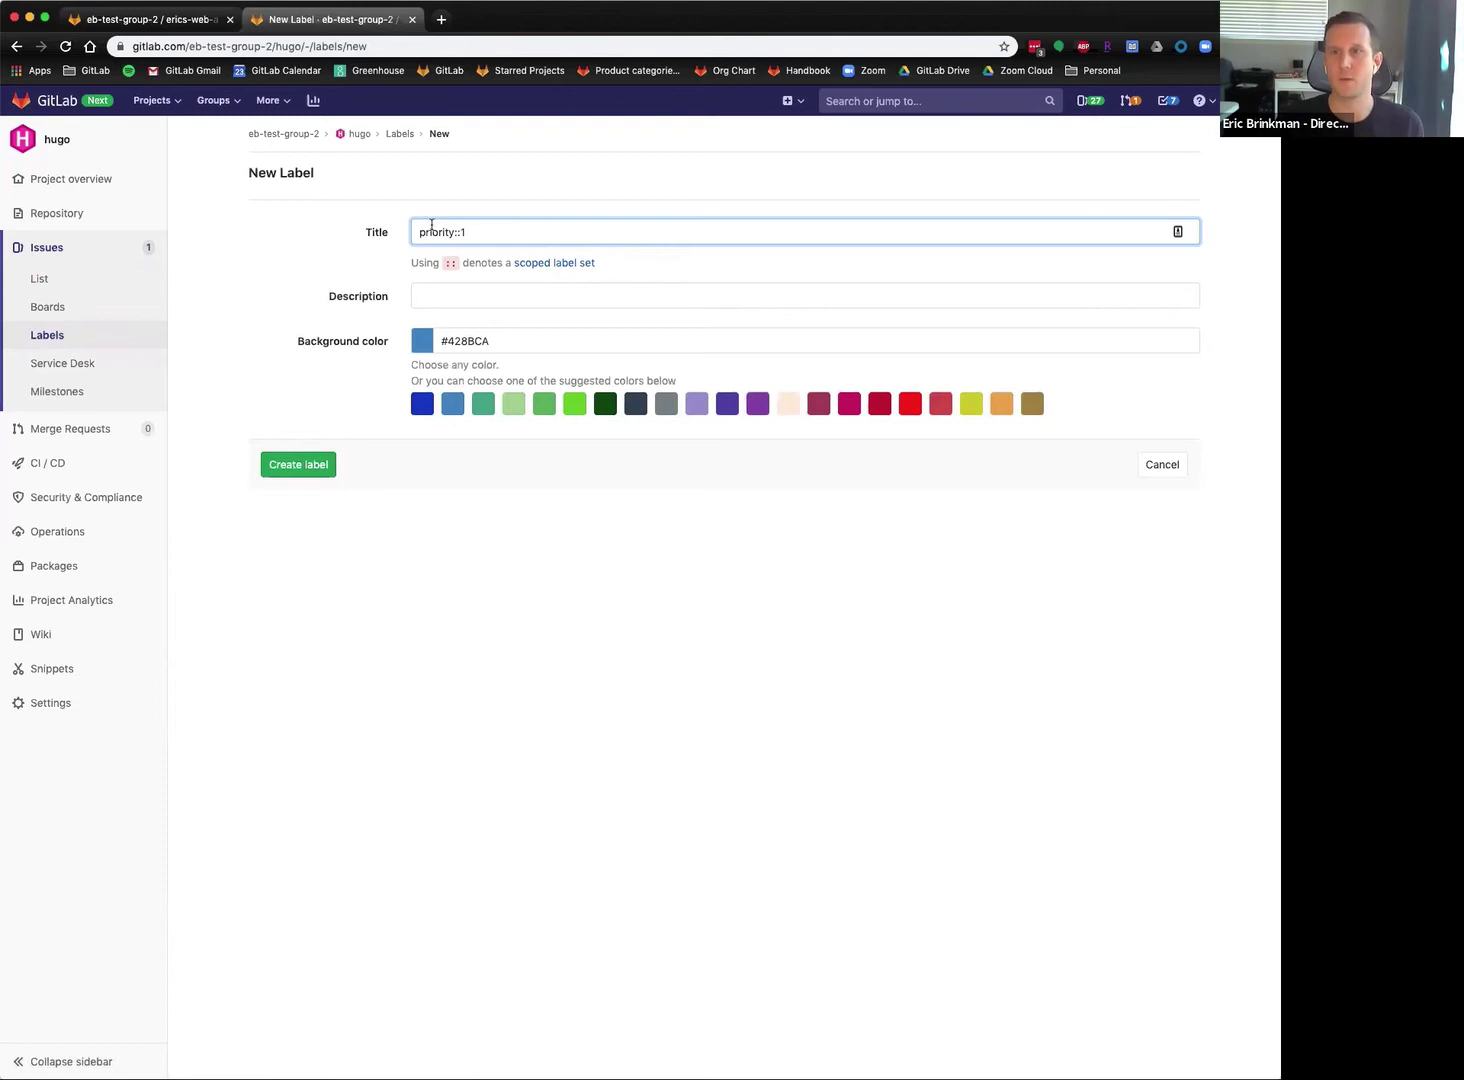
left_click(272, 465)
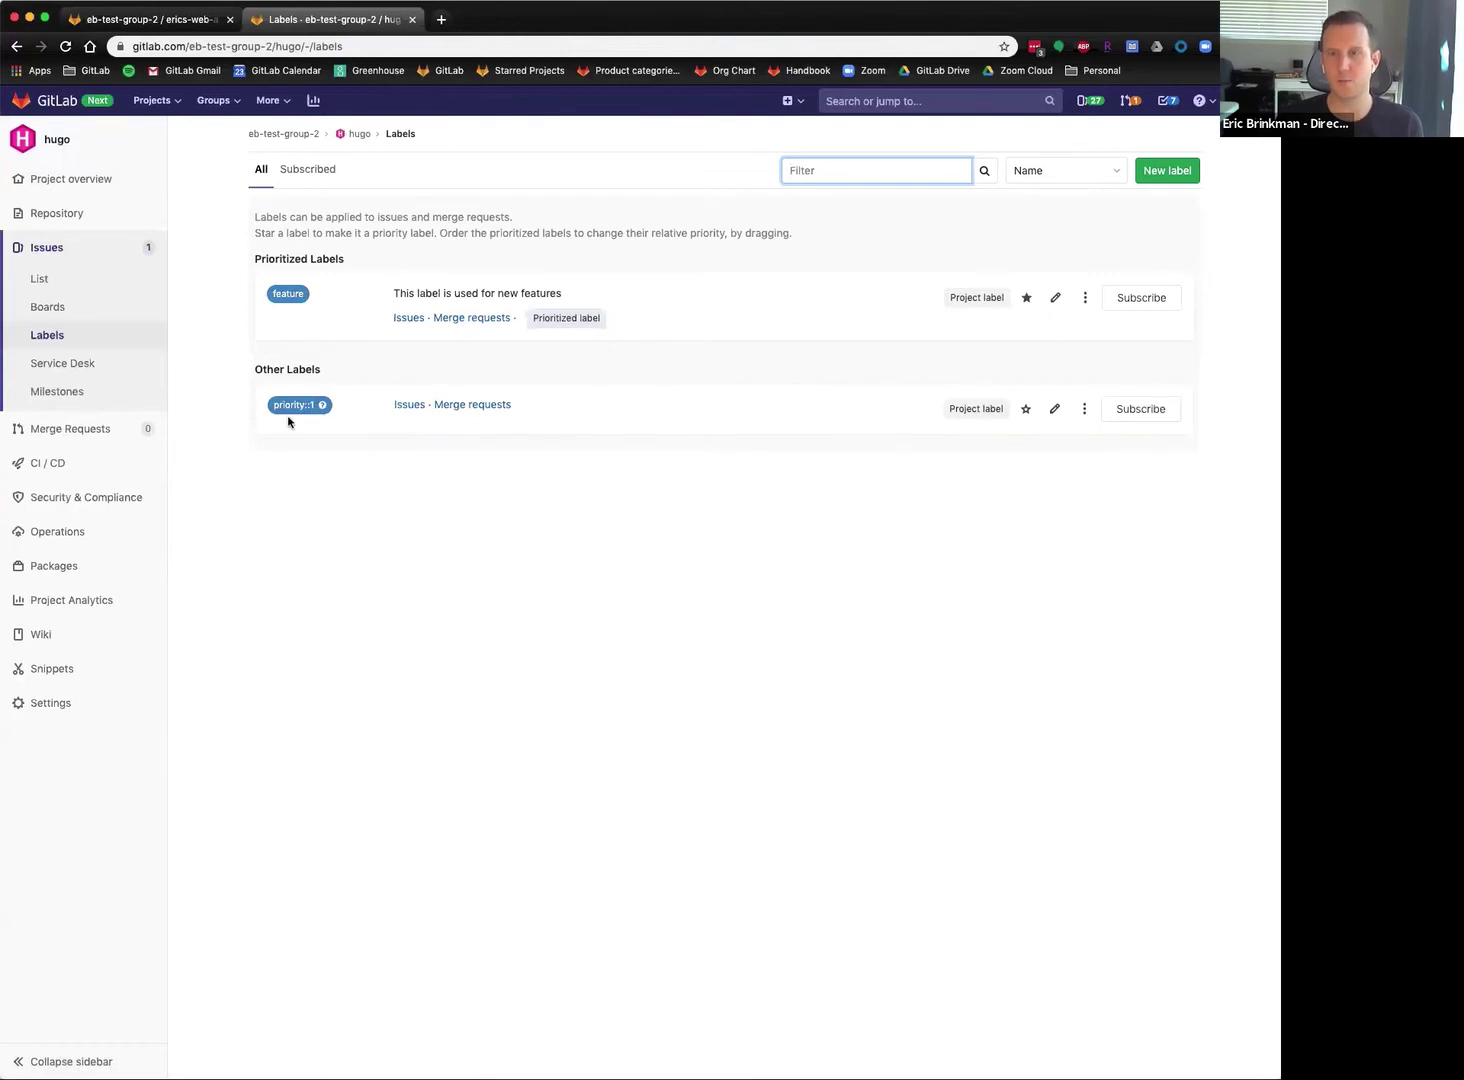
left_click(1165, 171)
type("P")
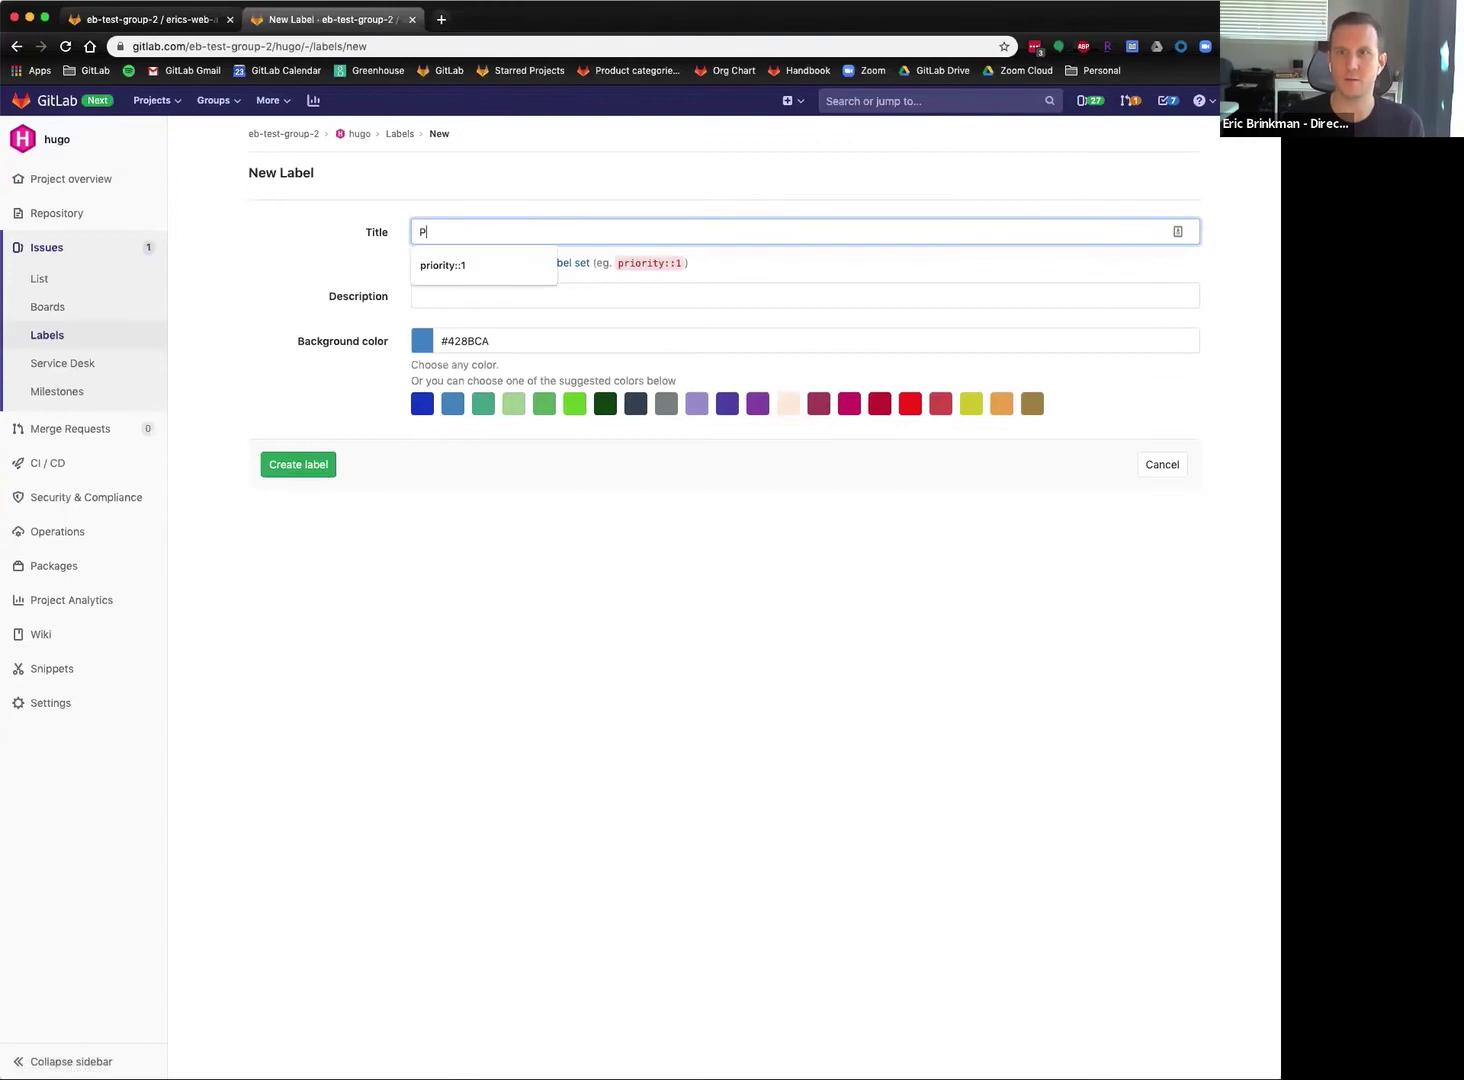
type("r")
key("BackSpace")
key("BackSpace")
type("priority::2")
left_click(510, 468)
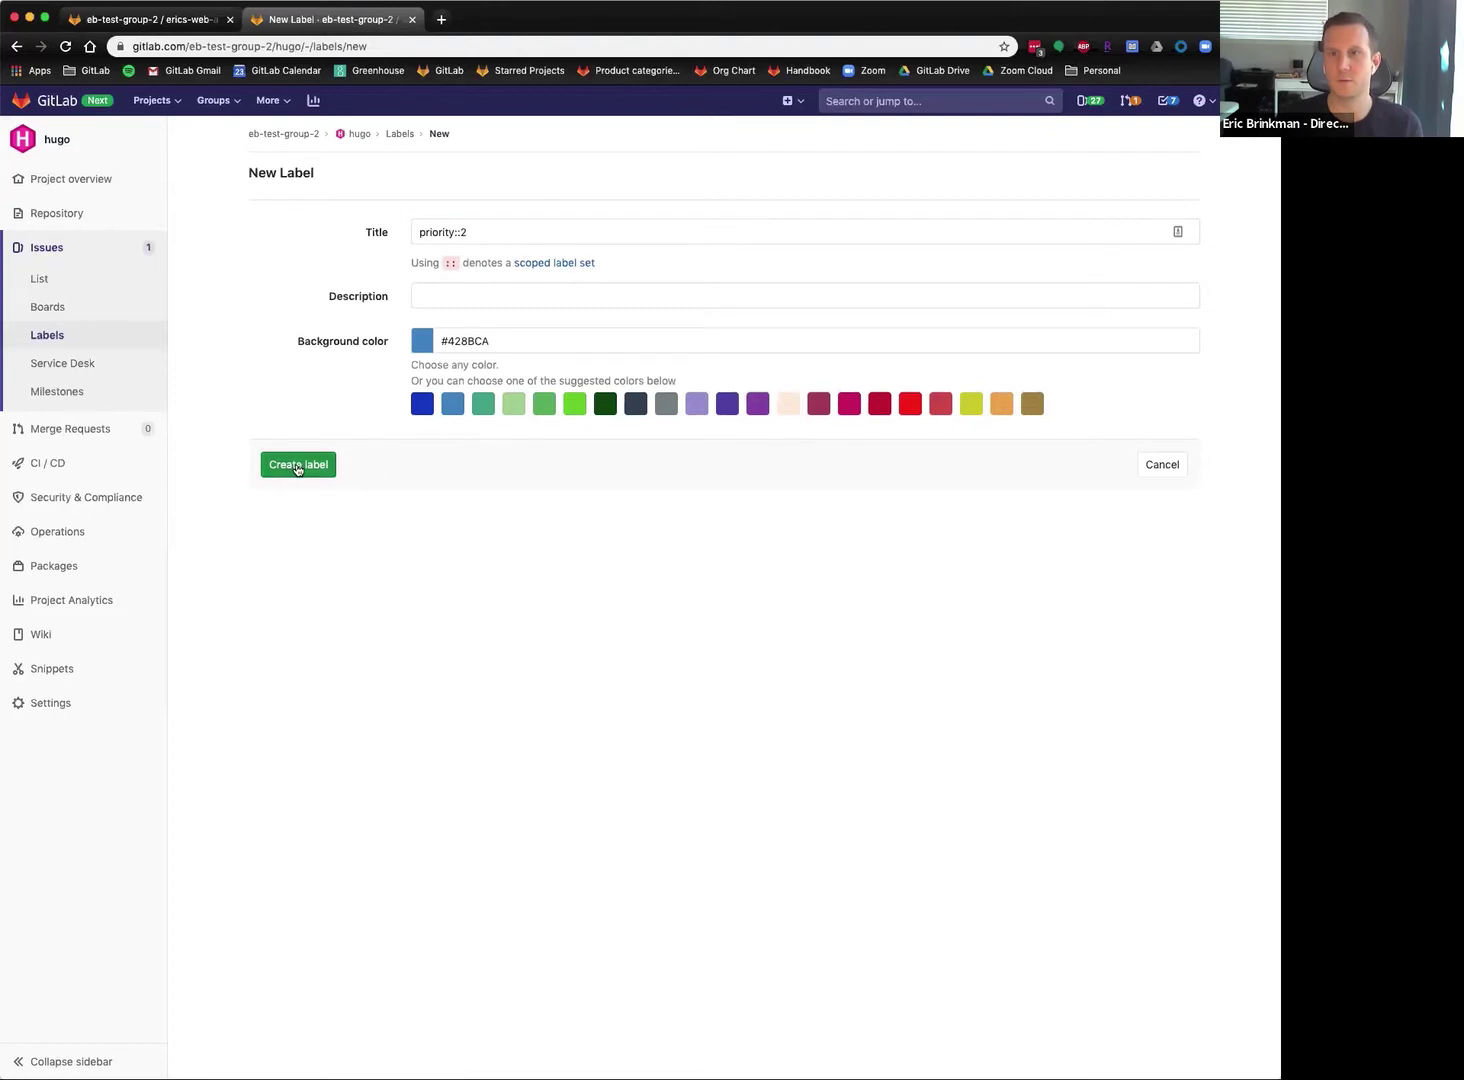
left_click(331, 481)
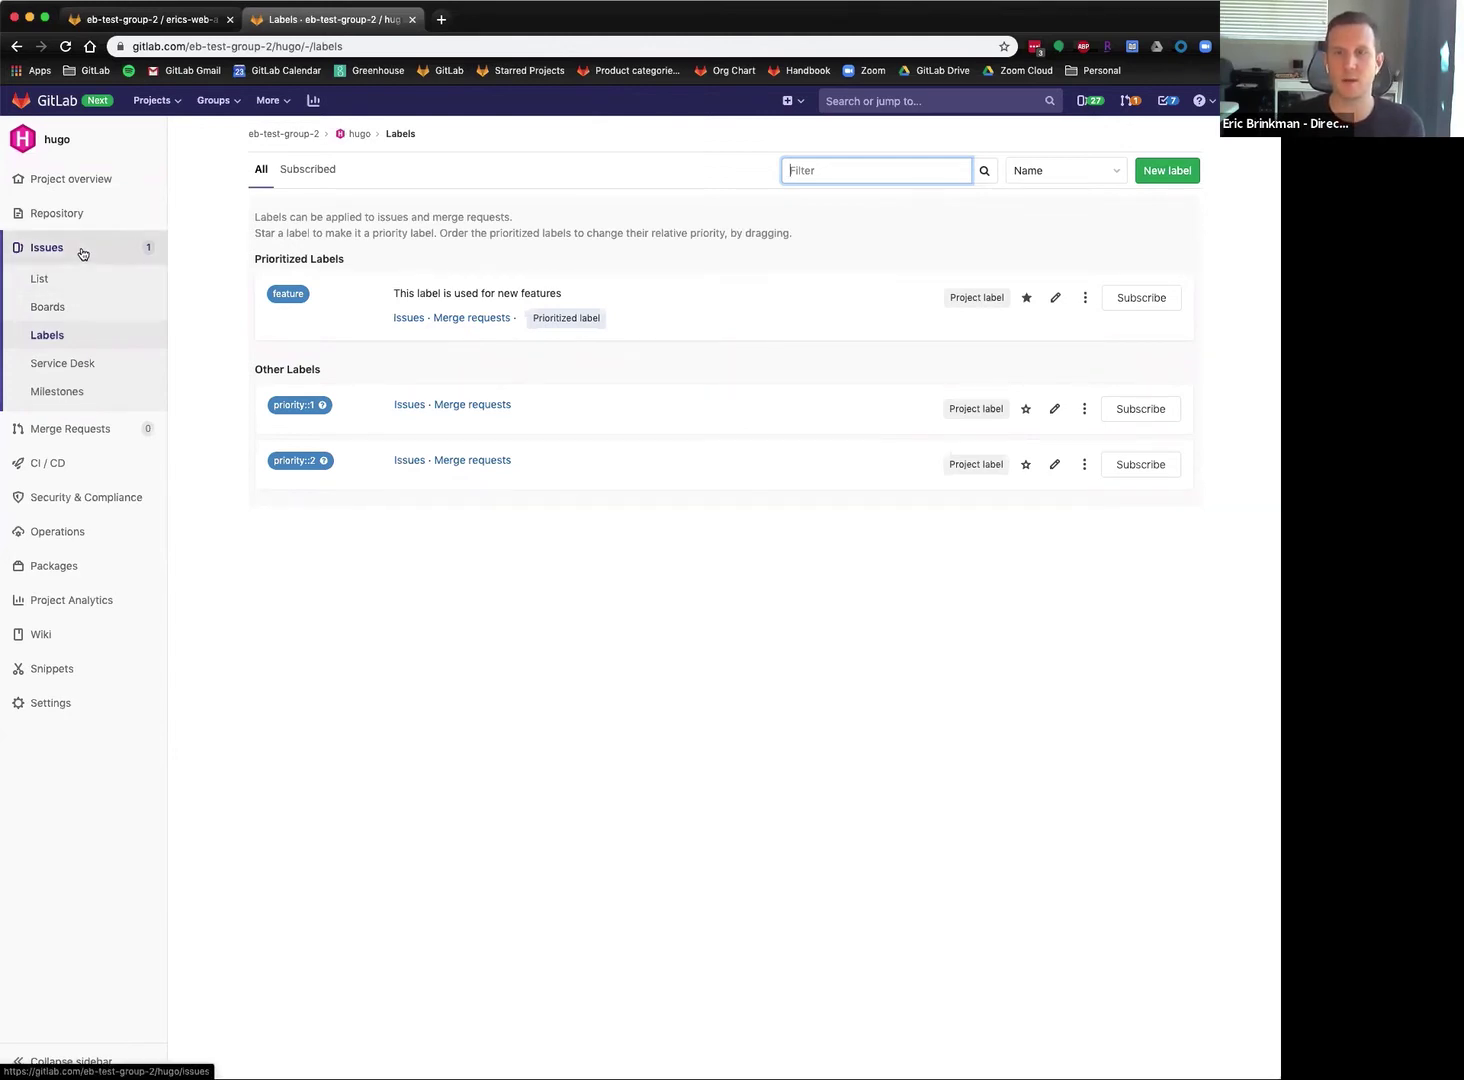
Recolour both priority labels bright green #69D100, then open the Change title of blog issue.
left_click(1070, 413)
left_click(574, 404)
left_click(318, 464)
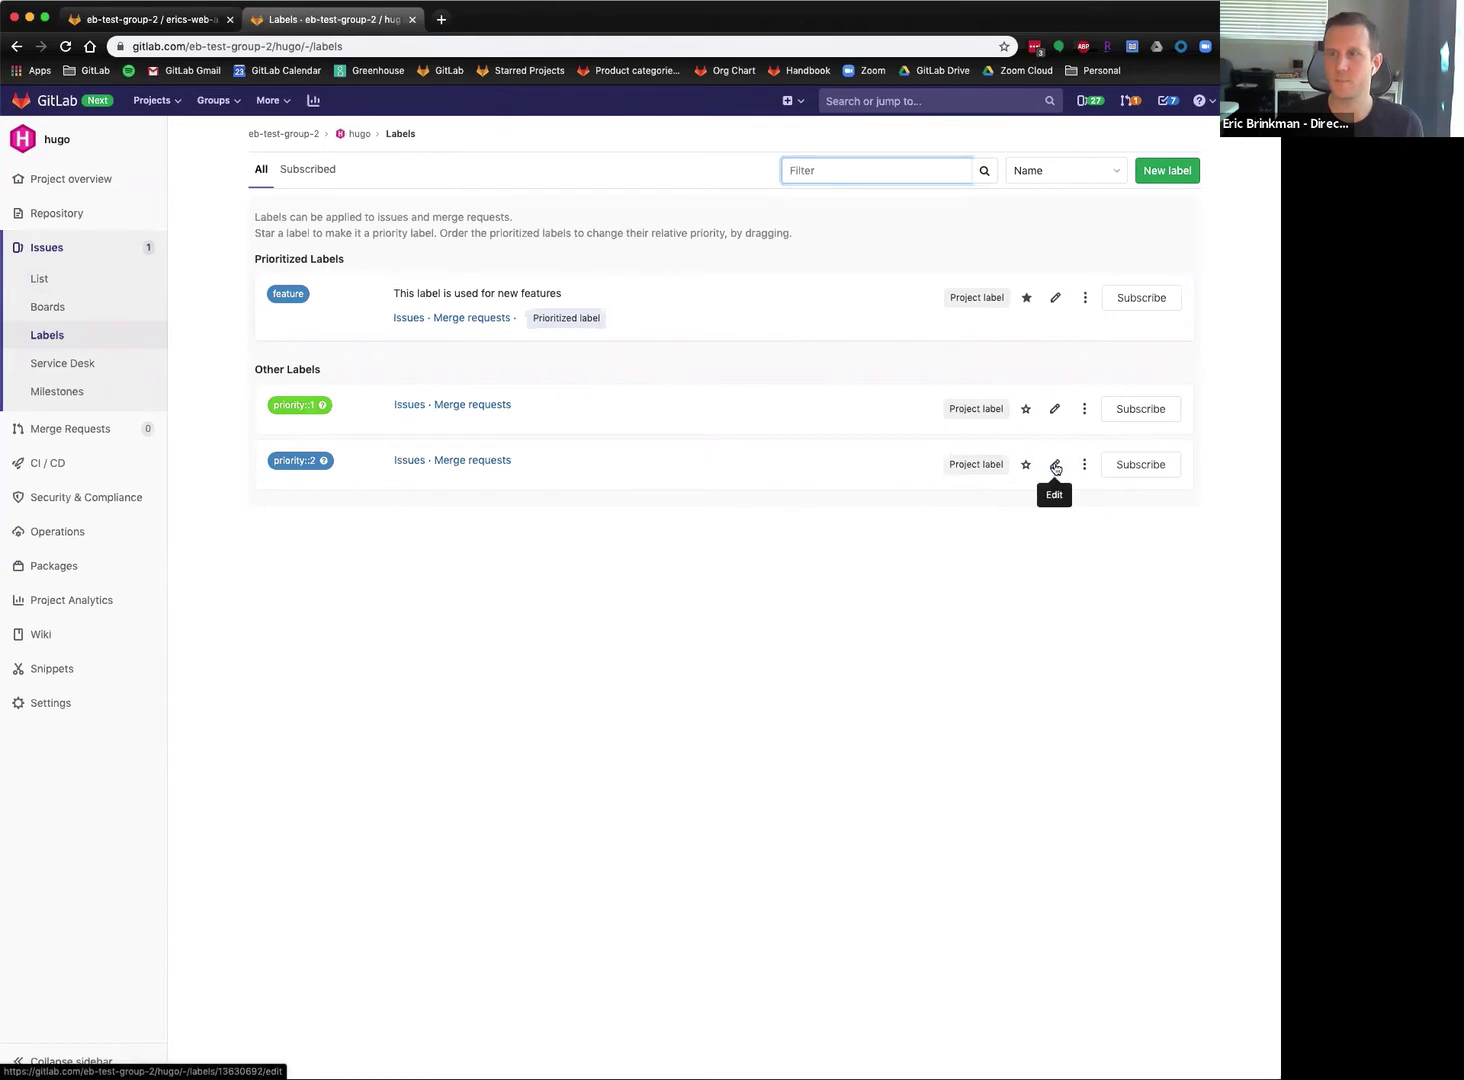
left_click(1056, 468)
left_click(574, 404)
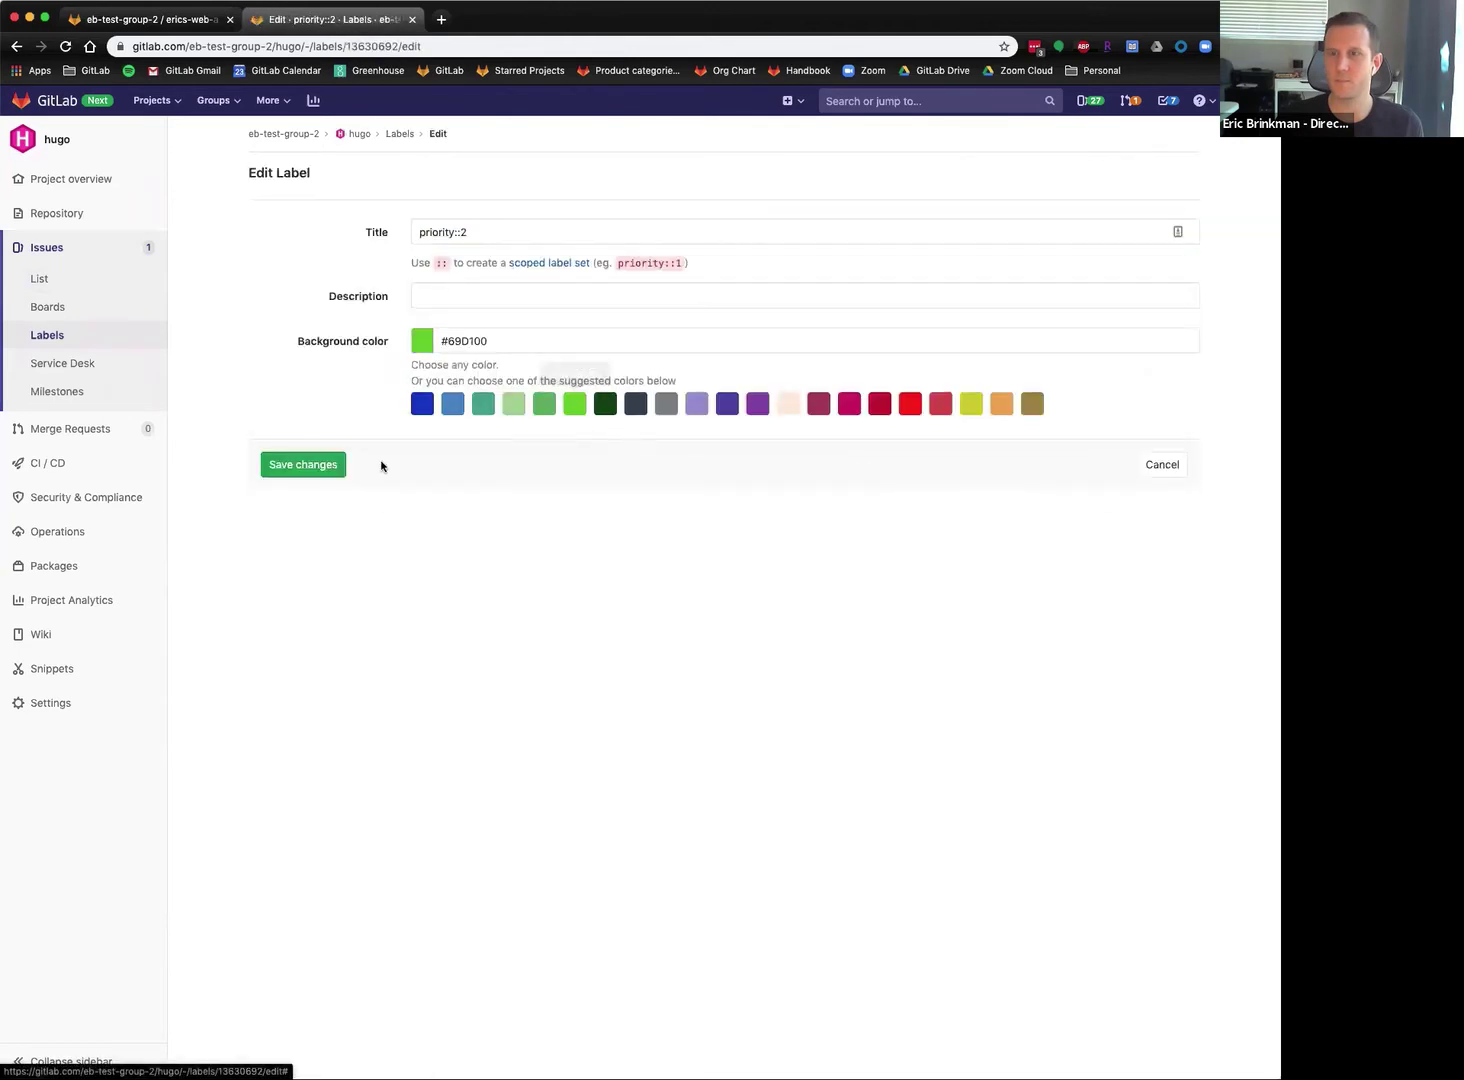
left_click(327, 467)
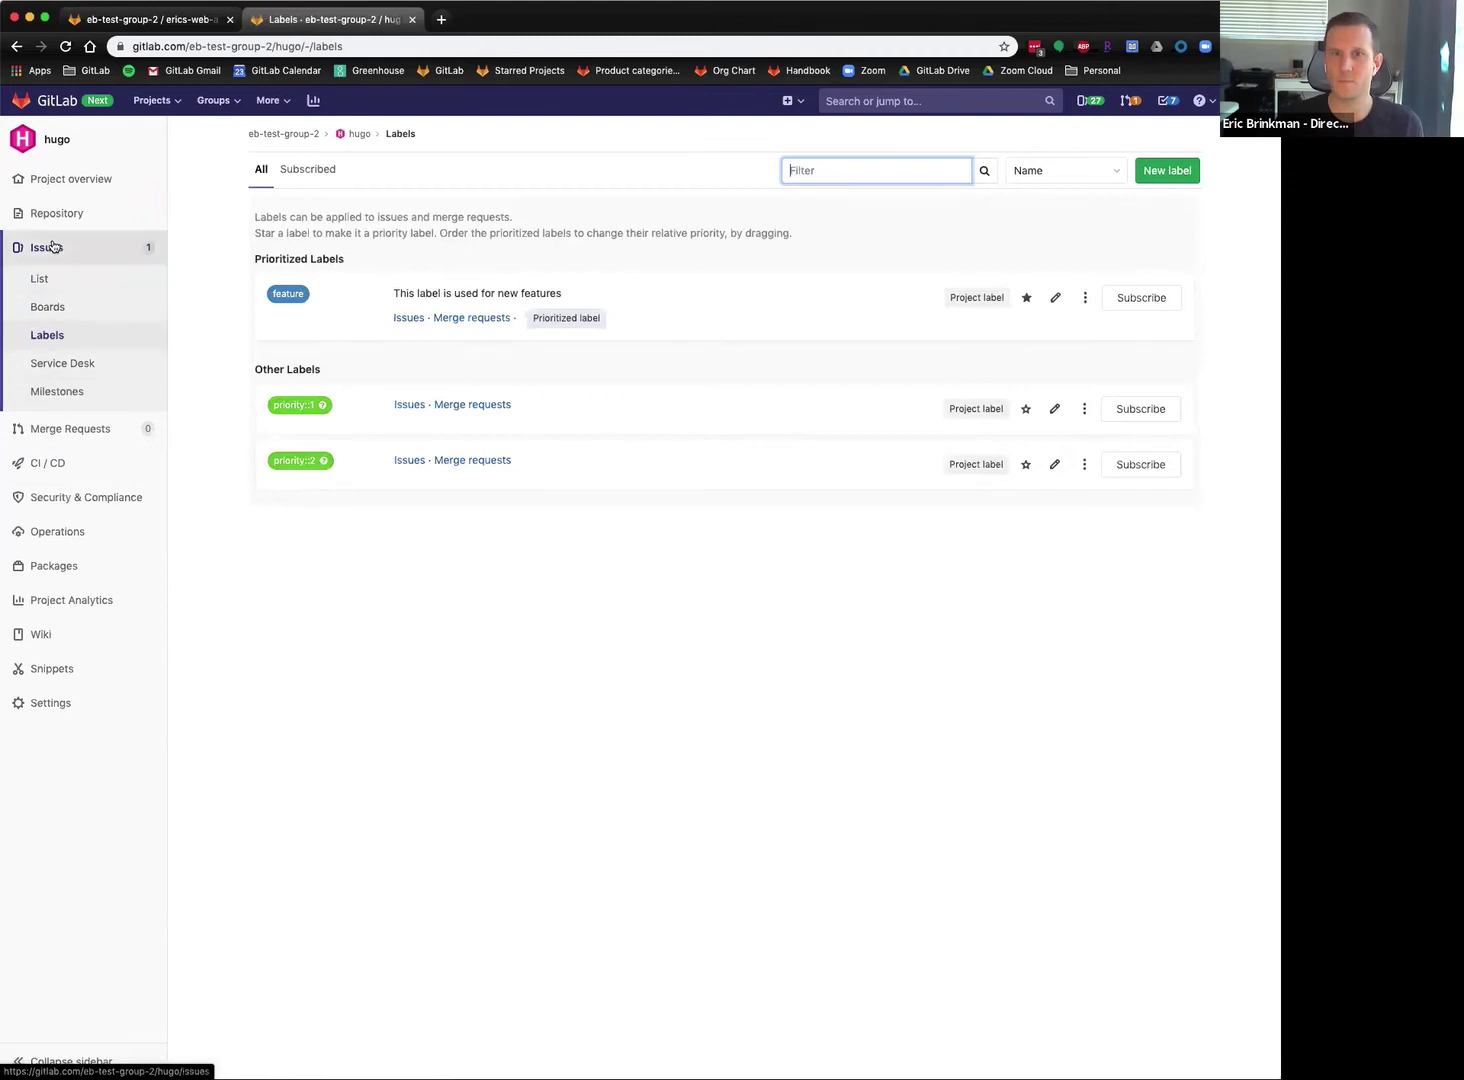
left_click(45, 282)
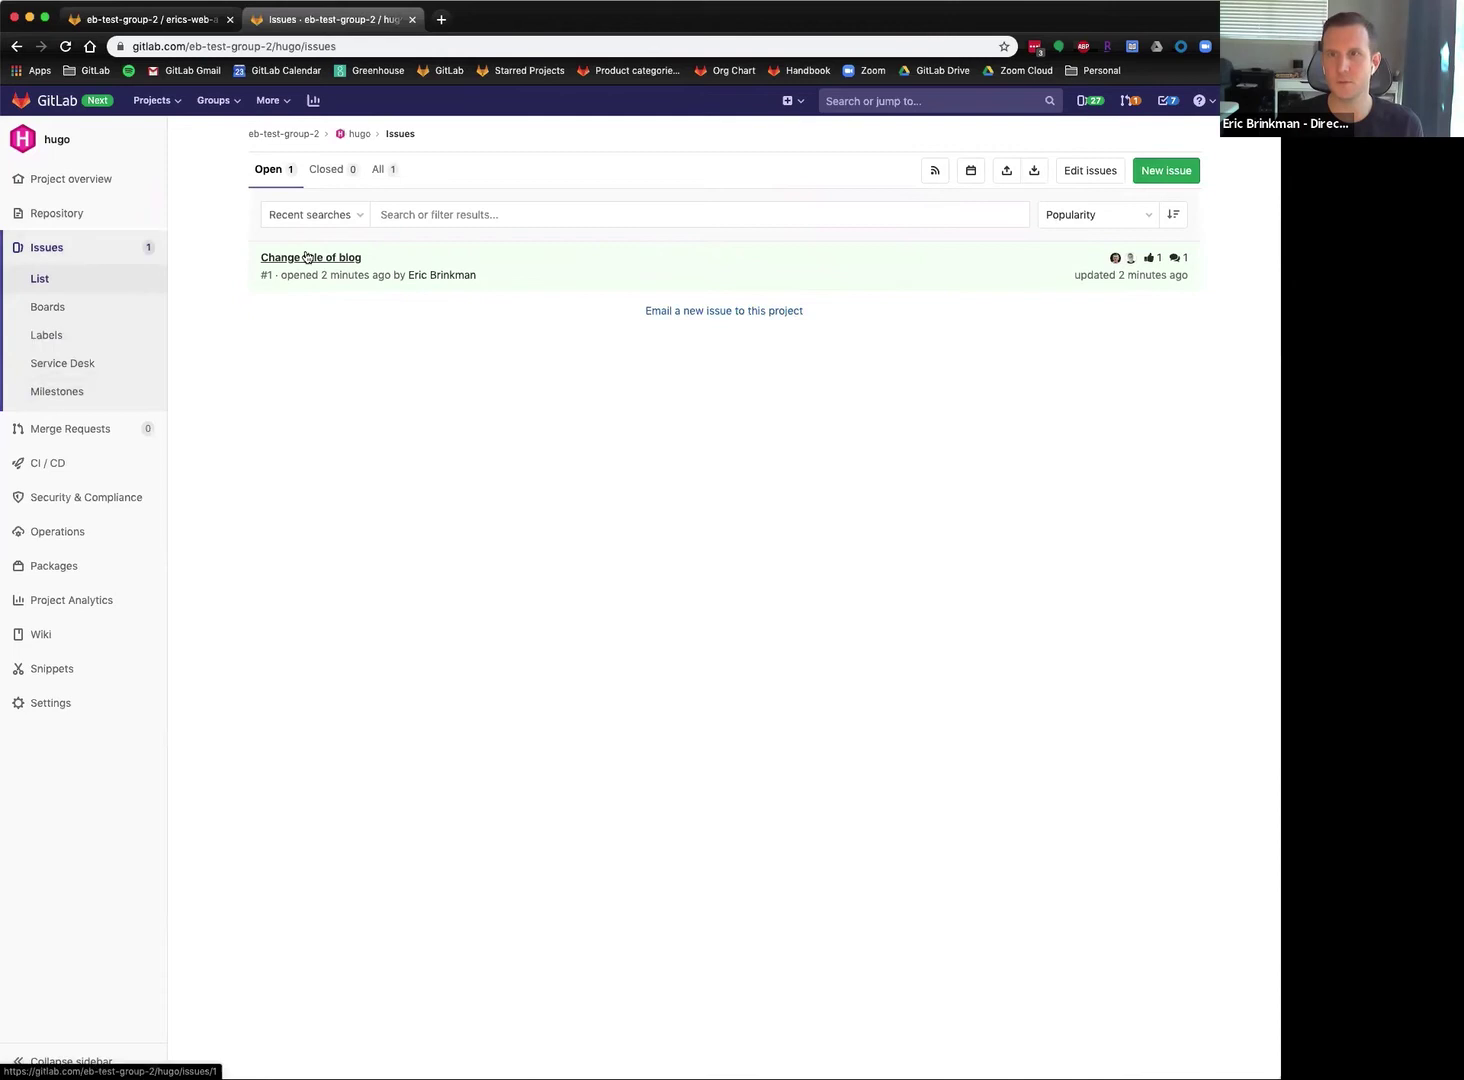
left_click(352, 258)
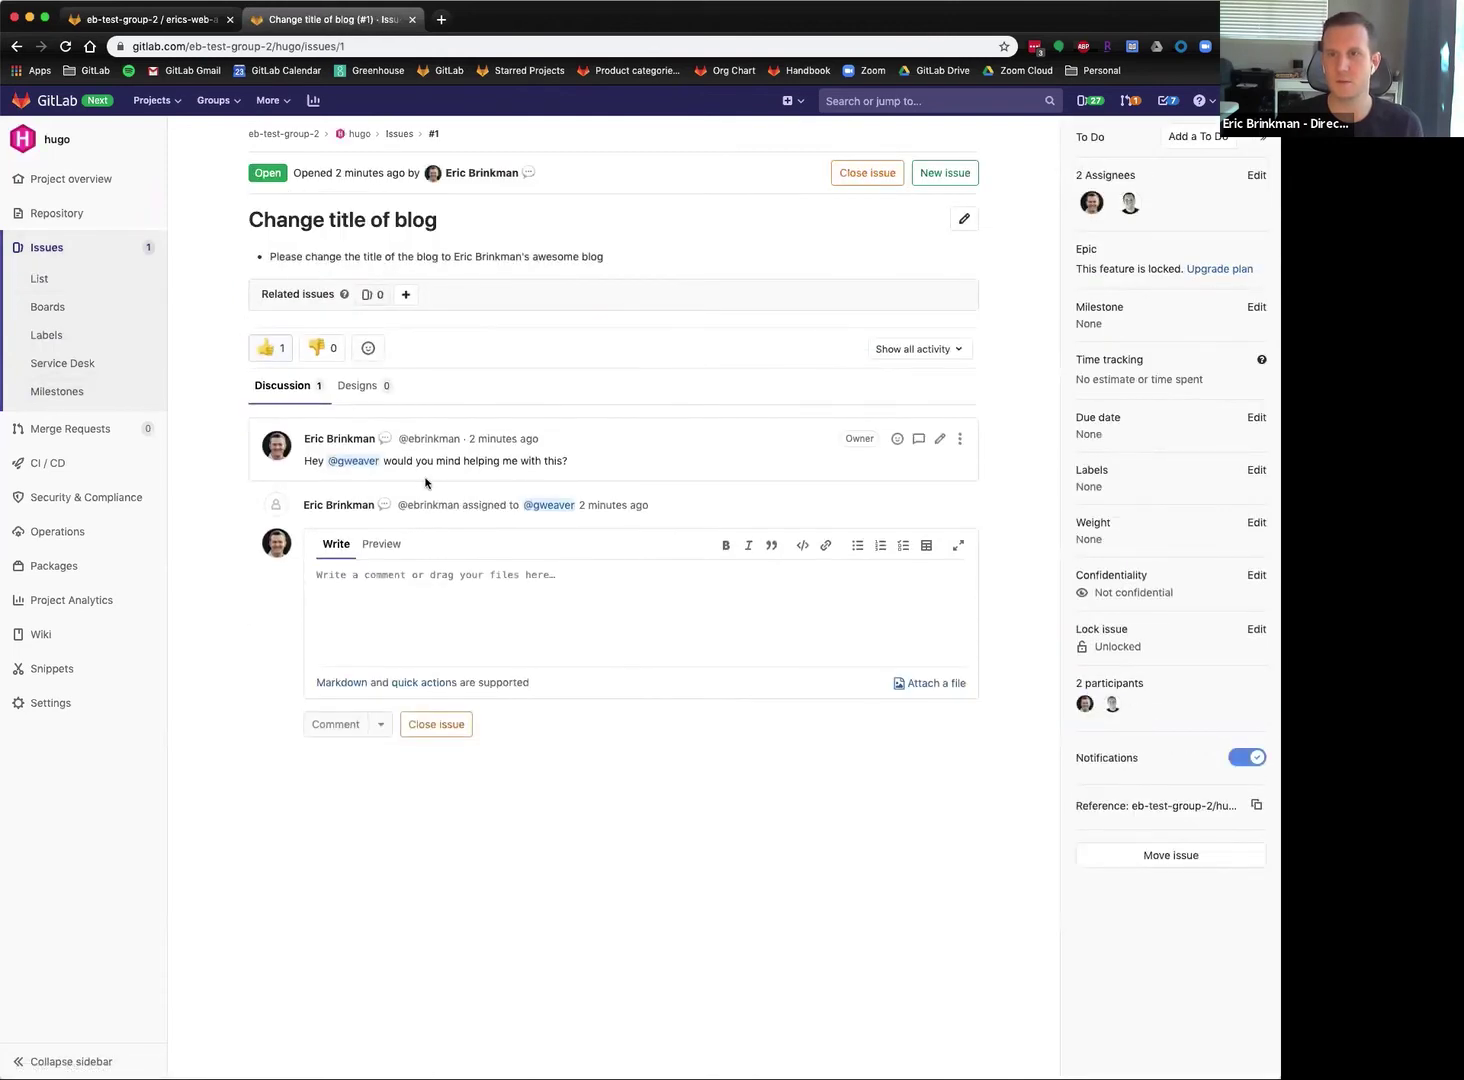
Apply feature and priority::1 labels to issue #1, then switch priority::1 to priority::2.
left_click(1256, 470)
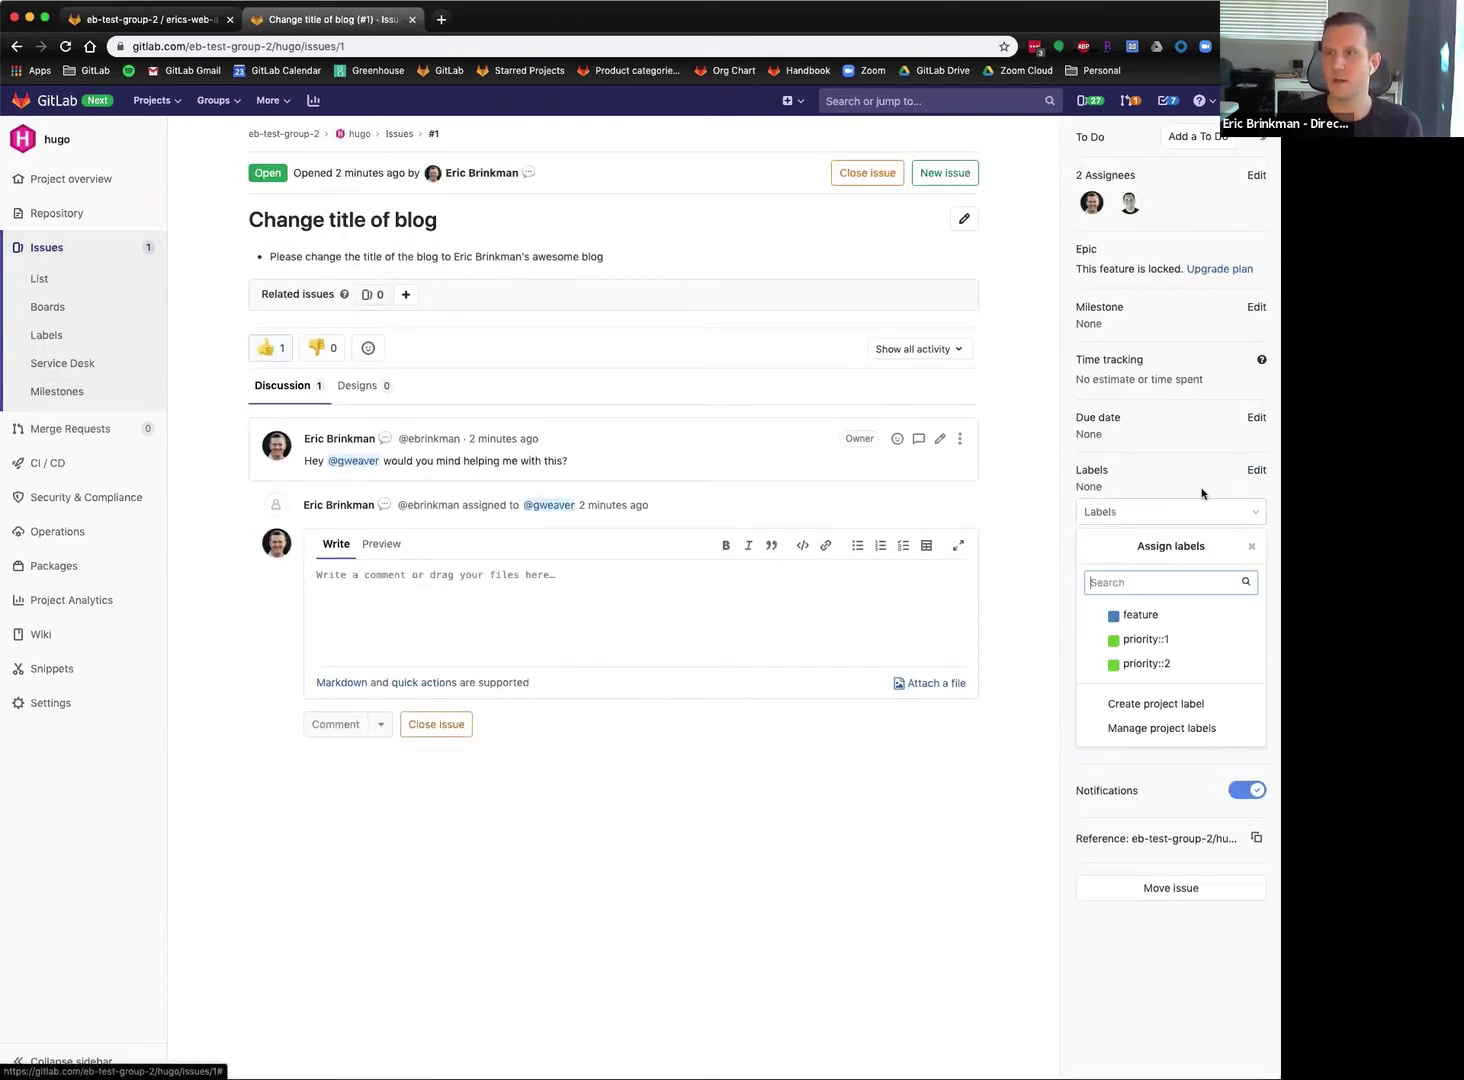
left_click(1136, 620)
left_click(1043, 550)
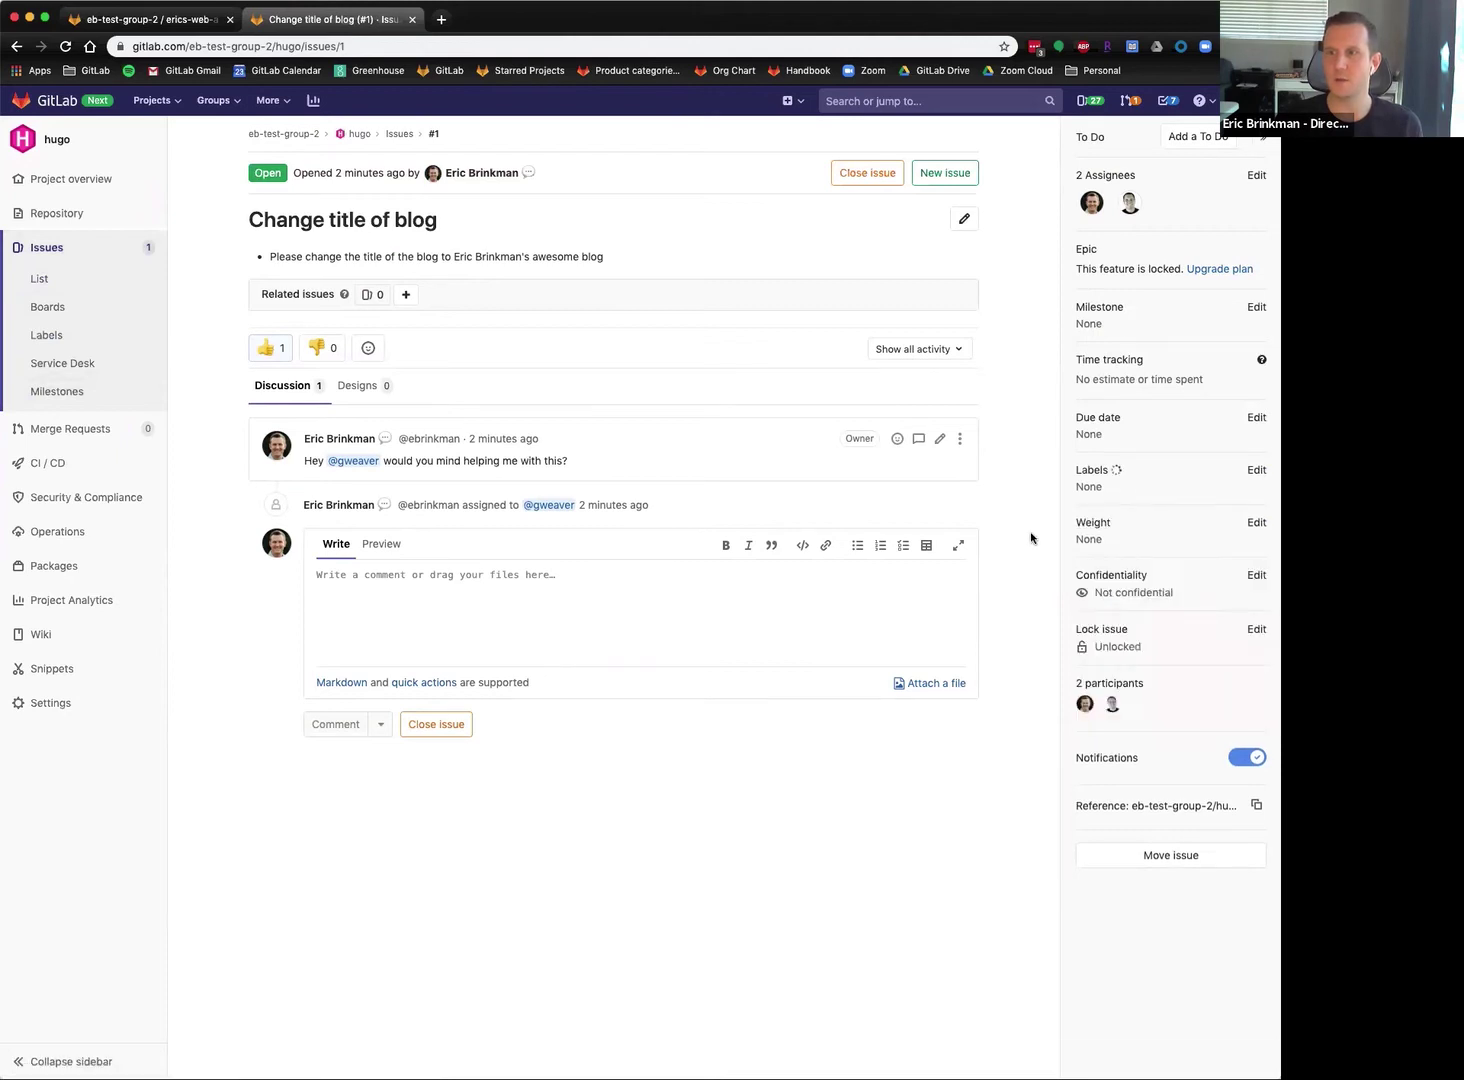
left_click(1256, 470)
left_click(1140, 651)
left_click(1011, 543)
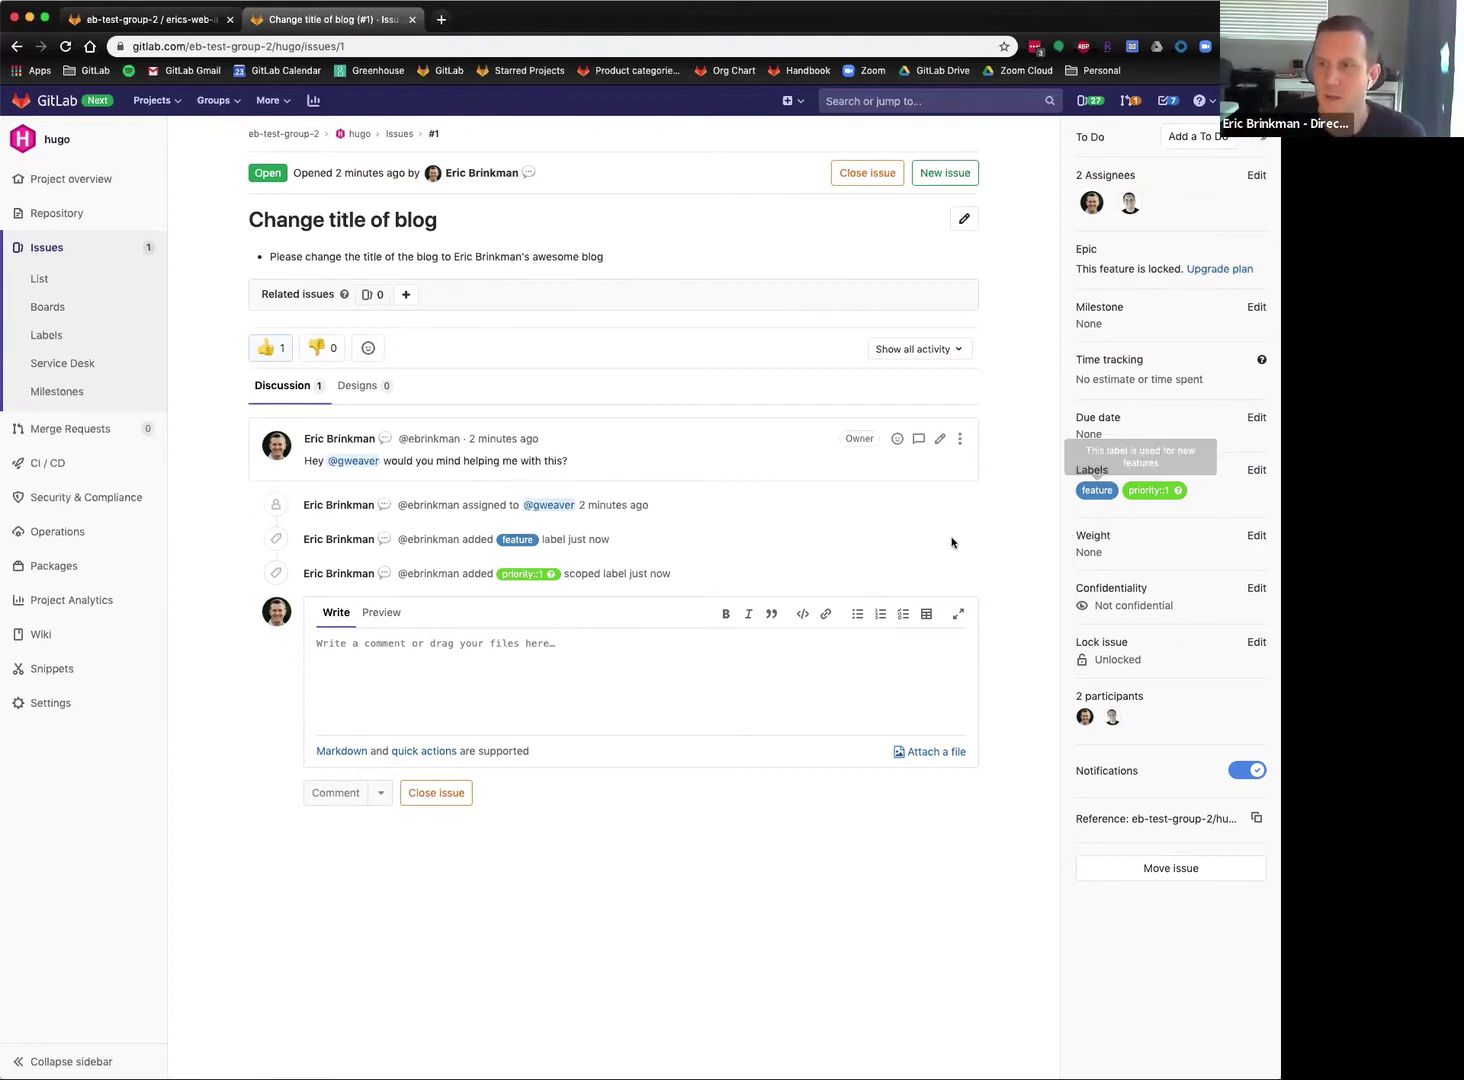
left_click(1255, 470)
left_click(1144, 677)
left_click(990, 560)
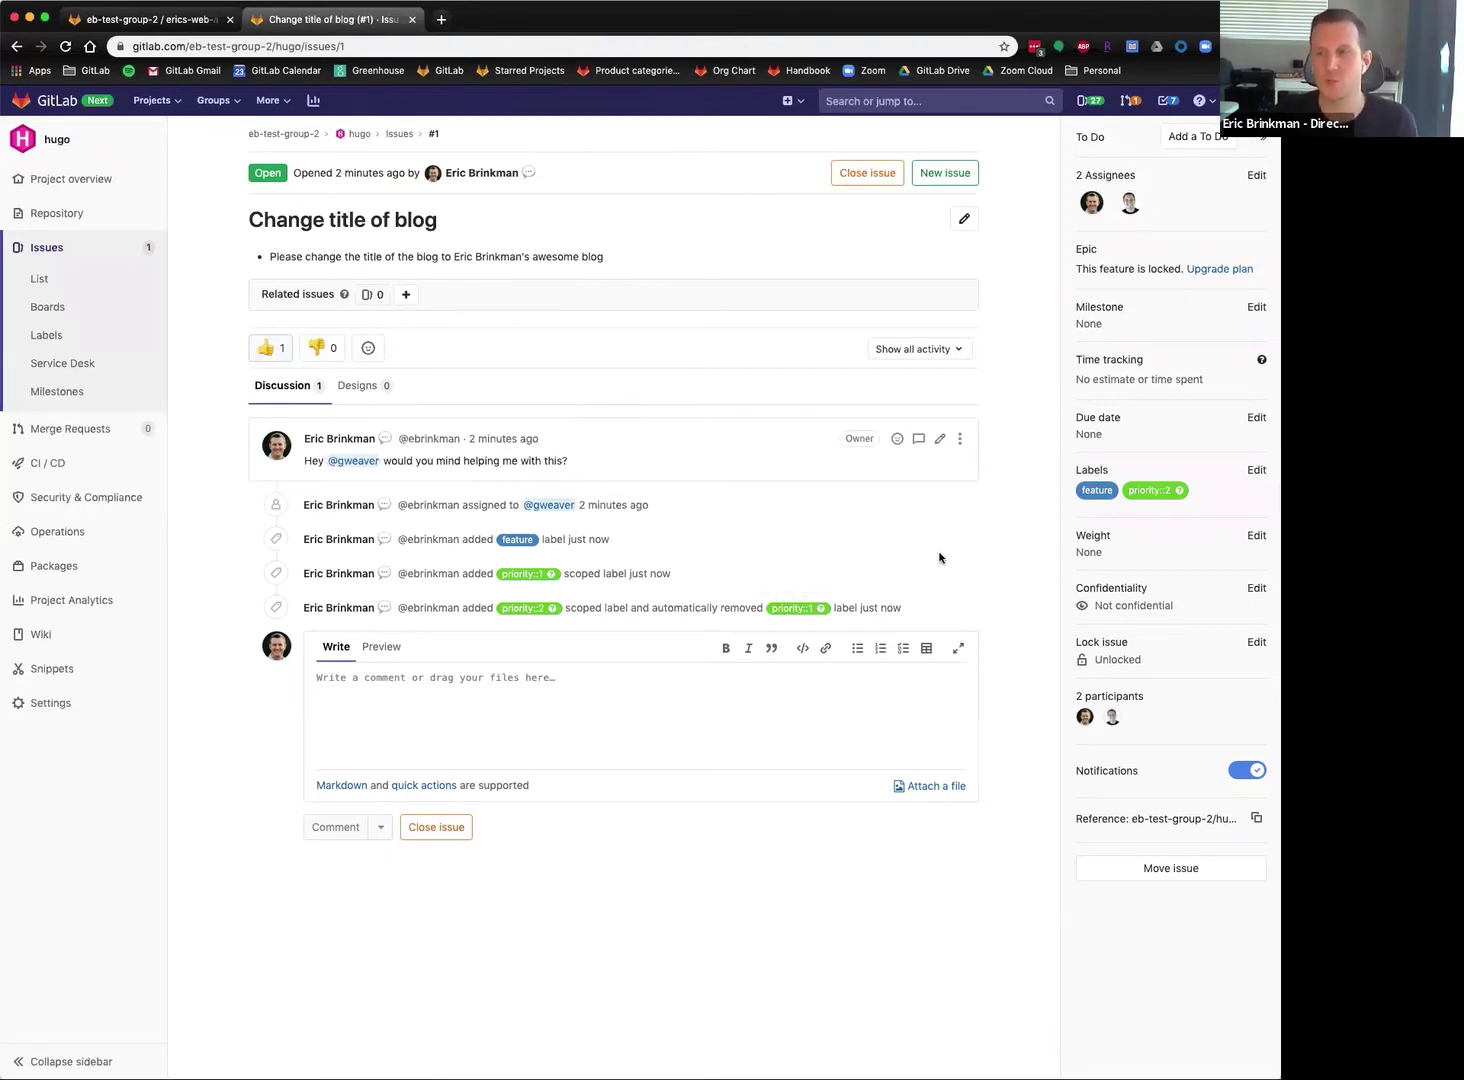
Set the issue's weight to 3, leaving the due date empty.
left_click(1262, 536)
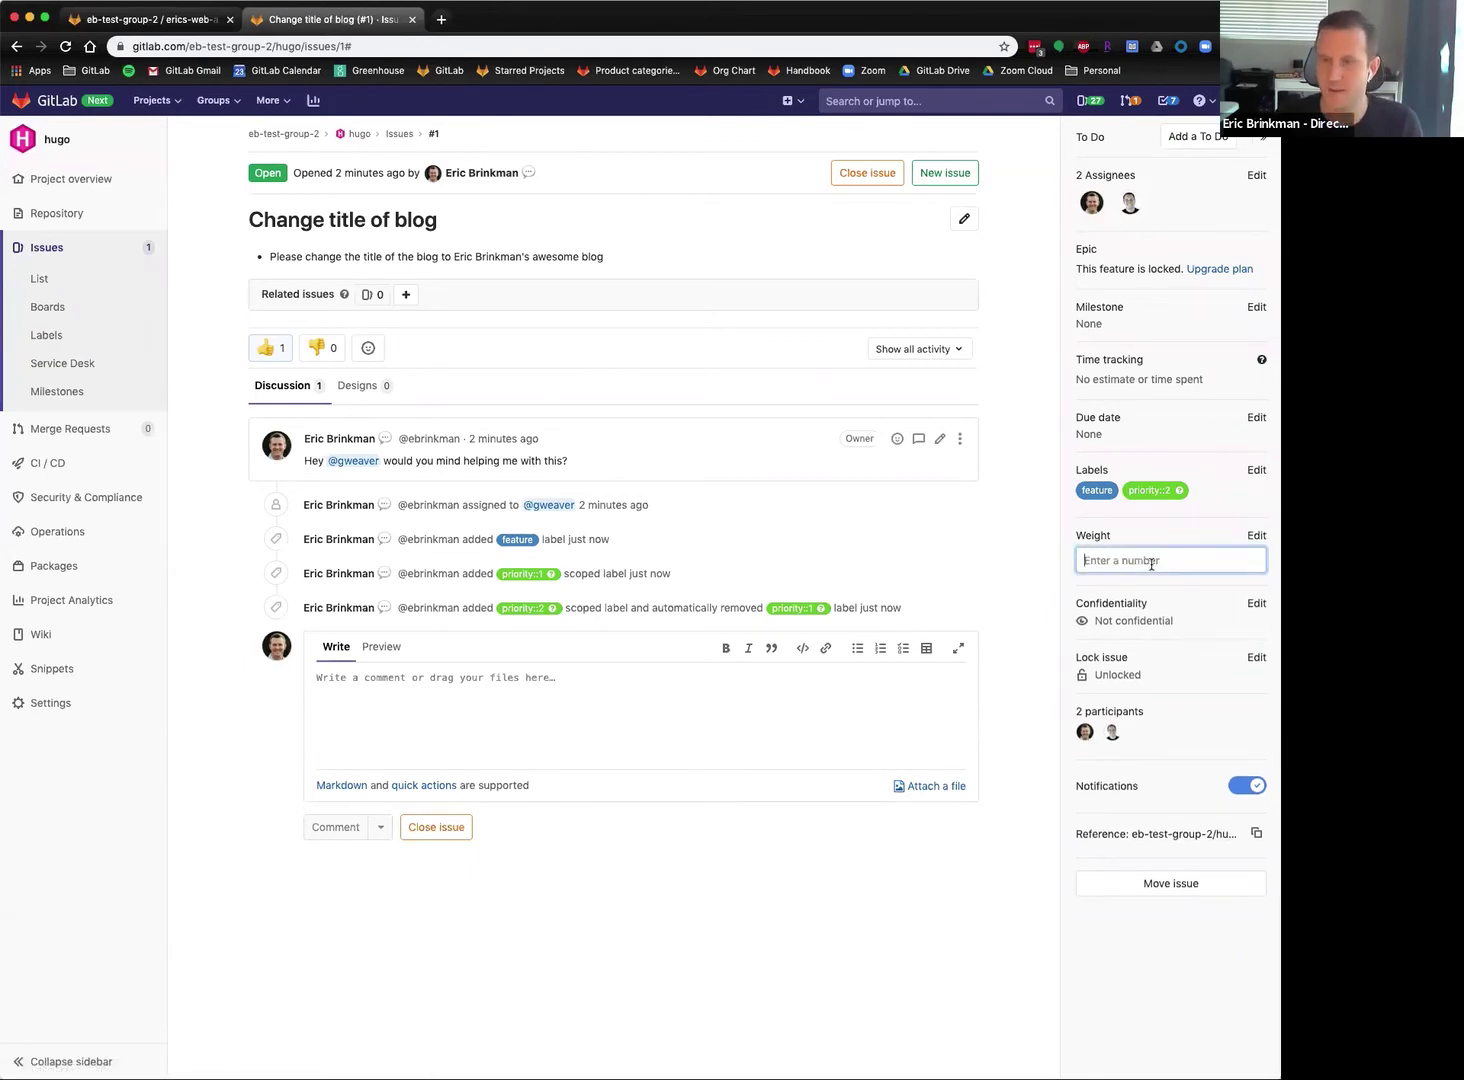
type("3")
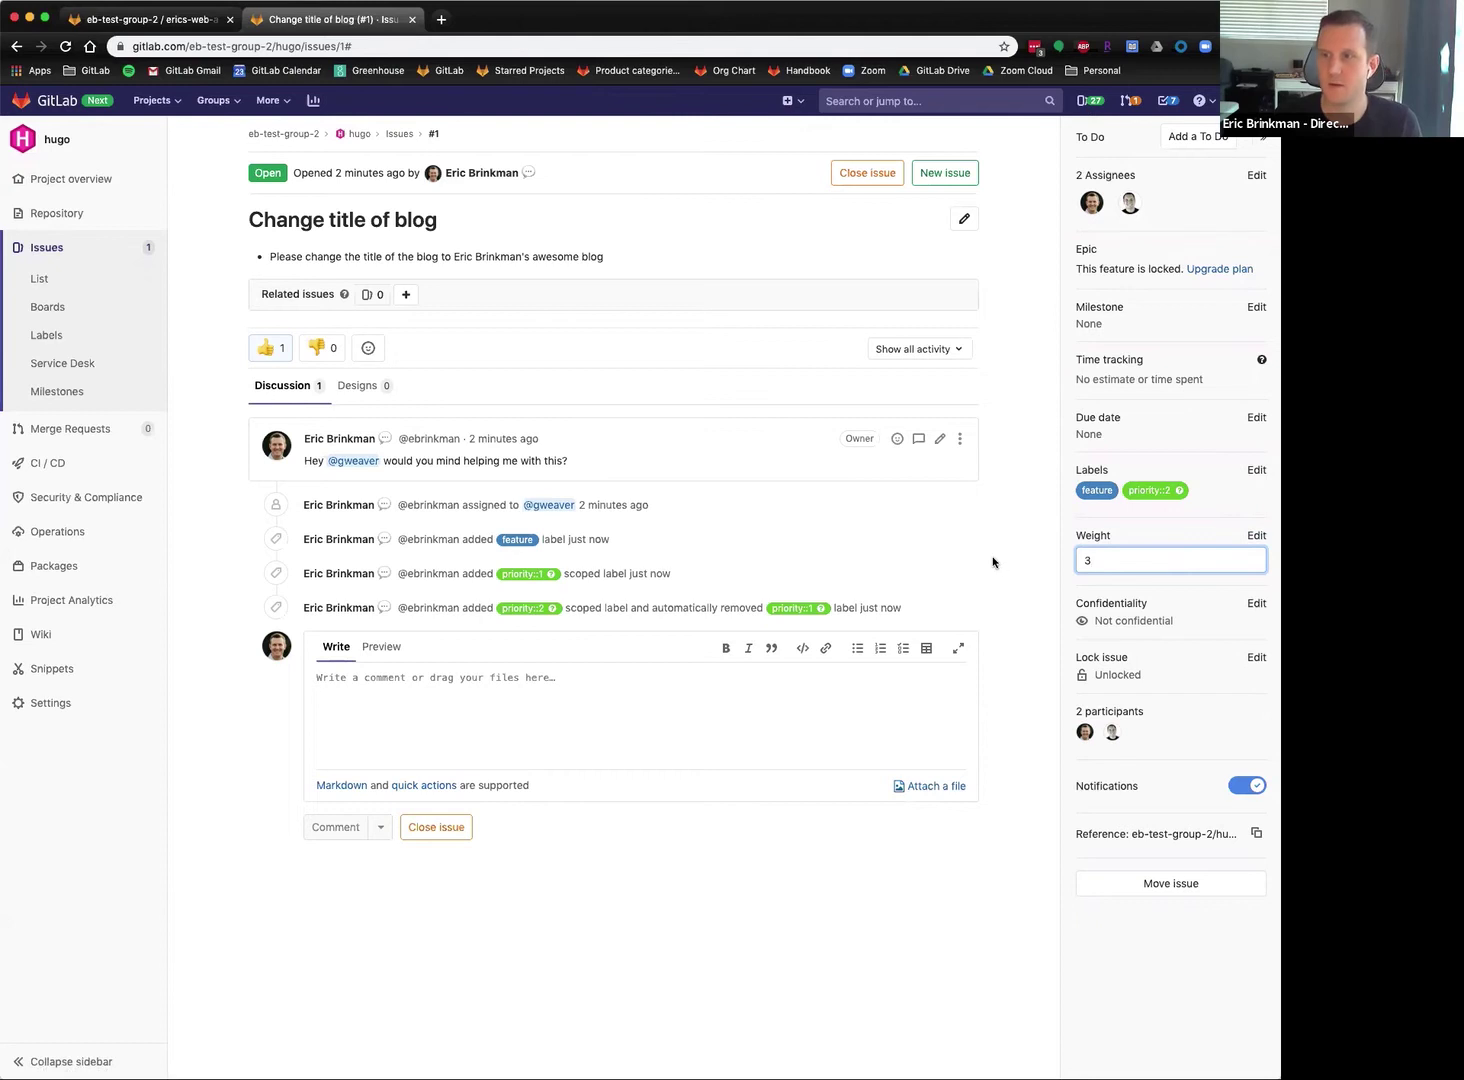
key("Return")
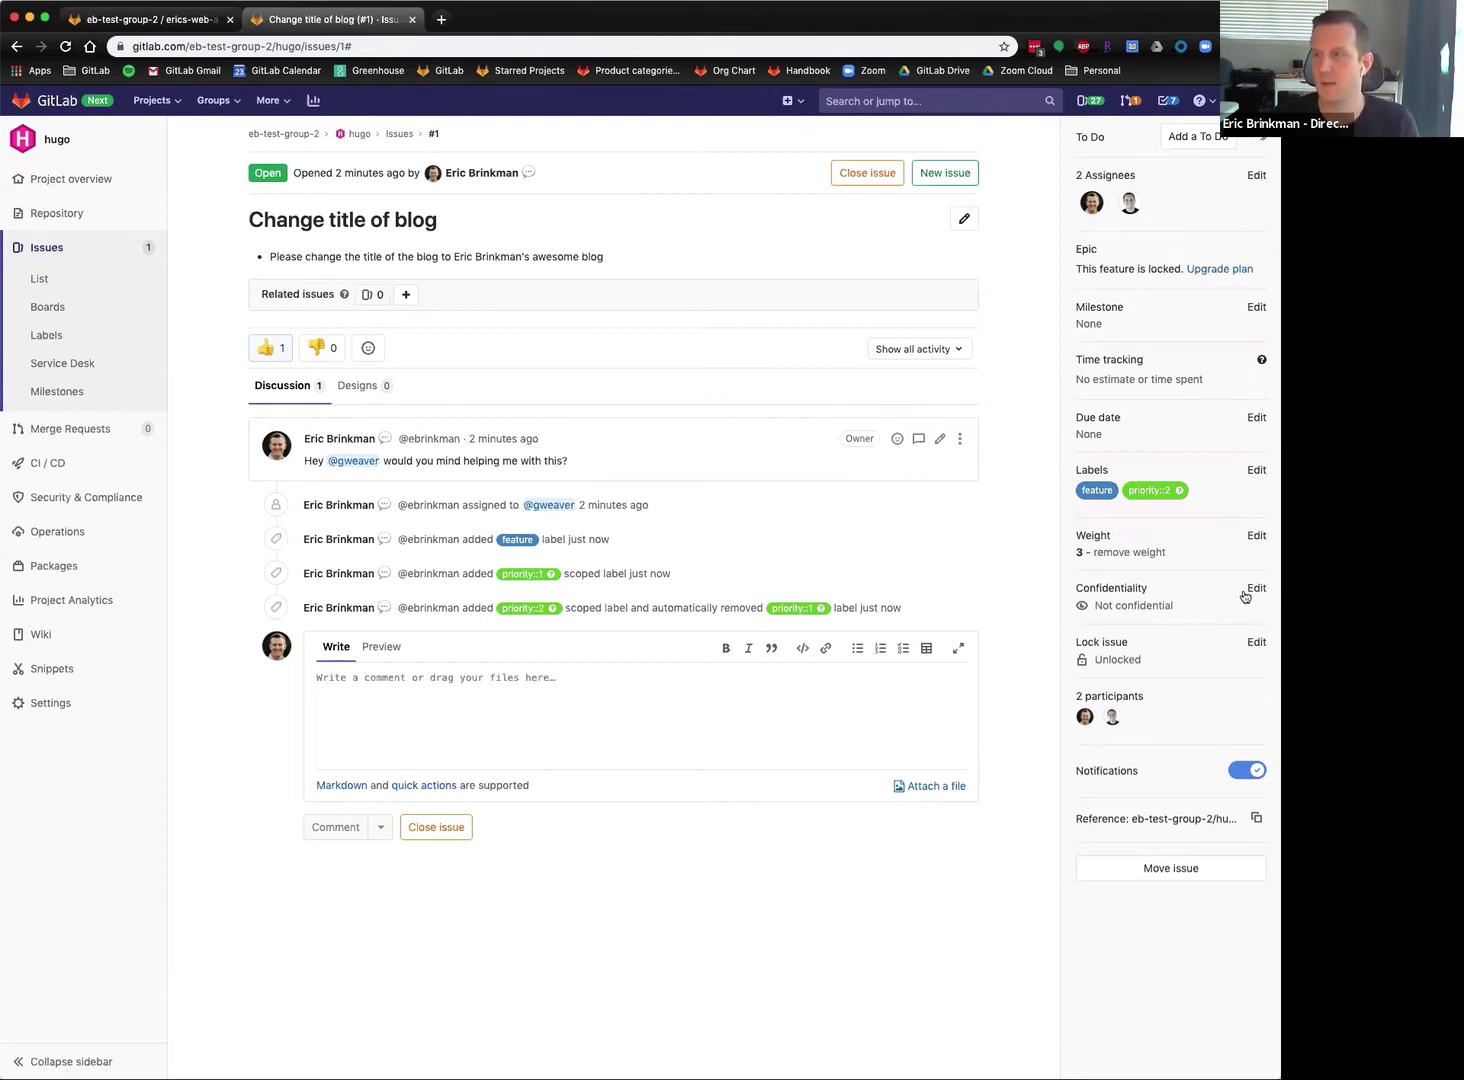
left_click(1256, 418)
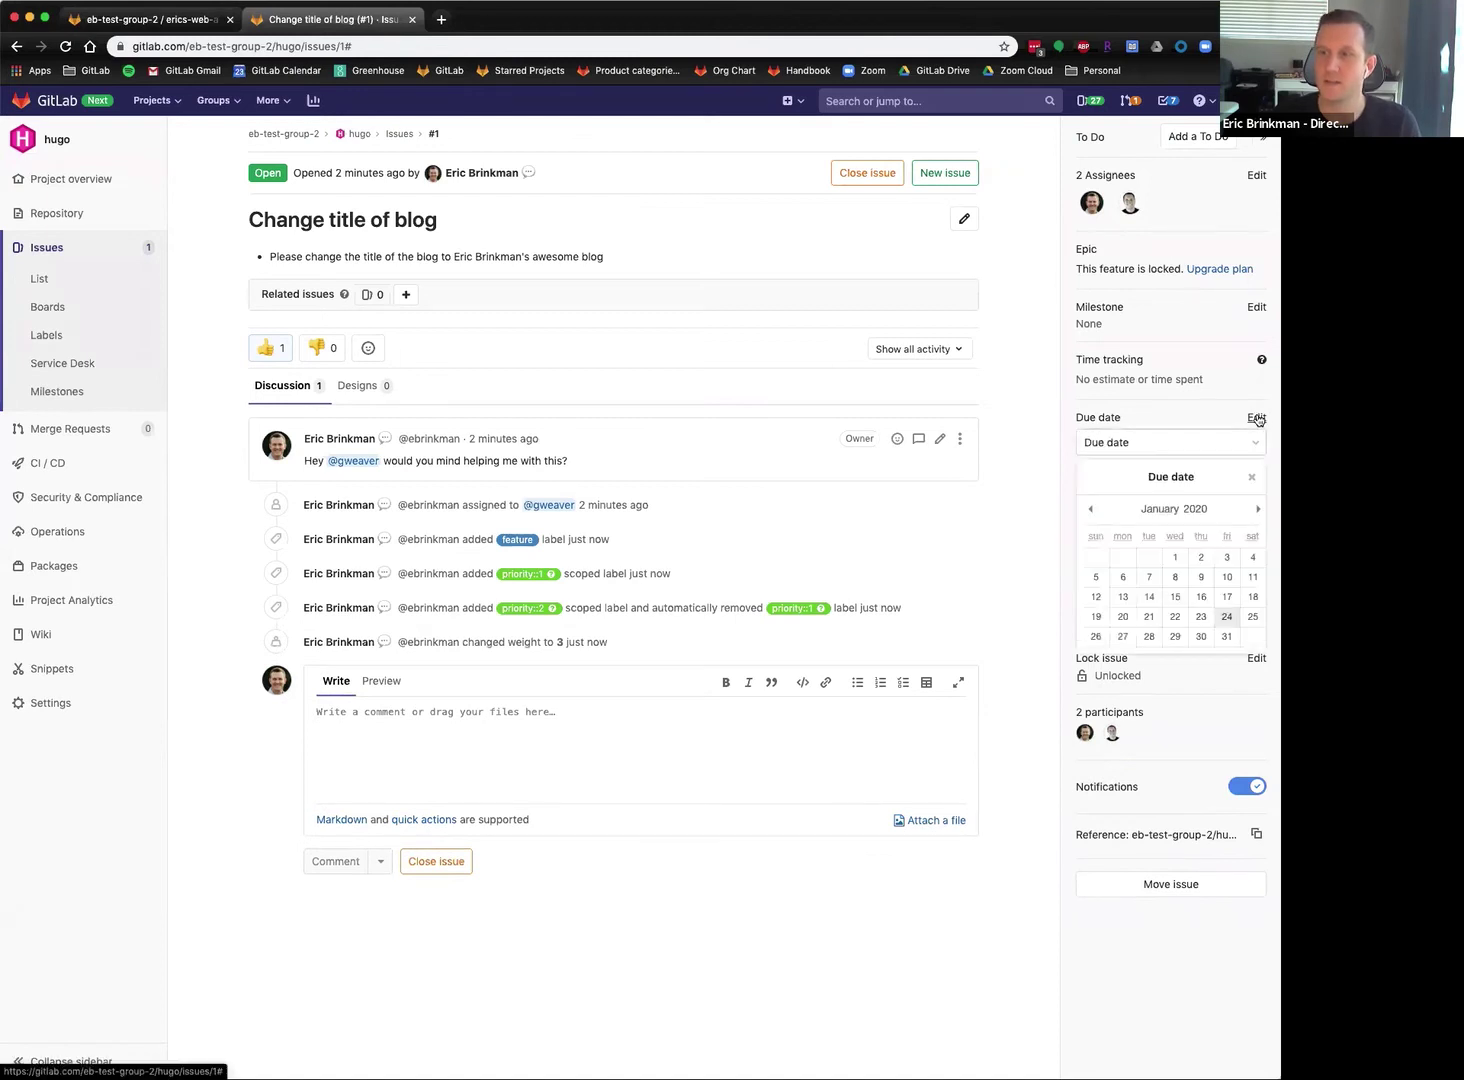
left_click(1060, 507)
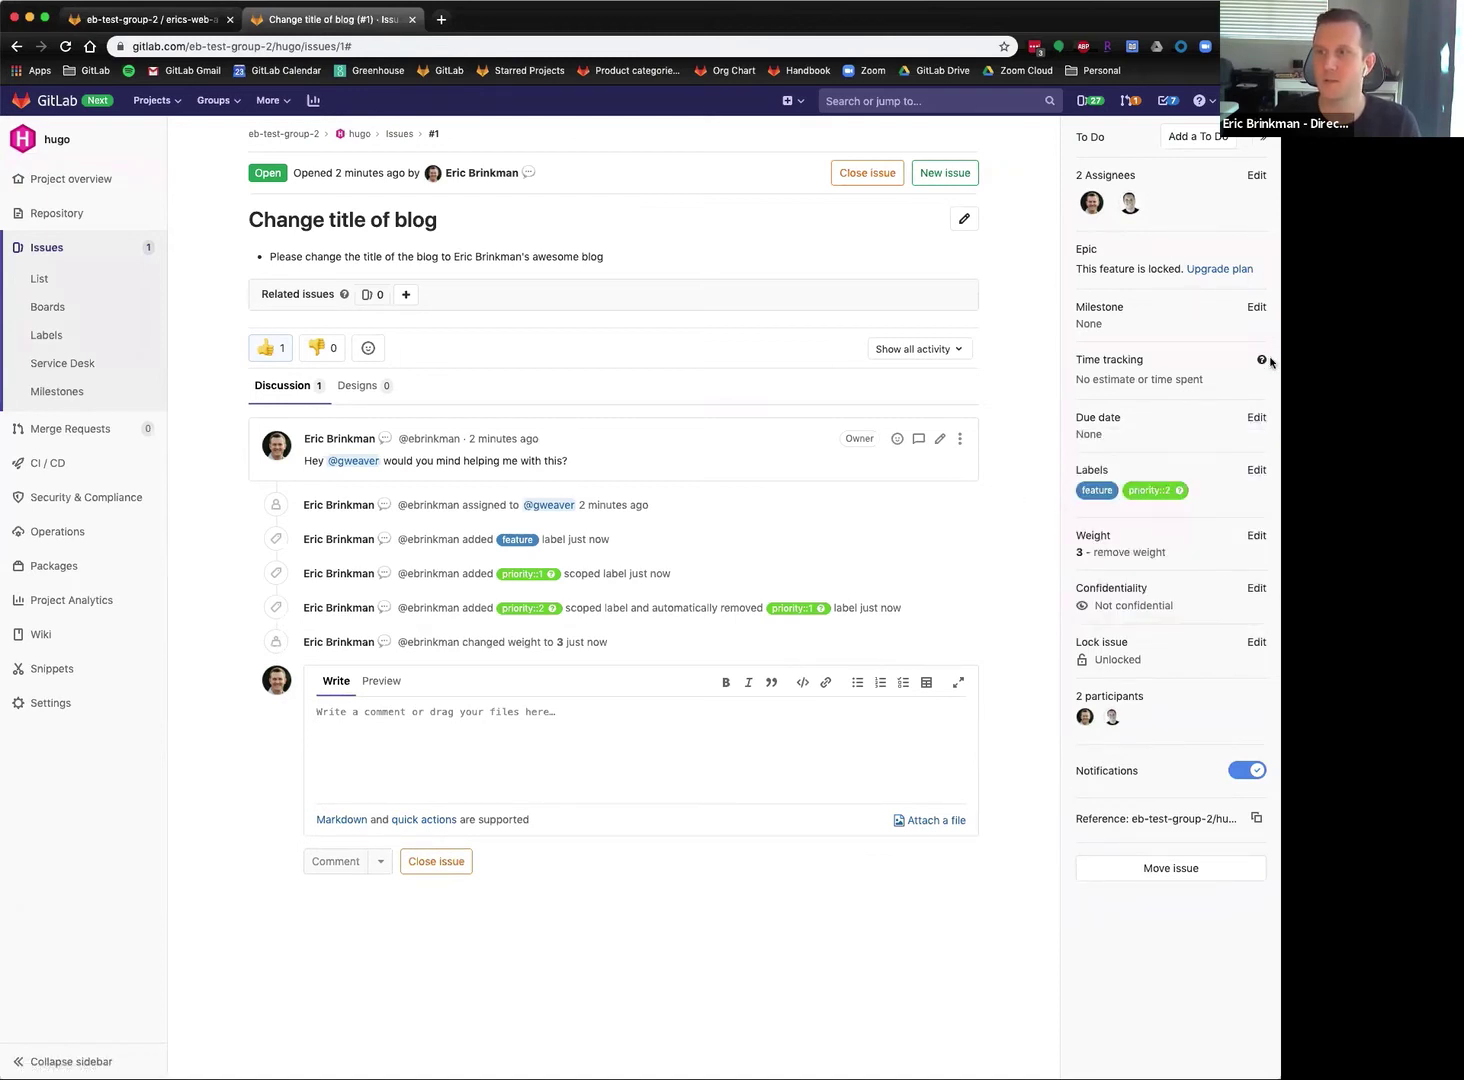
Log time spent via /spend comments, including /spend 30m, after checking the time-tracking help.
left_click(674, 748)
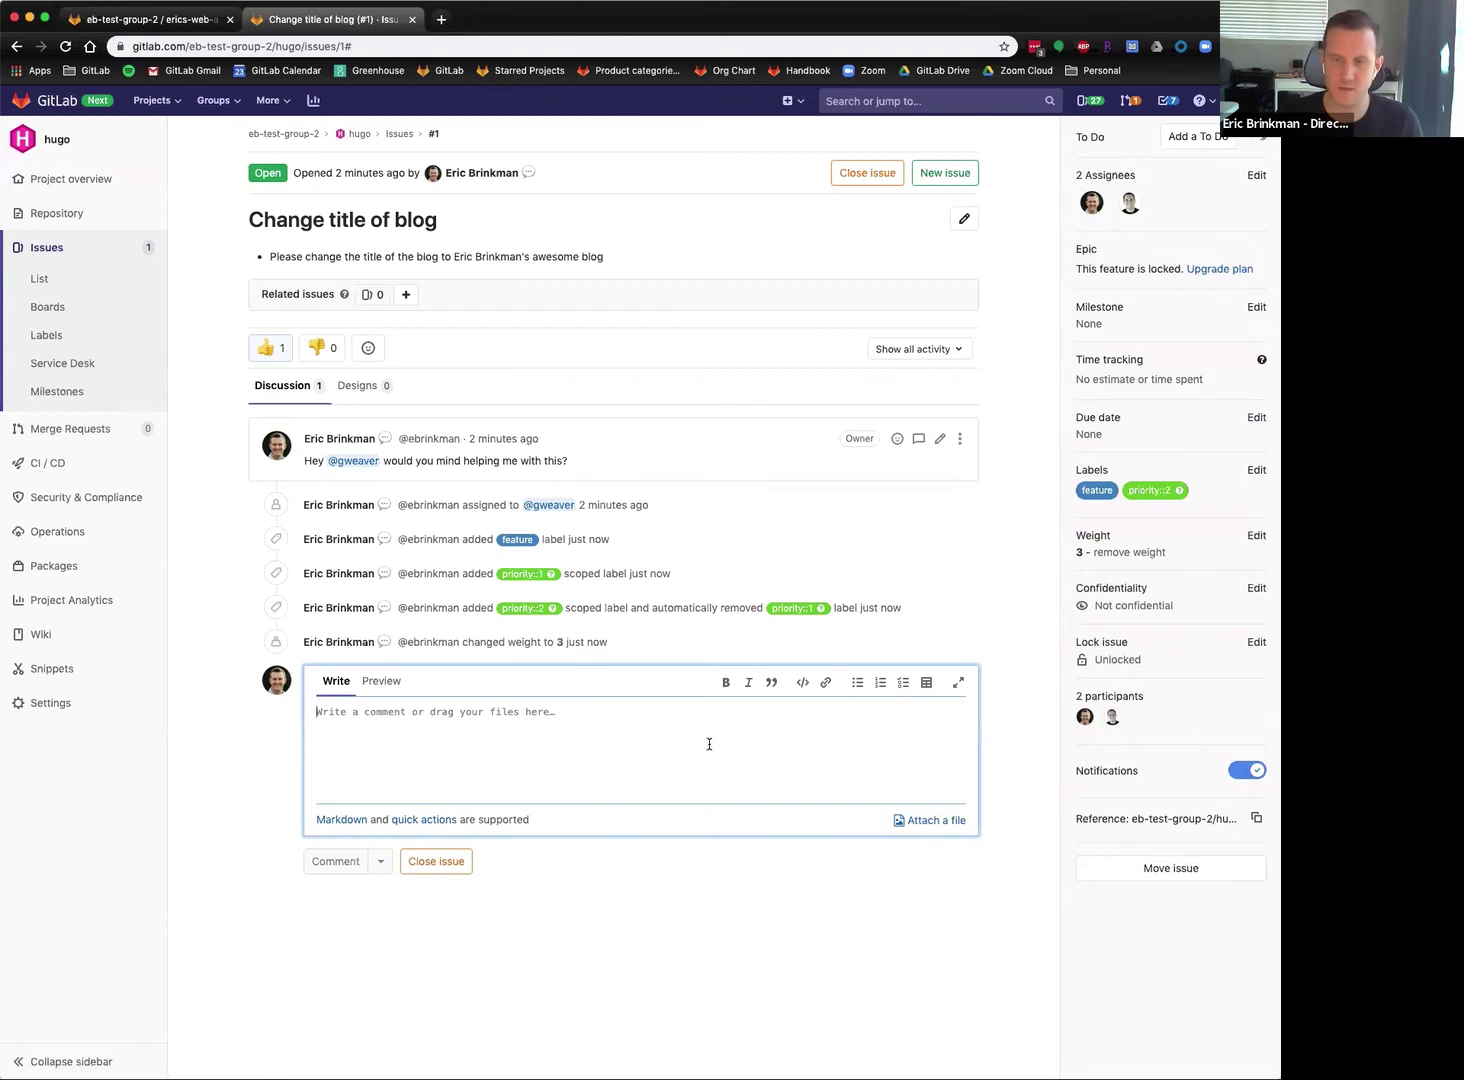
left_click(440, 819)
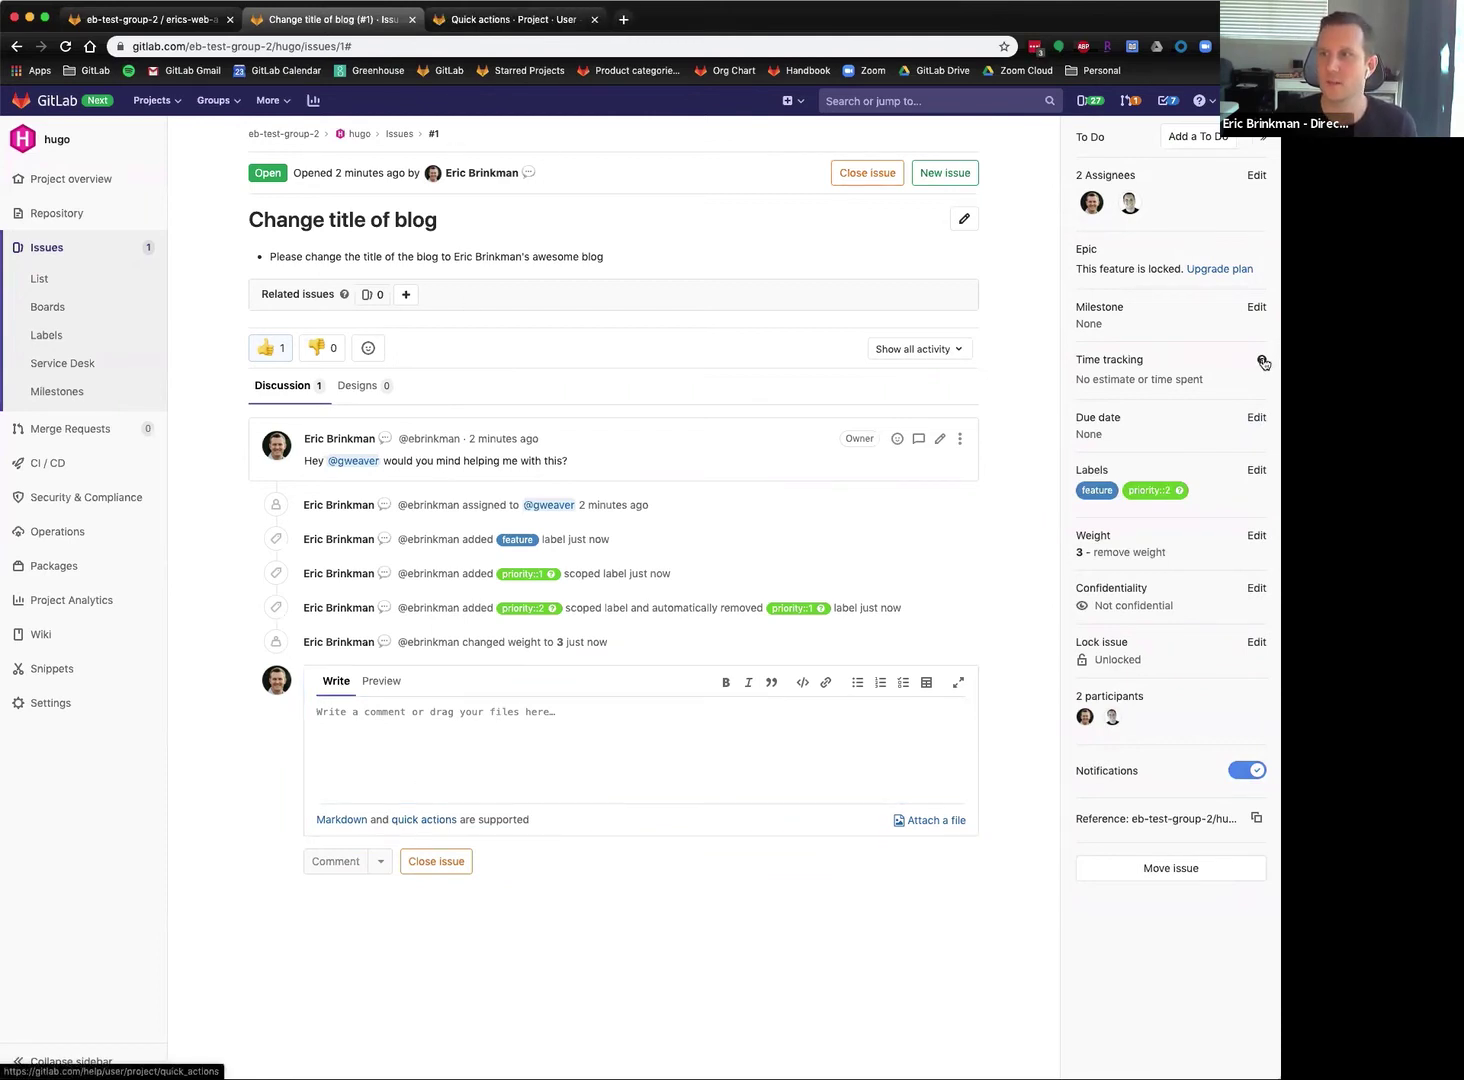
left_click(1261, 361)
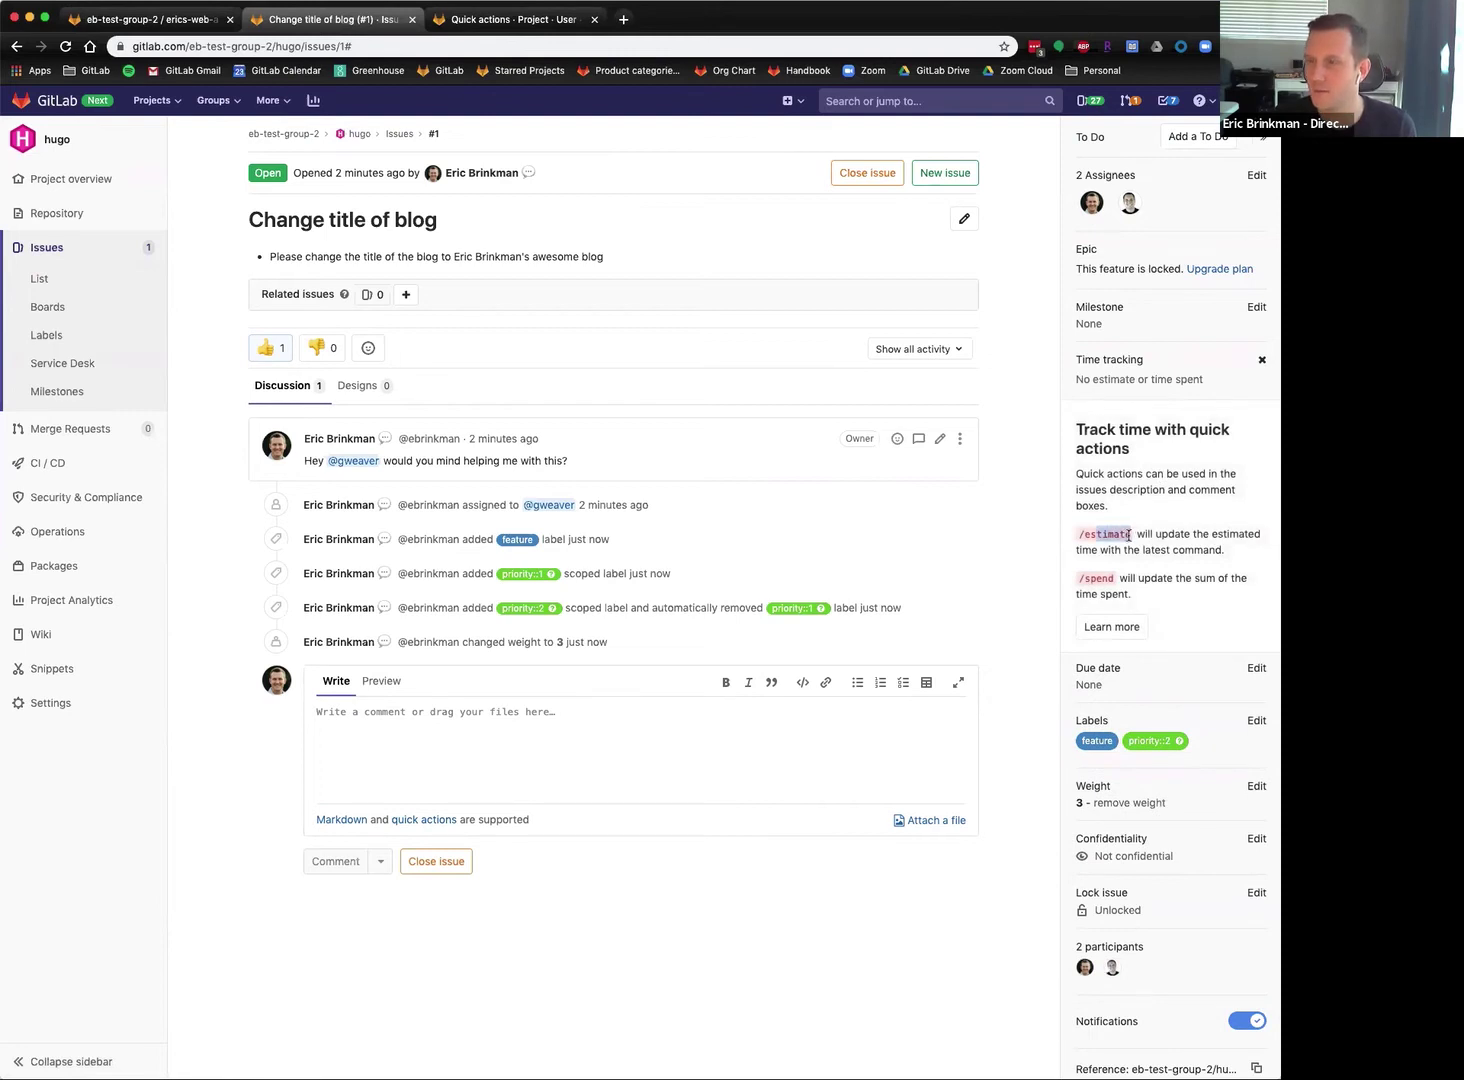
left_click(722, 777)
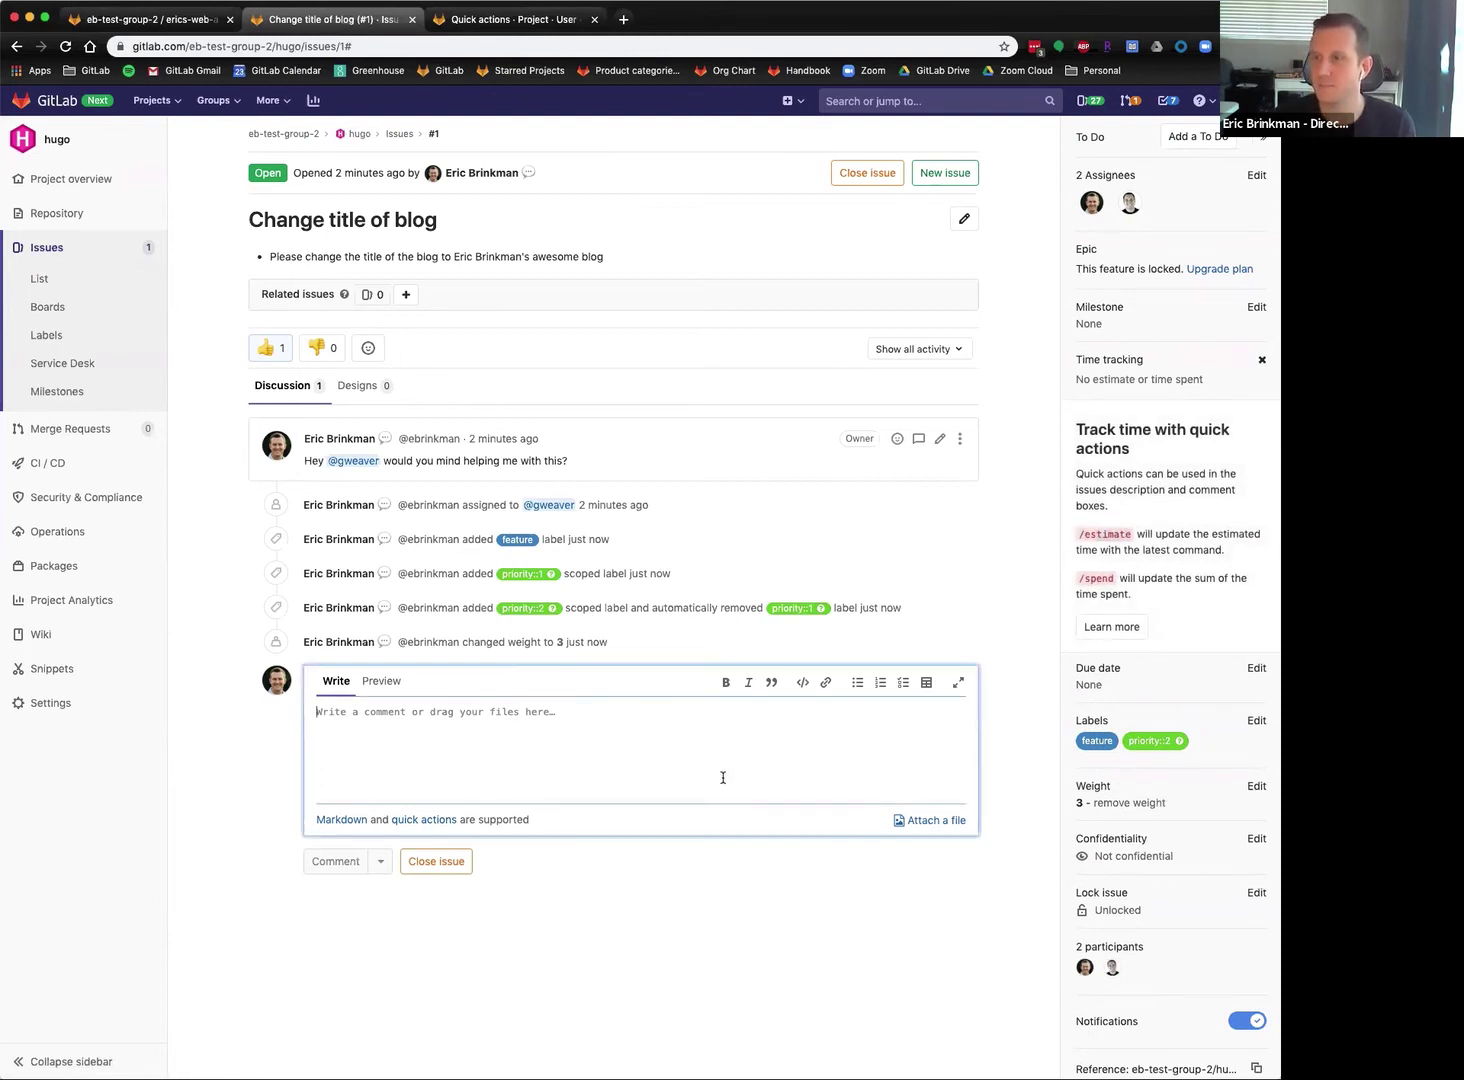
type("/spend 30")
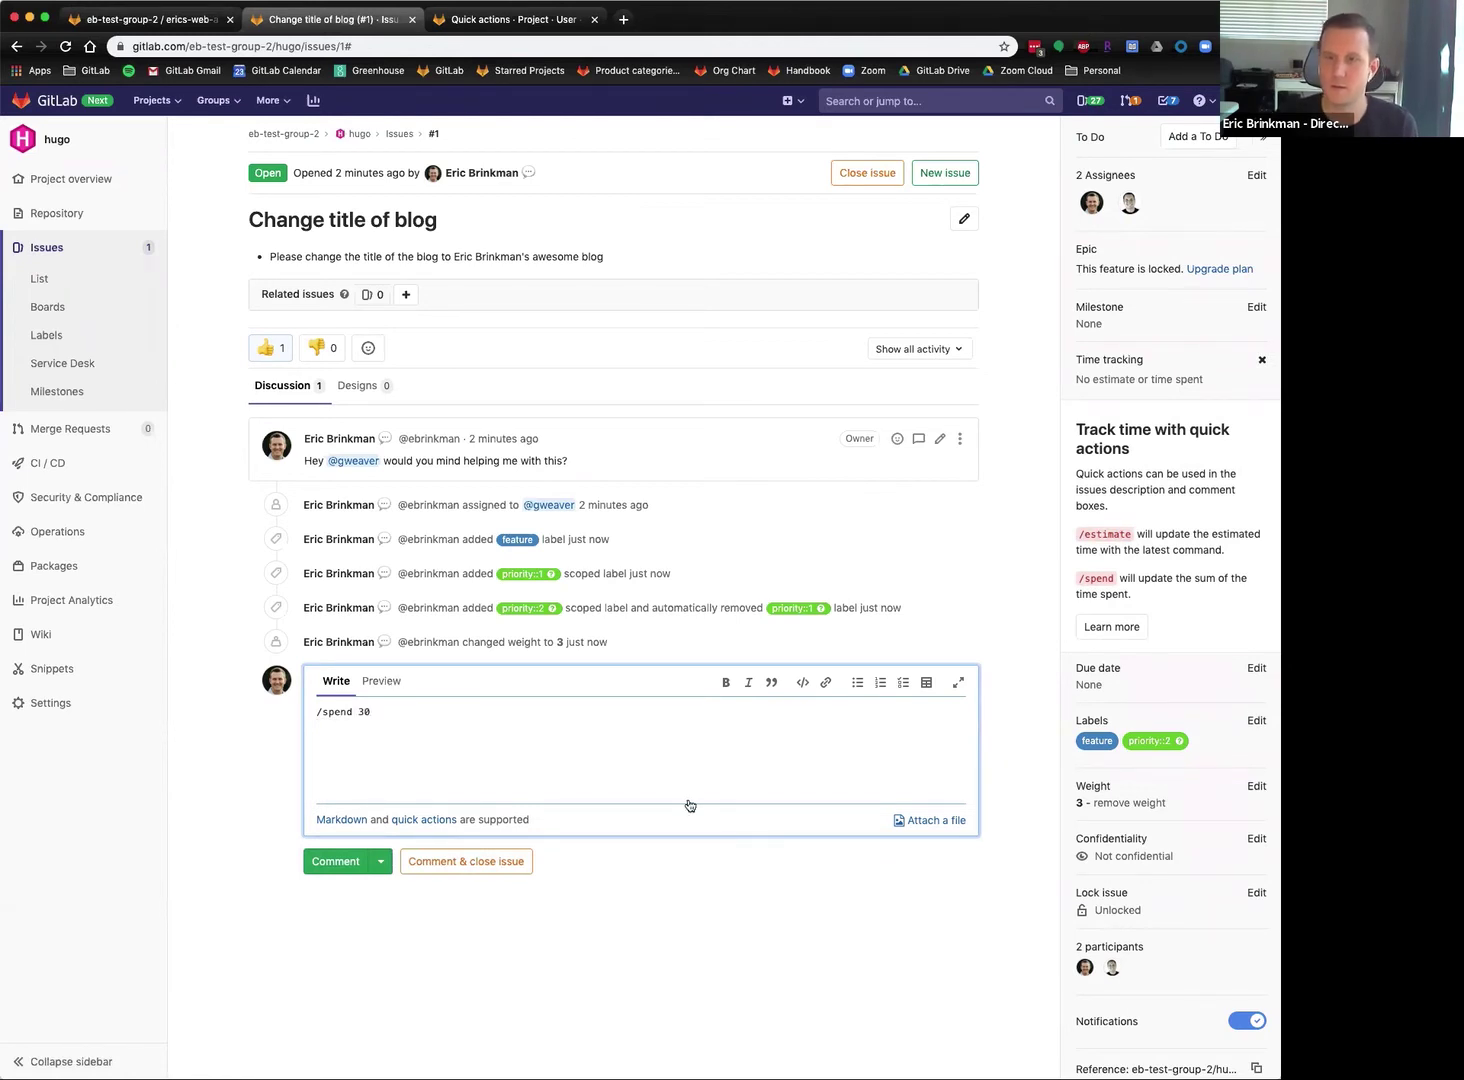
left_click(335, 861)
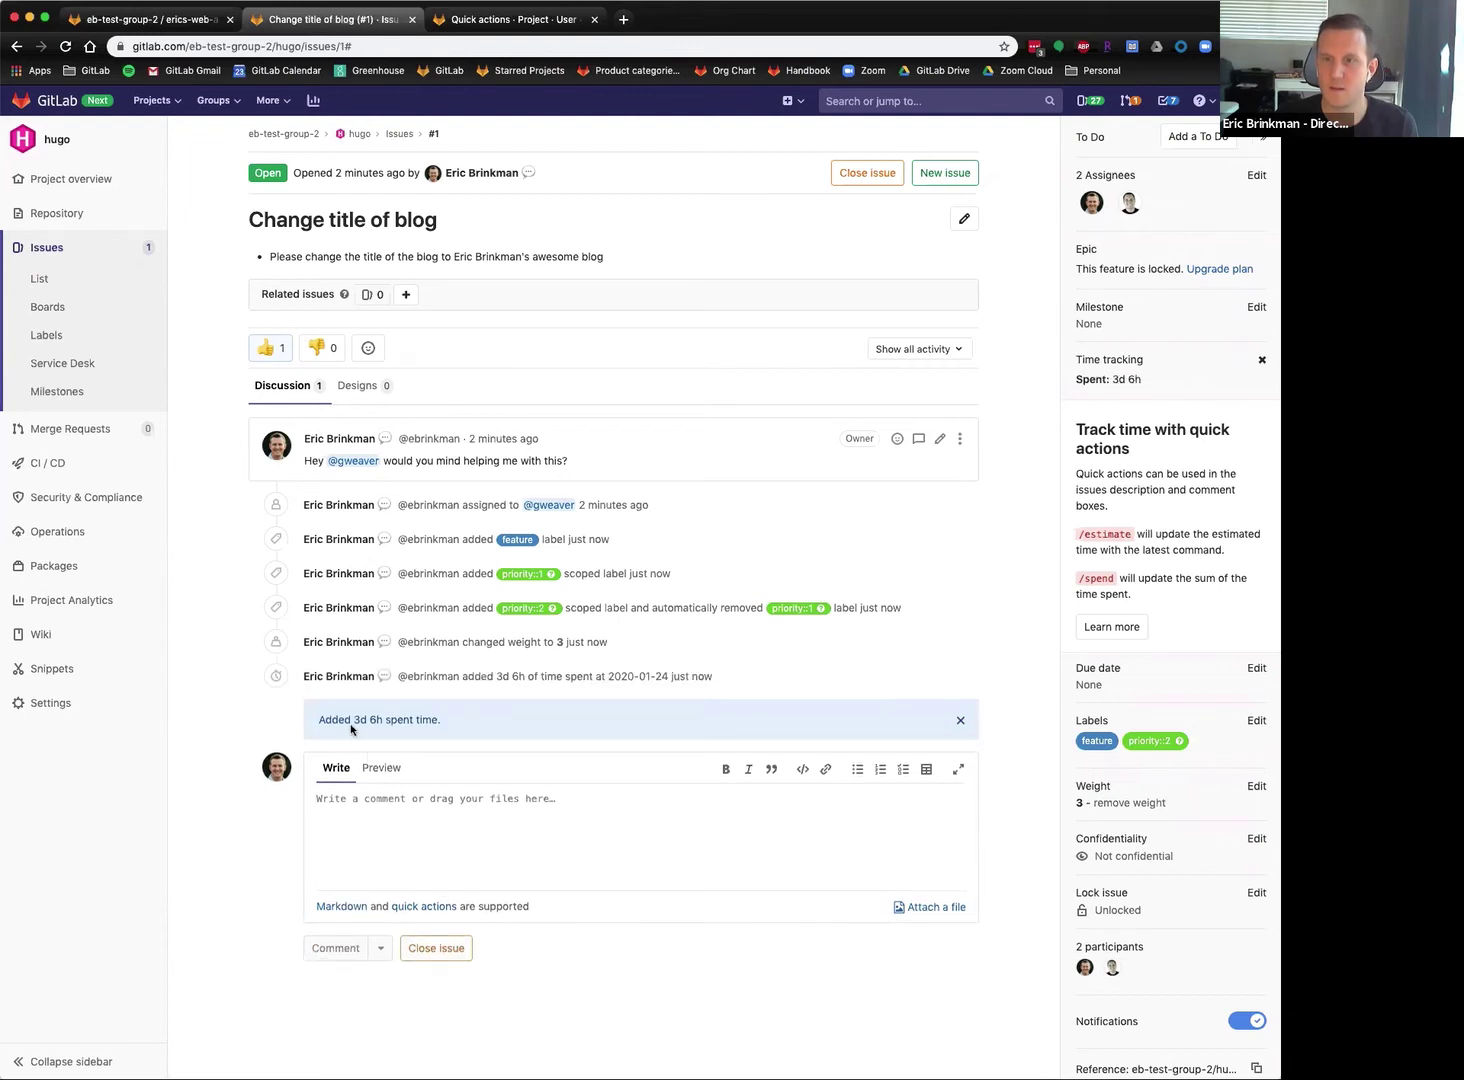
left_click(579, 845)
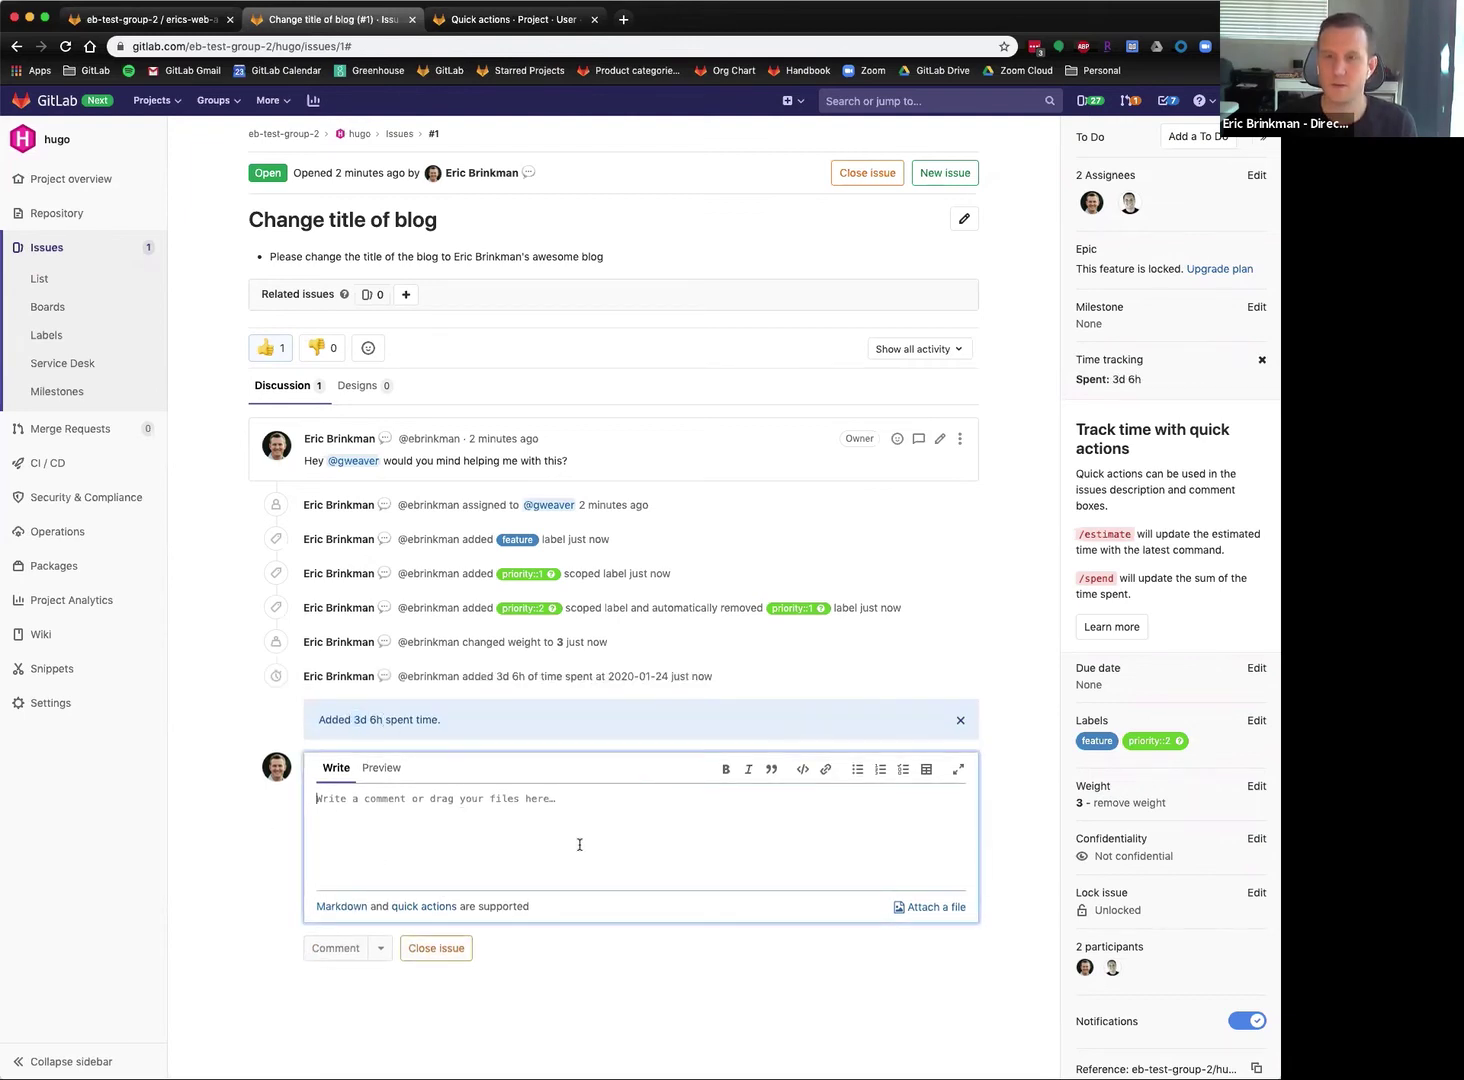
type("/spend ")
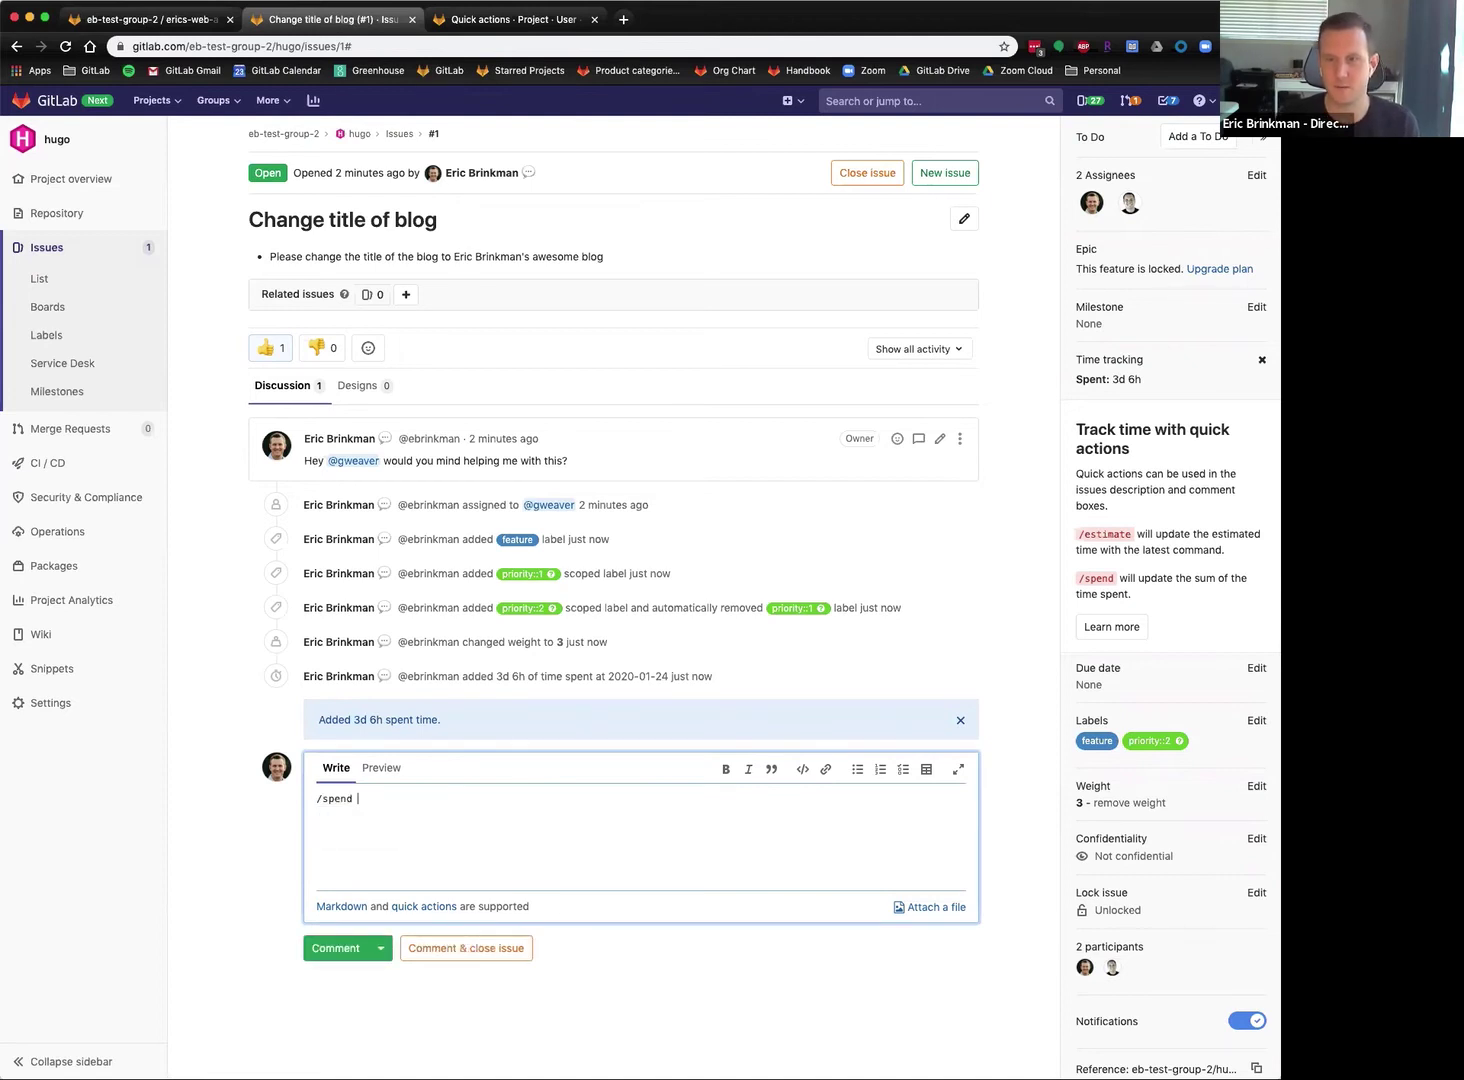
type("30m")
left_click(335, 948)
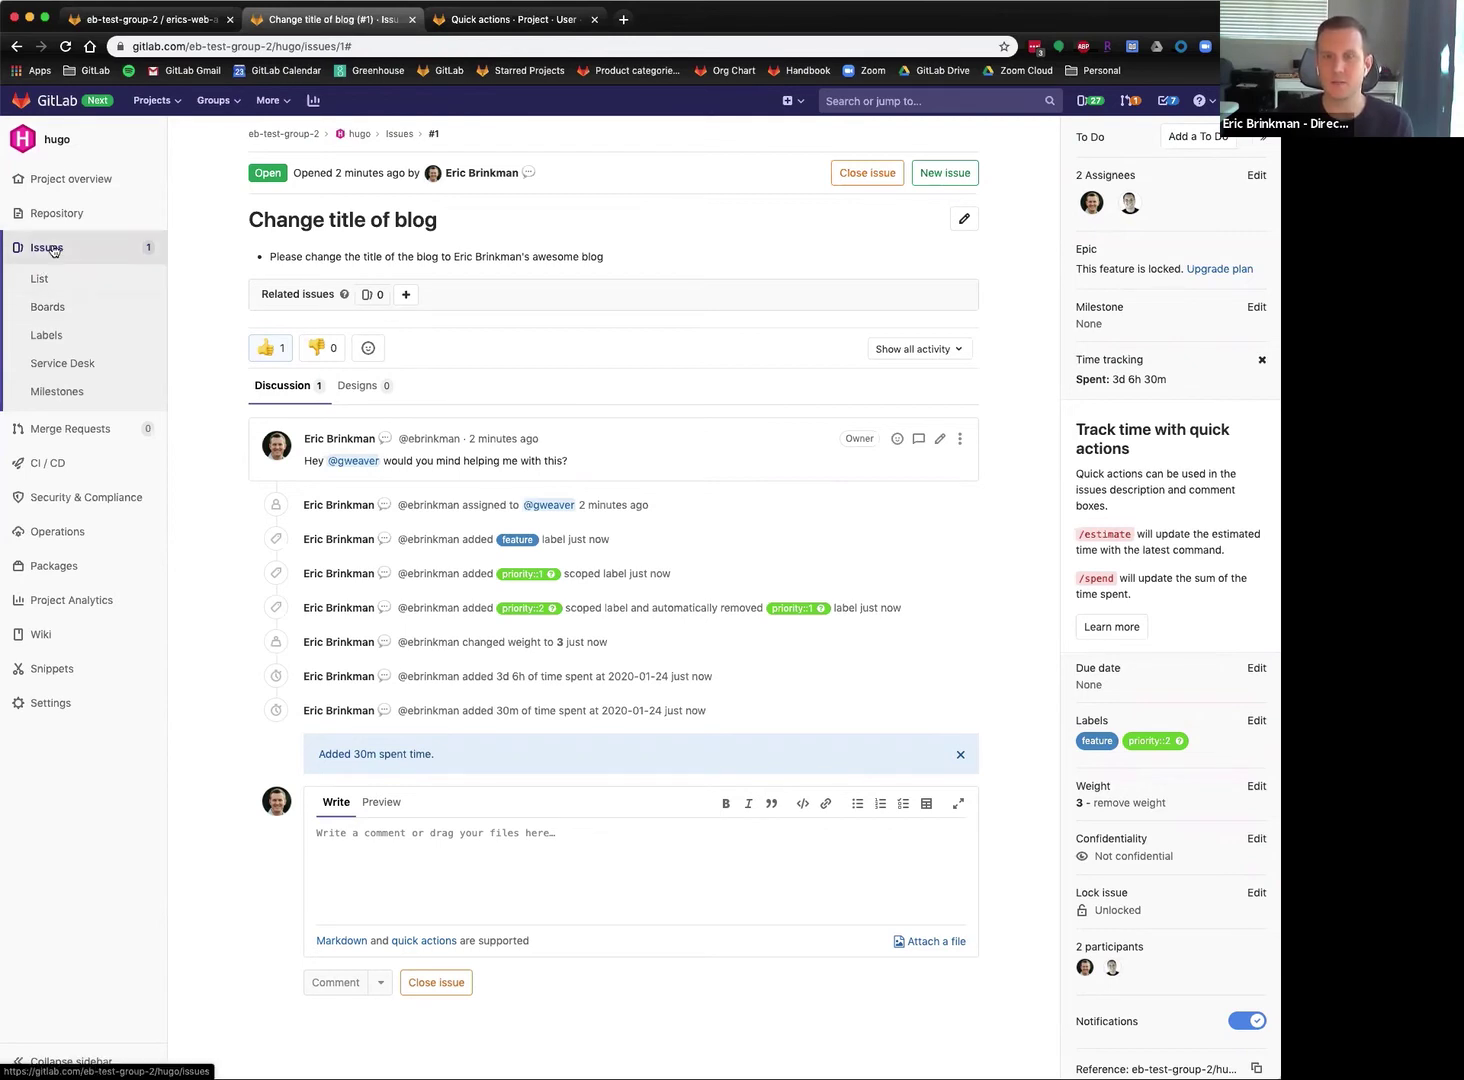
Start a new issue titled 'Change color of blog back' with a description.
left_click(73, 259)
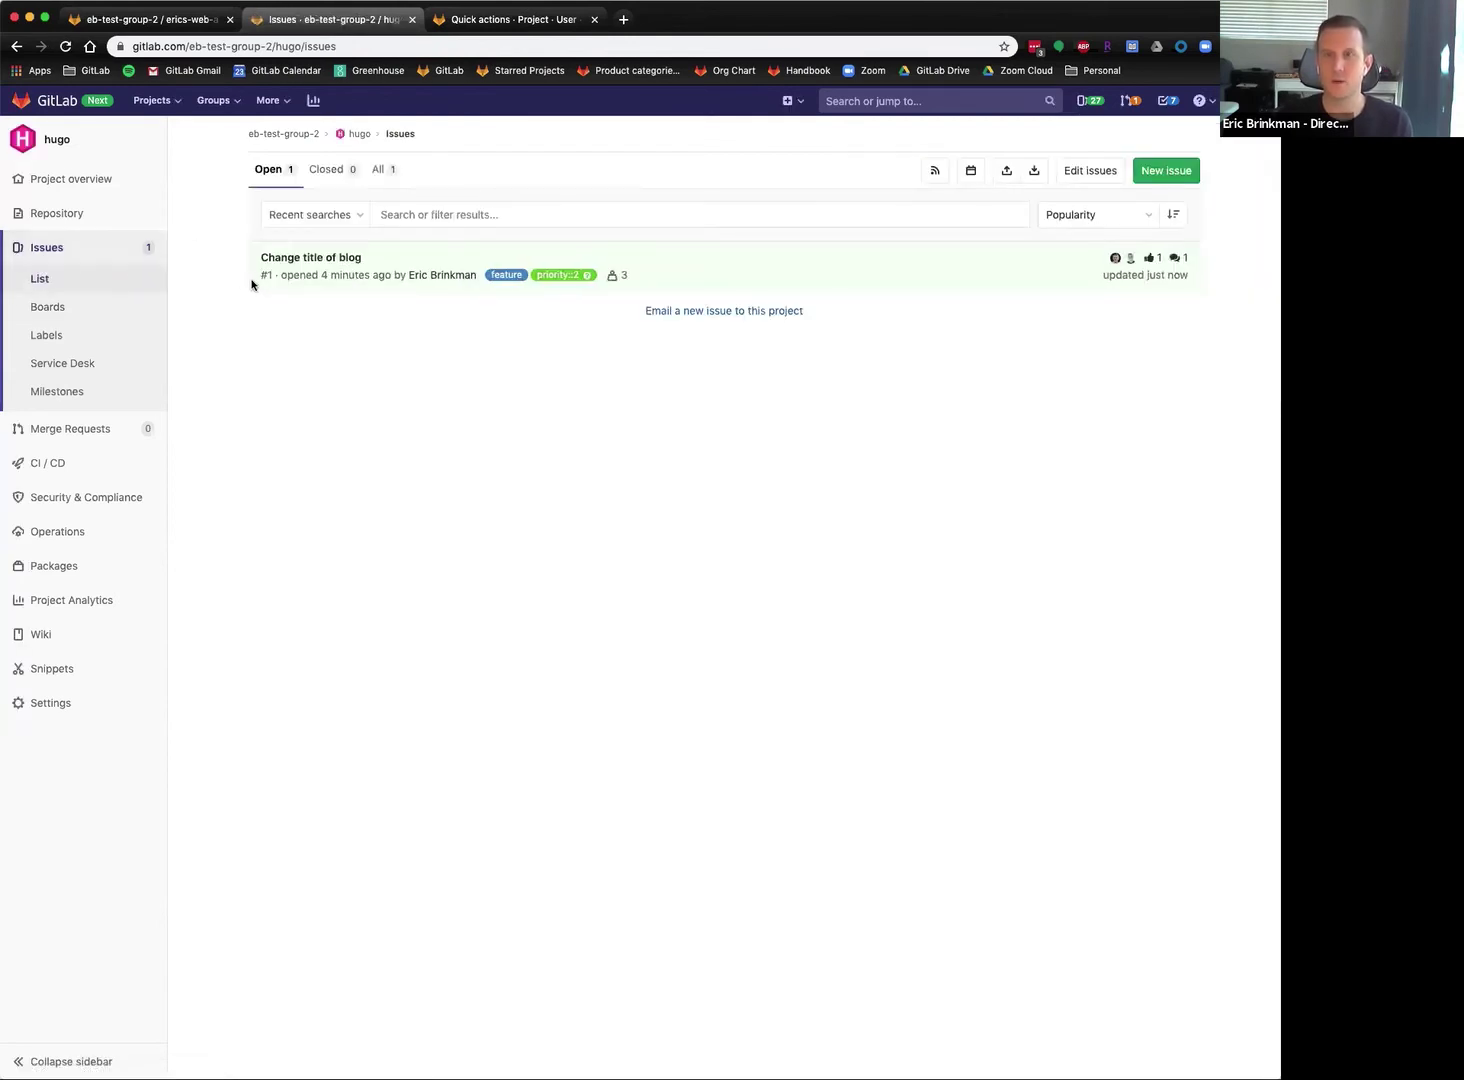
left_click(1168, 170)
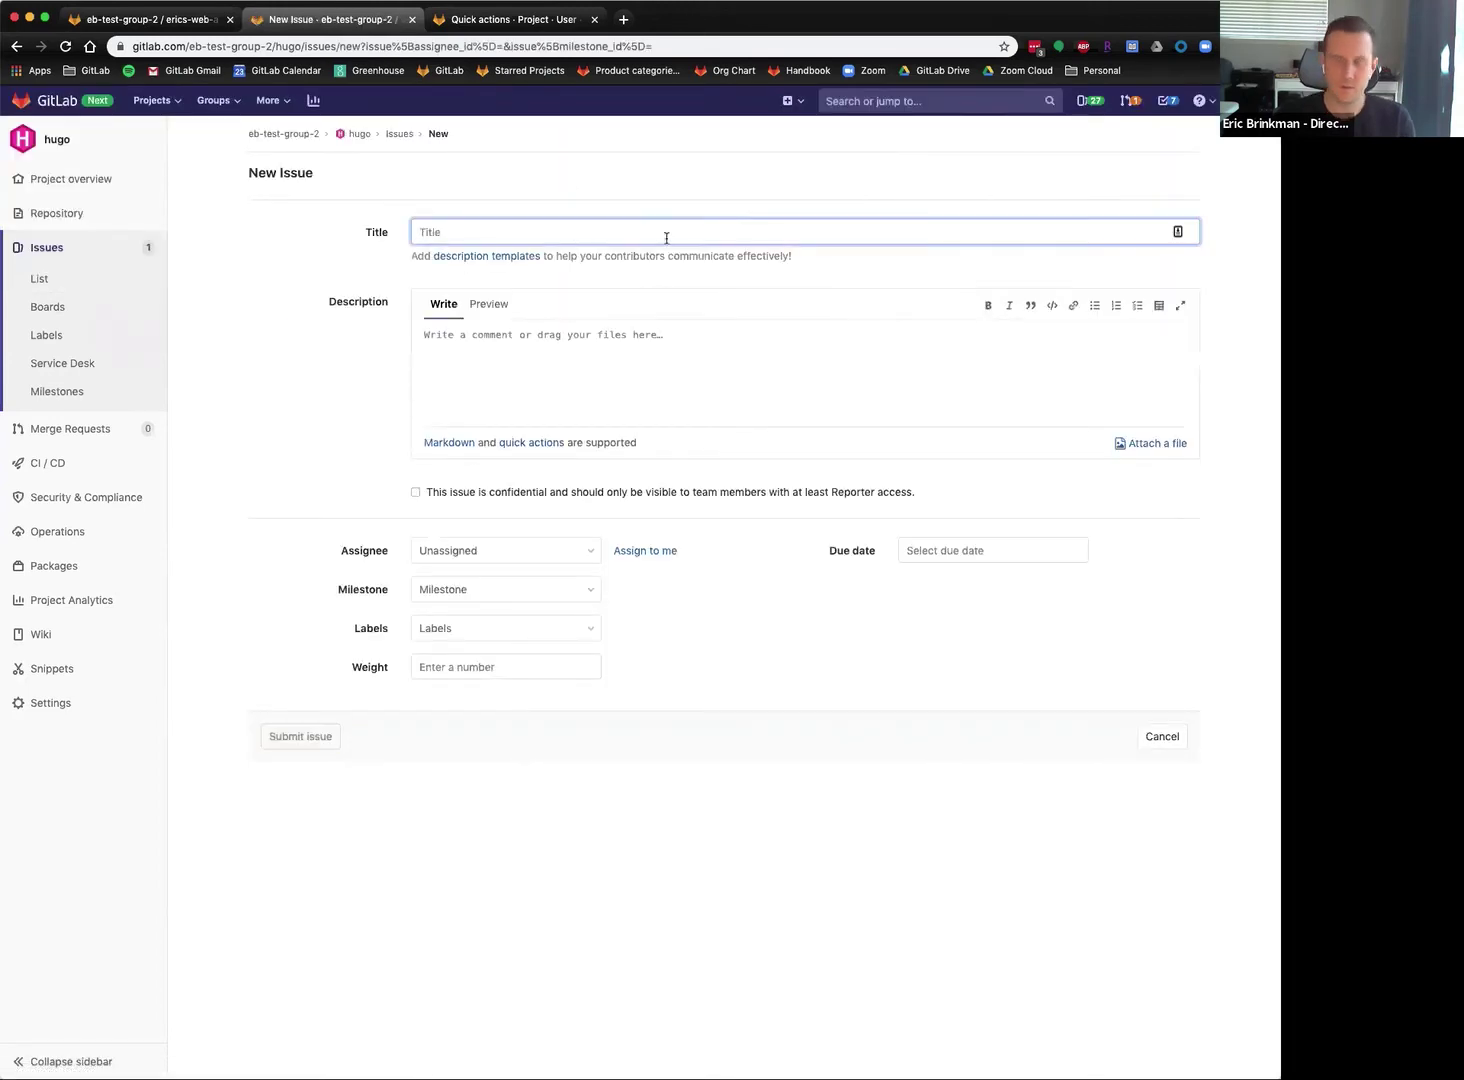
type("Change color of blog backgroun")
key("Tab")
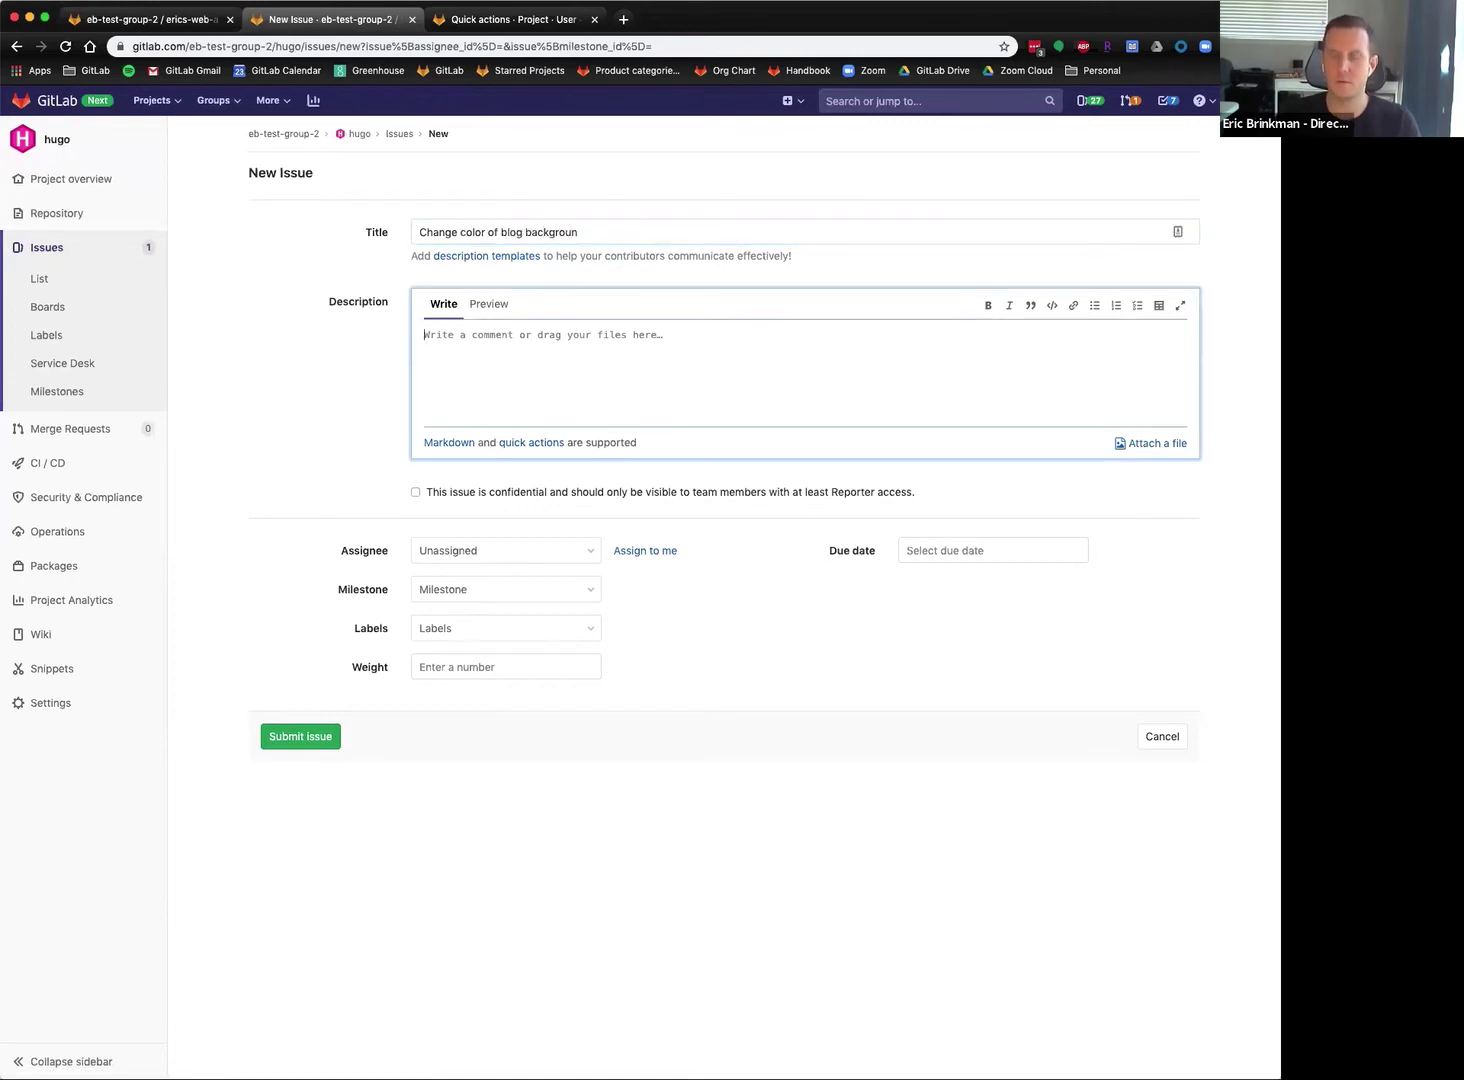
type("Pl")
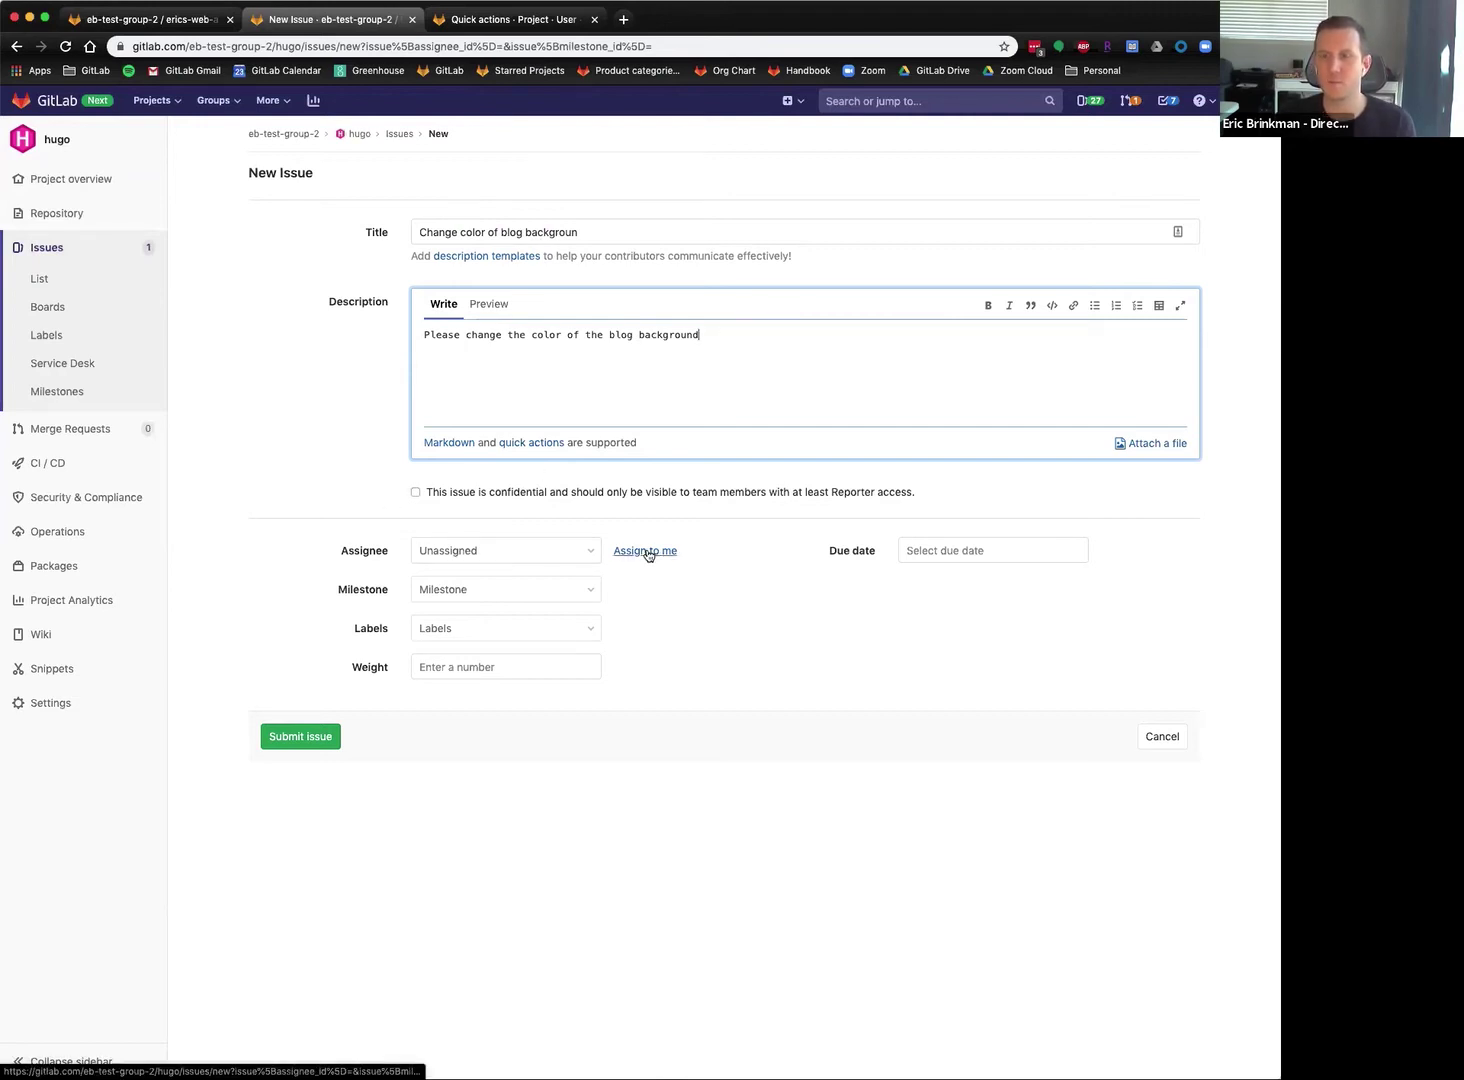
Assign the issue to the teammate and give it the feature and priority::1 labels.
left_click(540, 556)
left_click(455, 718)
left_click(638, 645)
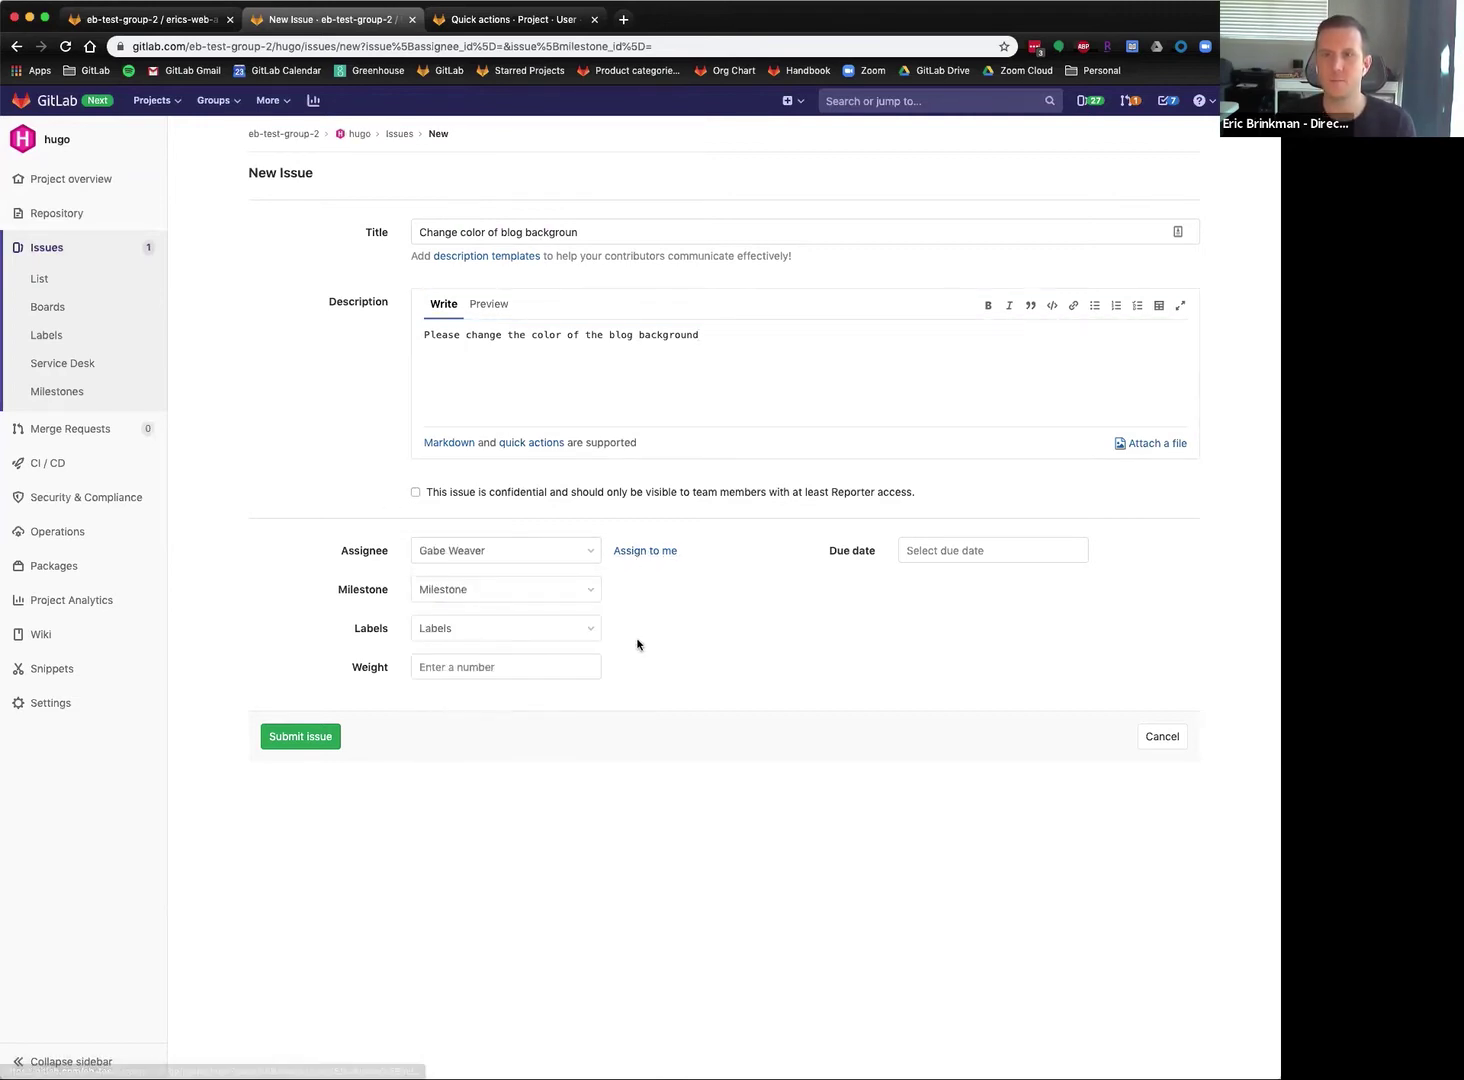
left_click(486, 630)
left_click(502, 764)
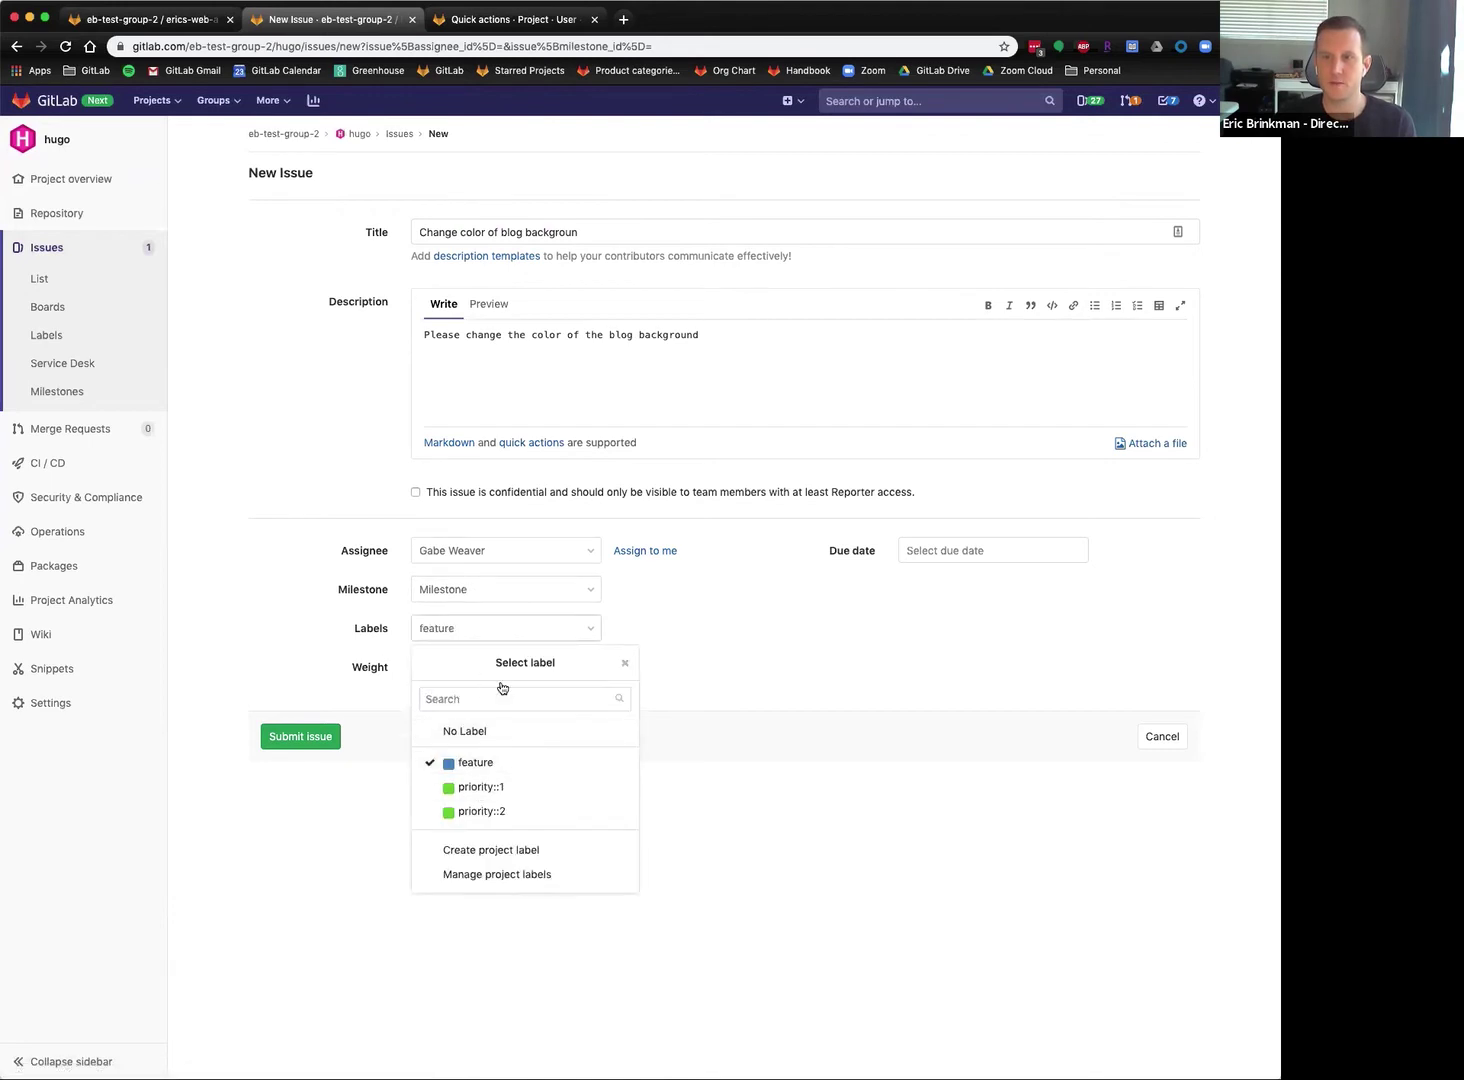
left_click(481, 788)
left_click(210, 612)
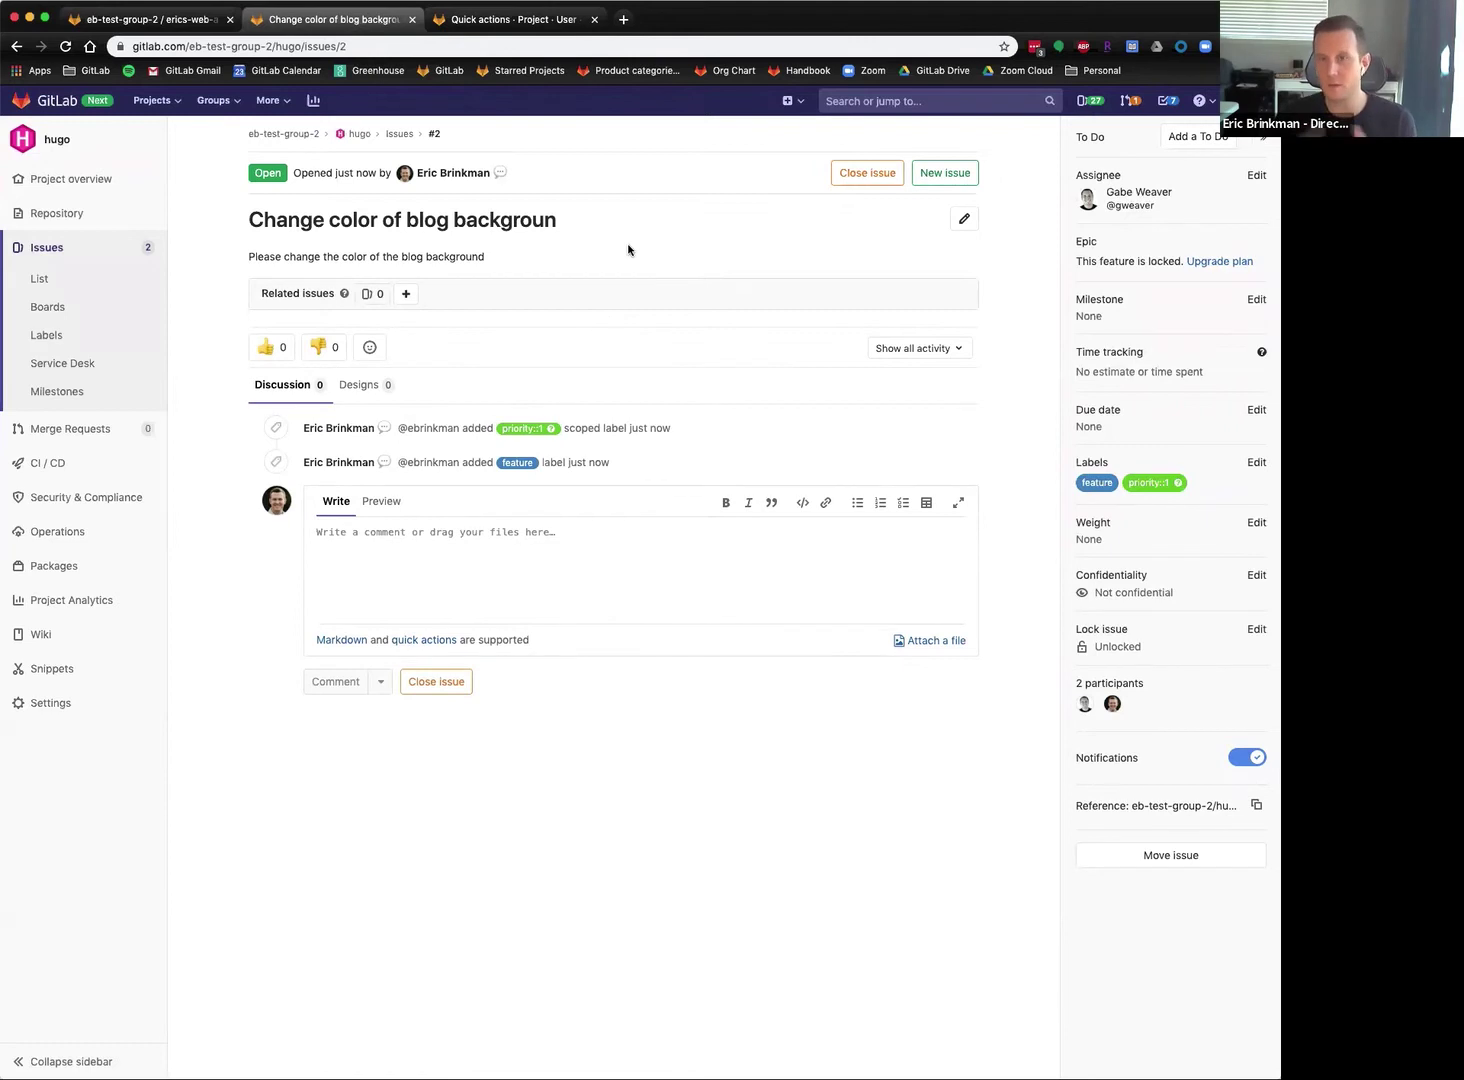
Correct the issue title to 'Change color of blog background' and save.
left_click_drag(490, 227, 433, 224)
left_click(527, 230)
left_click(964, 219)
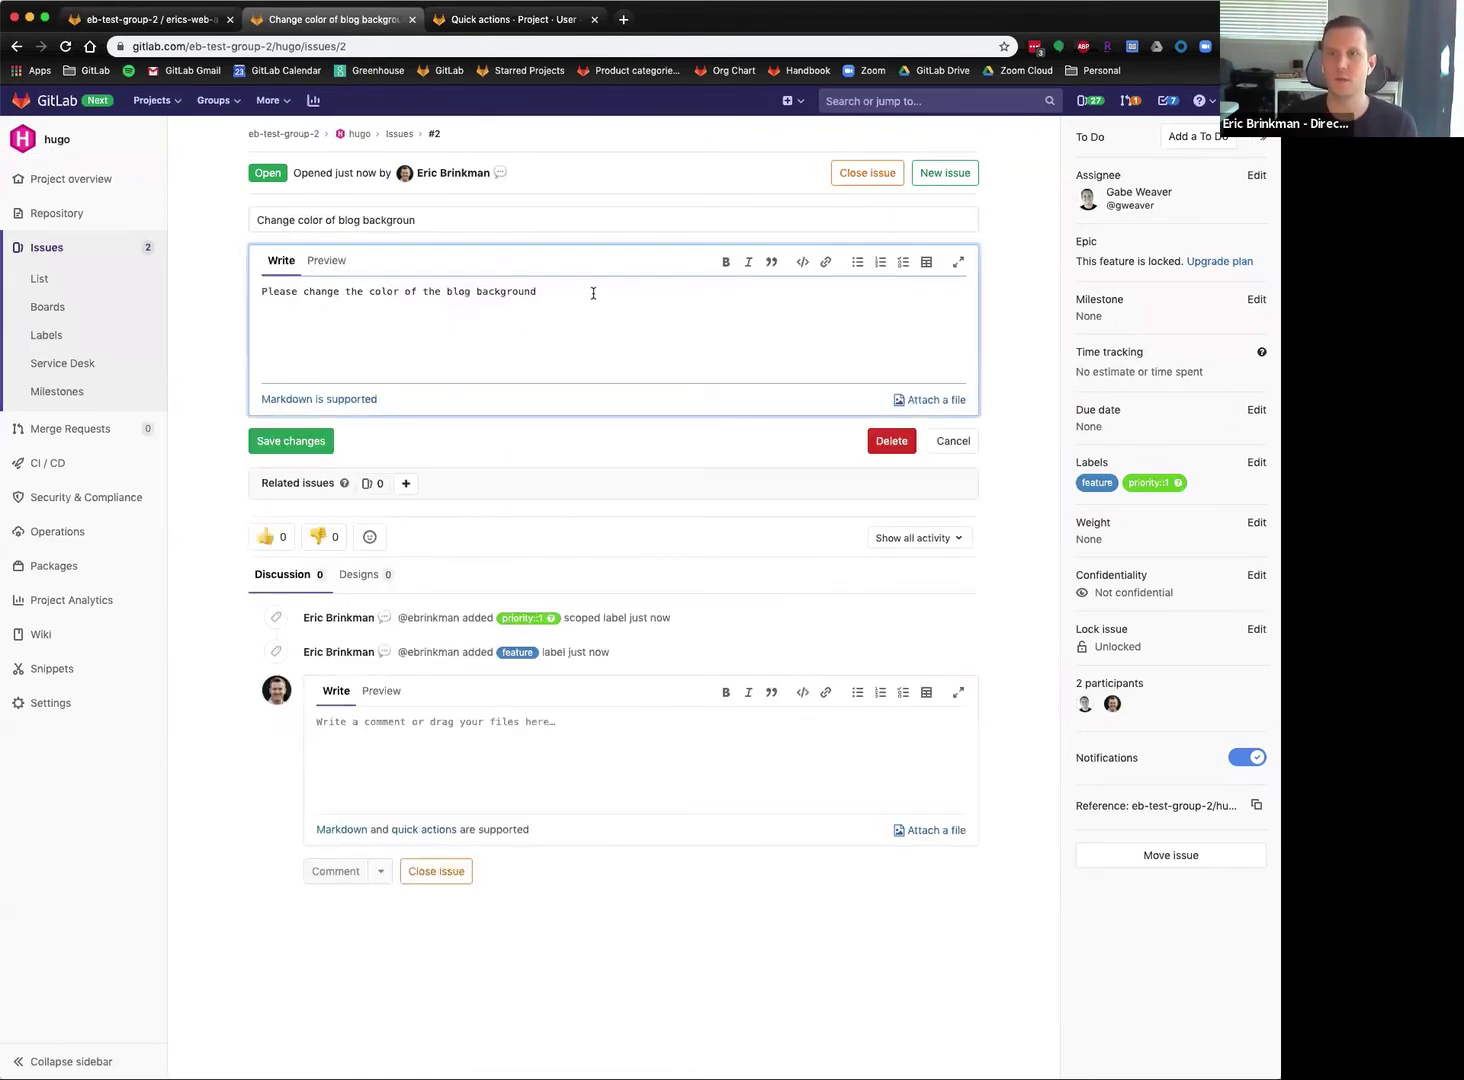
left_click(480, 222)
type("d")
left_click(304, 442)
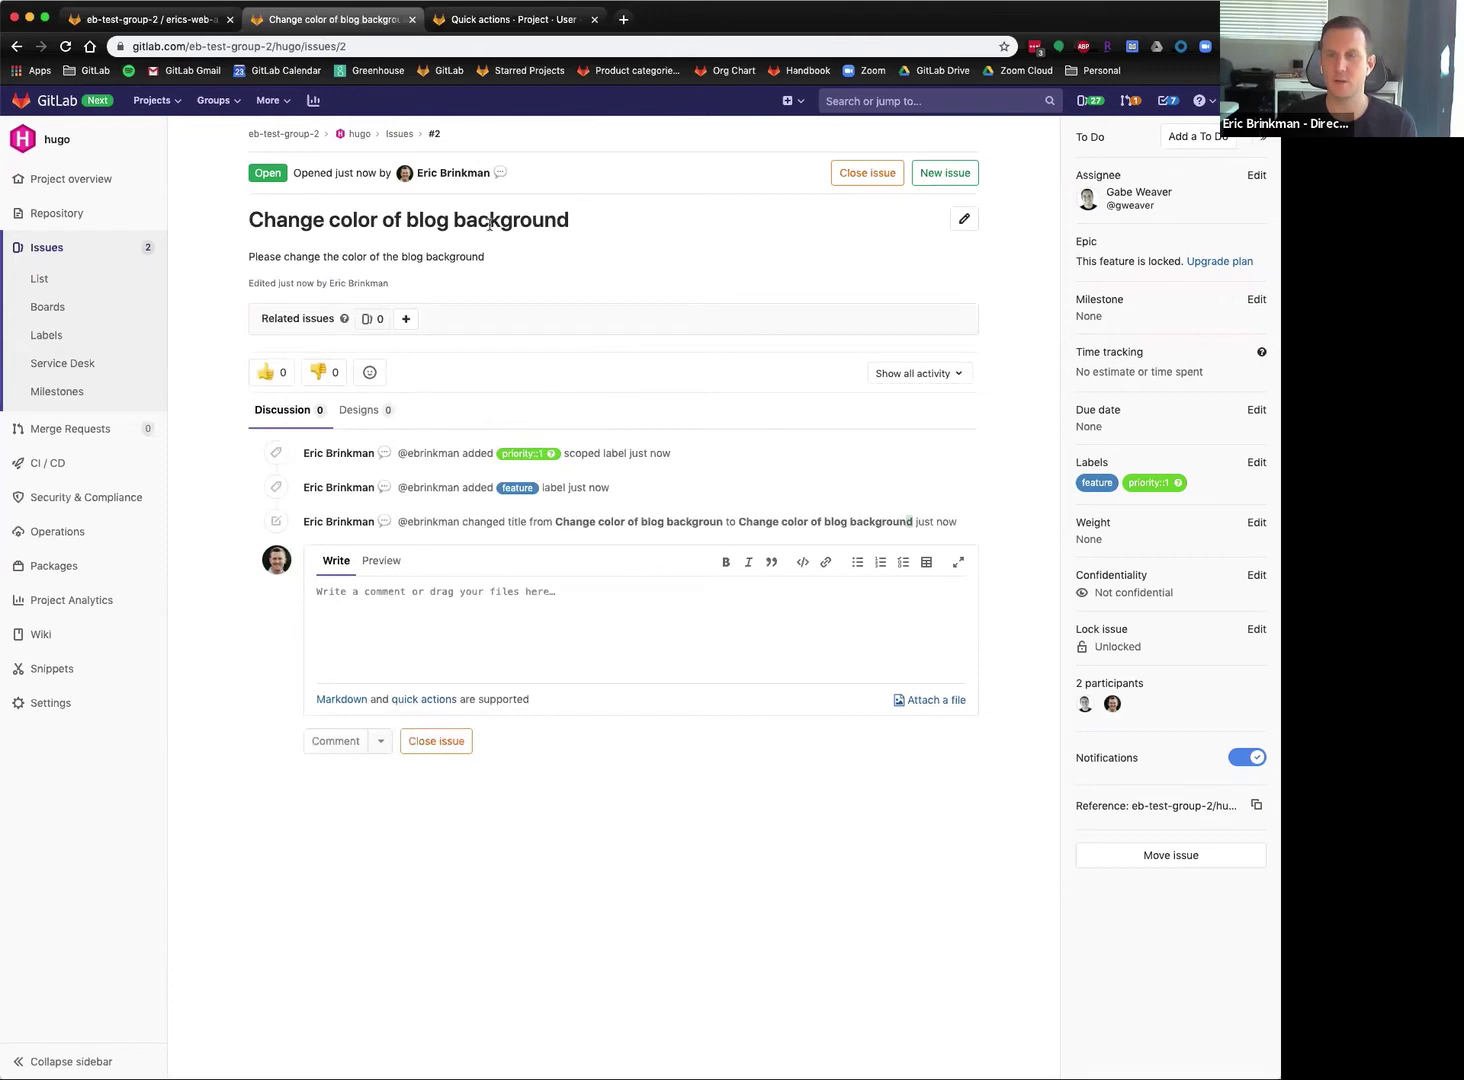
left_click_drag(351, 219, 487, 221)
left_click(612, 228)
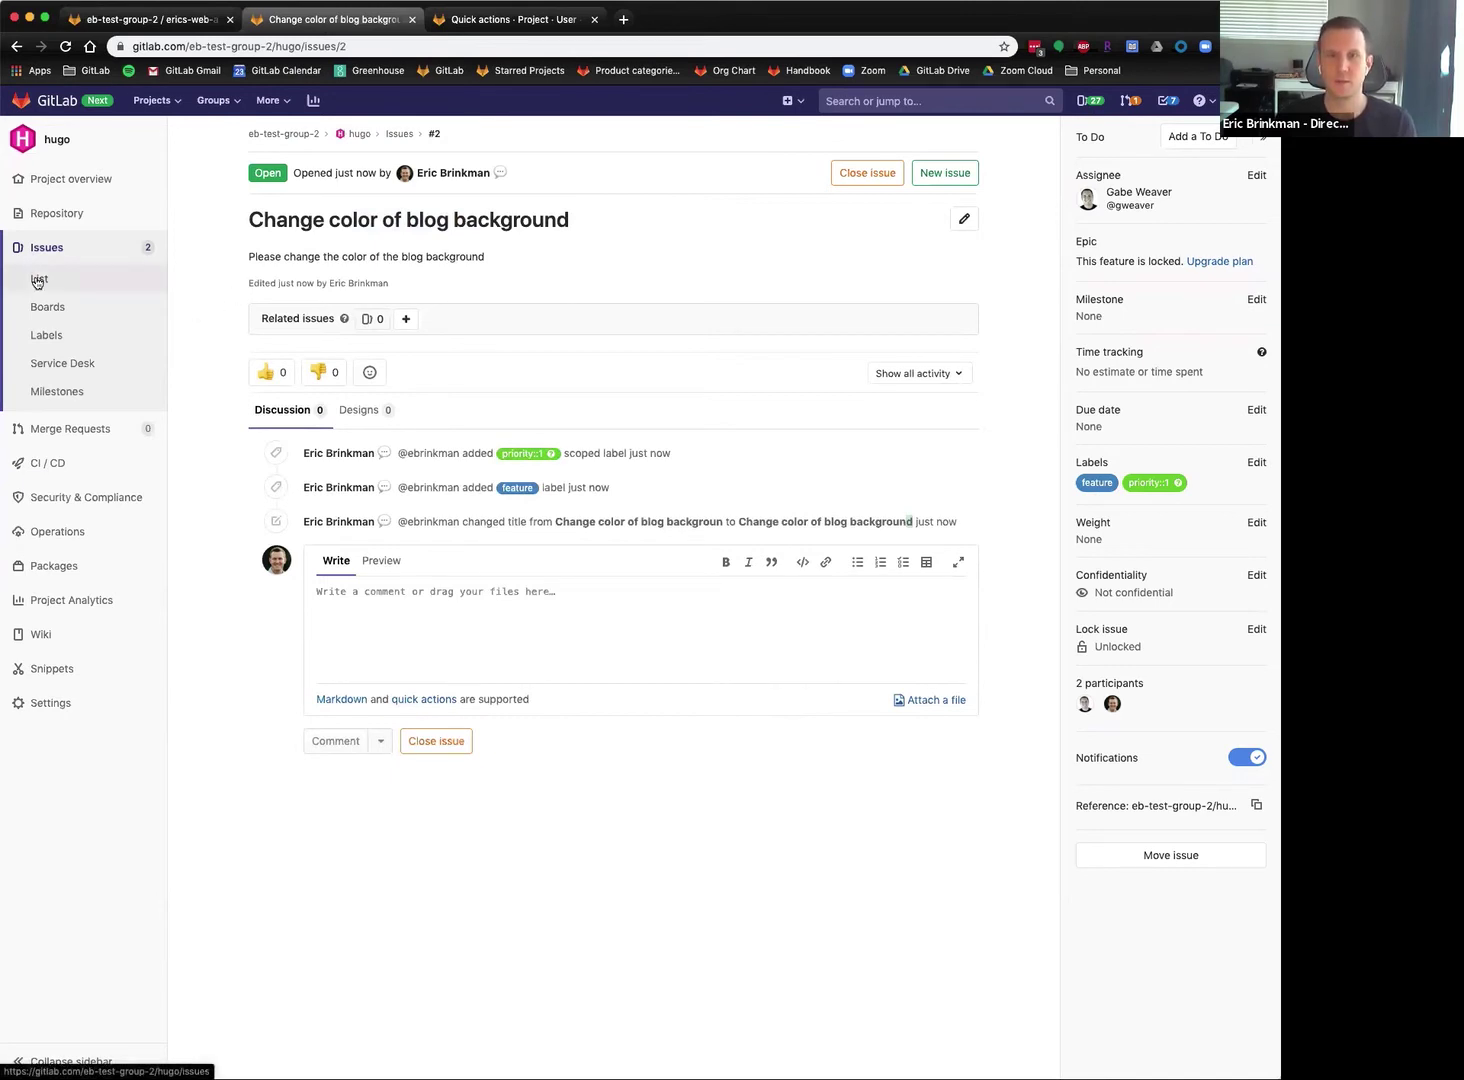
Open the issue boards and add the default To Do and Doing lists.
left_click(57, 316)
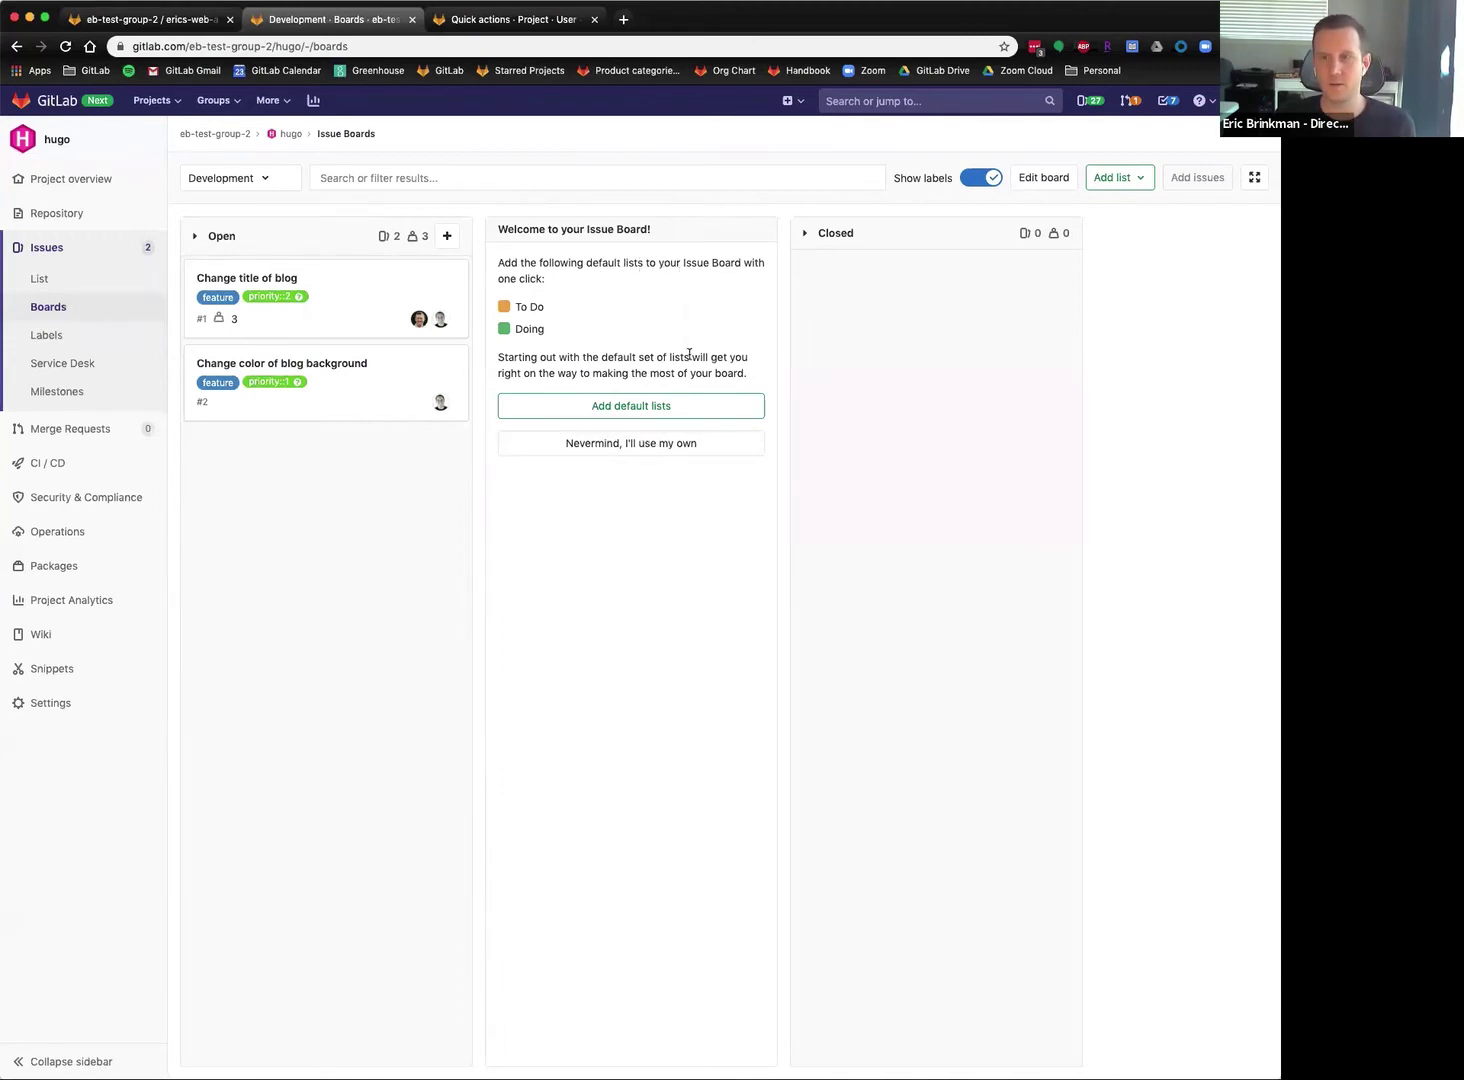
left_click(605, 405)
left_click_drag(516, 307, 541, 331)
left_click(516, 325)
left_click(574, 358)
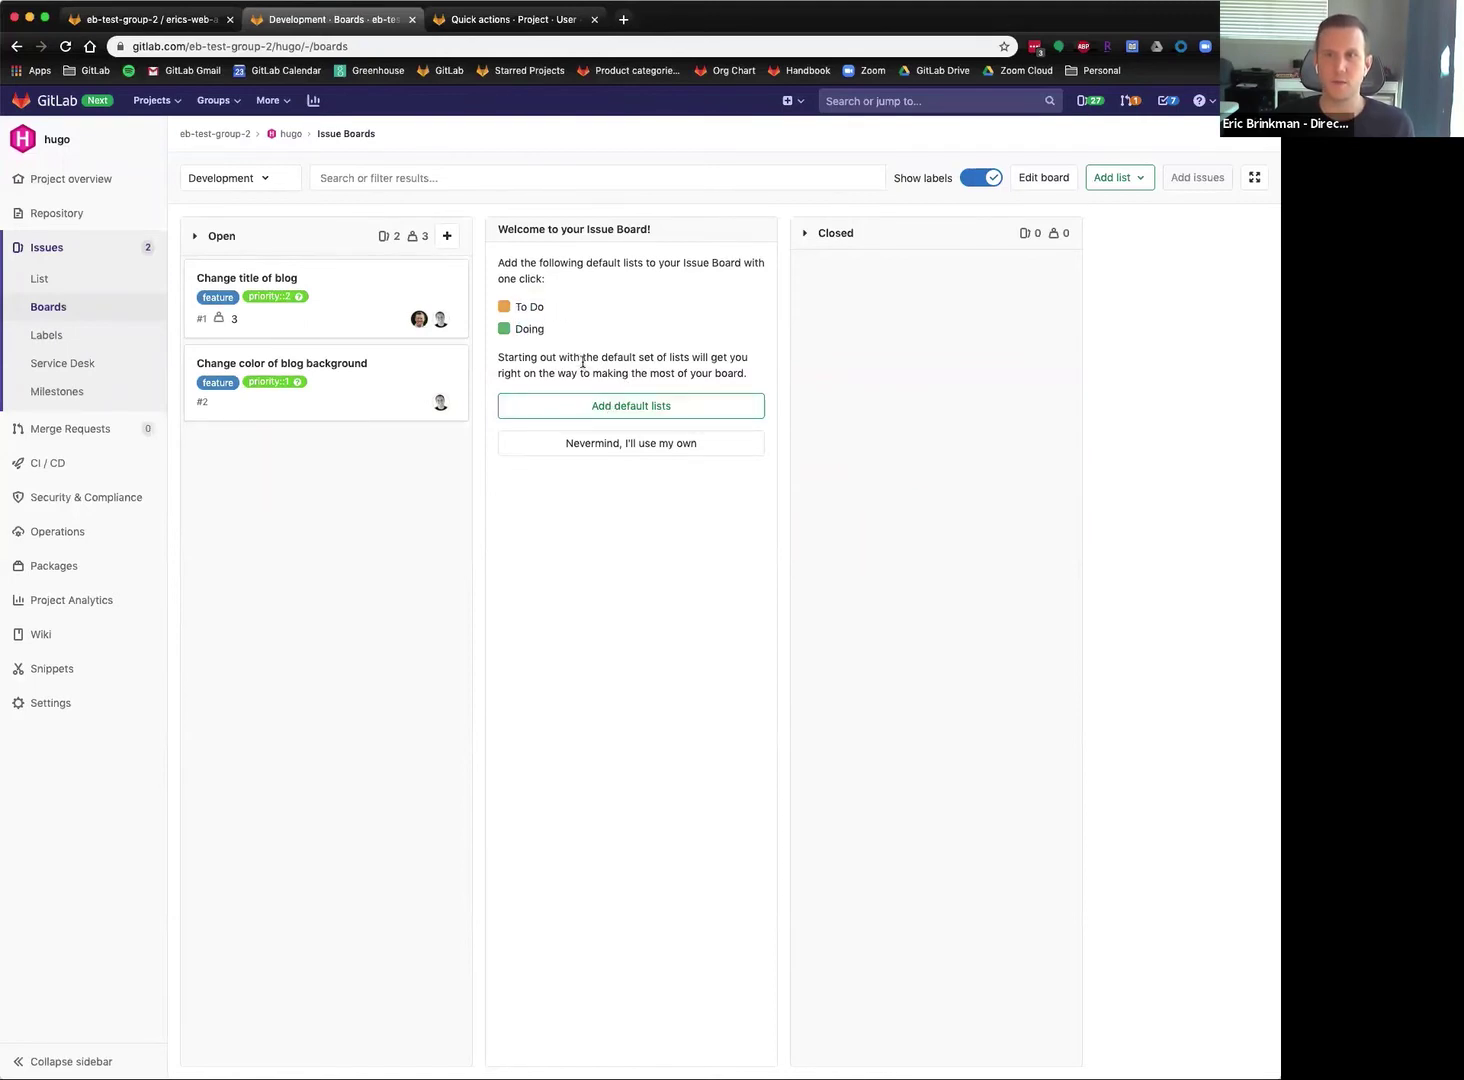
left_click(610, 407)
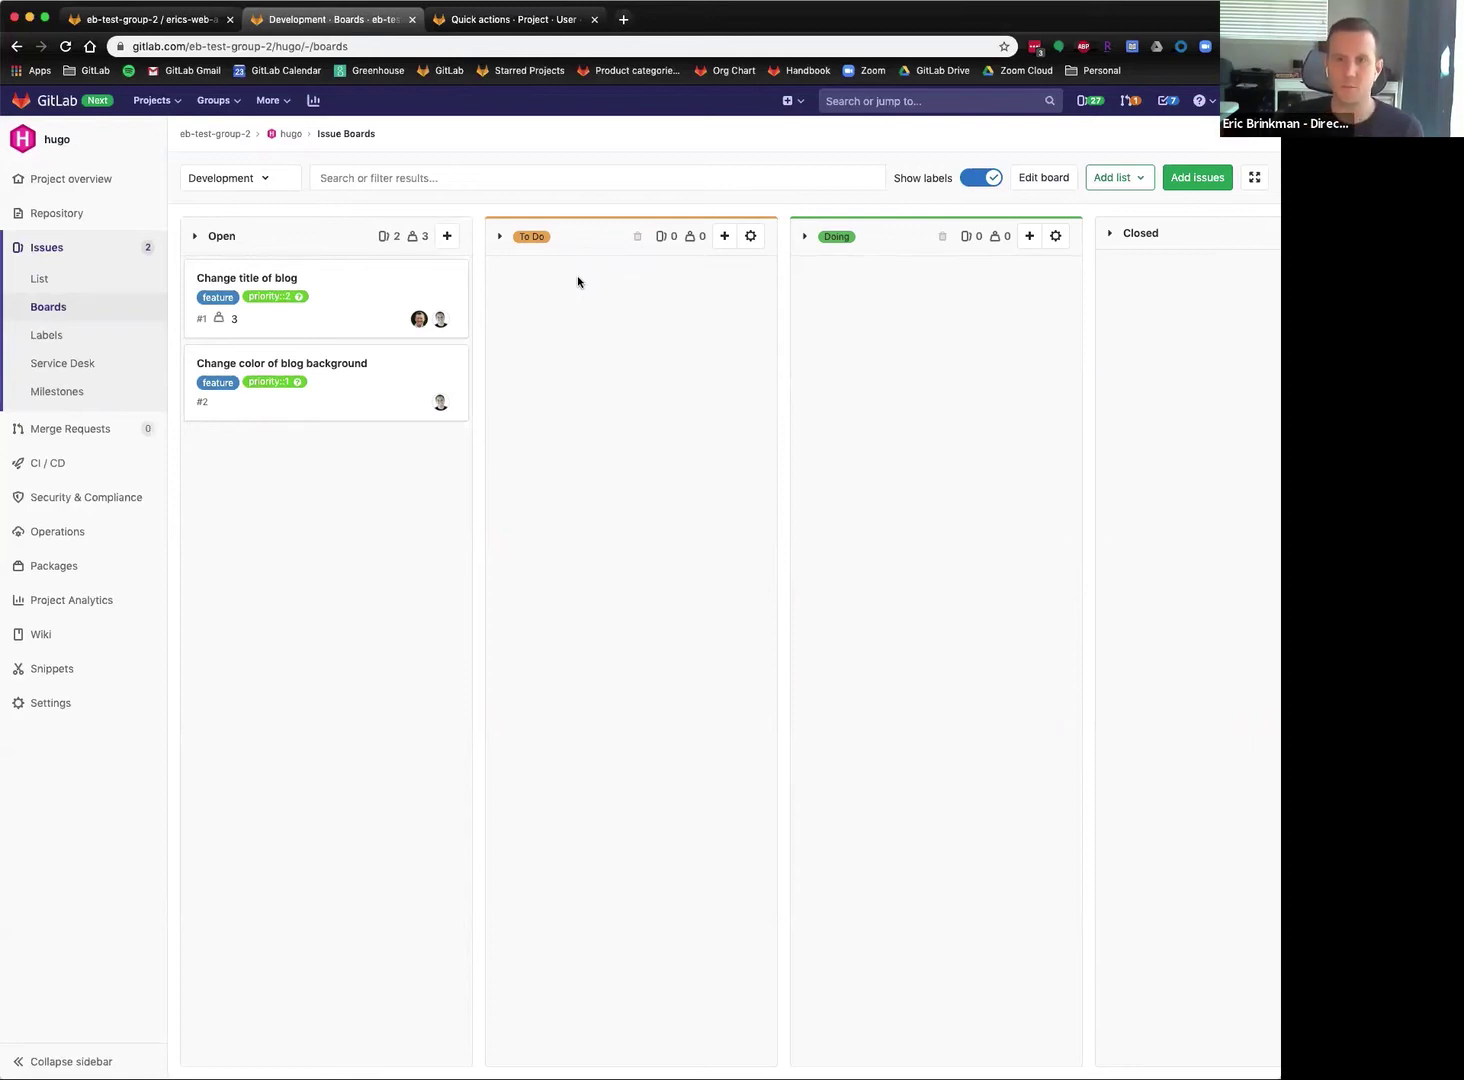
Open the Labels page in a new tab, close the quick actions tab, and return to the board.
left_click(46, 335, "super")
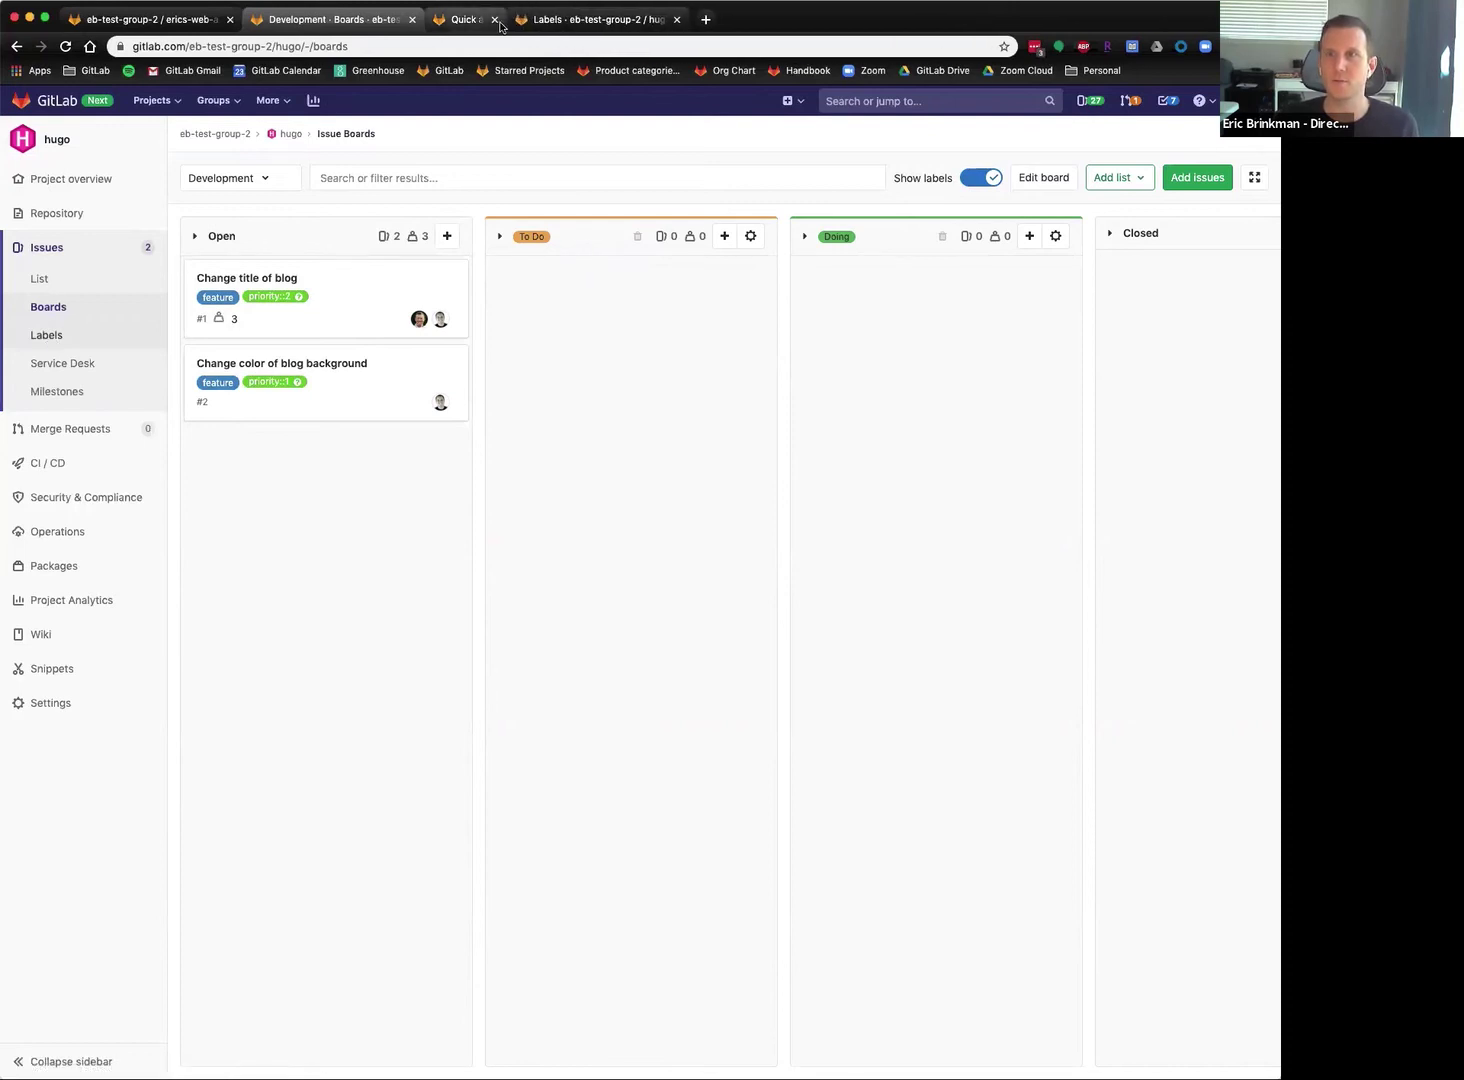
left_click(544, 19)
key("super+w")
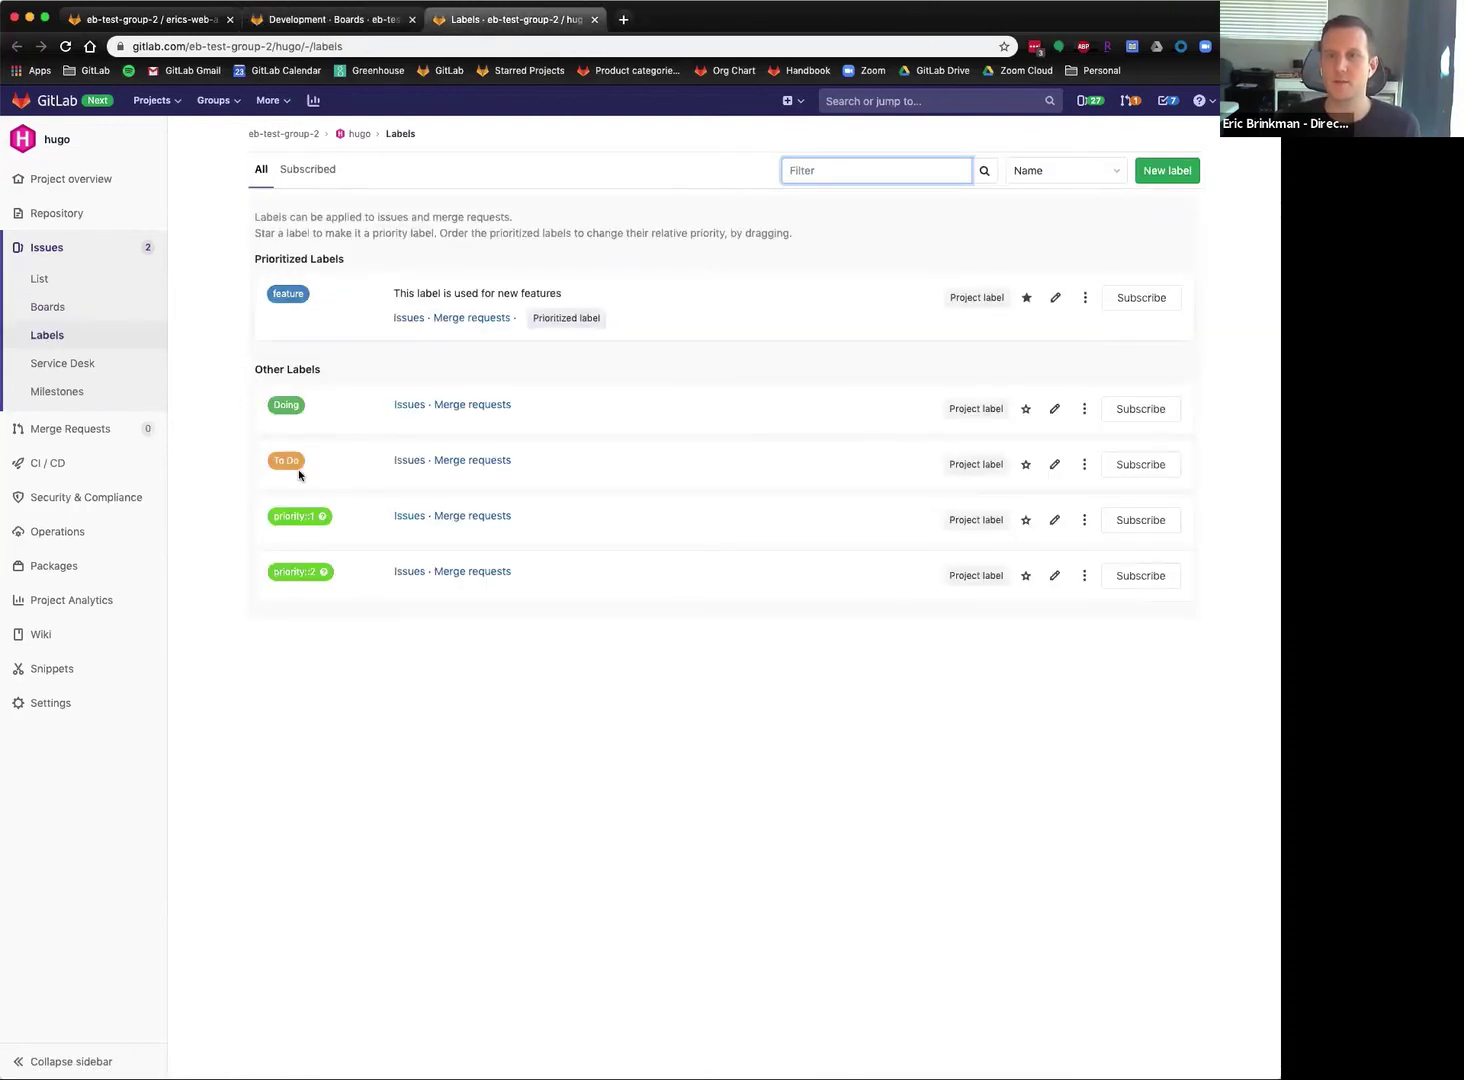
left_click(335, 20)
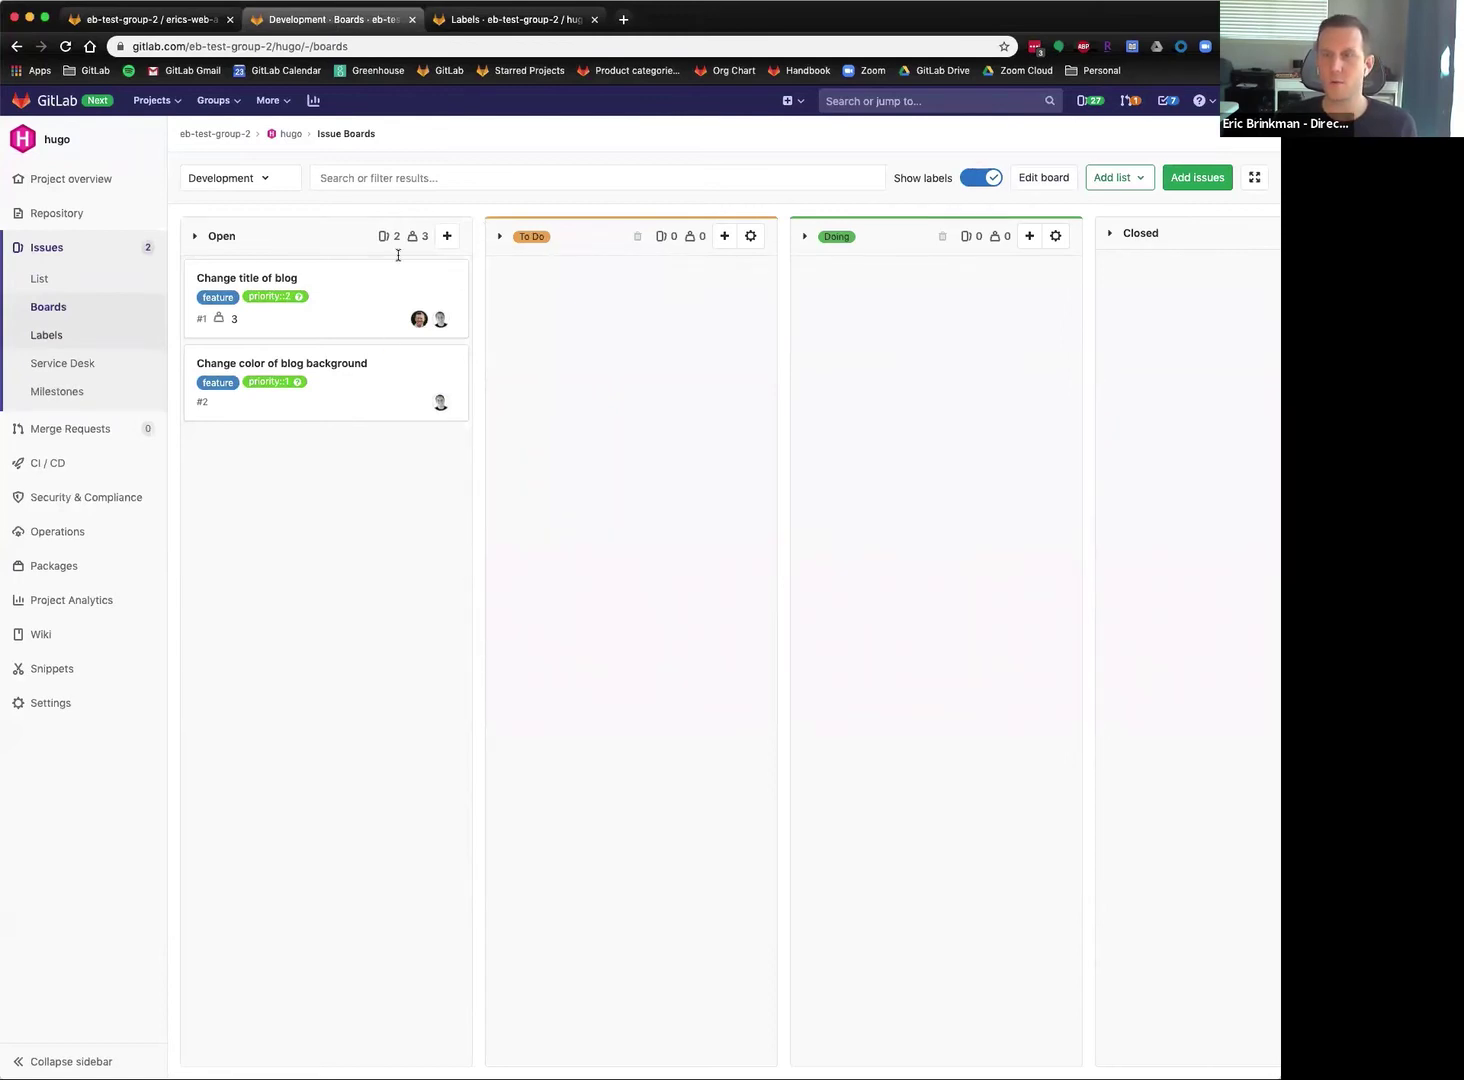
Move the Change title of blog card into To Do after trying Doing, then re-expand Open.
left_click_drag(356, 278, 680, 285)
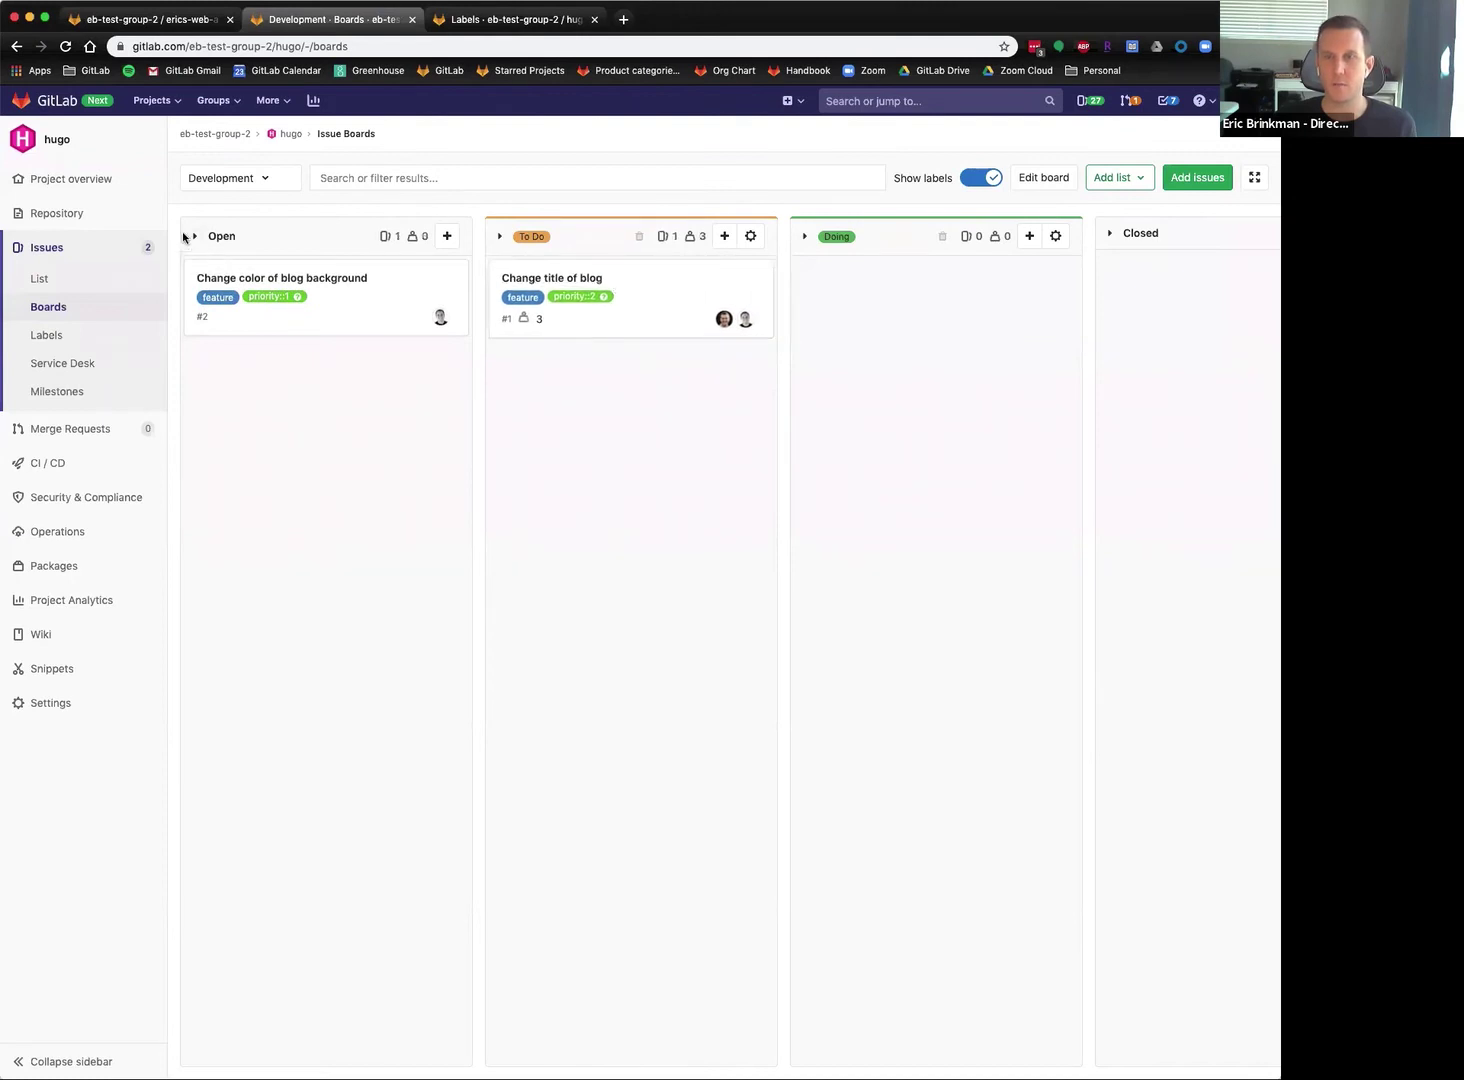
left_click(195, 240)
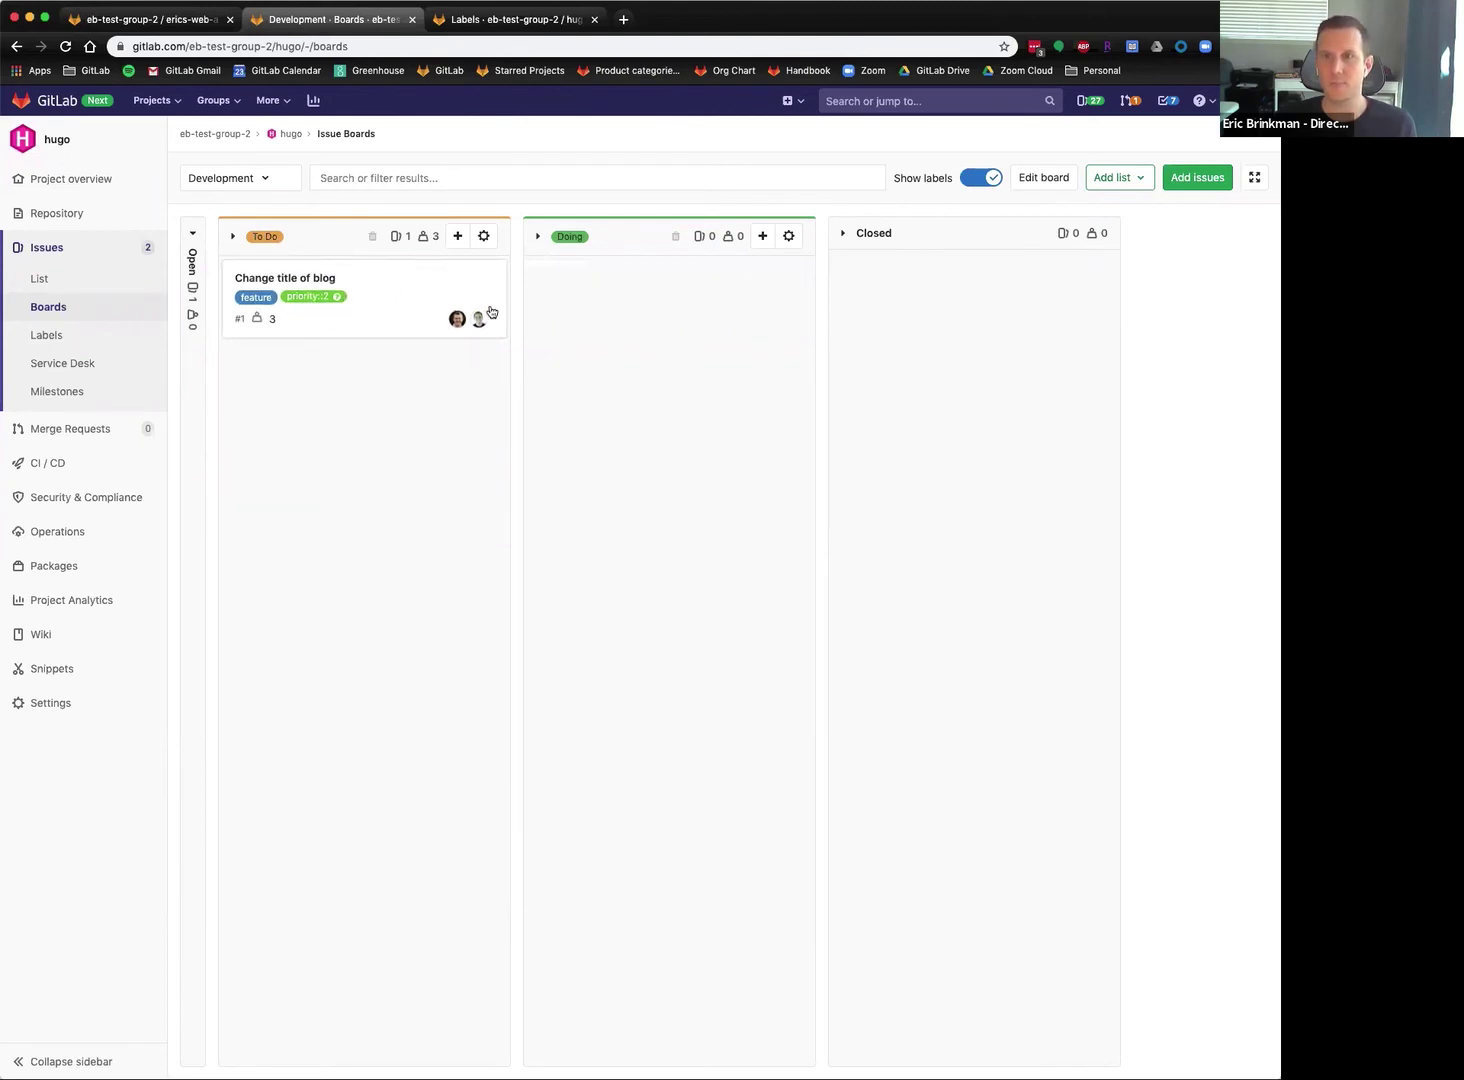
left_click_drag(378, 271, 660, 268)
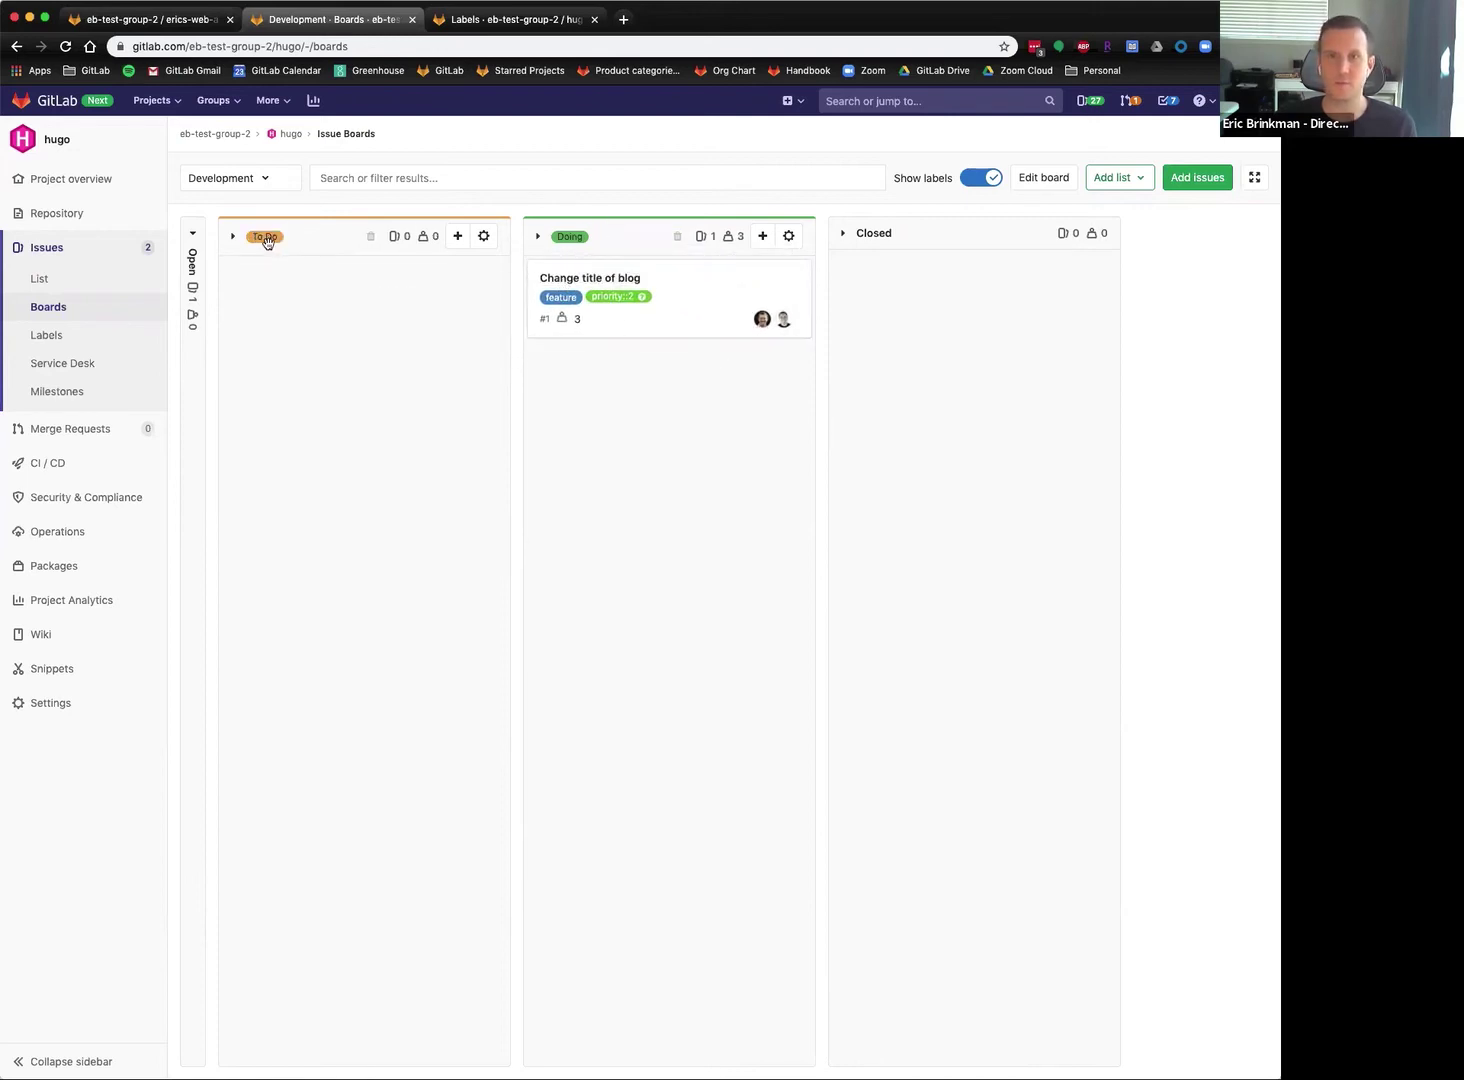
left_click(66, 47)
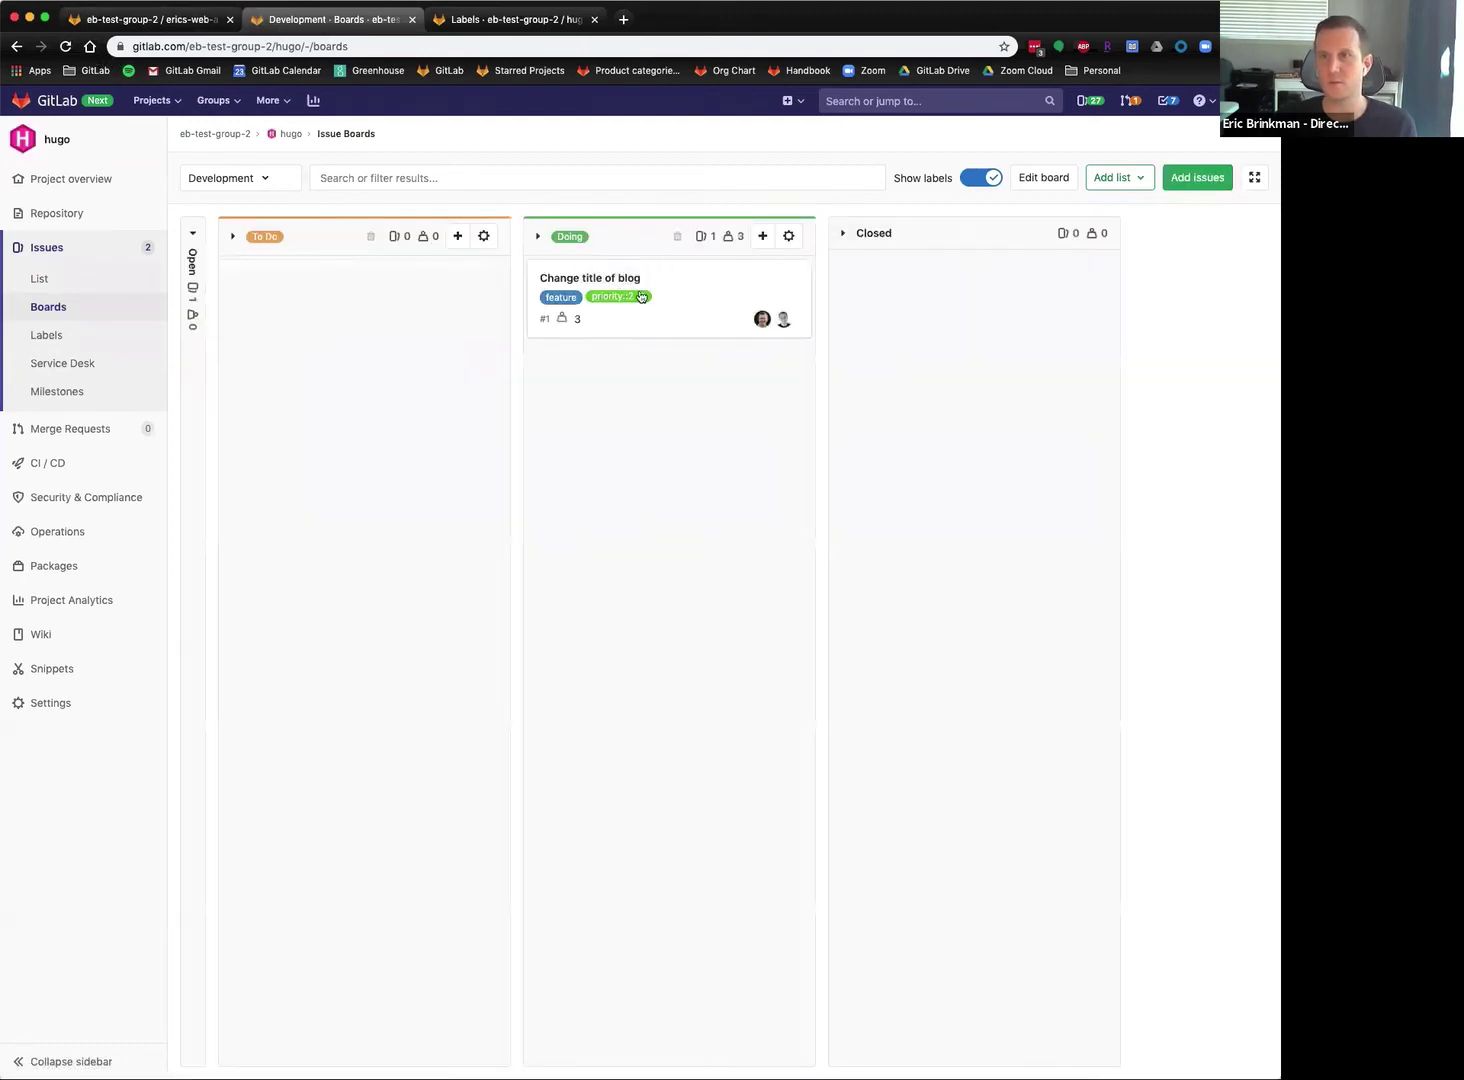
left_click(724, 280)
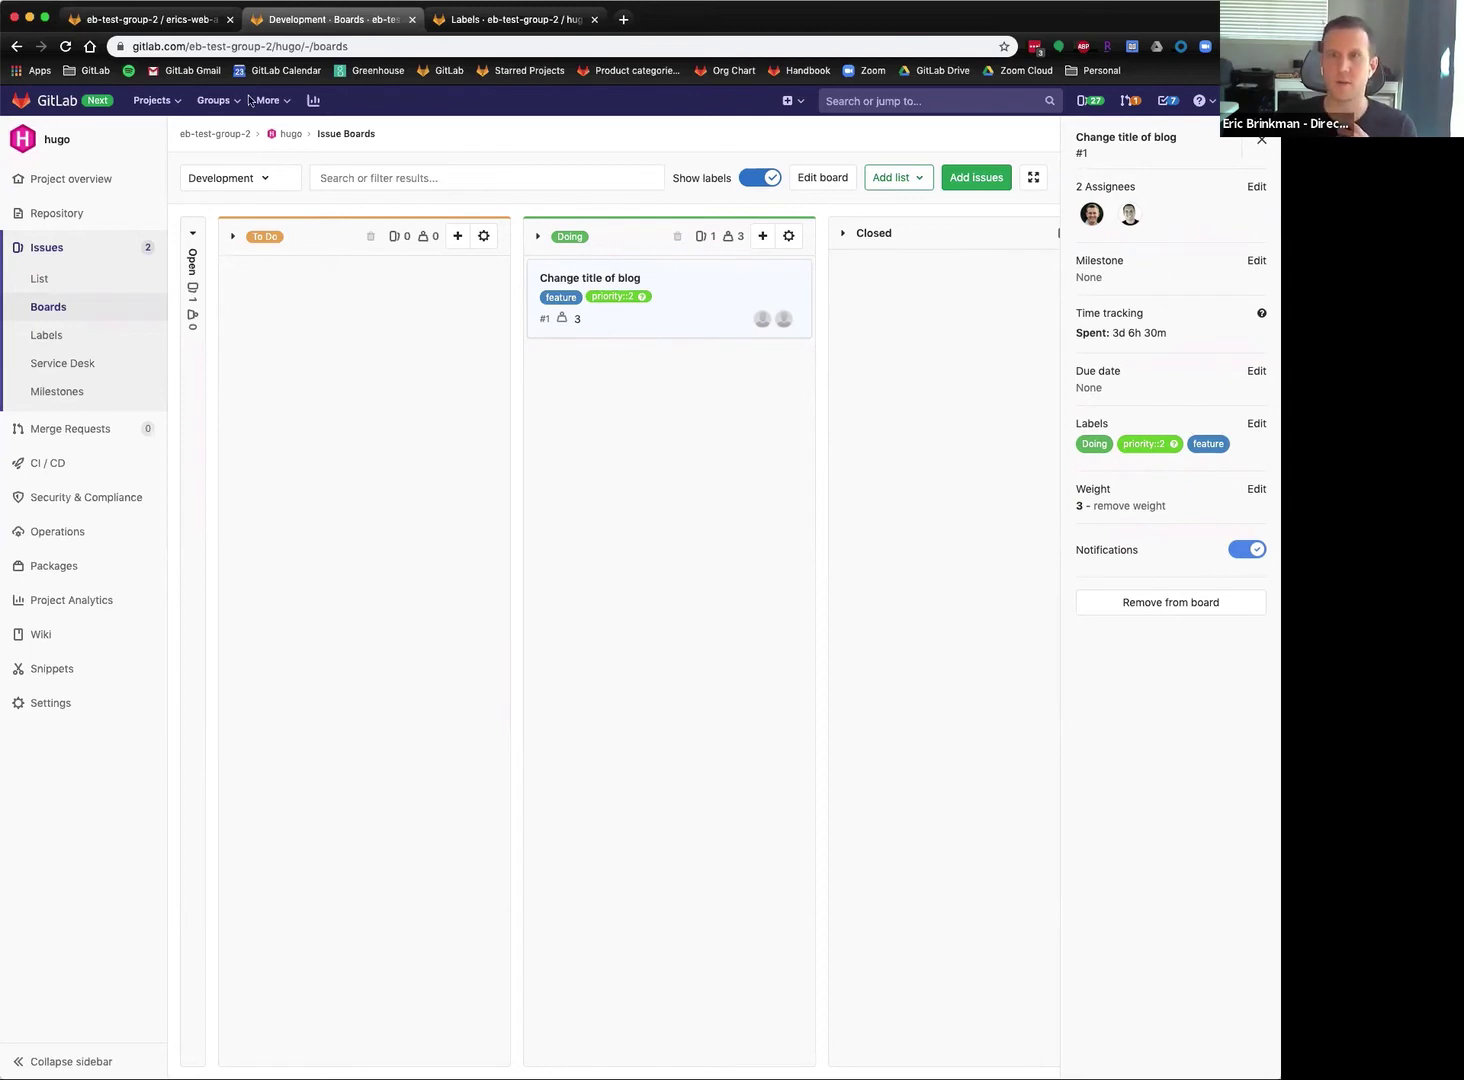
left_click(65, 46)
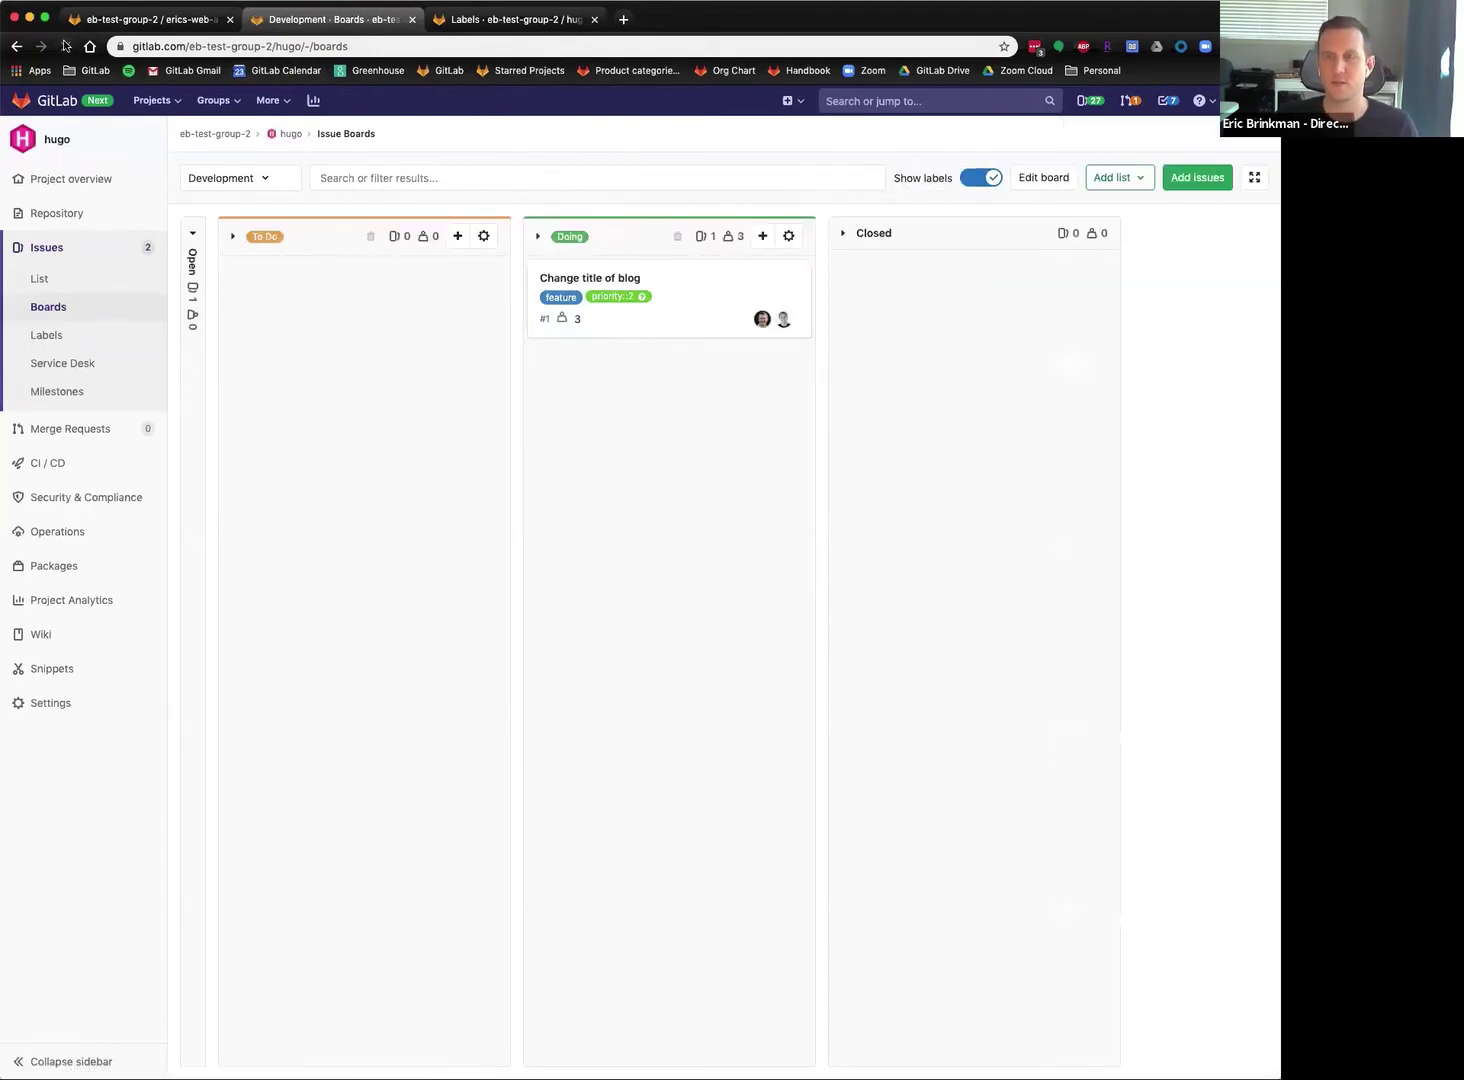
left_click(65, 47)
left_click(705, 274)
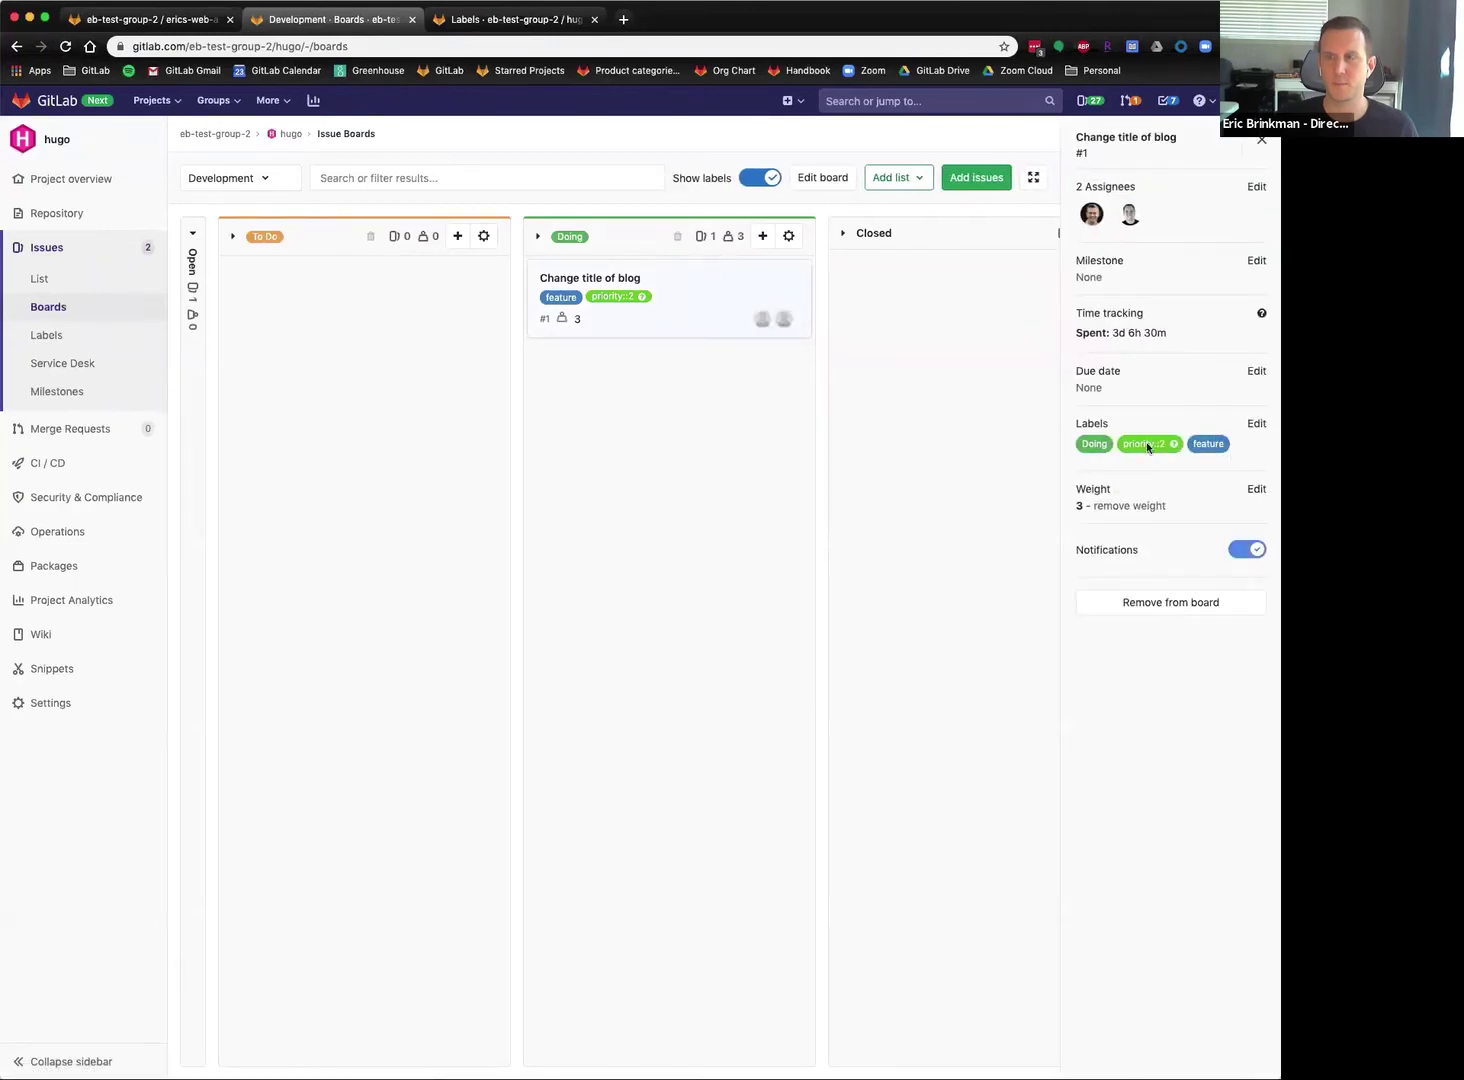
left_click_drag(723, 280, 438, 284)
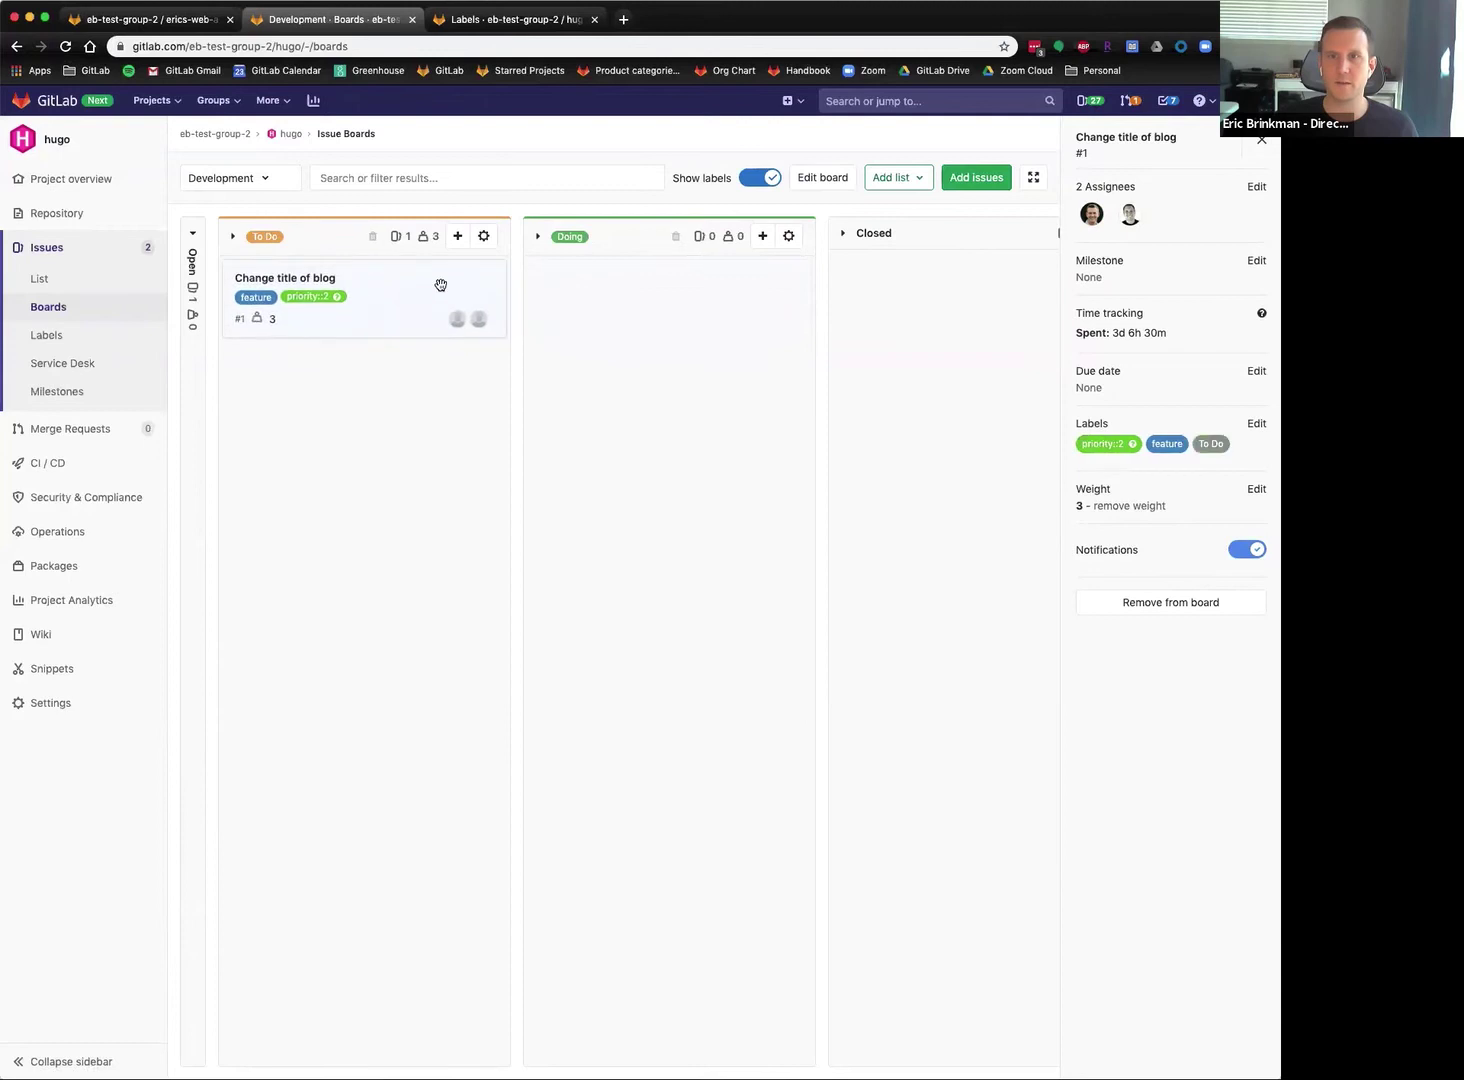
left_click(193, 238)
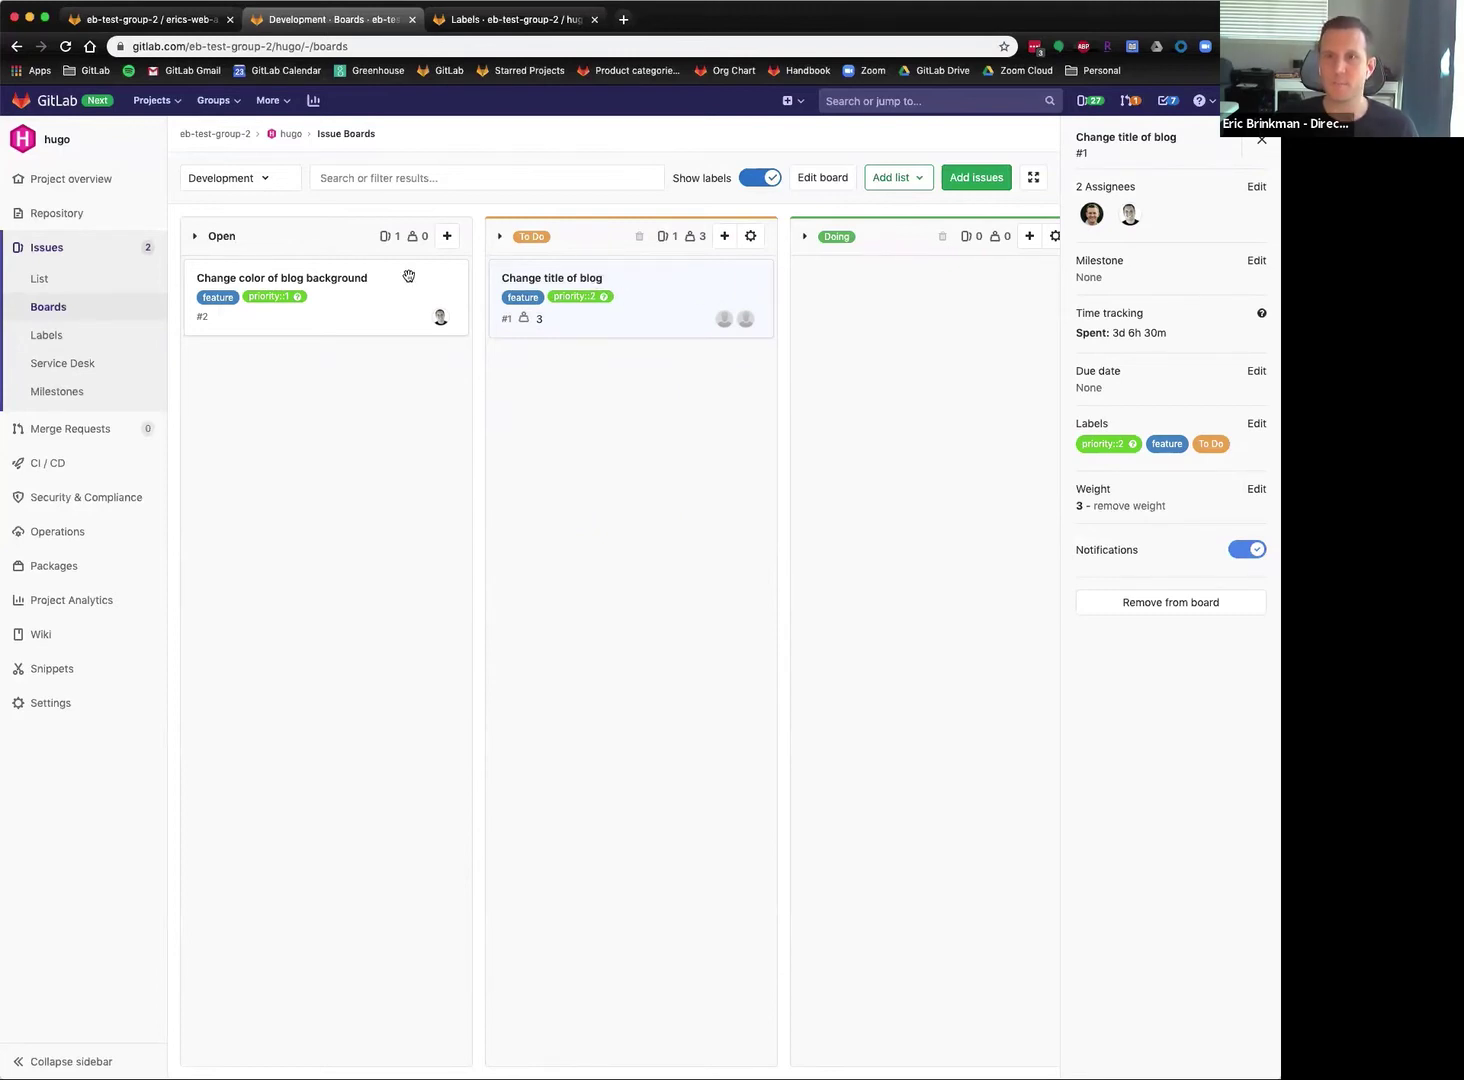
Drag issue #2 'Change color of blog background' from Open into Doing and review its details.
left_click_drag(425, 288, 992, 330)
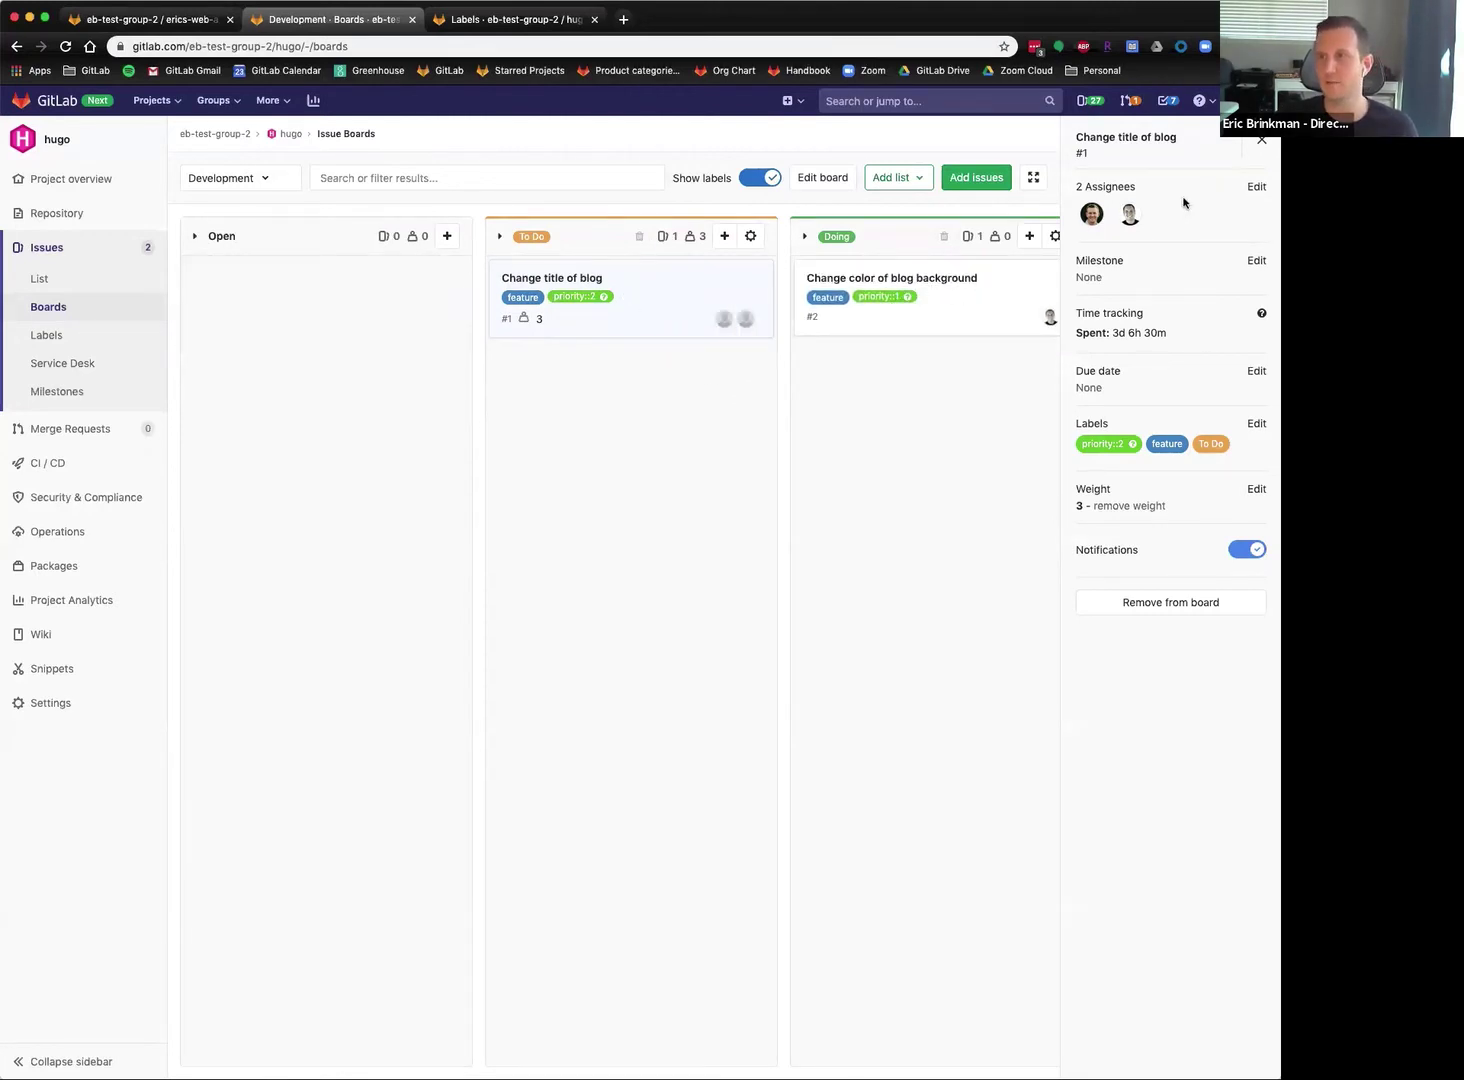
left_click(758, 277)
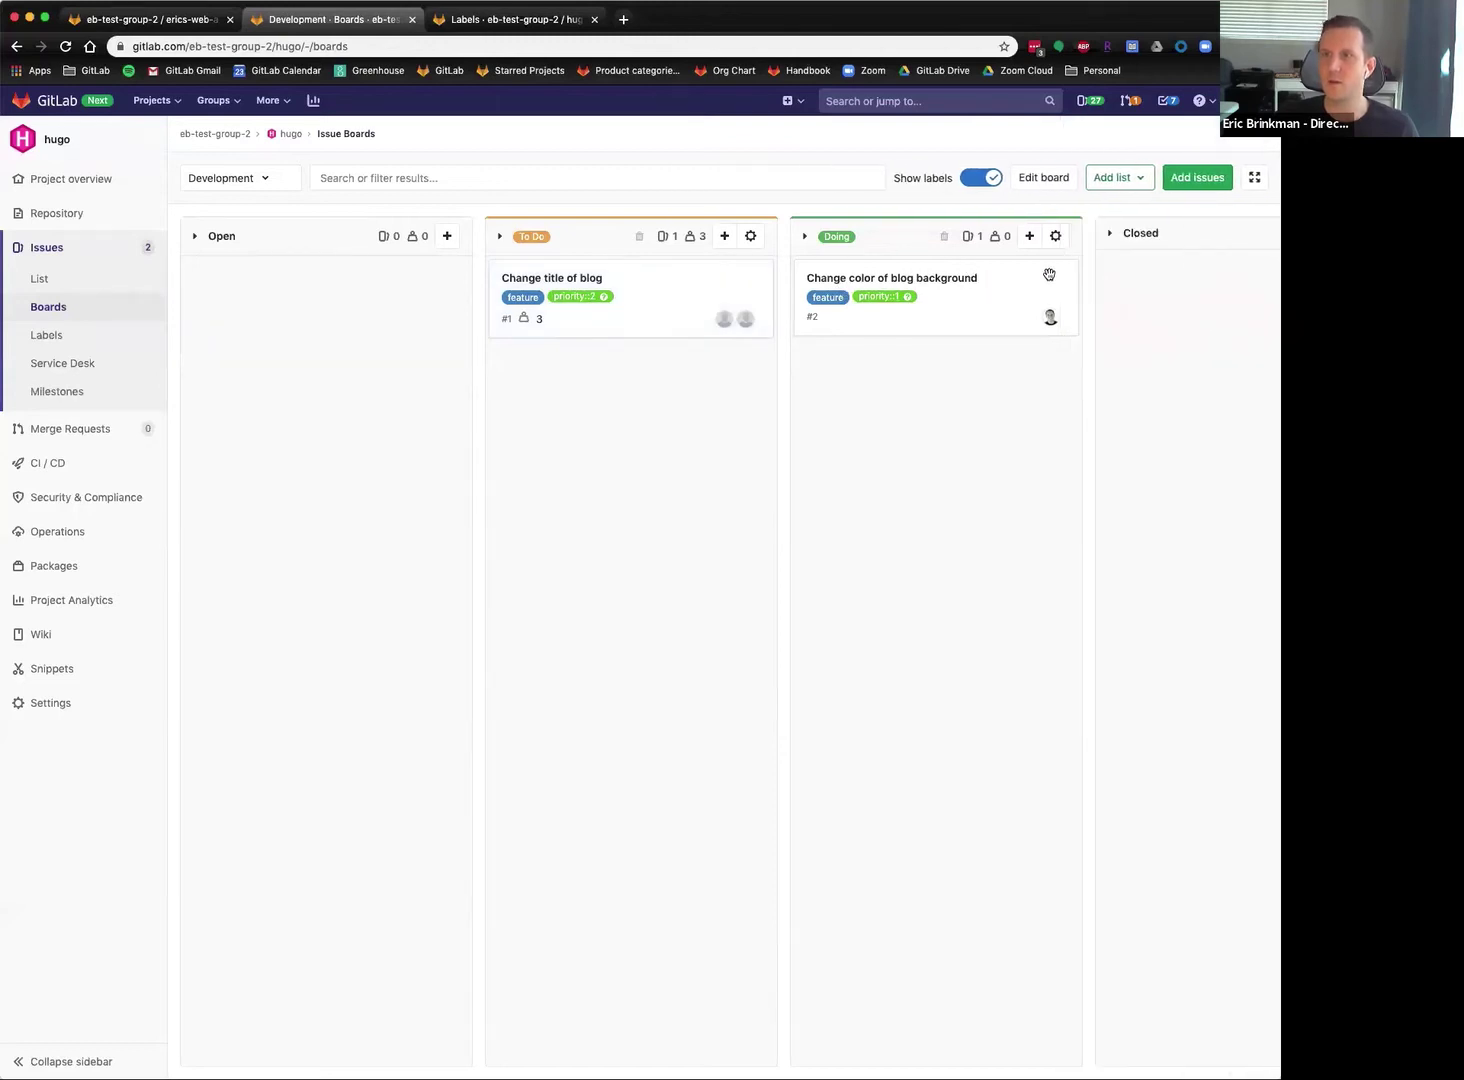
left_click(960, 285)
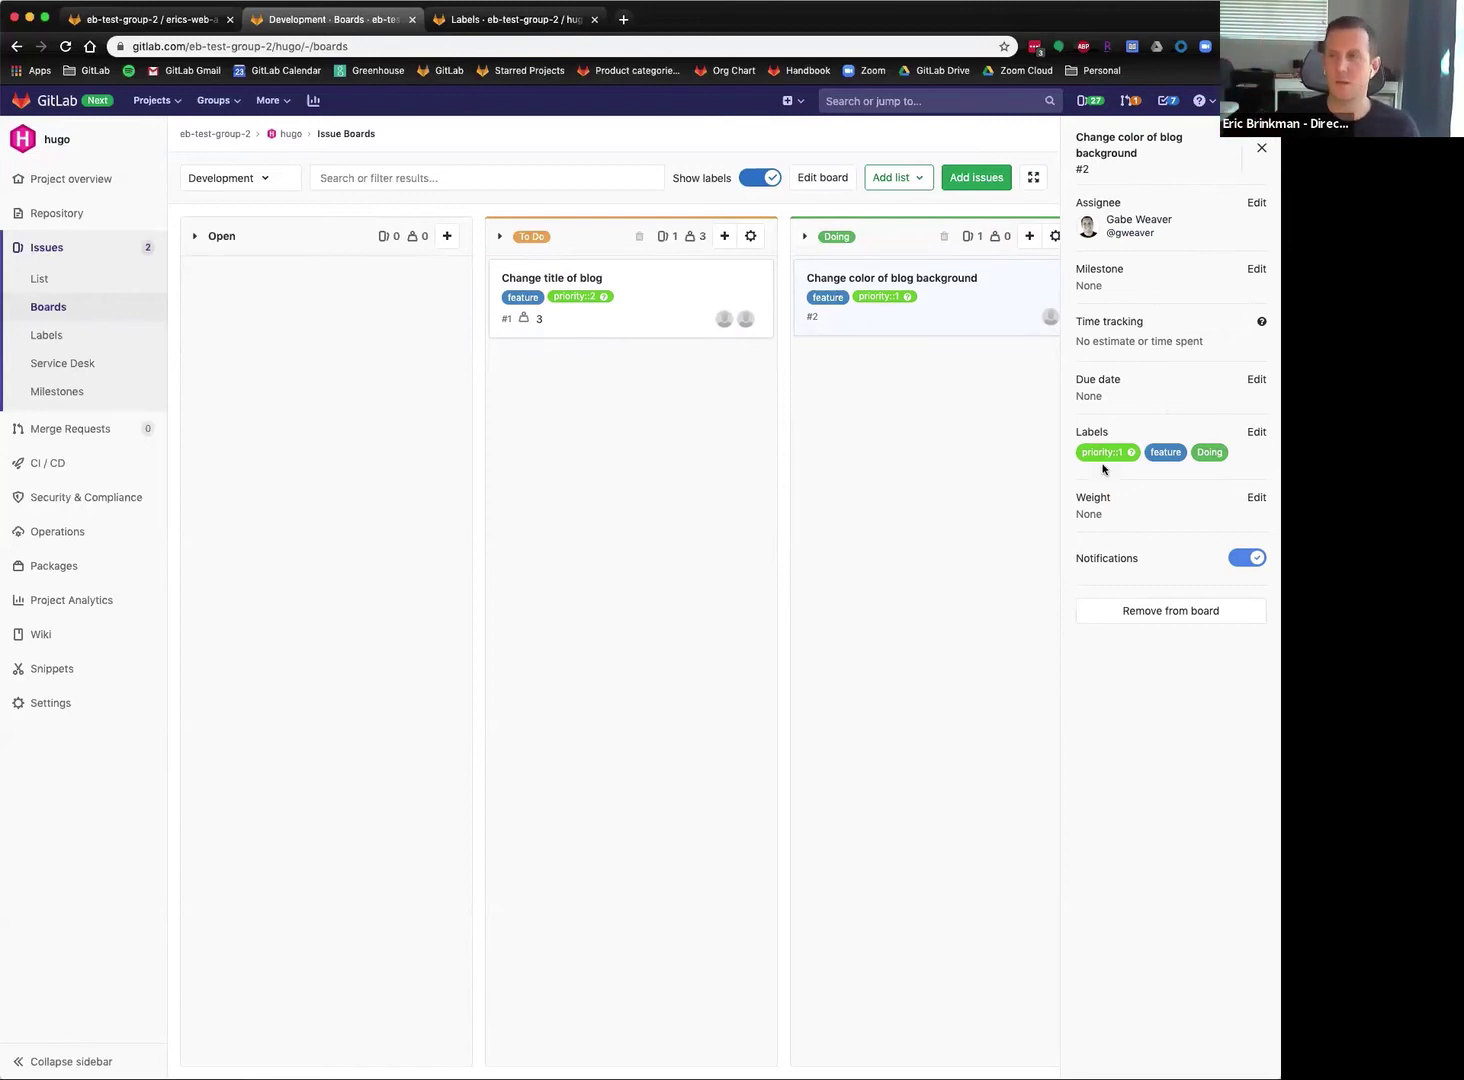
left_click(1154, 612)
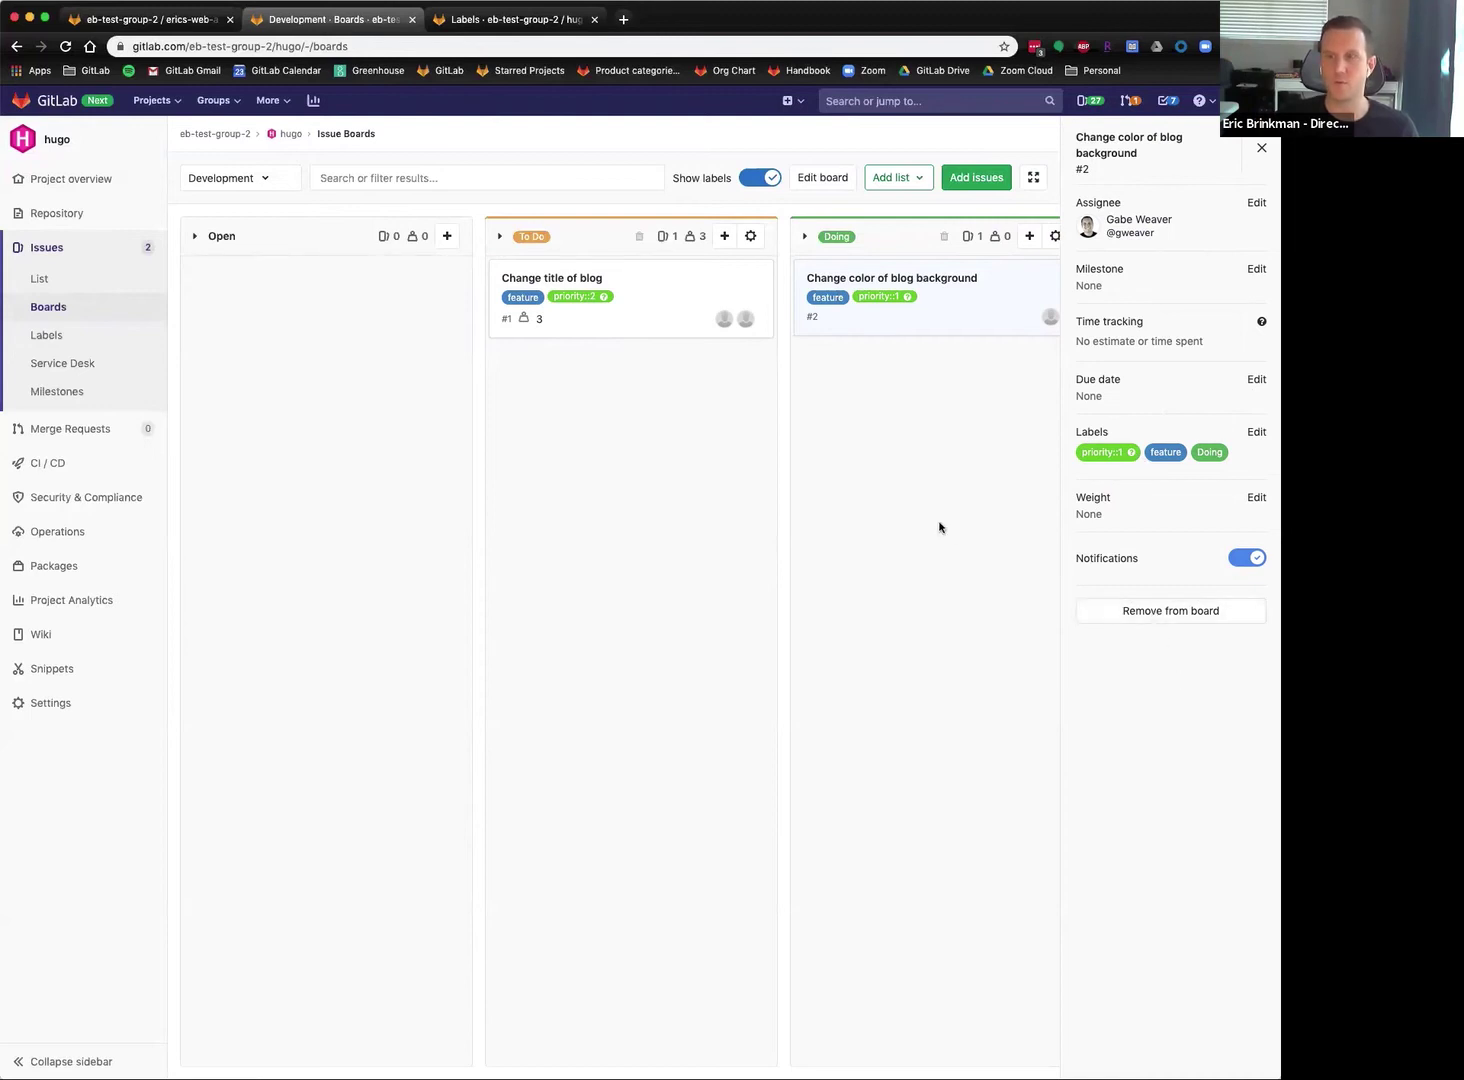
left_click(1262, 148)
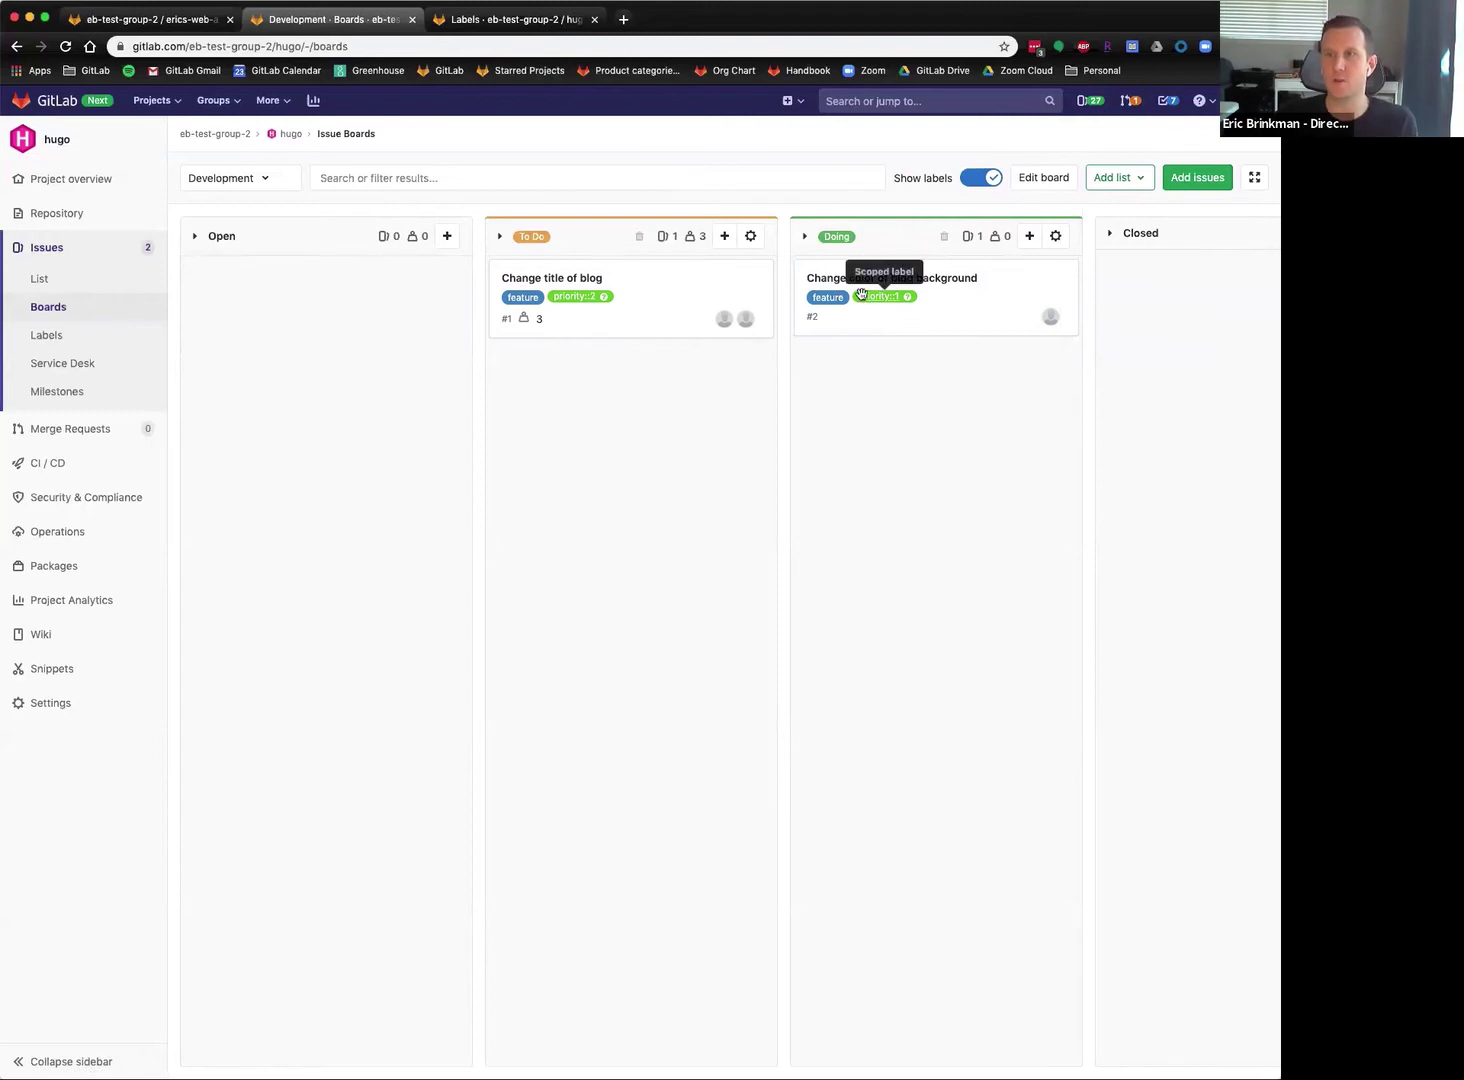
left_click_drag(970, 304, 844, 322)
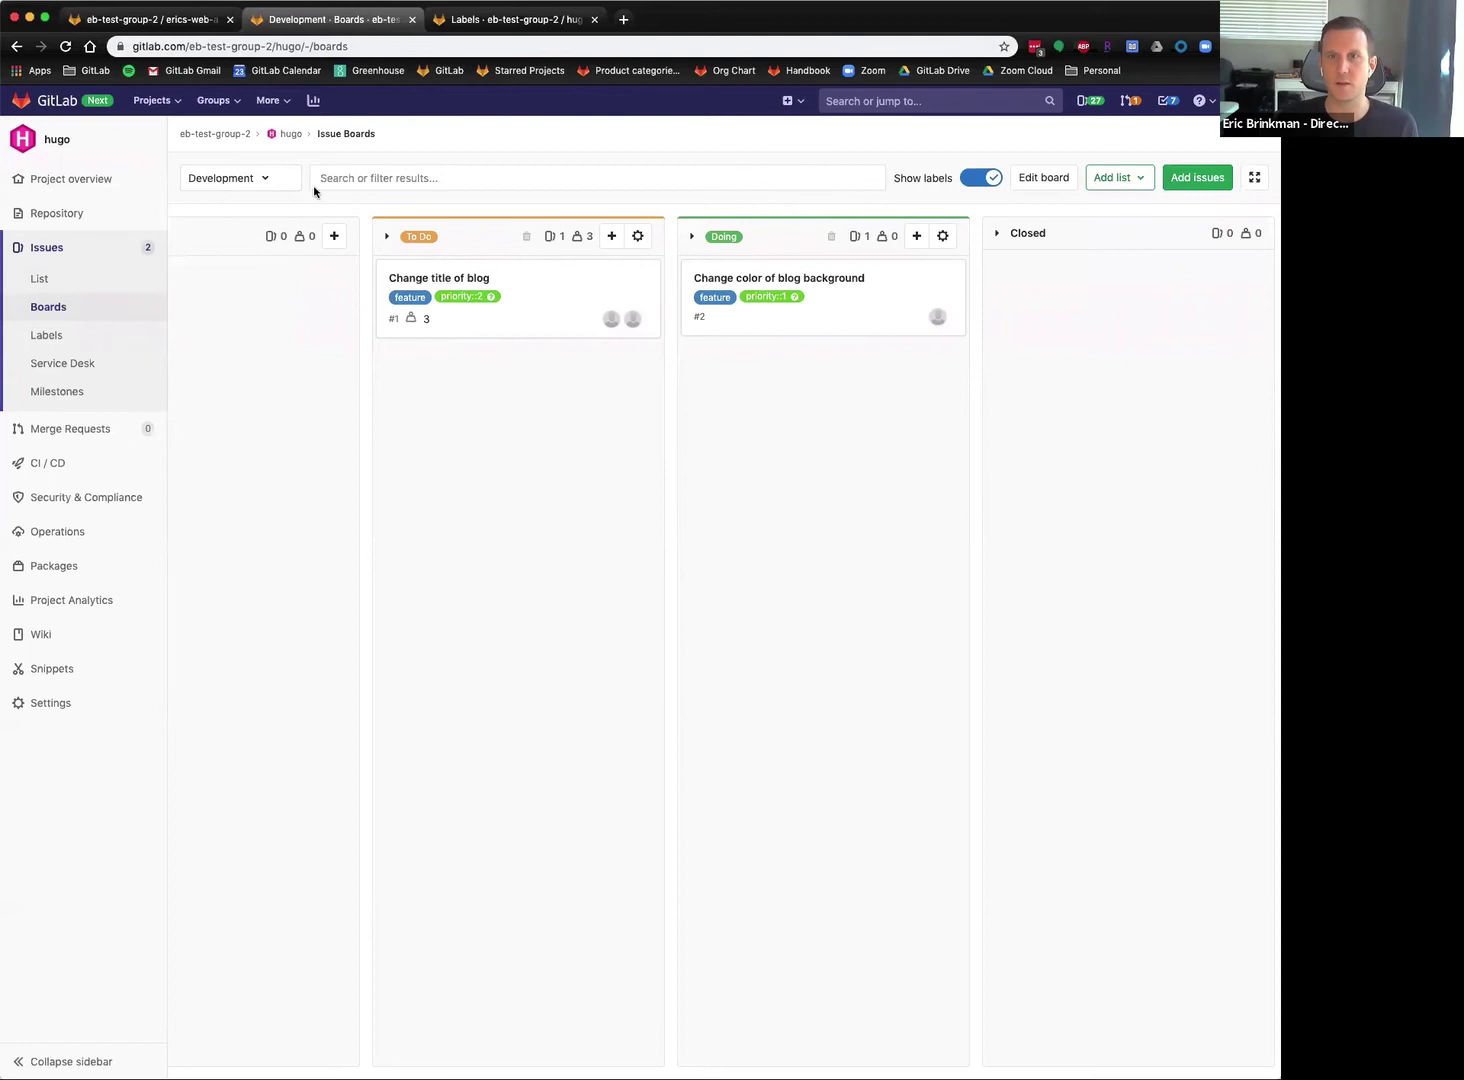
Start a new issue board and name it 'Assignee Board'.
left_click(263, 178)
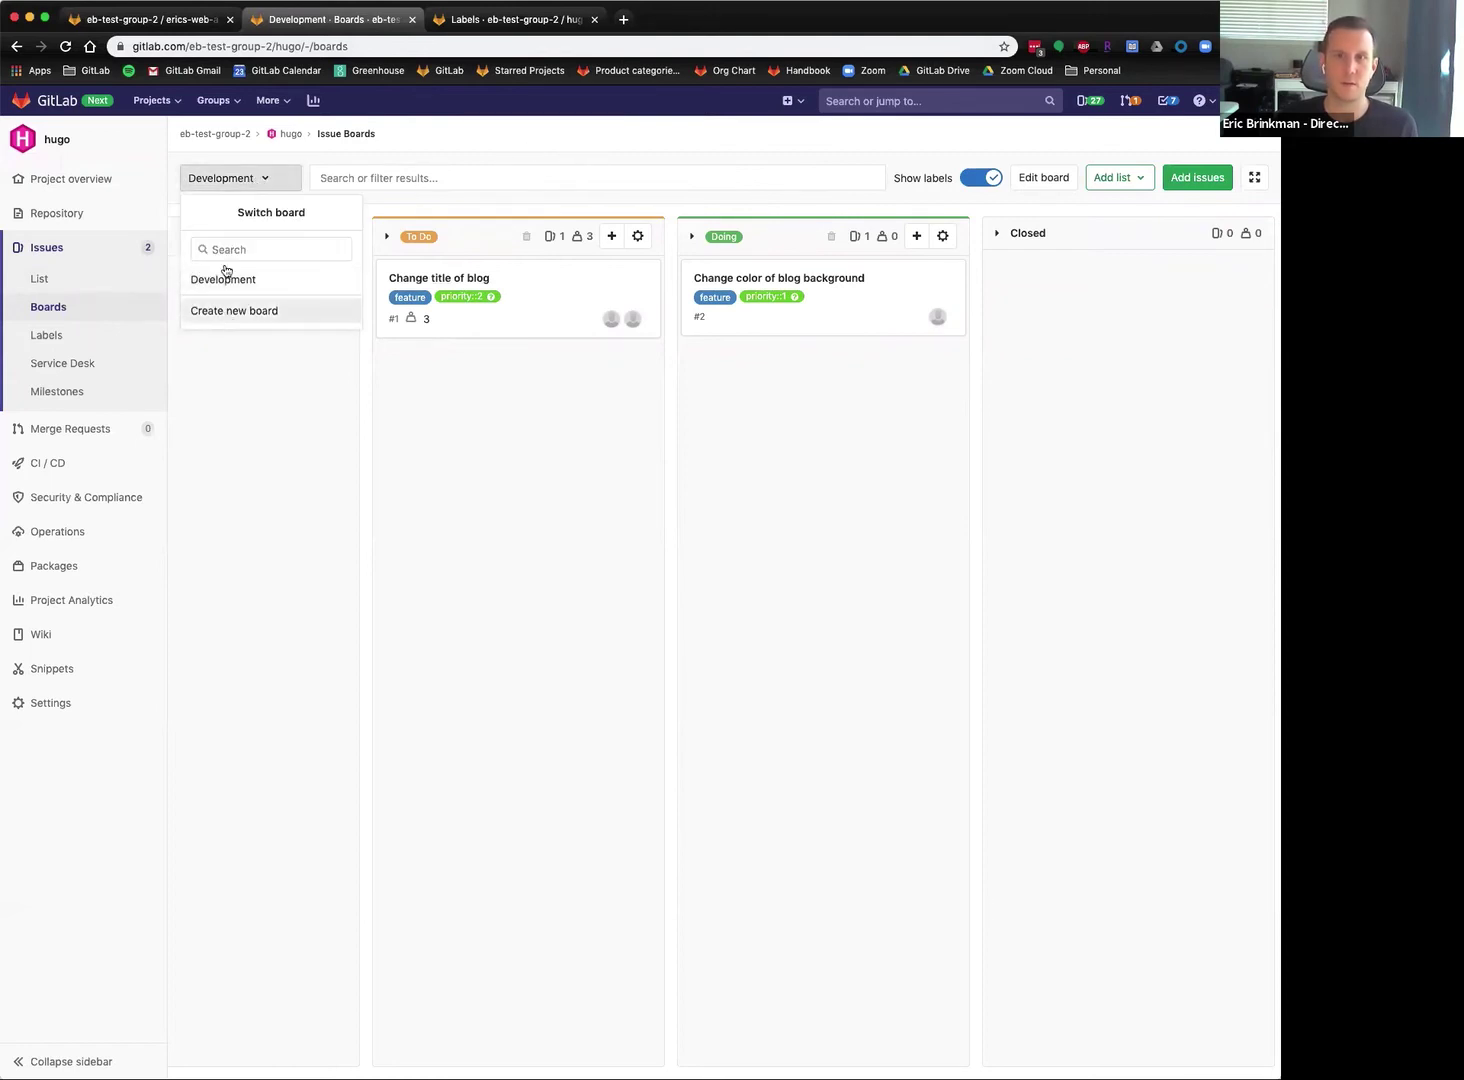
left_click(230, 312)
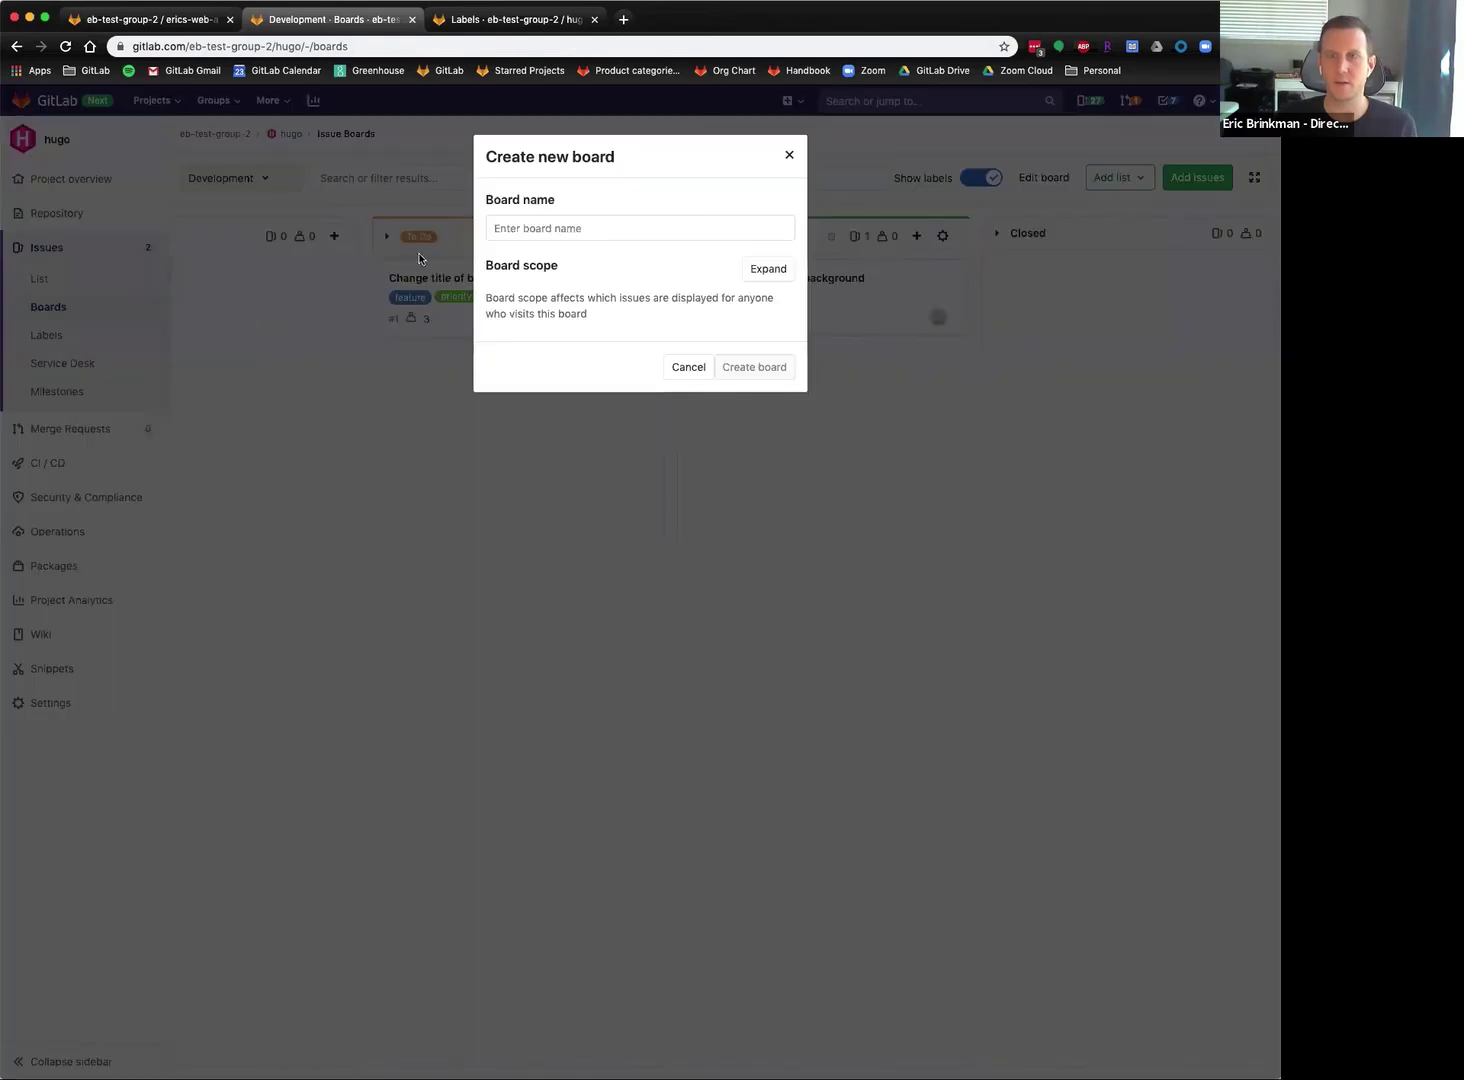
left_click(544, 226)
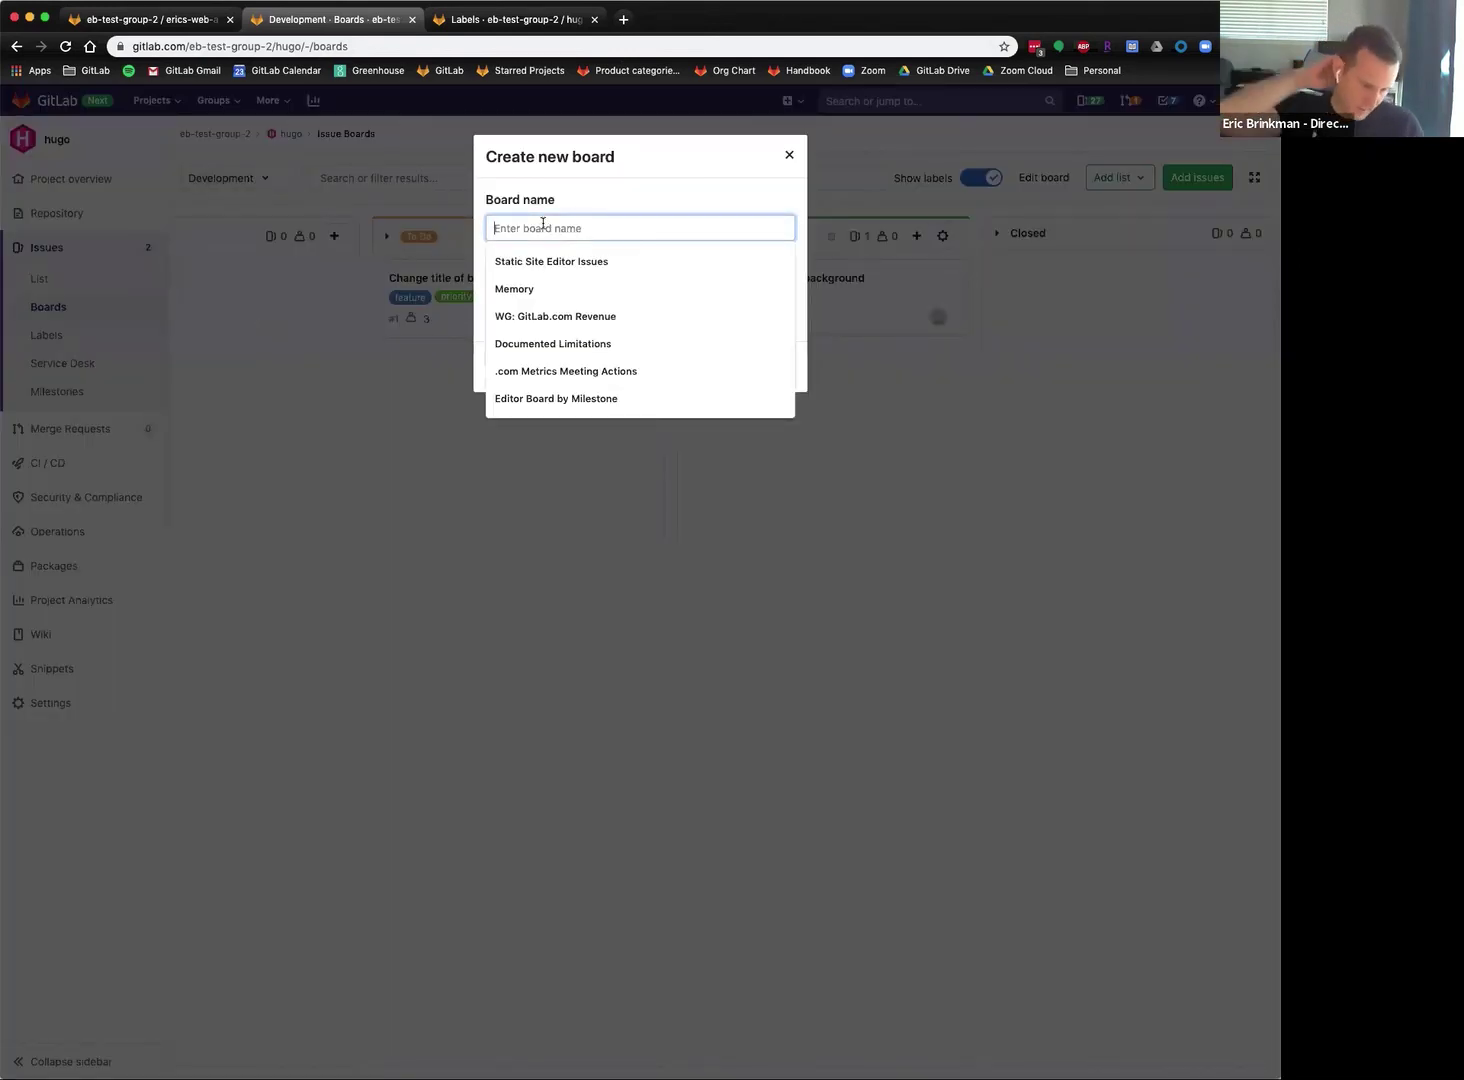
type("Assigneed Boar")
key("BackSpace")
type("Board")
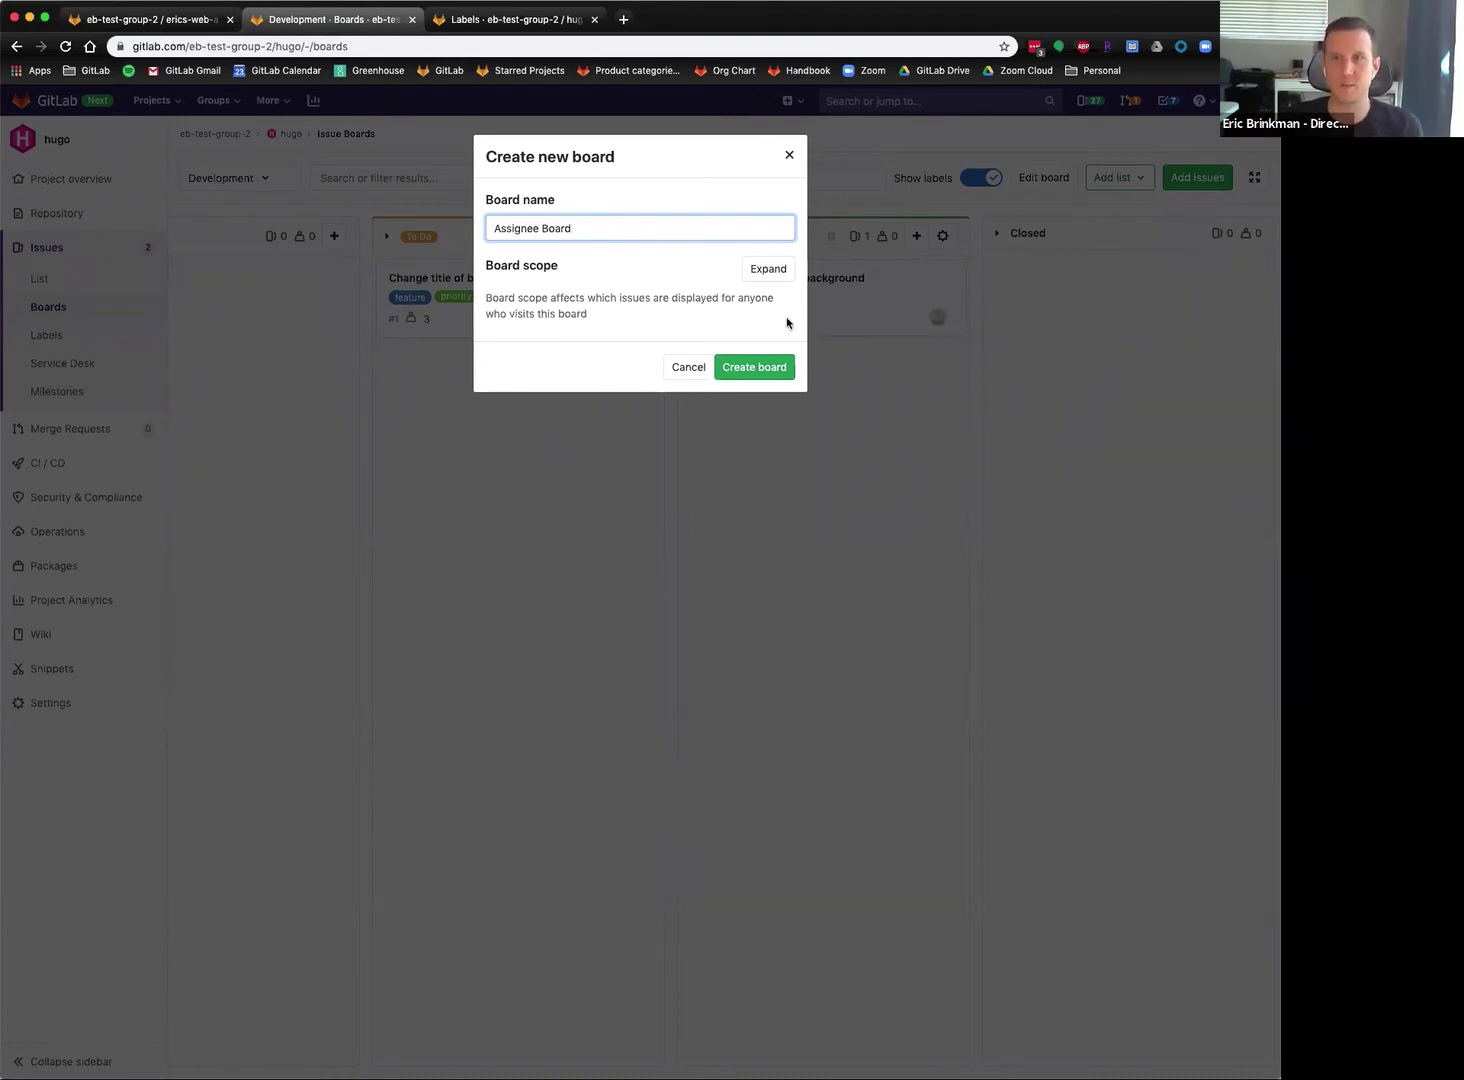
Try then clear the priority::1 label scope, leaving it unrestricted, and create the board.
left_click(767, 270)
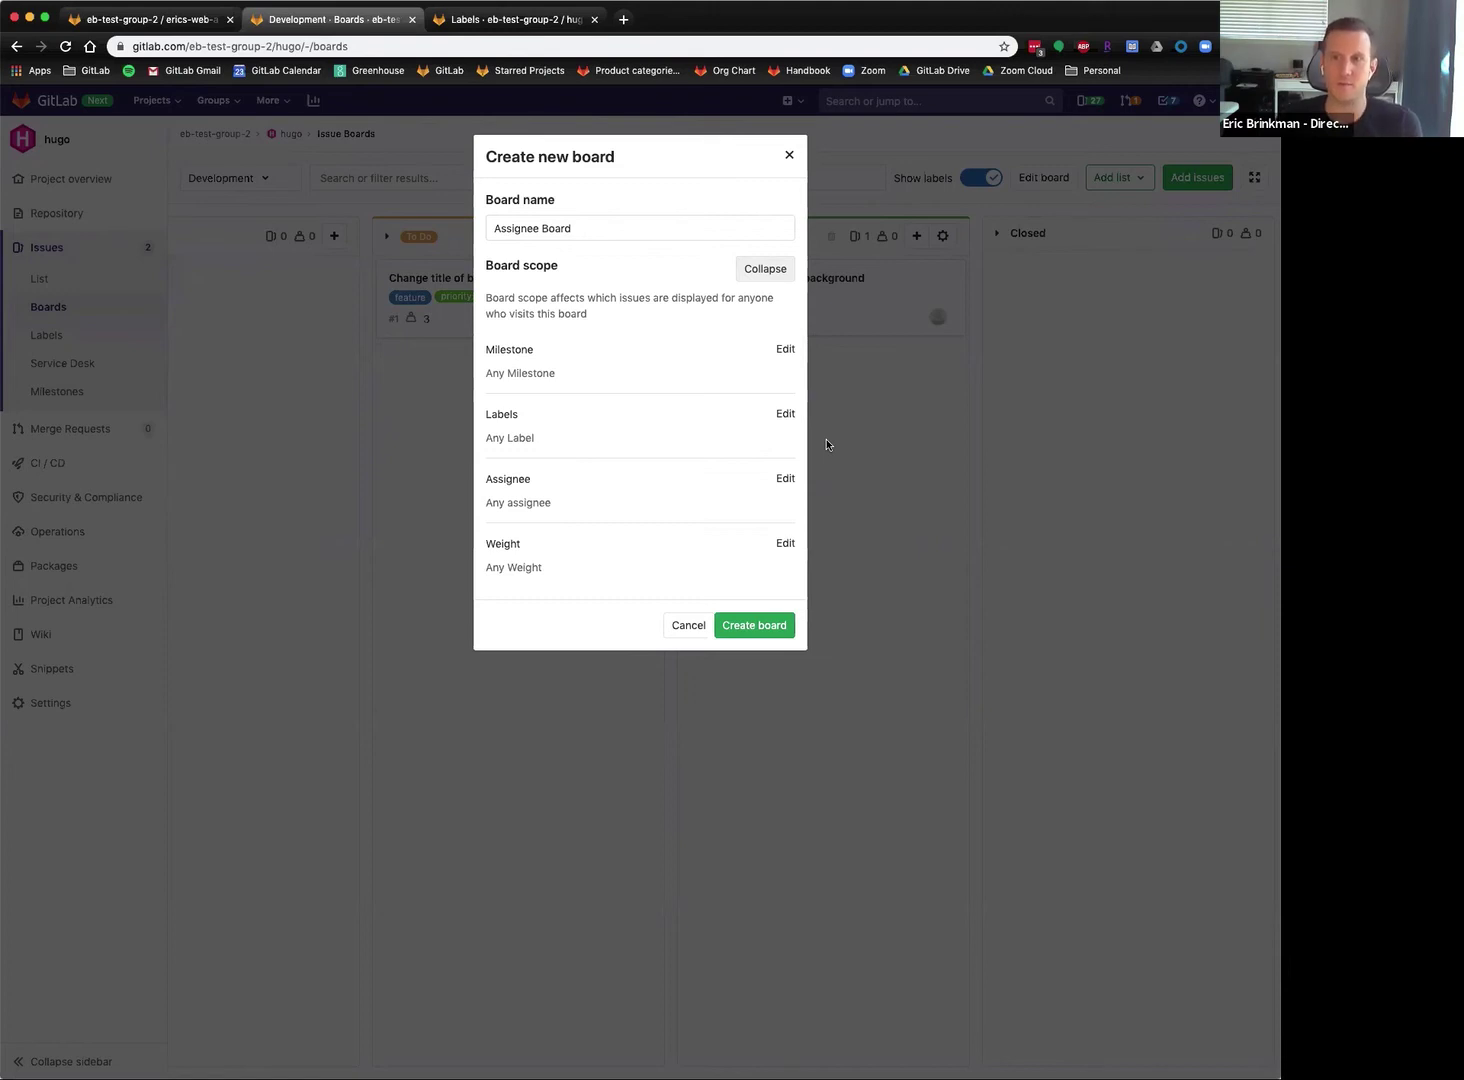
left_click(784, 413)
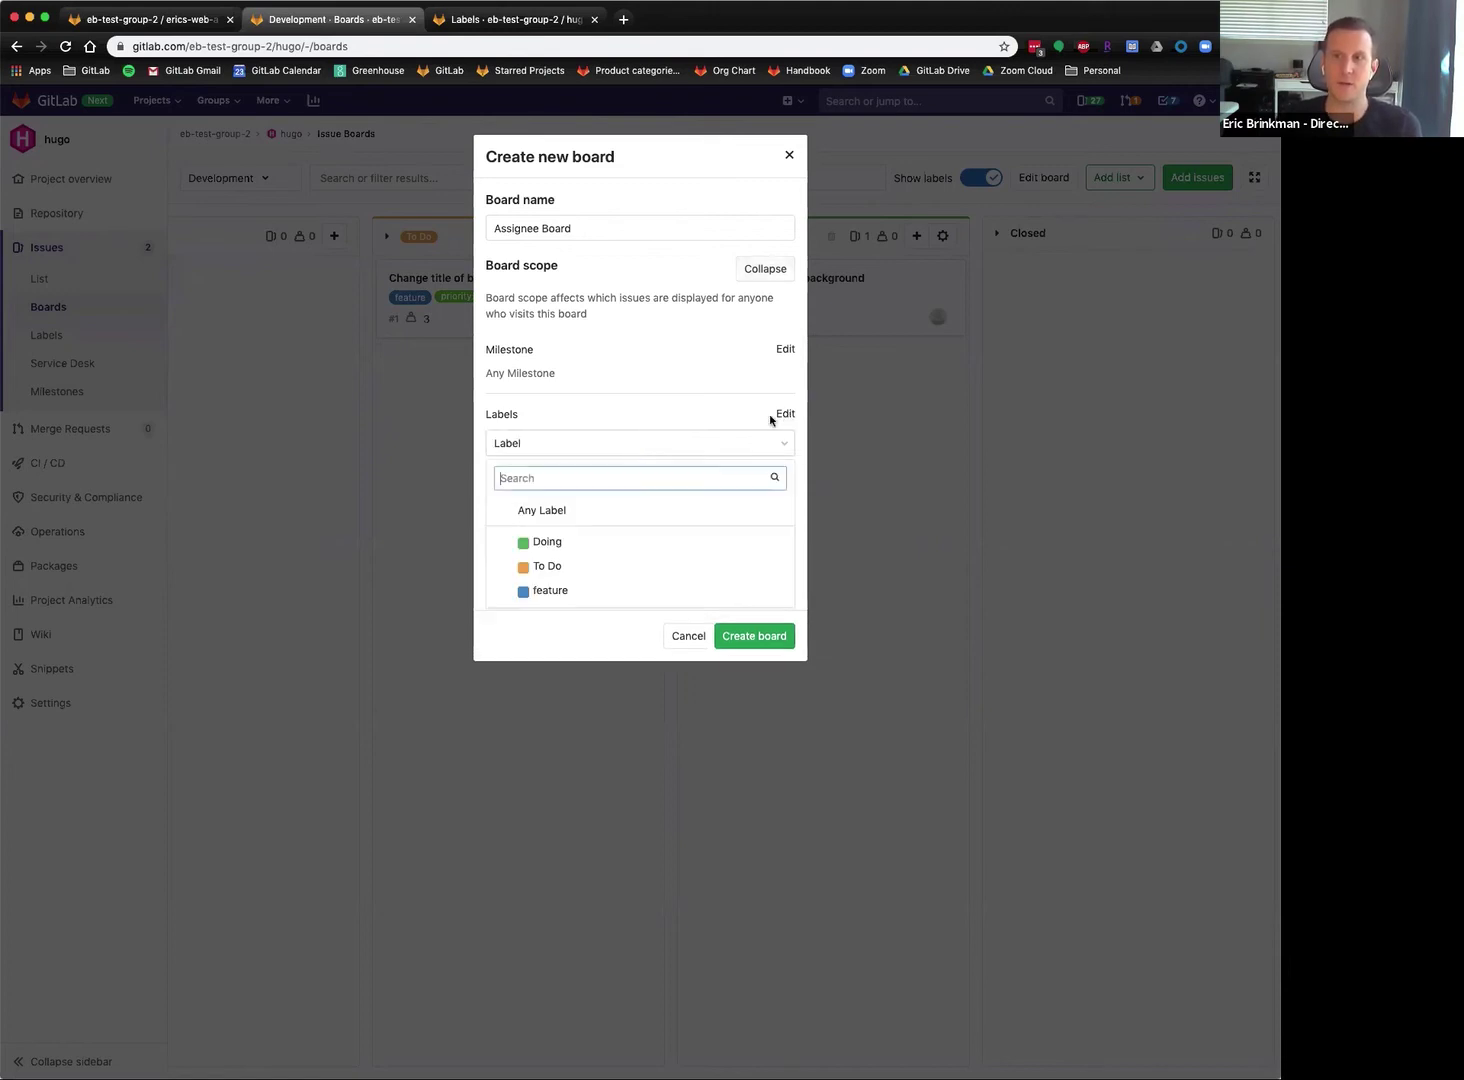
scroll(565, 543, "down", 1)
left_click(565, 566)
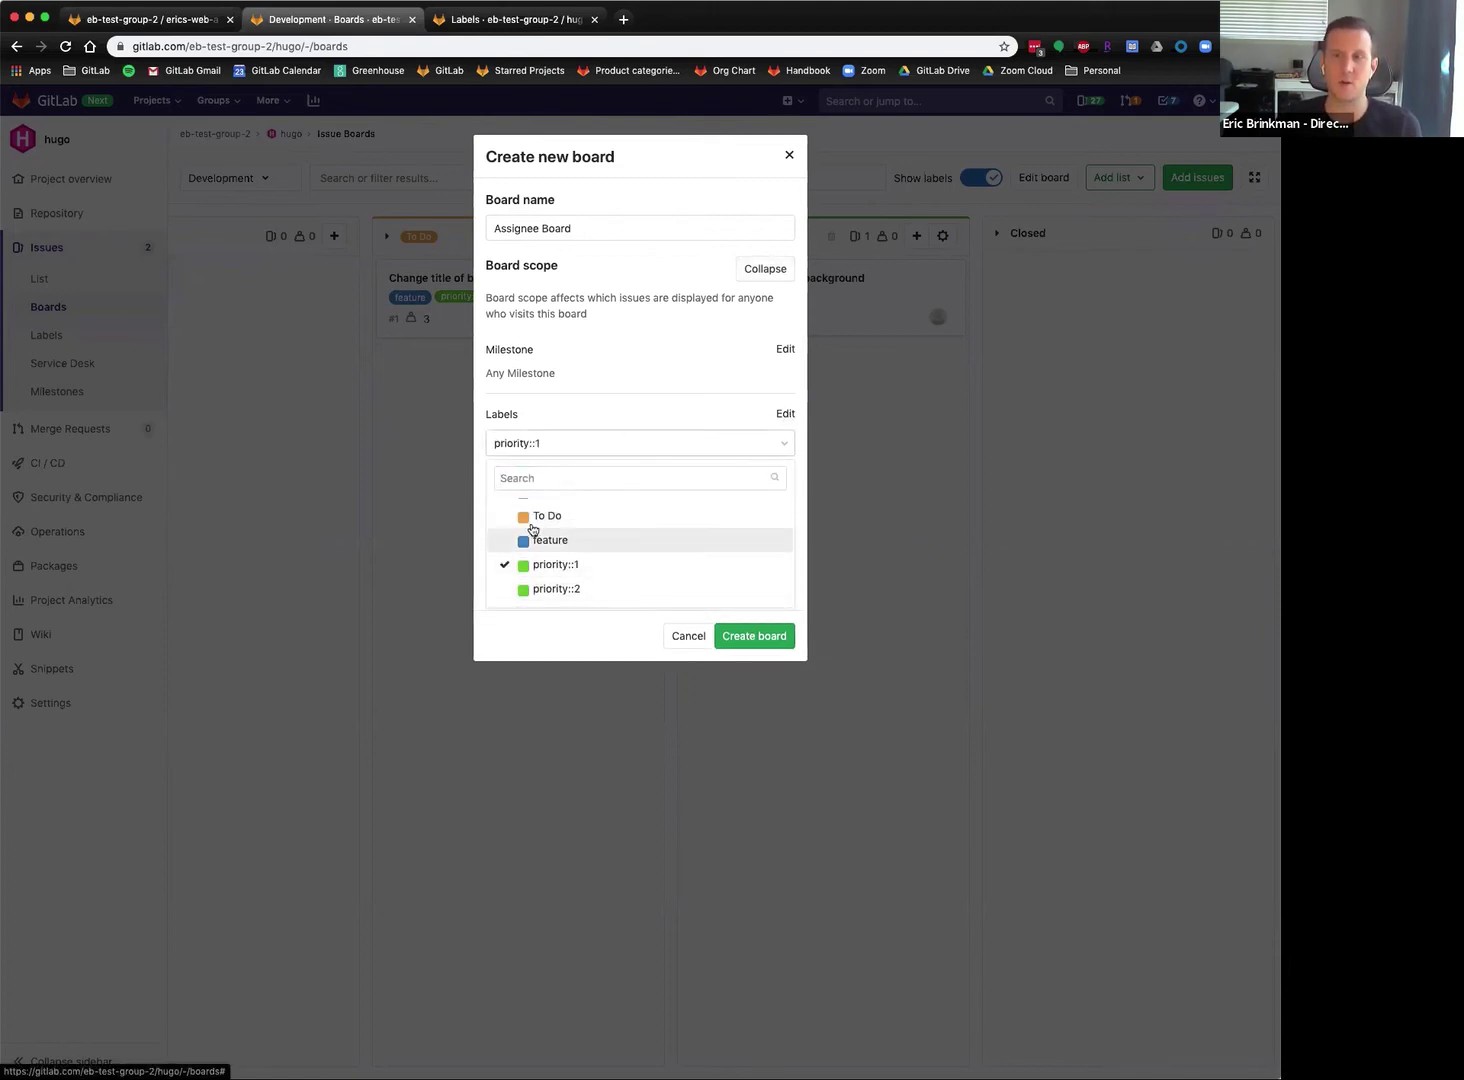
left_click(599, 420)
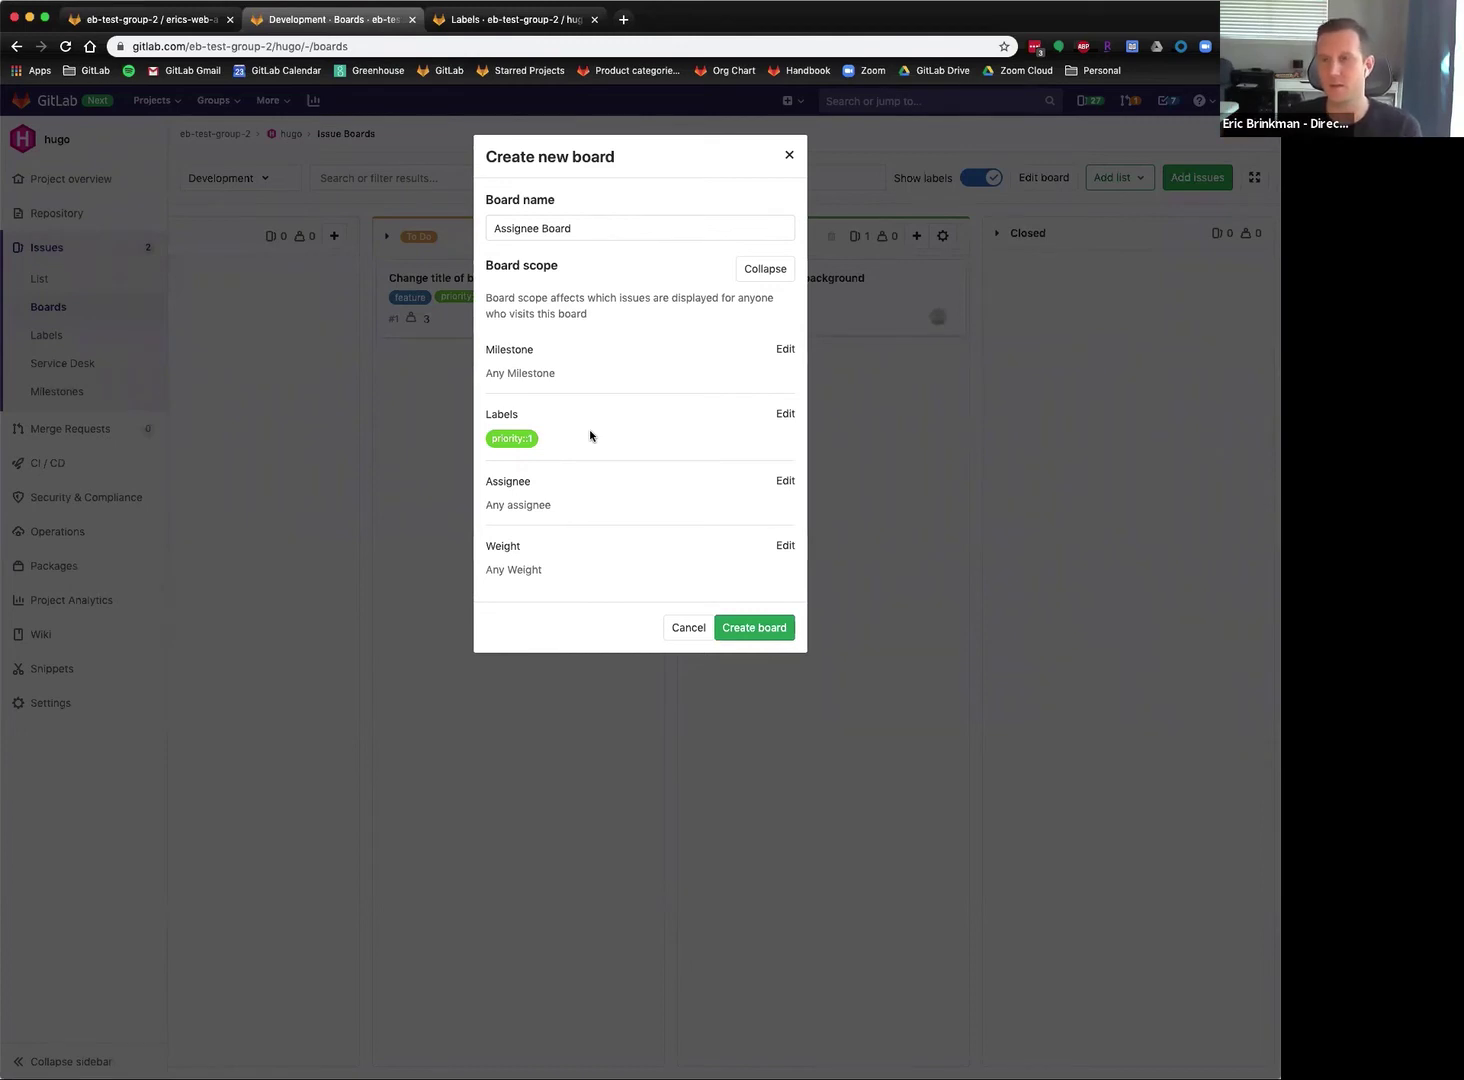
left_click(785, 415)
left_click(568, 565)
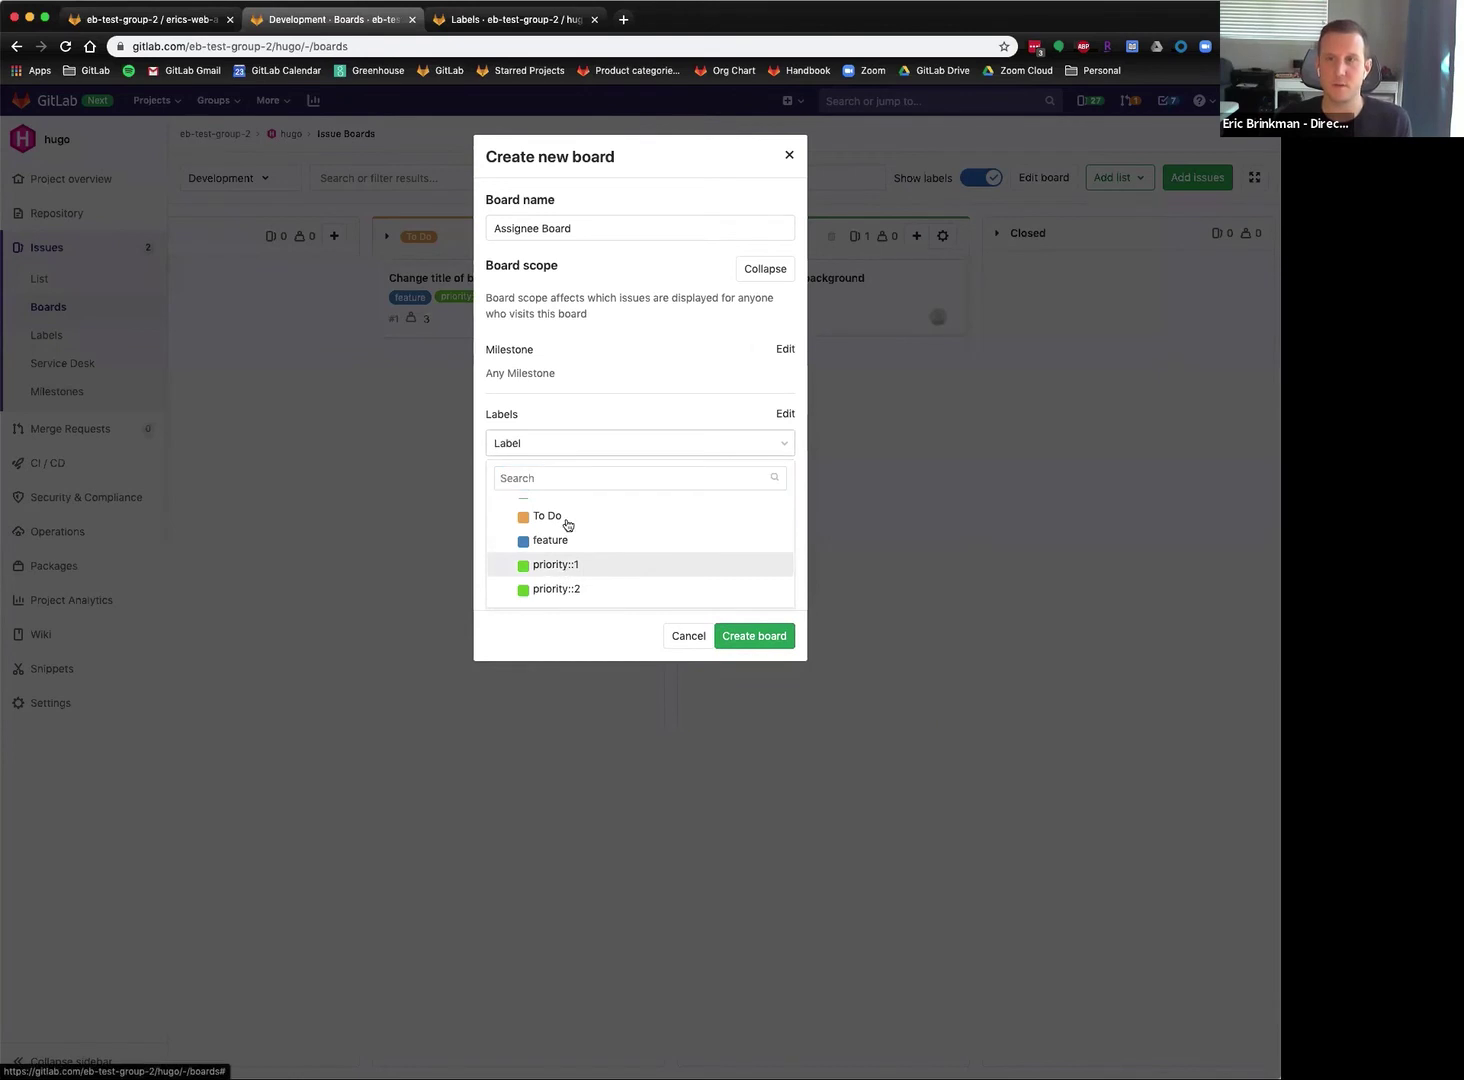
left_click(613, 400)
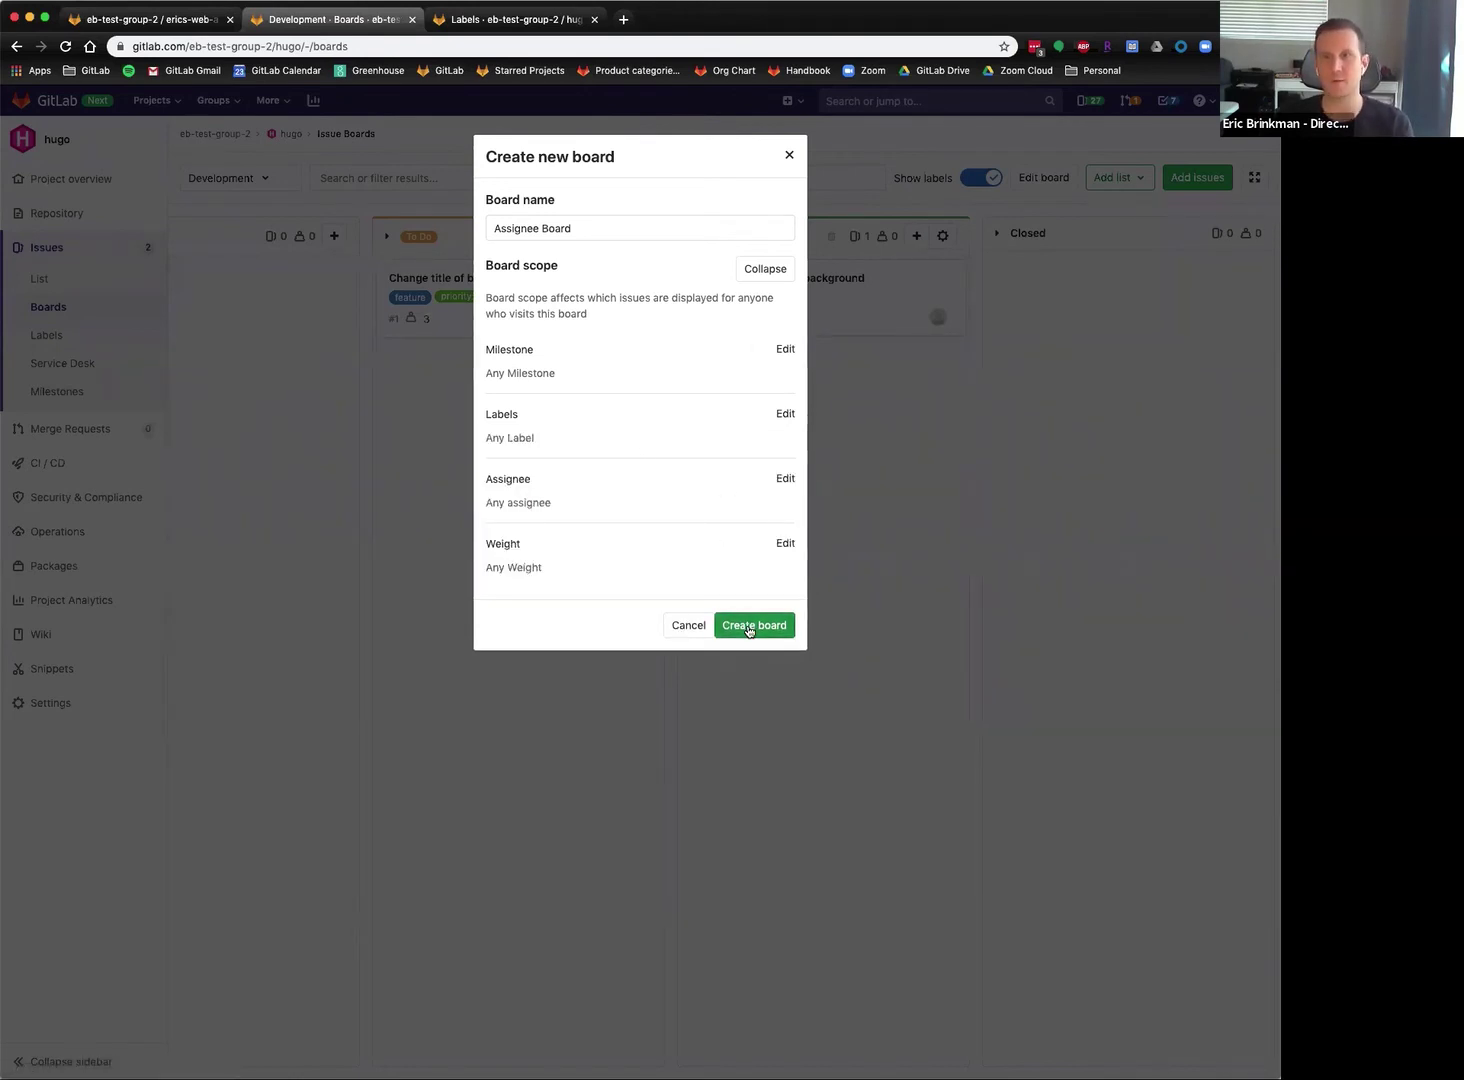
left_click(748, 627)
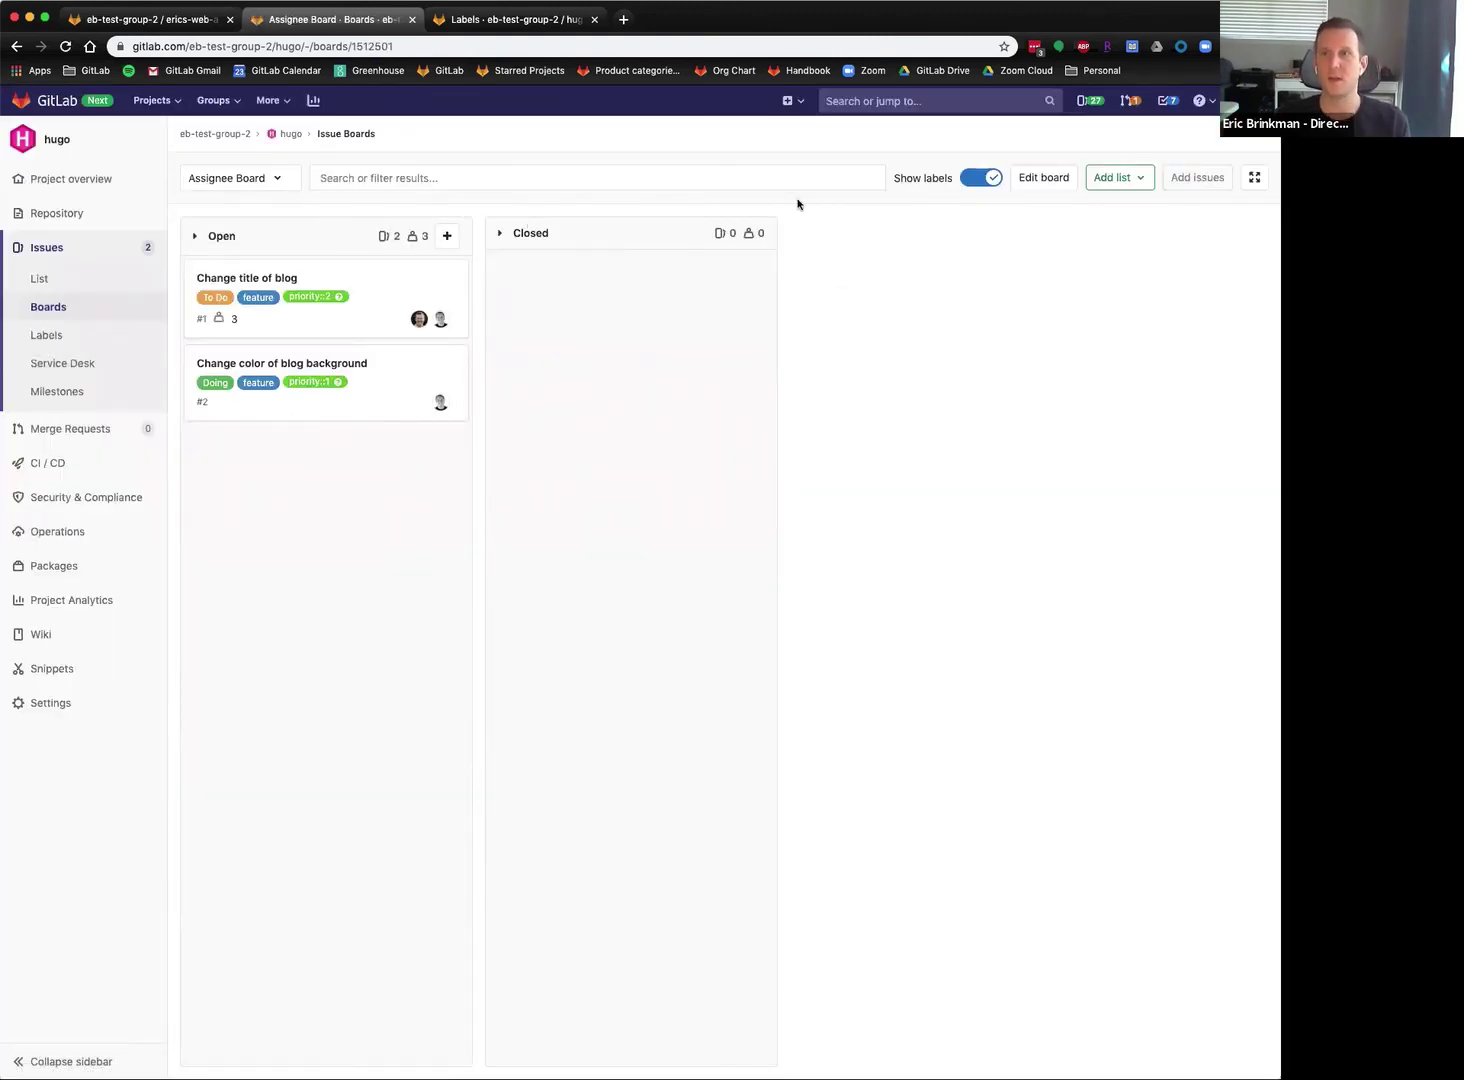
left_click(1128, 180)
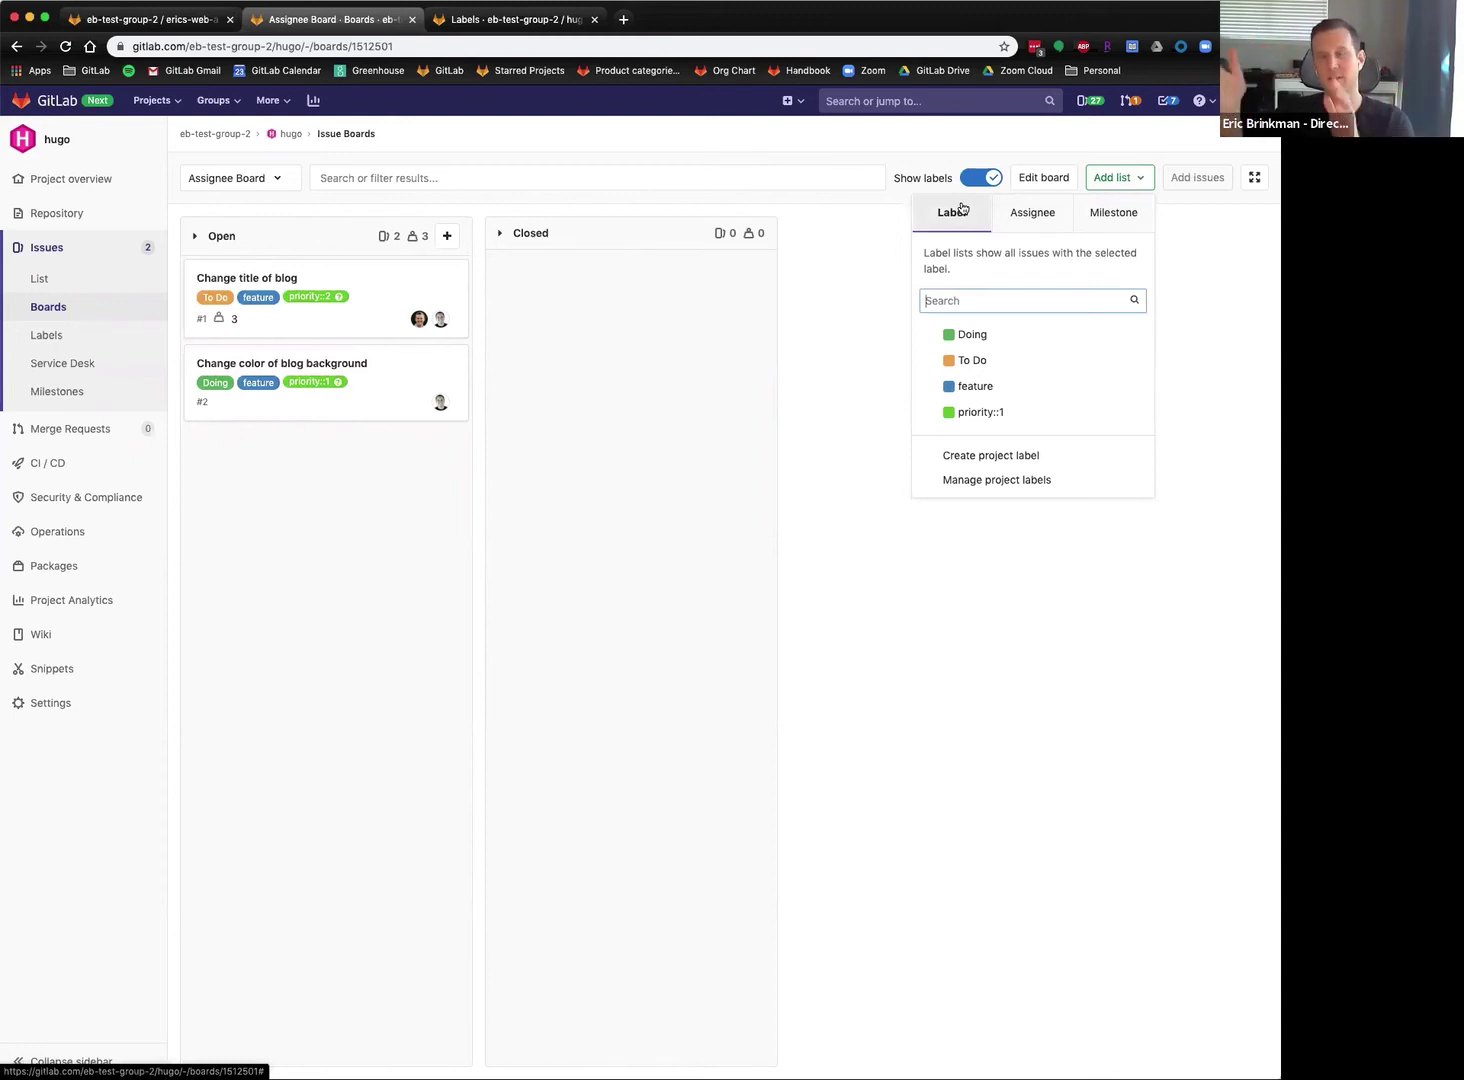
Add an assignee list for each of the two project members to the board.
left_click(1032, 220)
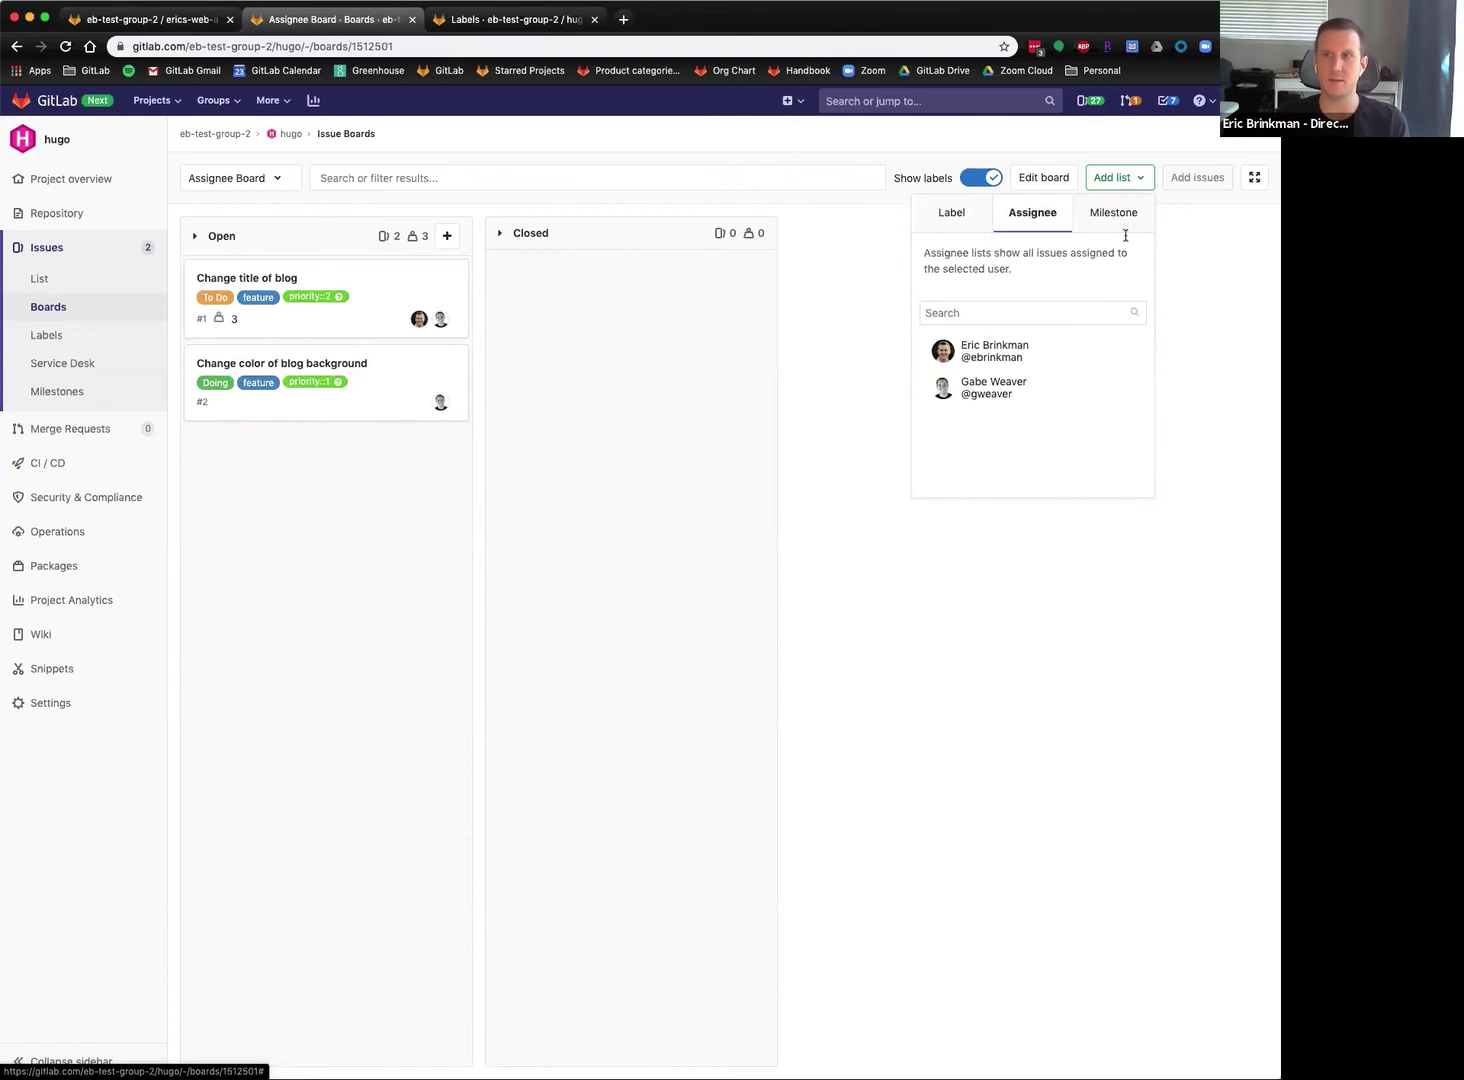
left_click(998, 352)
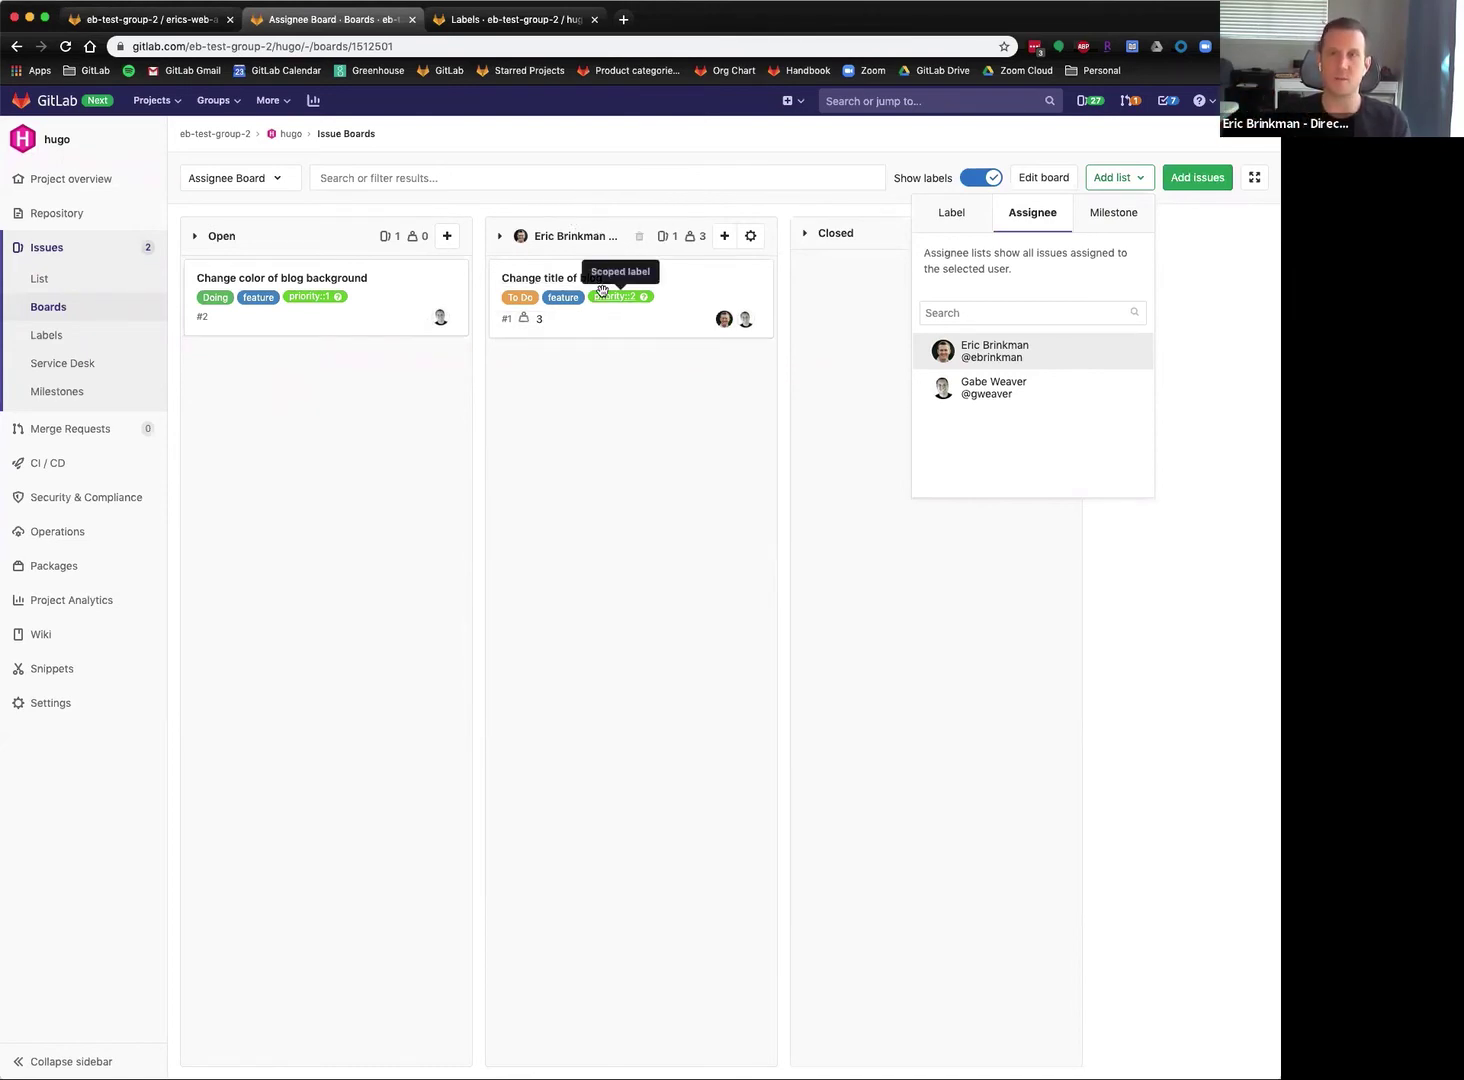
left_click(1007, 393)
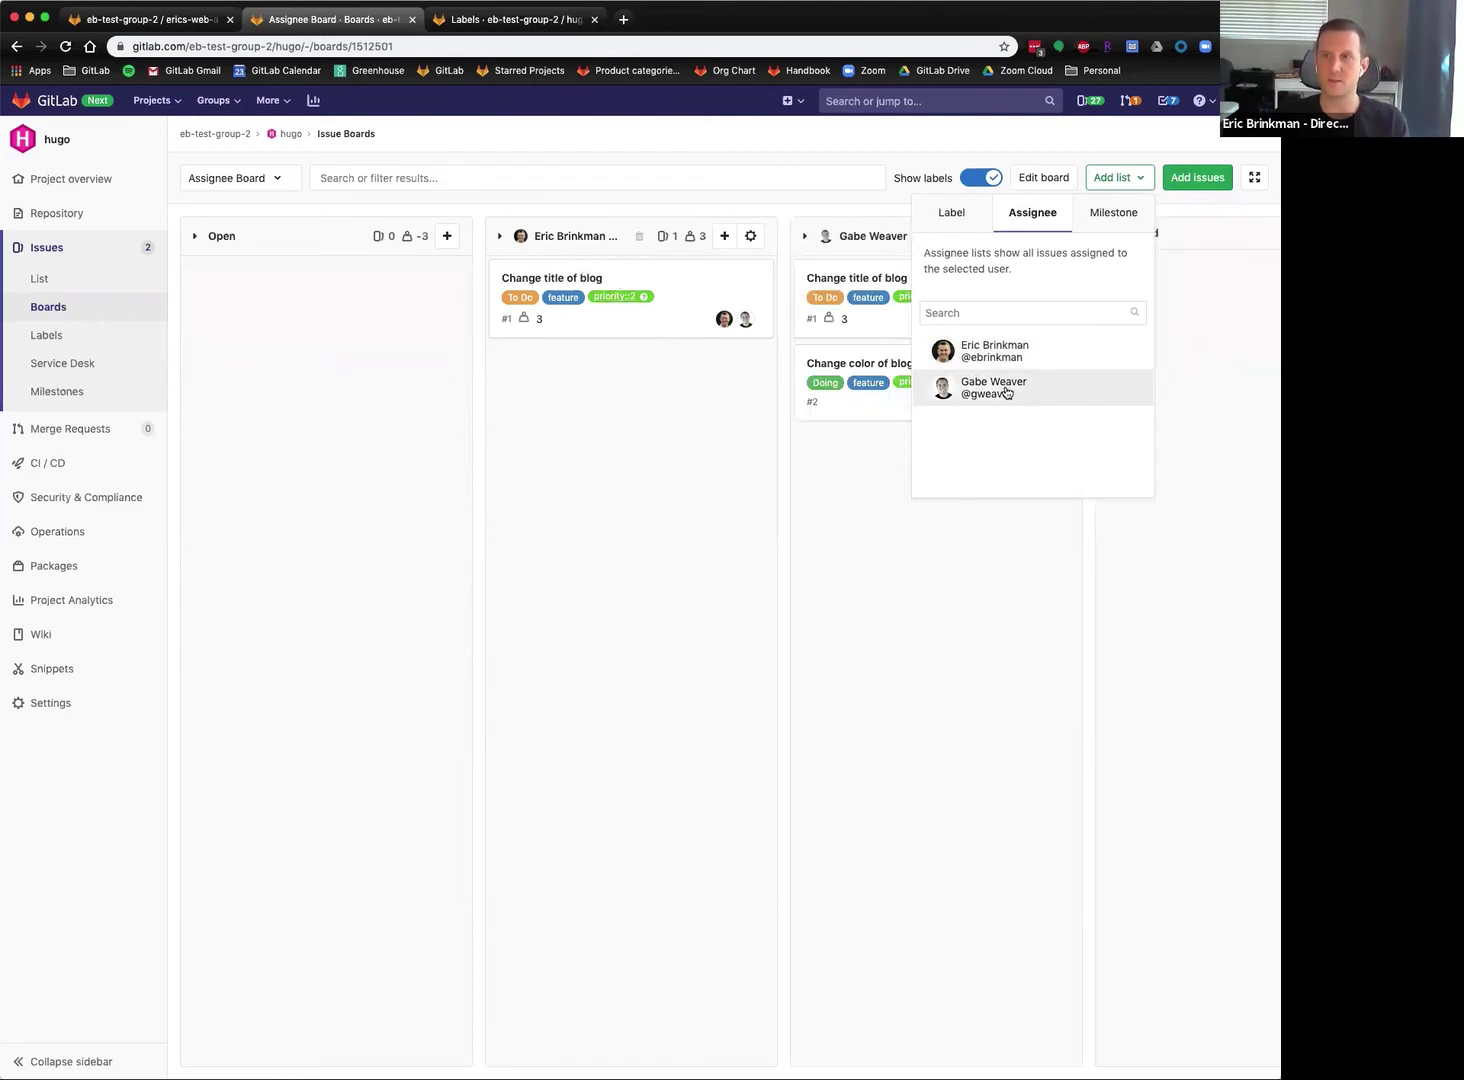
left_click(1200, 412)
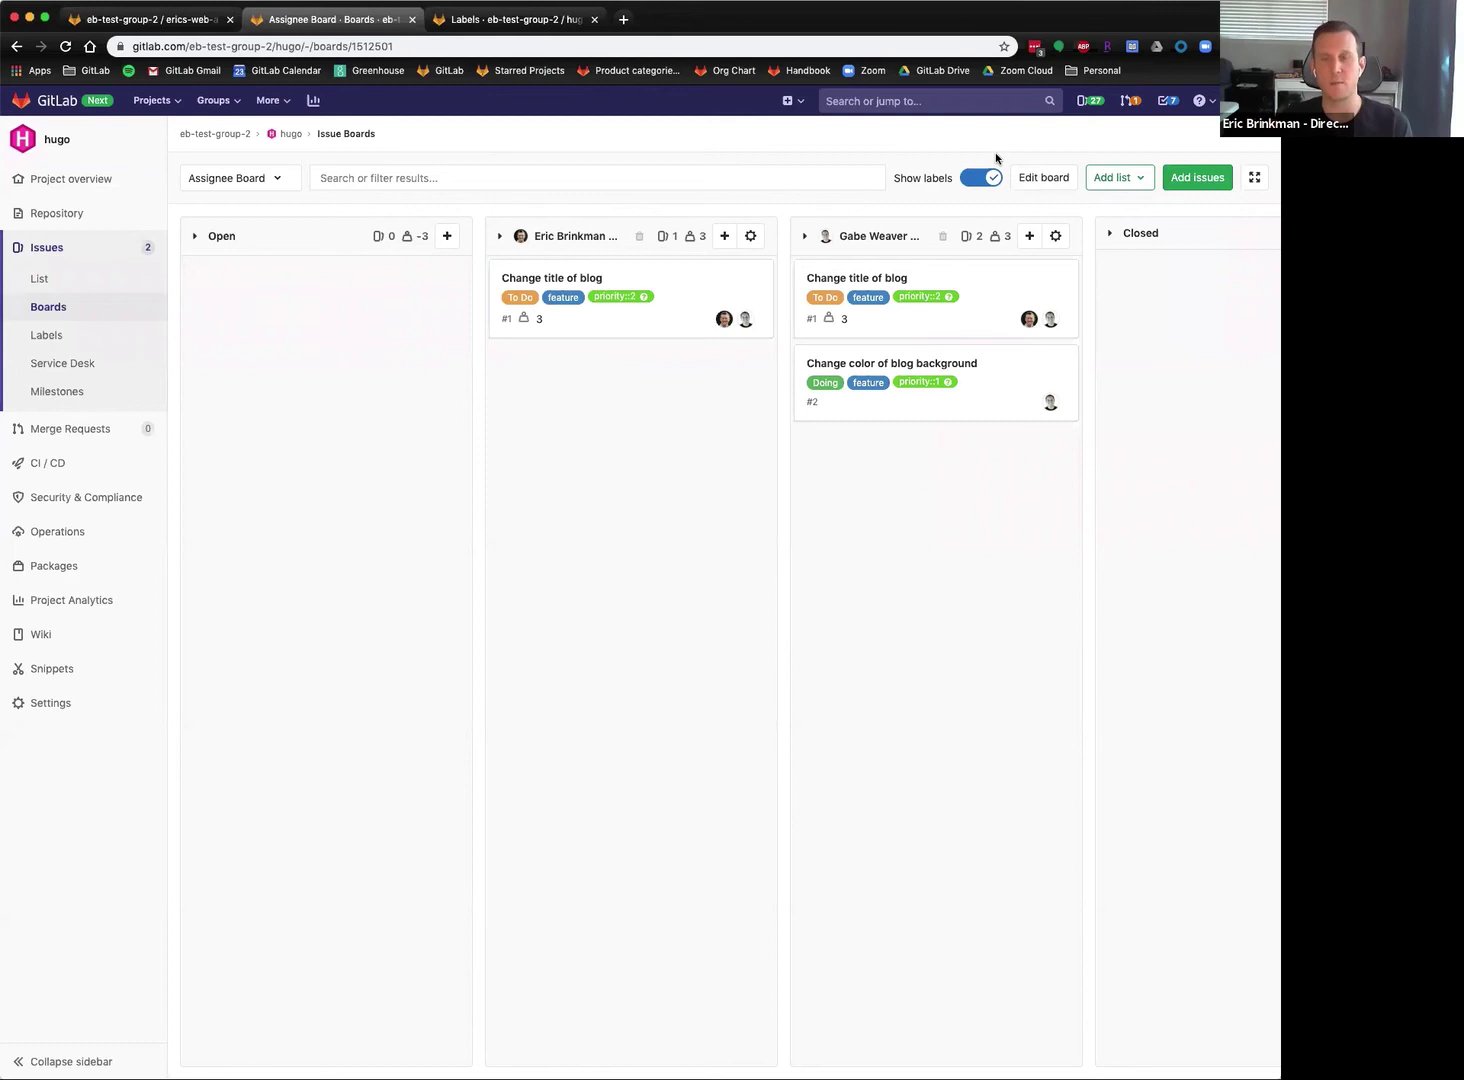
left_click(1049, 177)
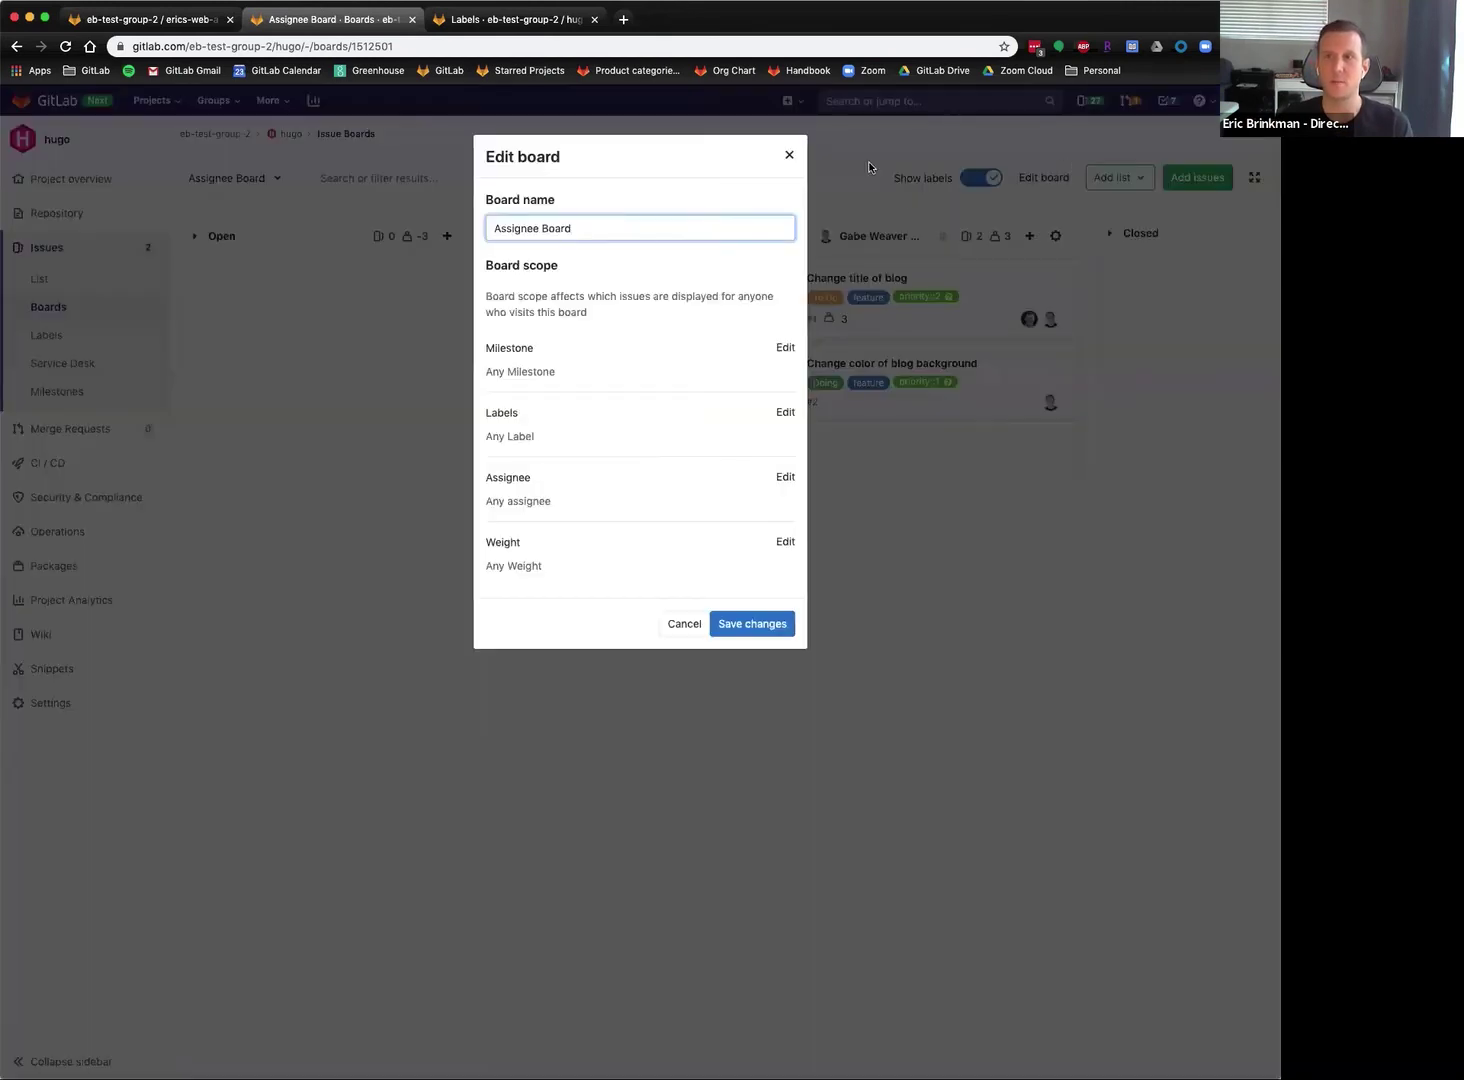
left_click(785, 156)
left_click(1113, 180)
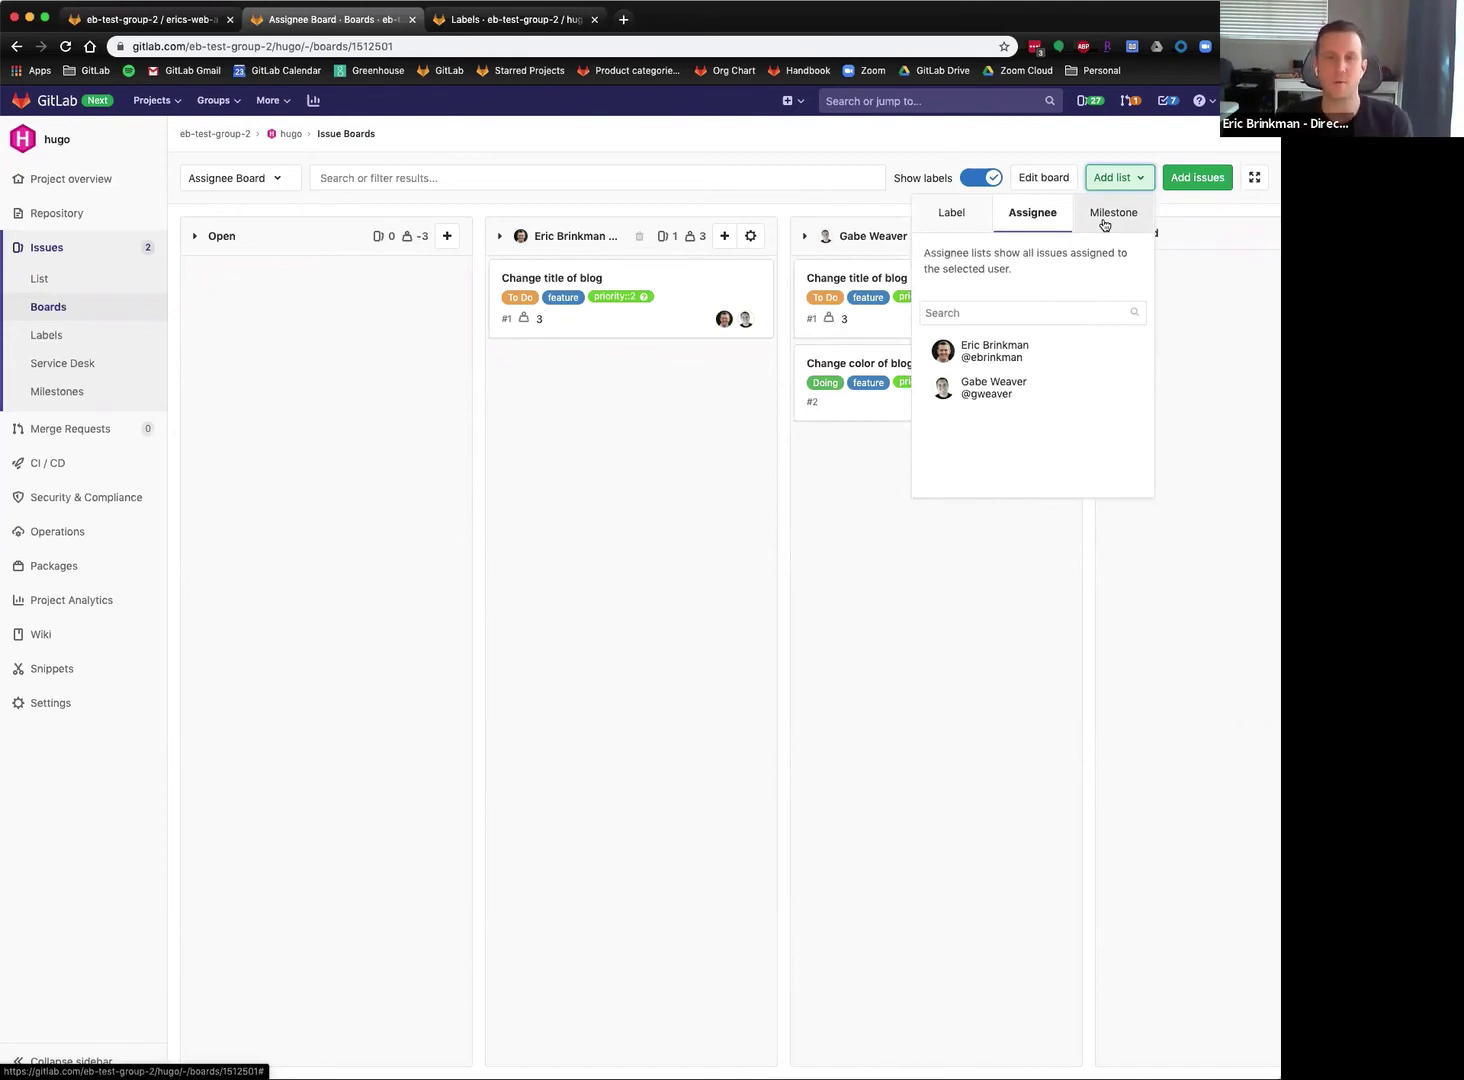
left_click(752, 155)
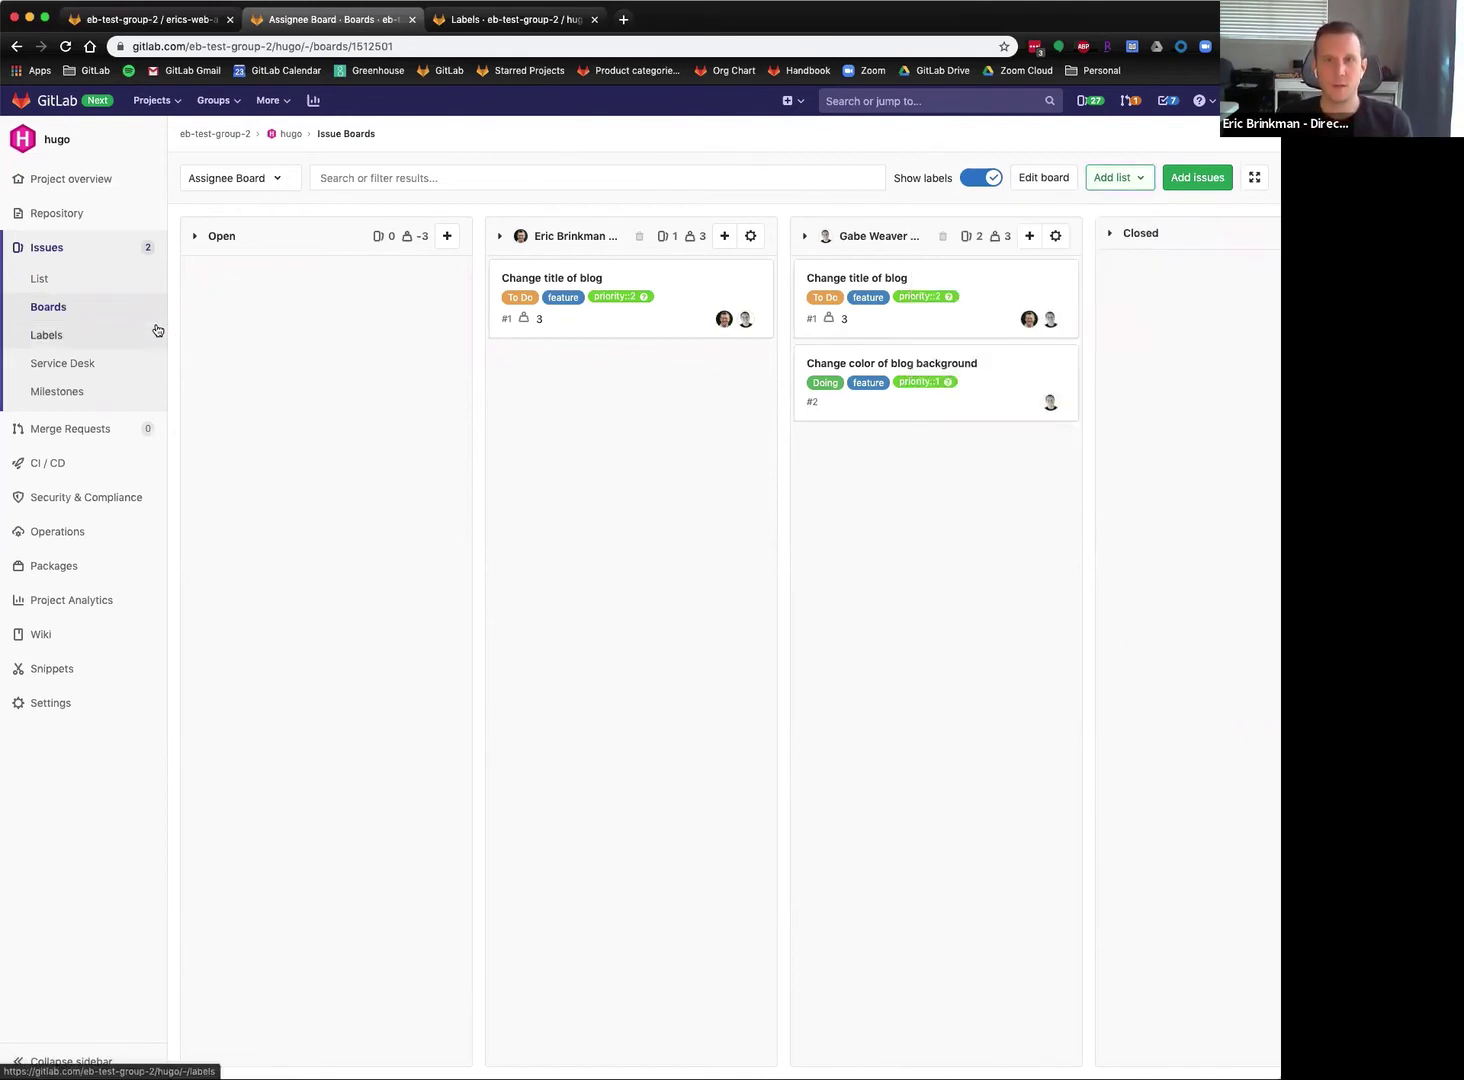
mouse_move(60, 219)
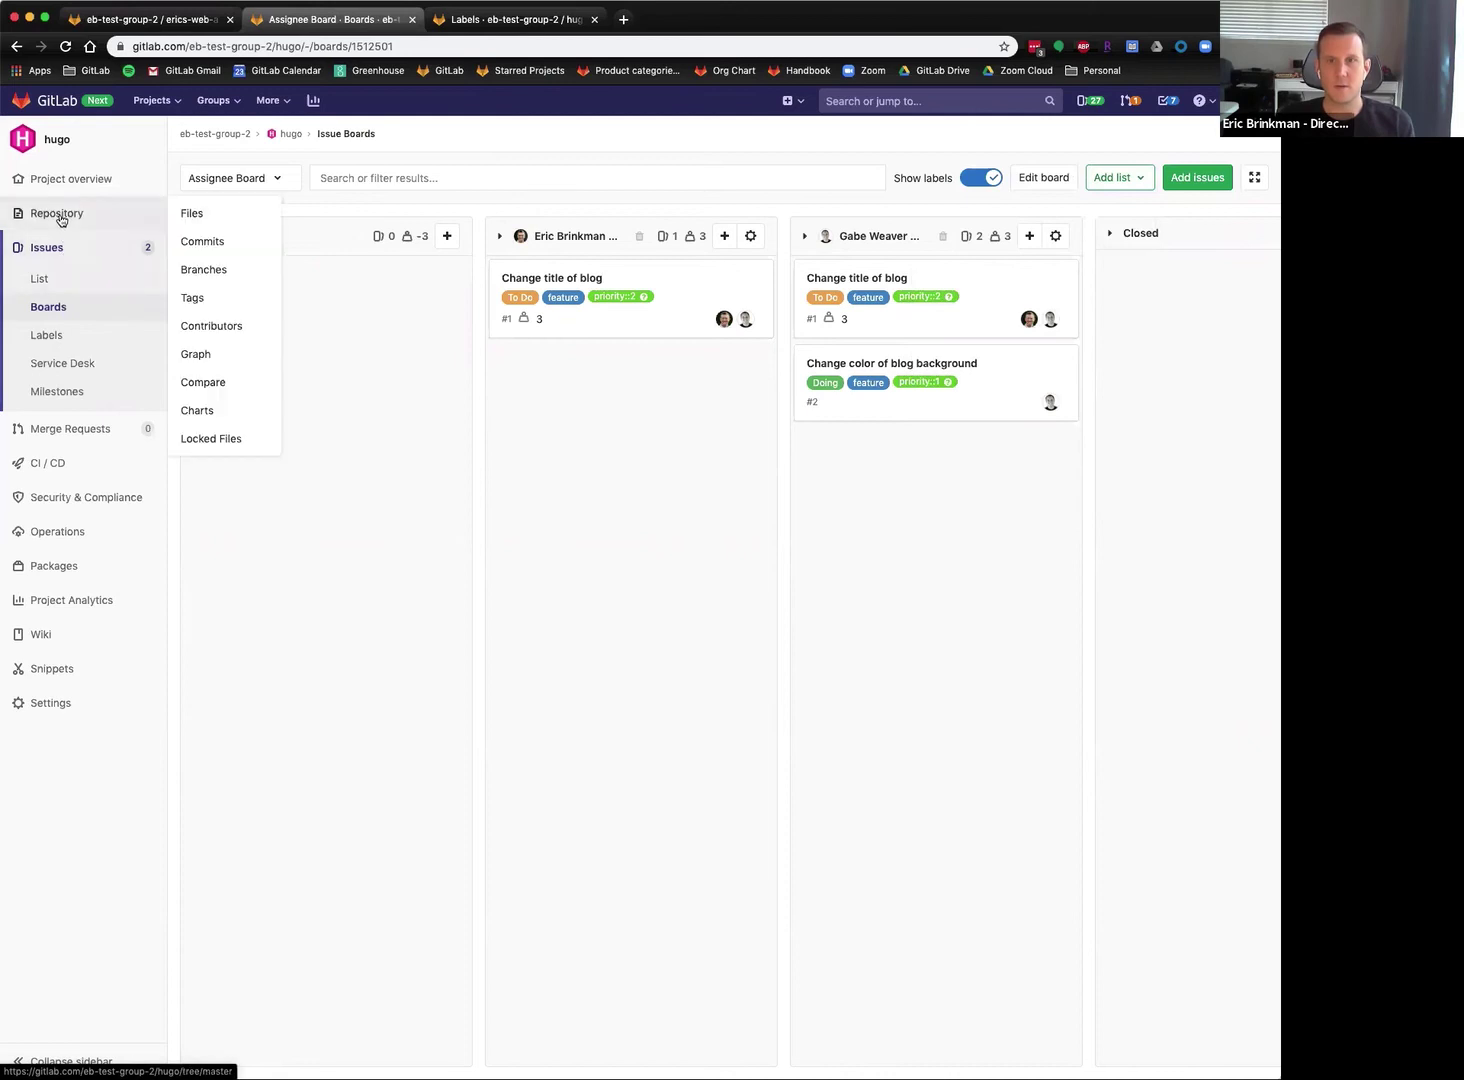
Browse the hugo repository files and launch the Web IDE on master.
left_click(62, 221)
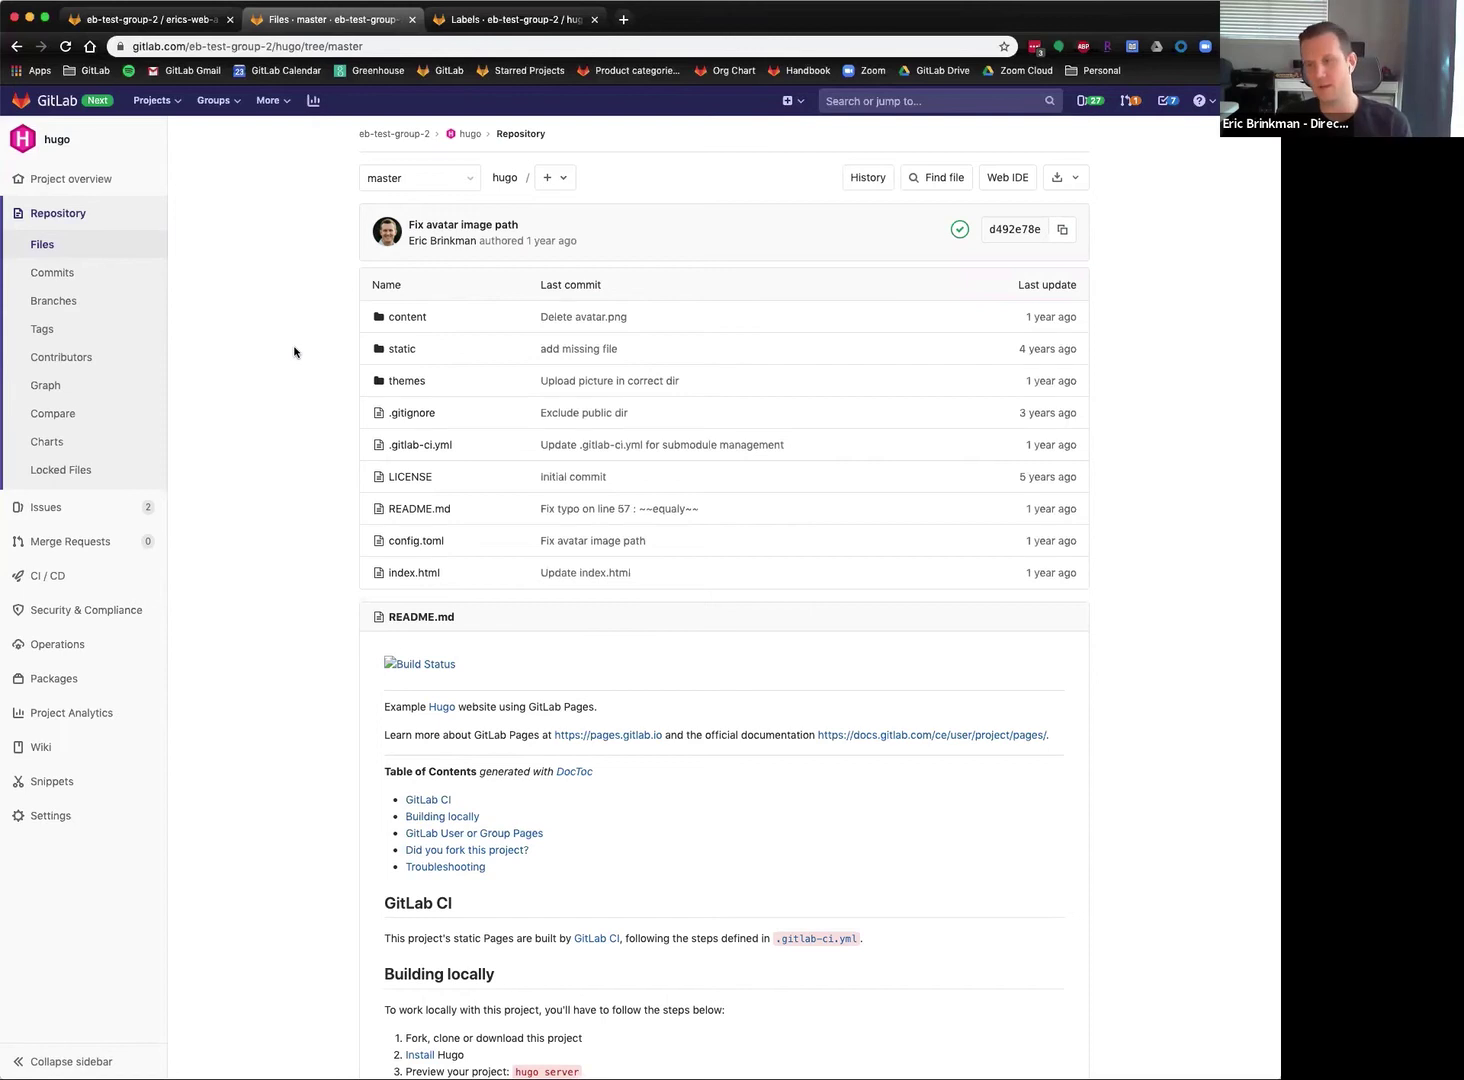
scroll(323, 430, "down", 7)
scroll(320, 445, "up", 3)
scroll(320, 445, "up", 5)
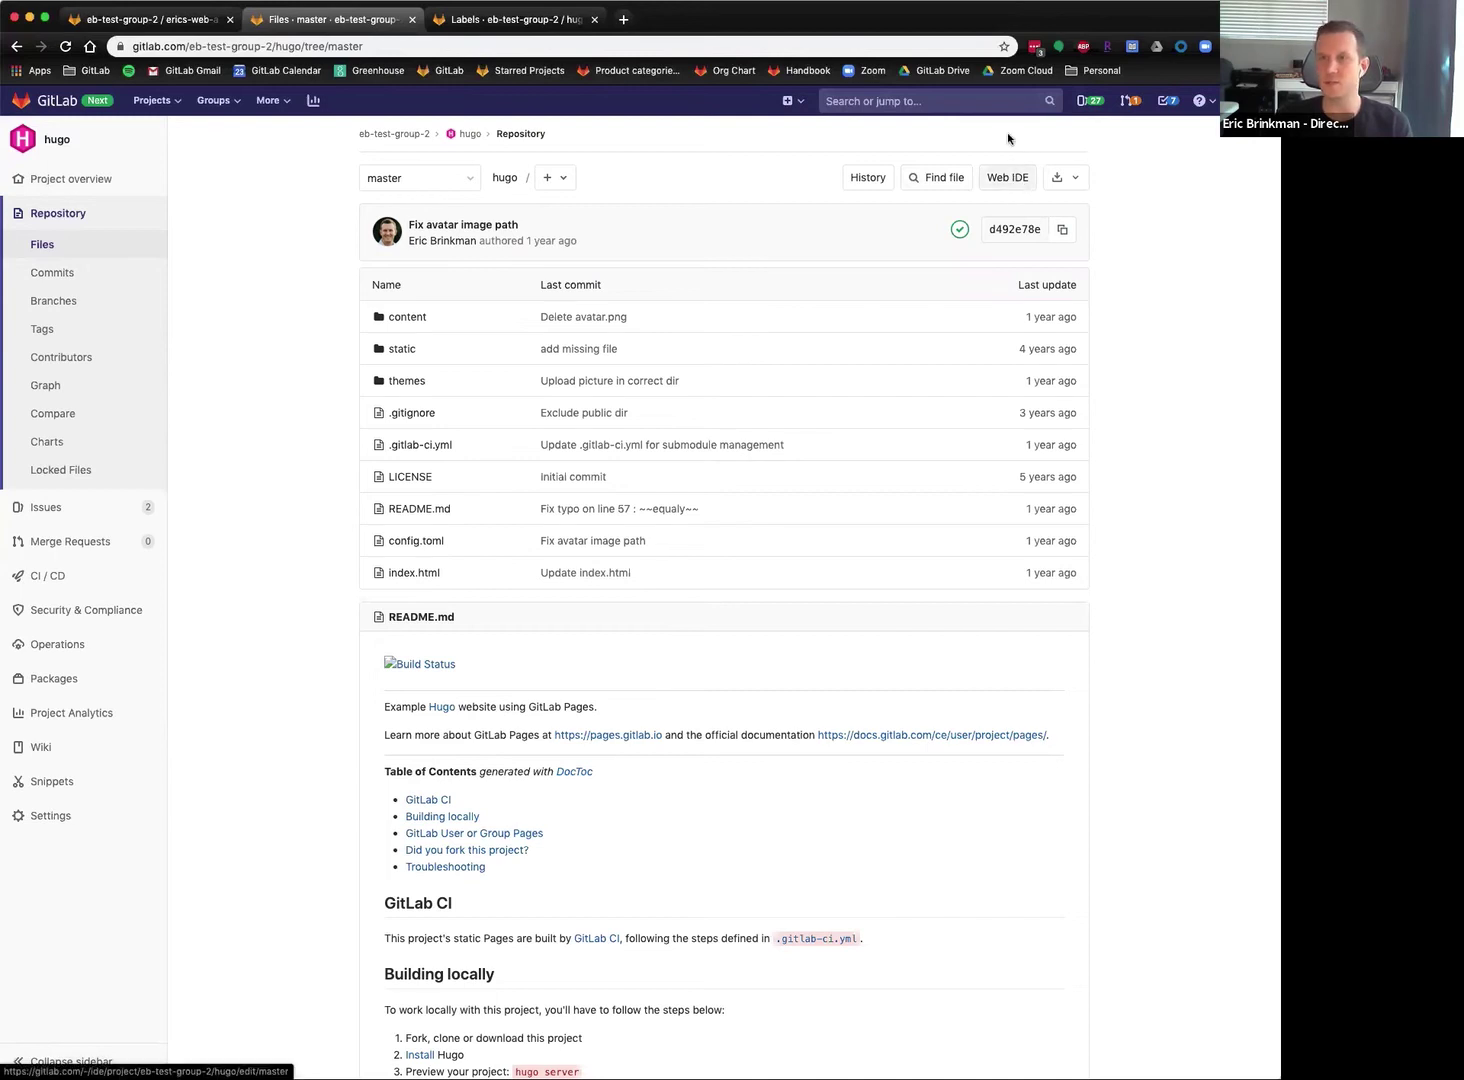
left_click(1012, 184)
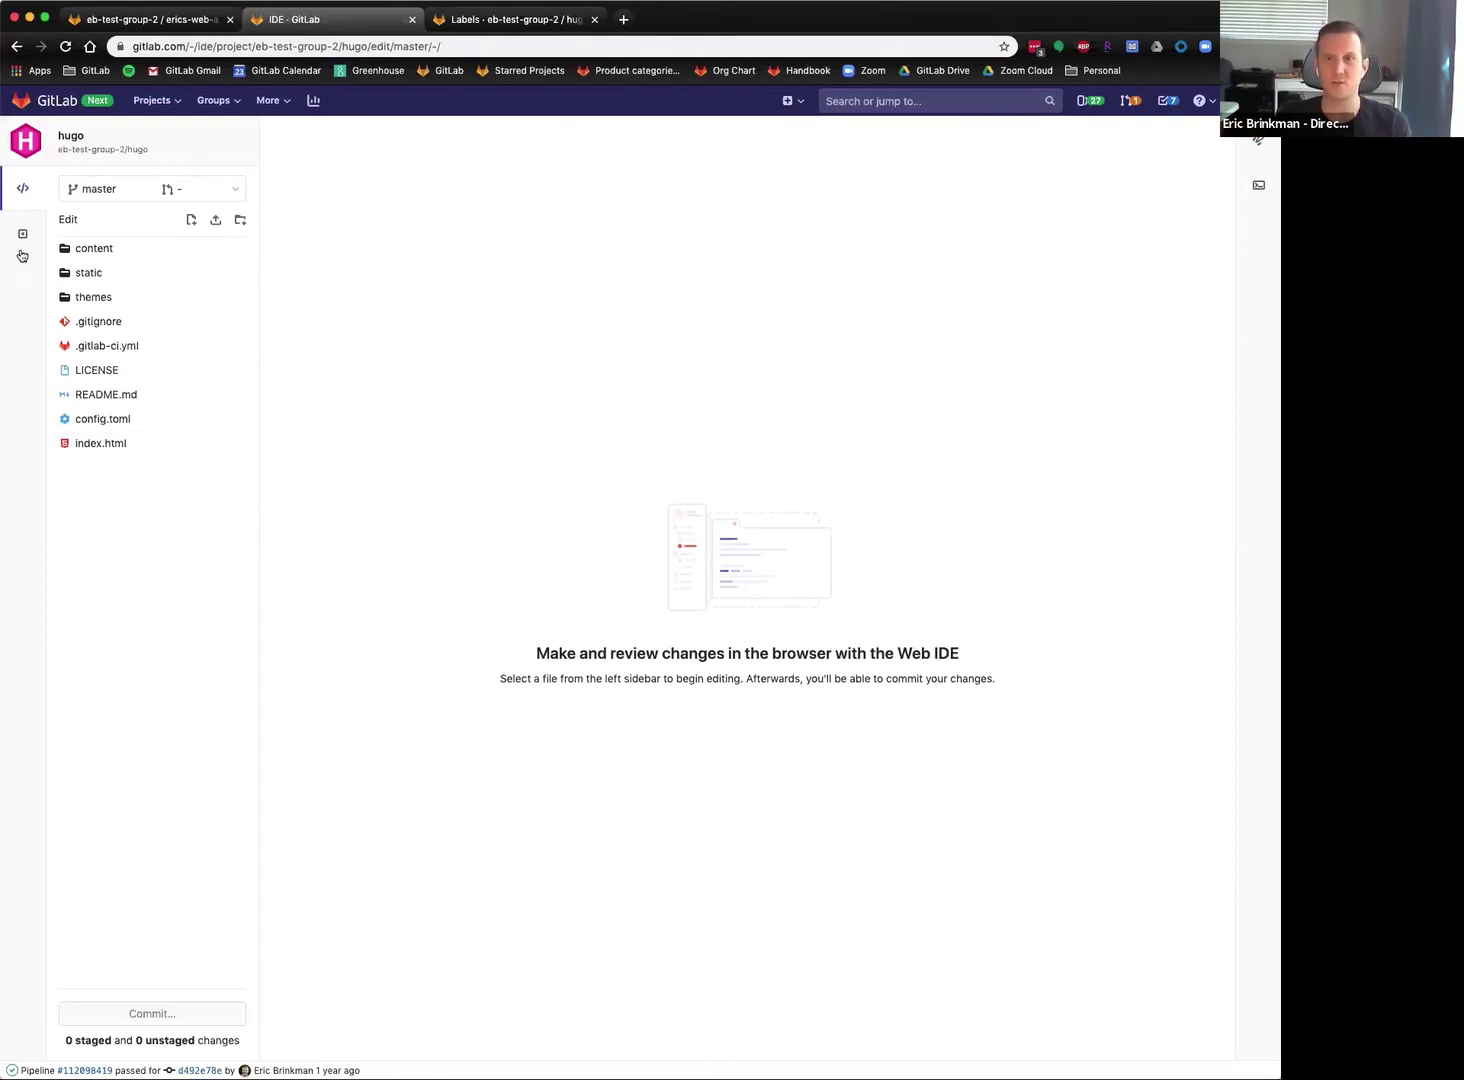
Expand content/page and look over about.md in the editor.
left_click(121, 248)
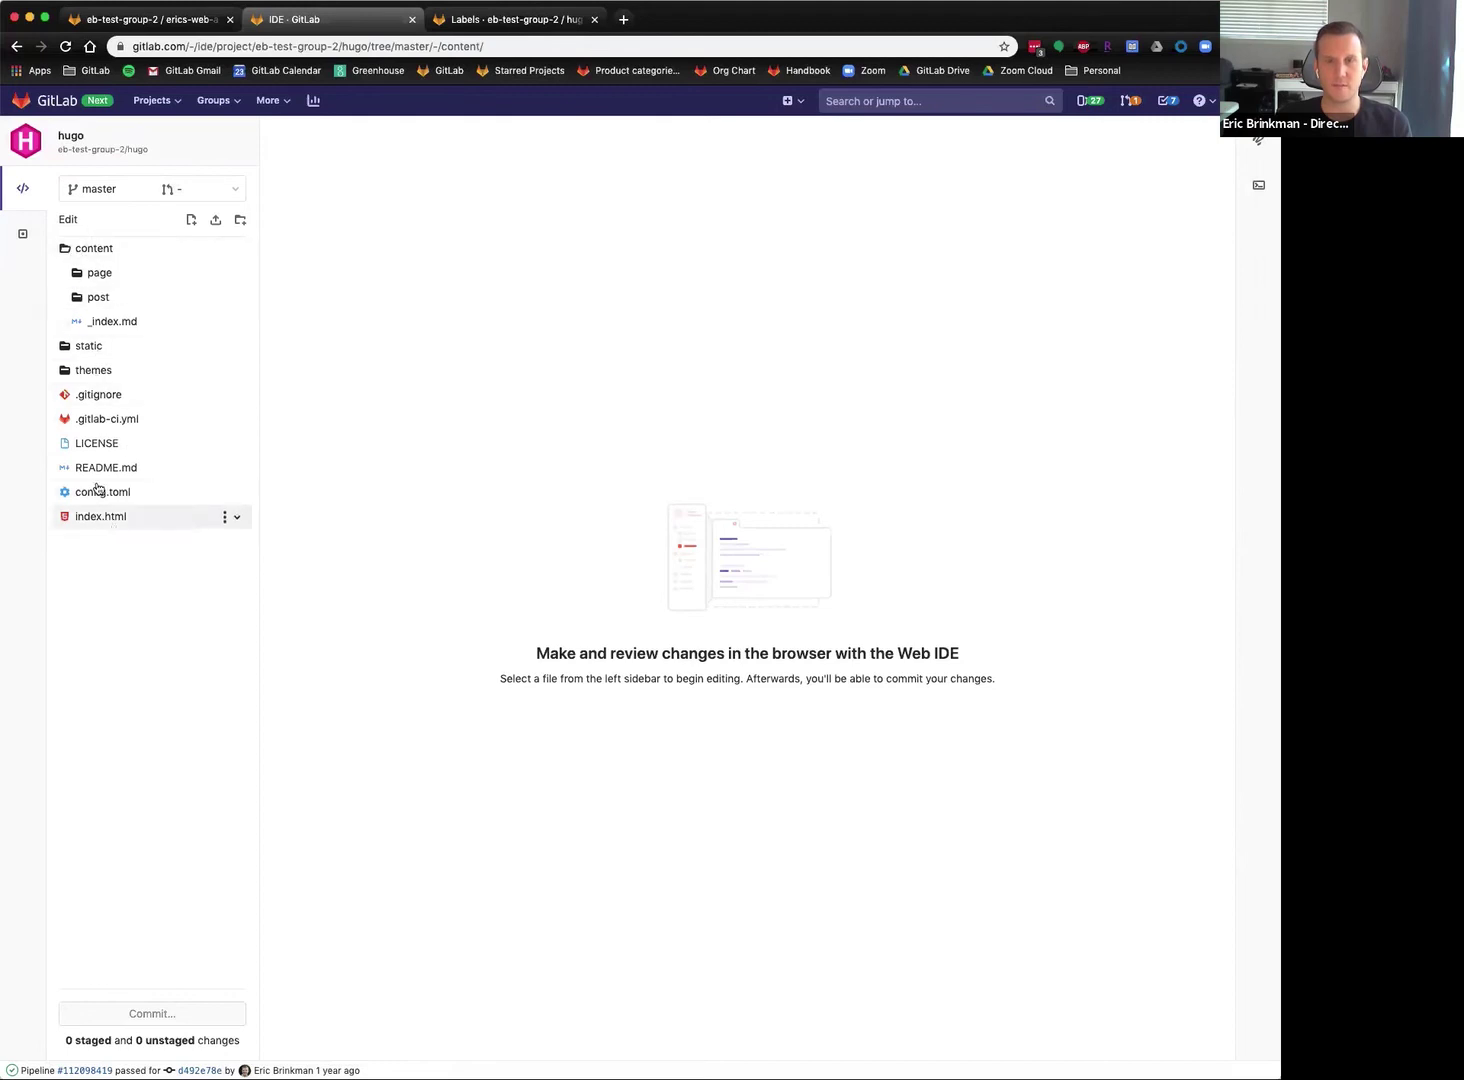
left_click(99, 272)
left_click(126, 298)
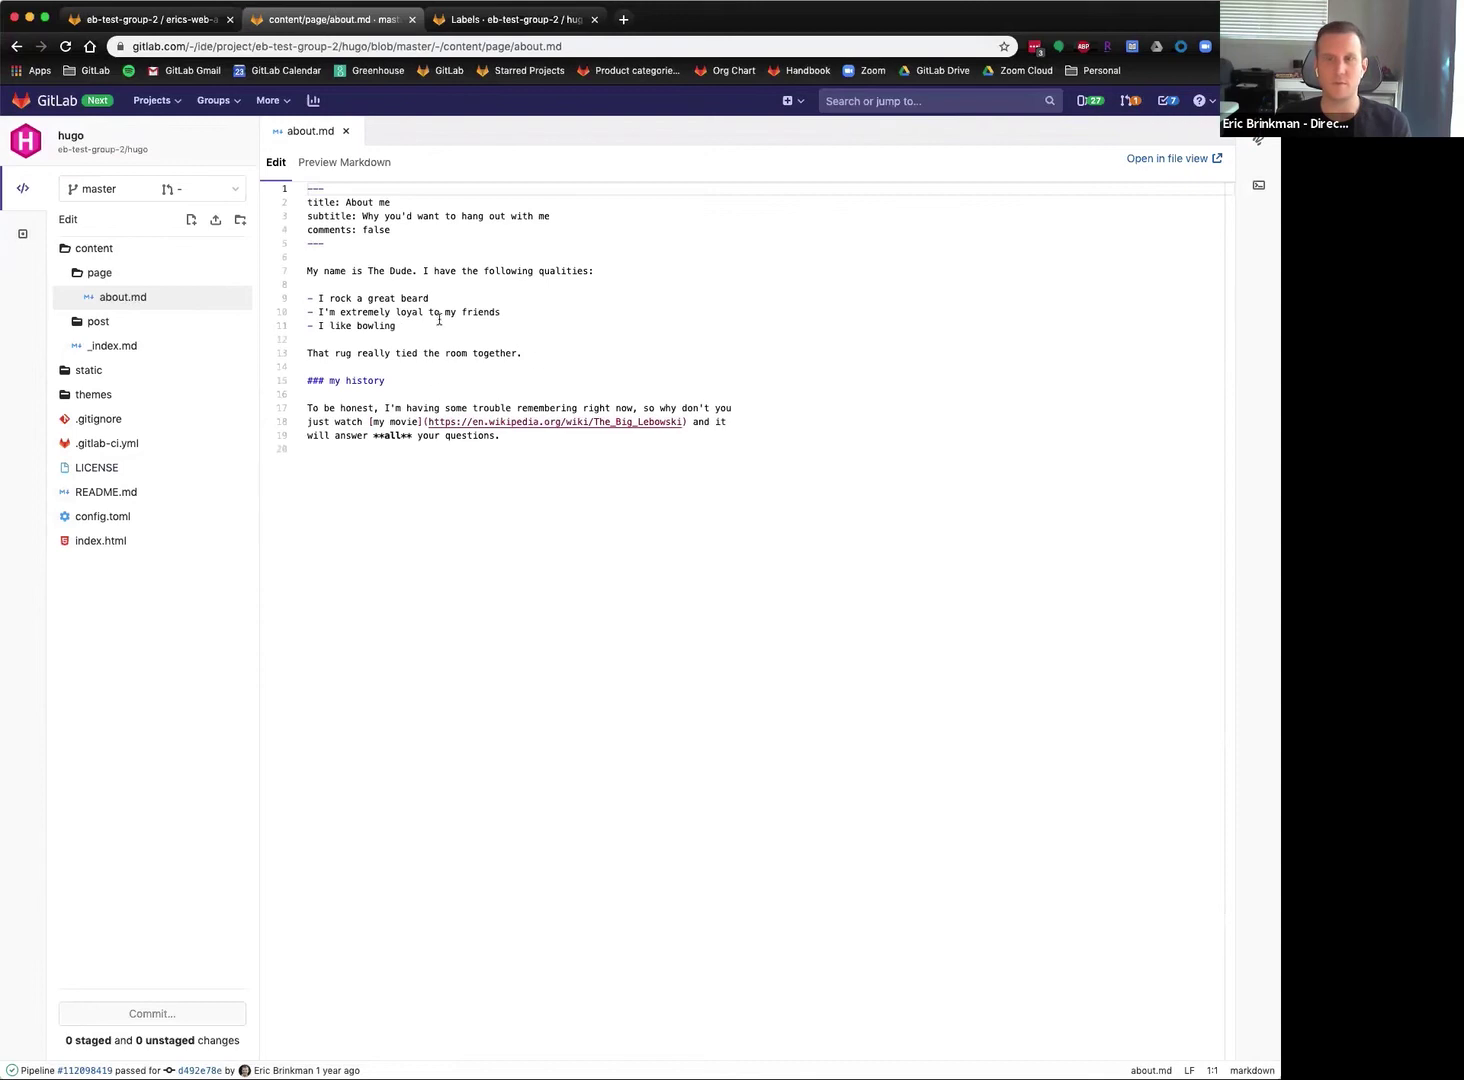
left_click(416, 287)
left_click(380, 272)
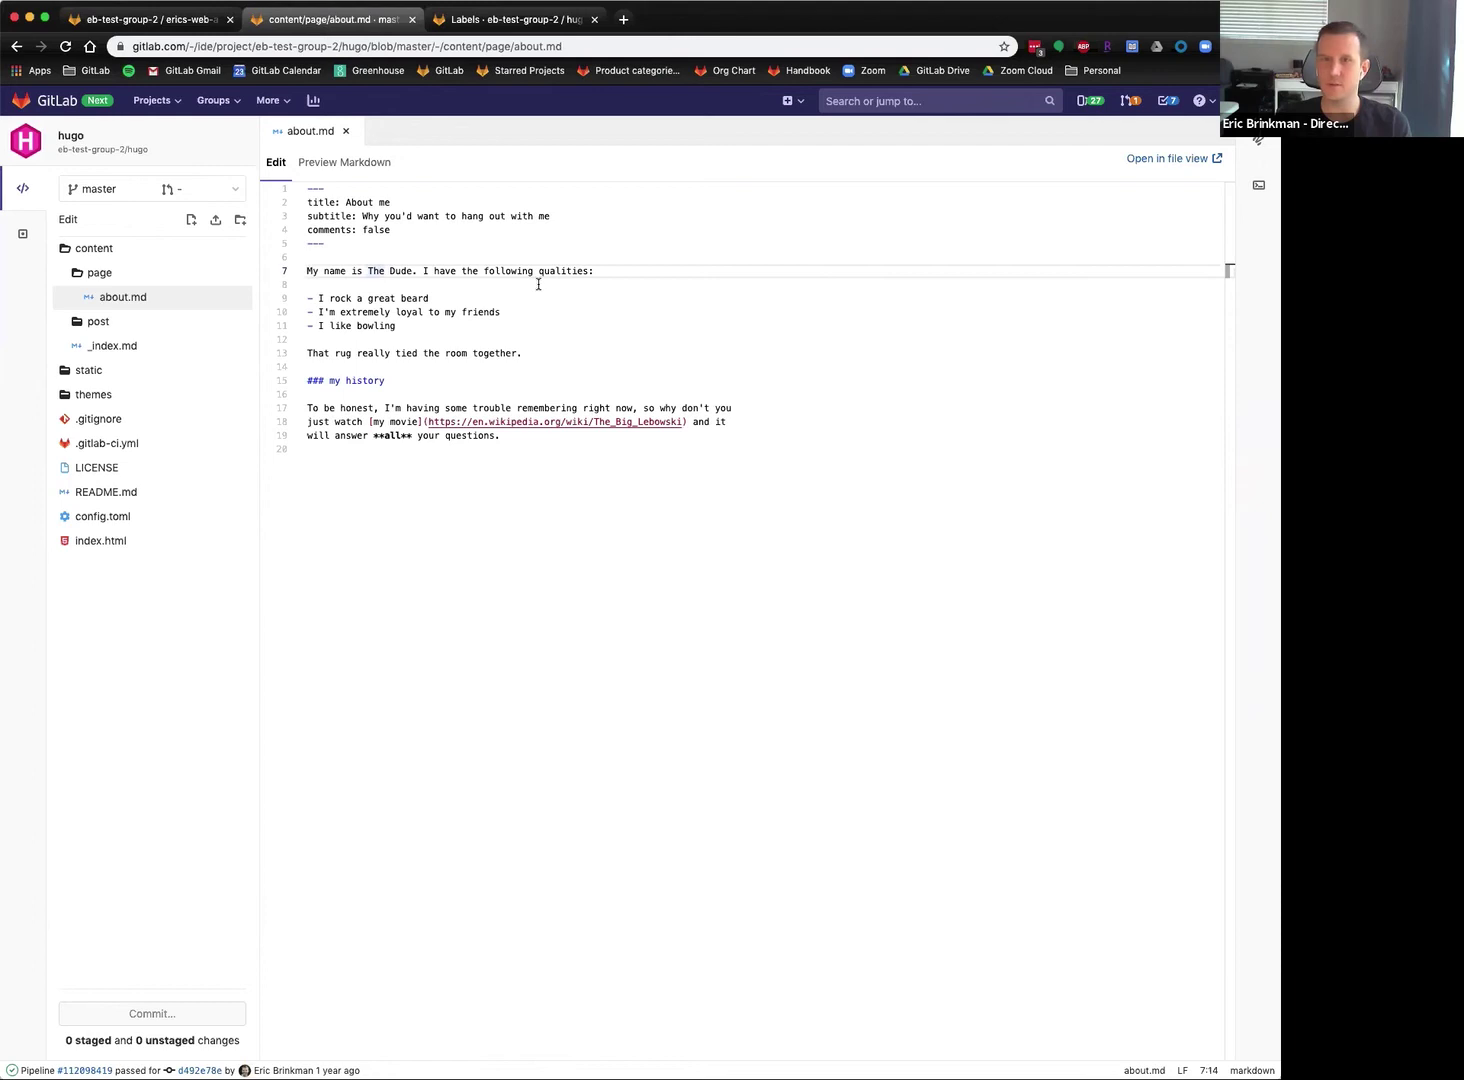
Append the author's updated last name to line 3 of content/_index.md and check the preview.
left_click(125, 349)
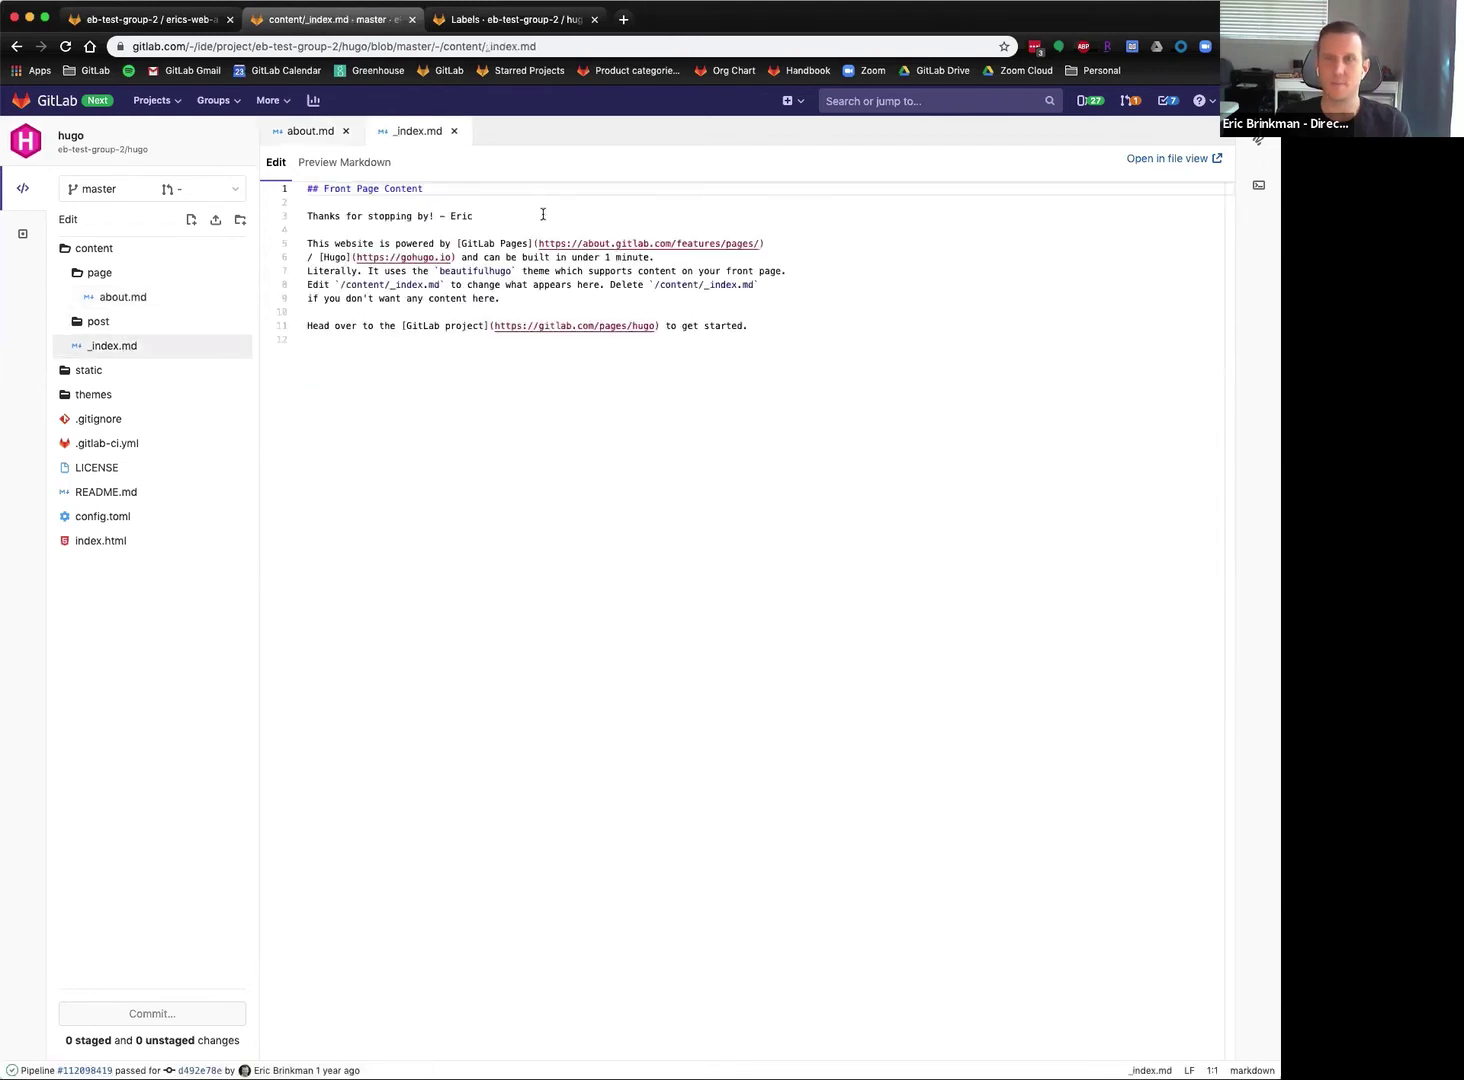
left_click(476, 216)
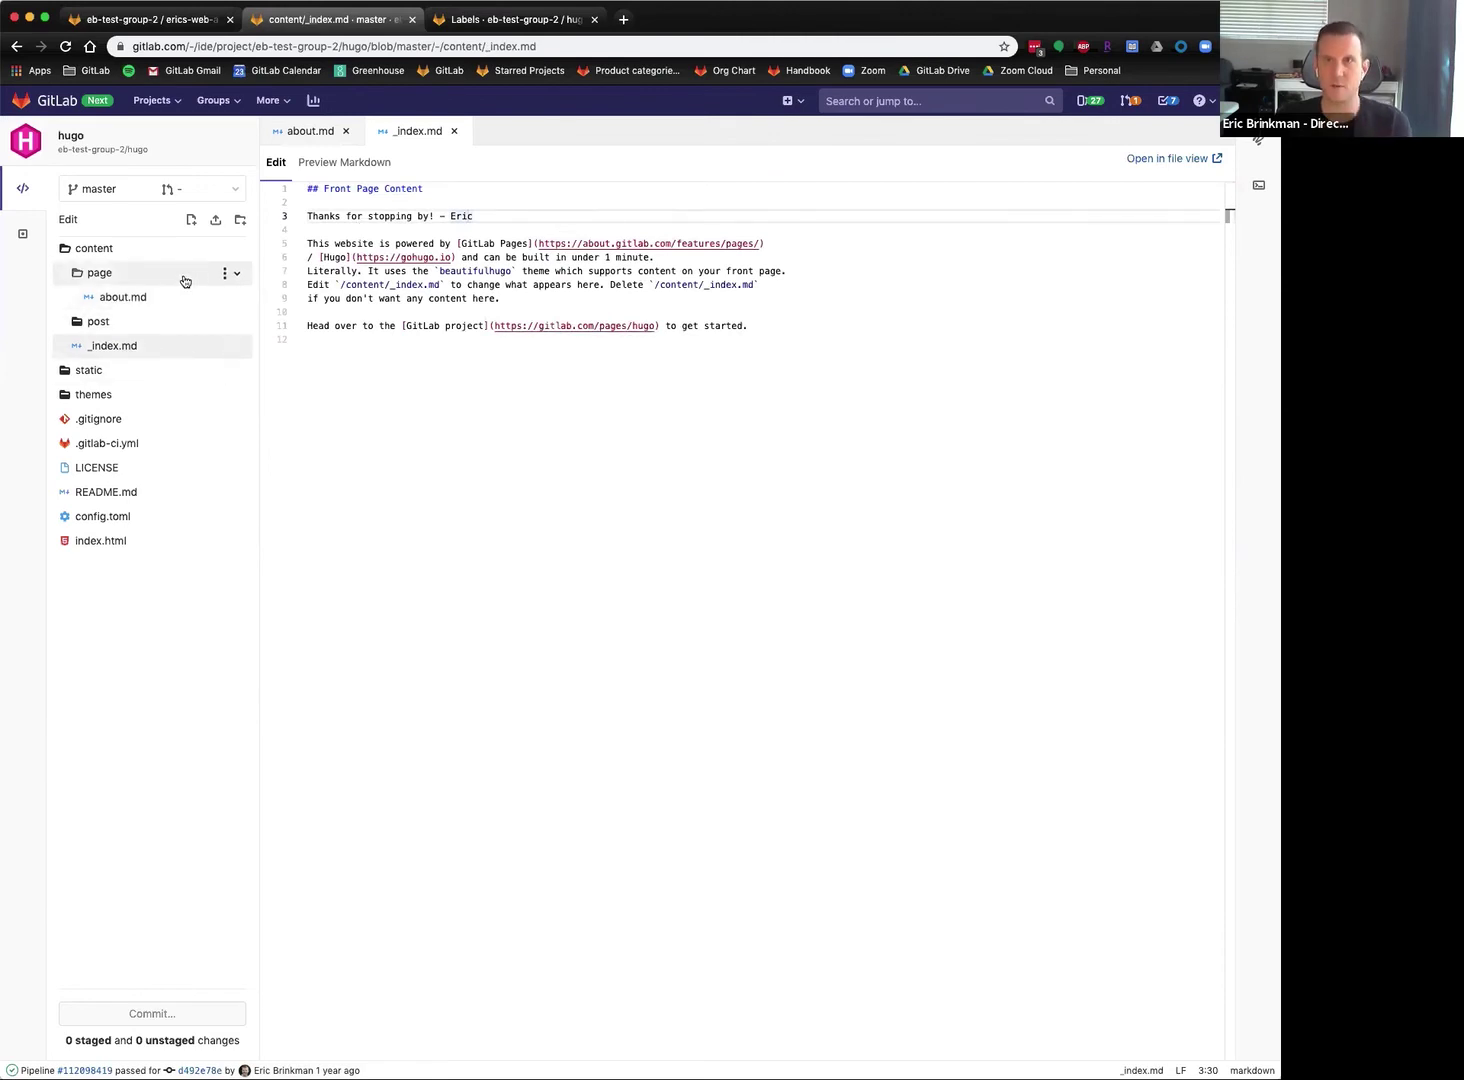
left_click(495, 226)
left_click(505, 215)
type("Brinkman")
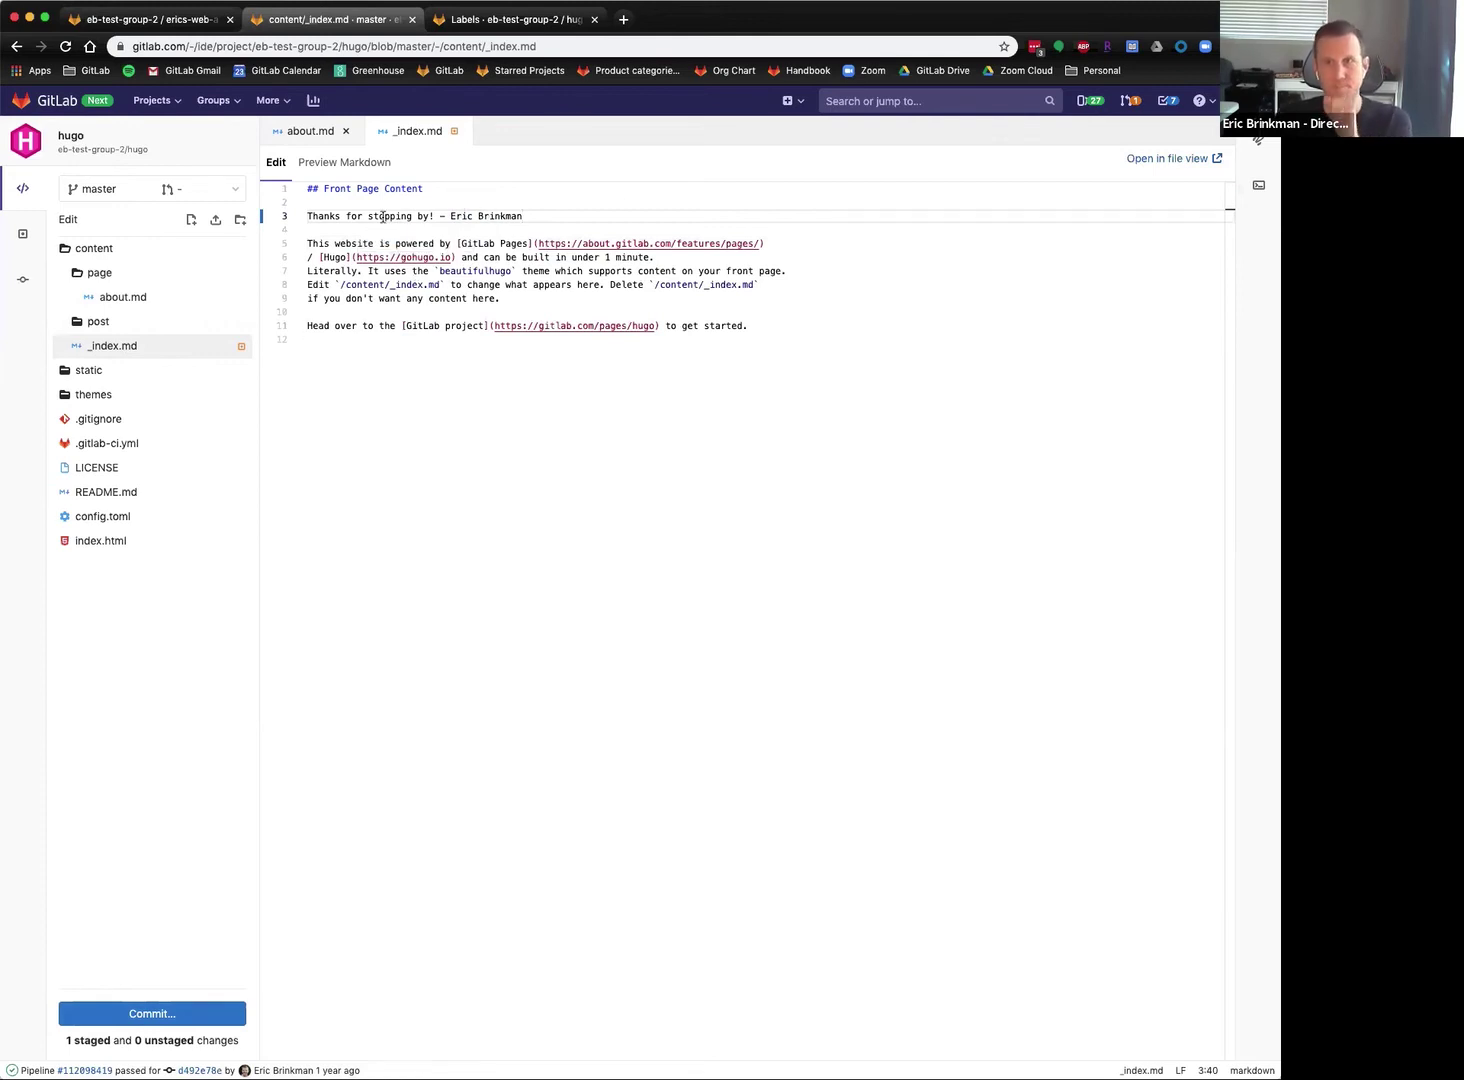
left_click(350, 162)
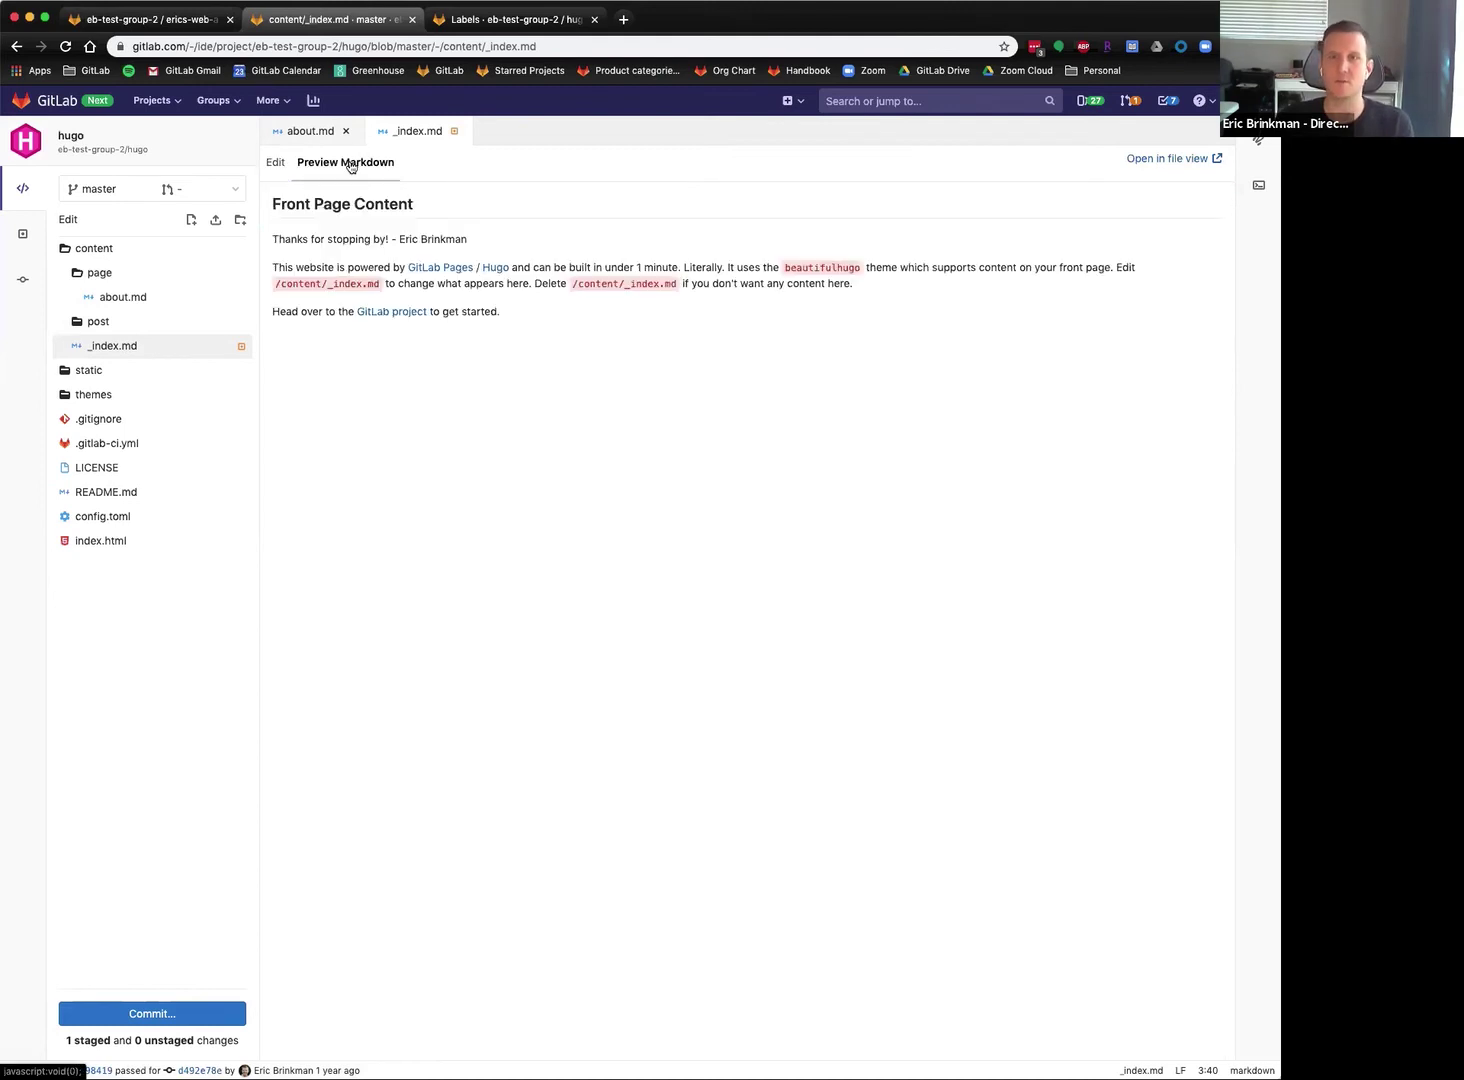
left_click(278, 165)
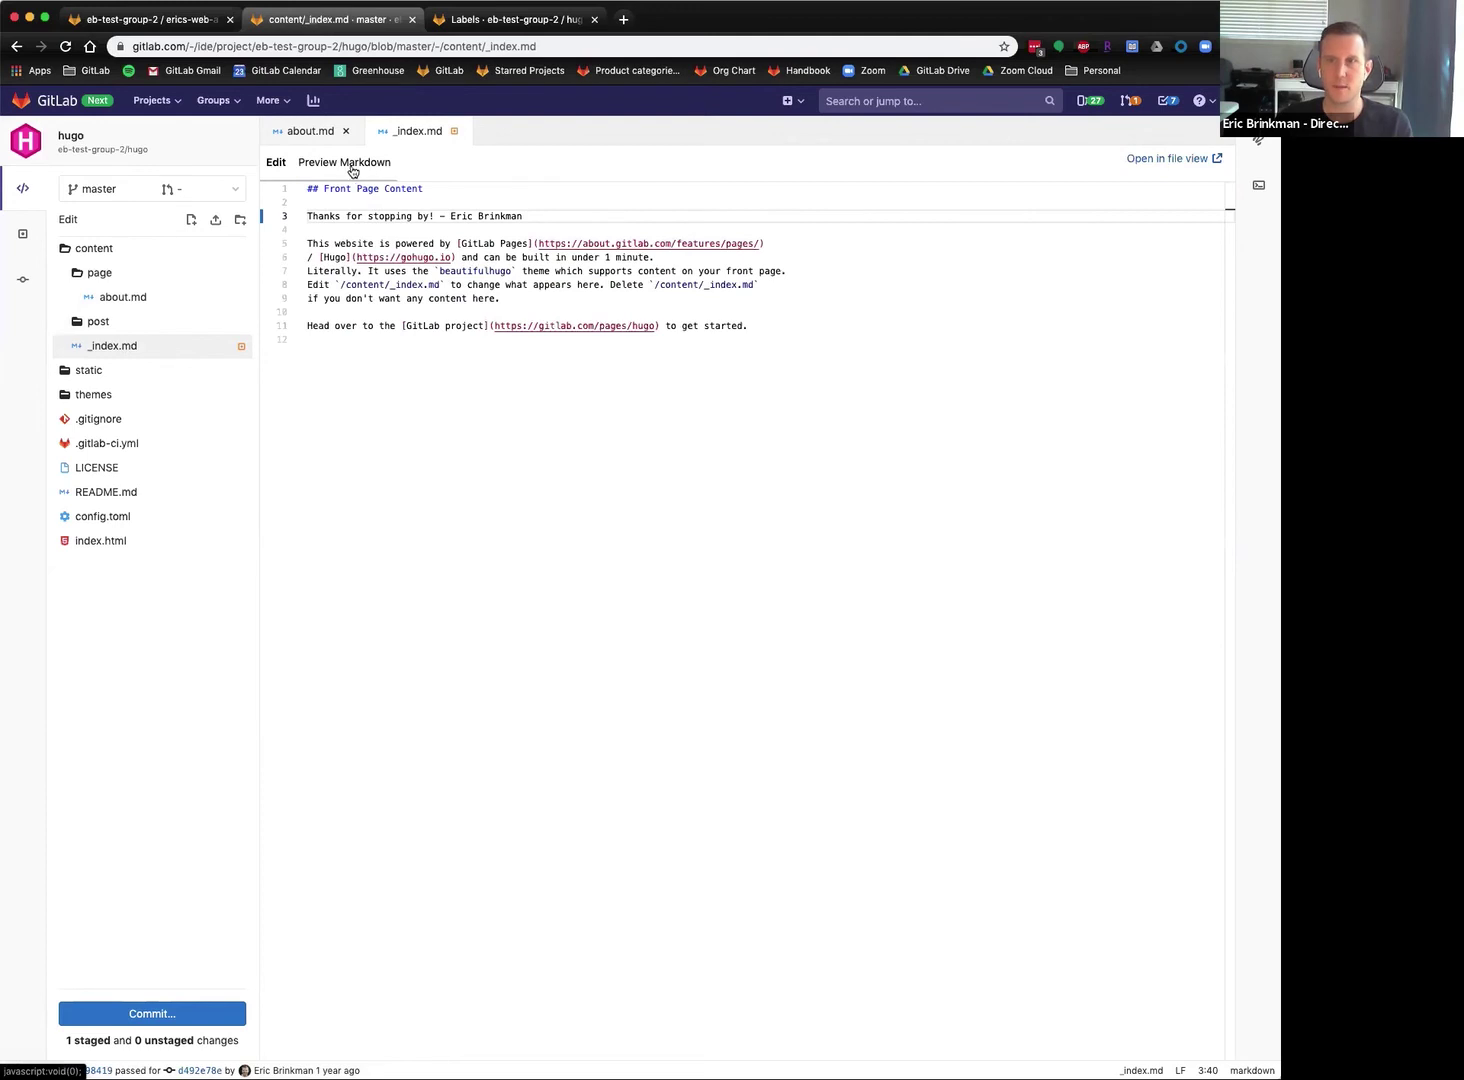
mouse_move(244, 357)
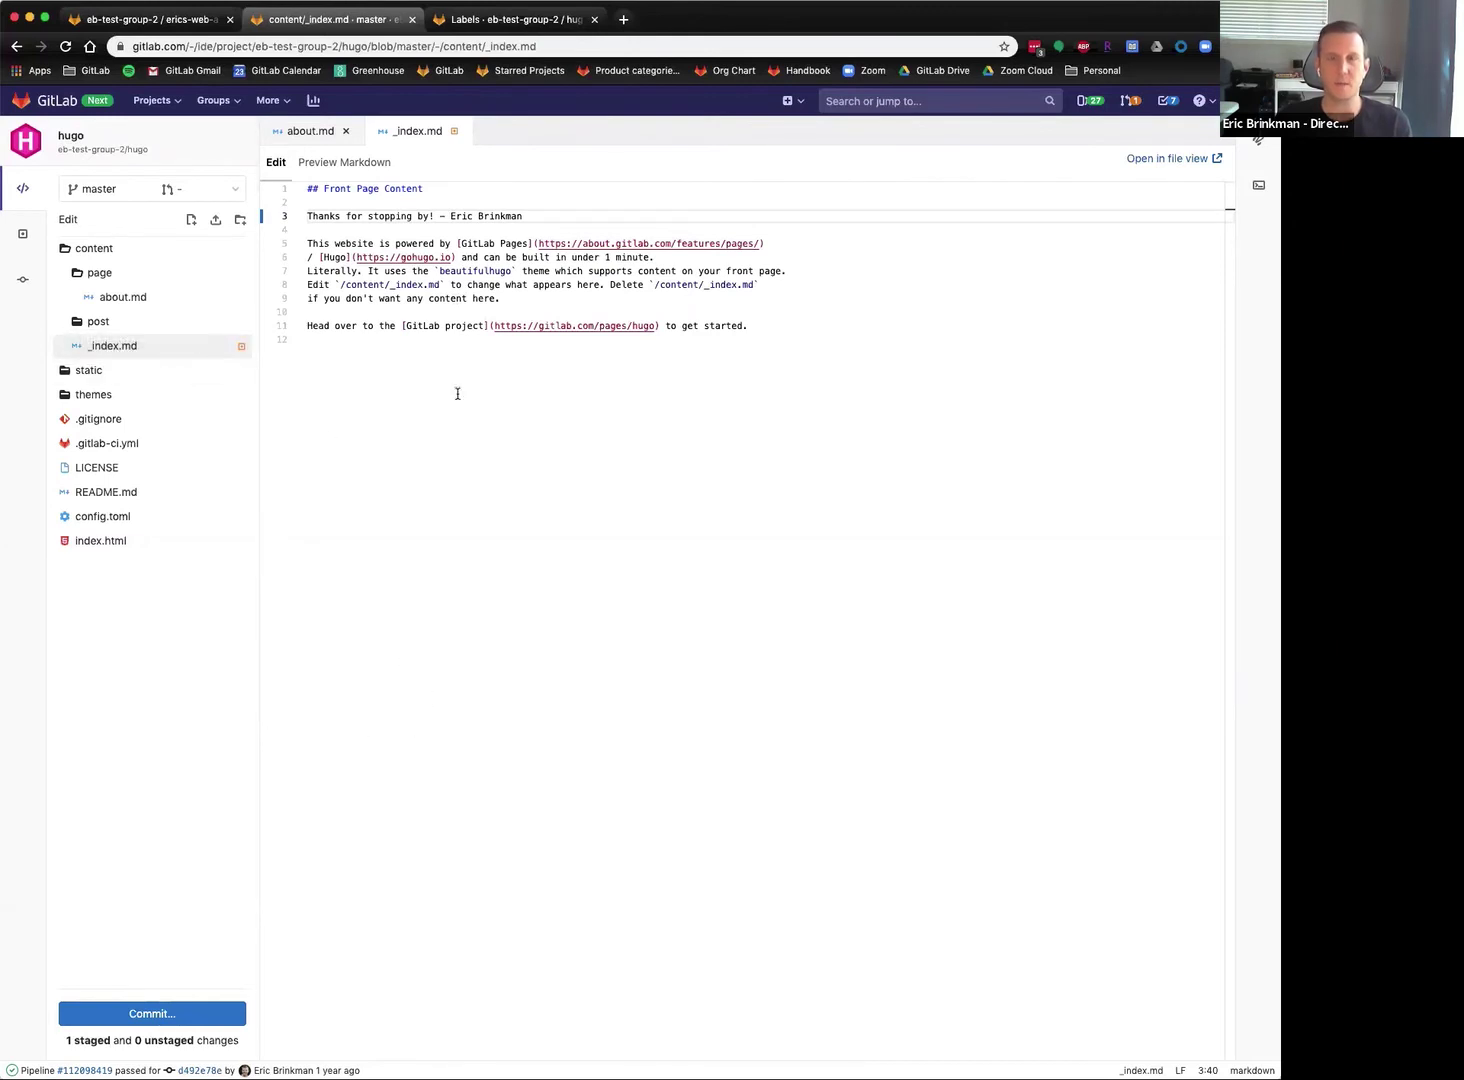
left_click(150, 1022)
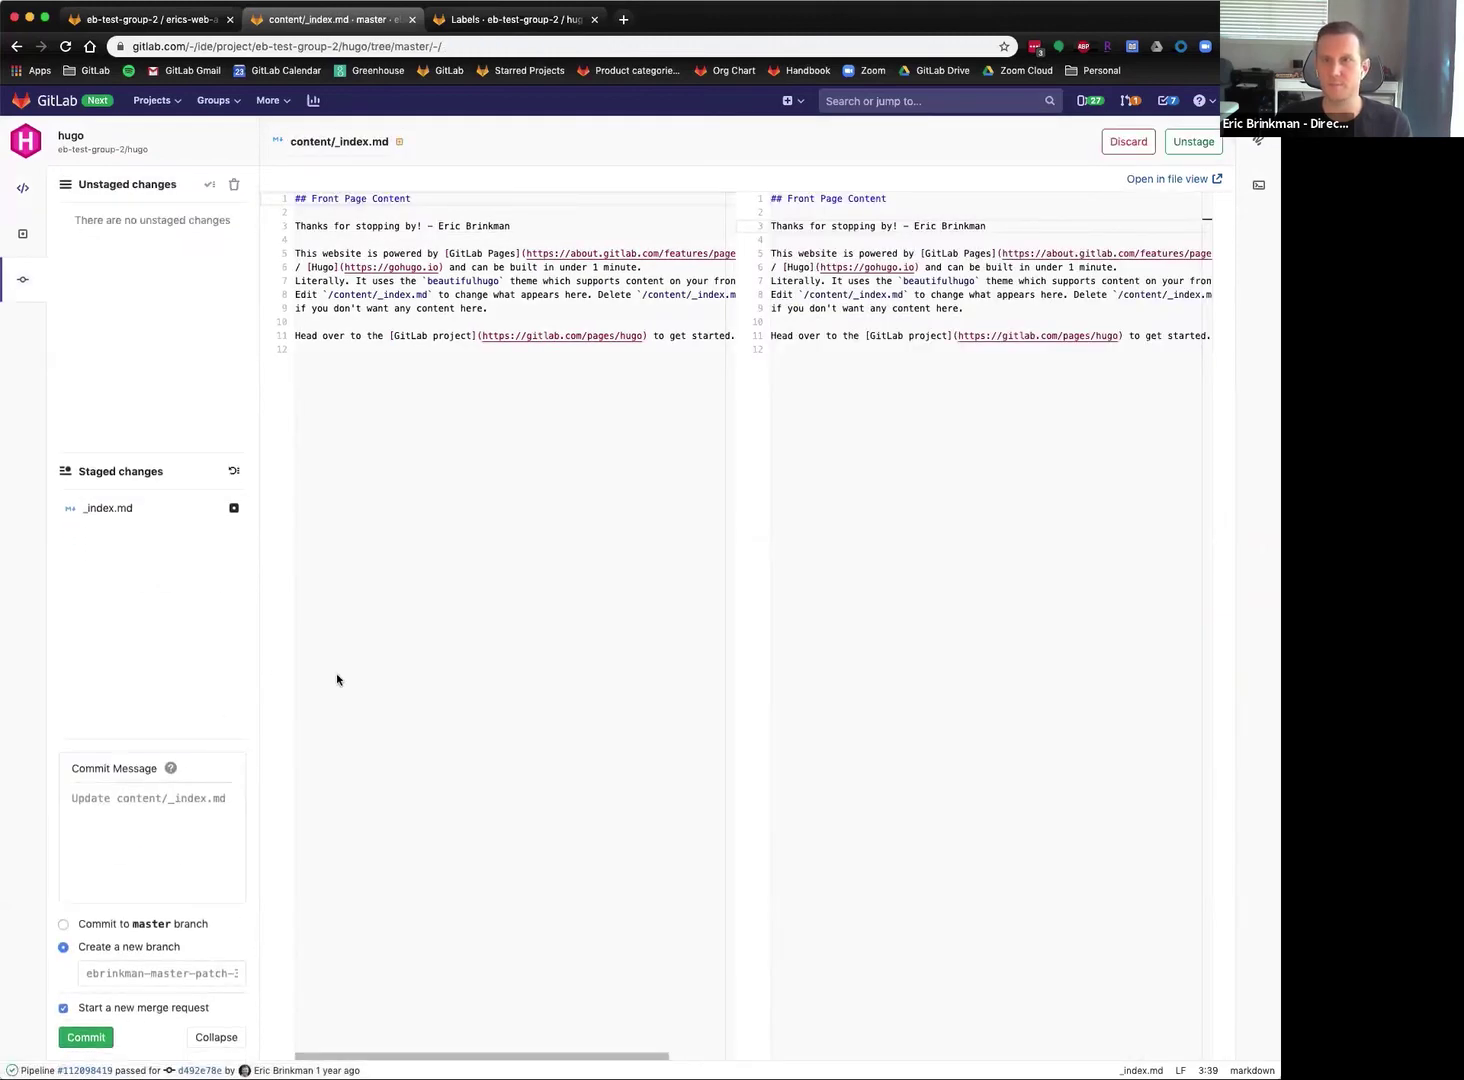
Commit to new branch eb-update-name with a last-name update message, starting a merge request.
left_click(151, 983)
type("eb-")
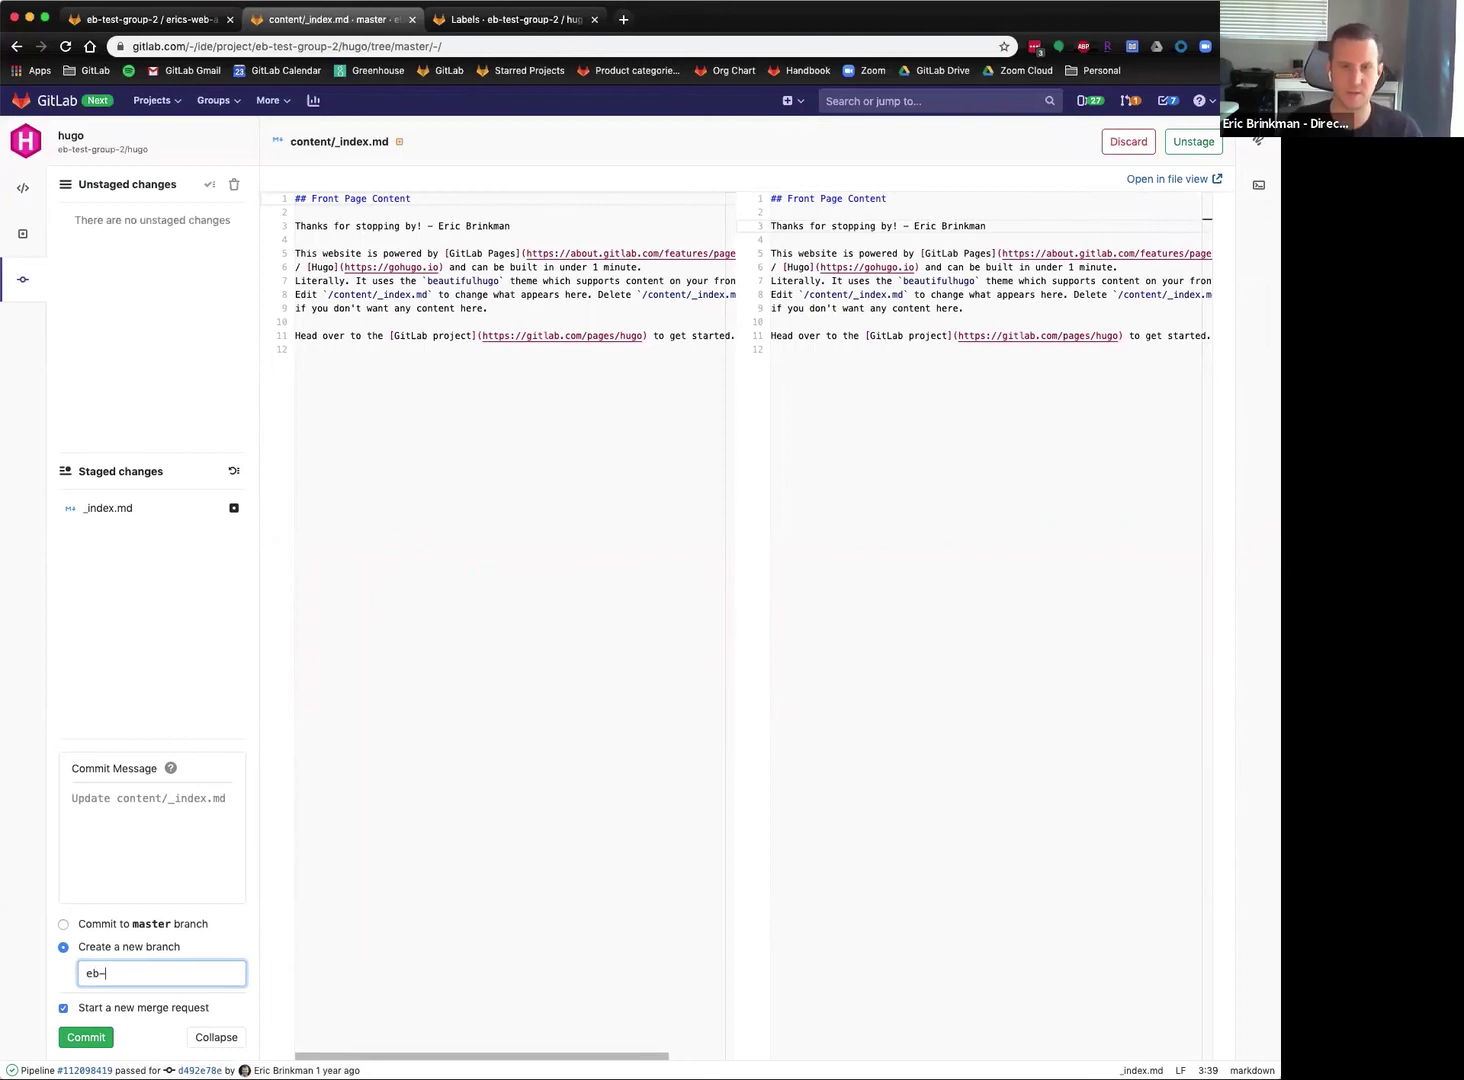
type("update nam")
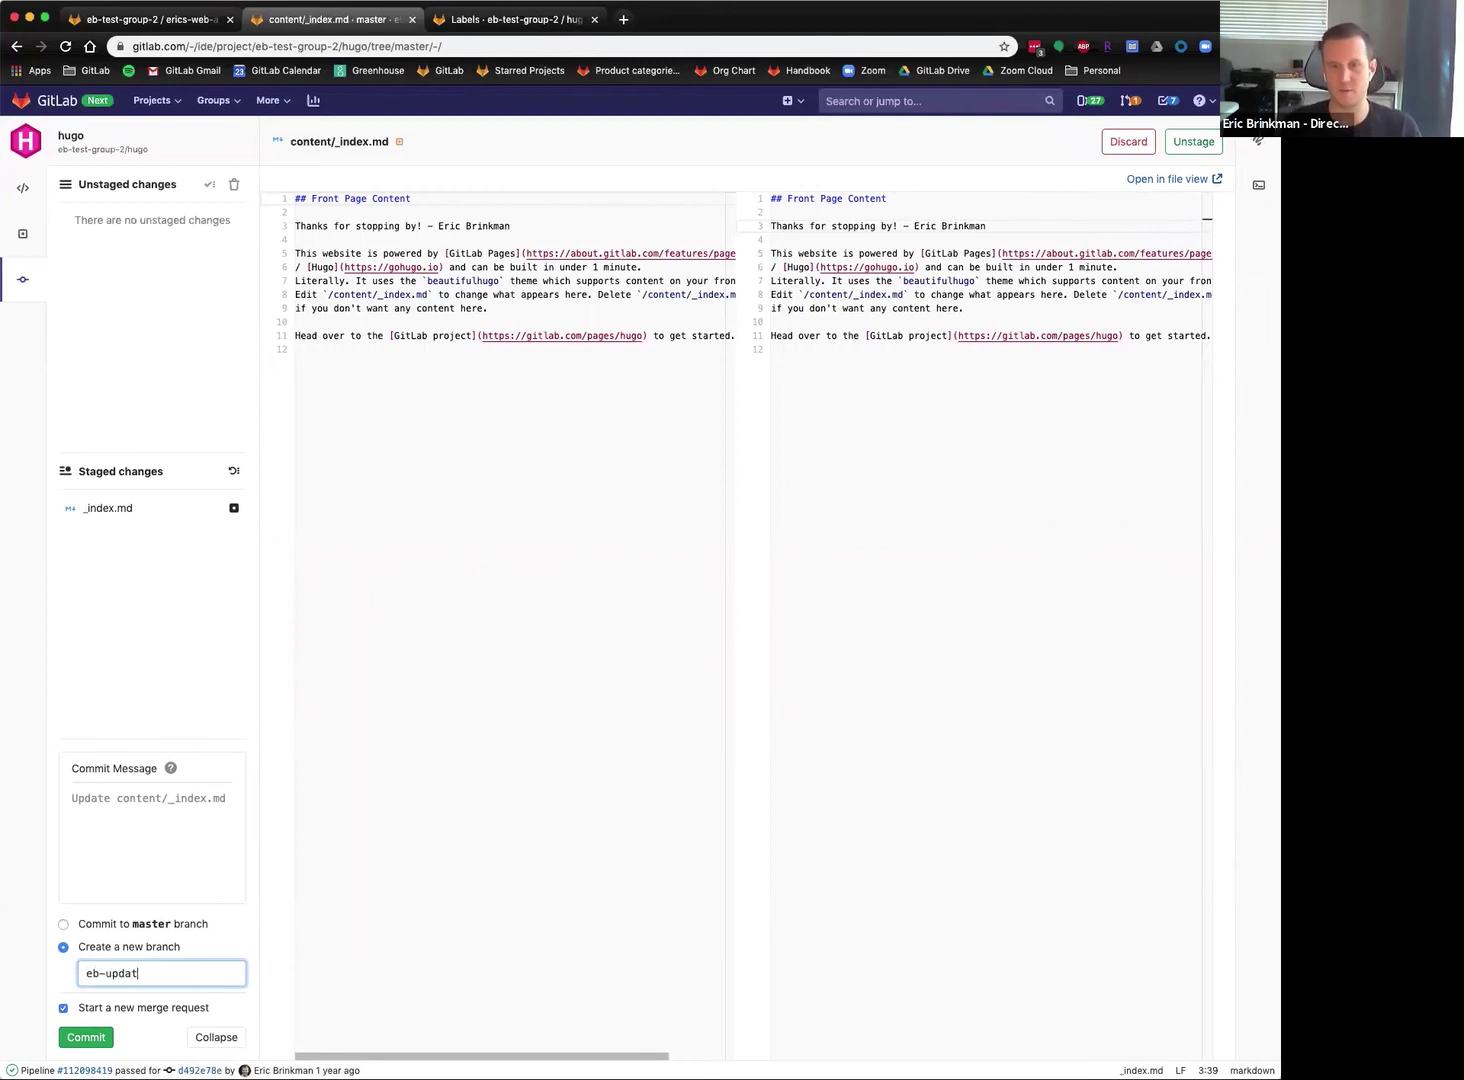
key("BackSpace")
key("BackSpace")
key("BackSpace")
key("BackSpace")
type("-name")
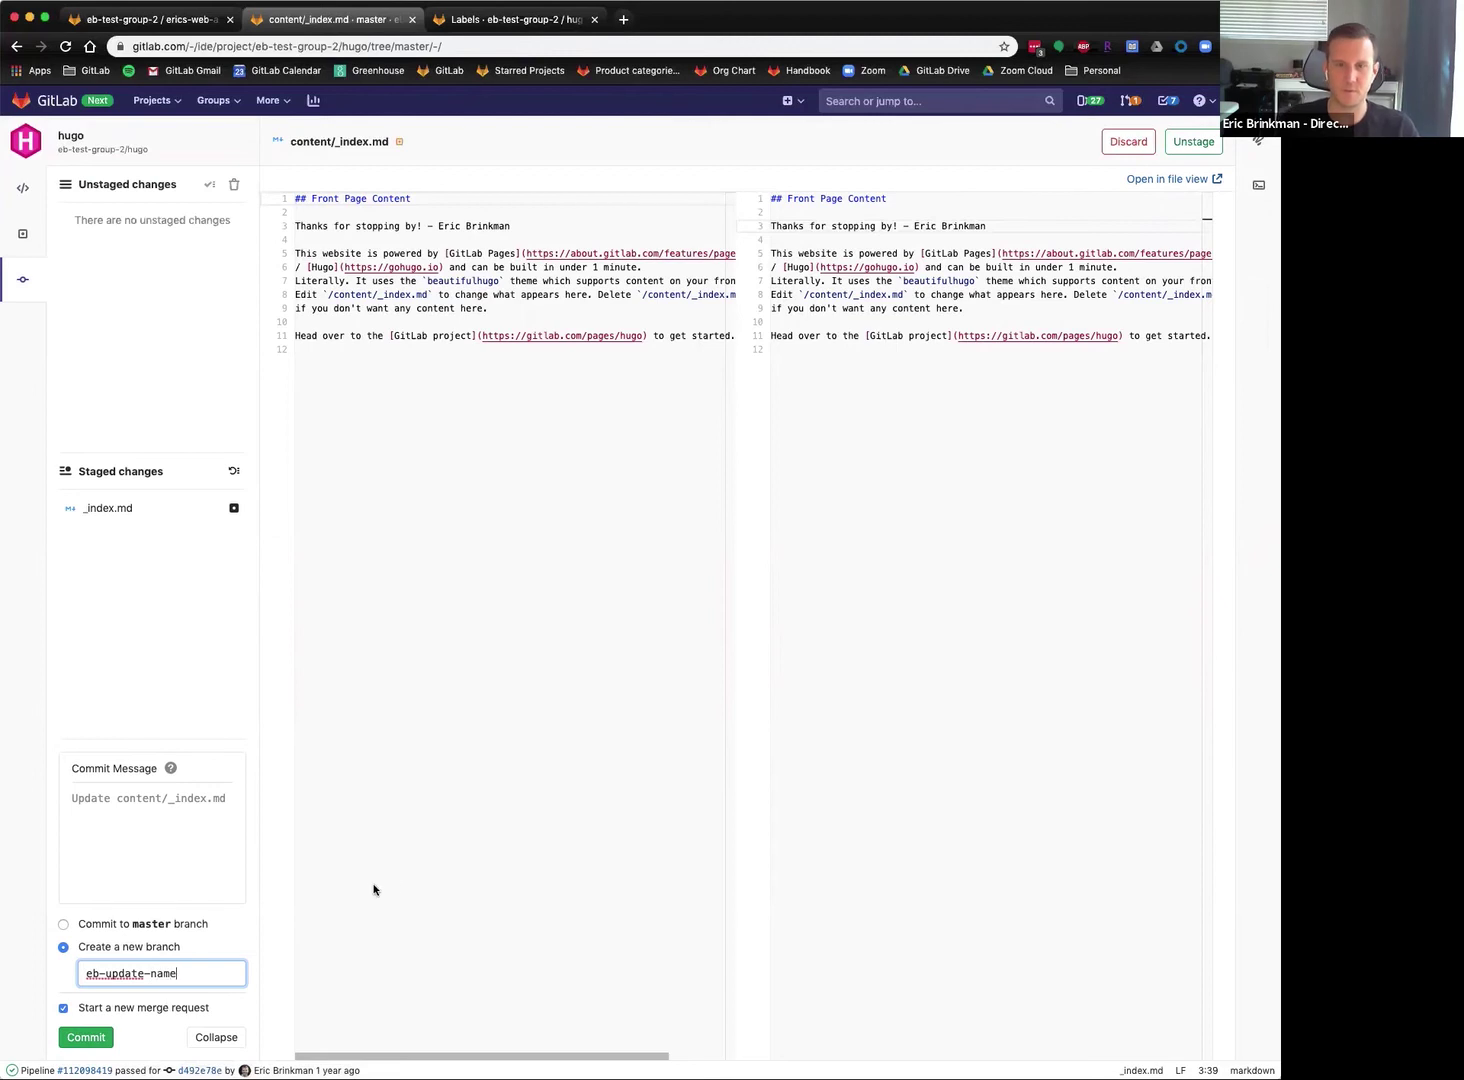
left_click(240, 843)
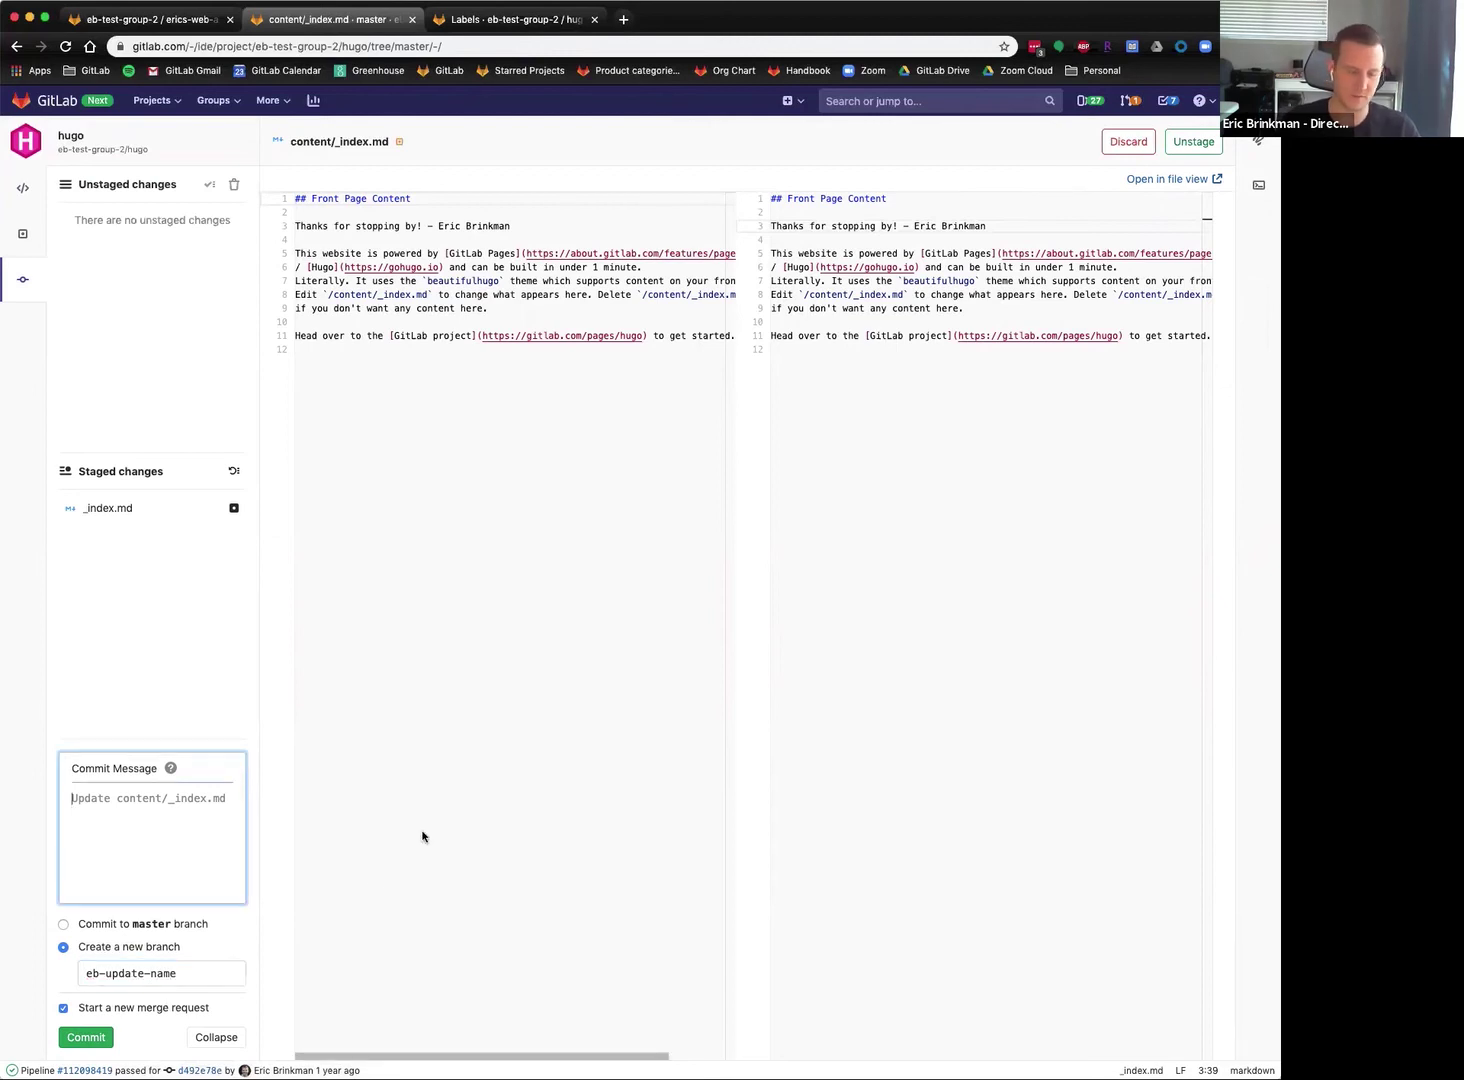
type("Update er")
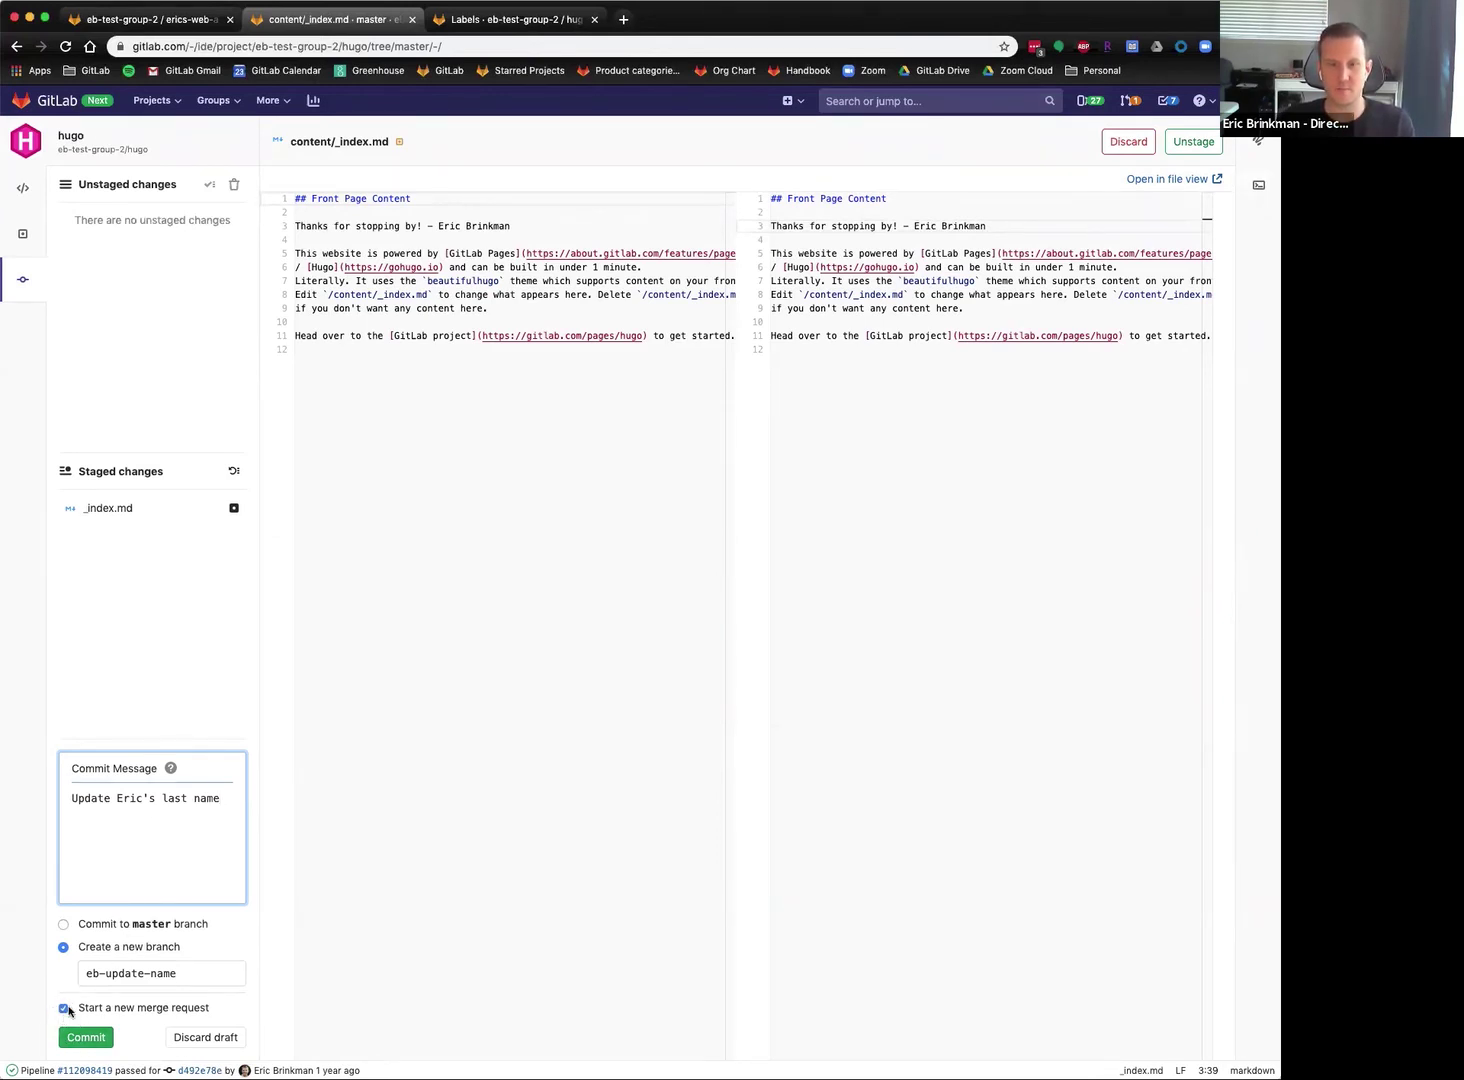
left_click(64, 925)
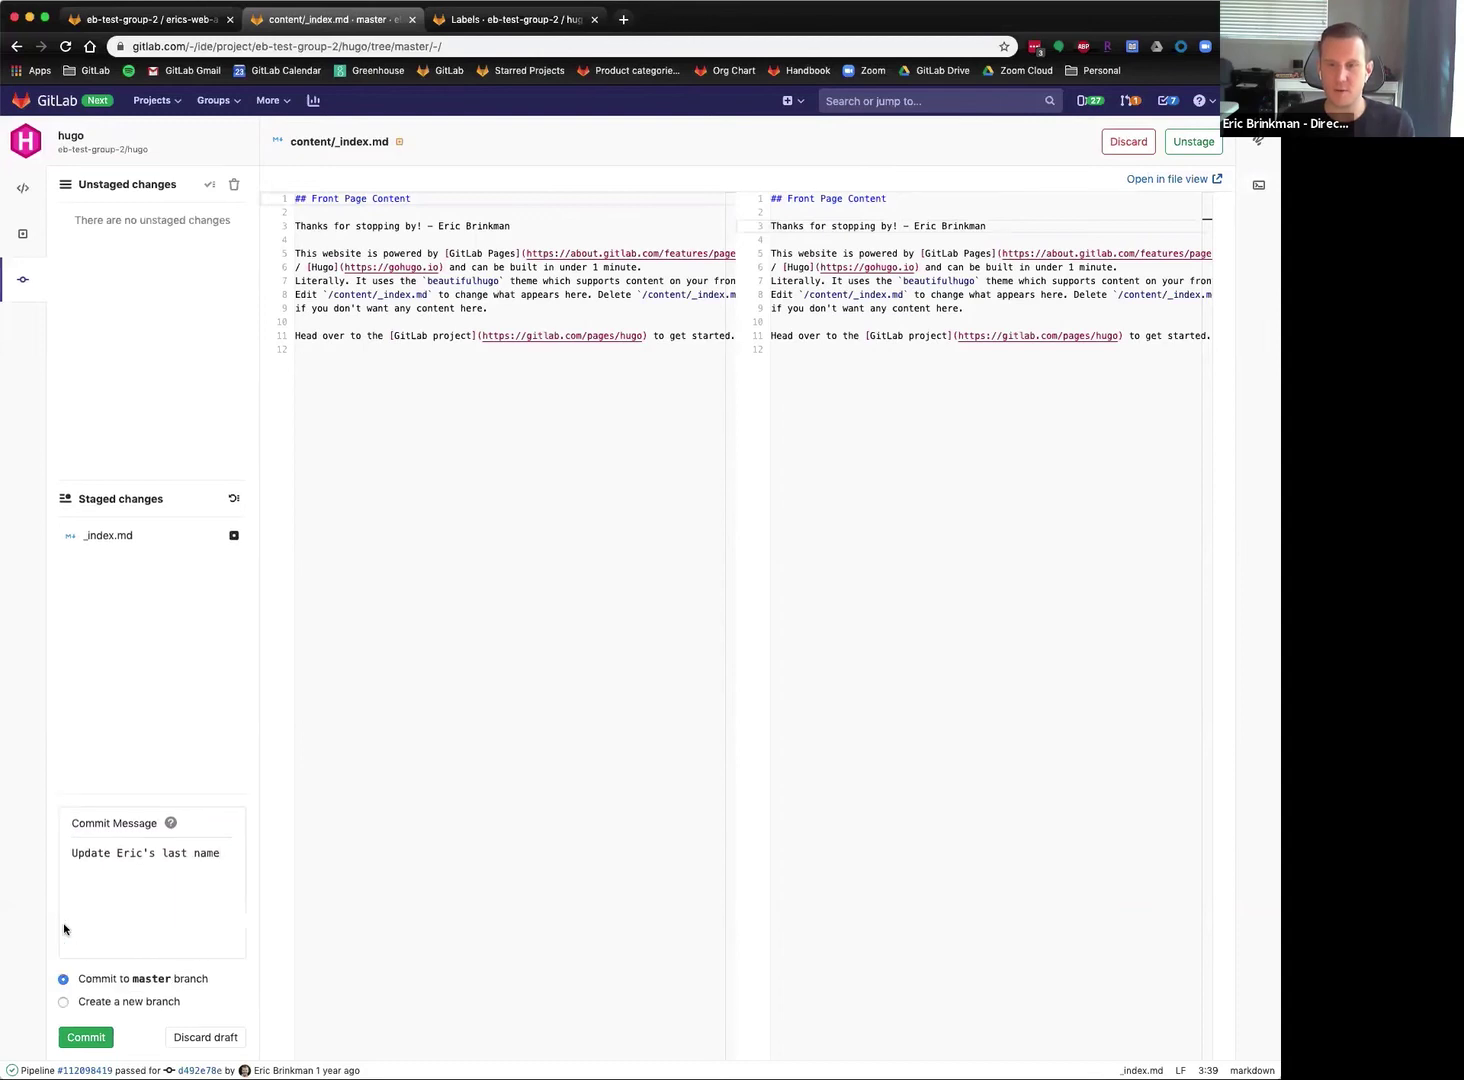
left_click(63, 1003)
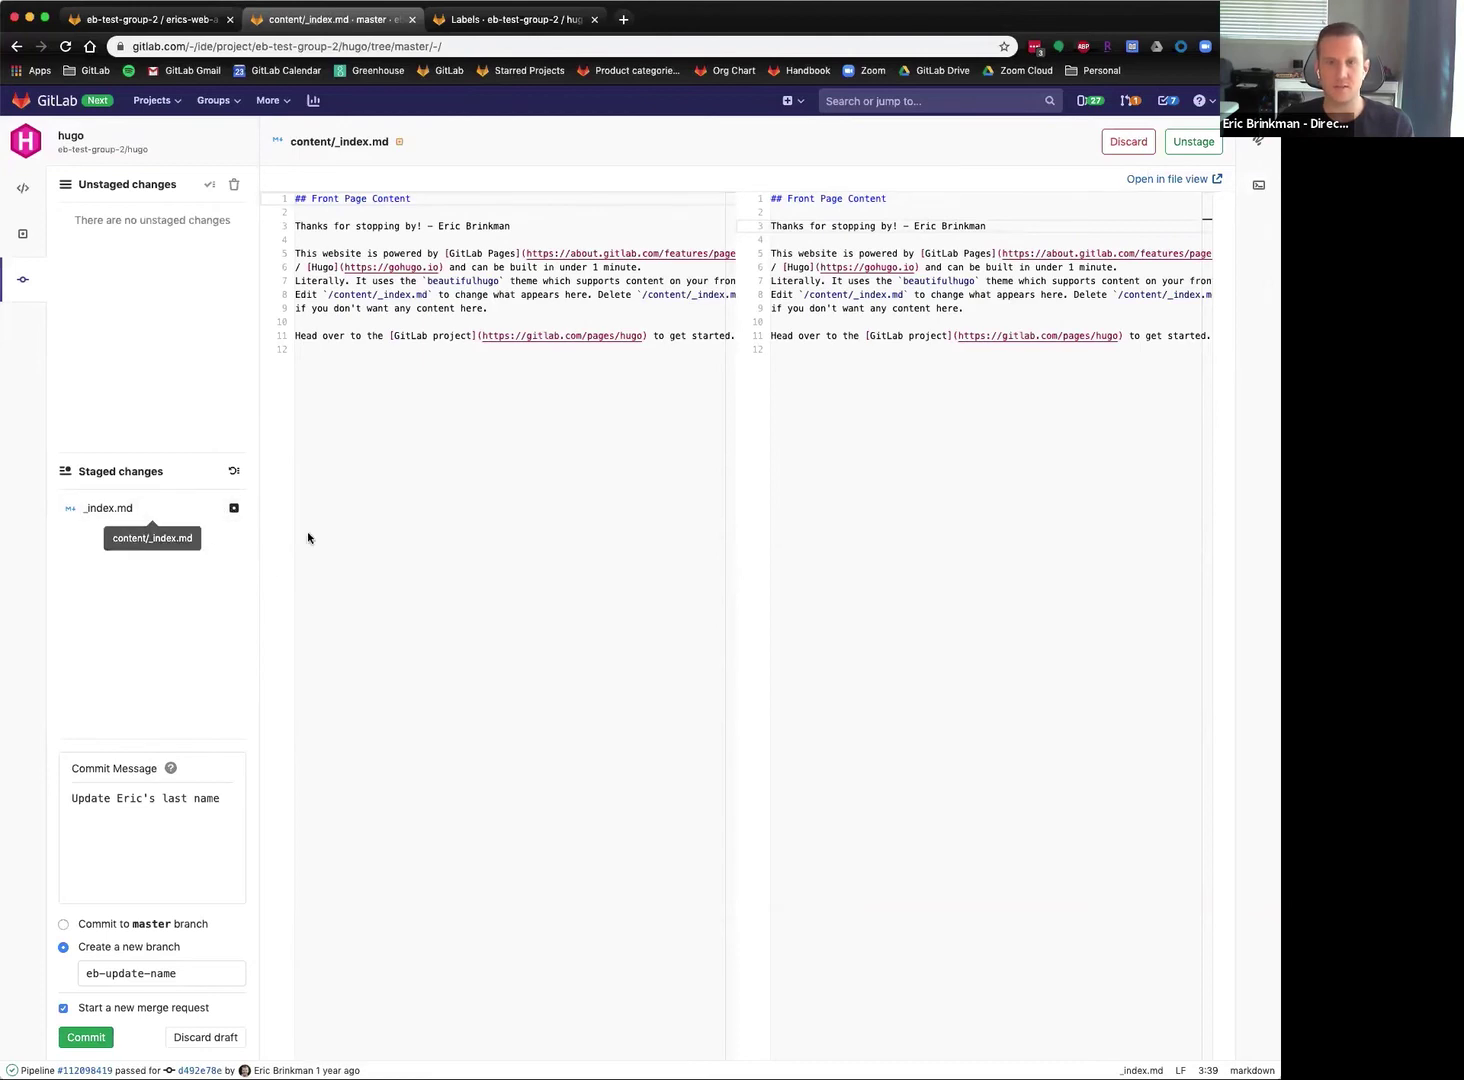
left_click(89, 1041)
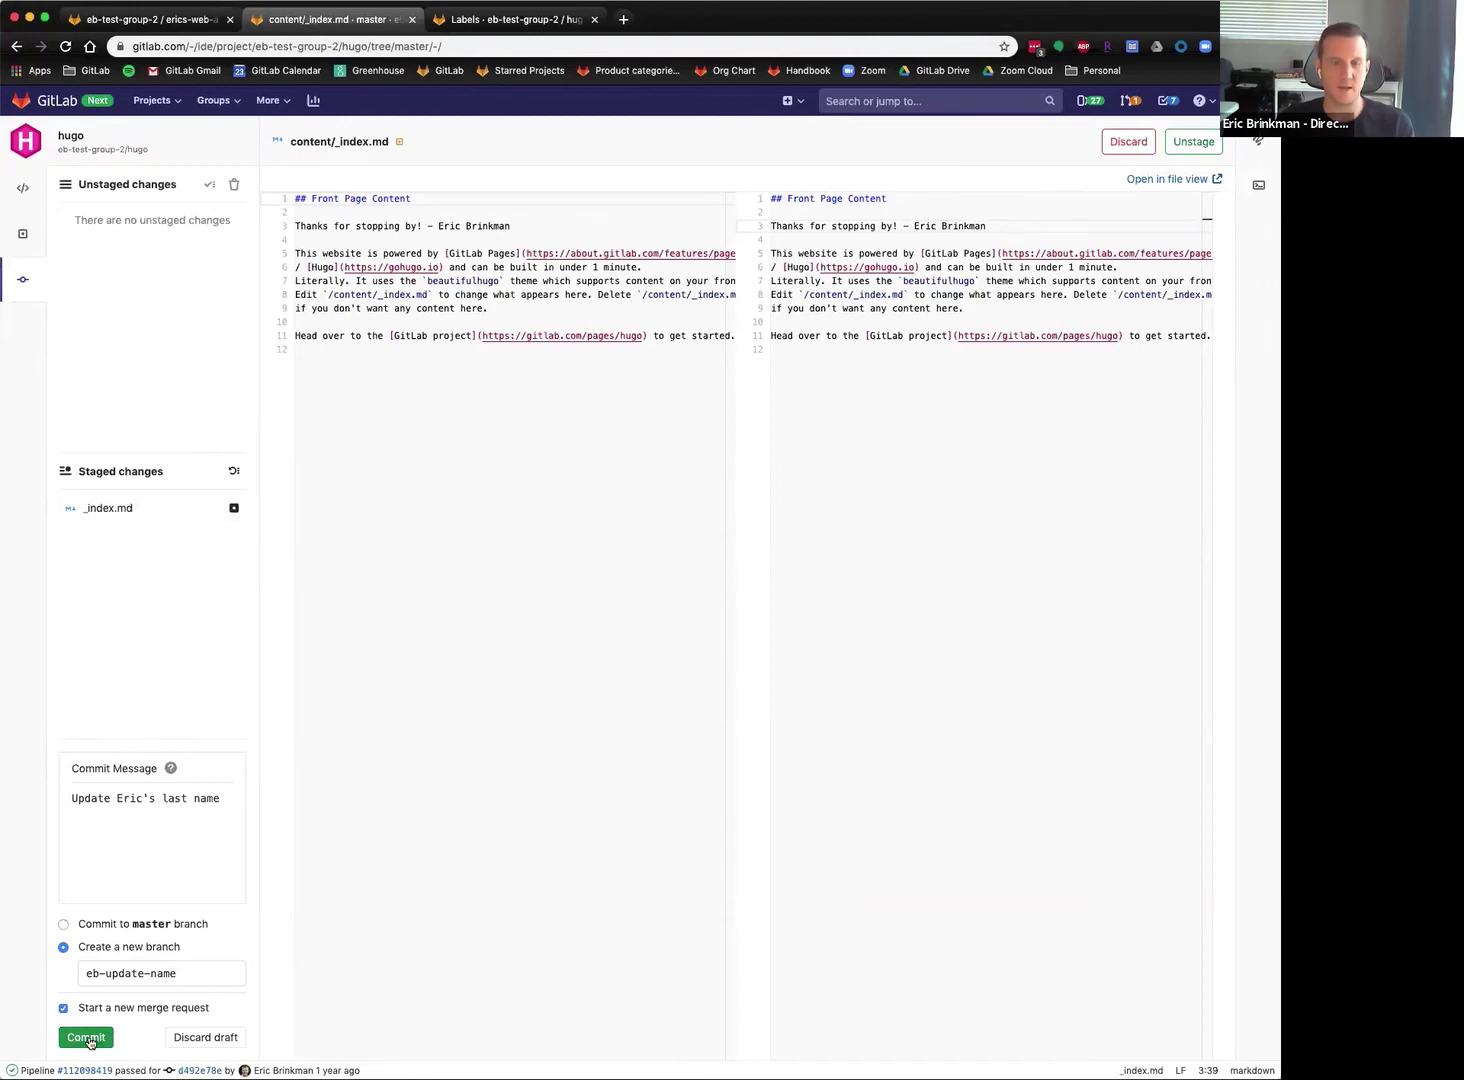
left_click(89, 1039)
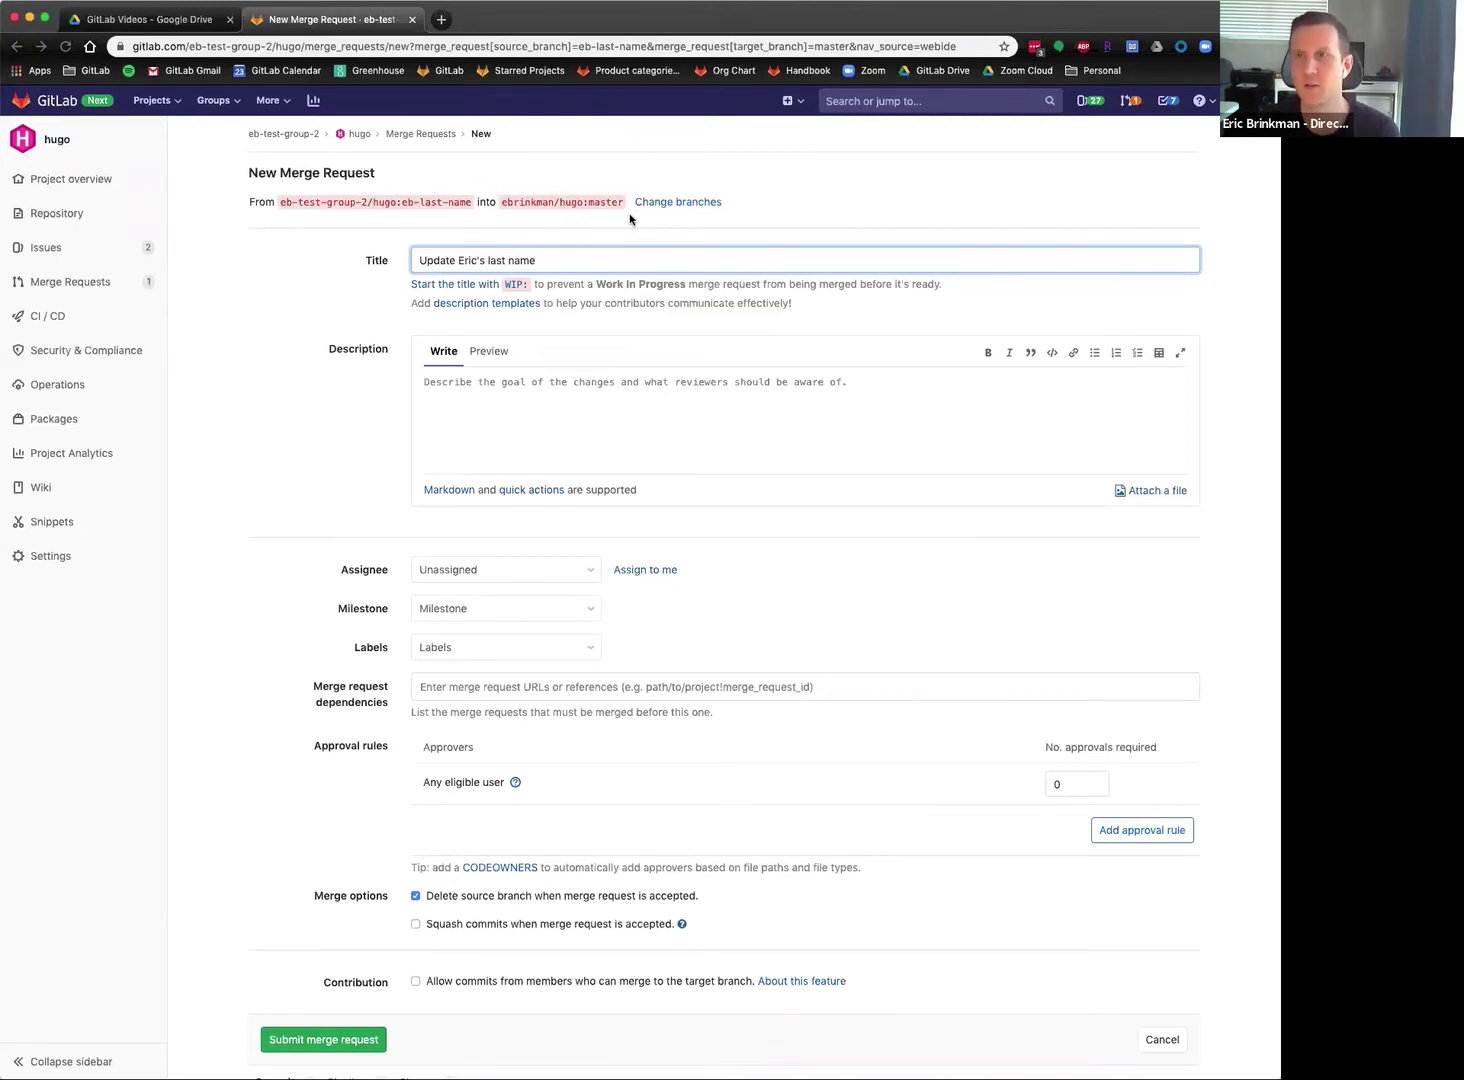
Retarget the merge request to master in eb-test-group-2/hugo and continue to its form.
left_click(674, 203)
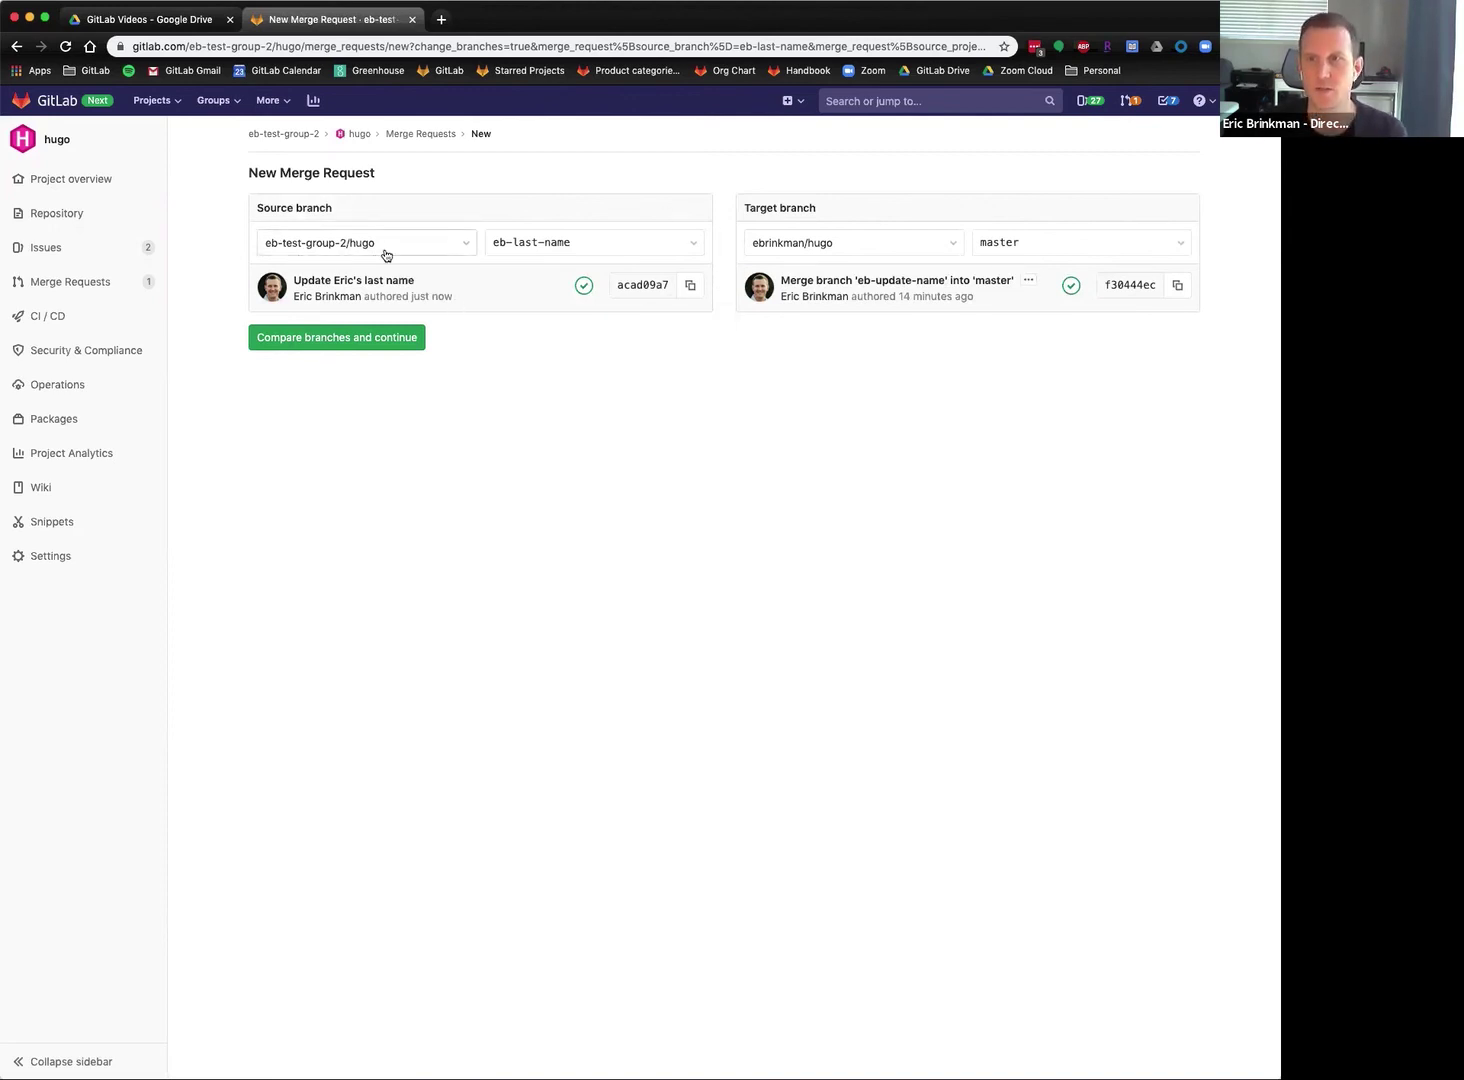
left_click(947, 249)
left_click(823, 350)
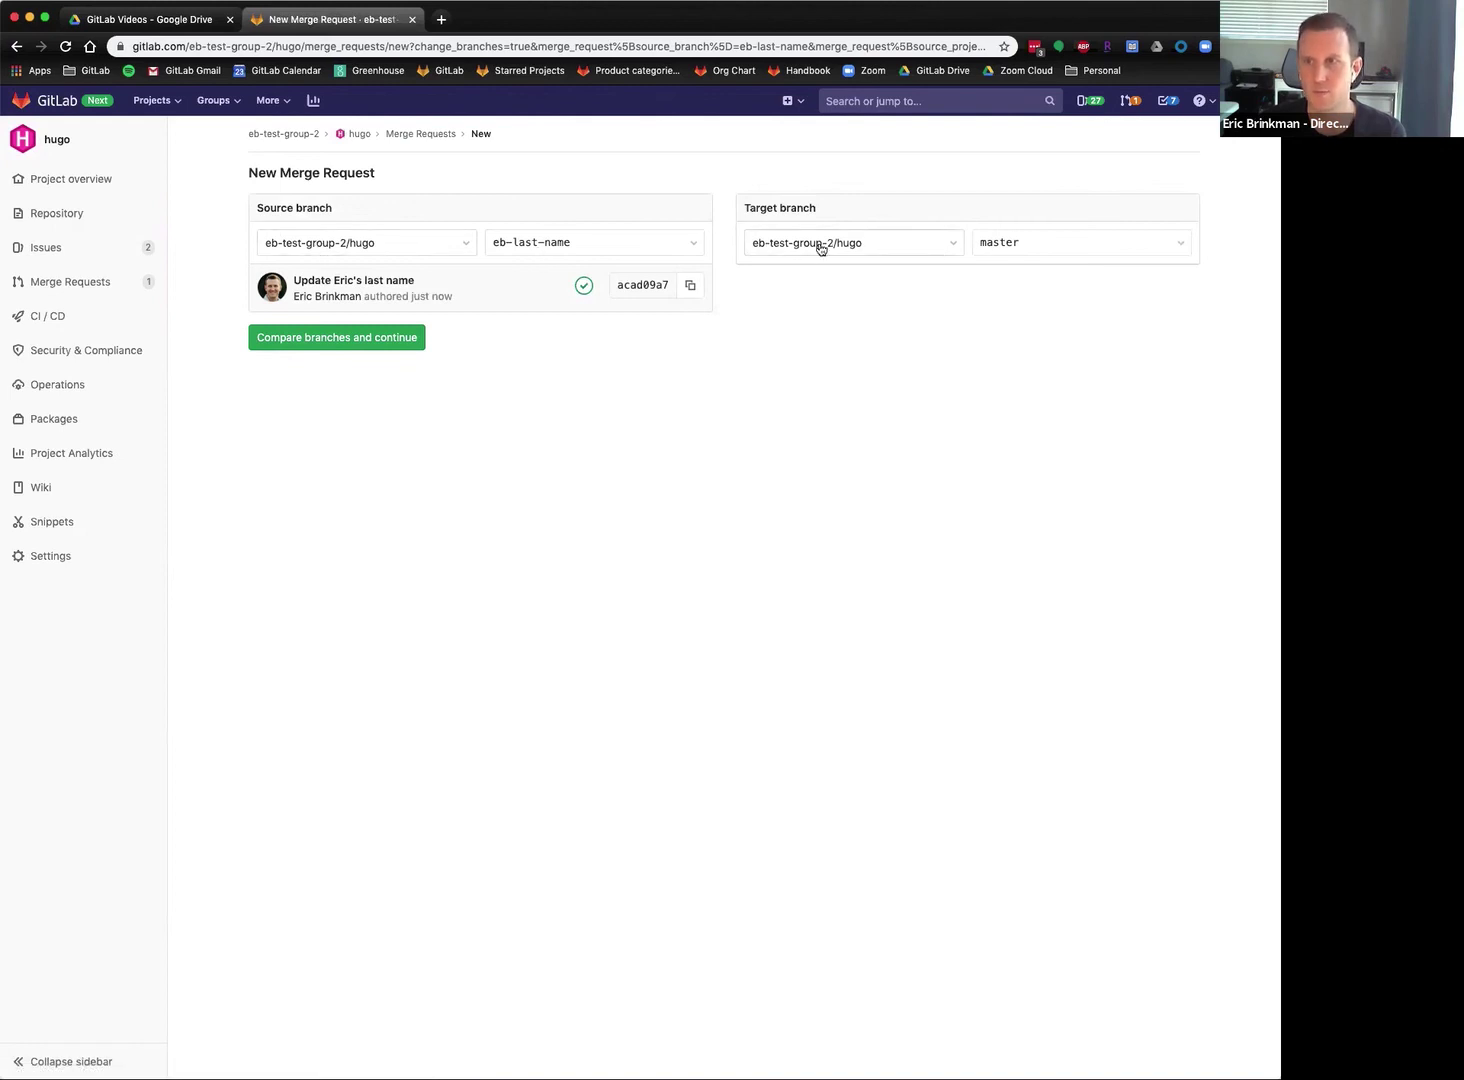
left_click(310, 340)
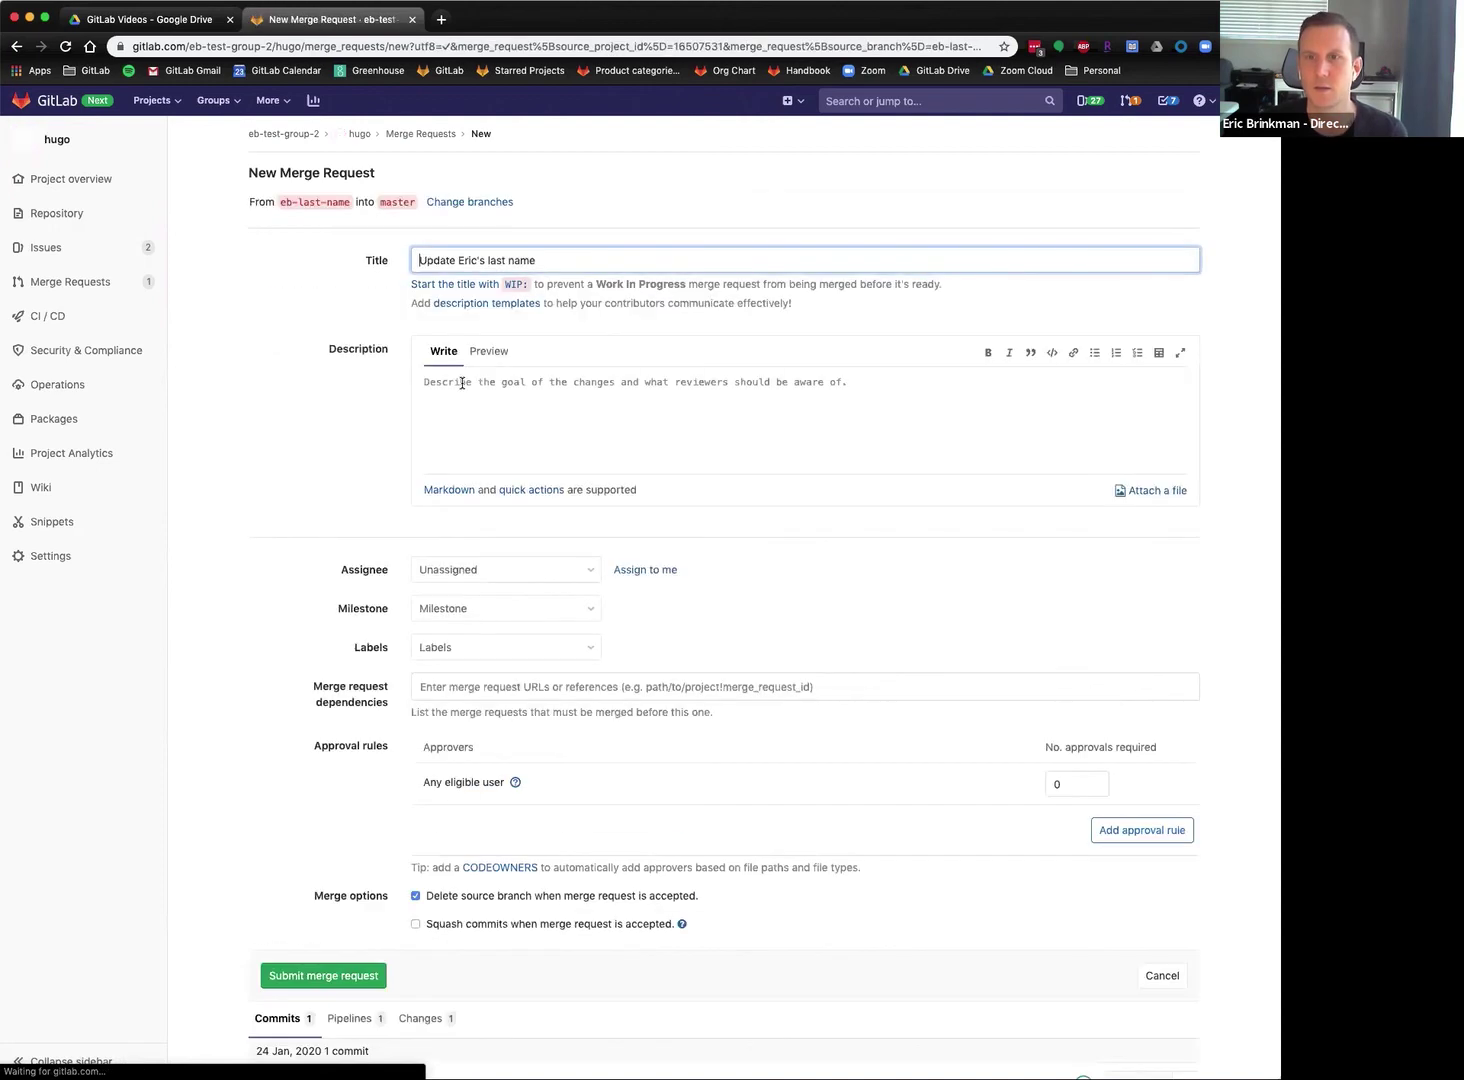
left_click(558, 404)
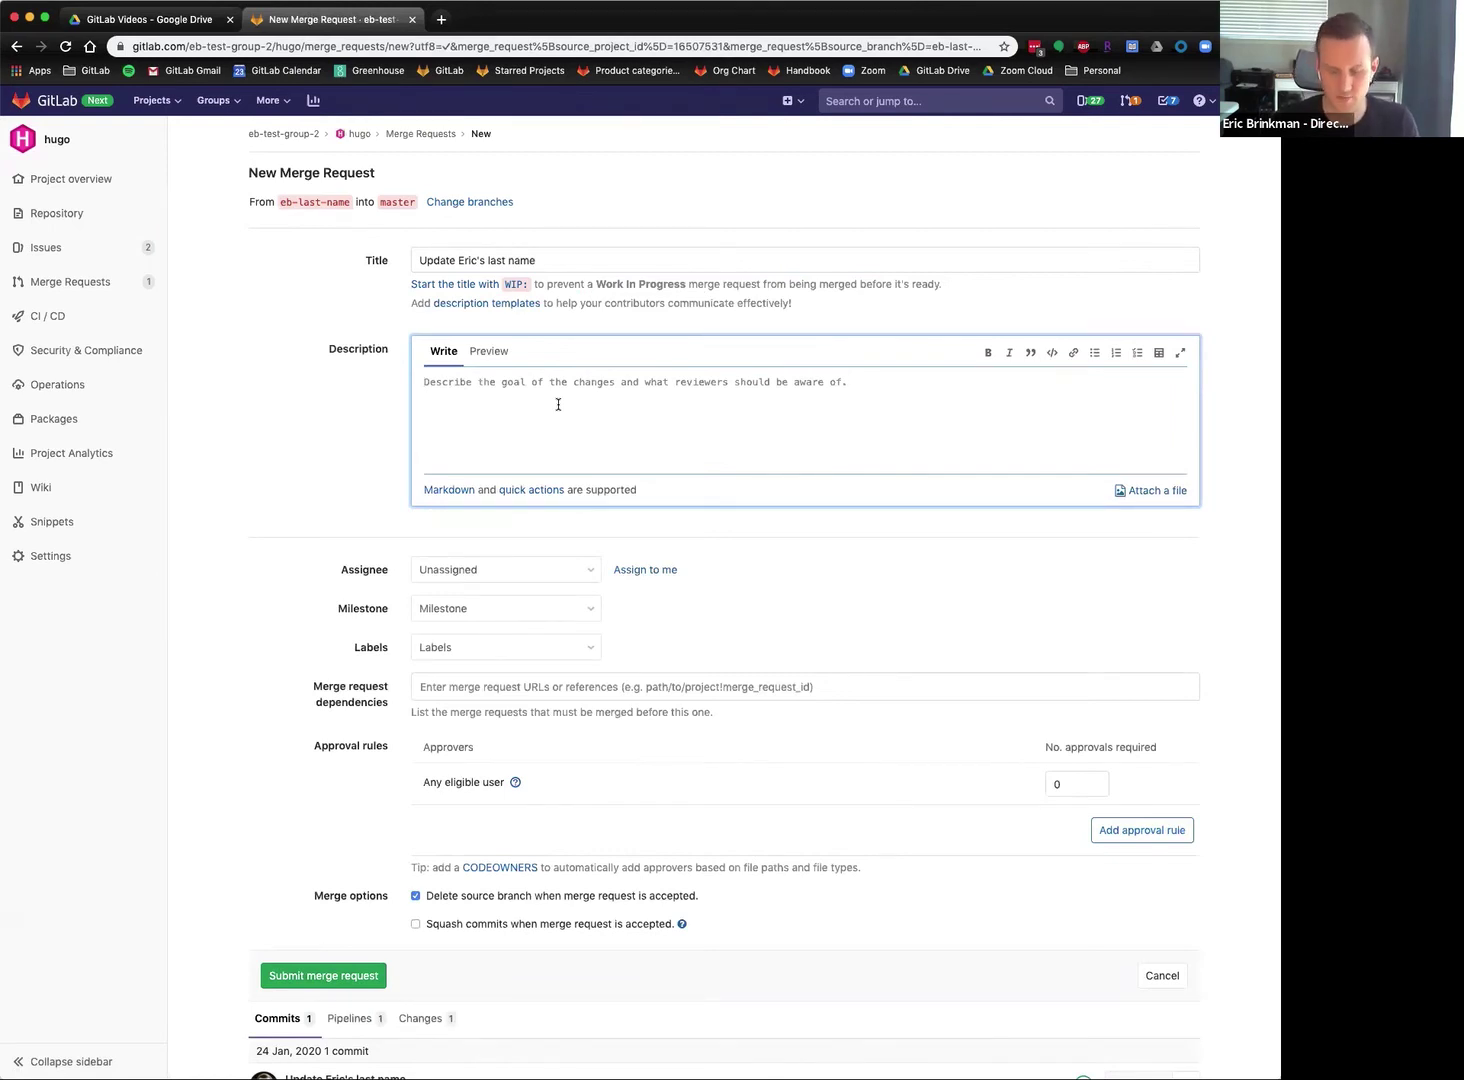
Describe the last-name update as due to too many staff sharing it, and assign the author.
type("Update Eric's last name becasue")
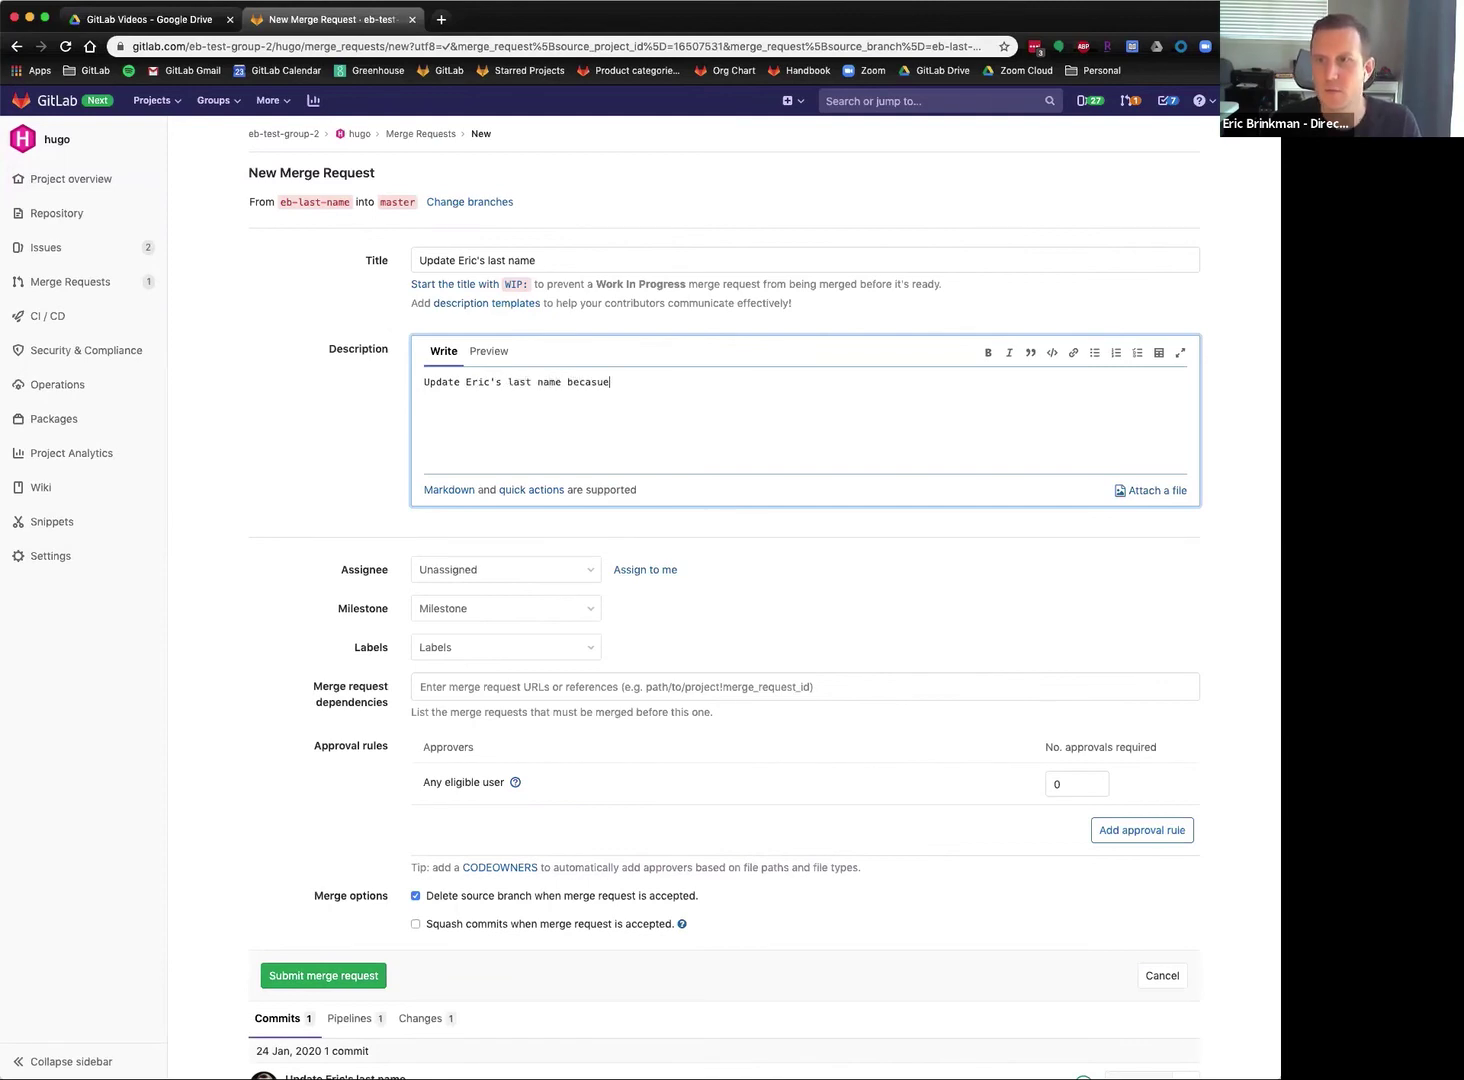
key("BackSpace")
key("BackSpace")
key("BackSpace")
type("use we have too many ")
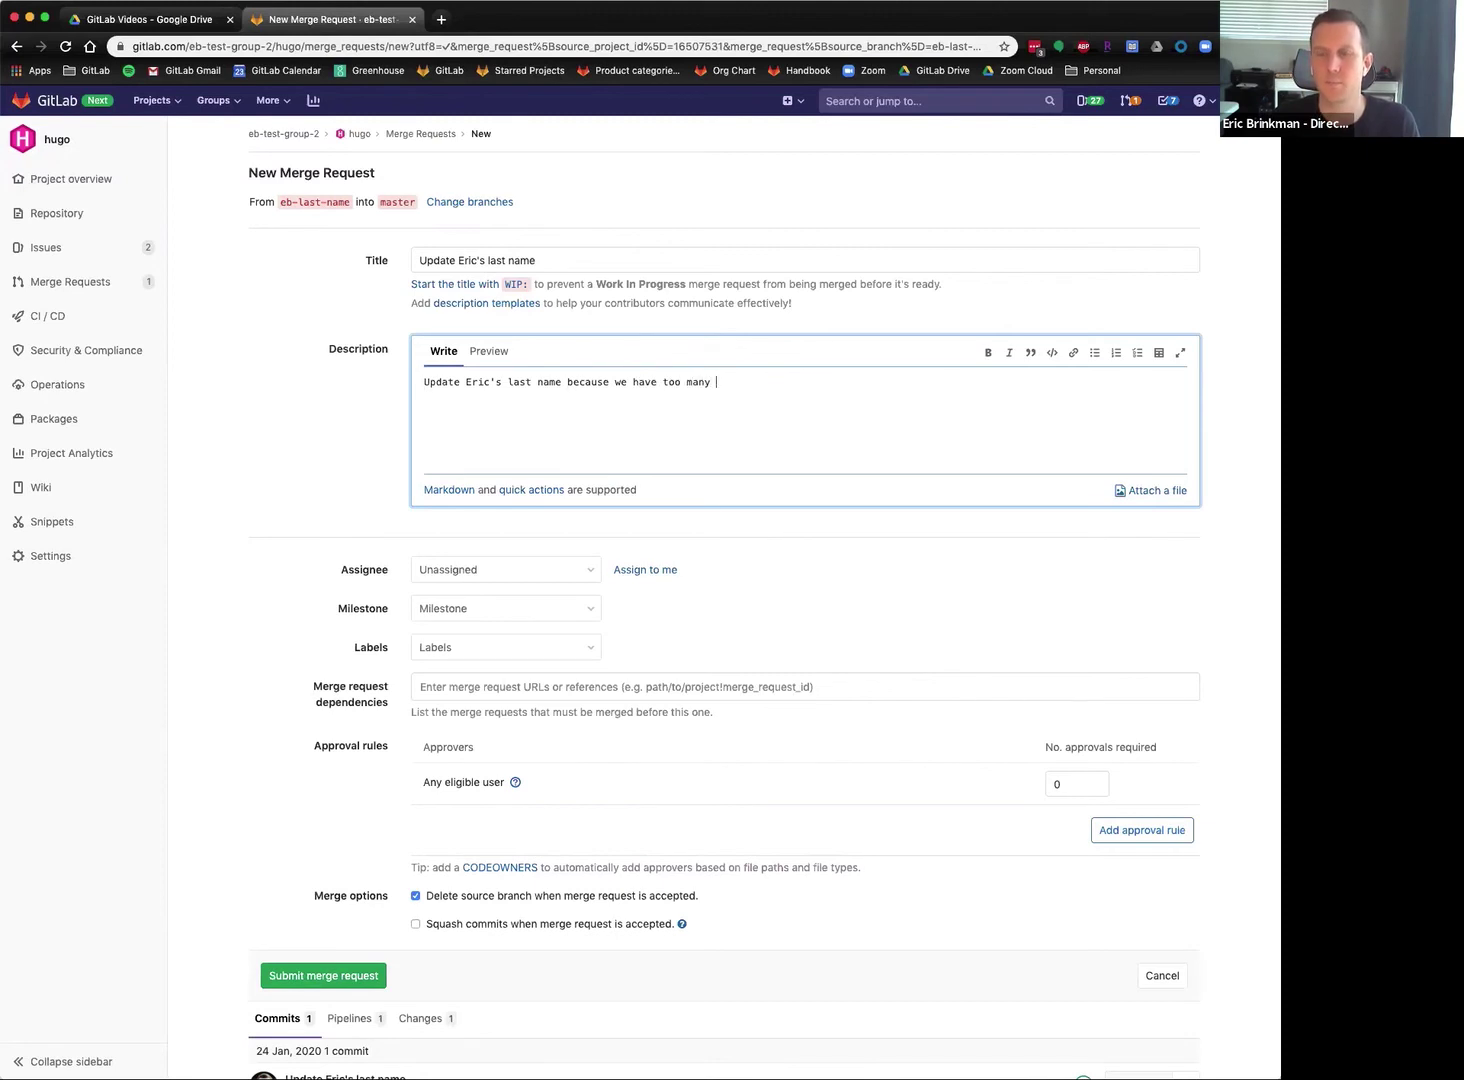
type("on staff")
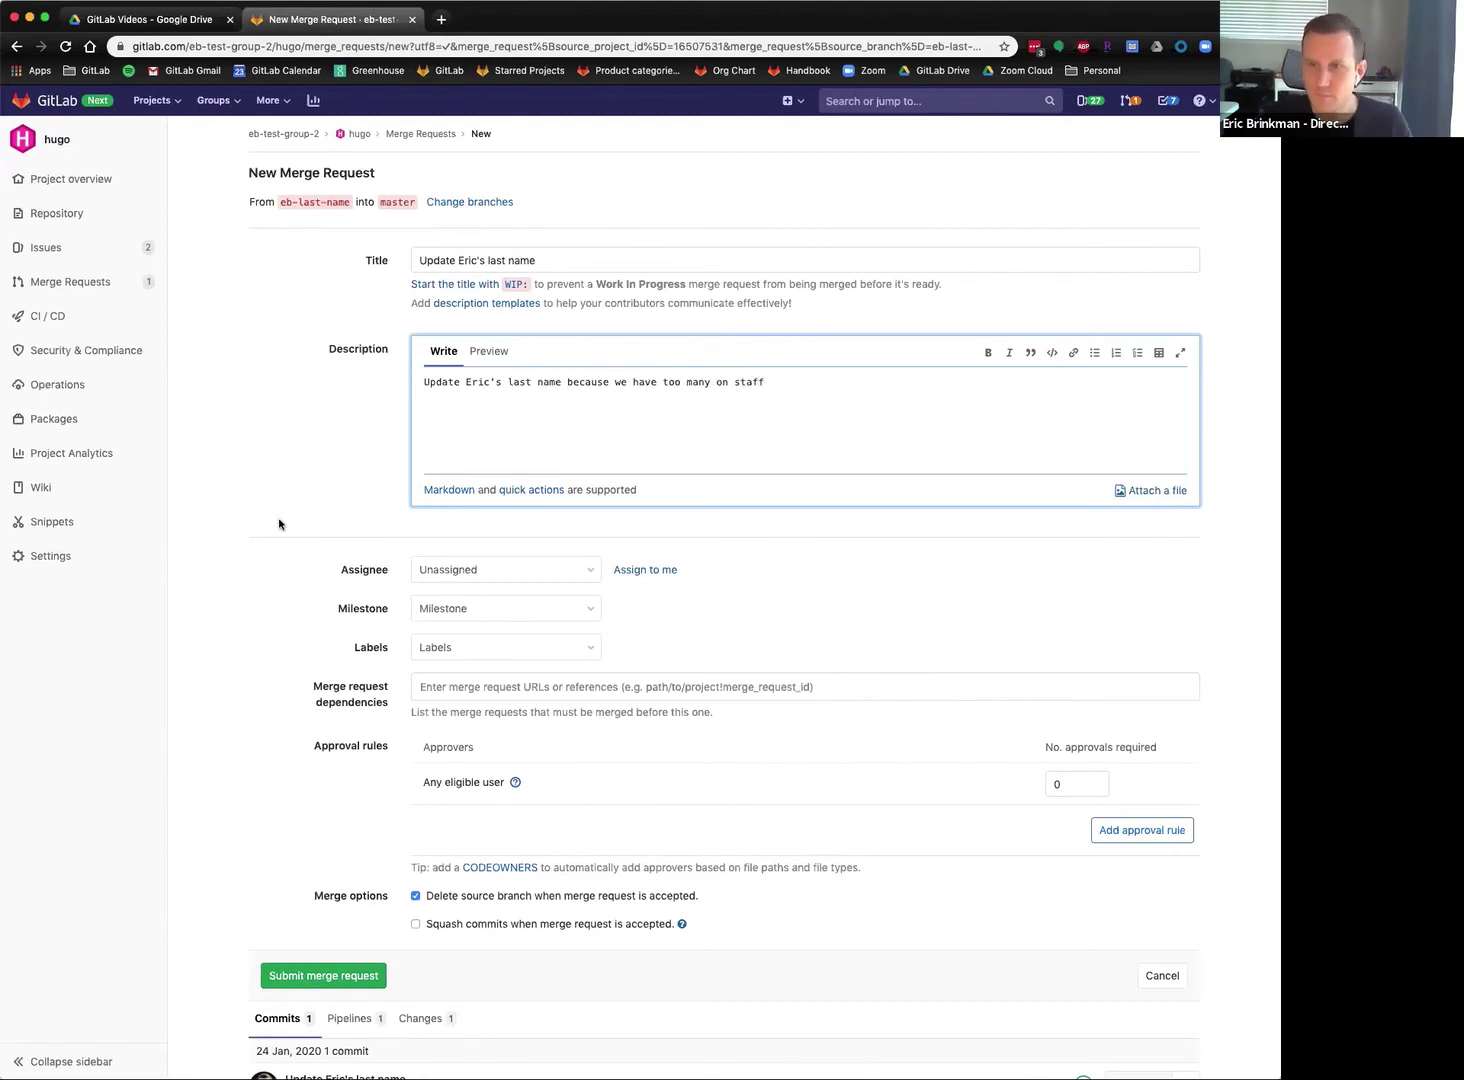
left_click(513, 573)
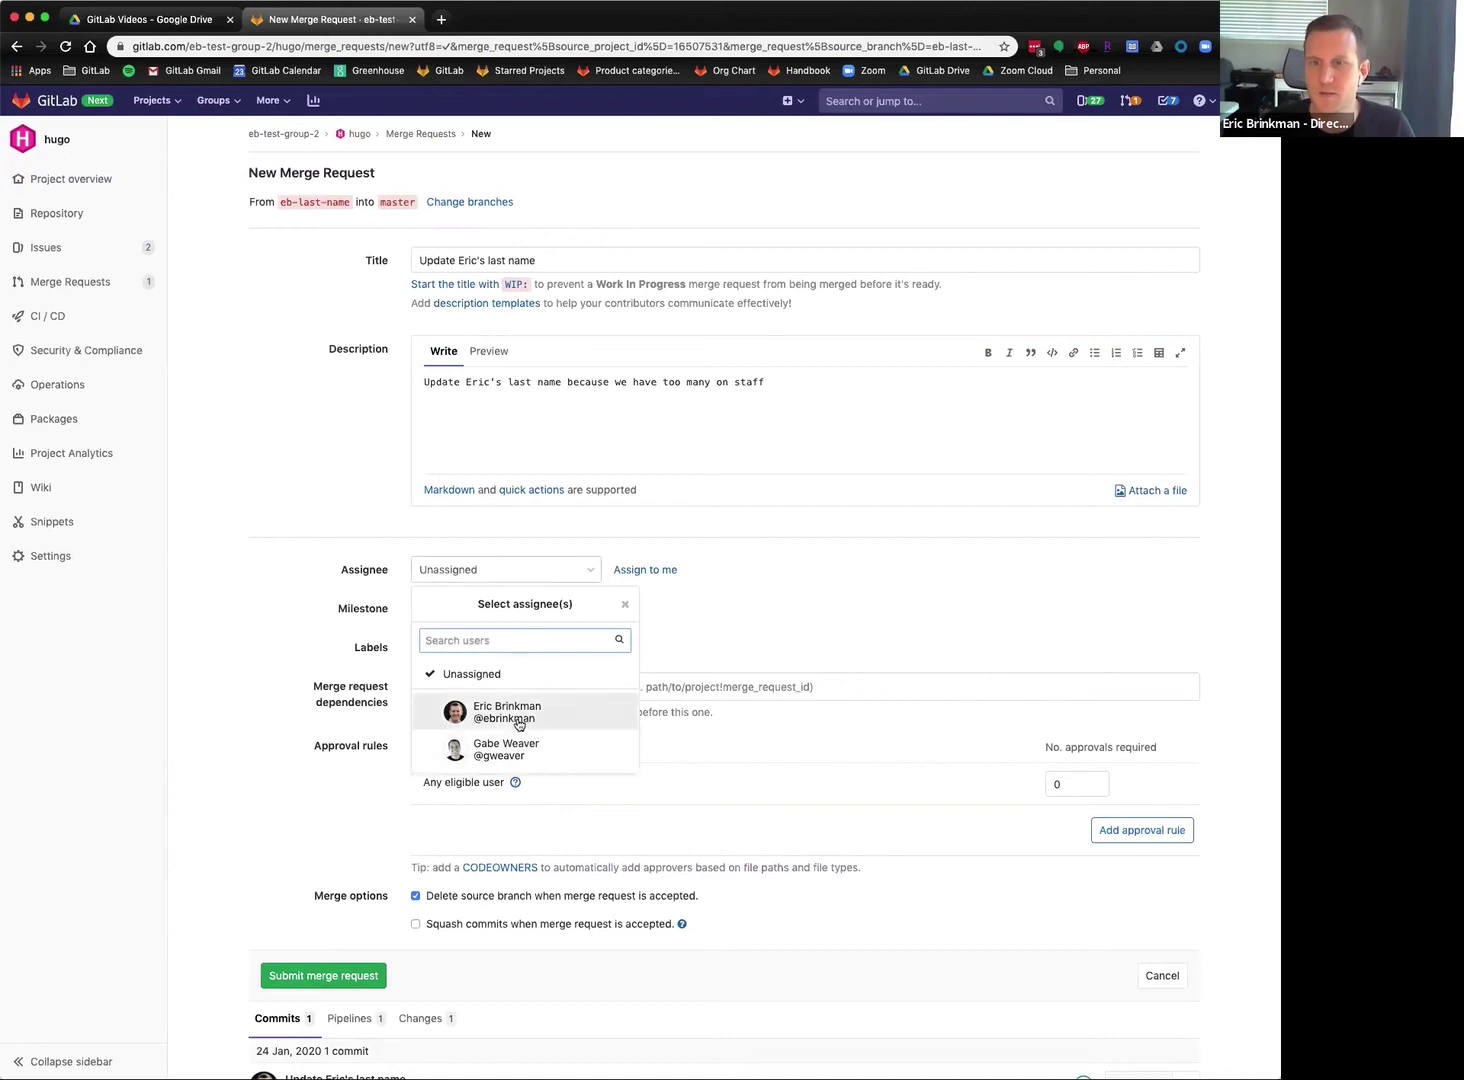
left_click(518, 712)
left_click(306, 655)
scroll(494, 634, "down", 1)
Label the merge request with feature and Doing.
left_click(500, 625)
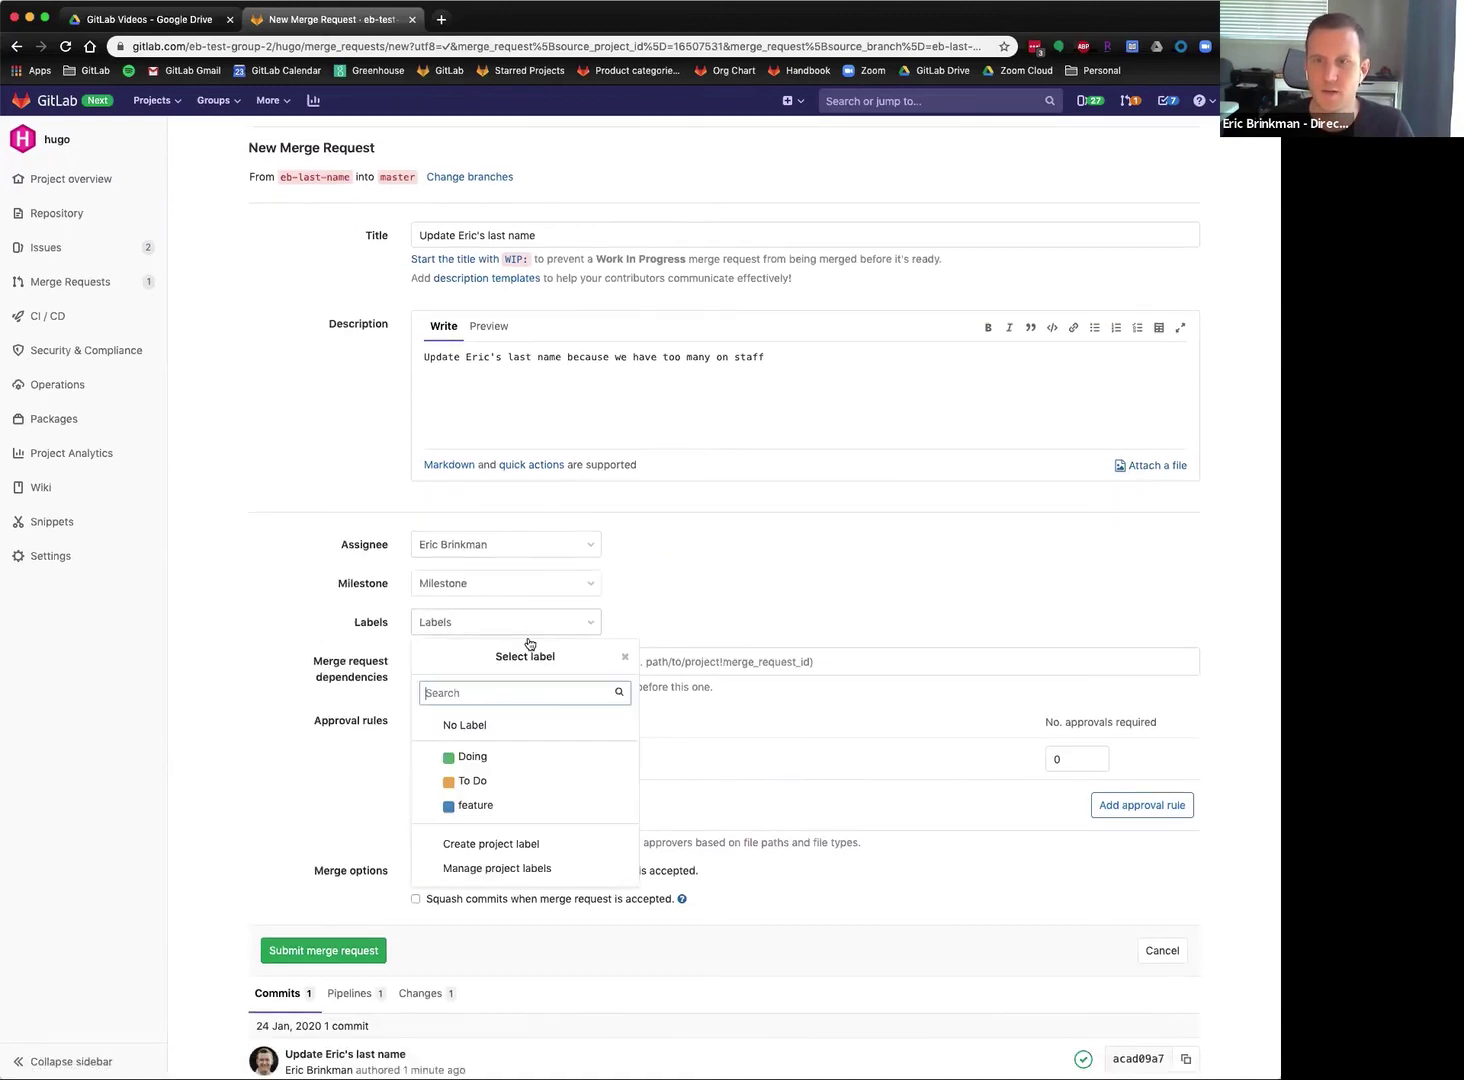
left_click(496, 810)
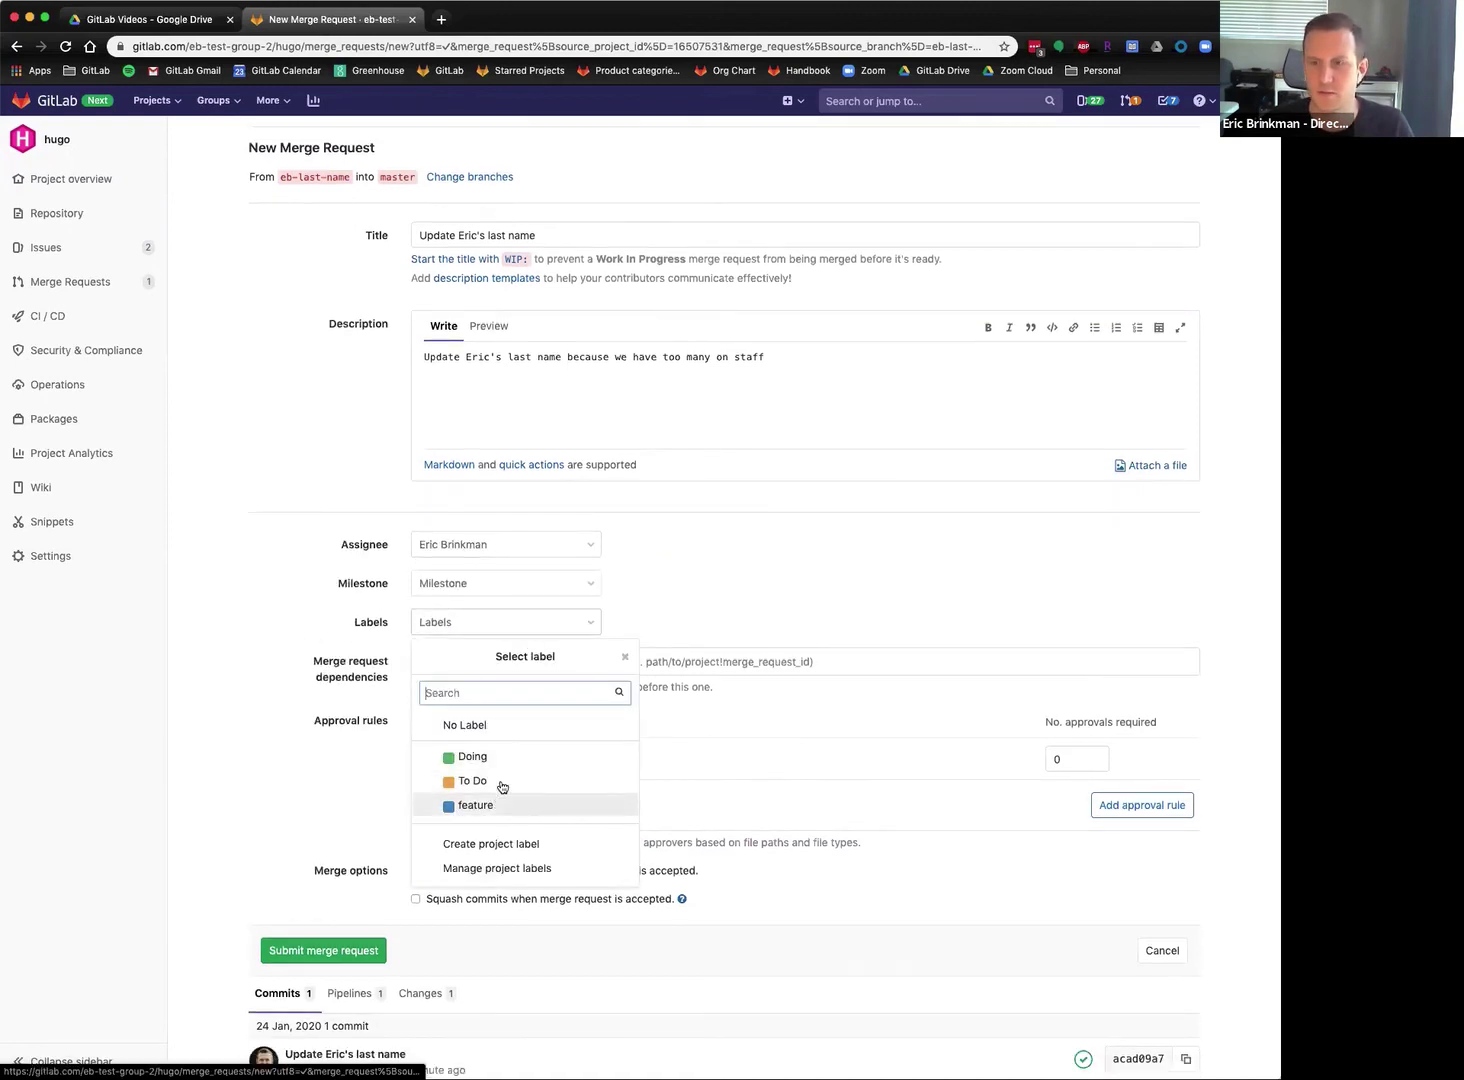
left_click(497, 757)
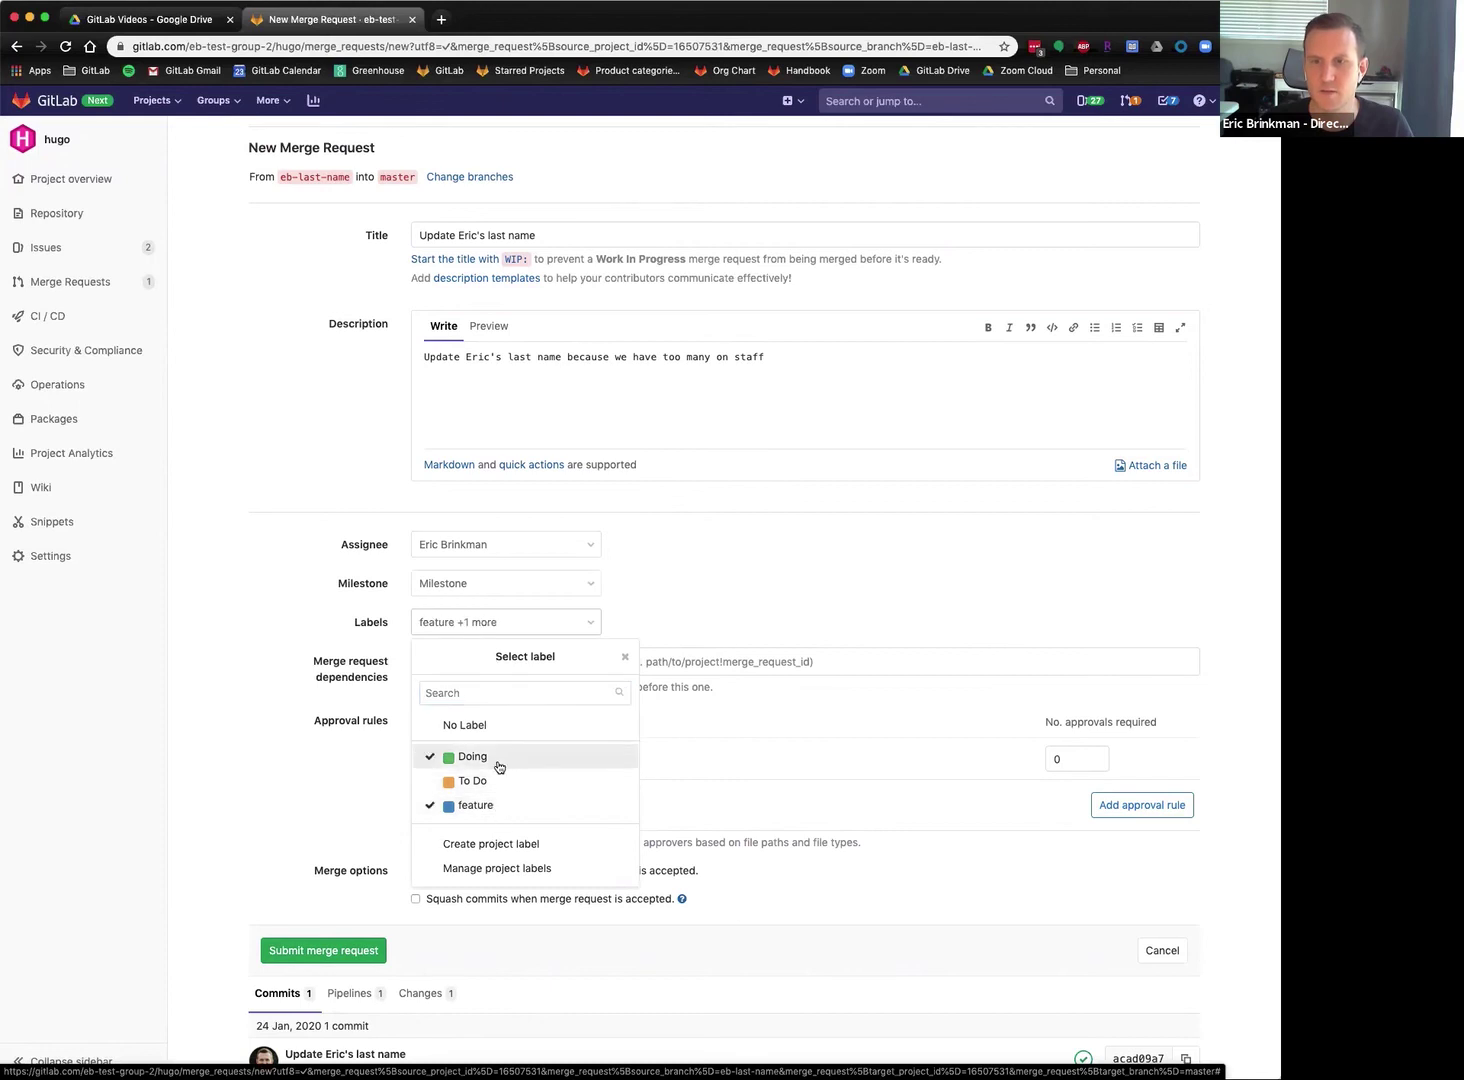
left_click(296, 739)
scroll(278, 740, "down", 1)
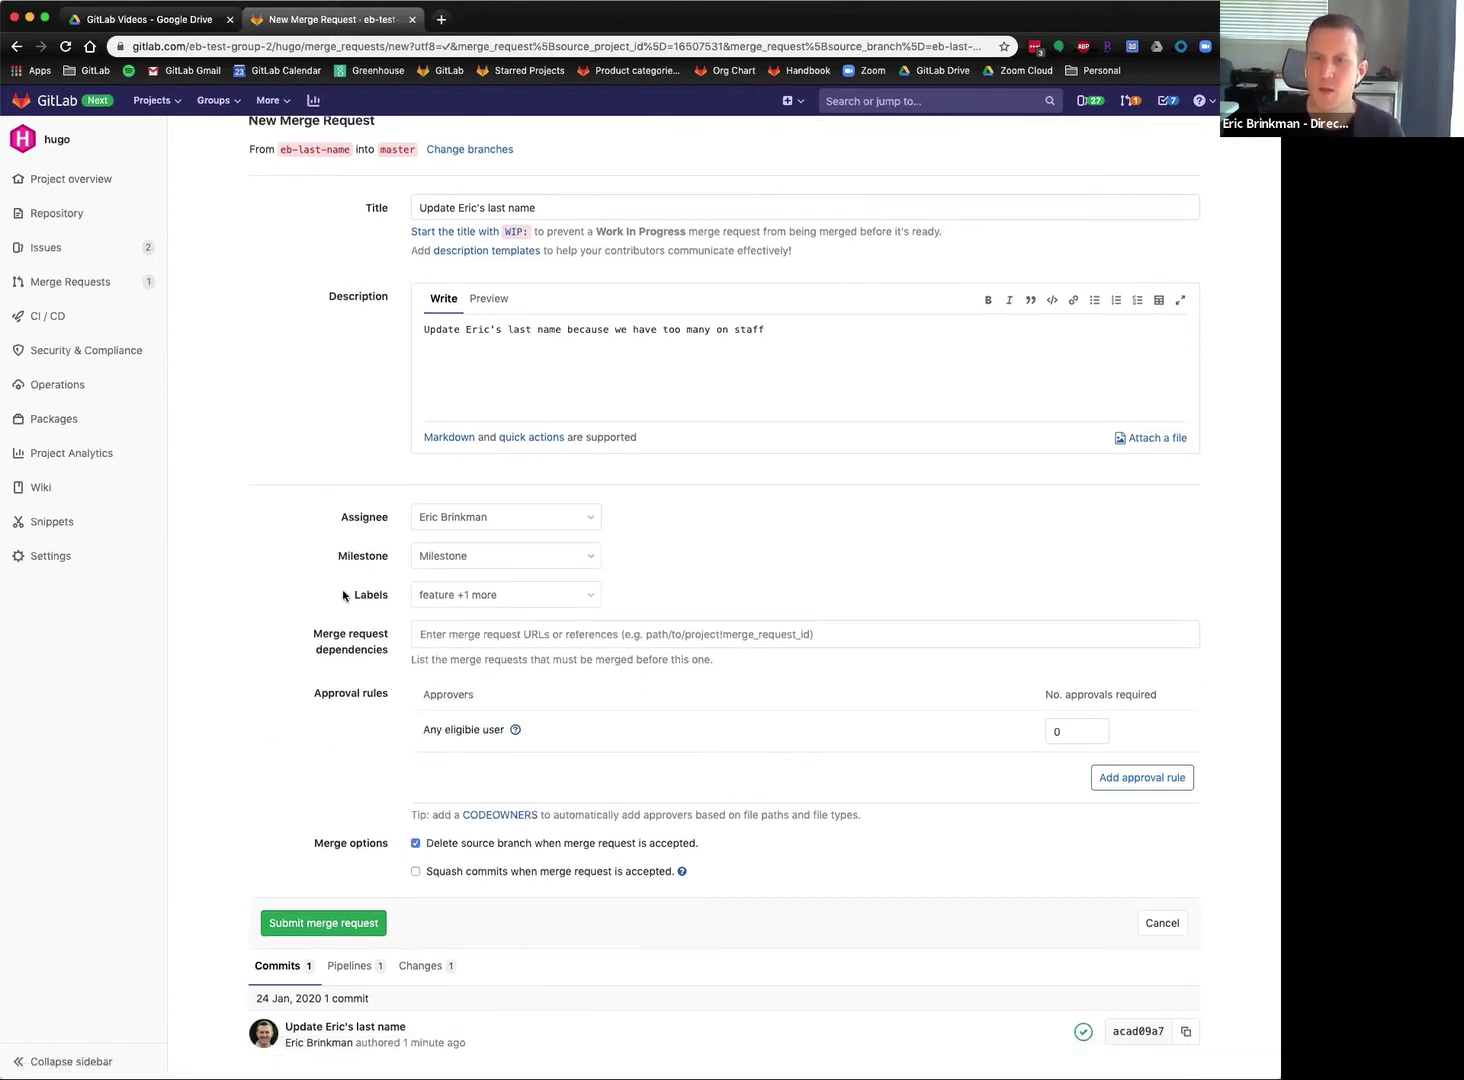
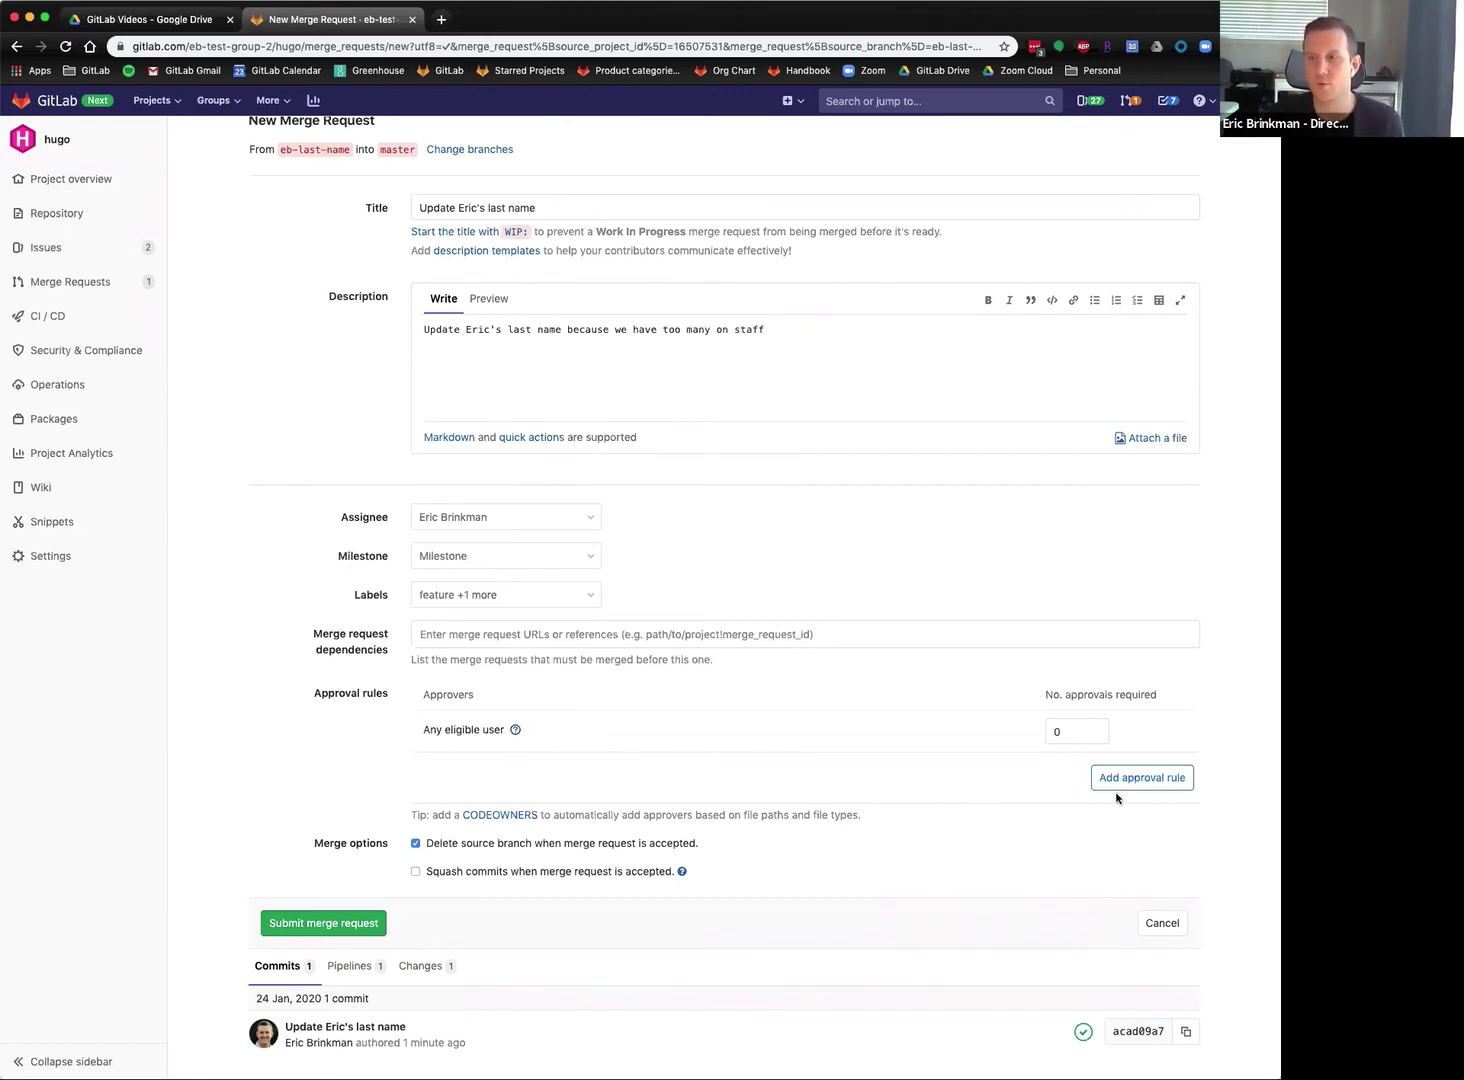
Start an approval rule named 'My rule', browse approvers, then cancel the rule.
left_click(1160, 779)
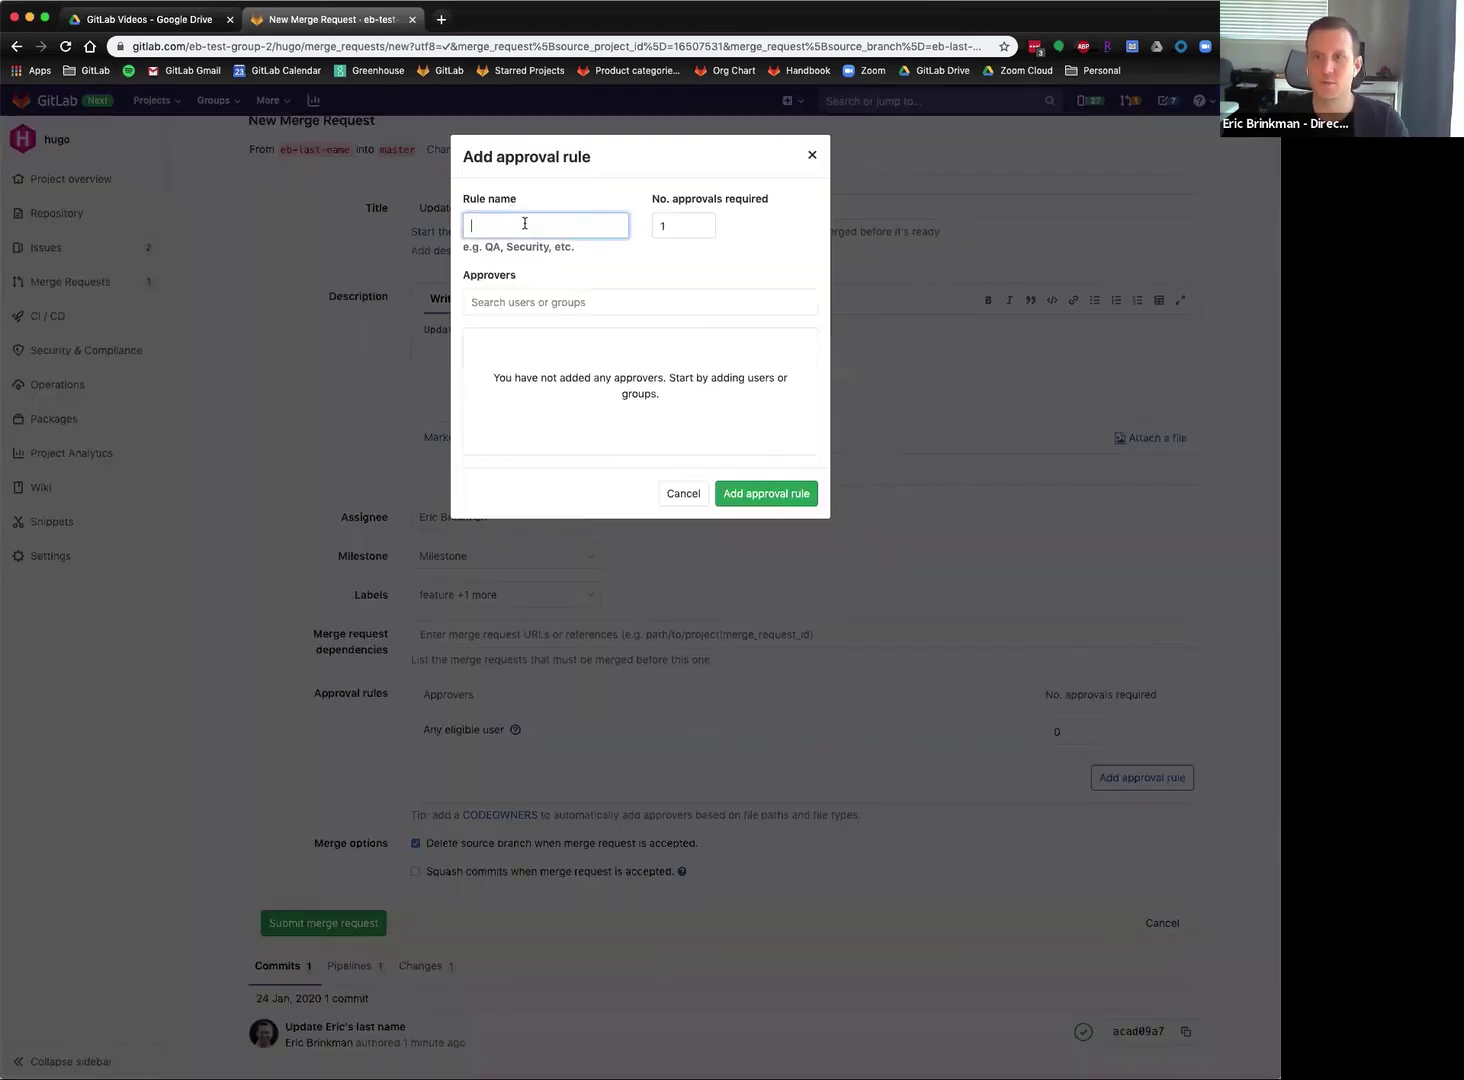
left_click(572, 224)
type("My rule")
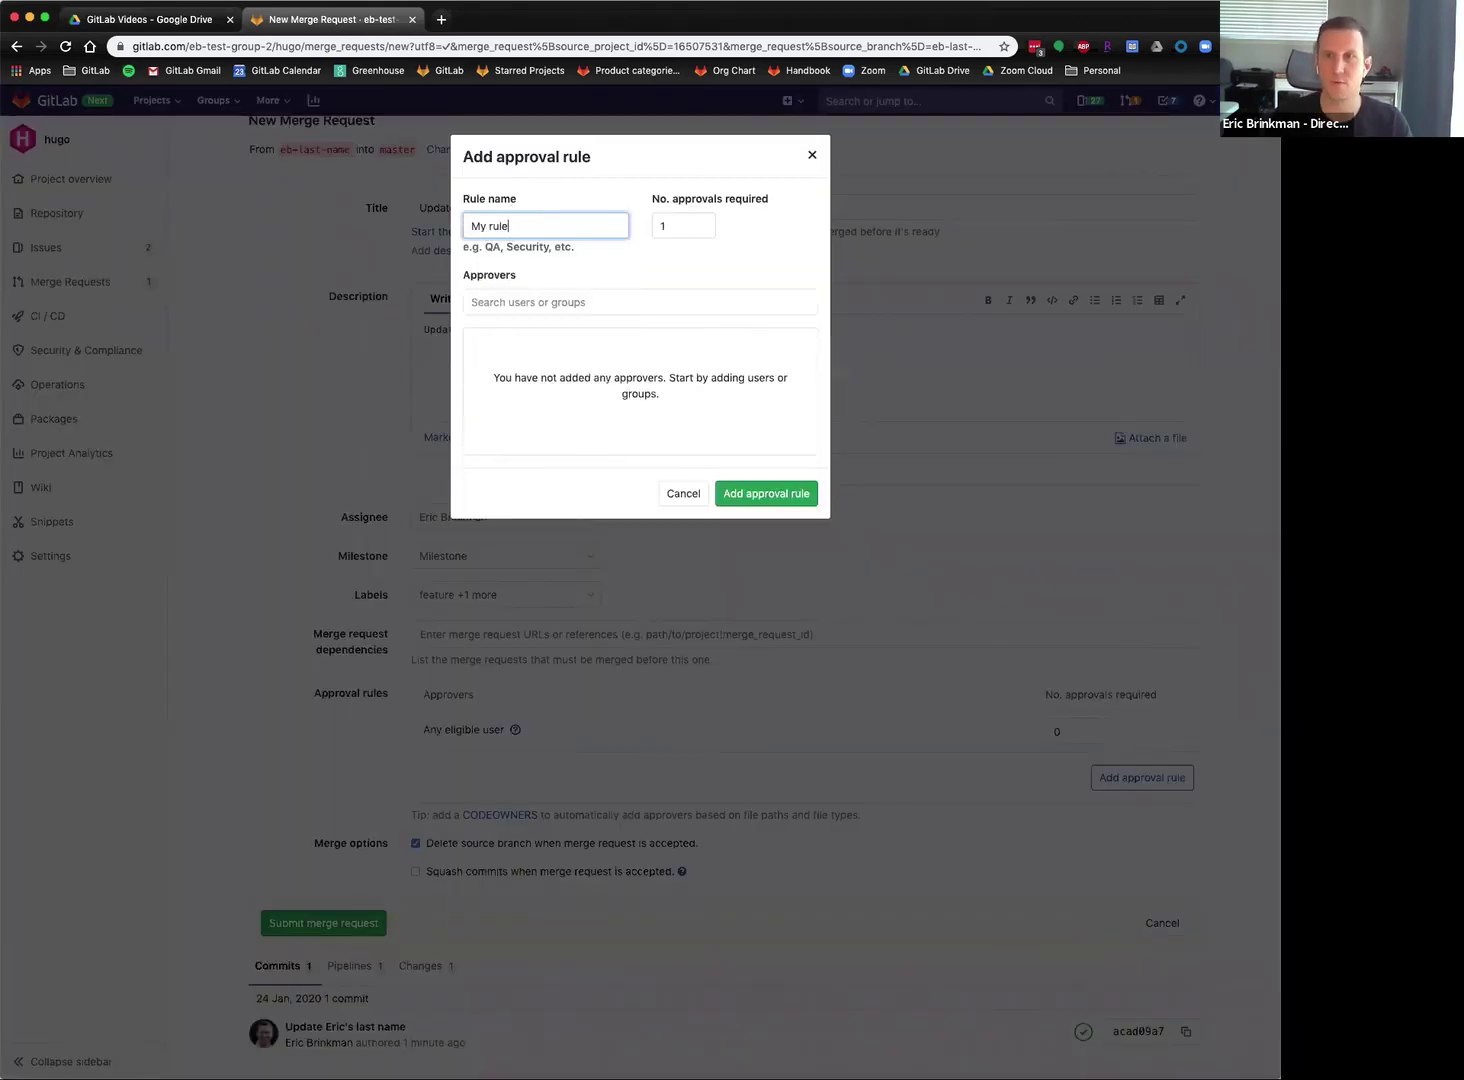
left_click(674, 303)
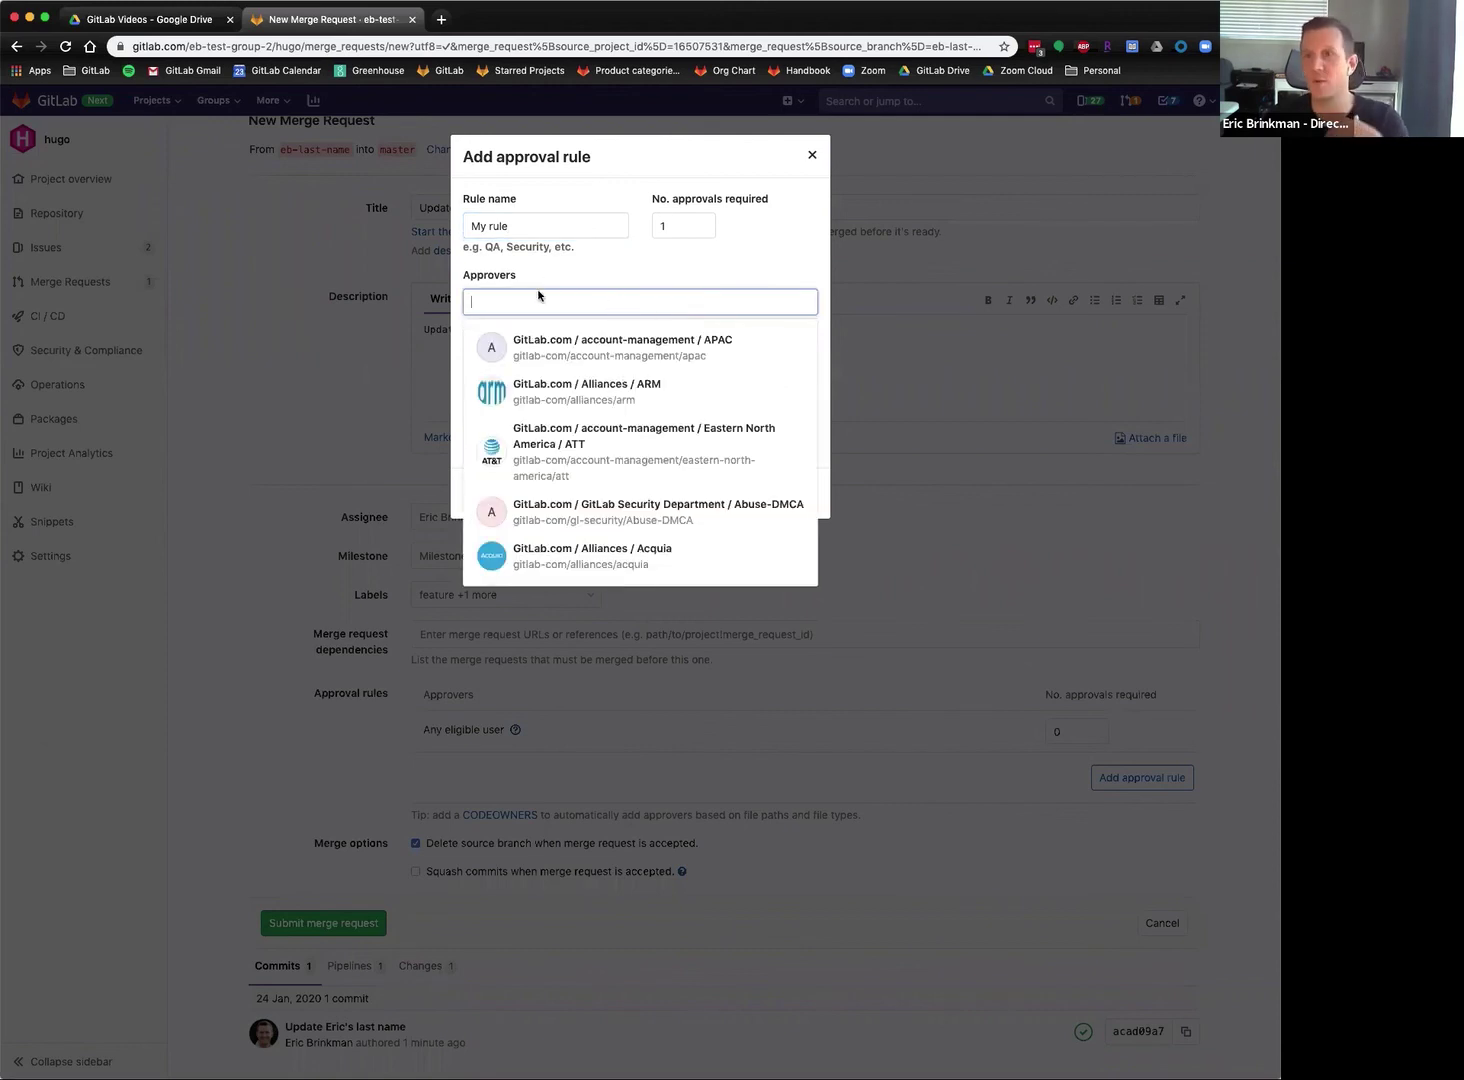
left_click(650, 276)
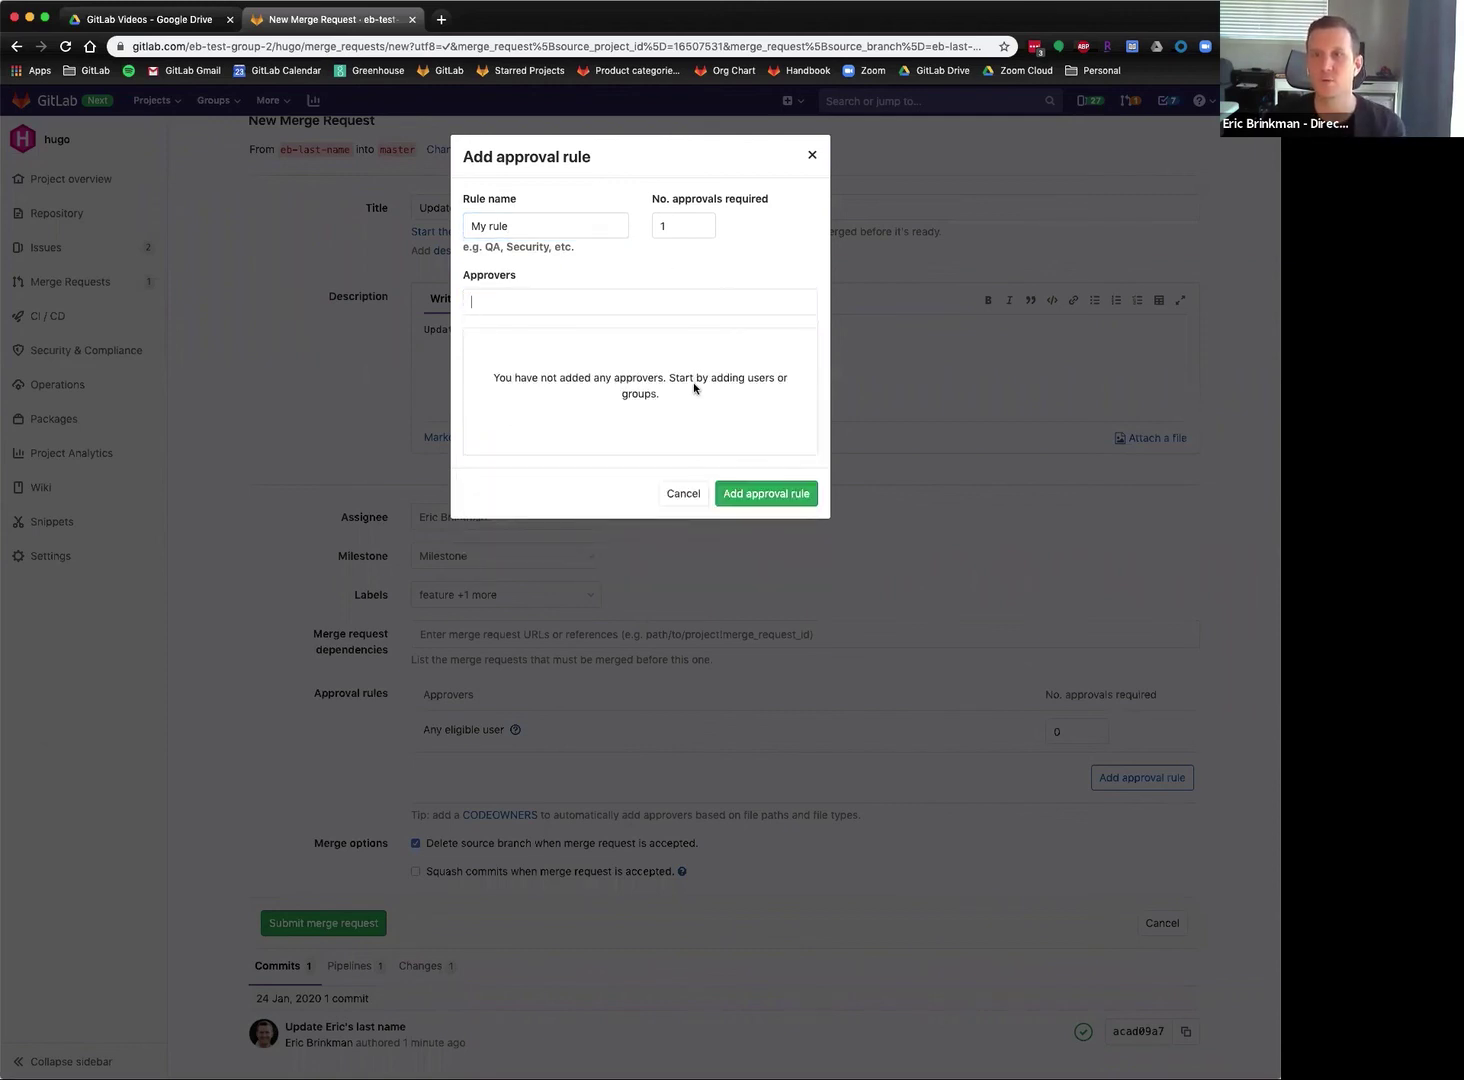
left_click(683, 493)
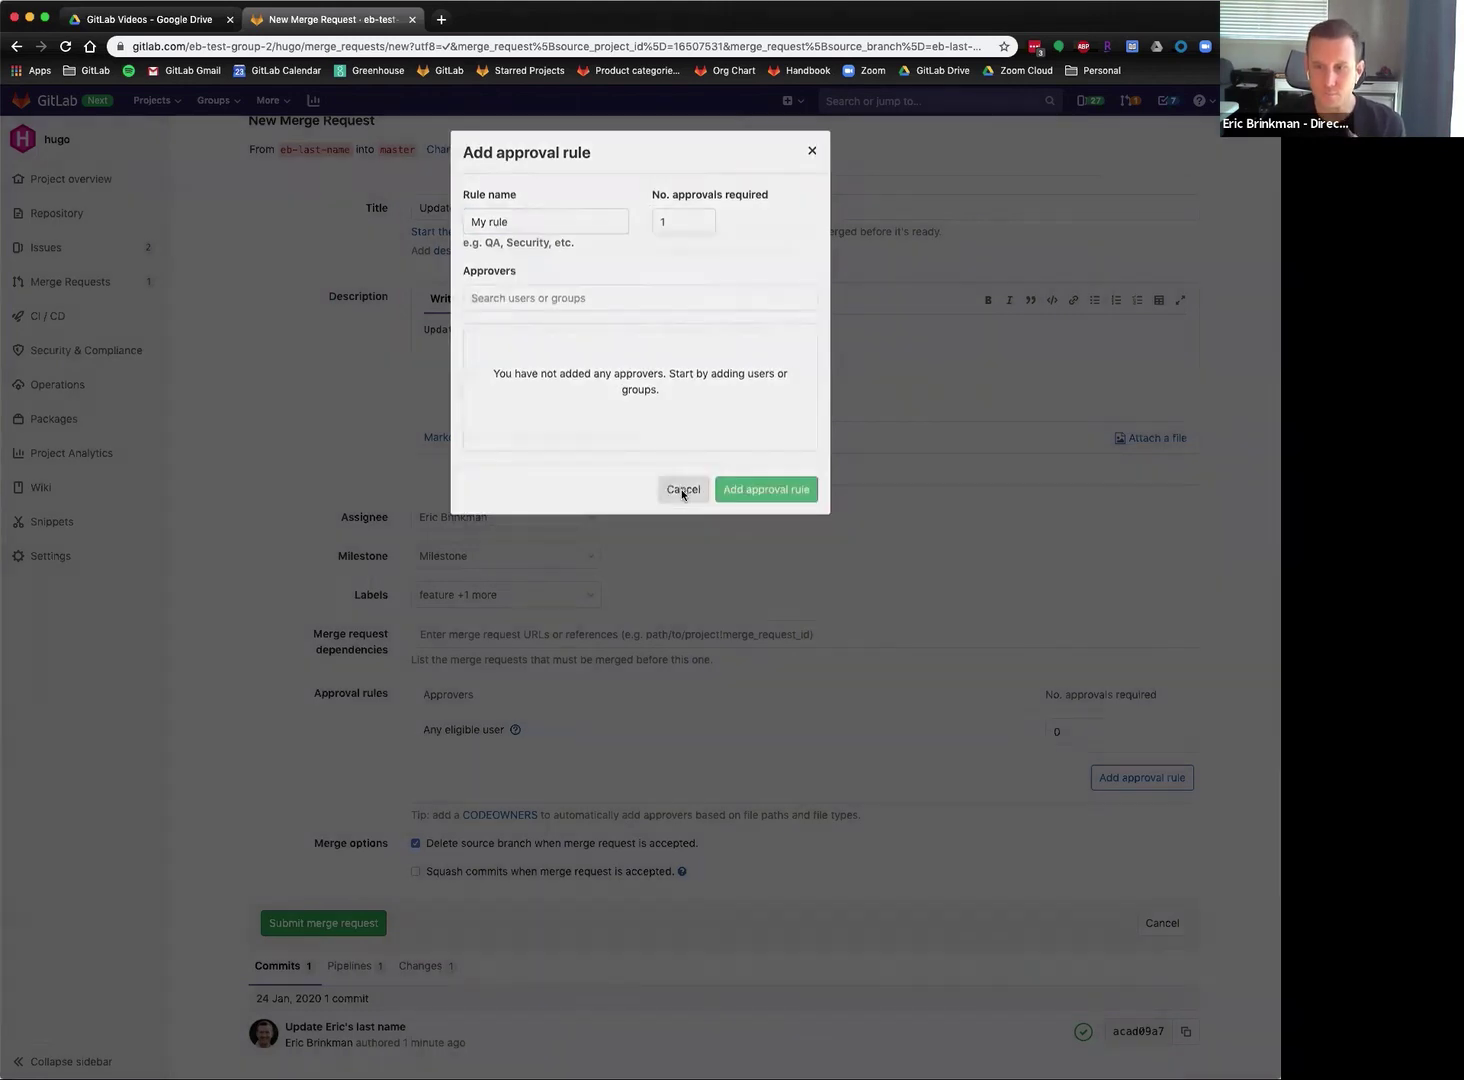
Submit the merge request without any approval rule.
scroll(282, 762, "down", 1)
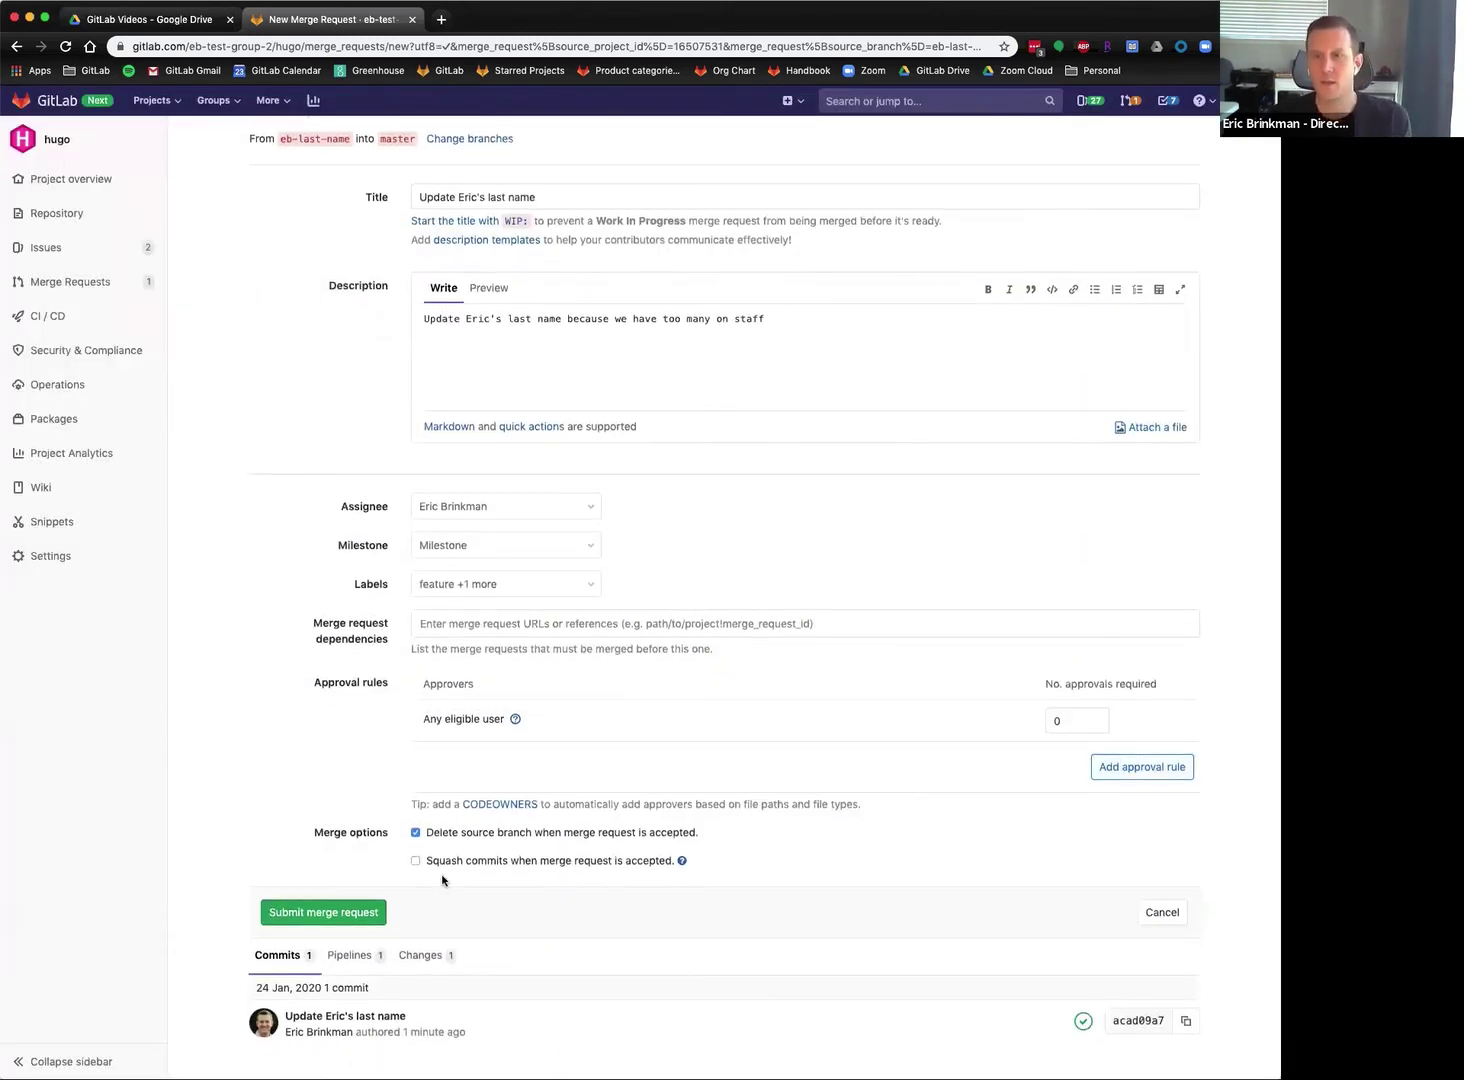
scroll(291, 781, "down", 2)
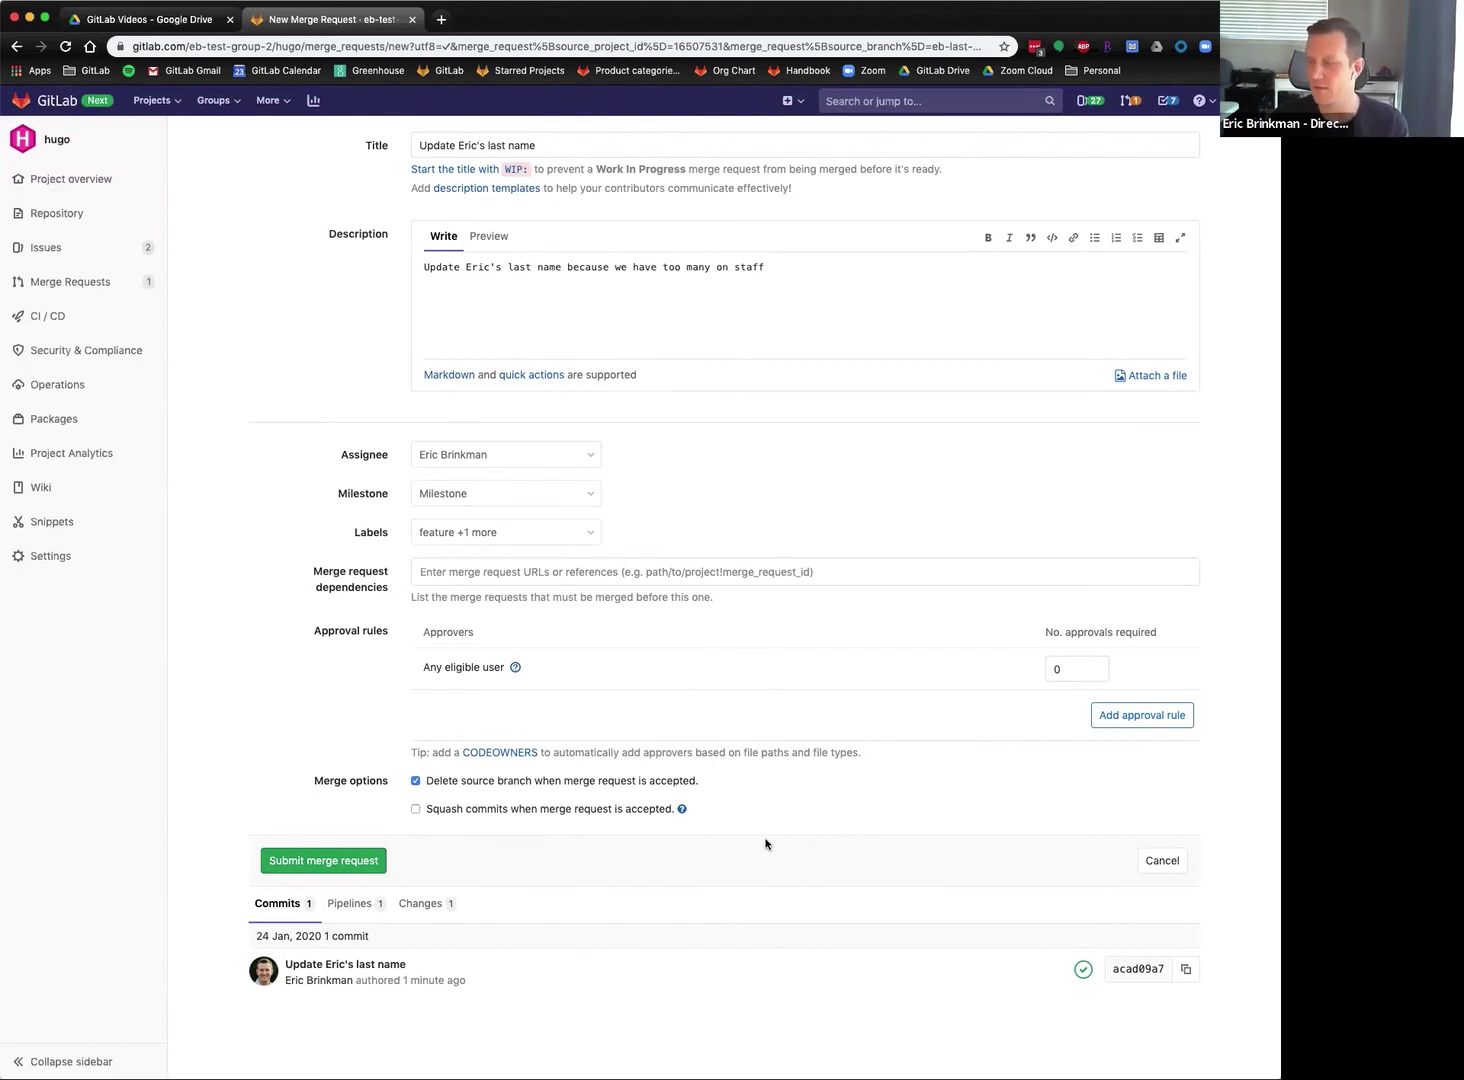
left_click(318, 864)
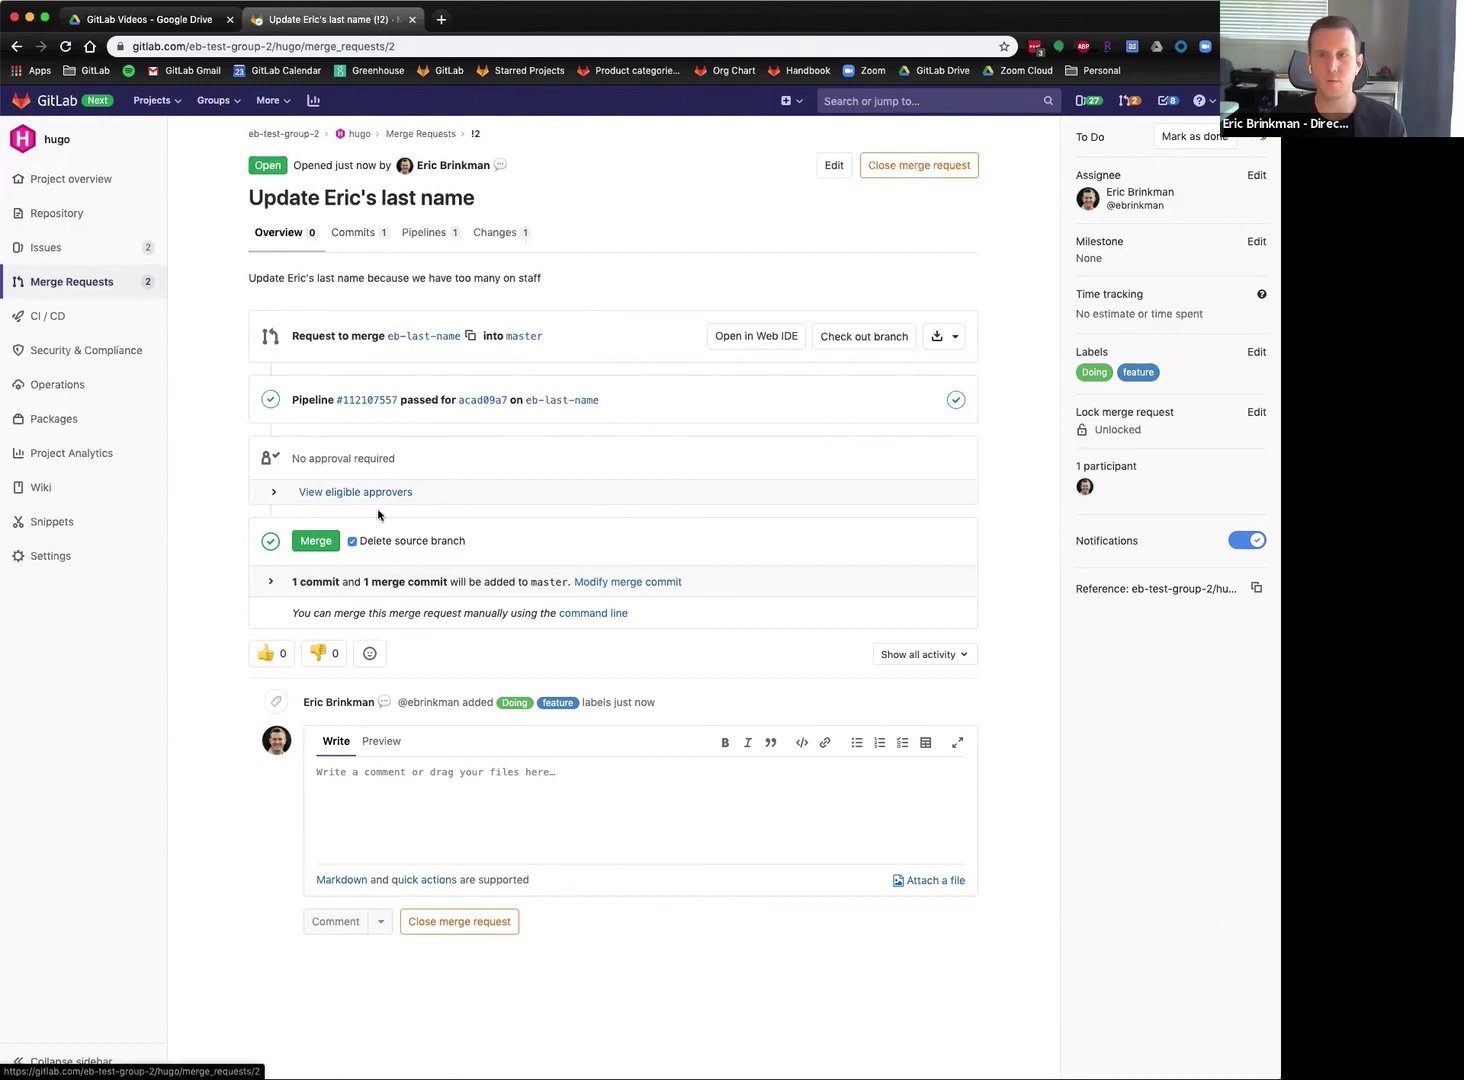
Review the merge request's commits, pipelines and file changes.
left_click(347, 241)
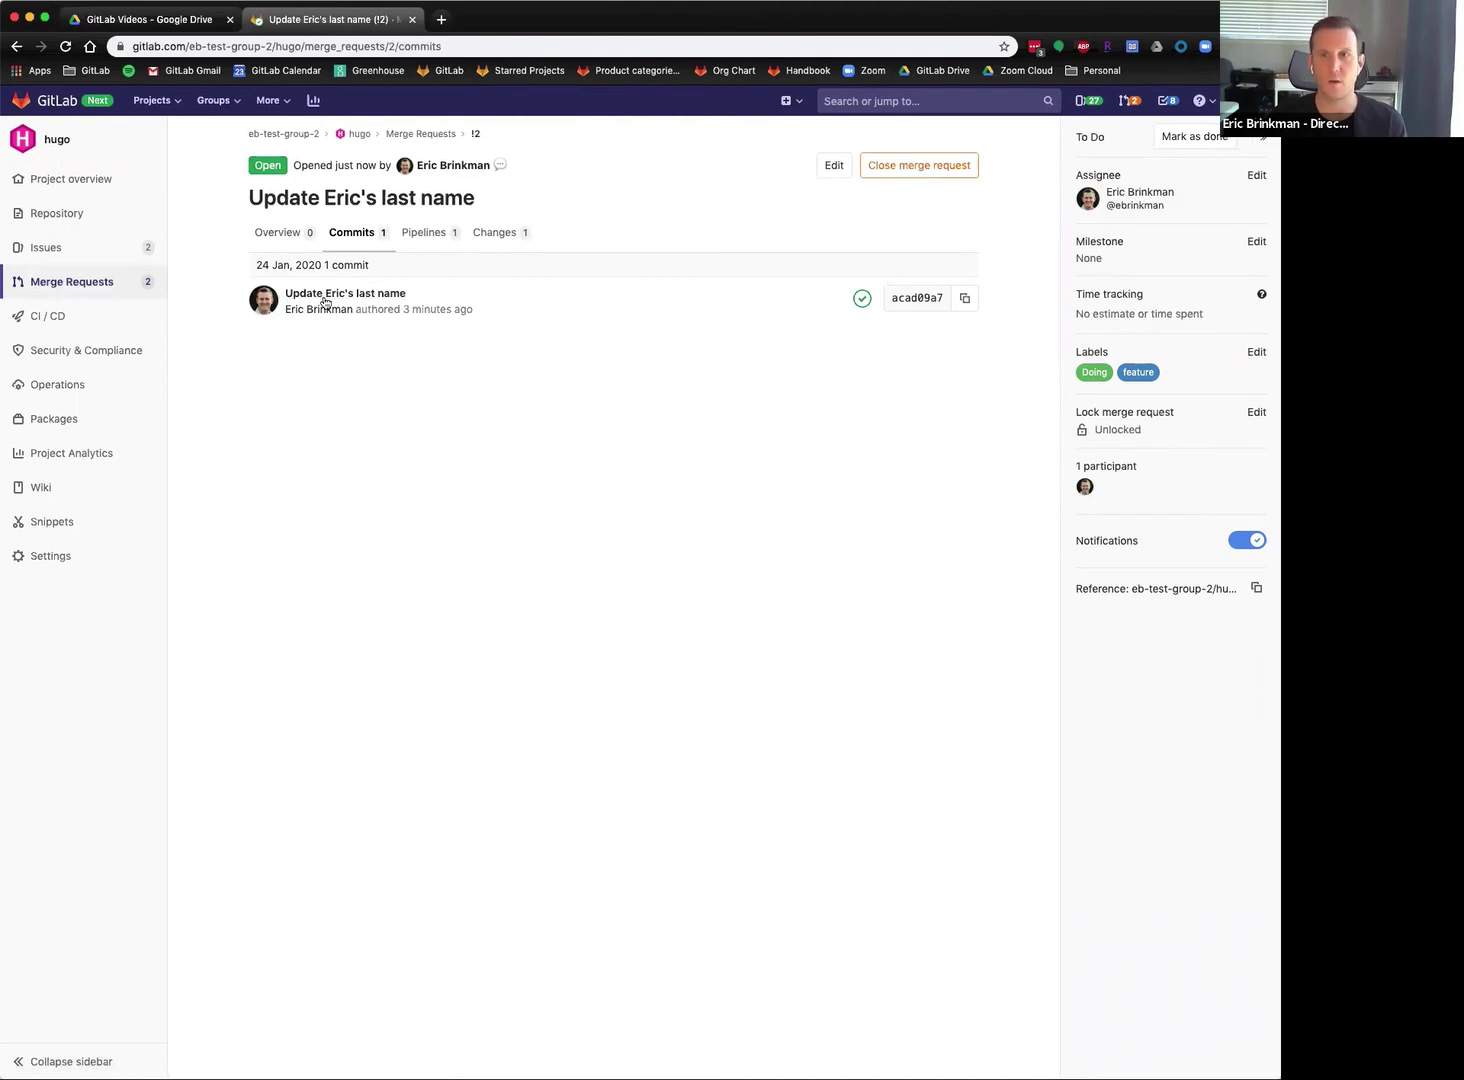
left_click(436, 236)
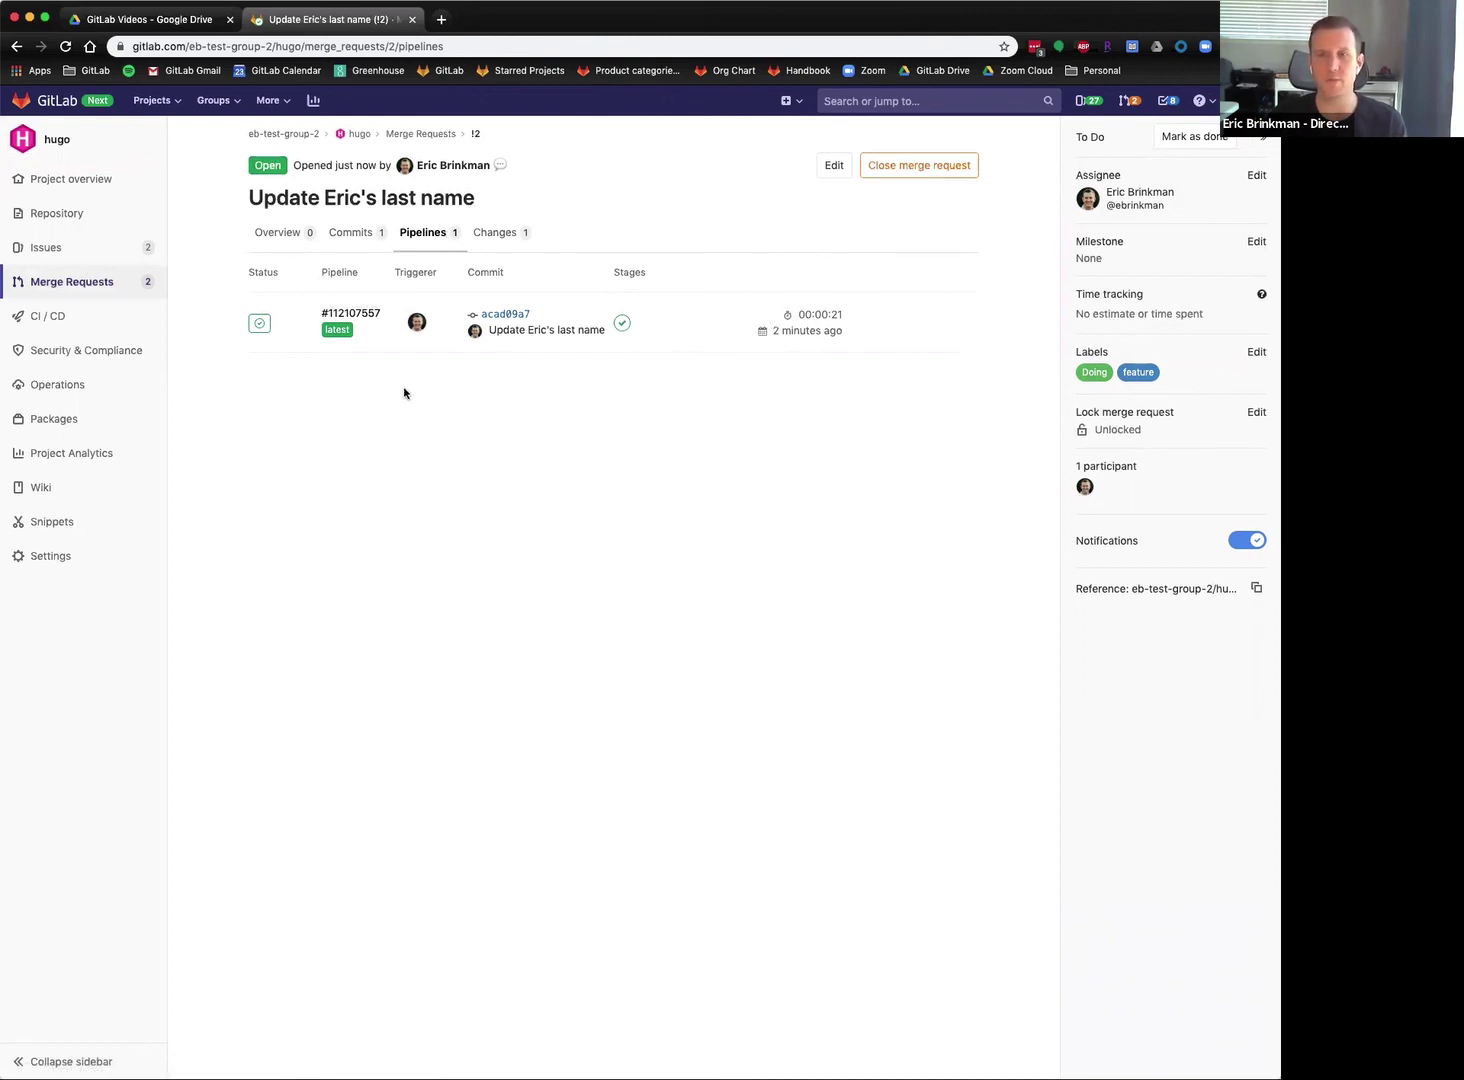
left_click(500, 234)
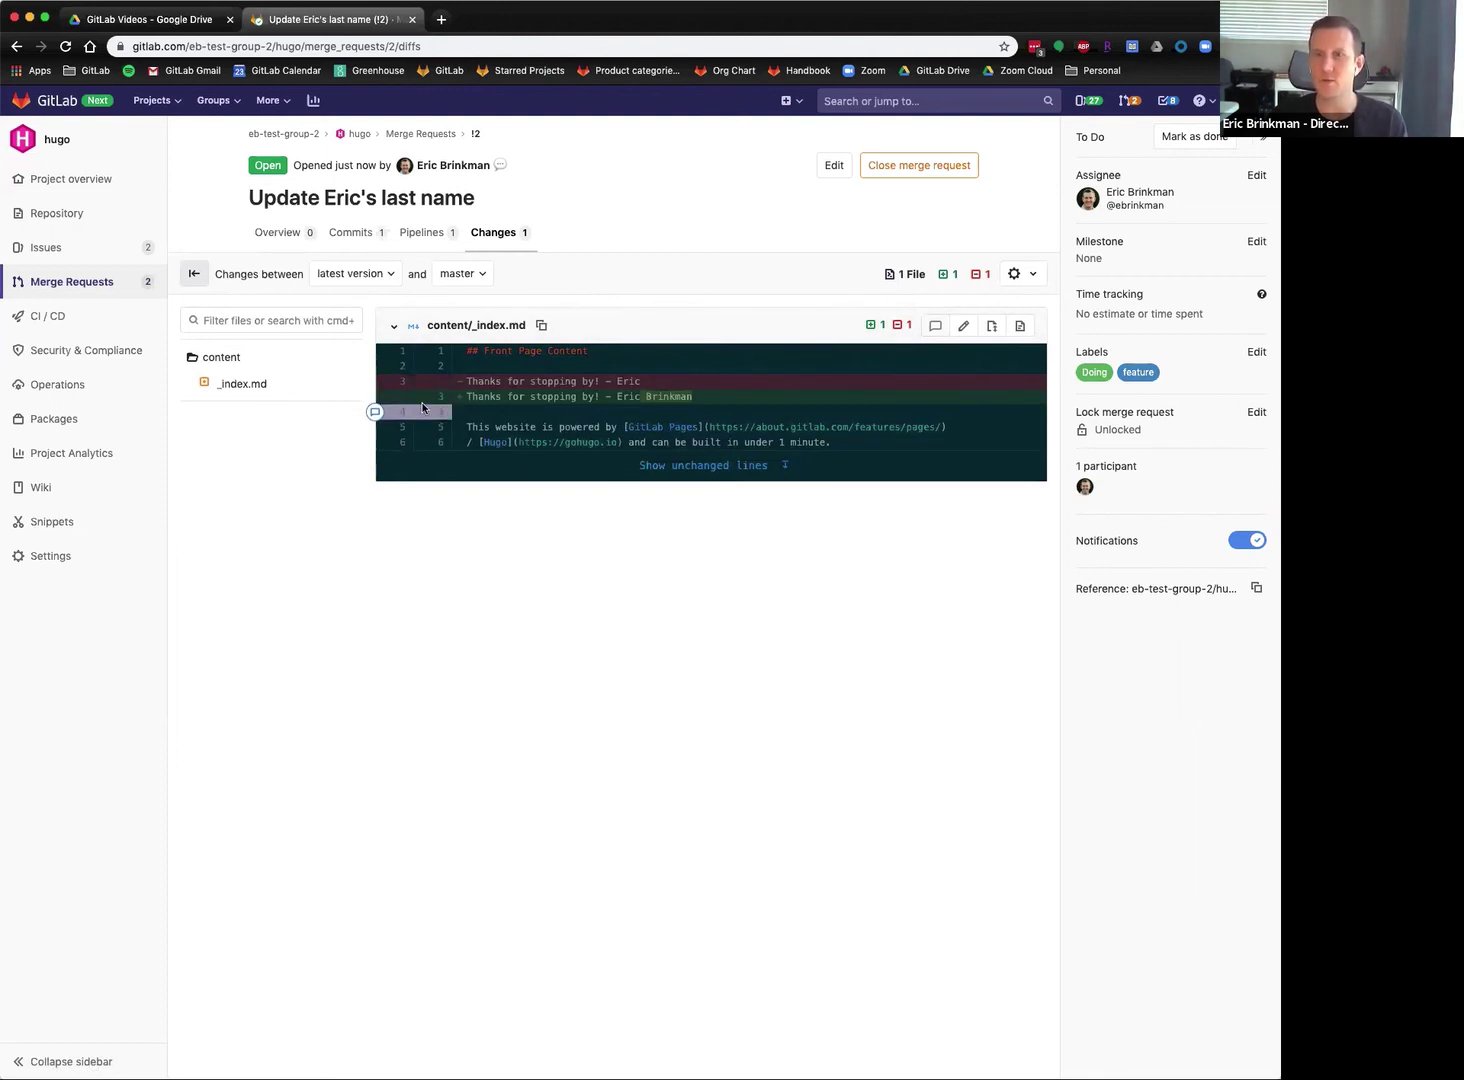
Comment 'Looks lood to me!' on changed line 3 of content/_index.md.
left_click(375, 397)
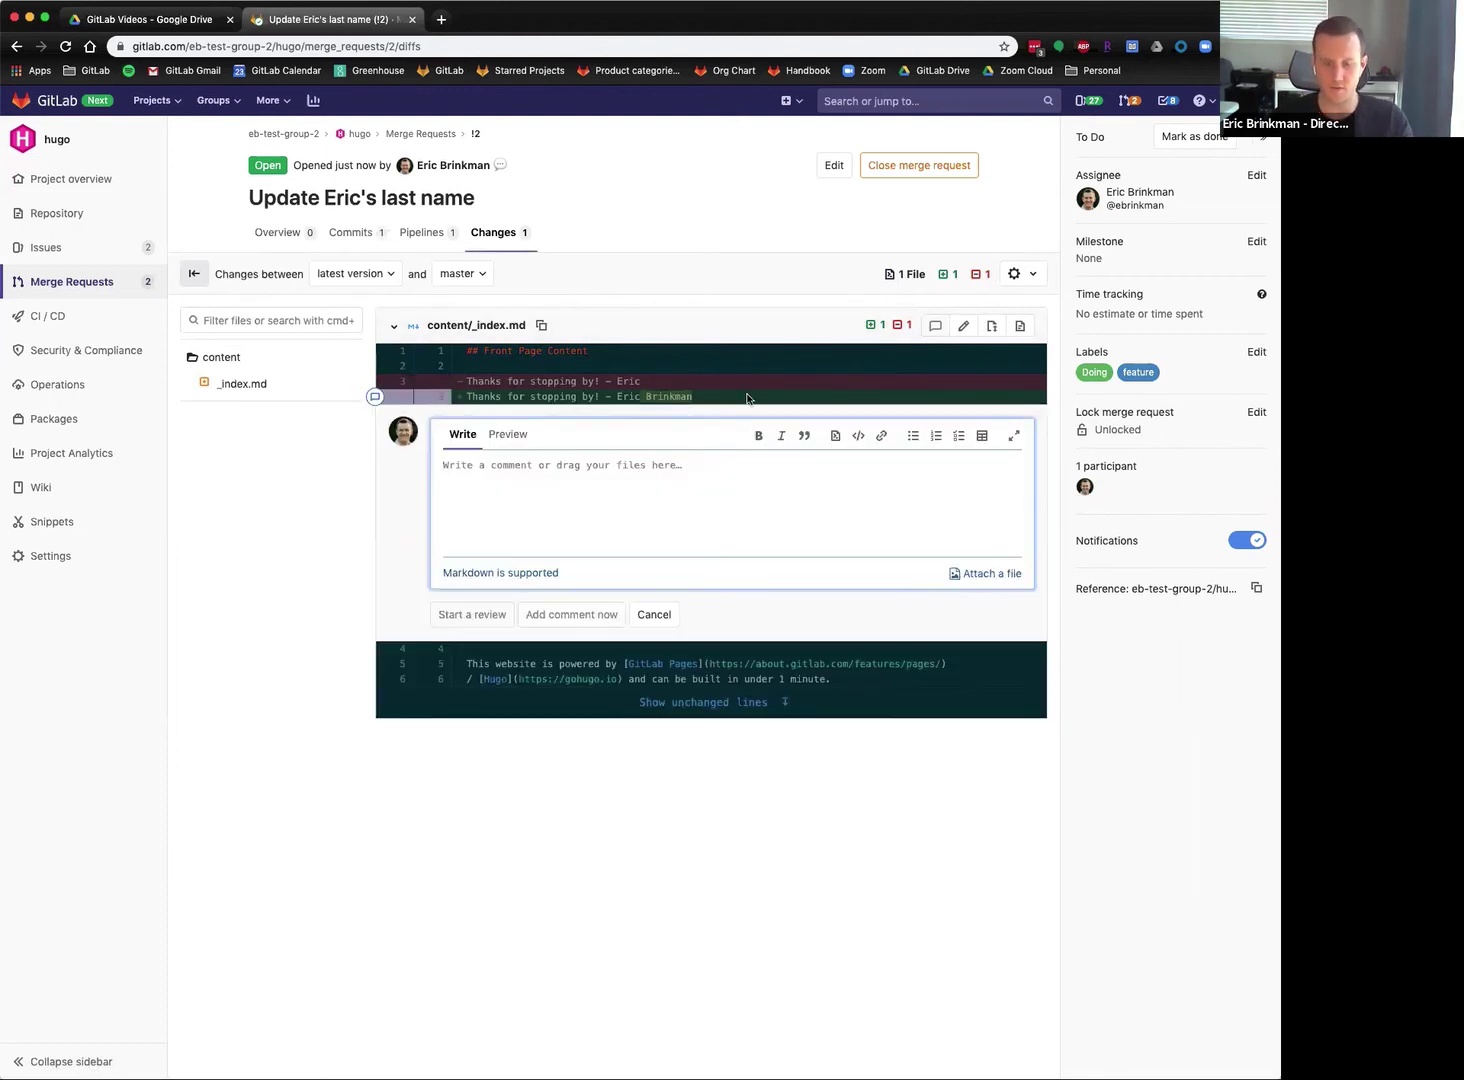
type("Looks")
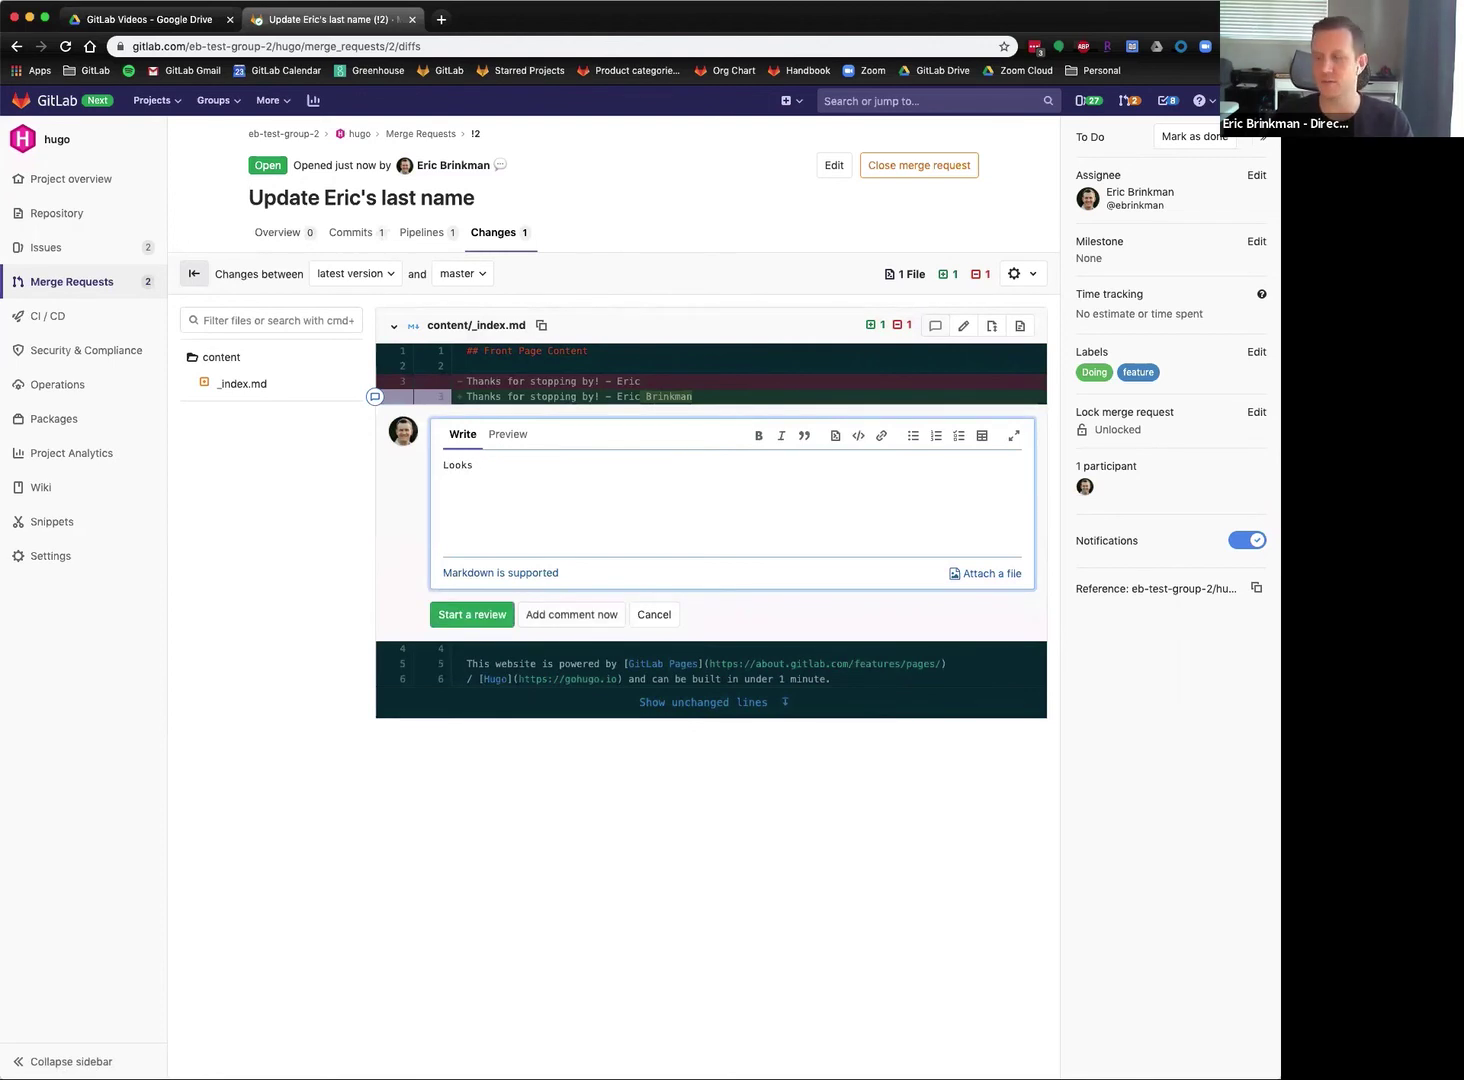
type(" lood to me")
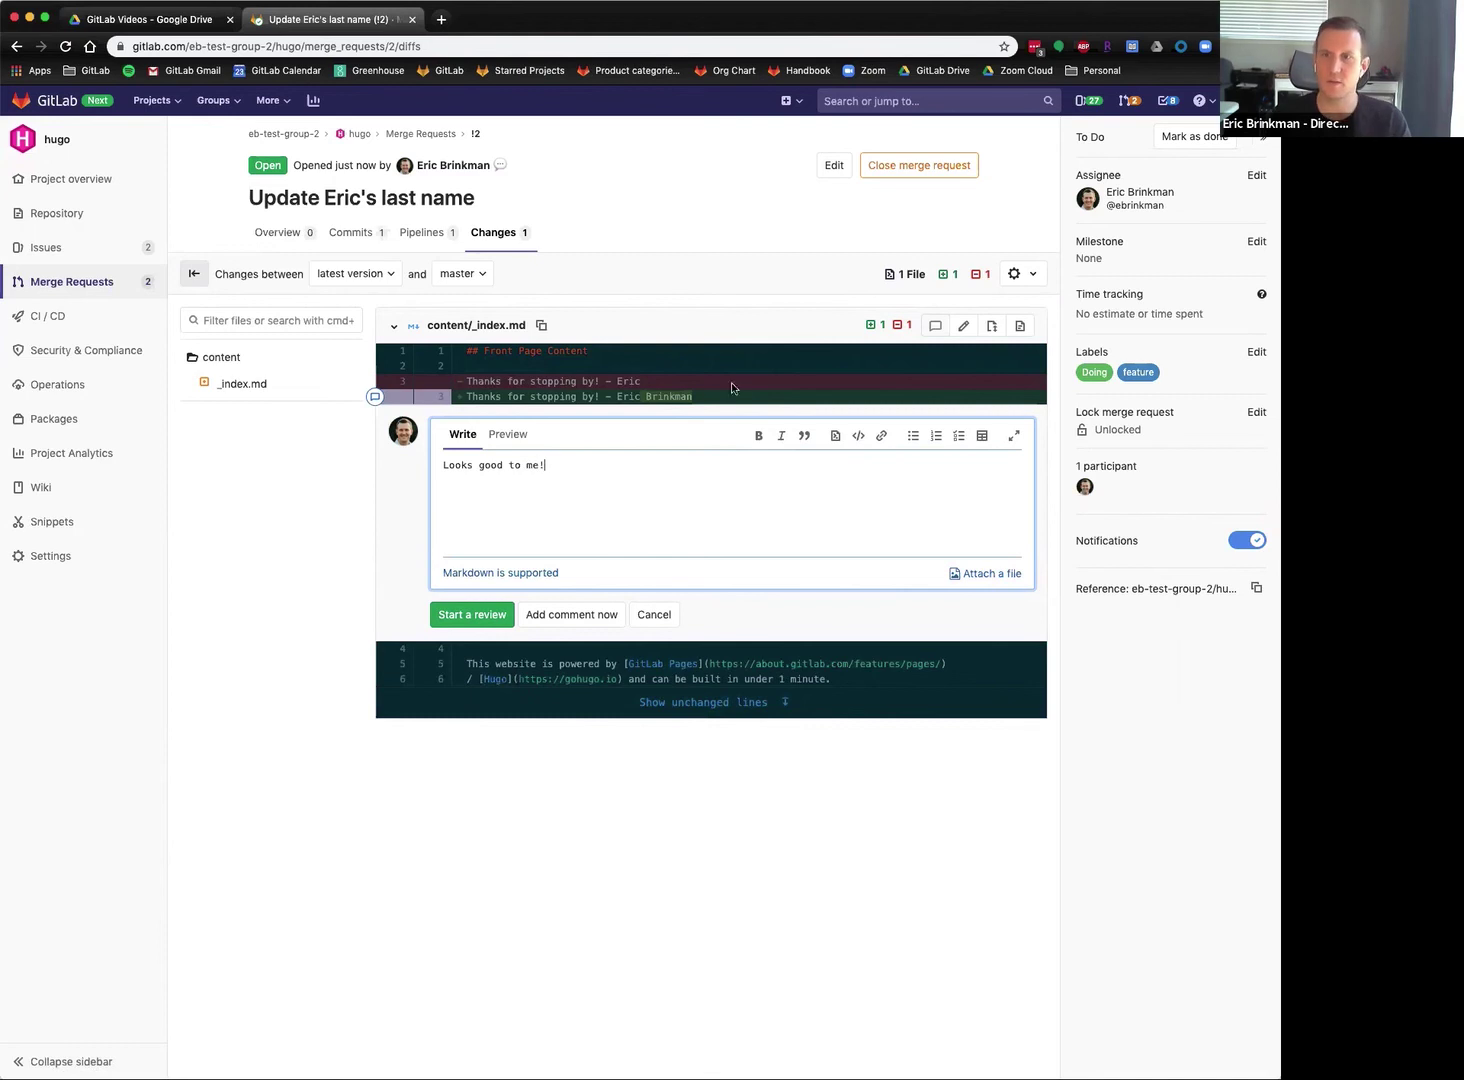
type("!")
left_click(600, 612)
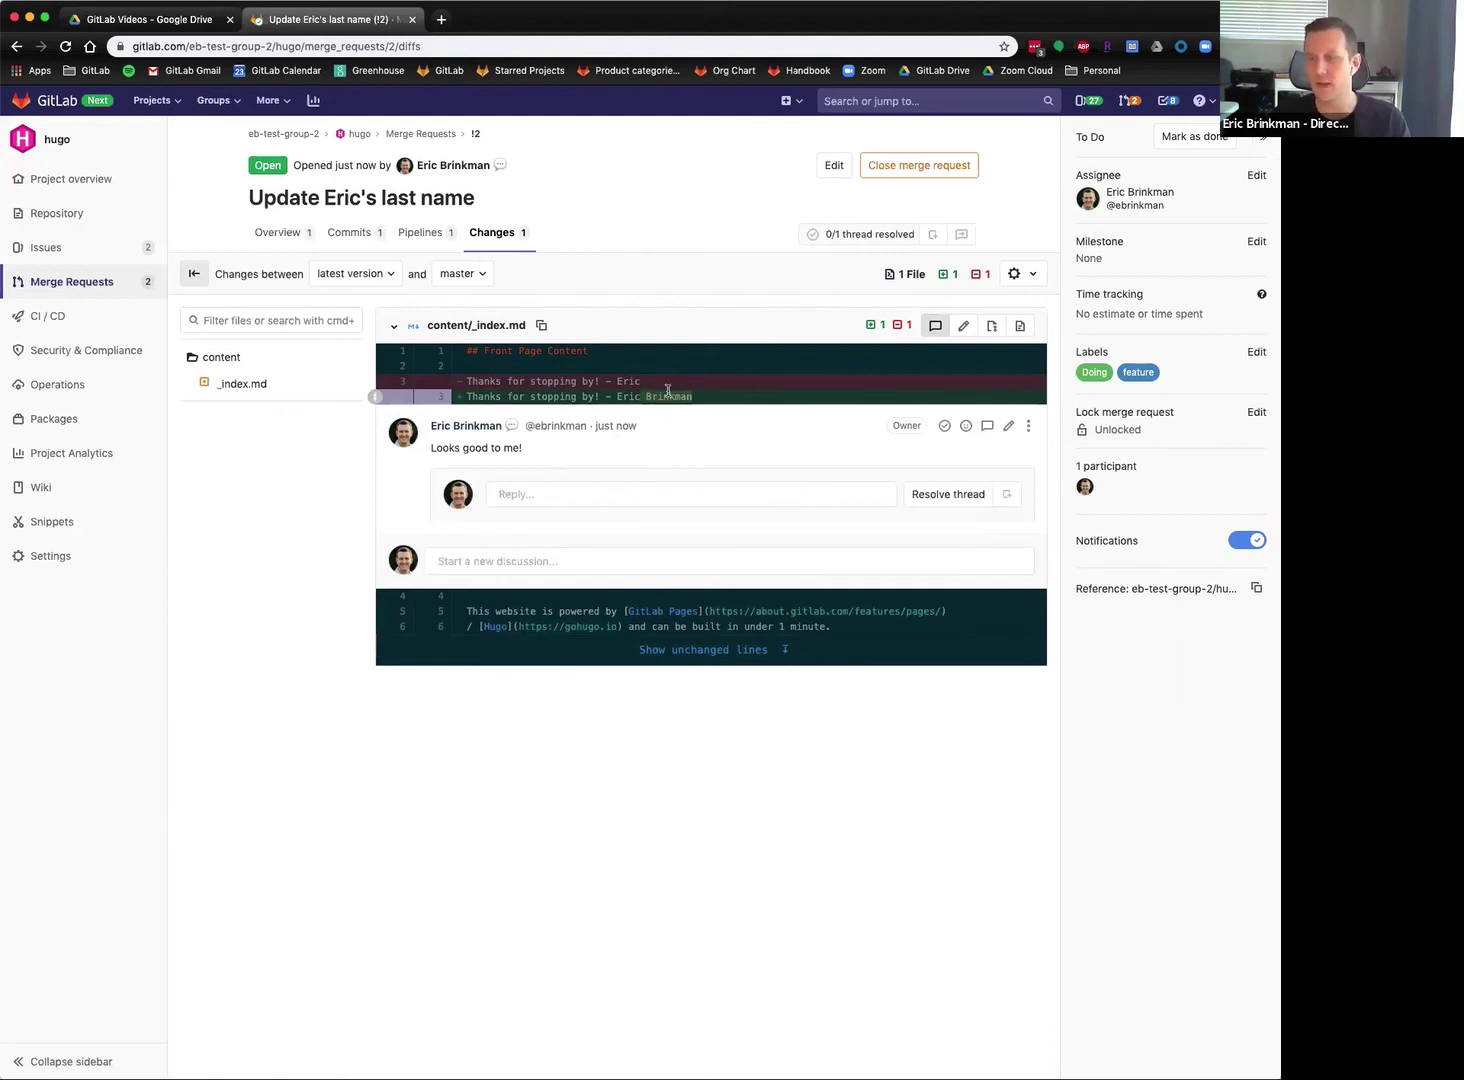
Suggest a different surname for line 3 and apply the suggestion.
left_click(532, 566)
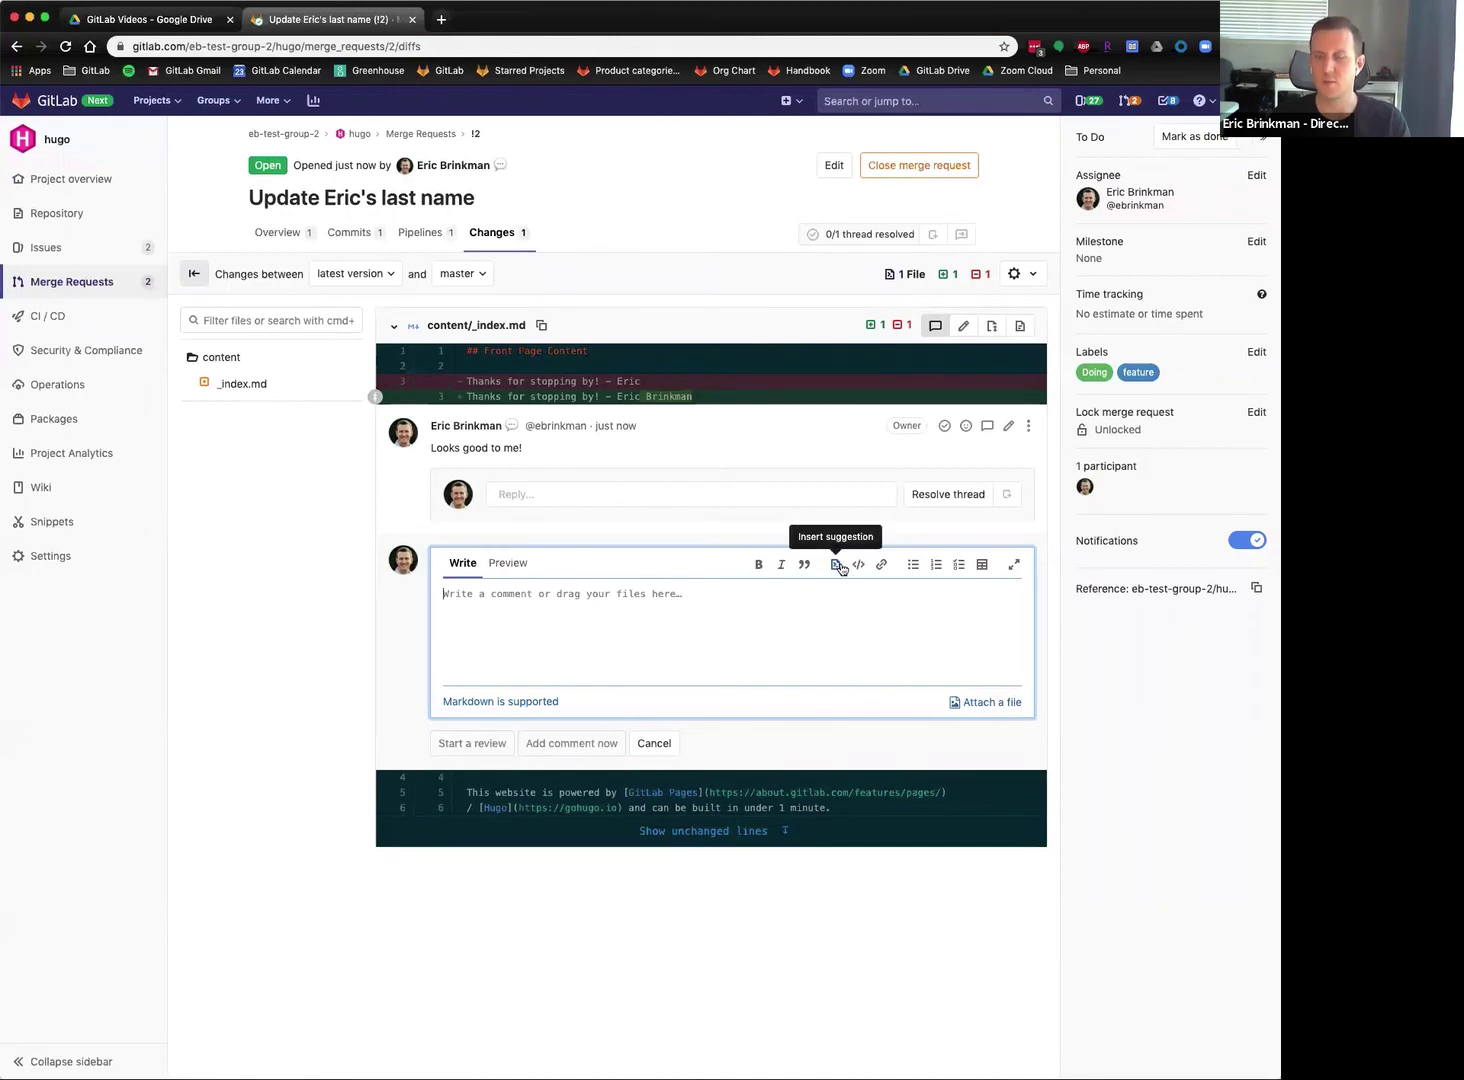
left_click(836, 566)
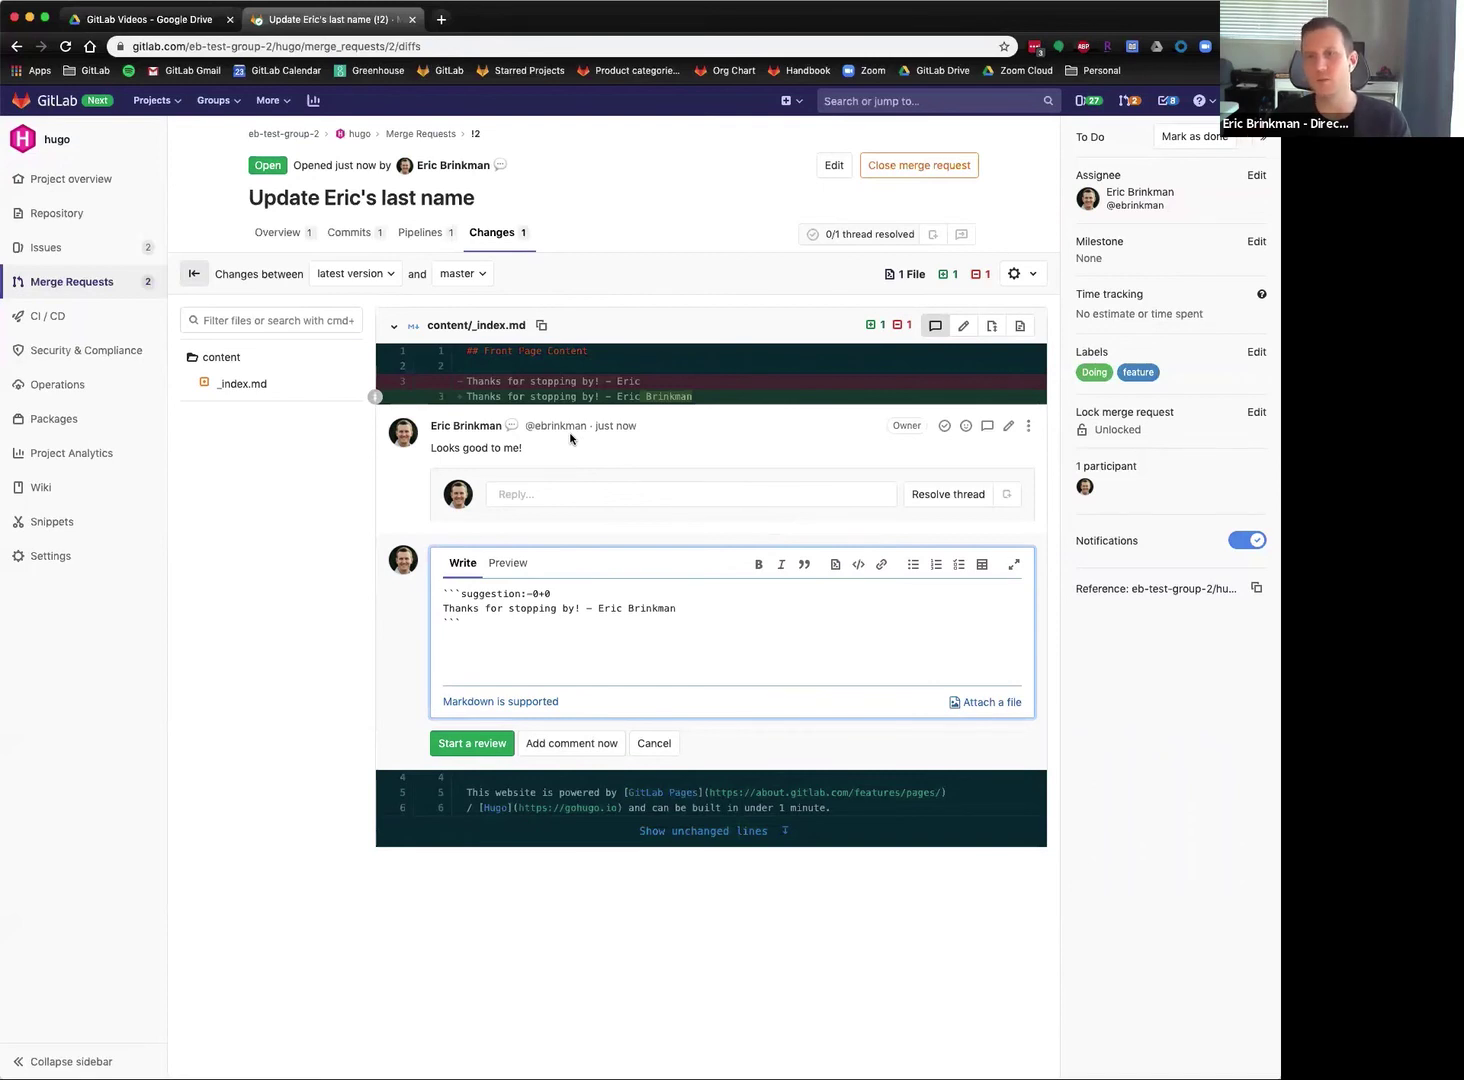
double_click(643, 607)
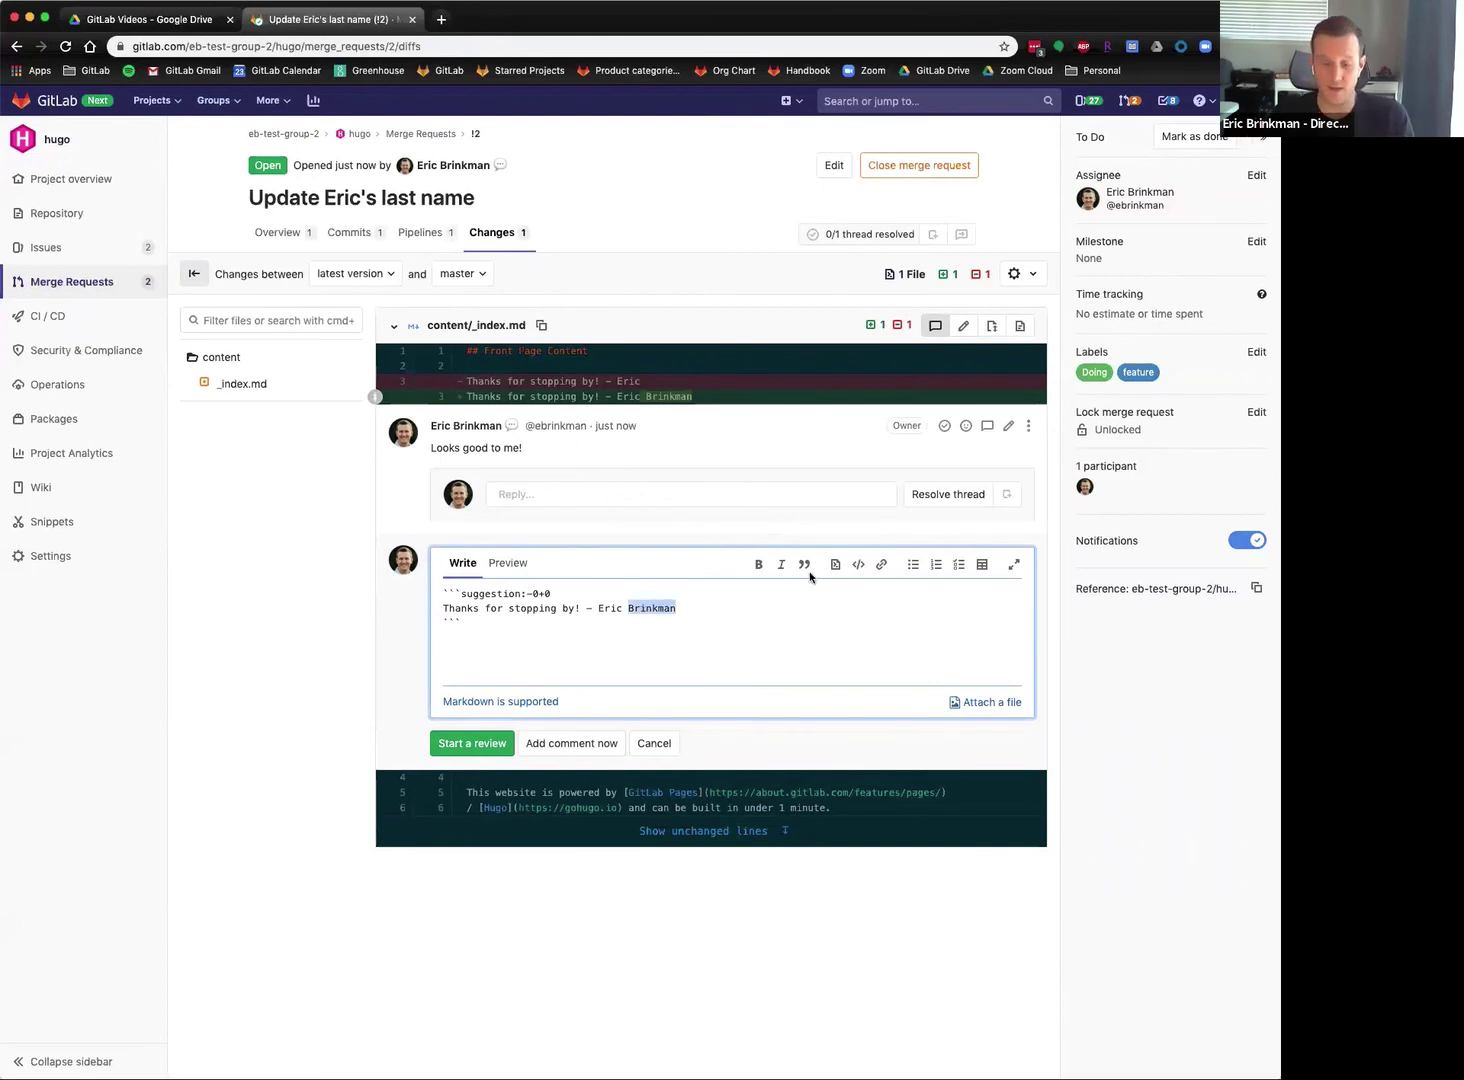
type("Schurter")
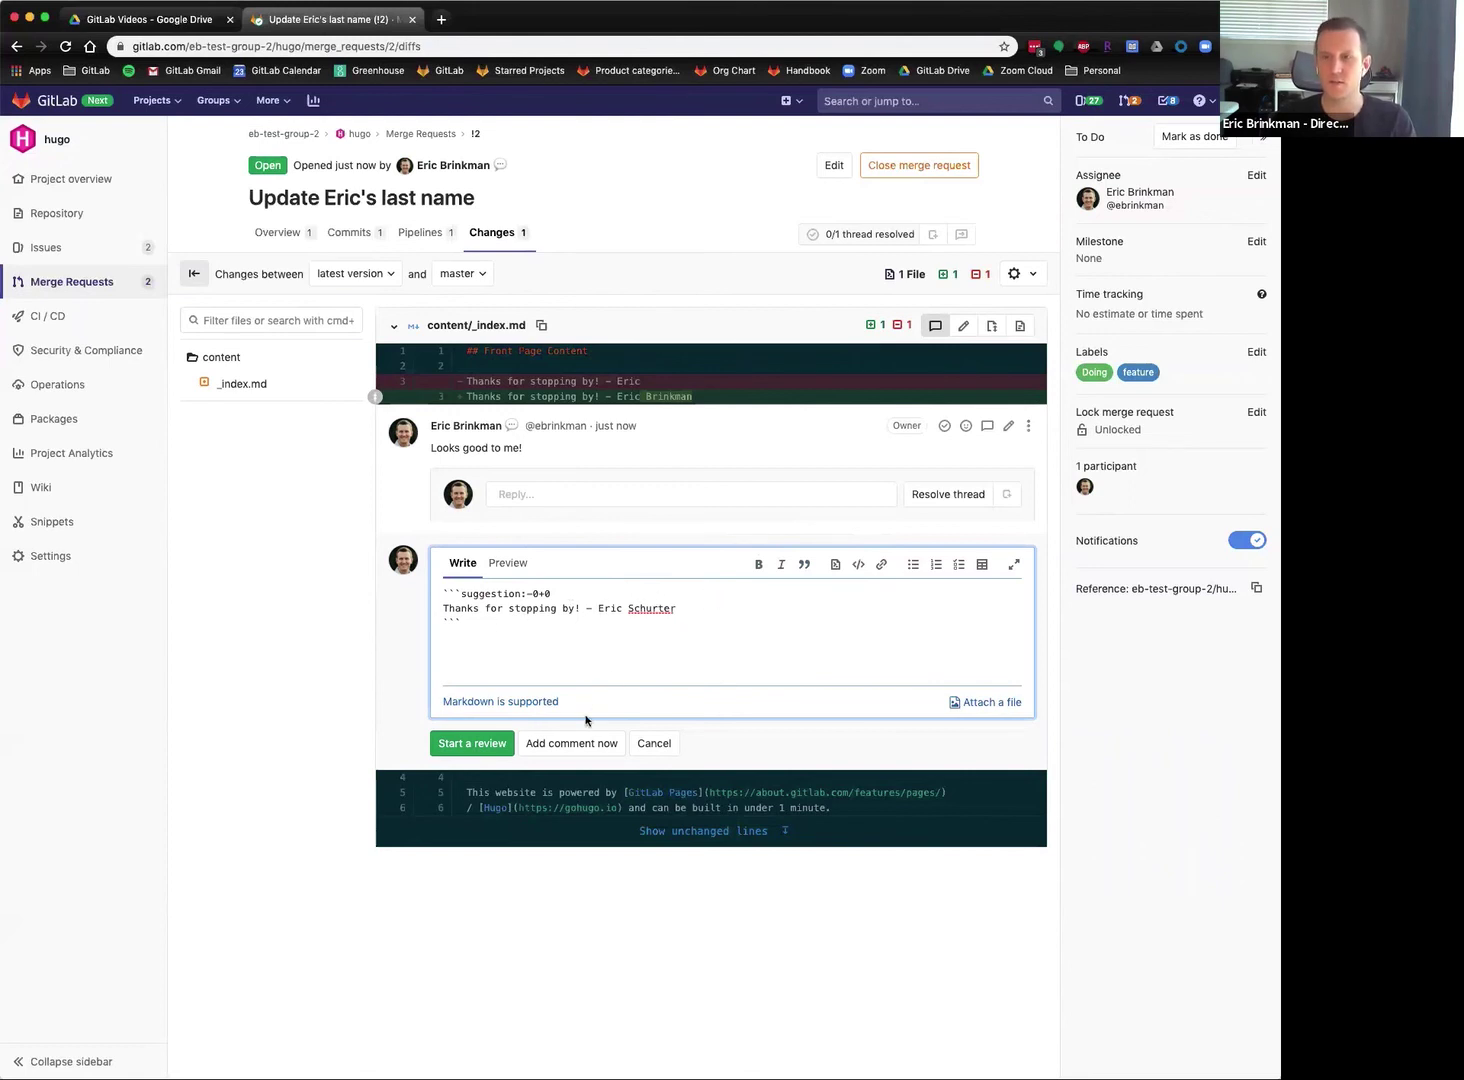
left_click(572, 743)
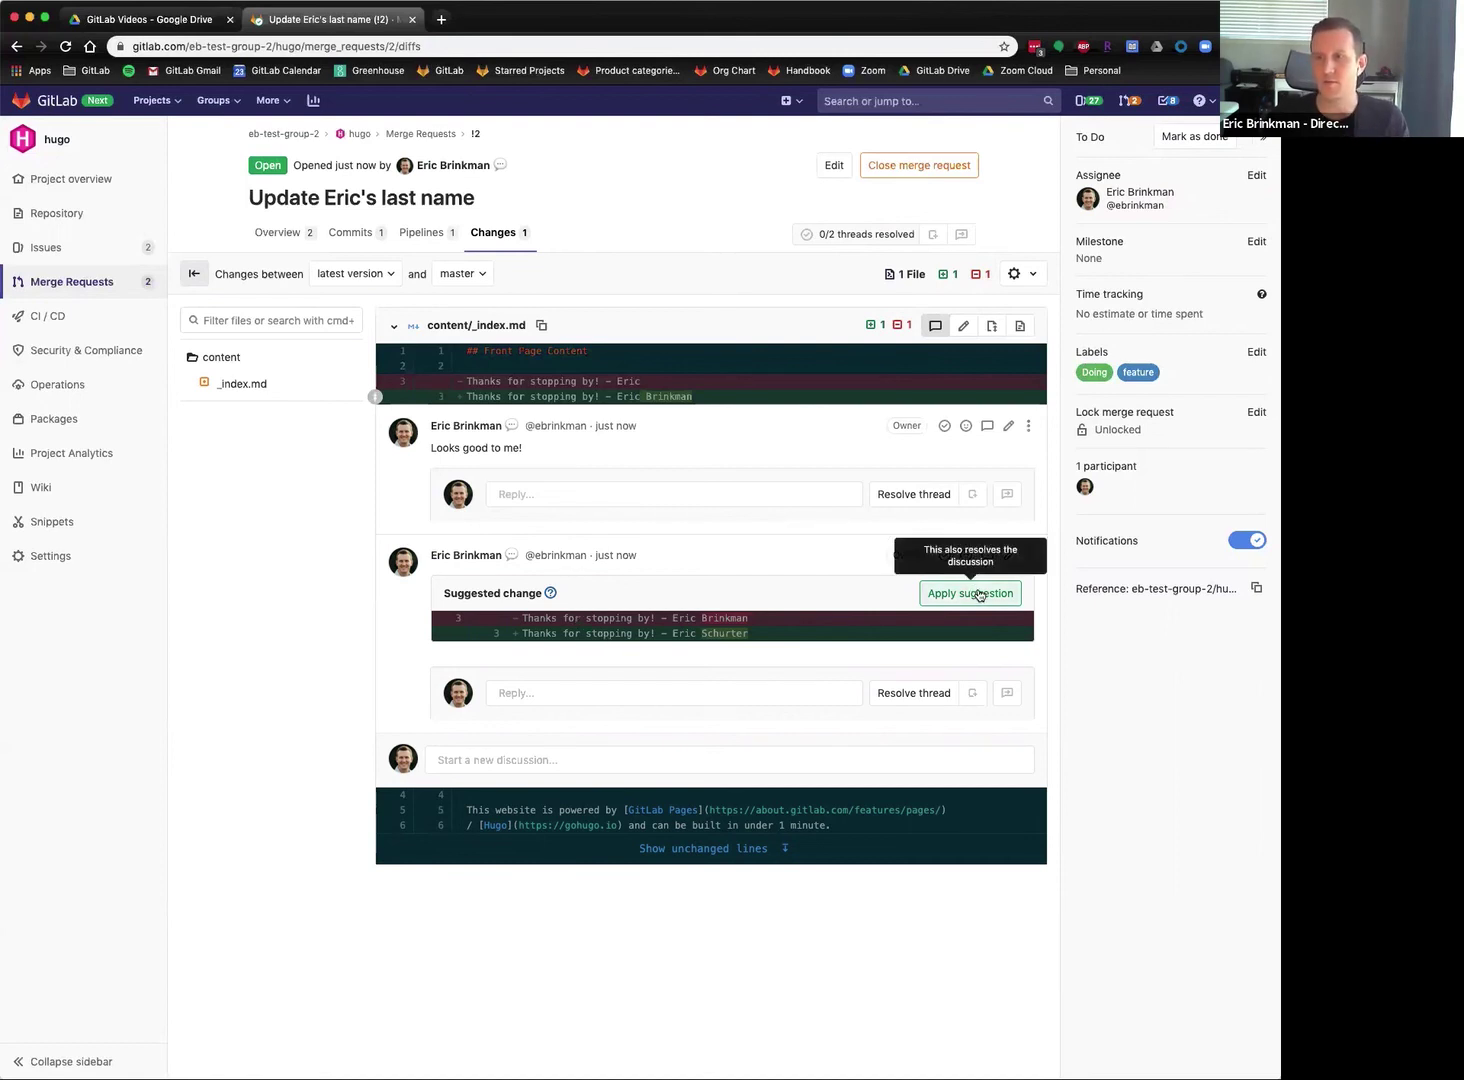
left_click(968, 596)
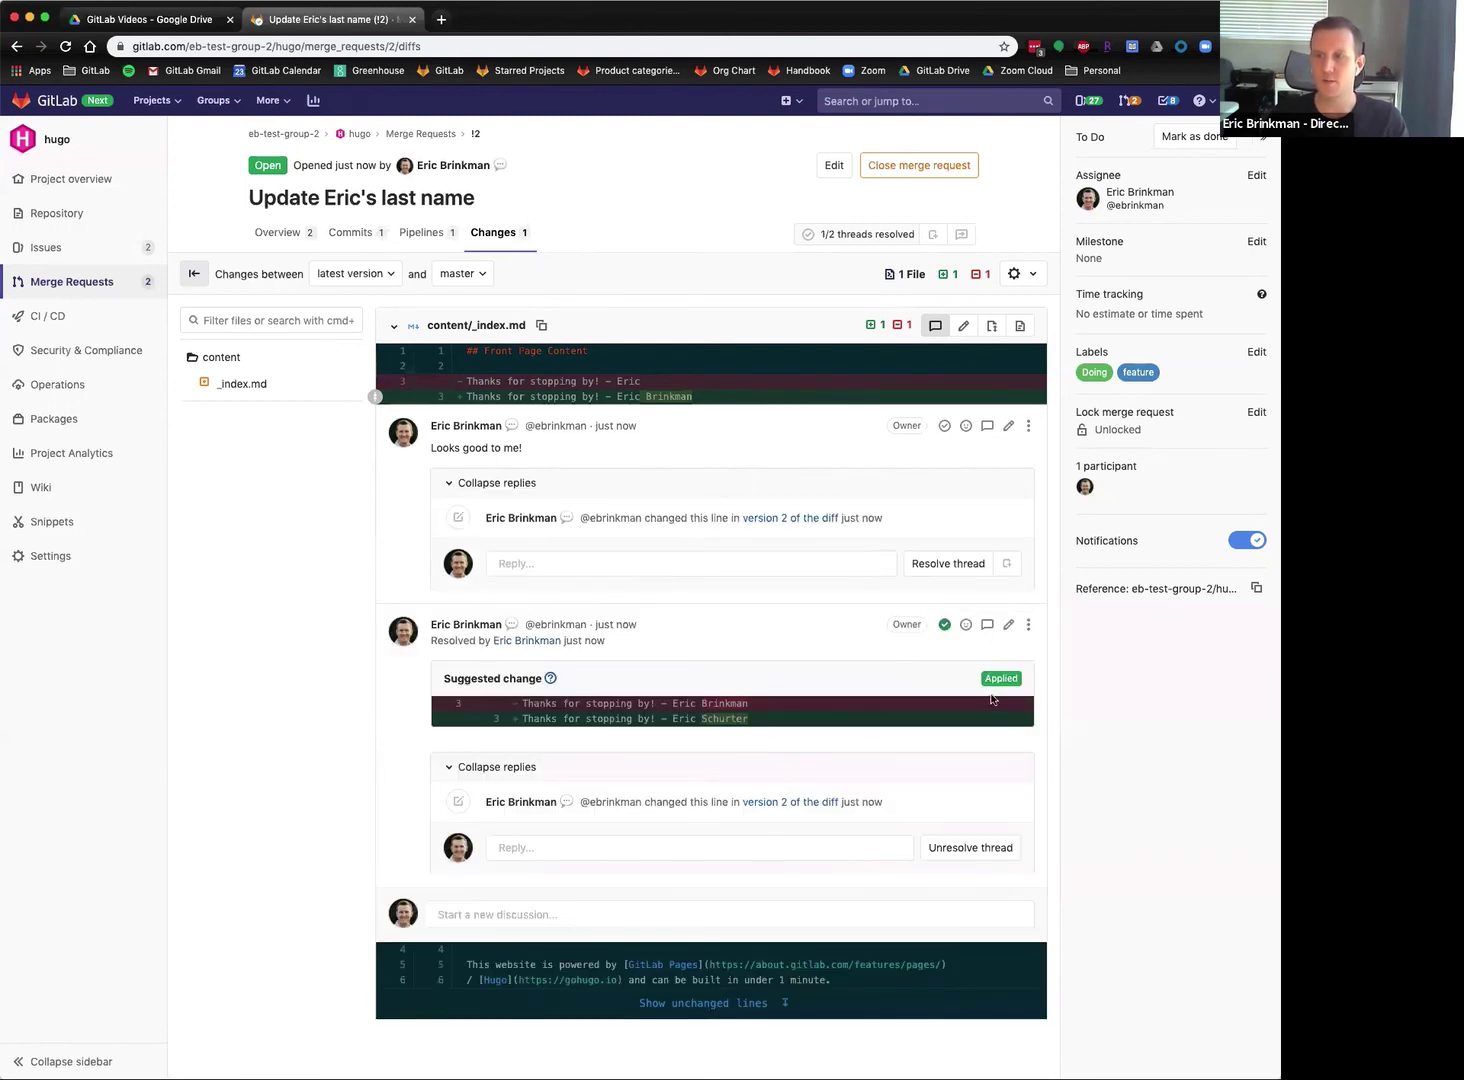
Collapse both resolved diff threads on the merge request overview.
scroll(1014, 656, "down", 1)
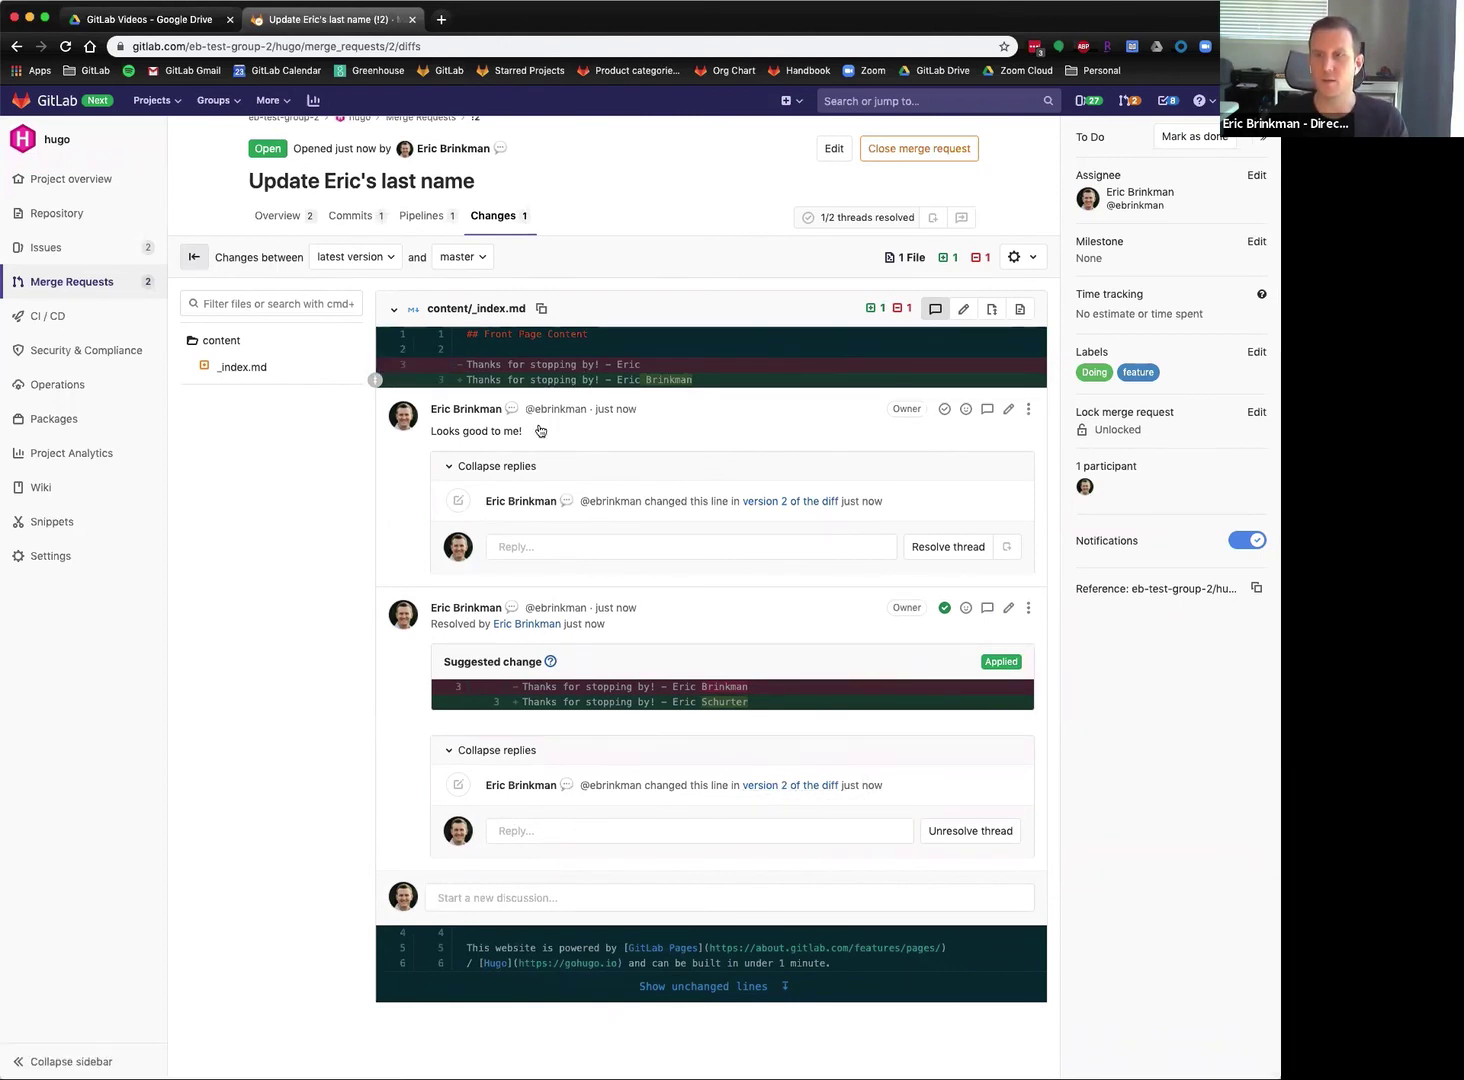
scroll(326, 716, "up", 1)
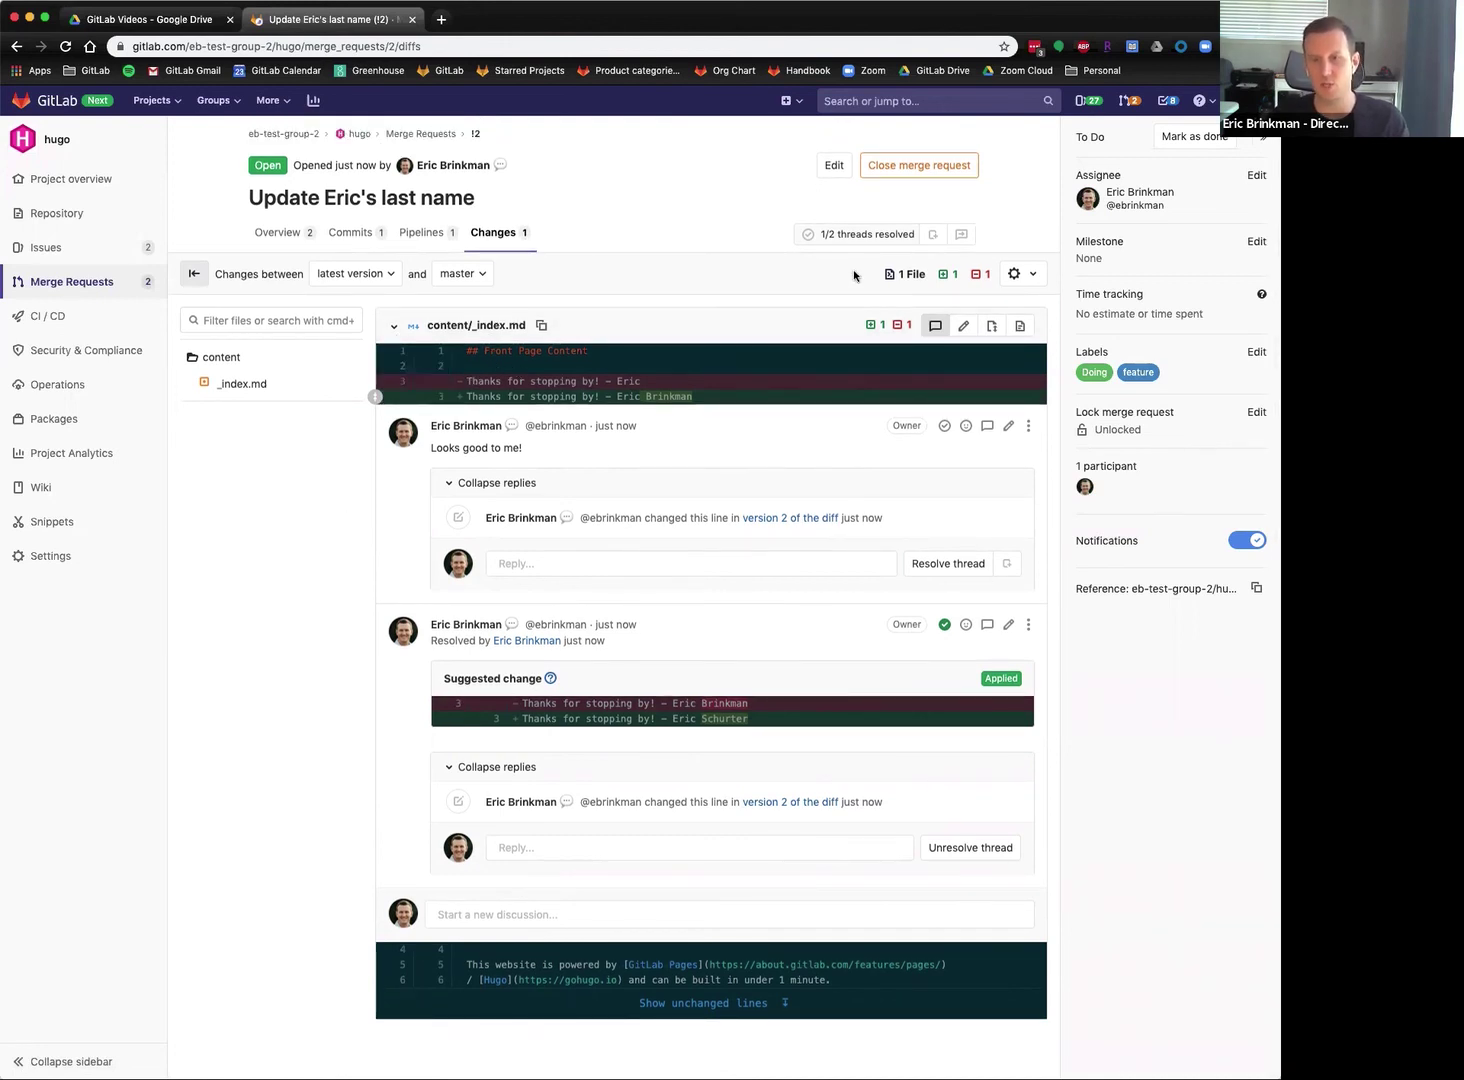
left_click(316, 237)
scroll(215, 296, "down", 10)
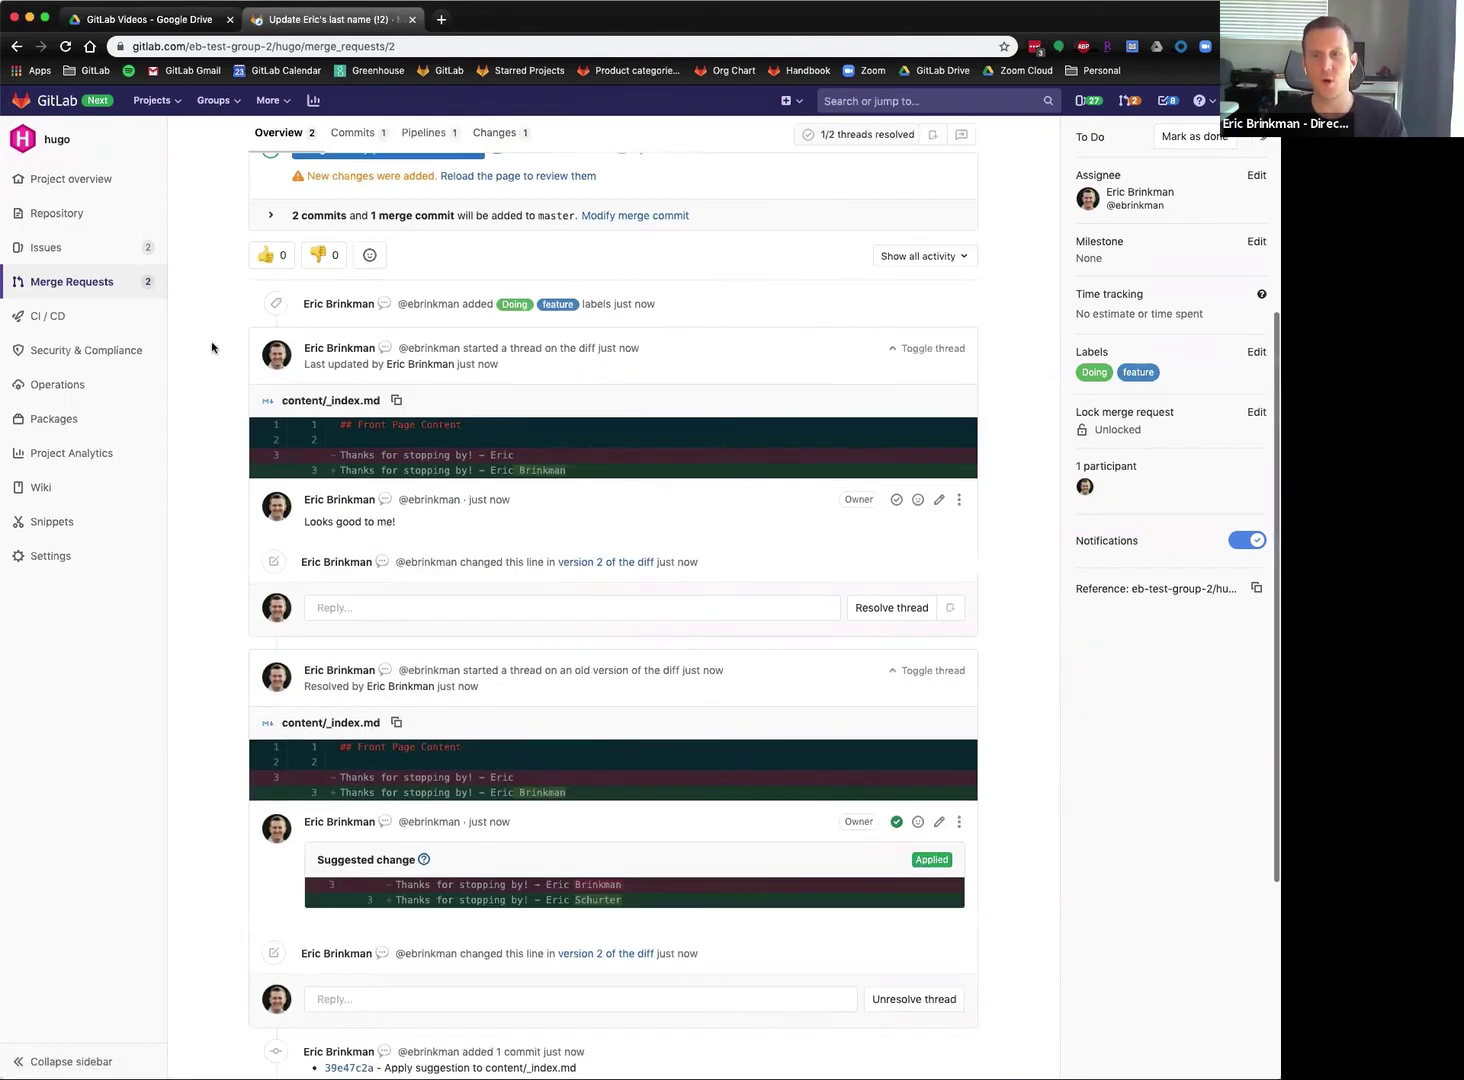
scroll(248, 333, "up", 7)
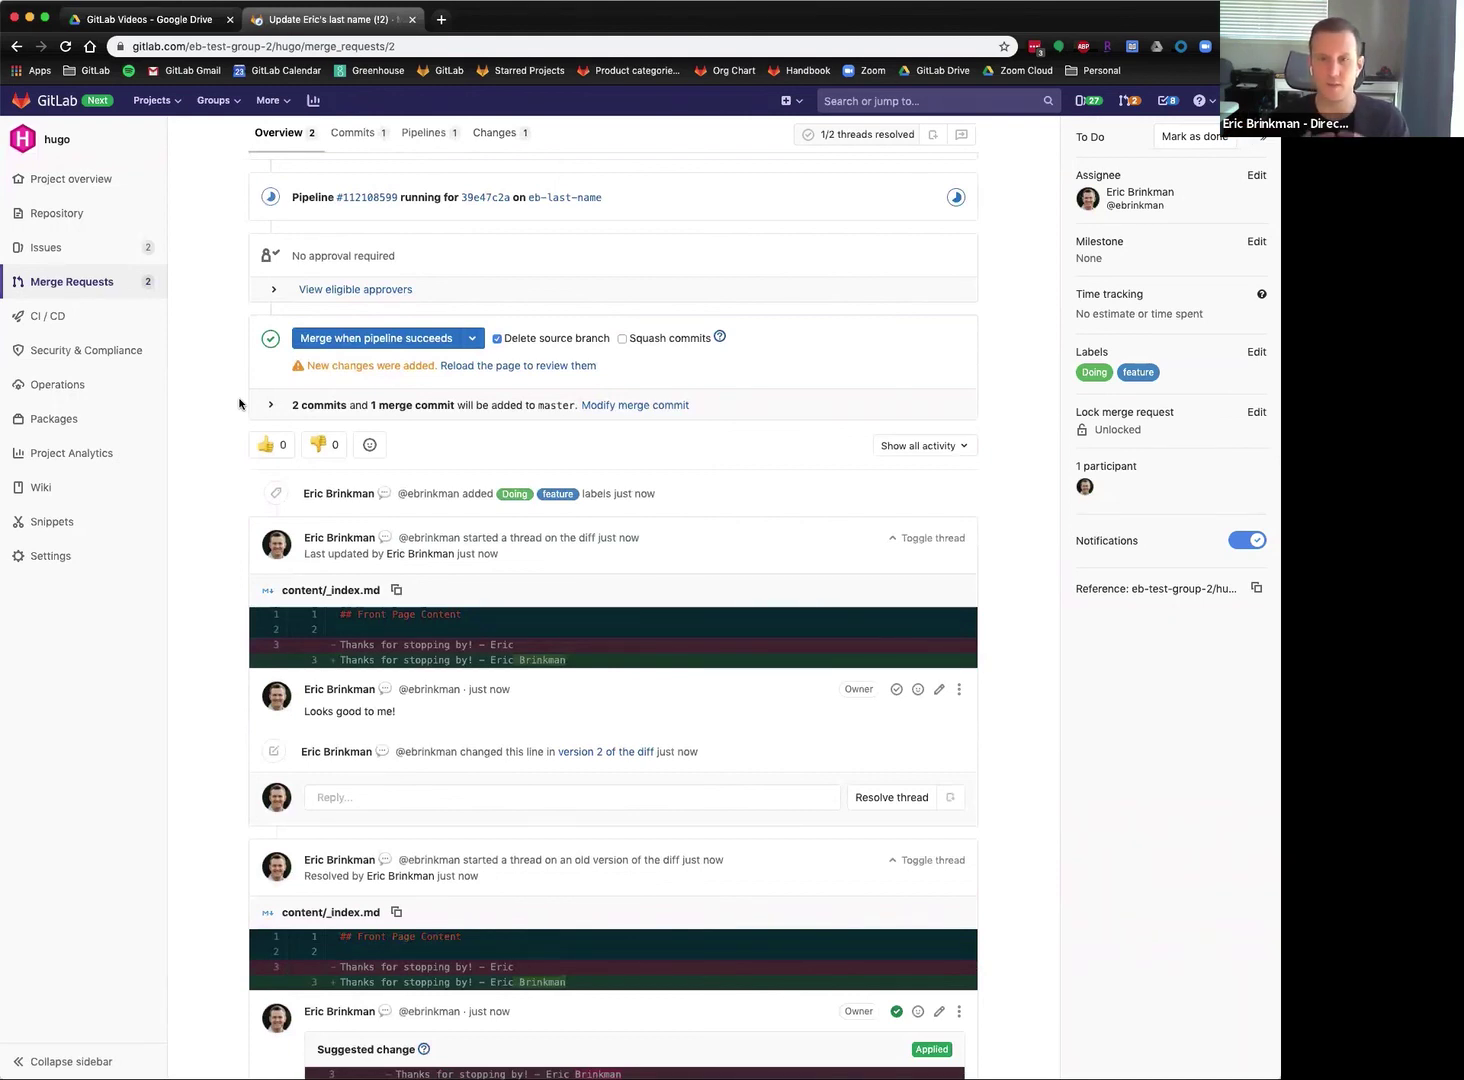
scroll(183, 645, "down", 5)
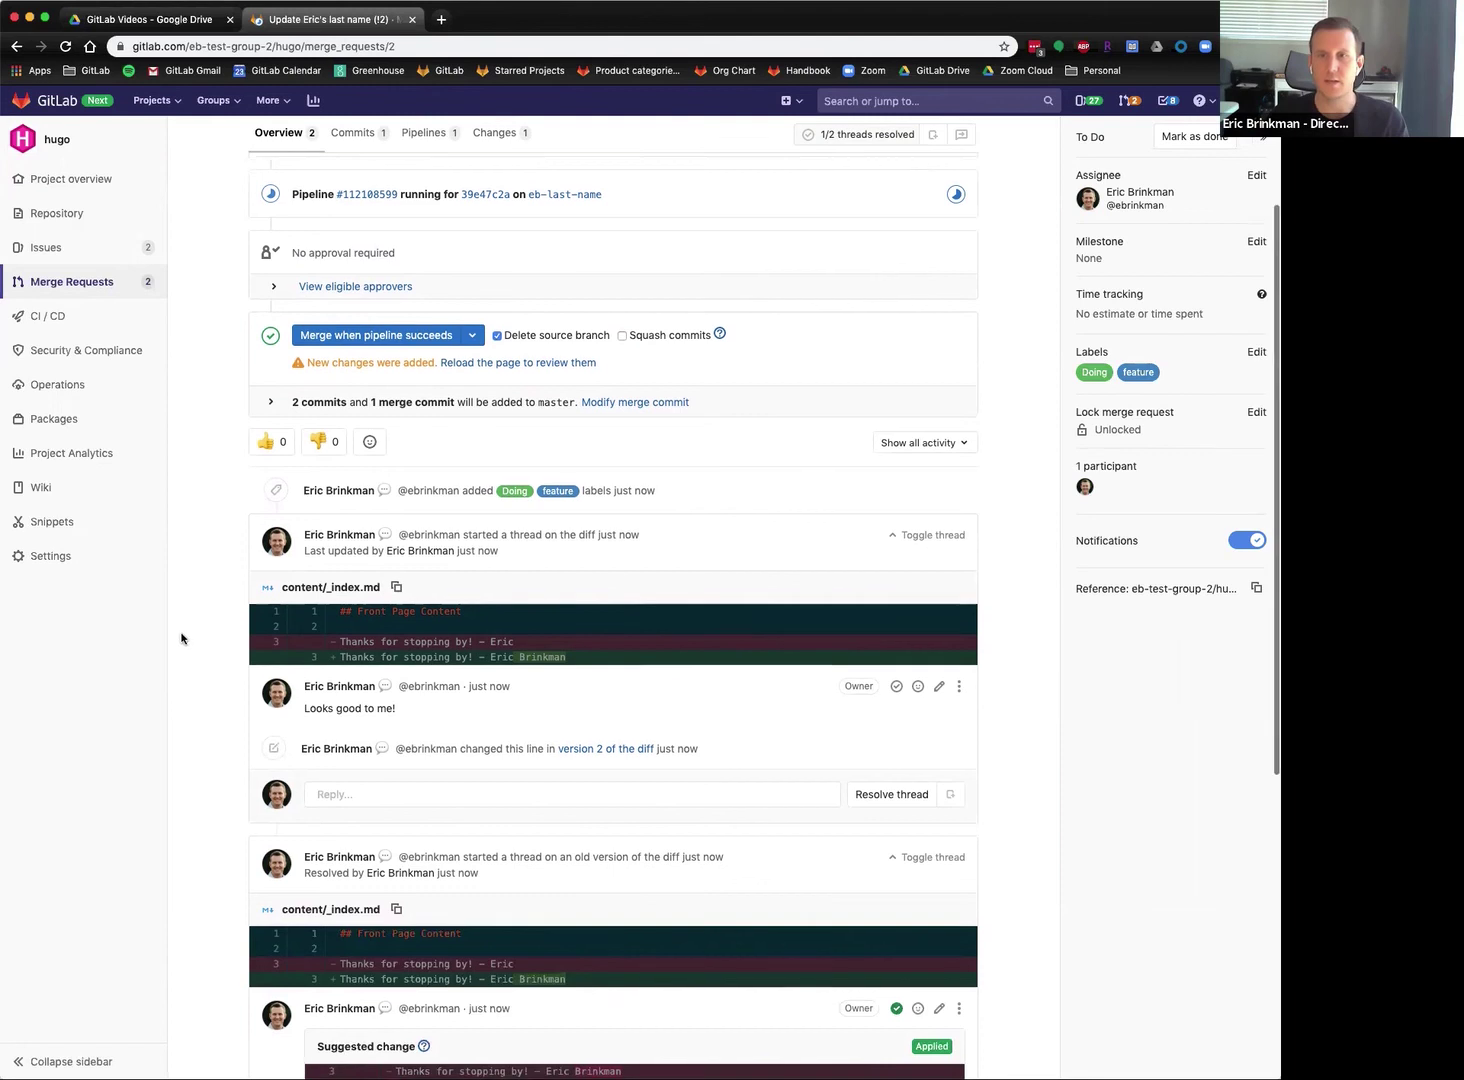
scroll(475, 721, "down", 3)
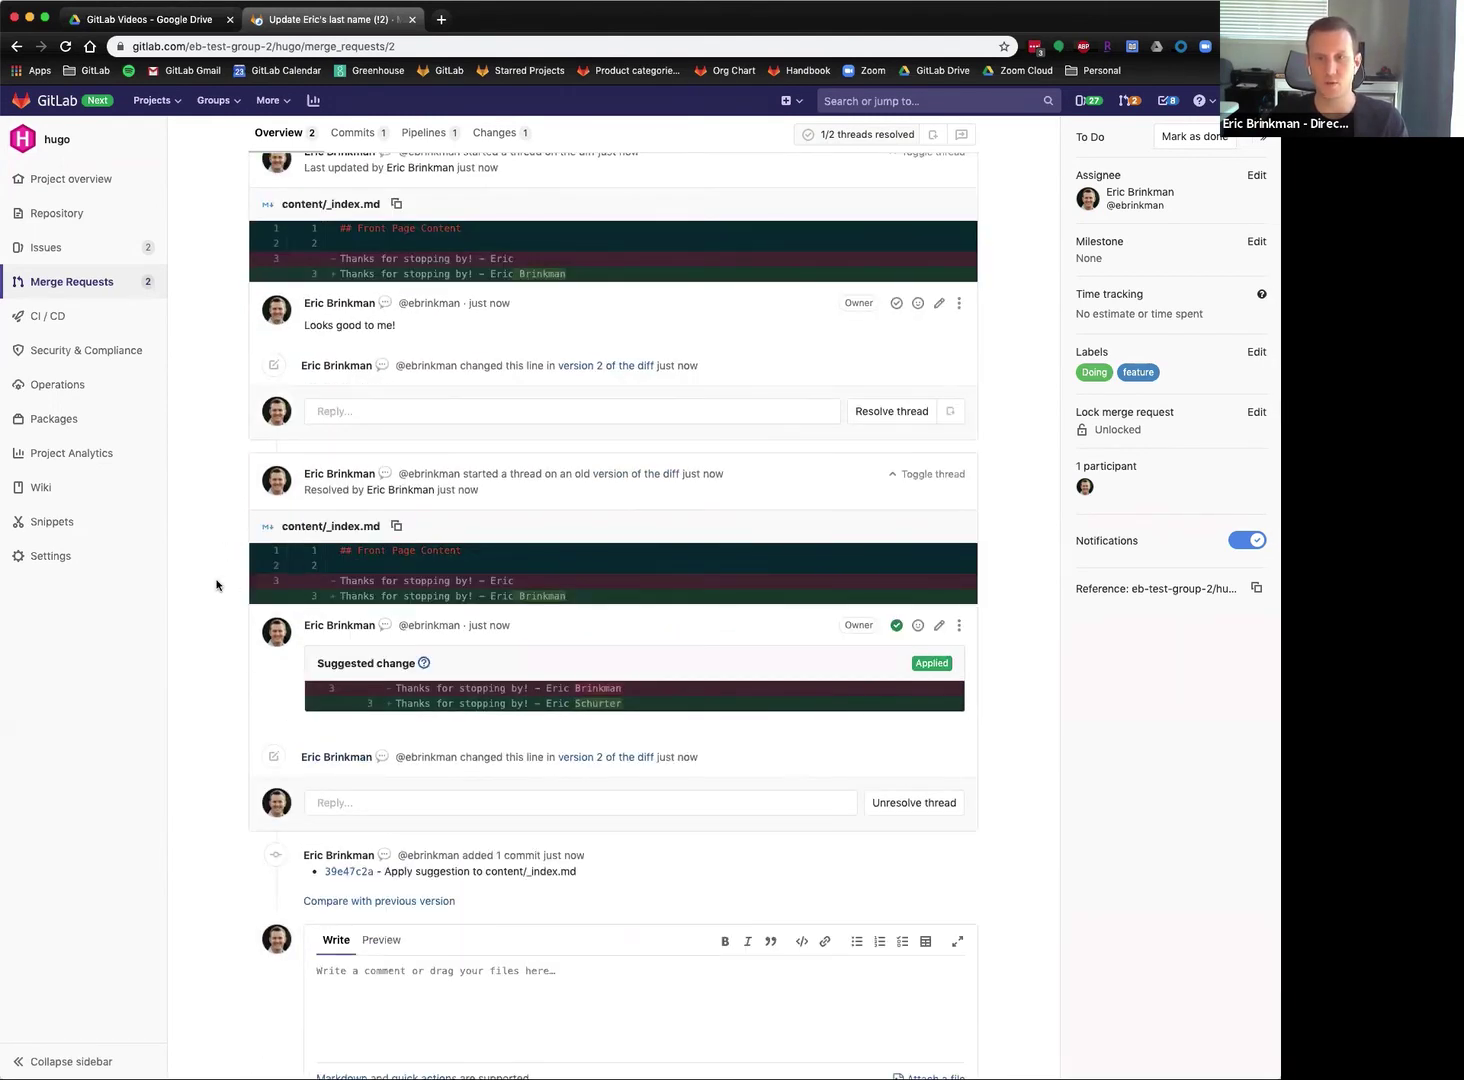
left_click(932, 474)
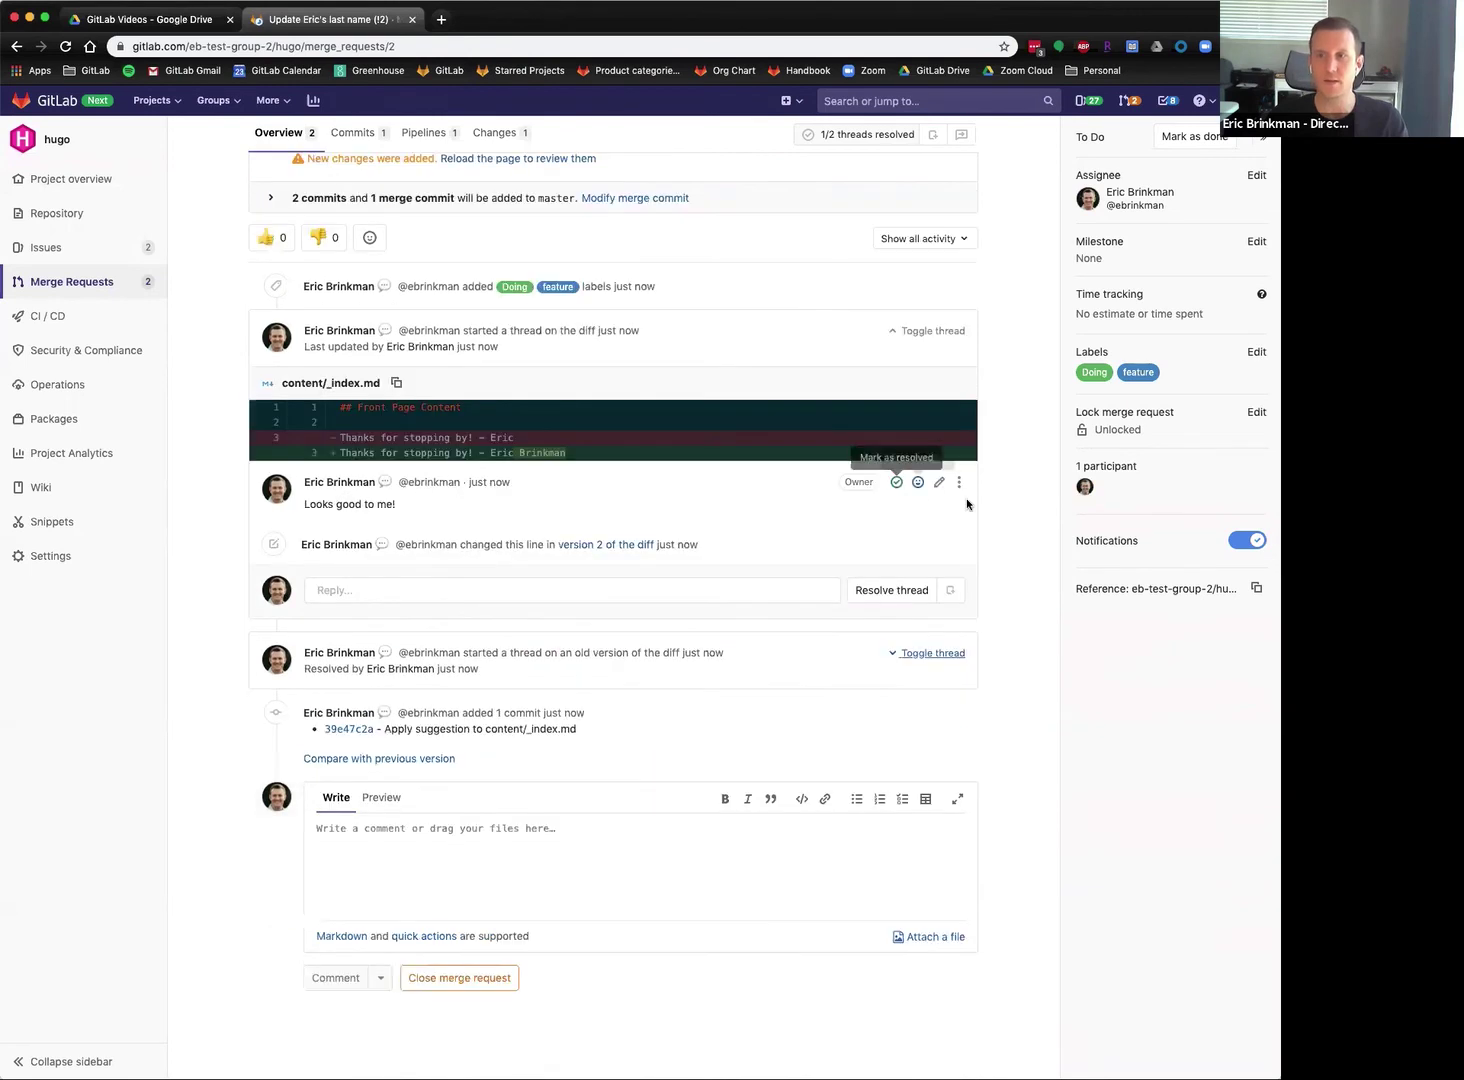
left_click(921, 361)
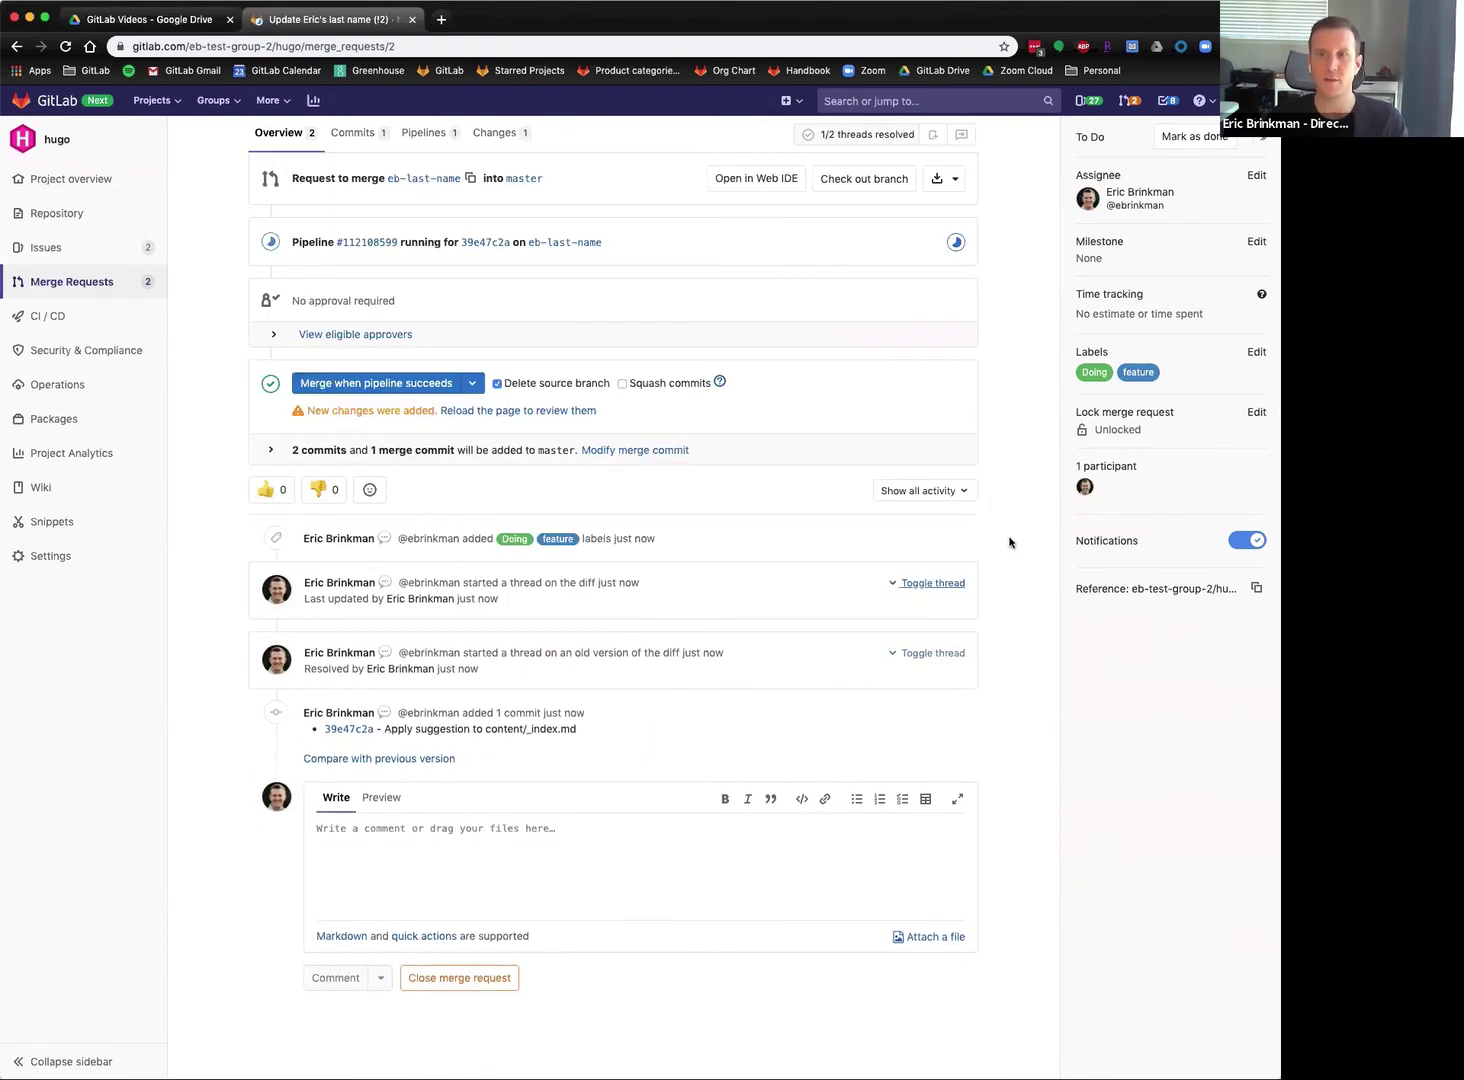
scroll(1010, 542, "up", 1)
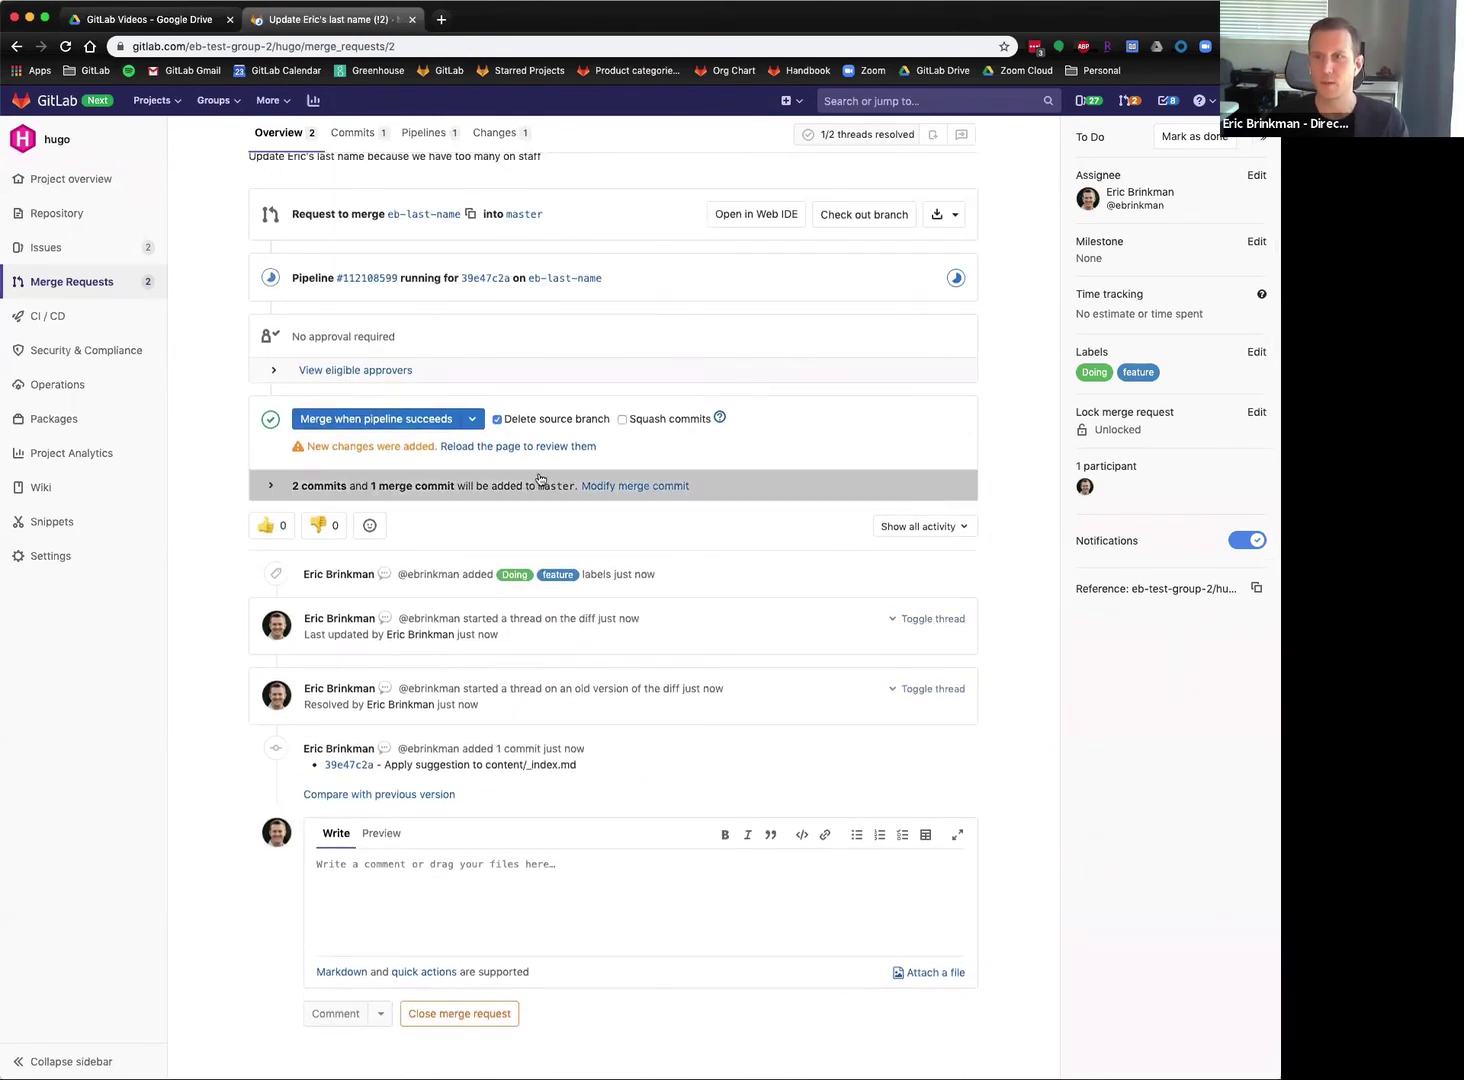
Reload to review the applied-suggestion commit, then return to the Overview.
left_click(526, 447)
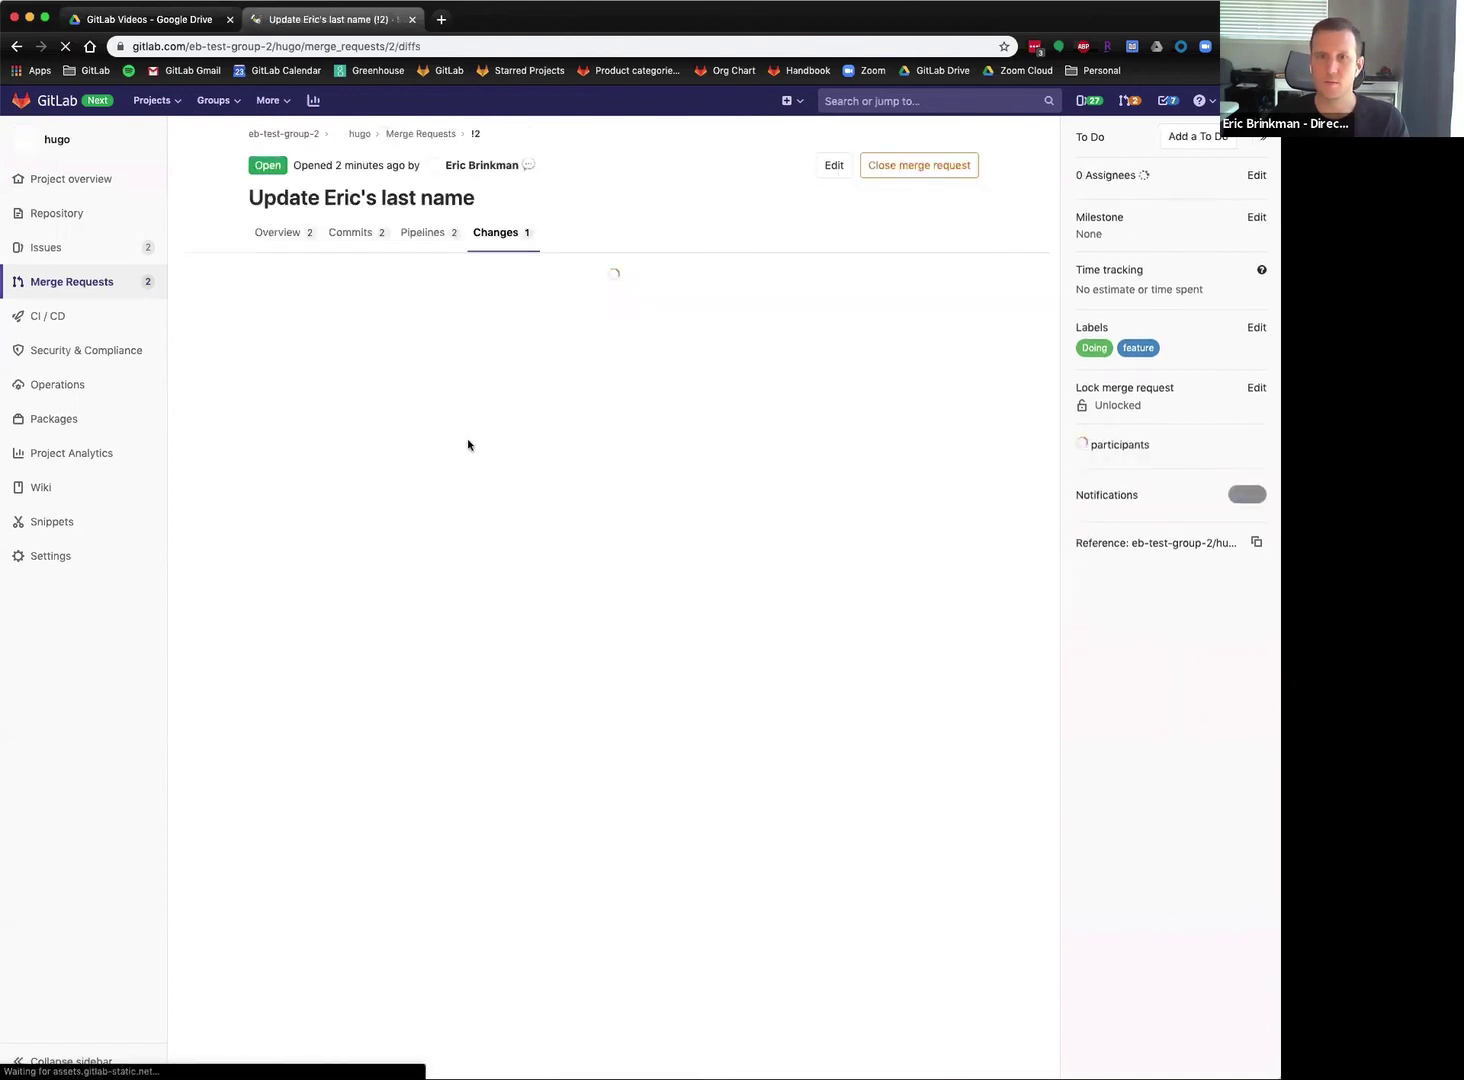
left_click(288, 235)
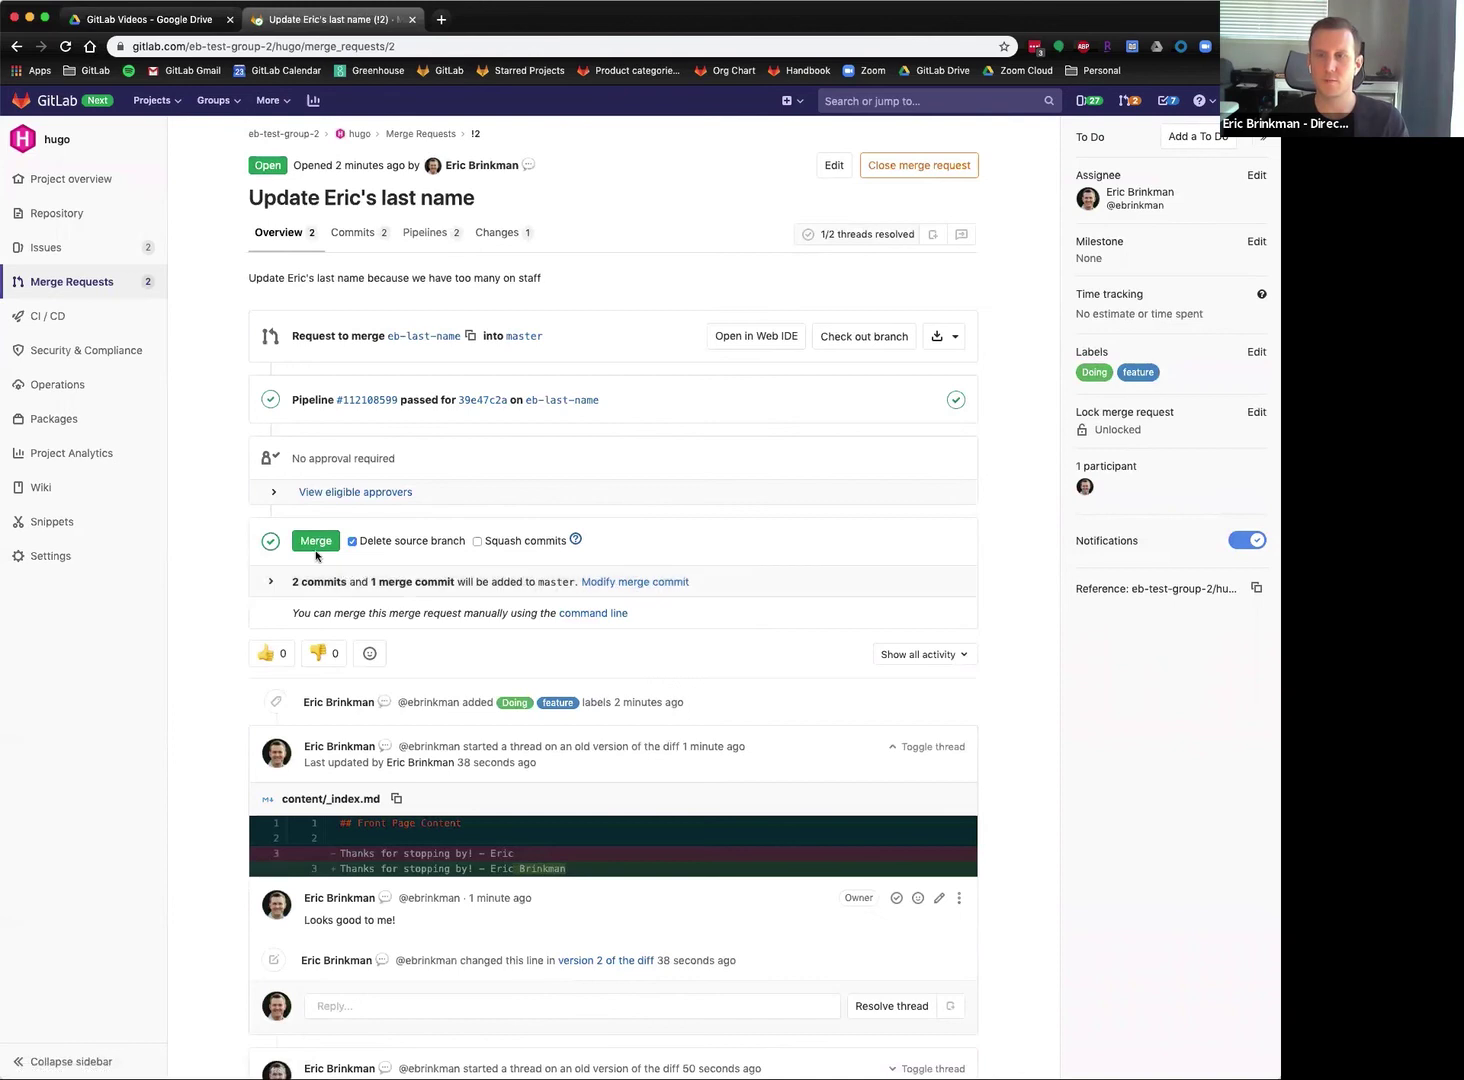
scroll(232, 555, "down", 2)
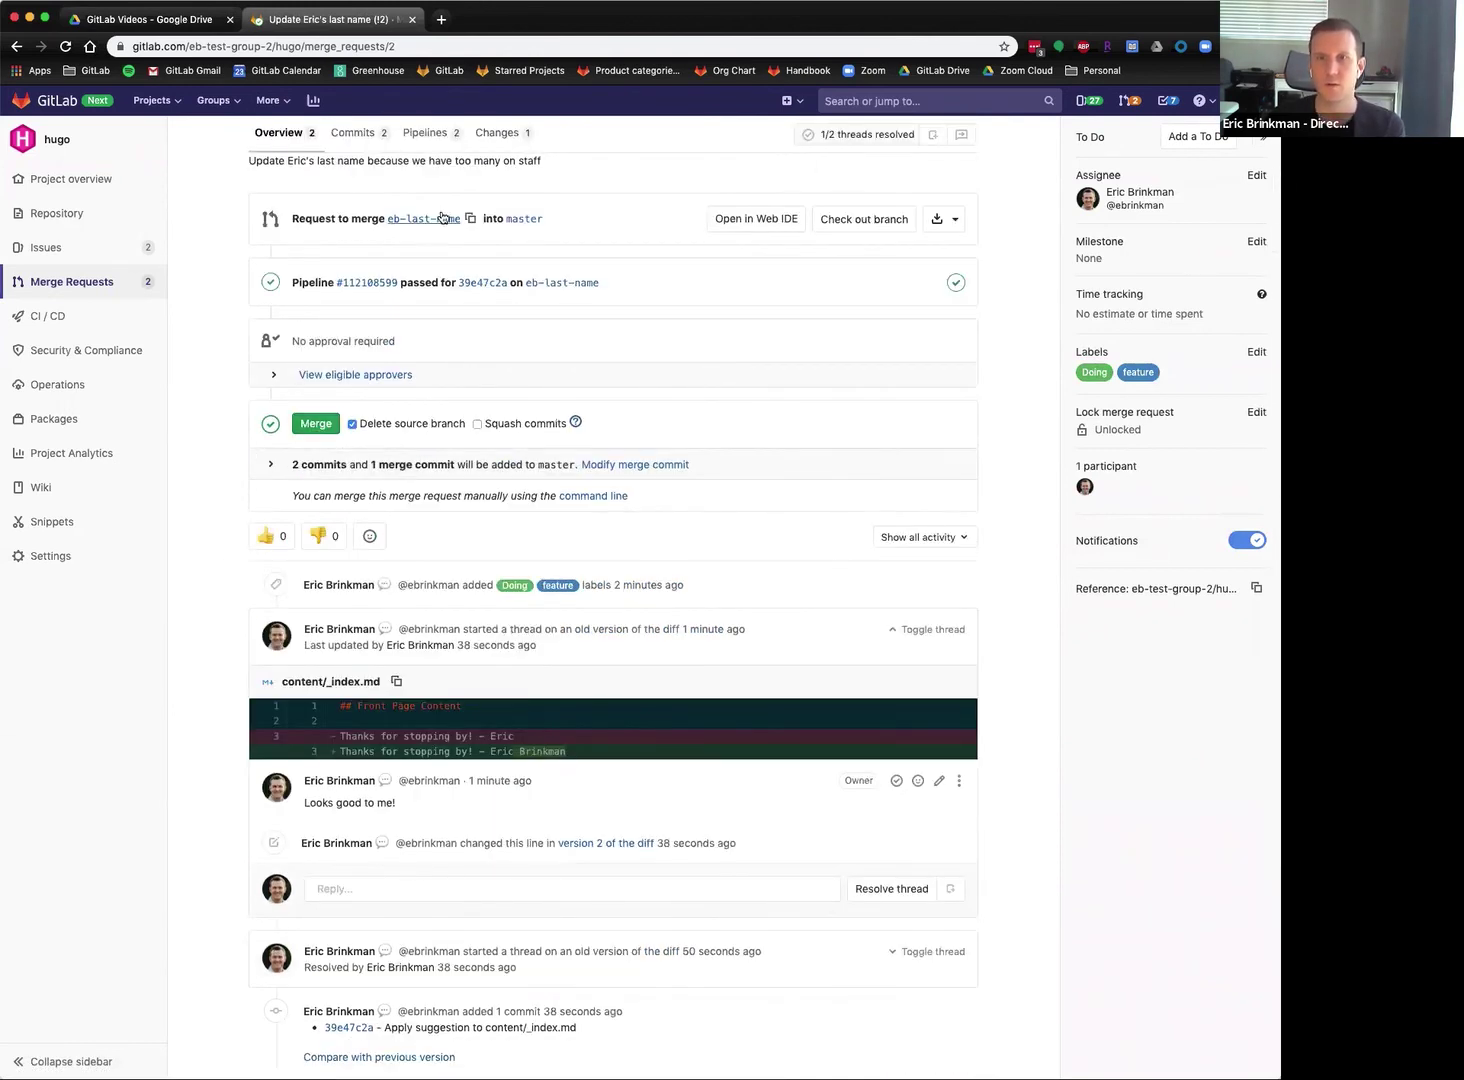
Merge !2 into master with 'Delete source branch' checked.
left_click(318, 428)
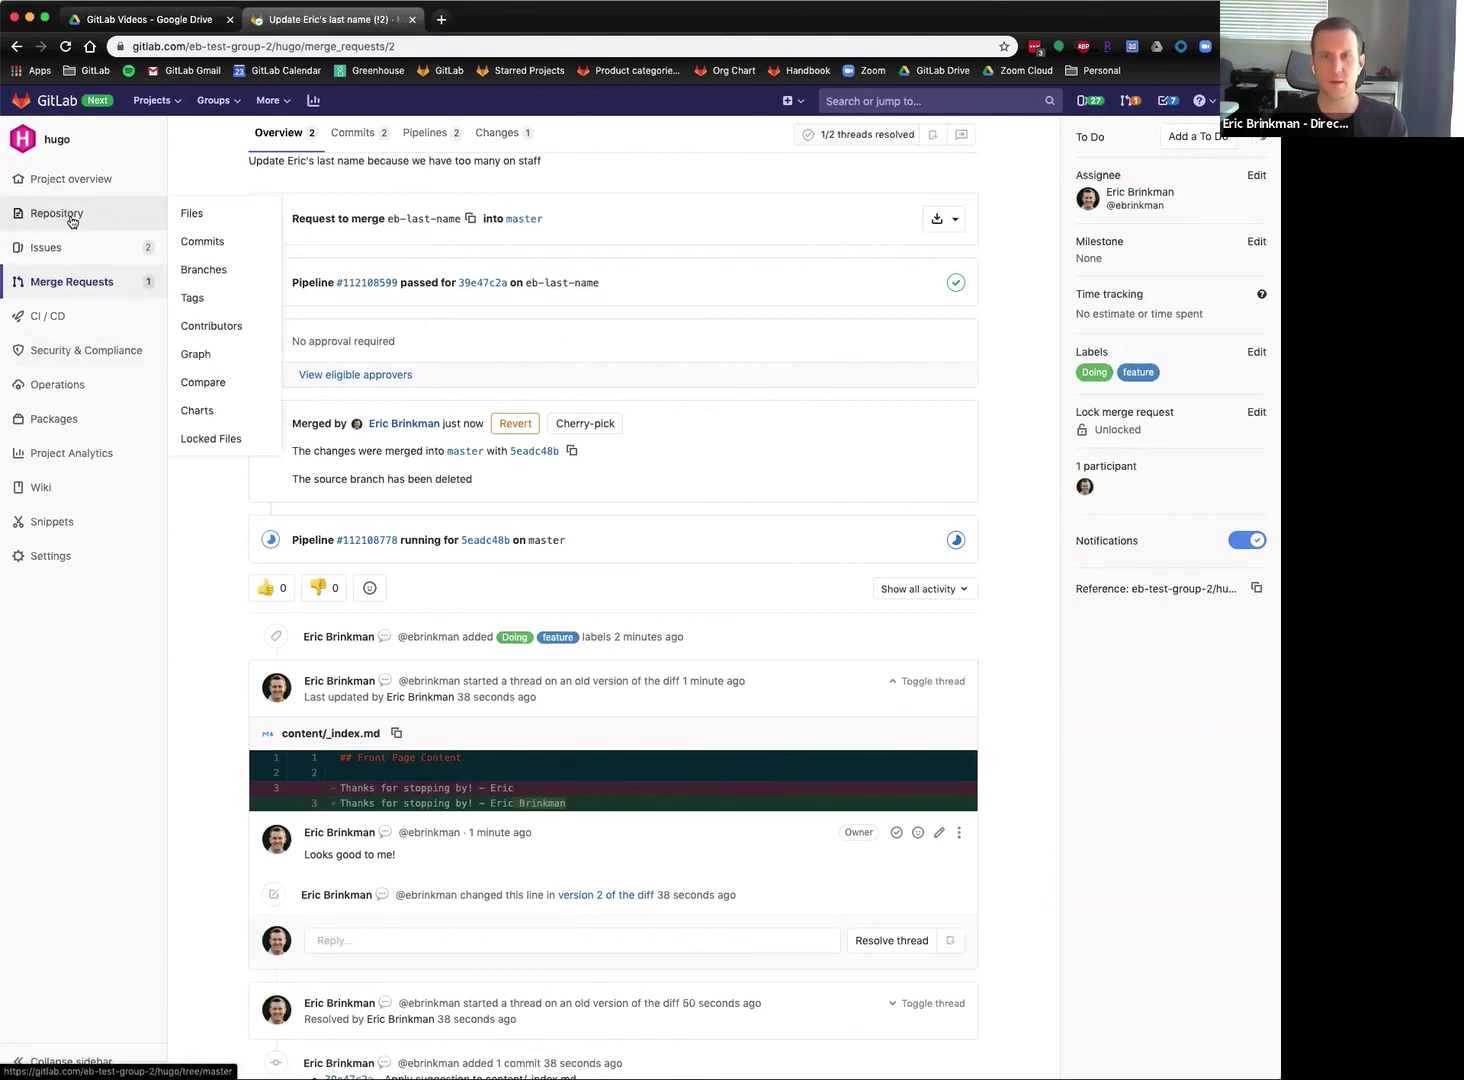
Check the new surname in master's content/_index.md, then go to Settings > General.
left_click(75, 223)
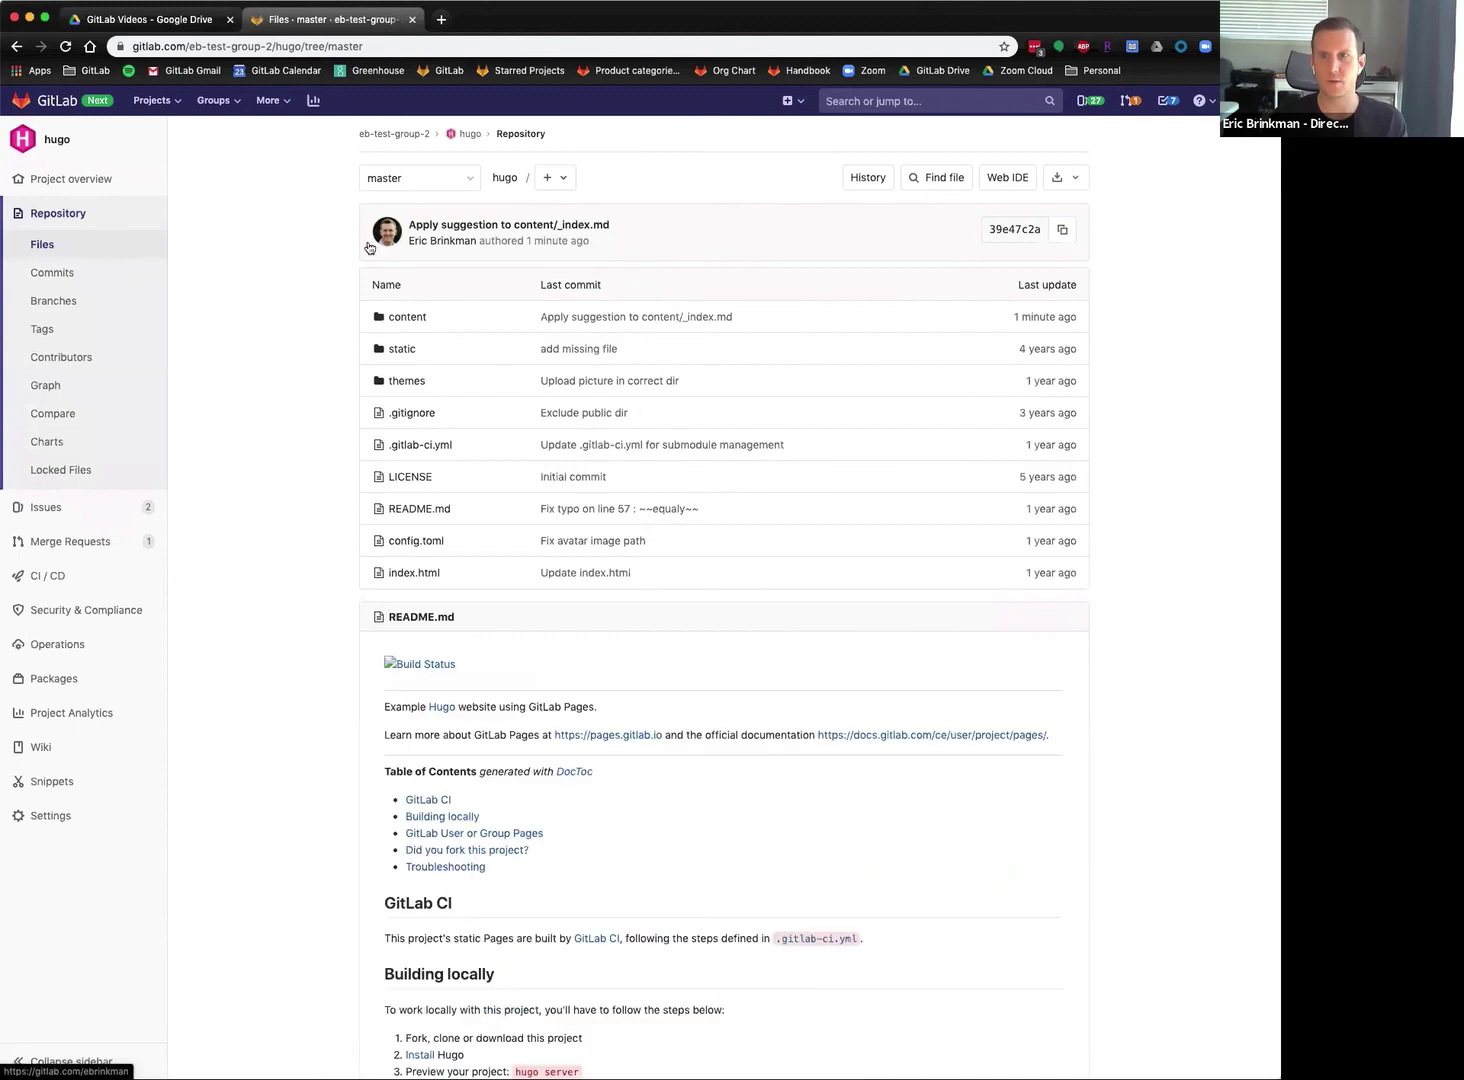
left_click(407, 317)
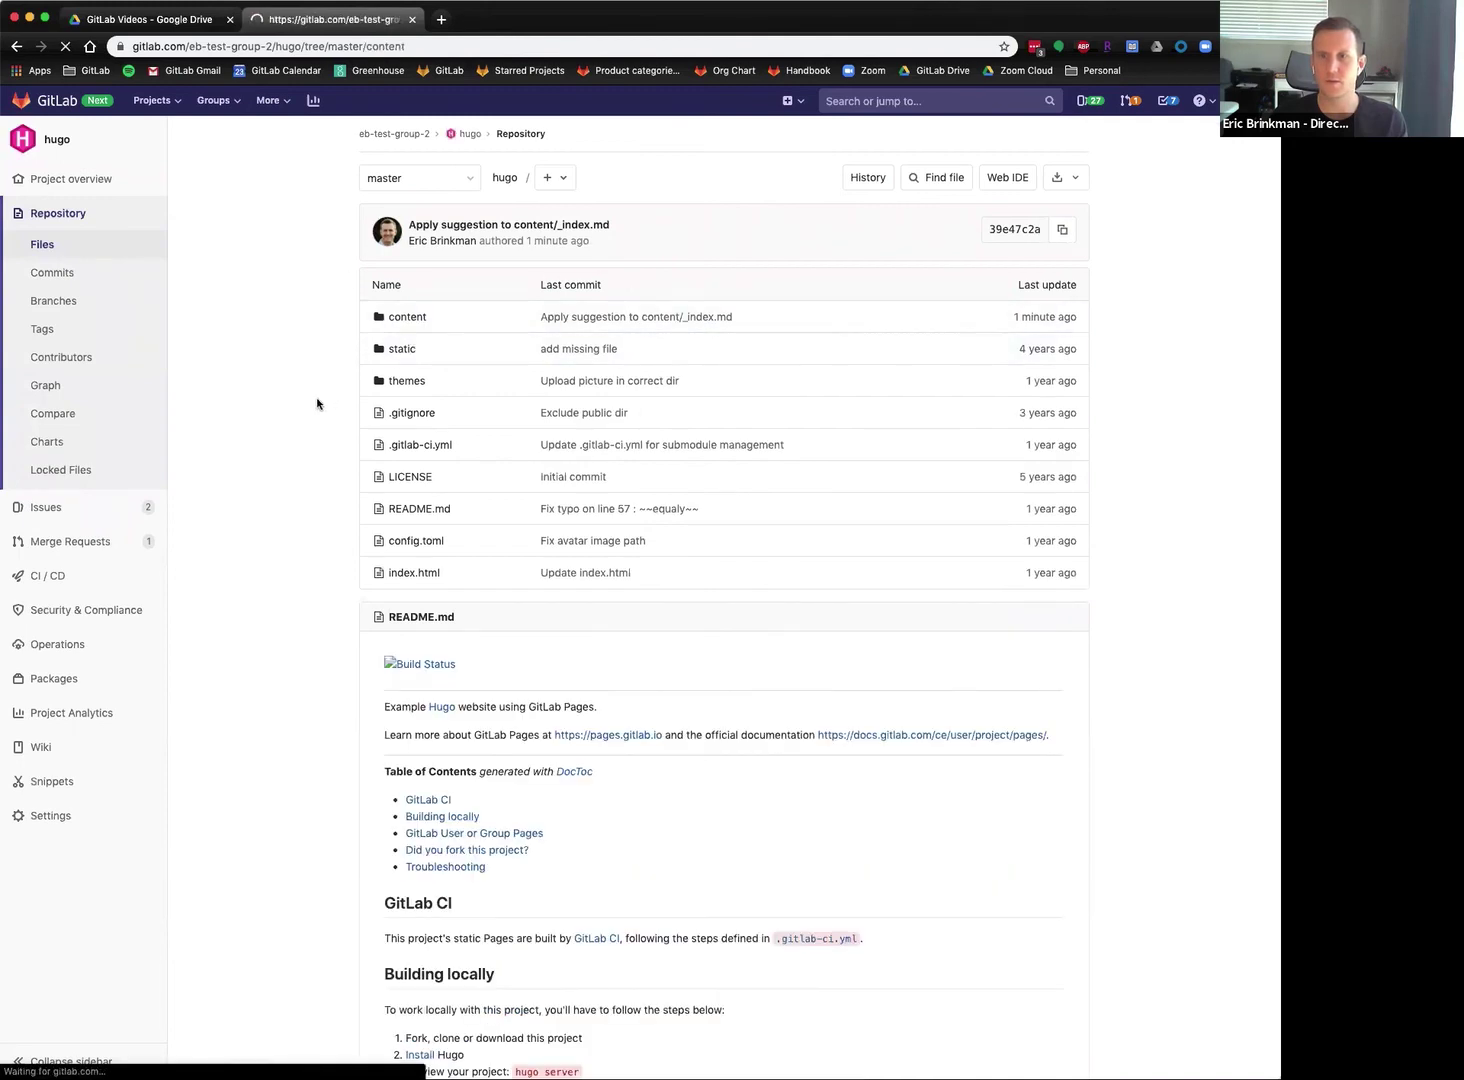
left_click(410, 412)
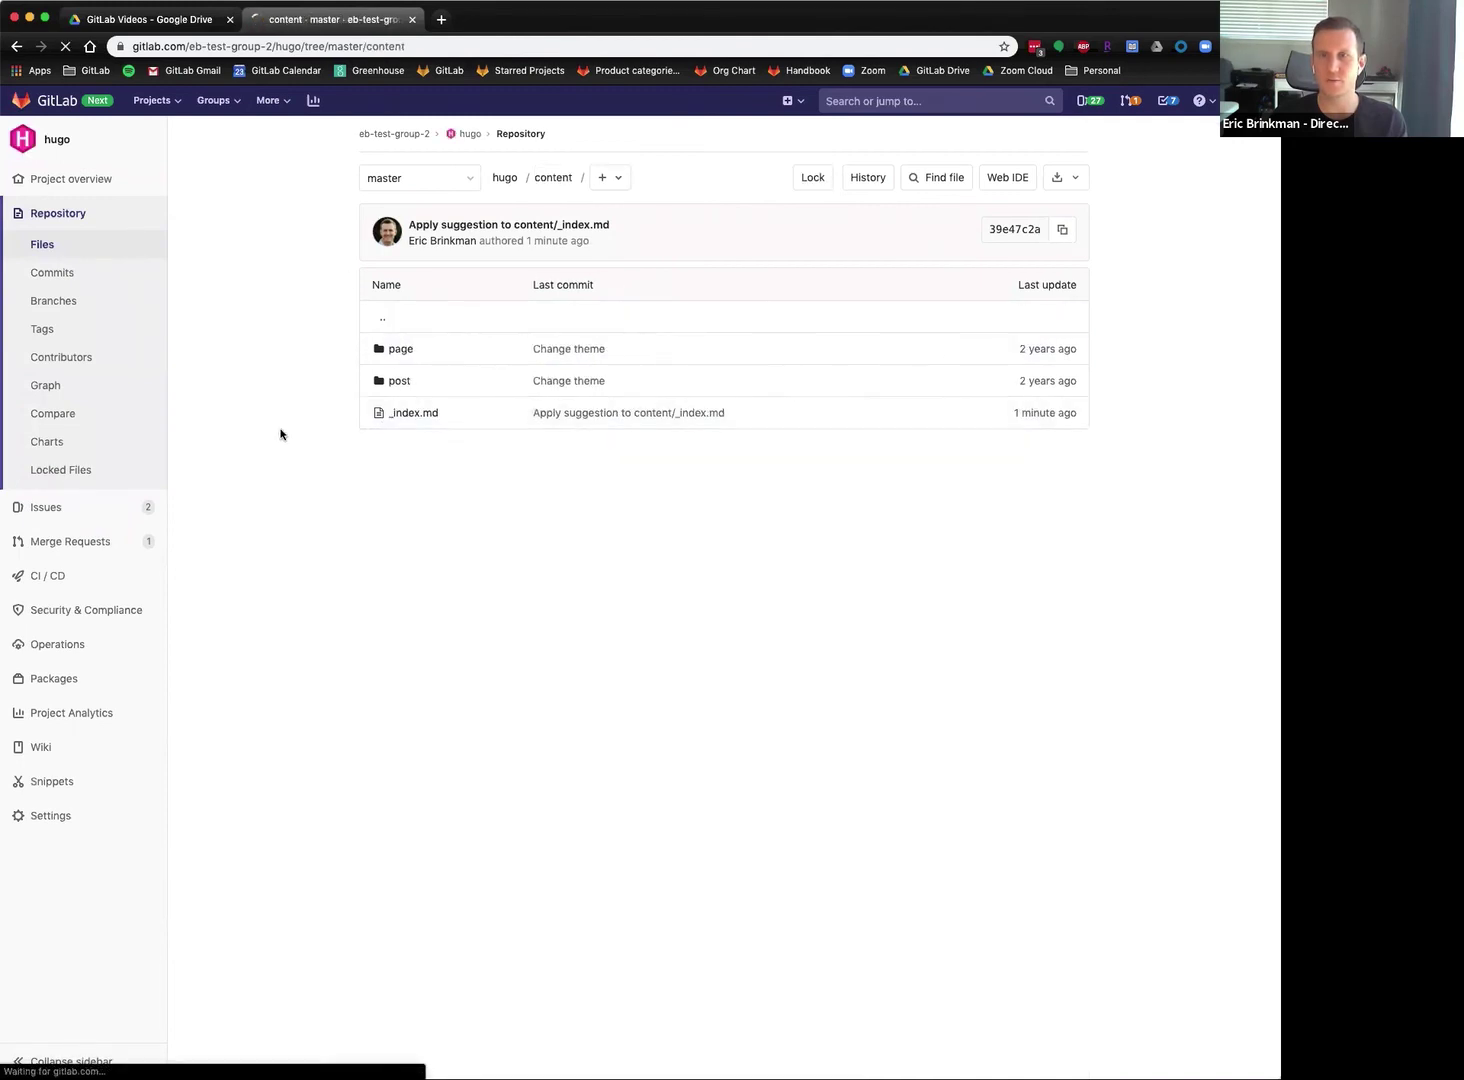
mouse_move(411, 379)
left_mouse_down()
mouse_move(466, 380)
mouse_move(424, 377)
left_mouse_up()
left_click(465, 382)
left_click(420, 376)
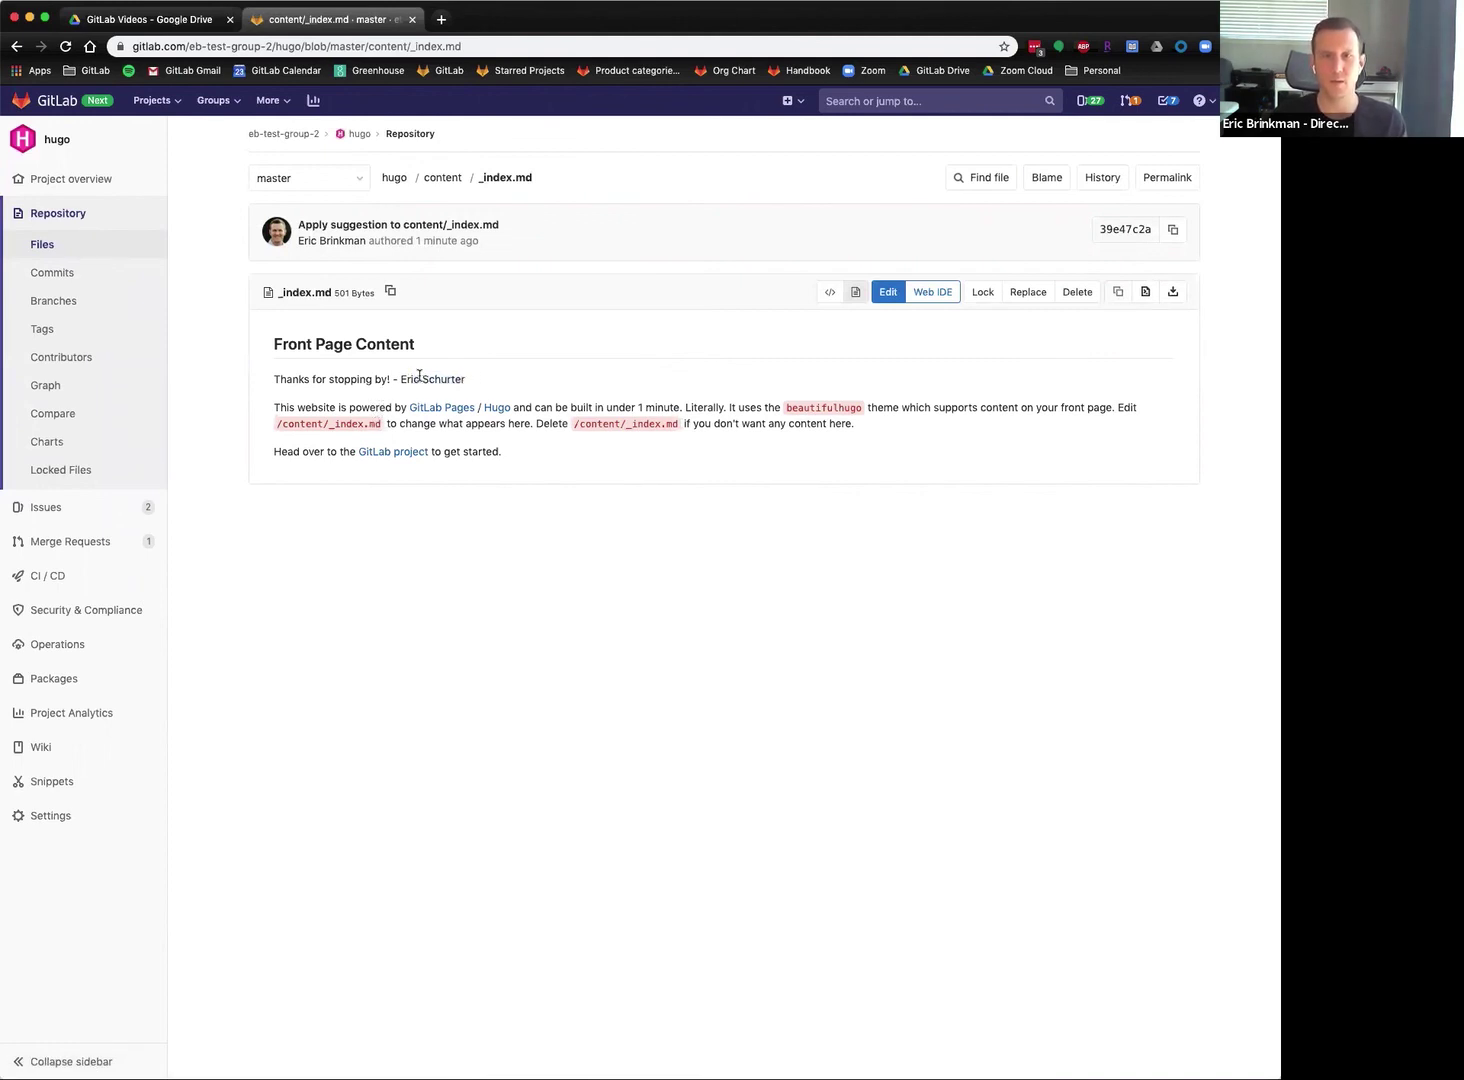
mouse_move(36, 818)
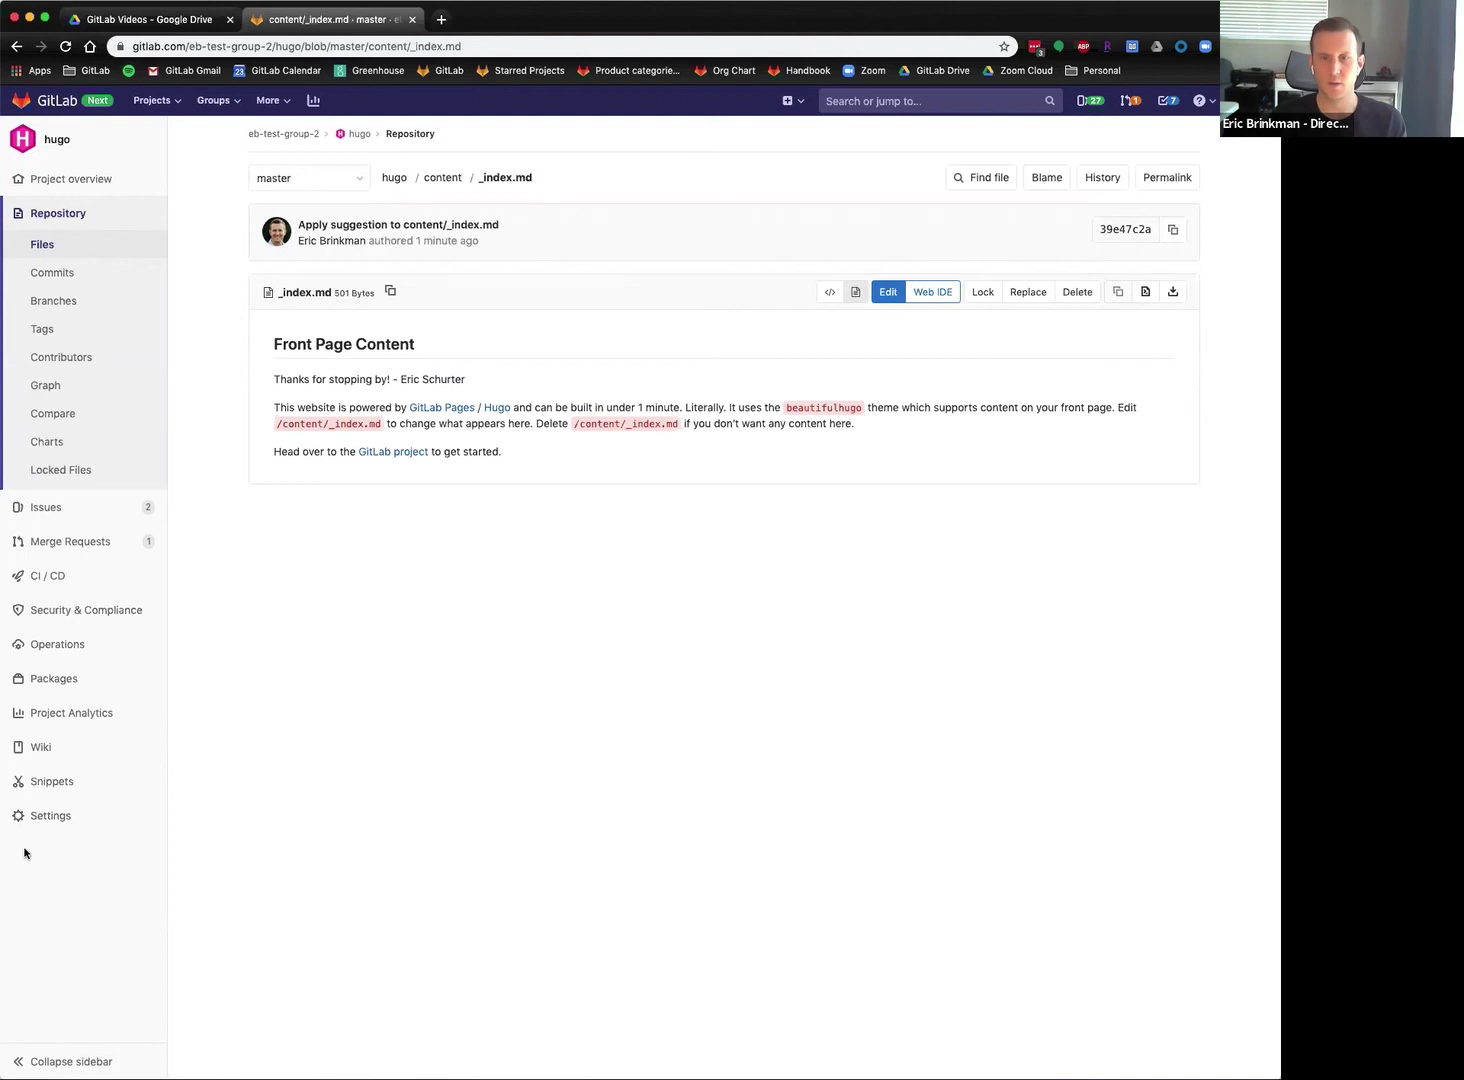
left_click(210, 848)
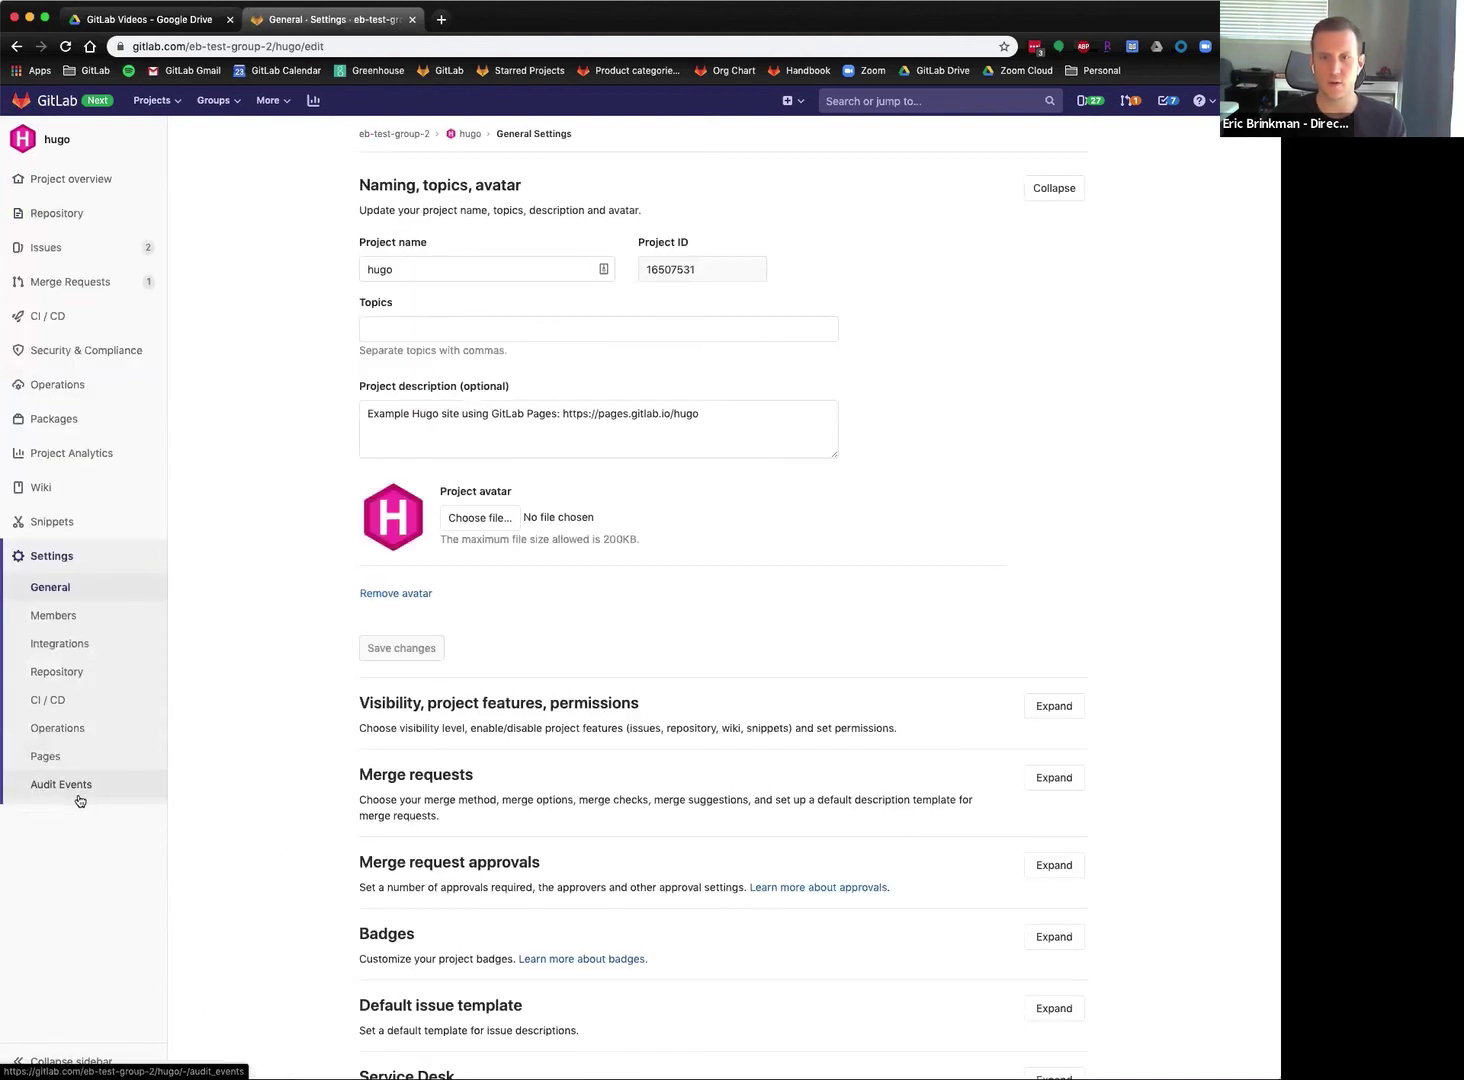
left_click(114, 756)
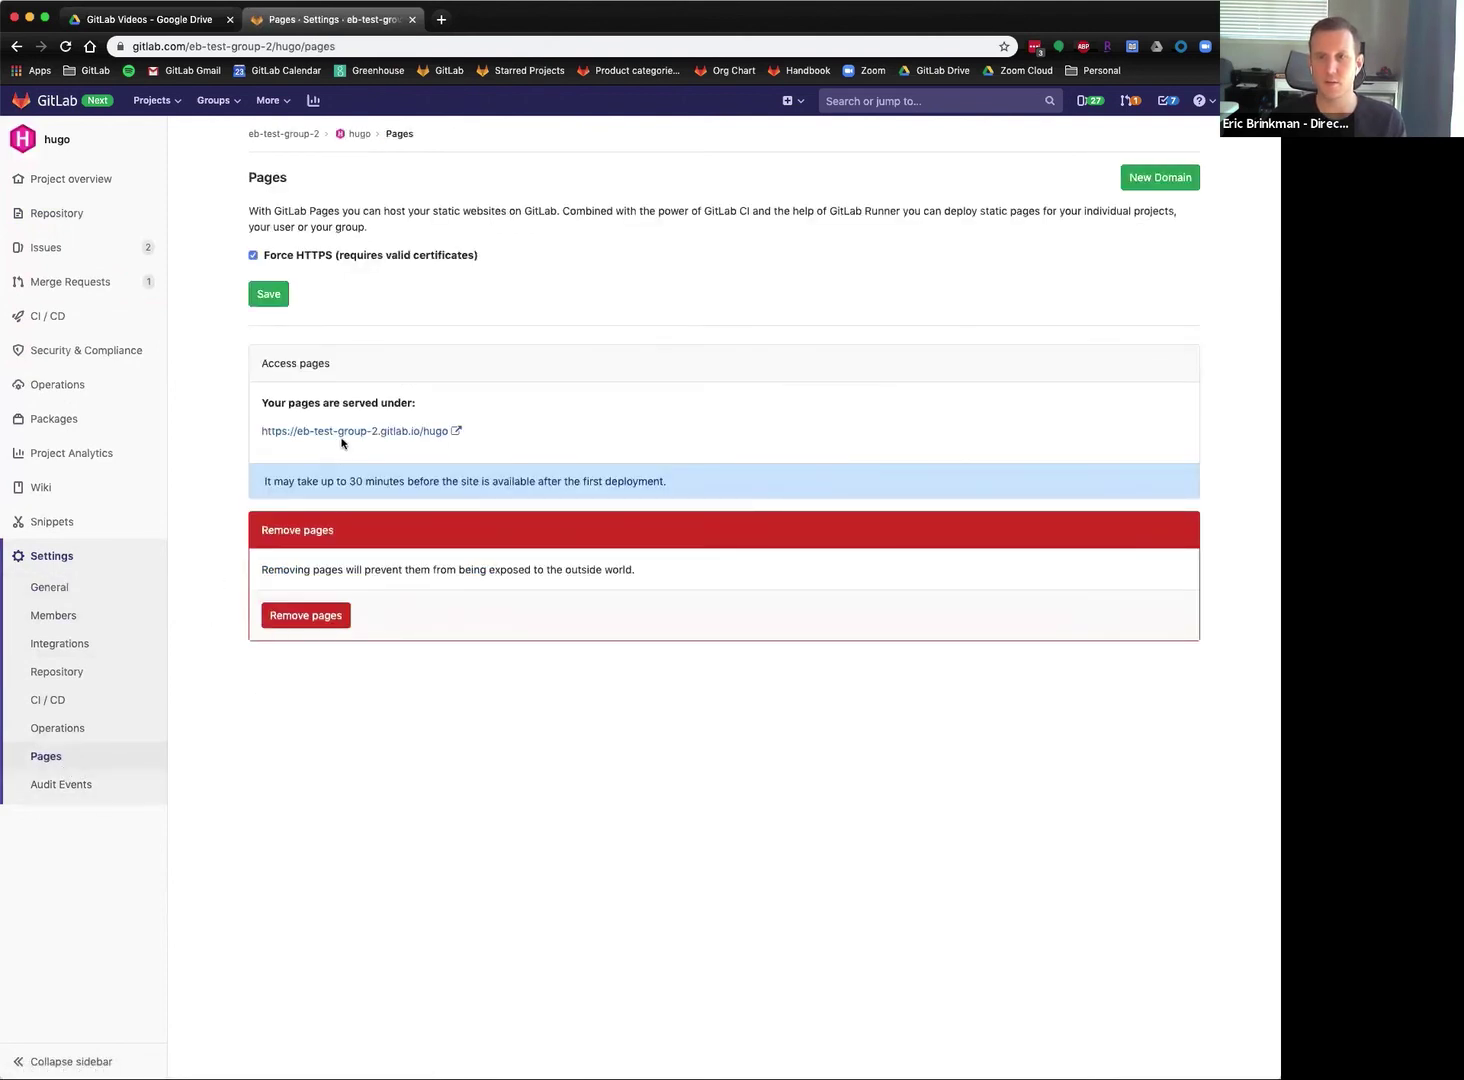
left_click(343, 432)
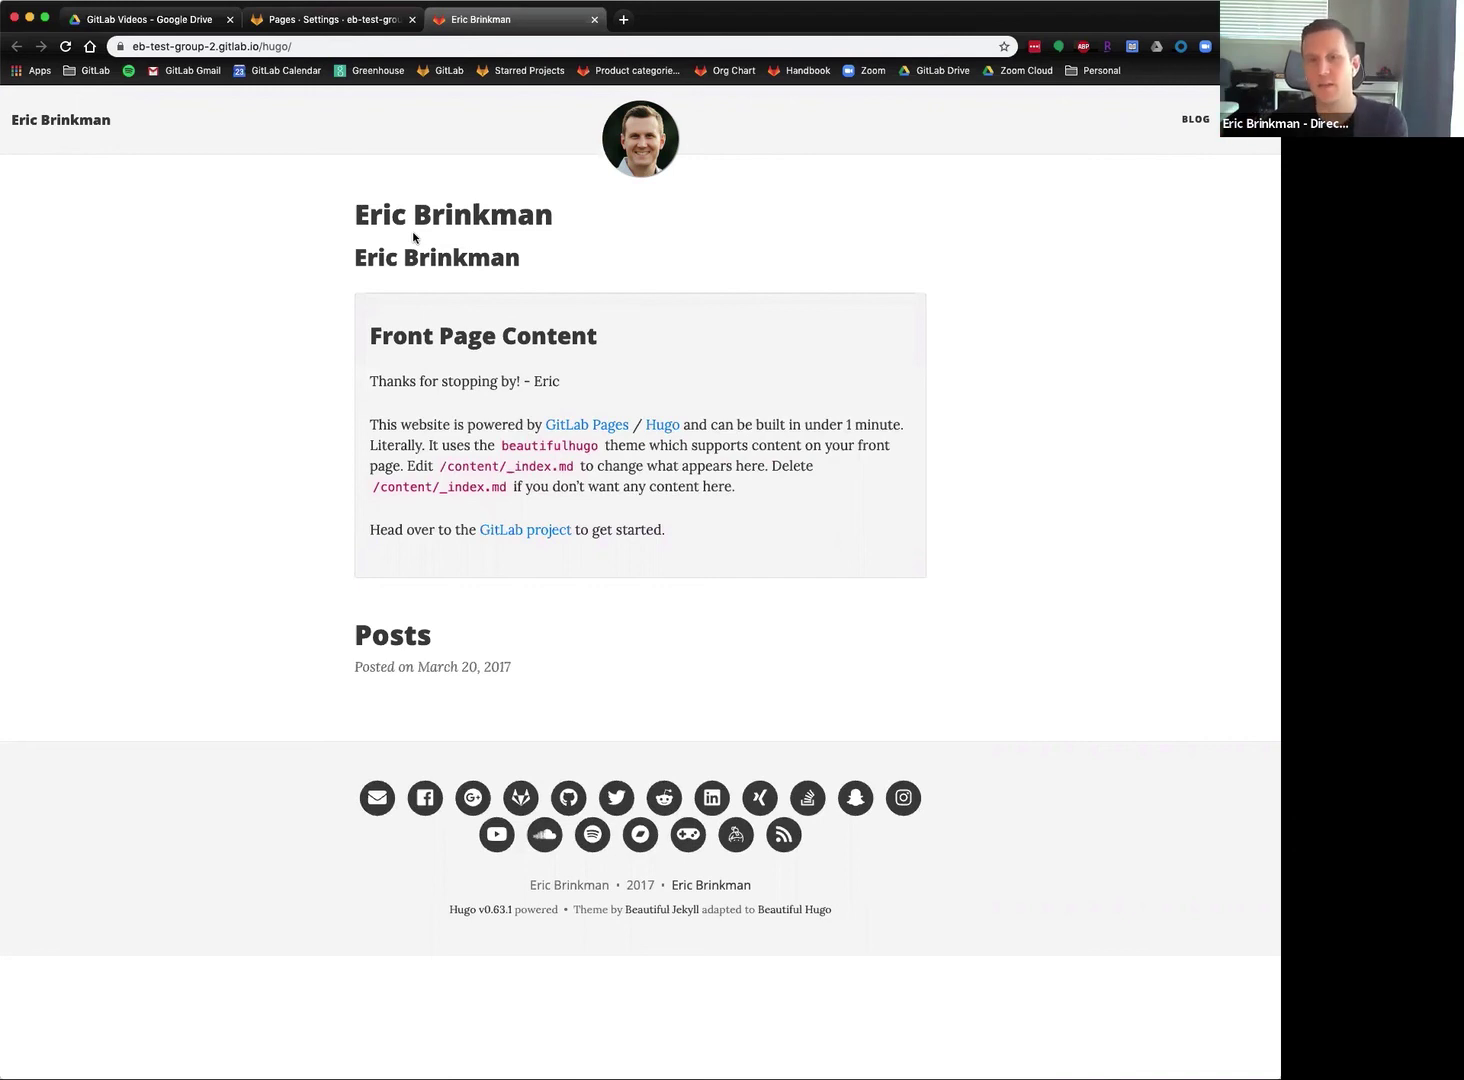
left_click(312, 22)
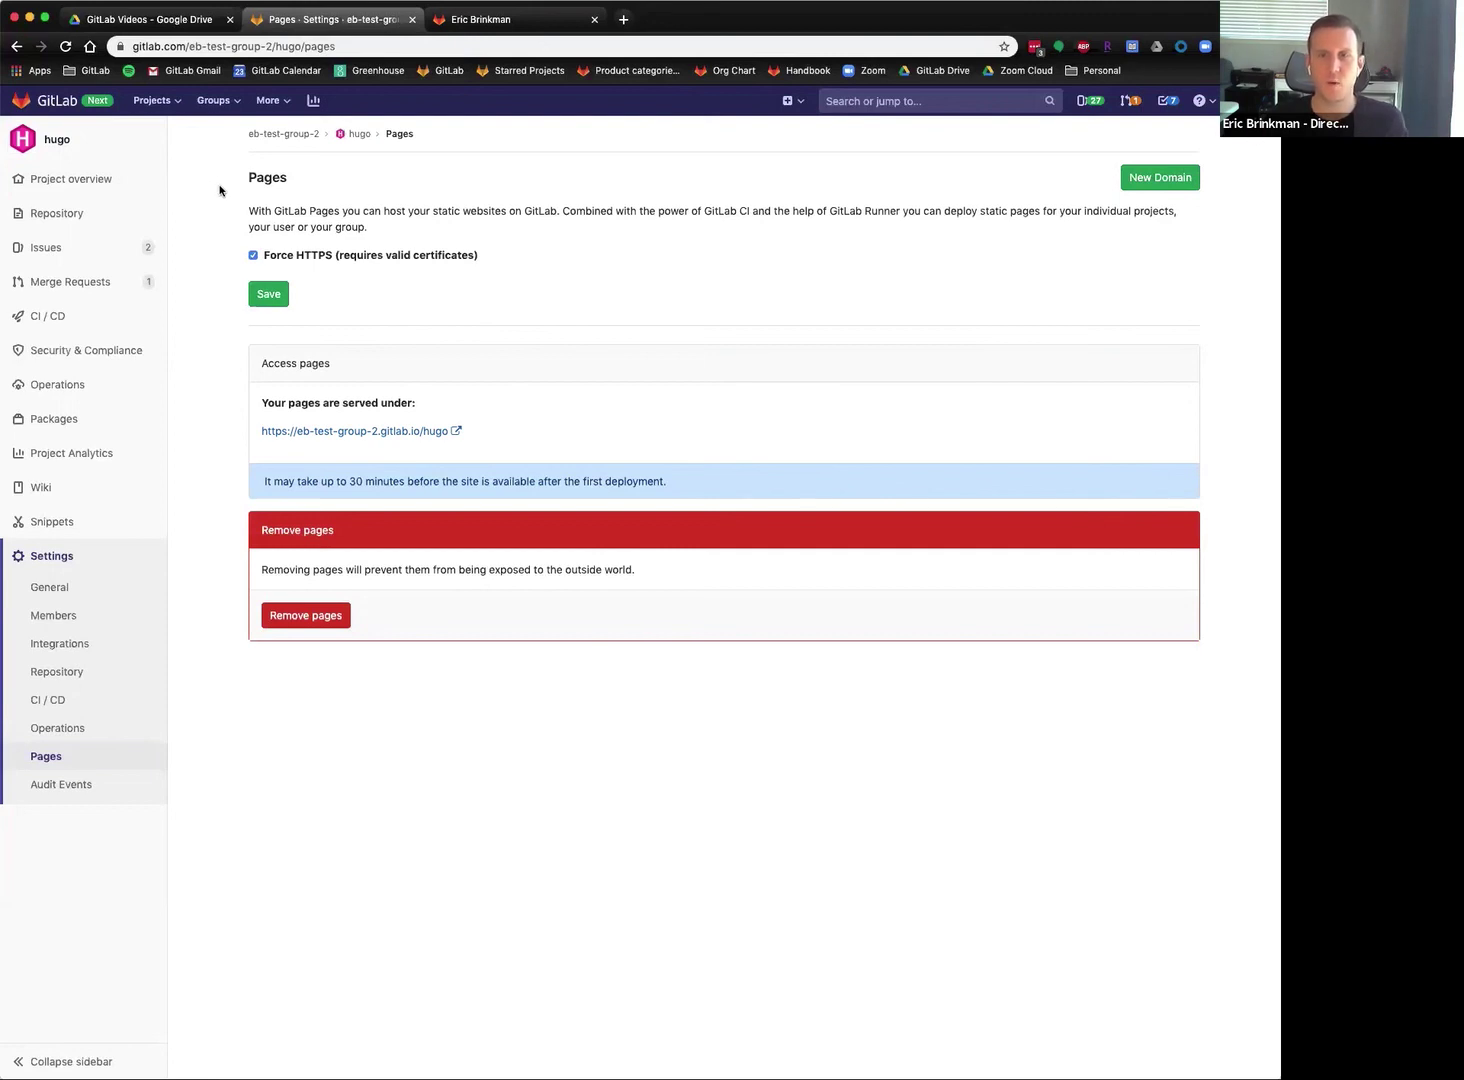
Open issue #2 'Change color of blog background' and show its Designs tab.
left_click(76, 250)
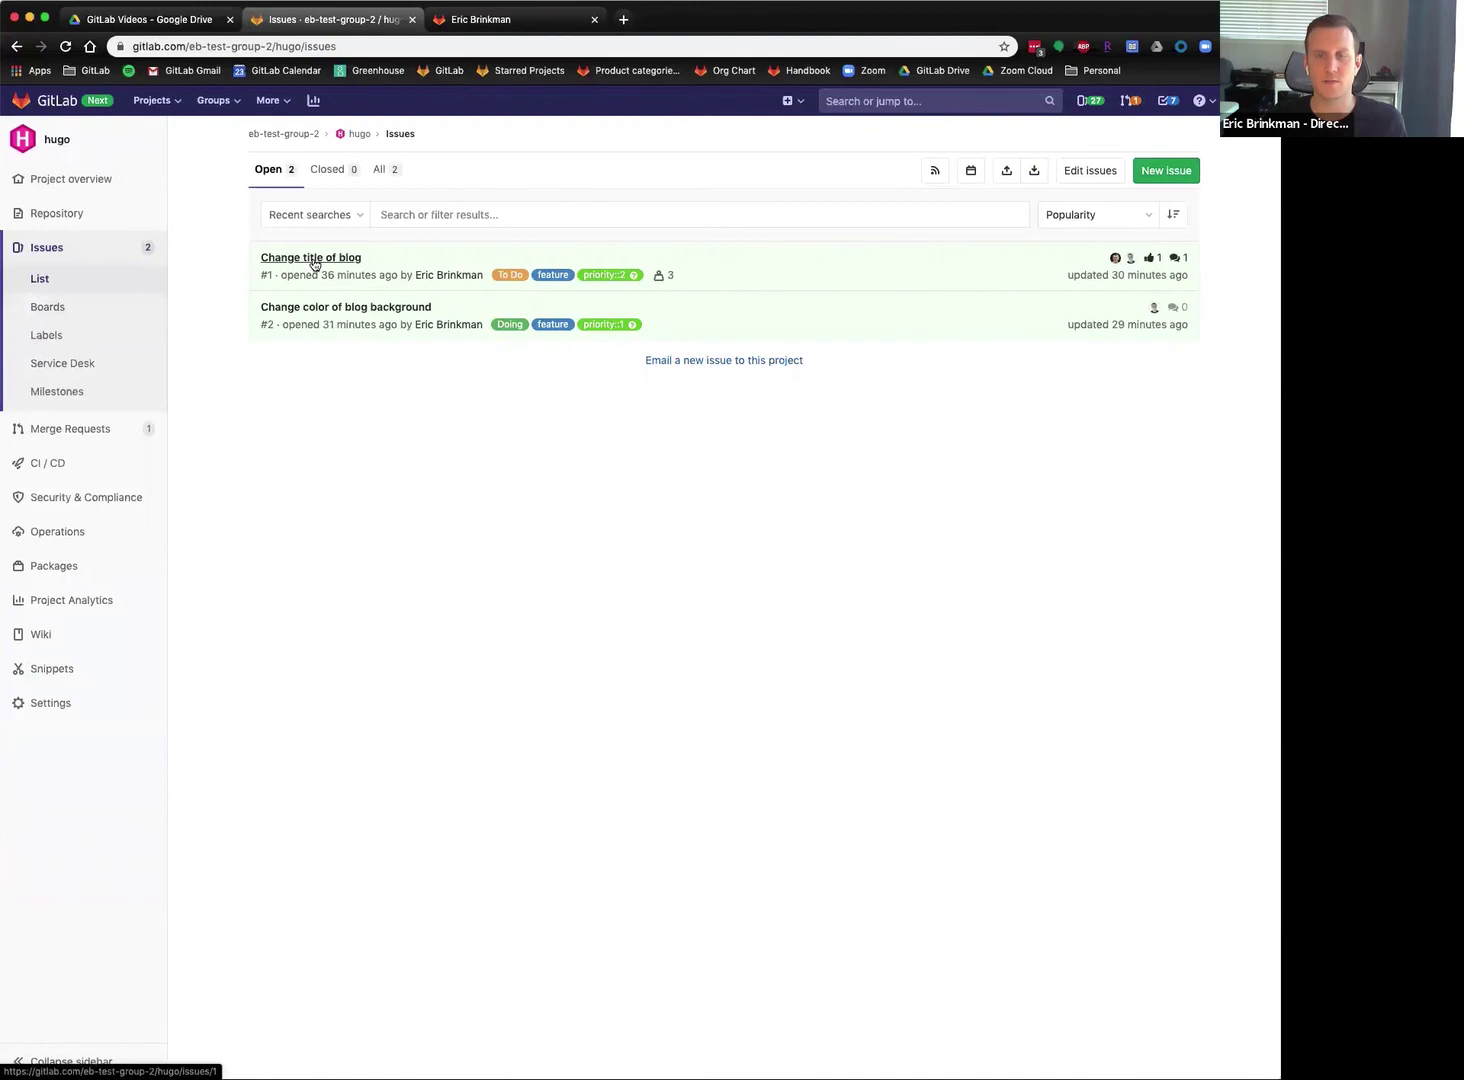
left_click(313, 260)
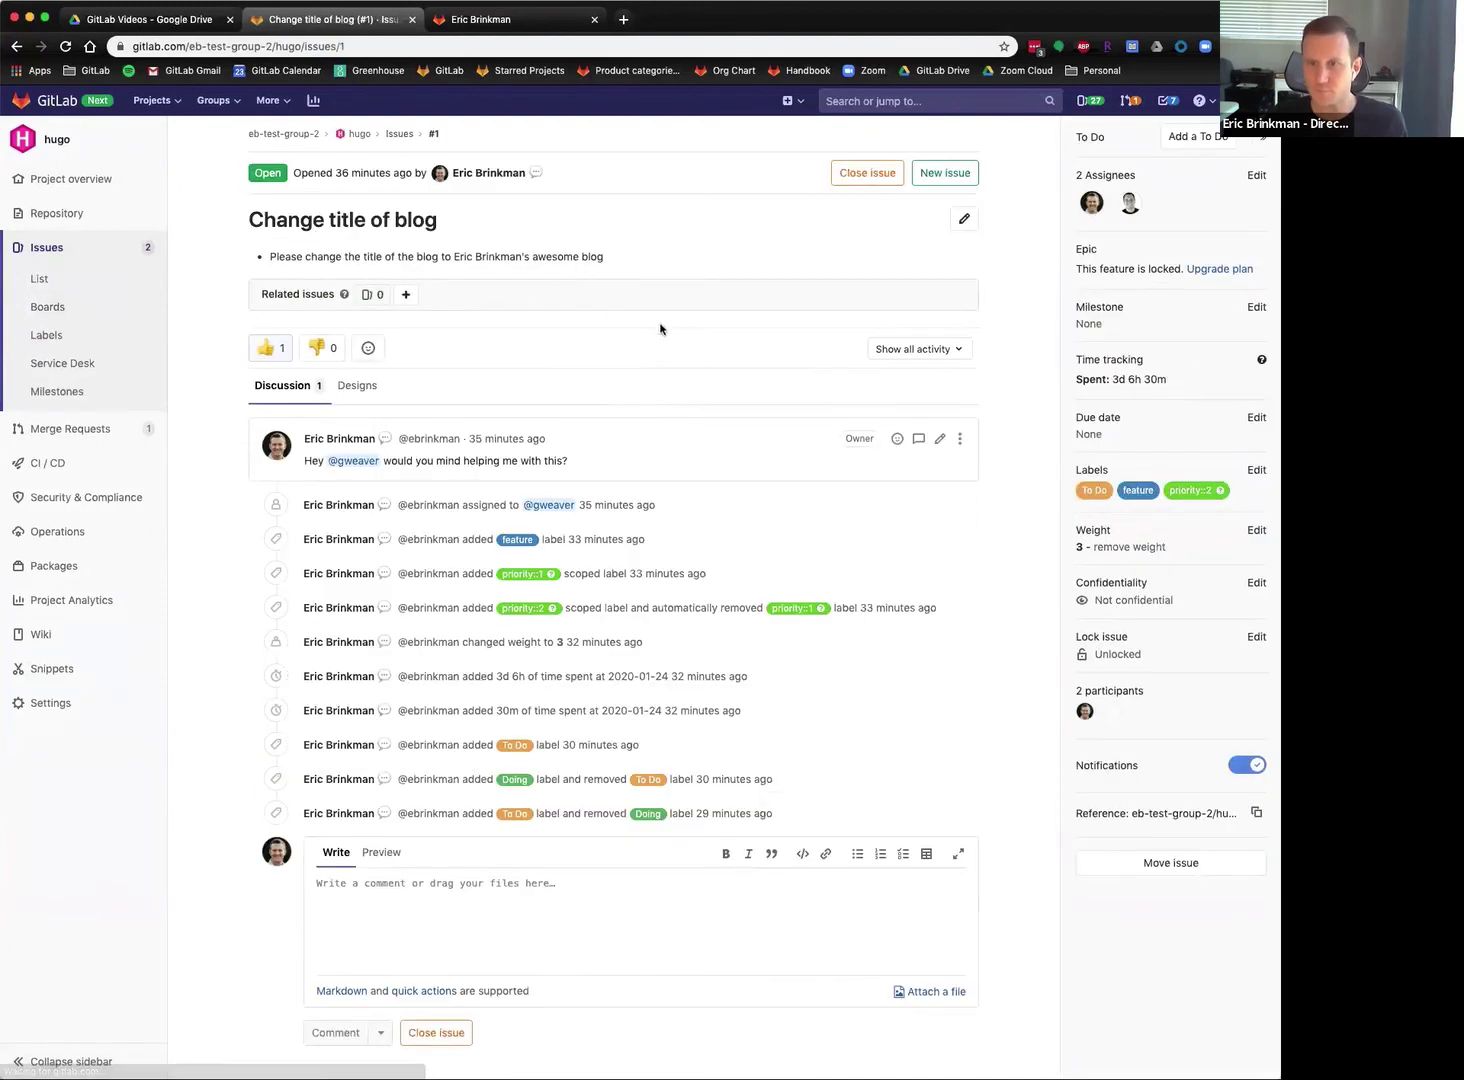
left_click(14, 47)
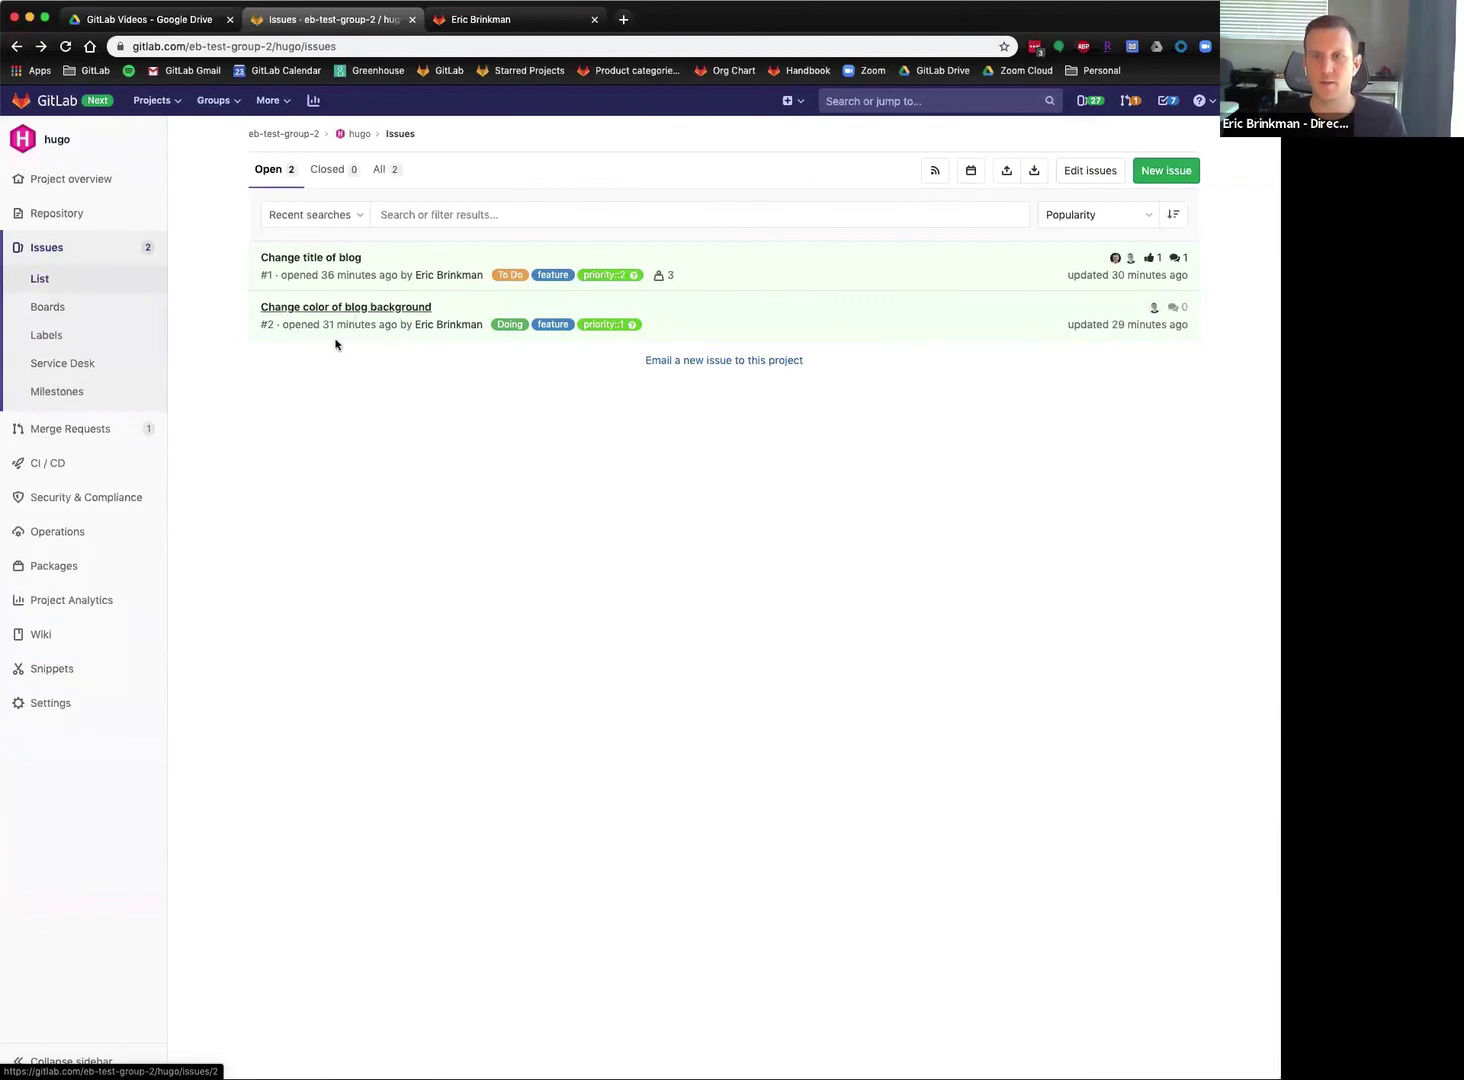
left_click(330, 311)
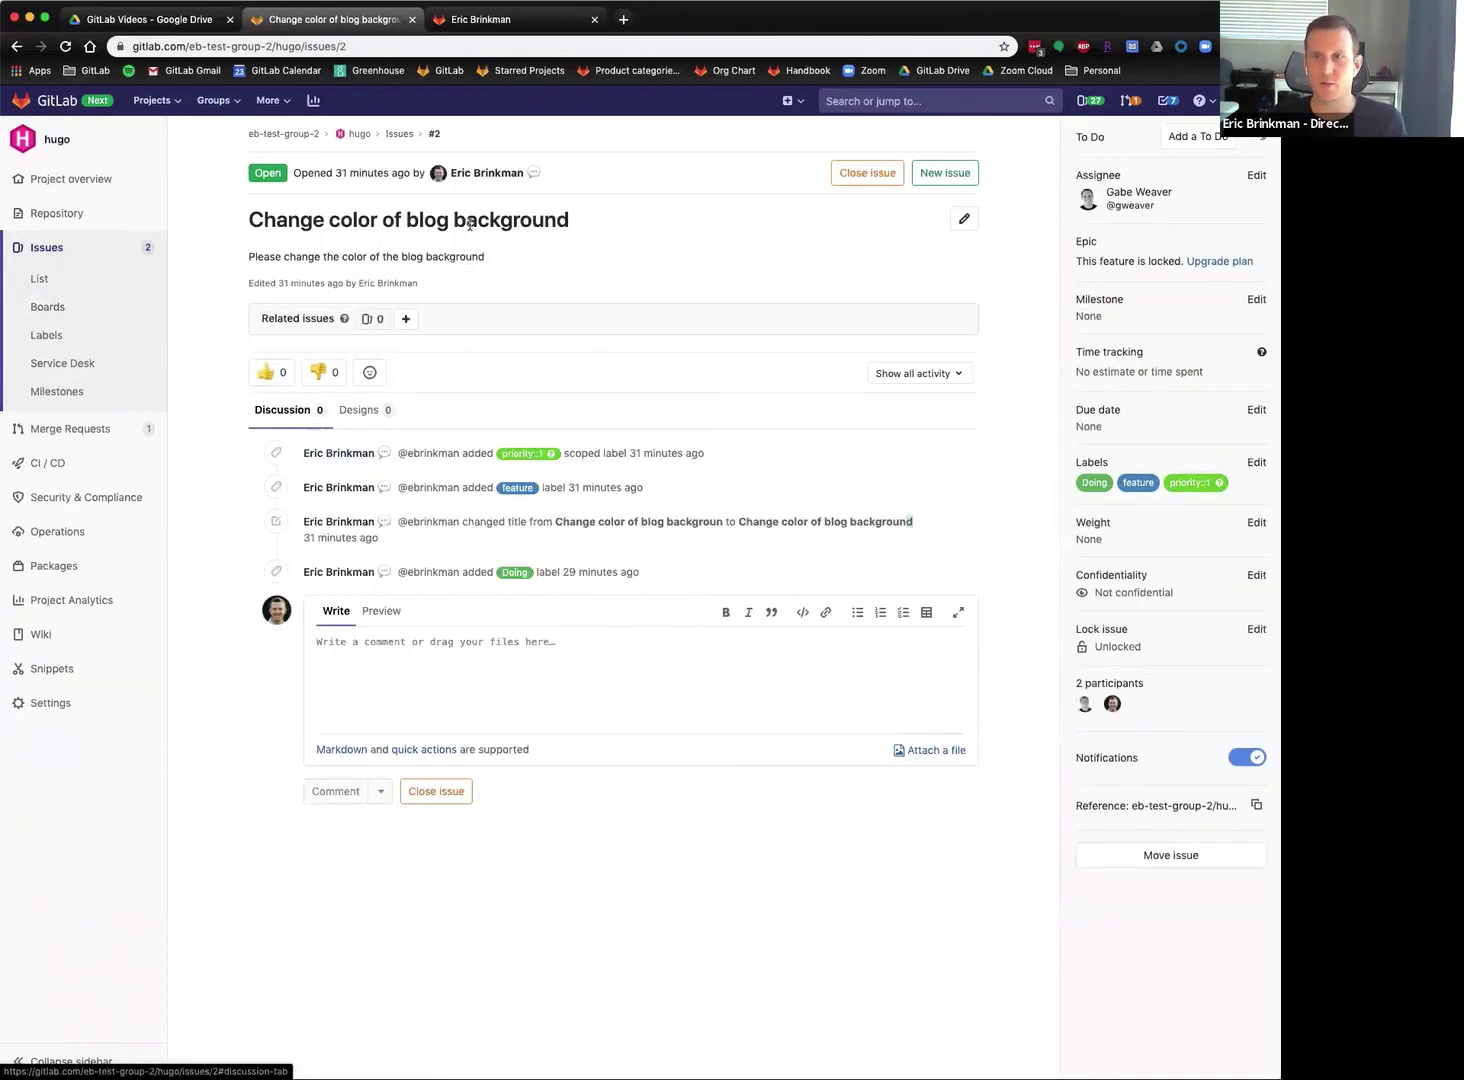
left_click(362, 416)
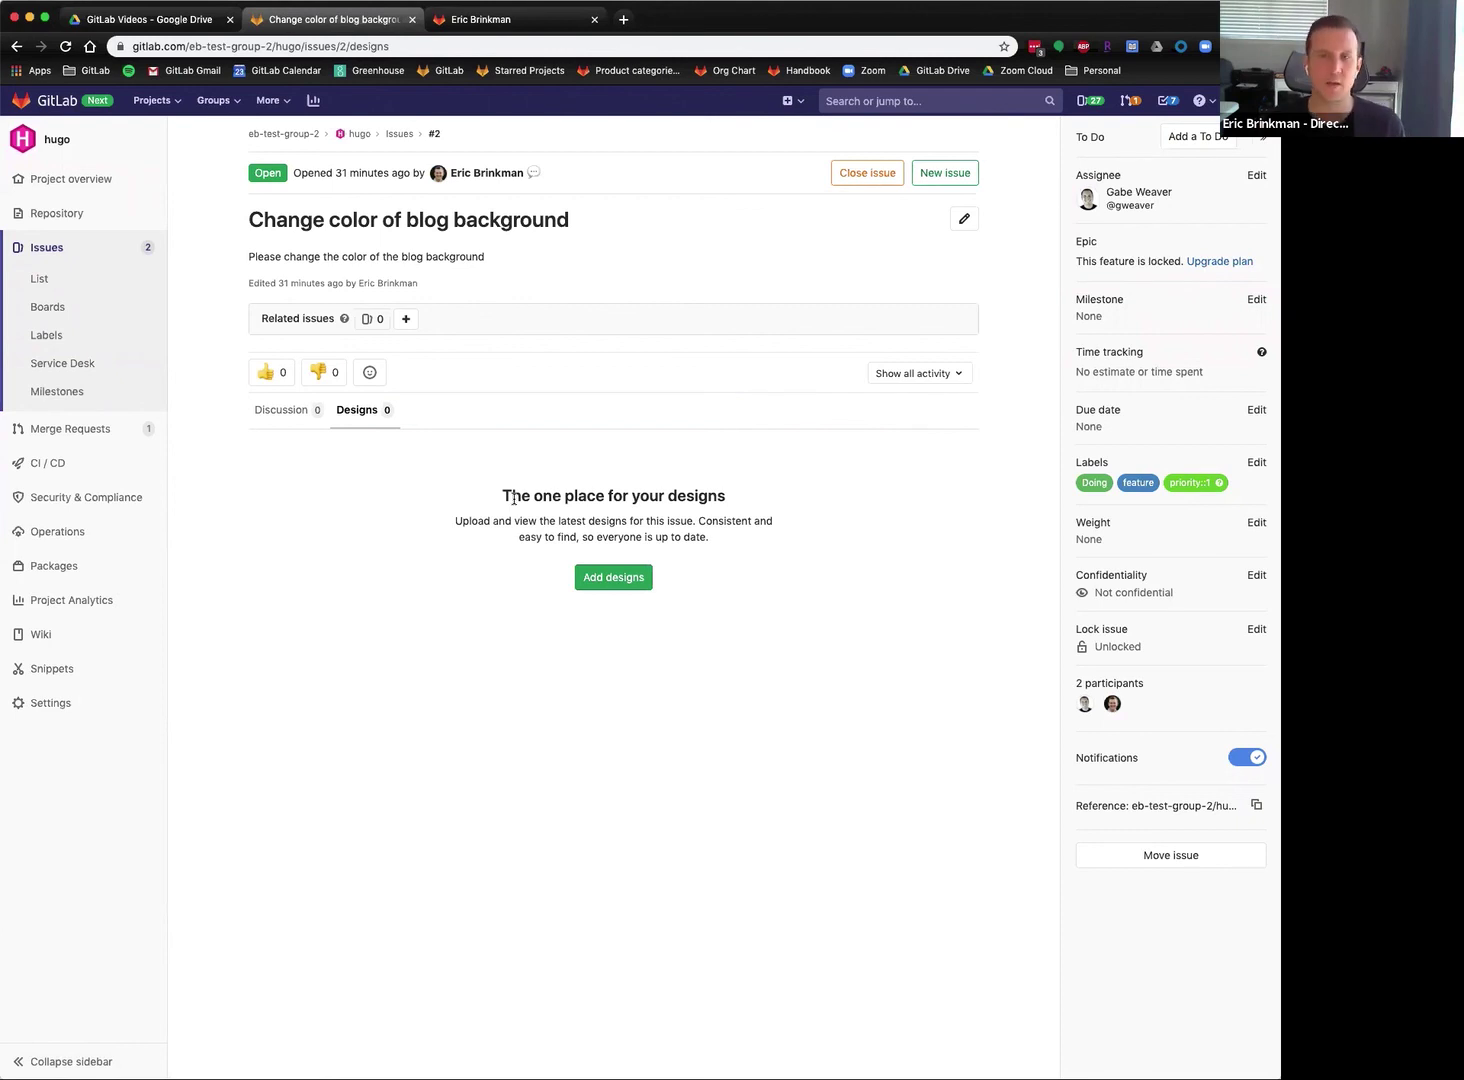
Upload IMG_8120.jpg as a design on issue #2 and open it full-size.
left_click(619, 586)
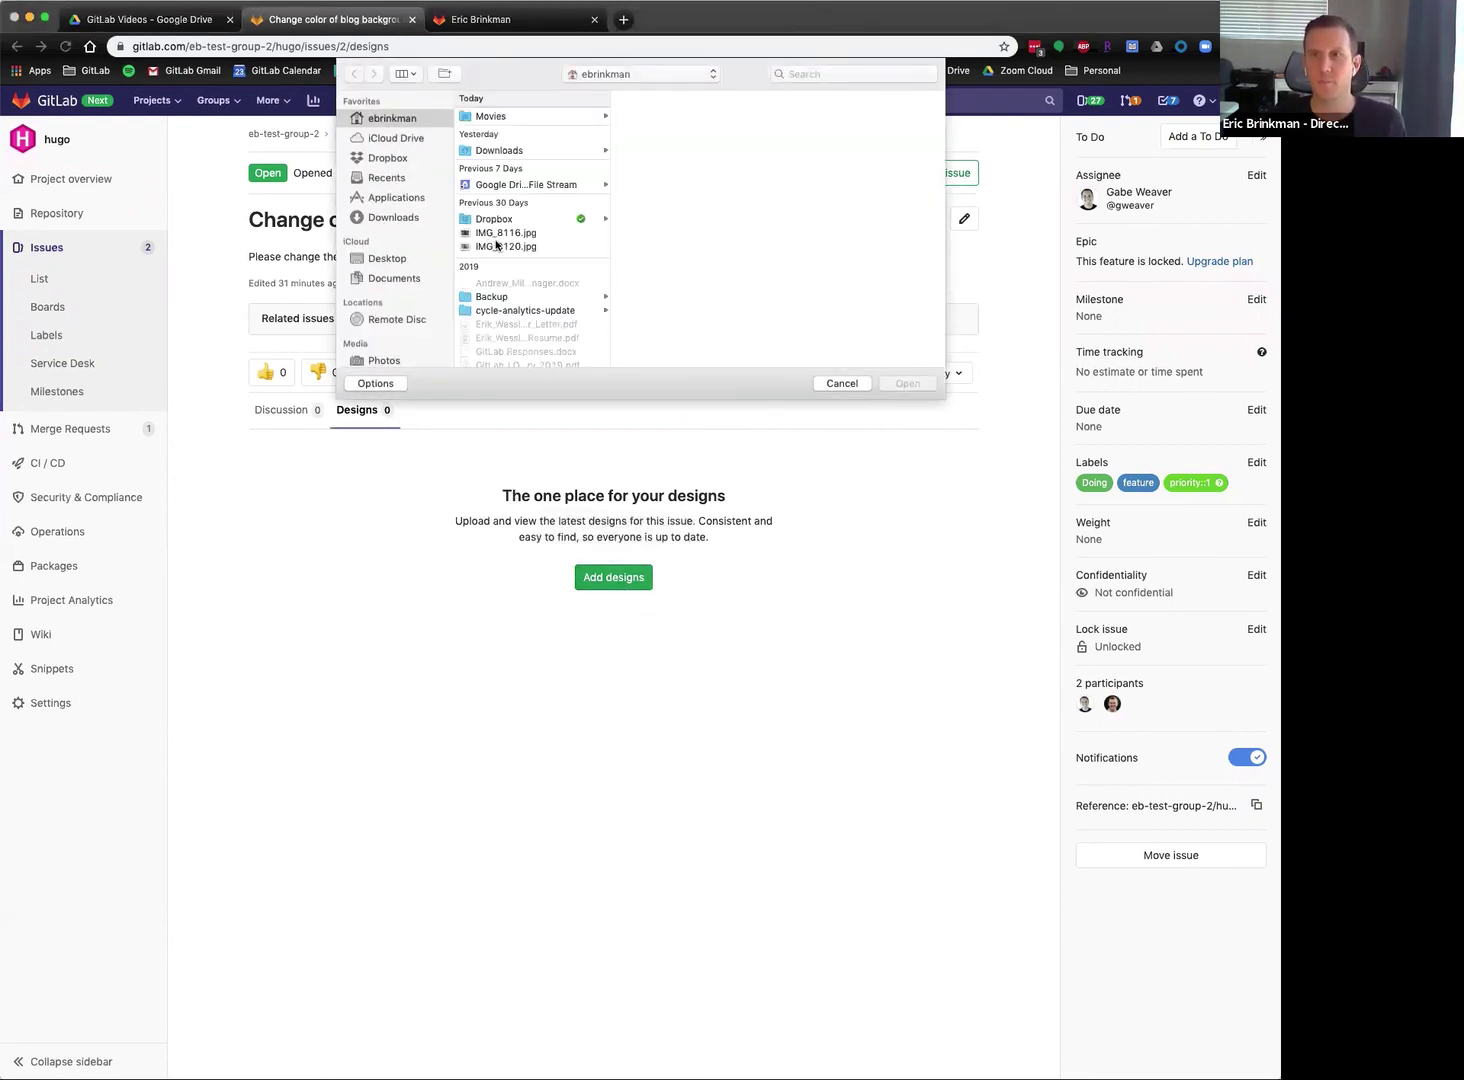
left_click(497, 246)
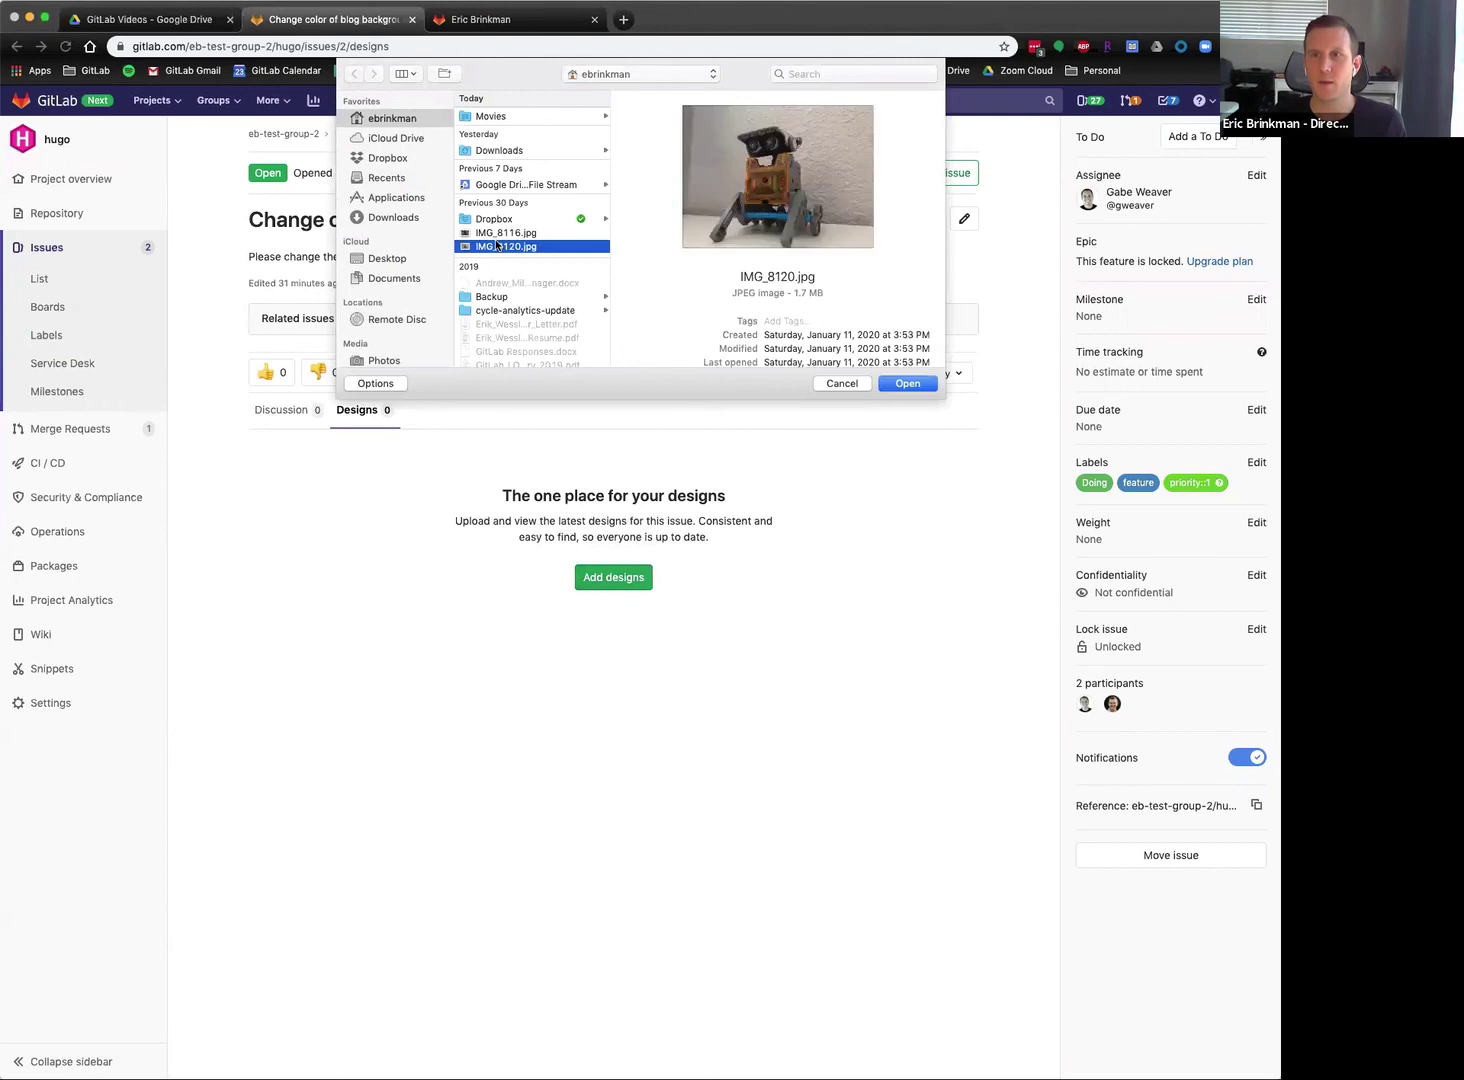
left_click(908, 385)
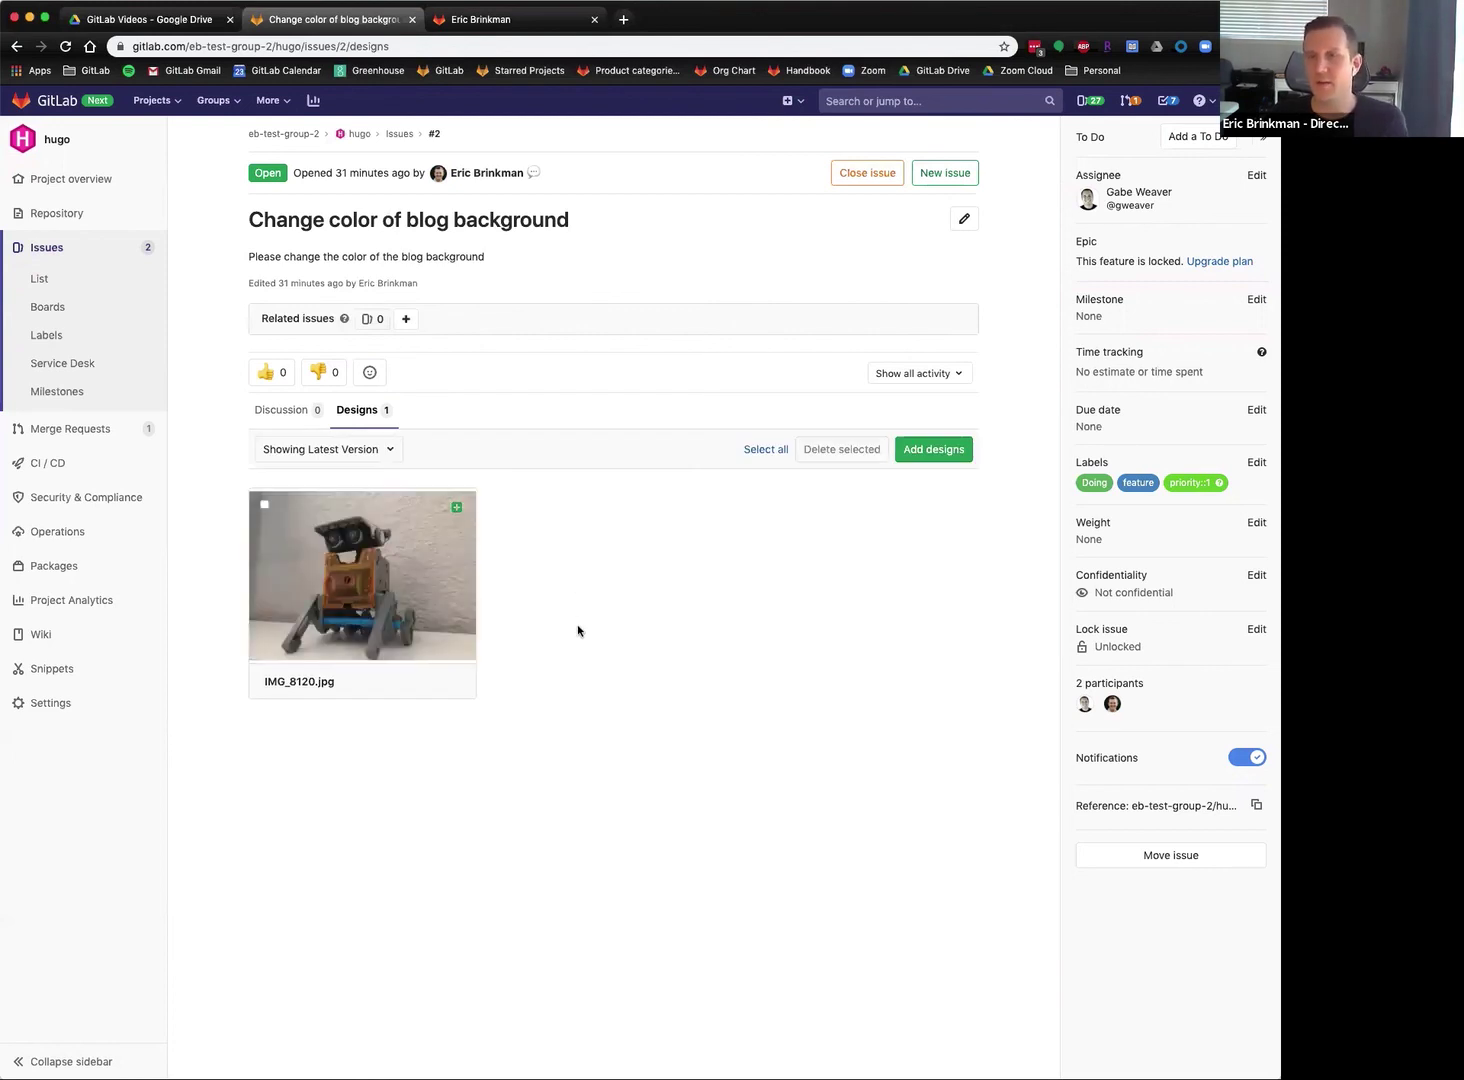
left_click(378, 587)
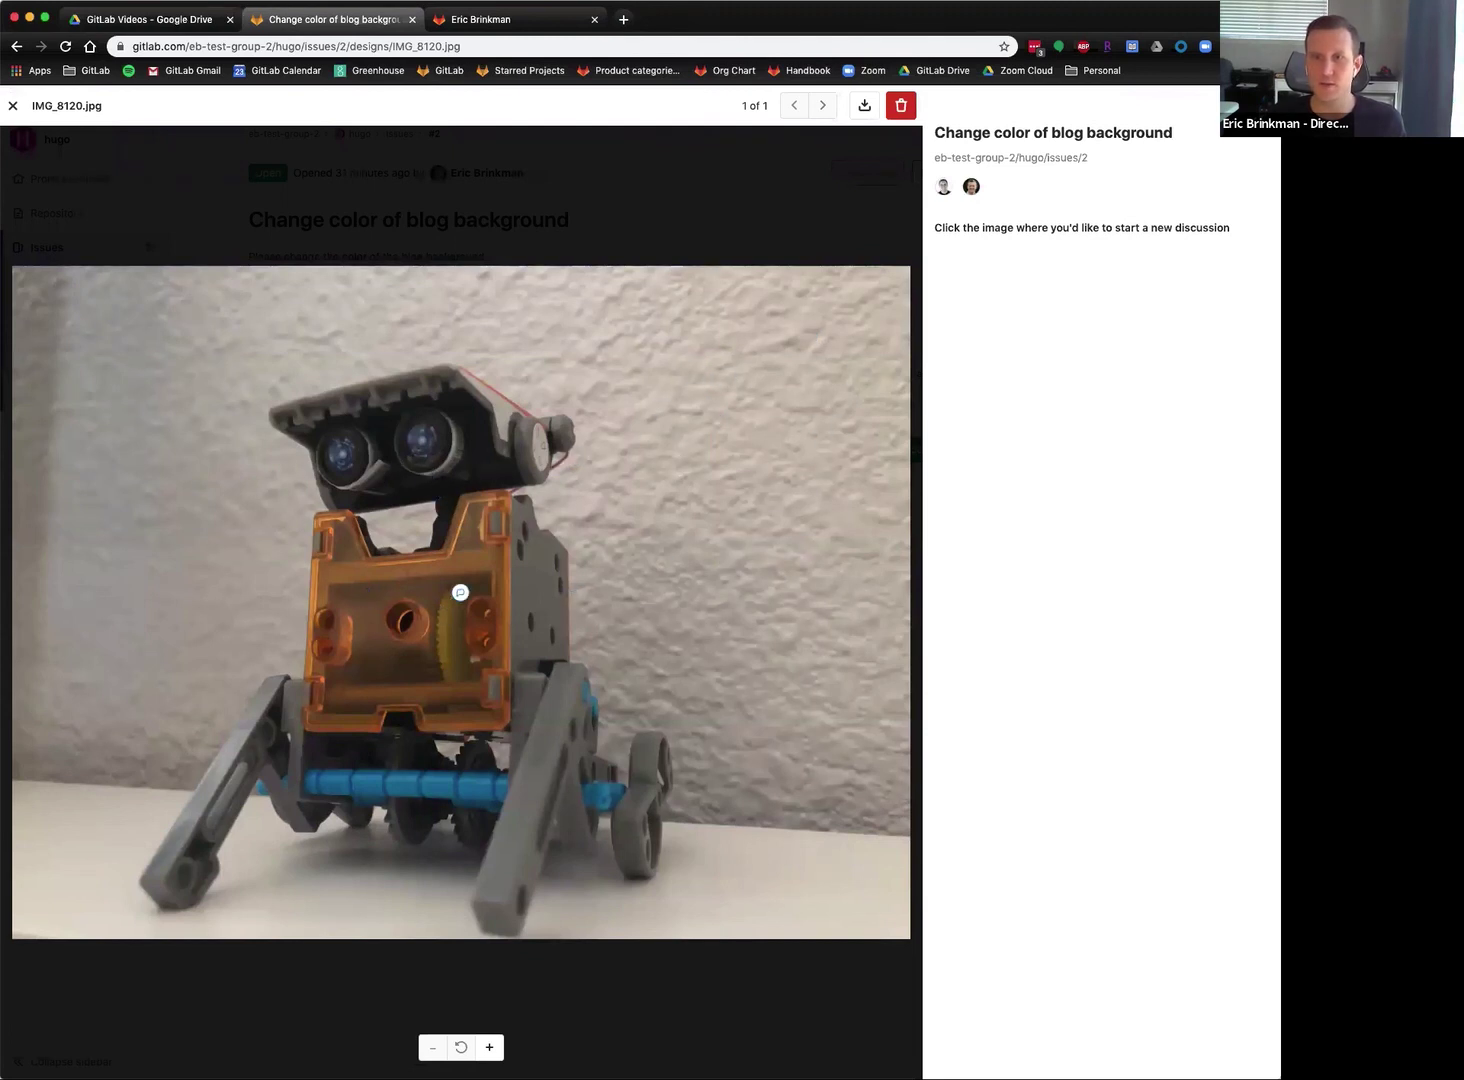
Pin a comment praising the robot's translucent orange body, then drop a second pin near its front leg.
left_click(371, 676)
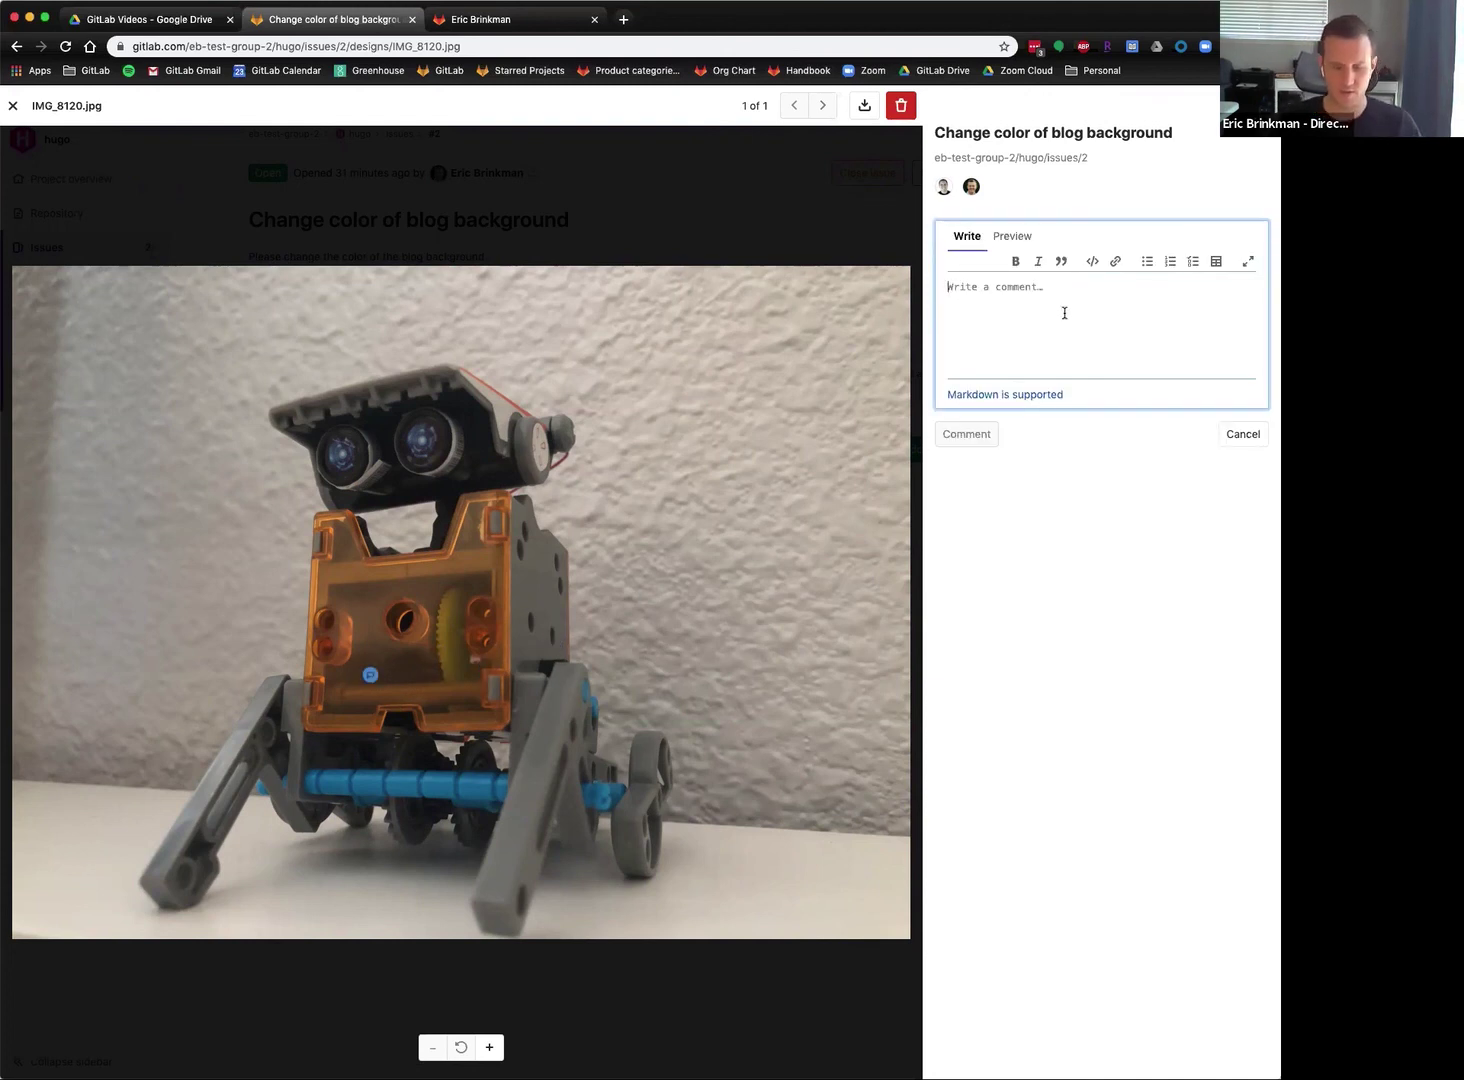
type("Hey Gabe, I love the look of this translucent or")
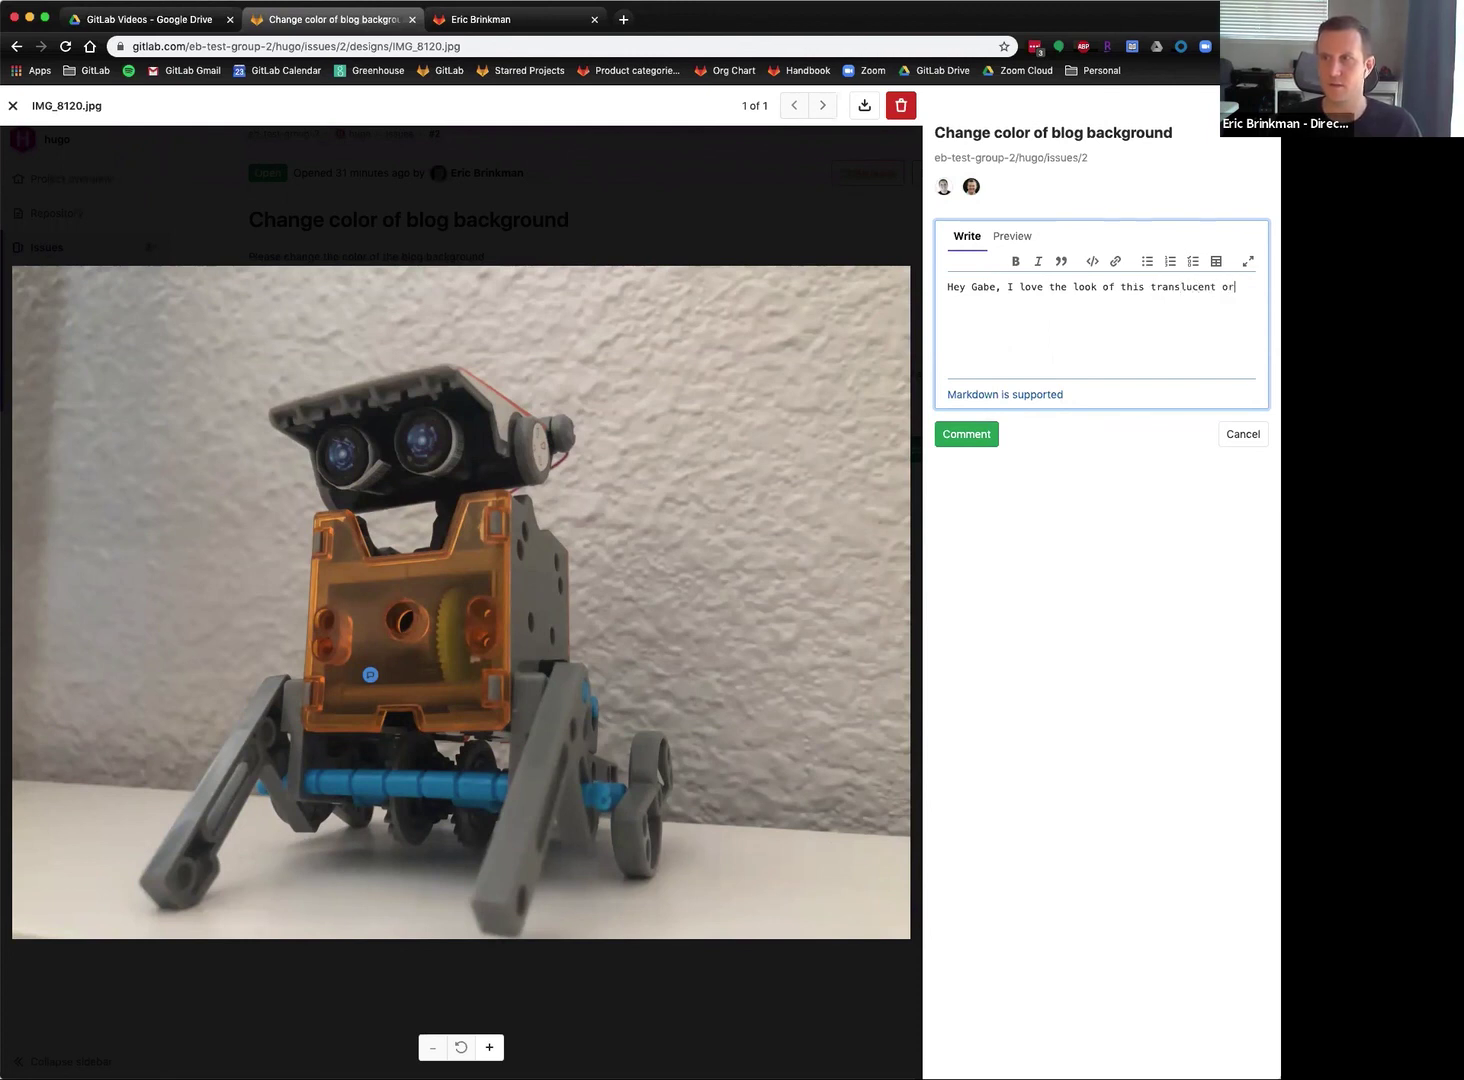
type("ange. I reminds me of the old macs")
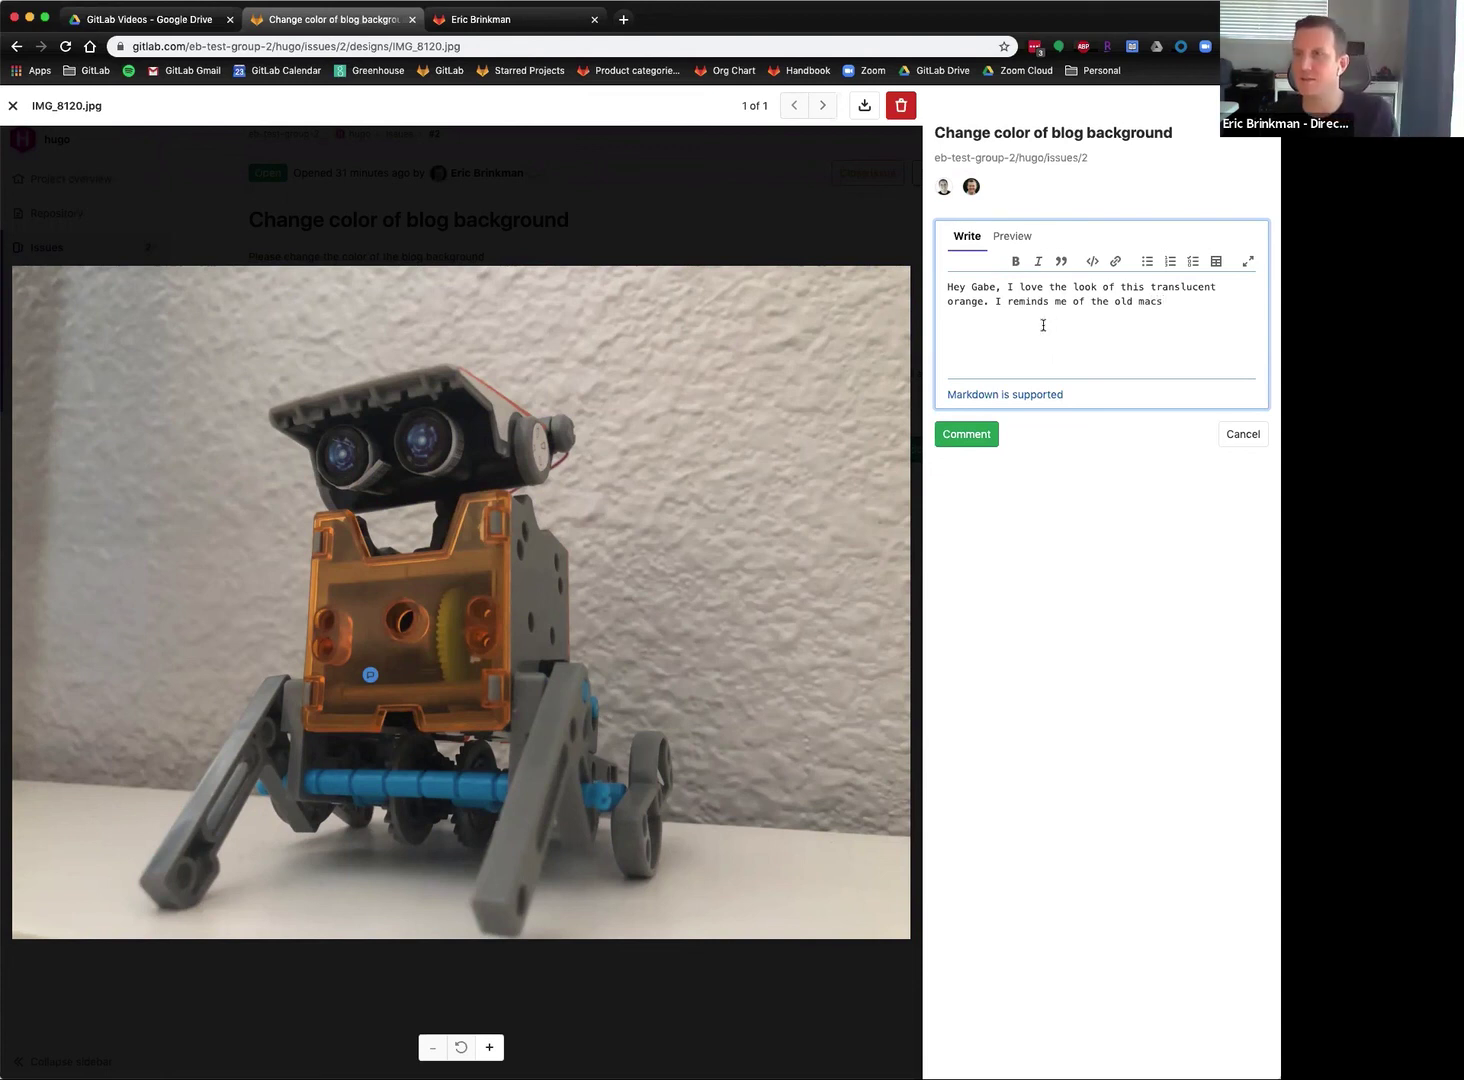
type(".")
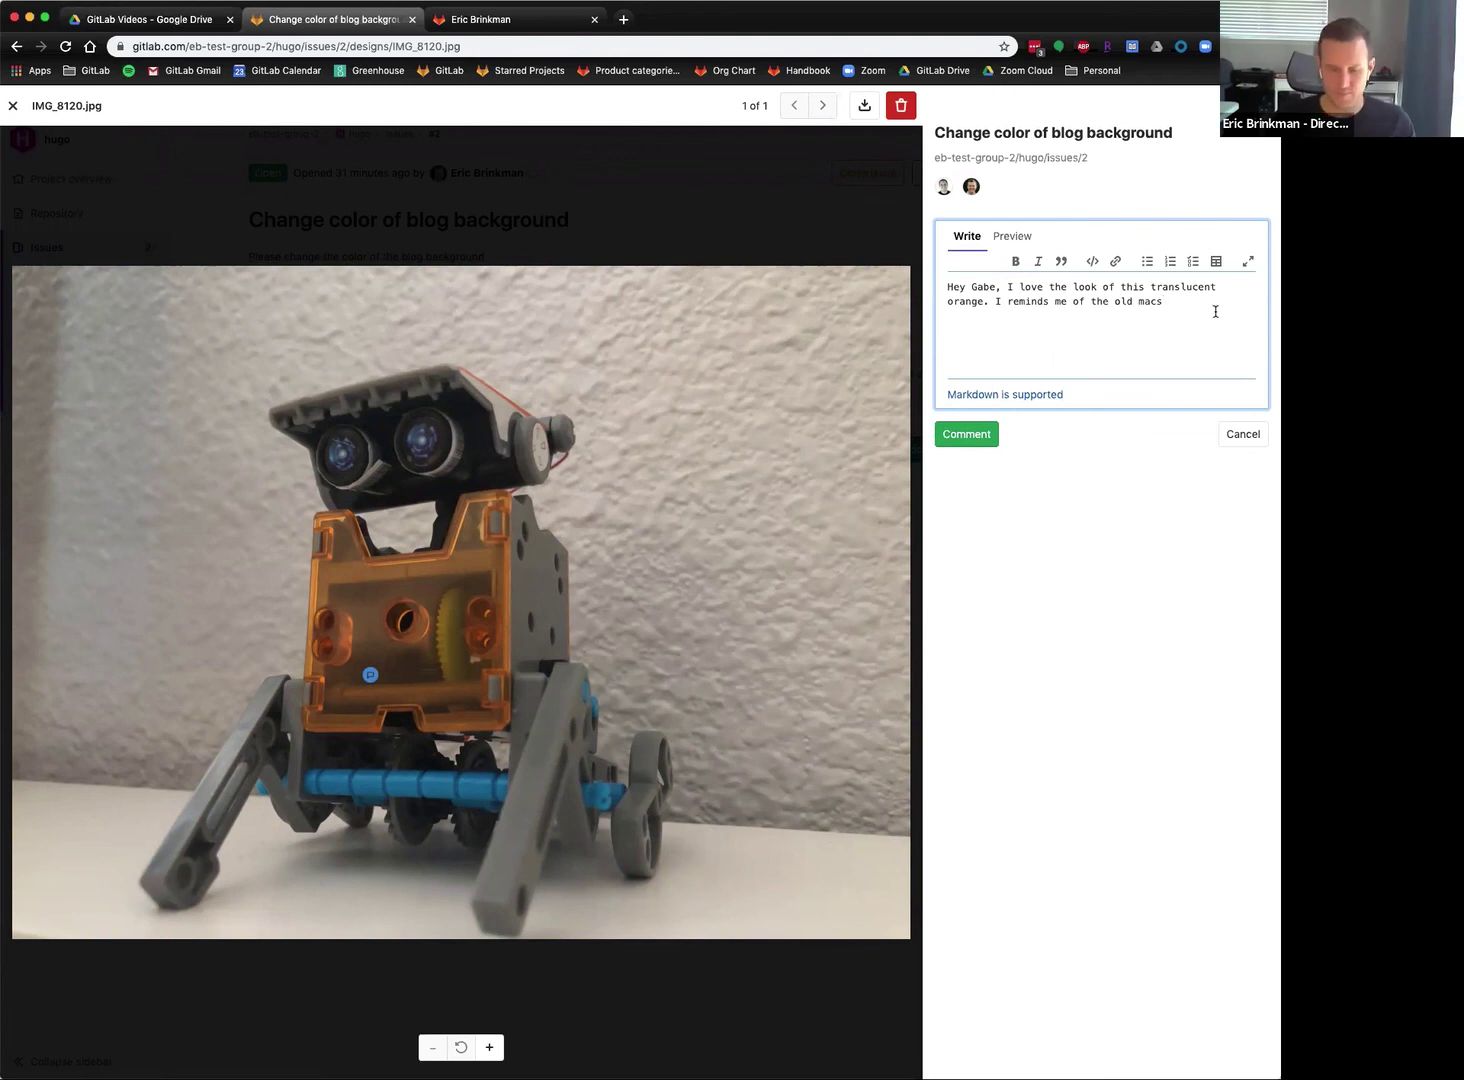
left_click(955, 436)
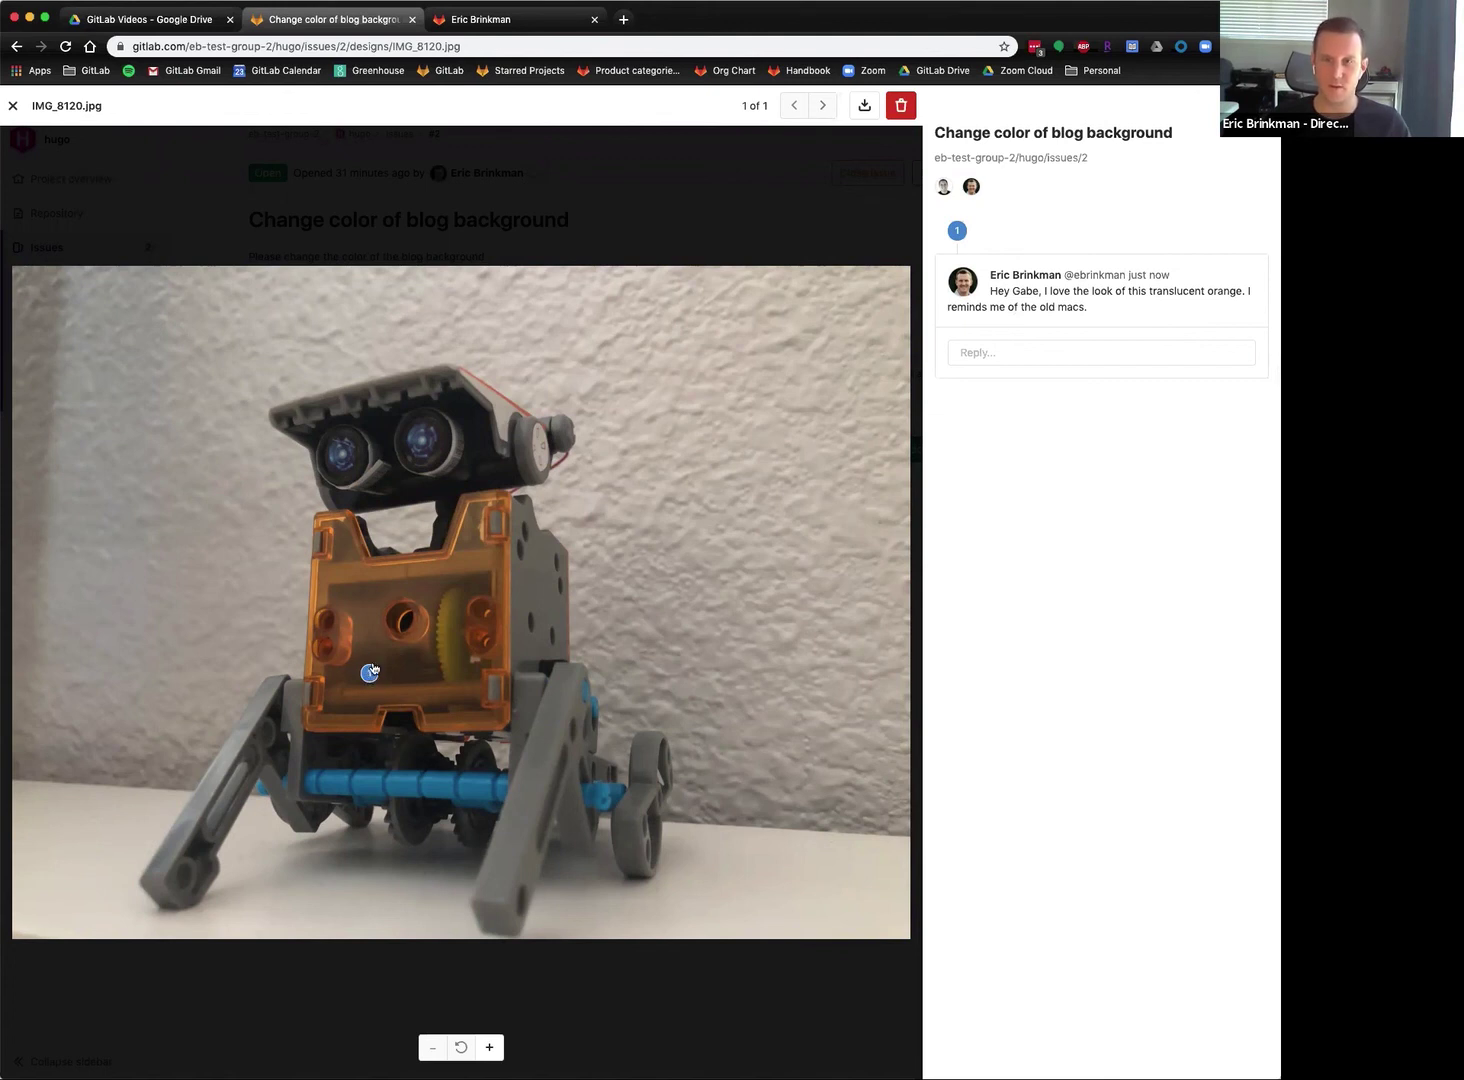
left_click(512, 423)
left_click_drag(512, 423, 558, 846)
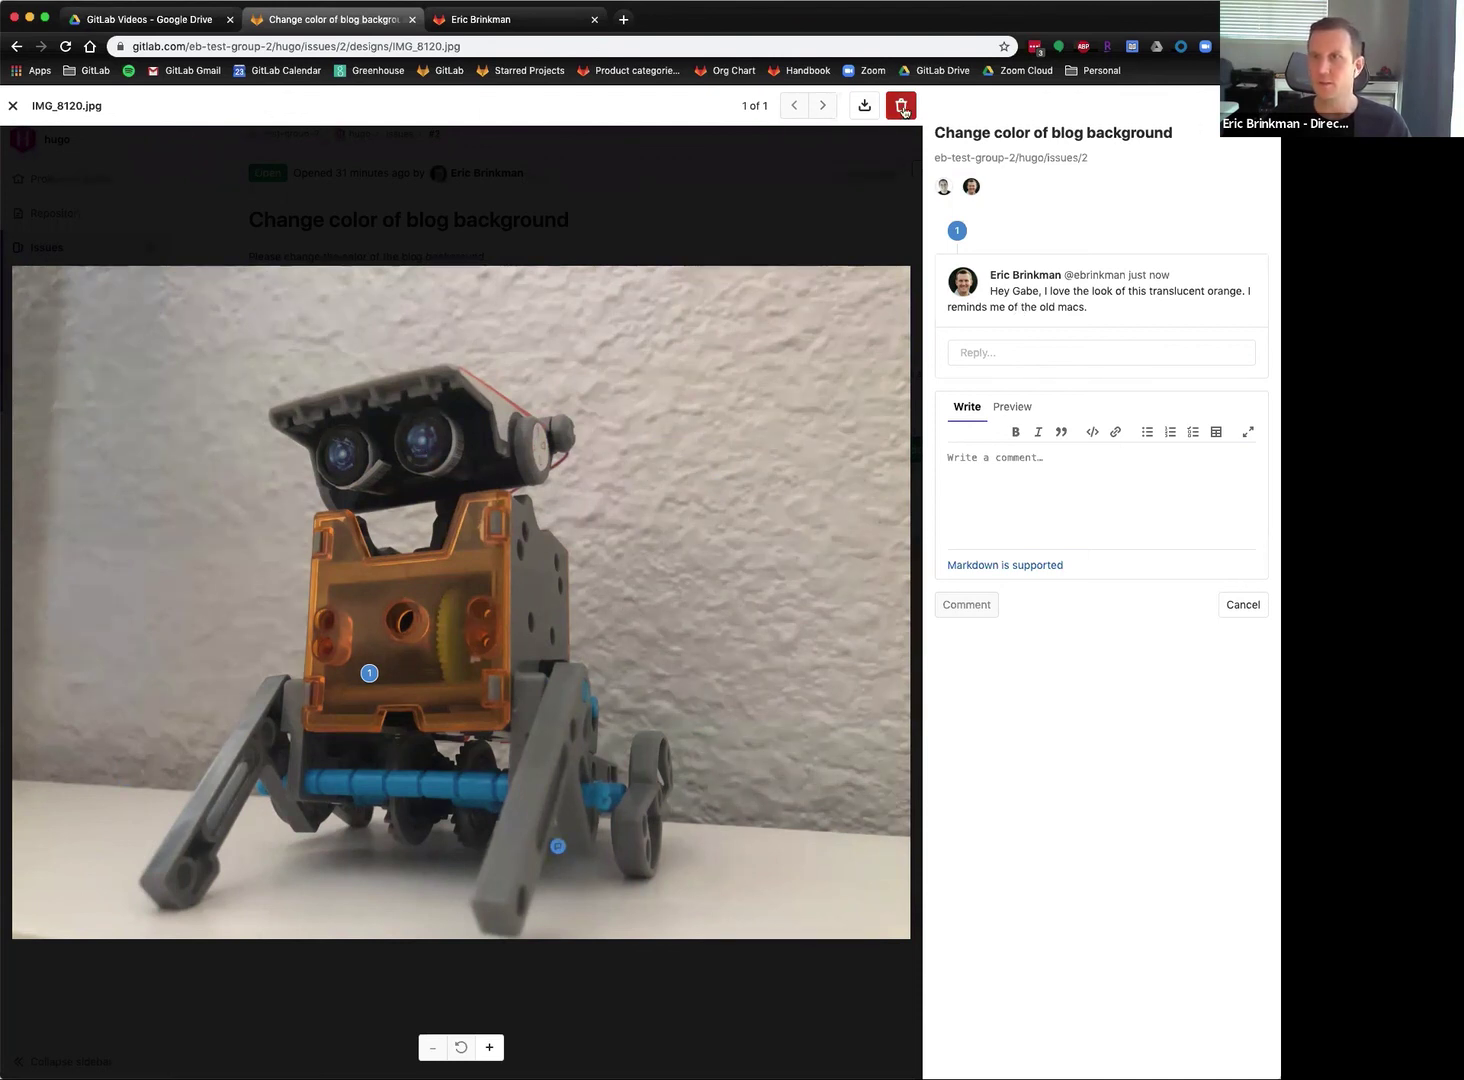
Cancel a download of the design, close the viewer and re-upload IMG_8120.jpg.
left_click(865, 106)
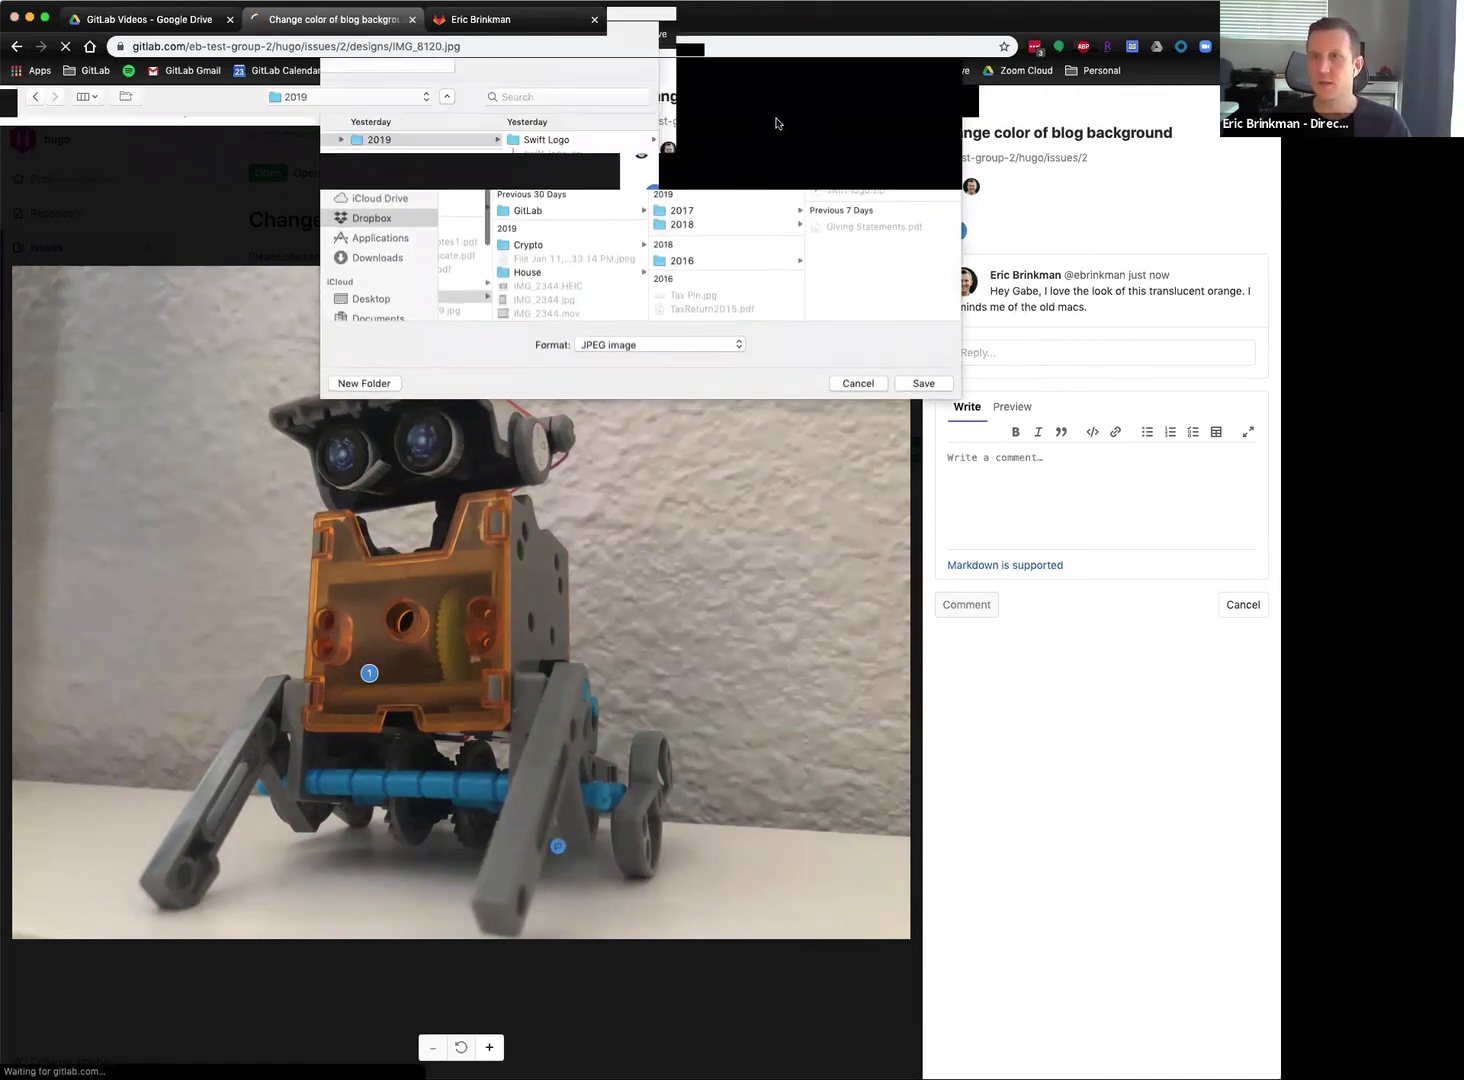
left_click(833, 383)
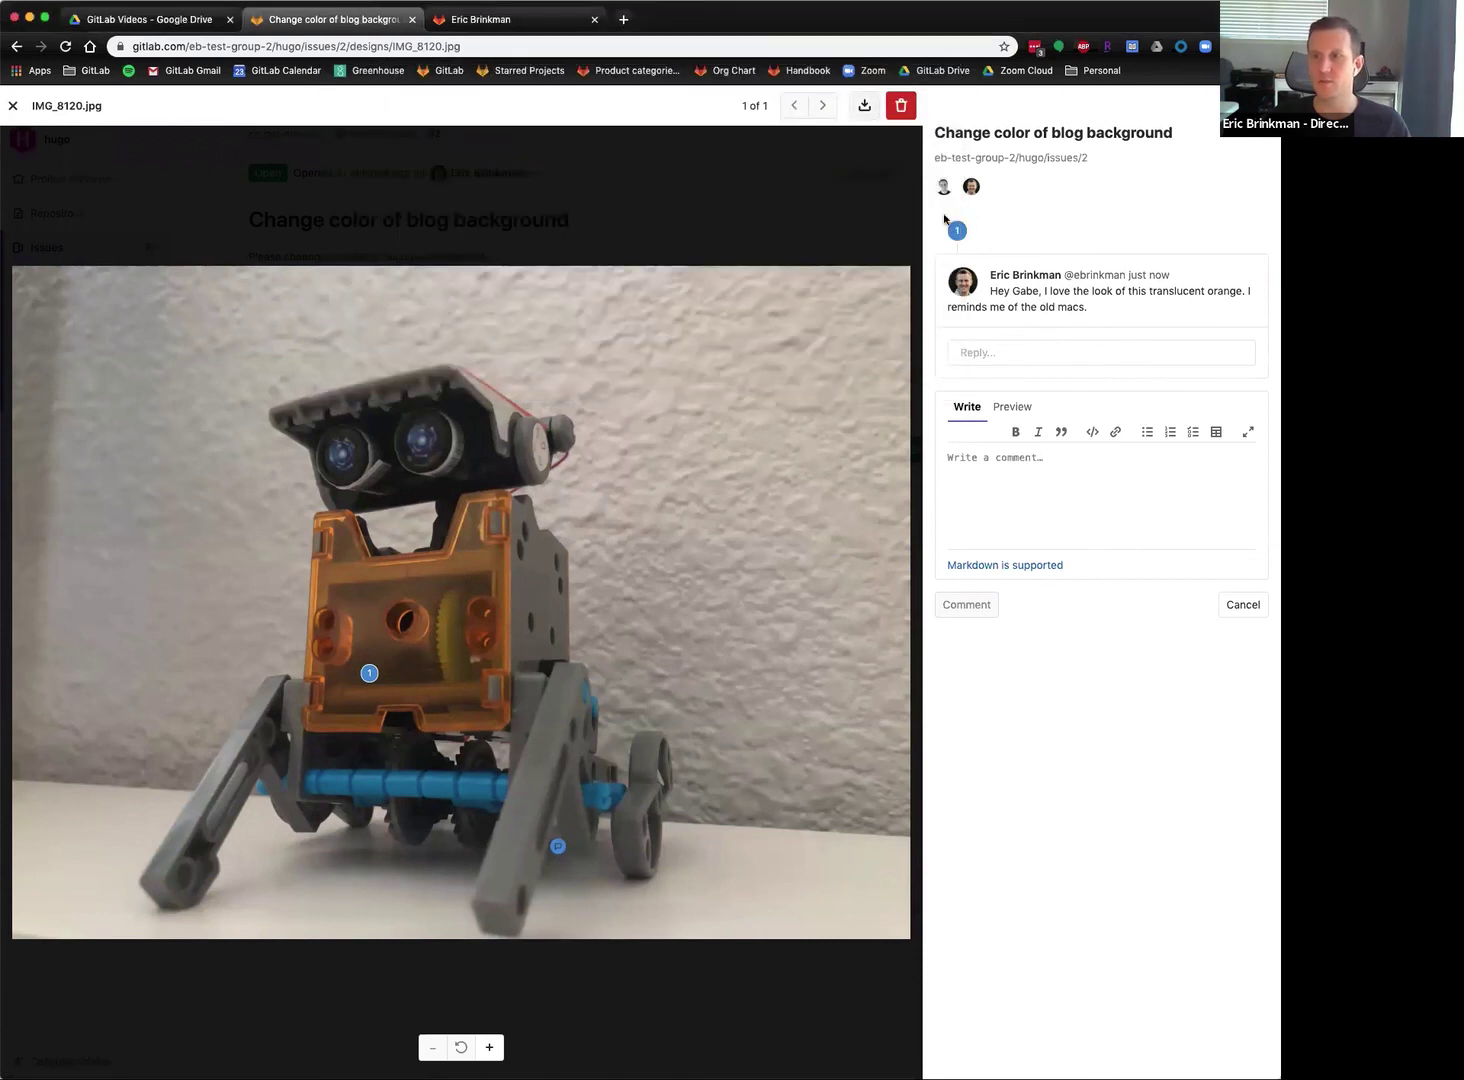
left_click(14, 107)
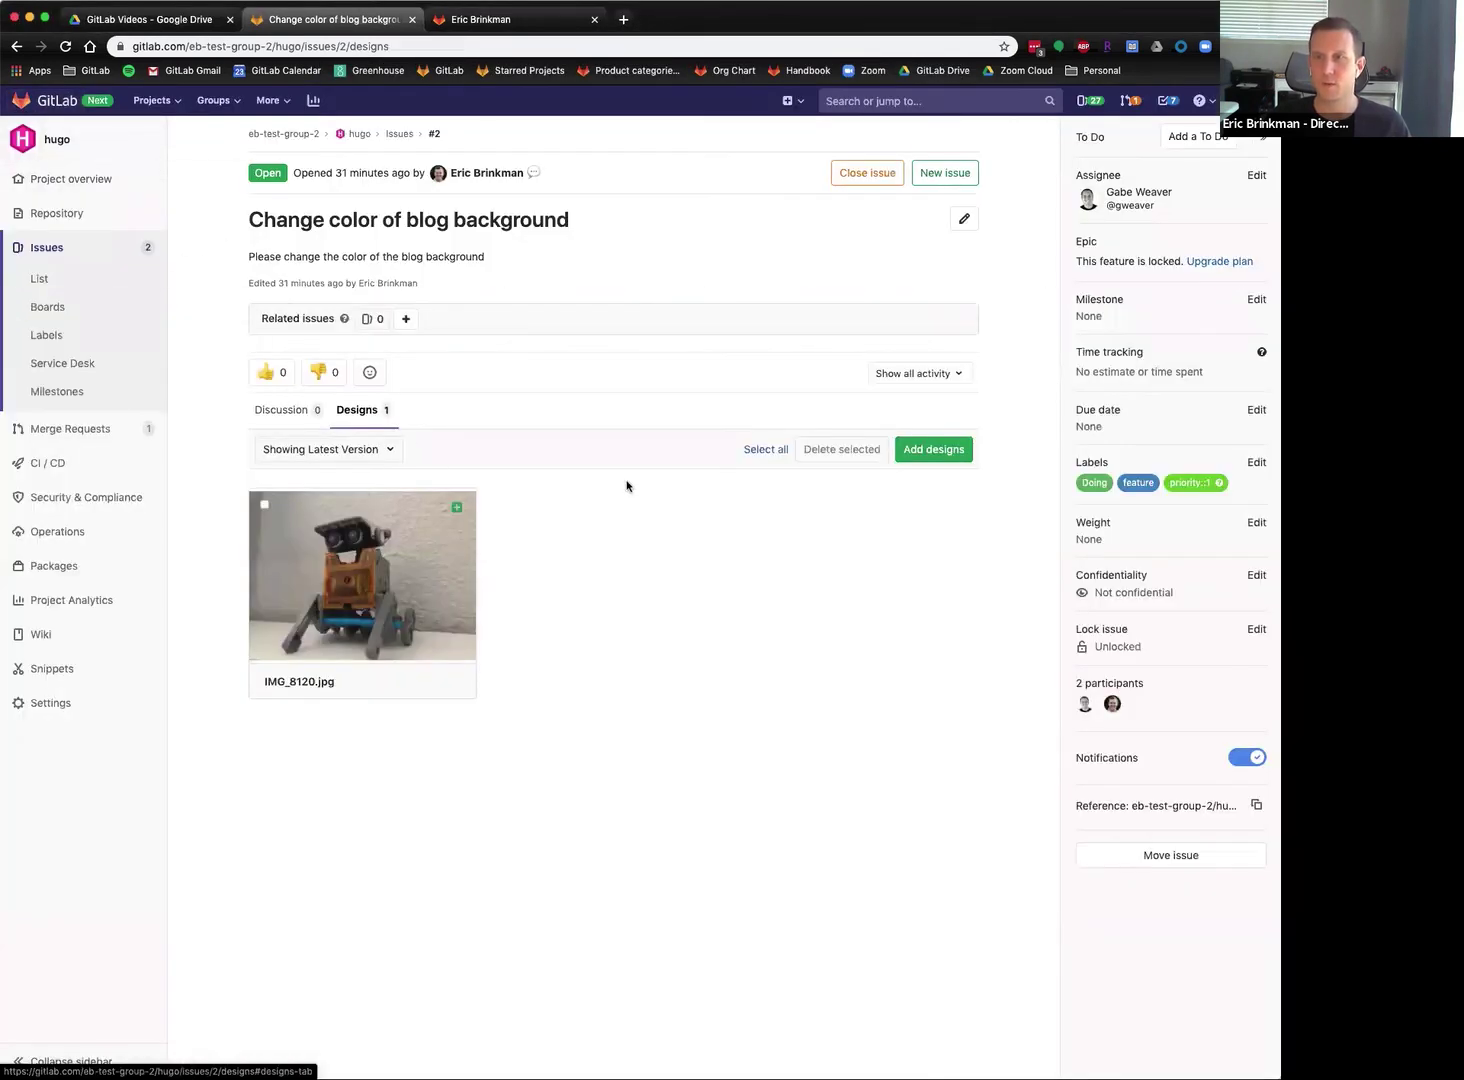
left_click(936, 450)
left_click(510, 228)
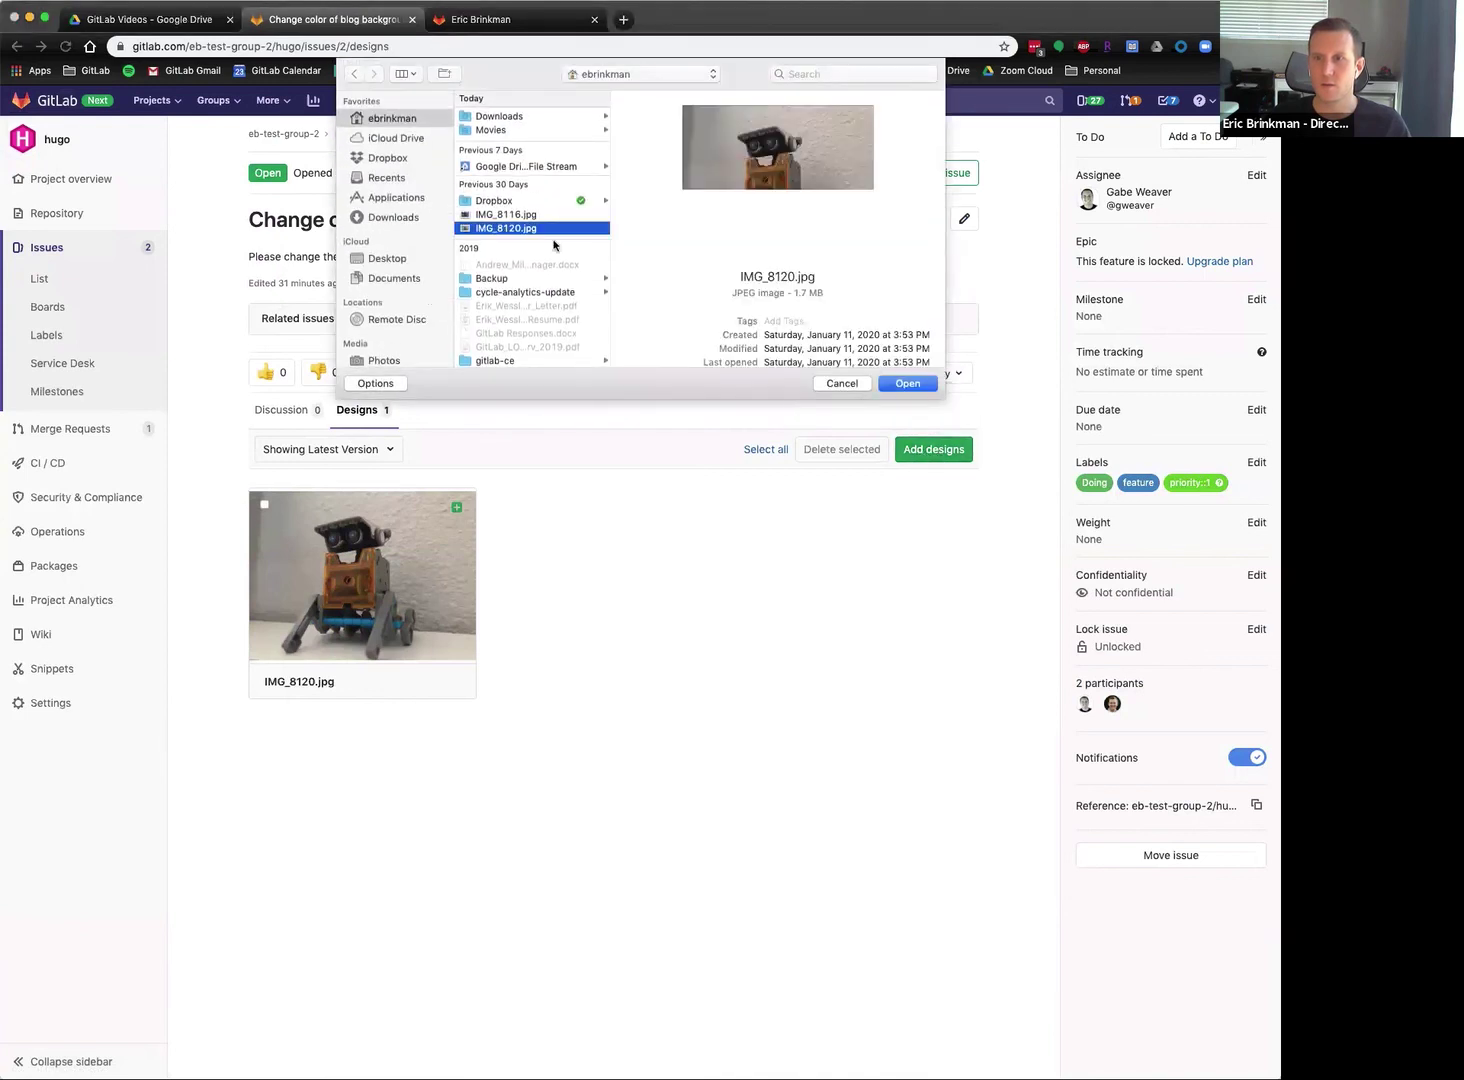
left_click(904, 384)
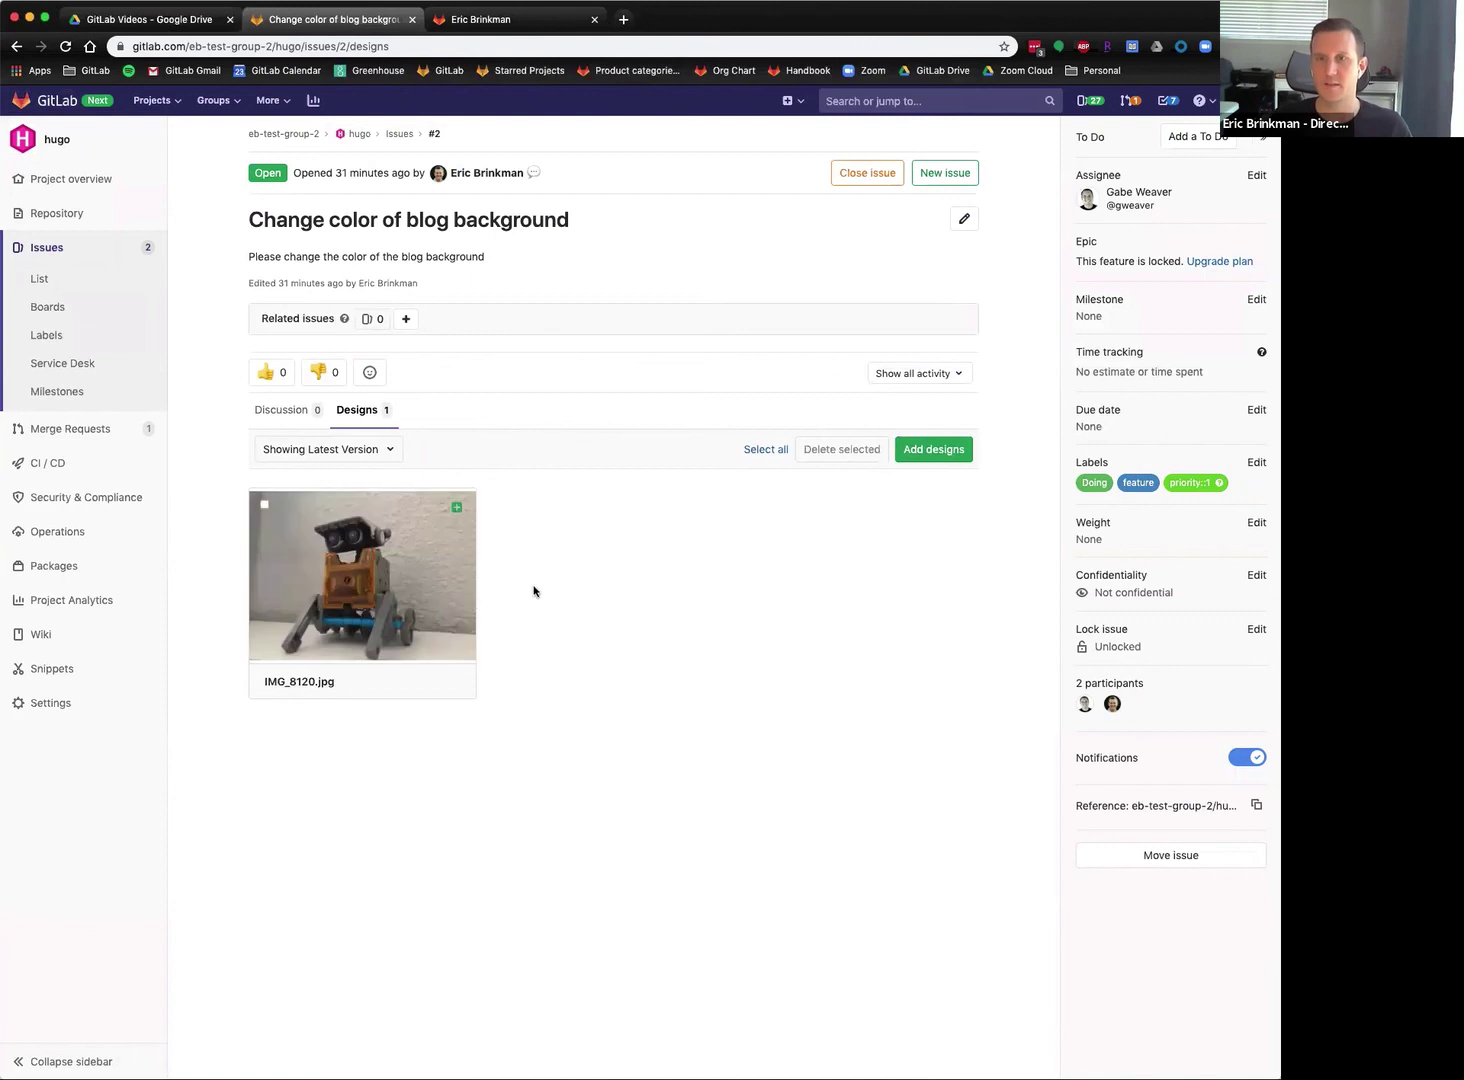
Show Version 1 (latest) of the designs and preview the design full-size twice.
left_click(390, 451)
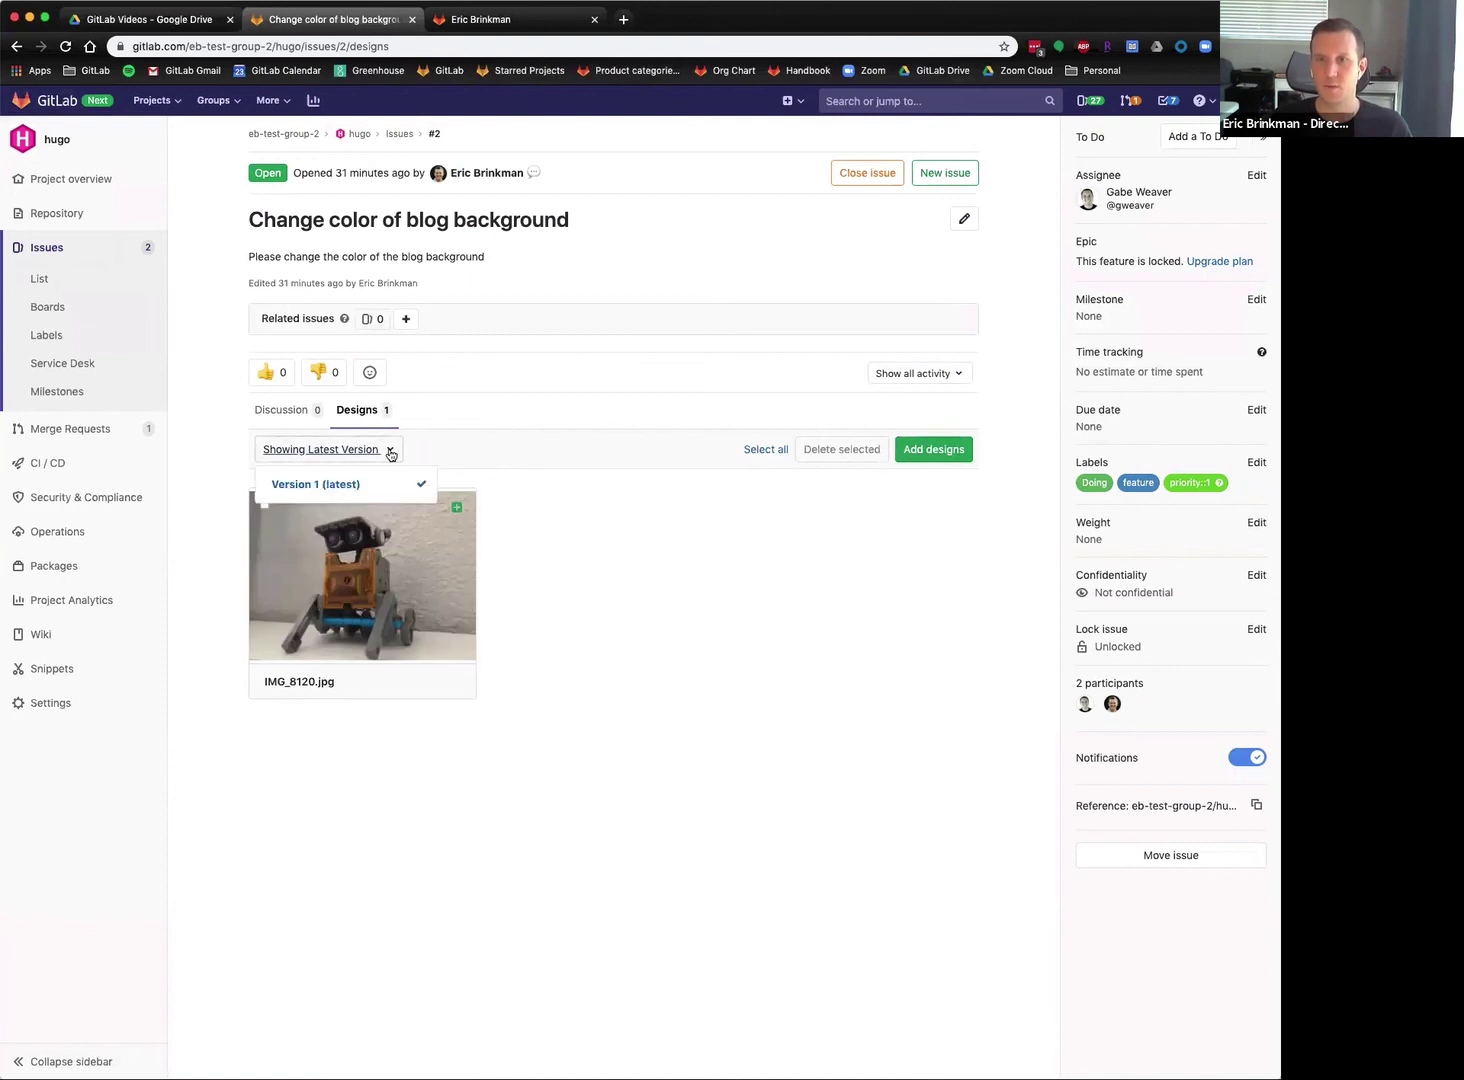
left_click(337, 483)
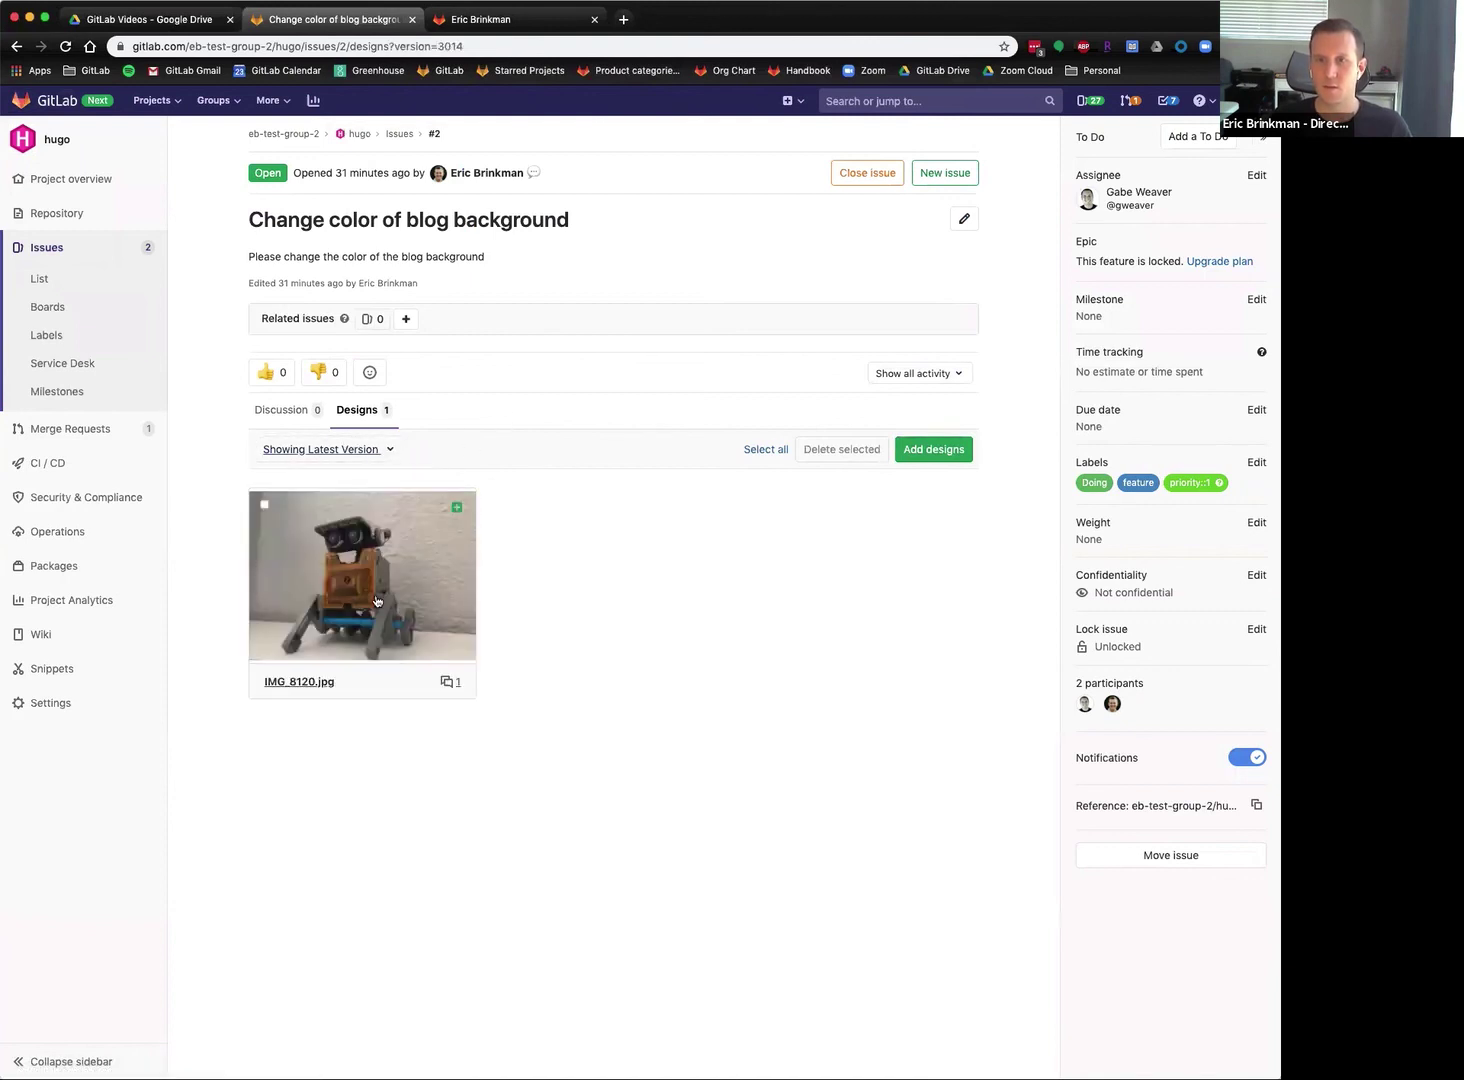
left_click(376, 598)
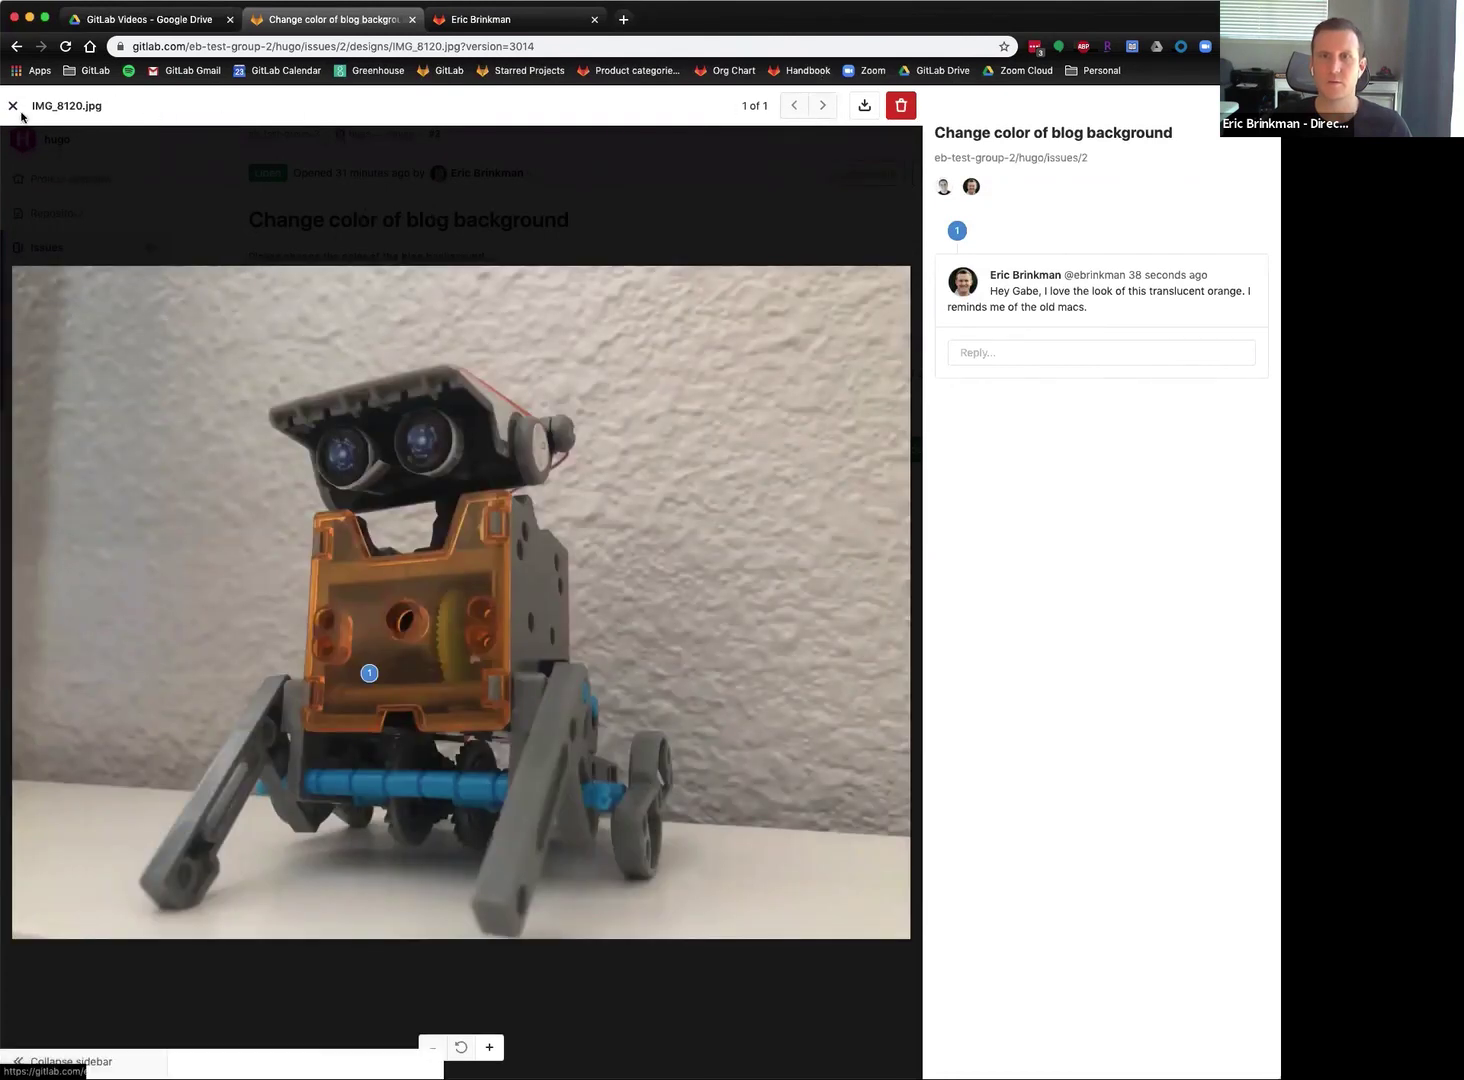
left_click(13, 105)
left_click(447, 688)
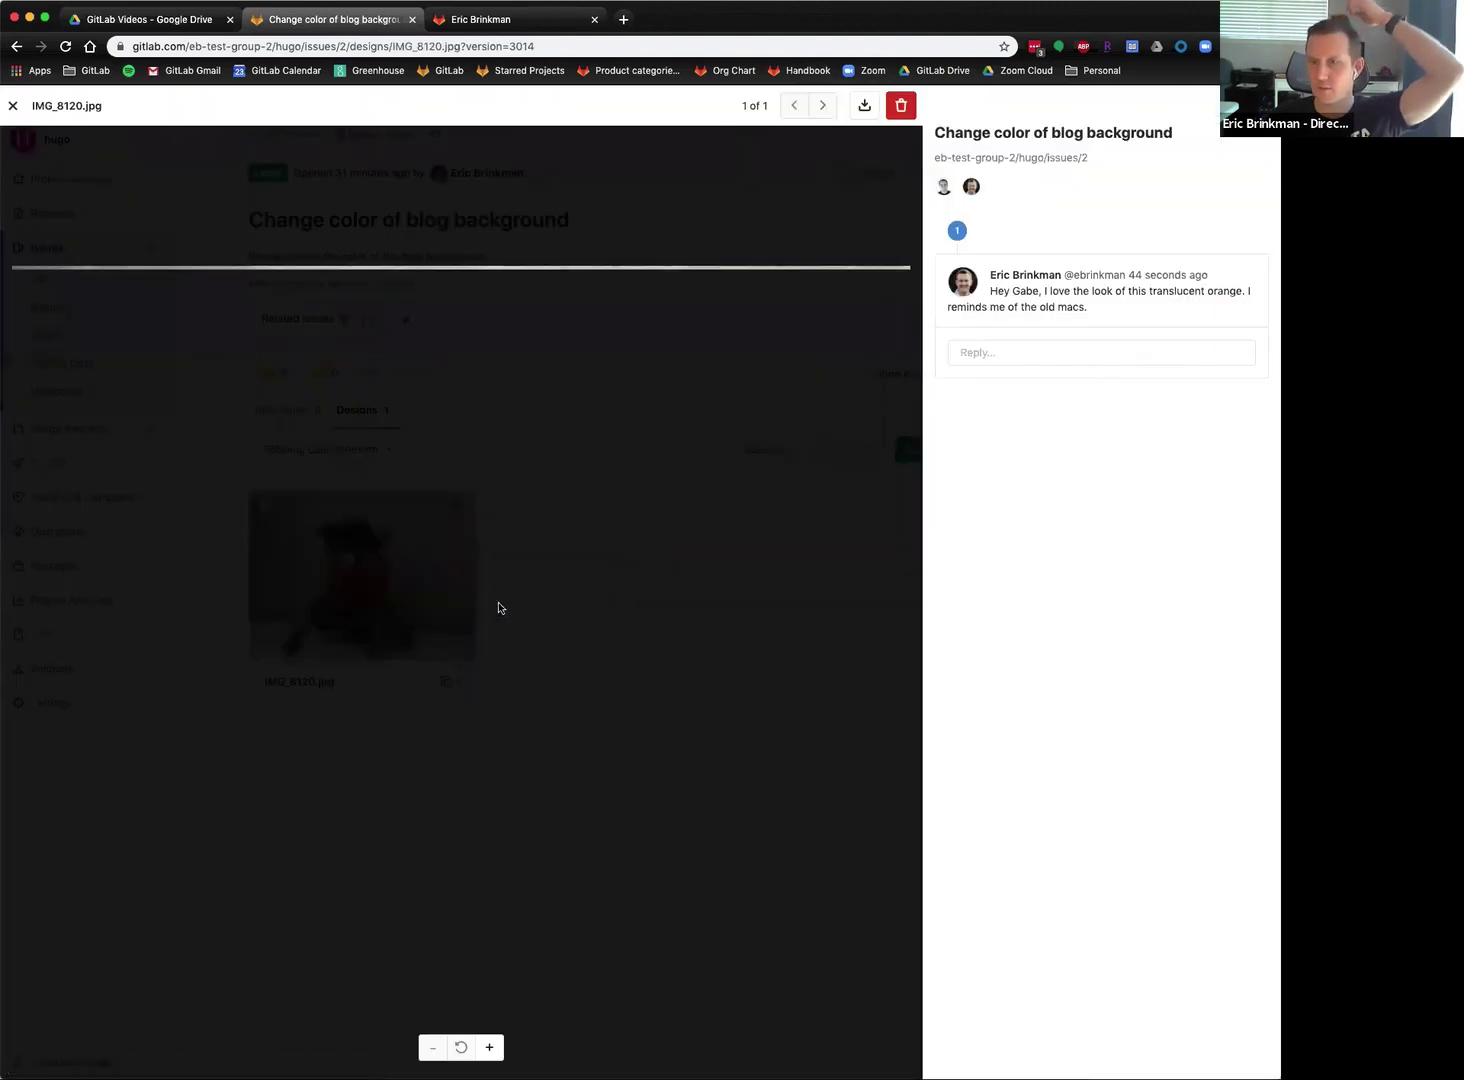
left_click(13, 105)
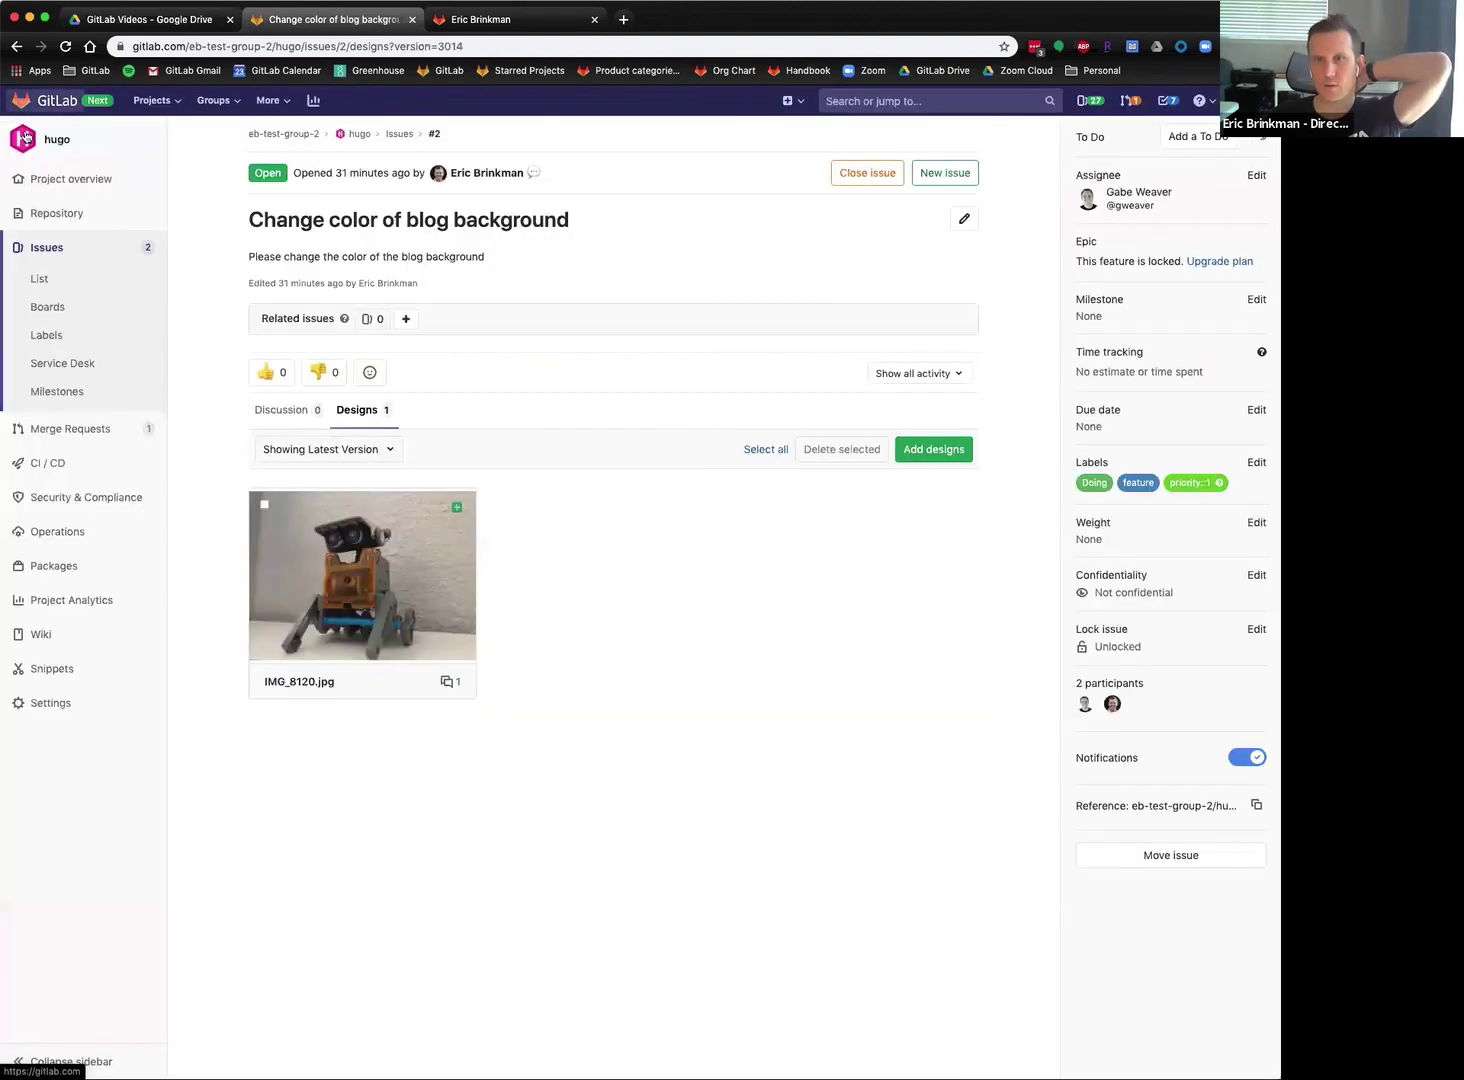
Abandon adding another design, select IMG_8120.jpg, and show the Discussion activity log.
left_click(958, 458)
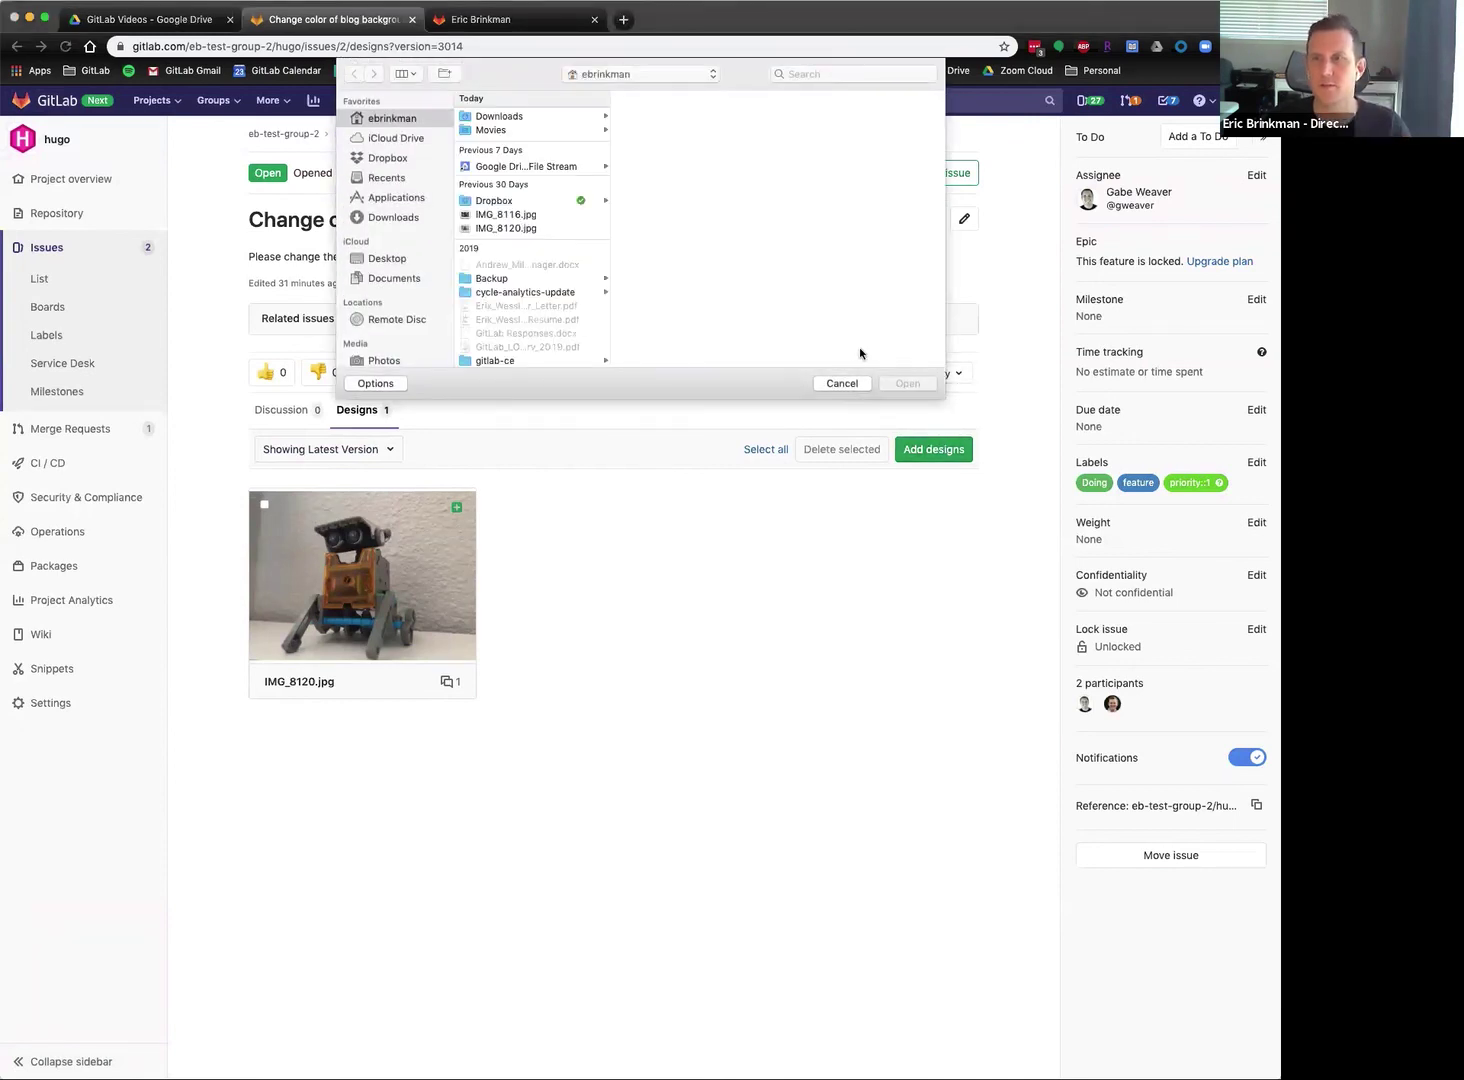
left_click(841, 384)
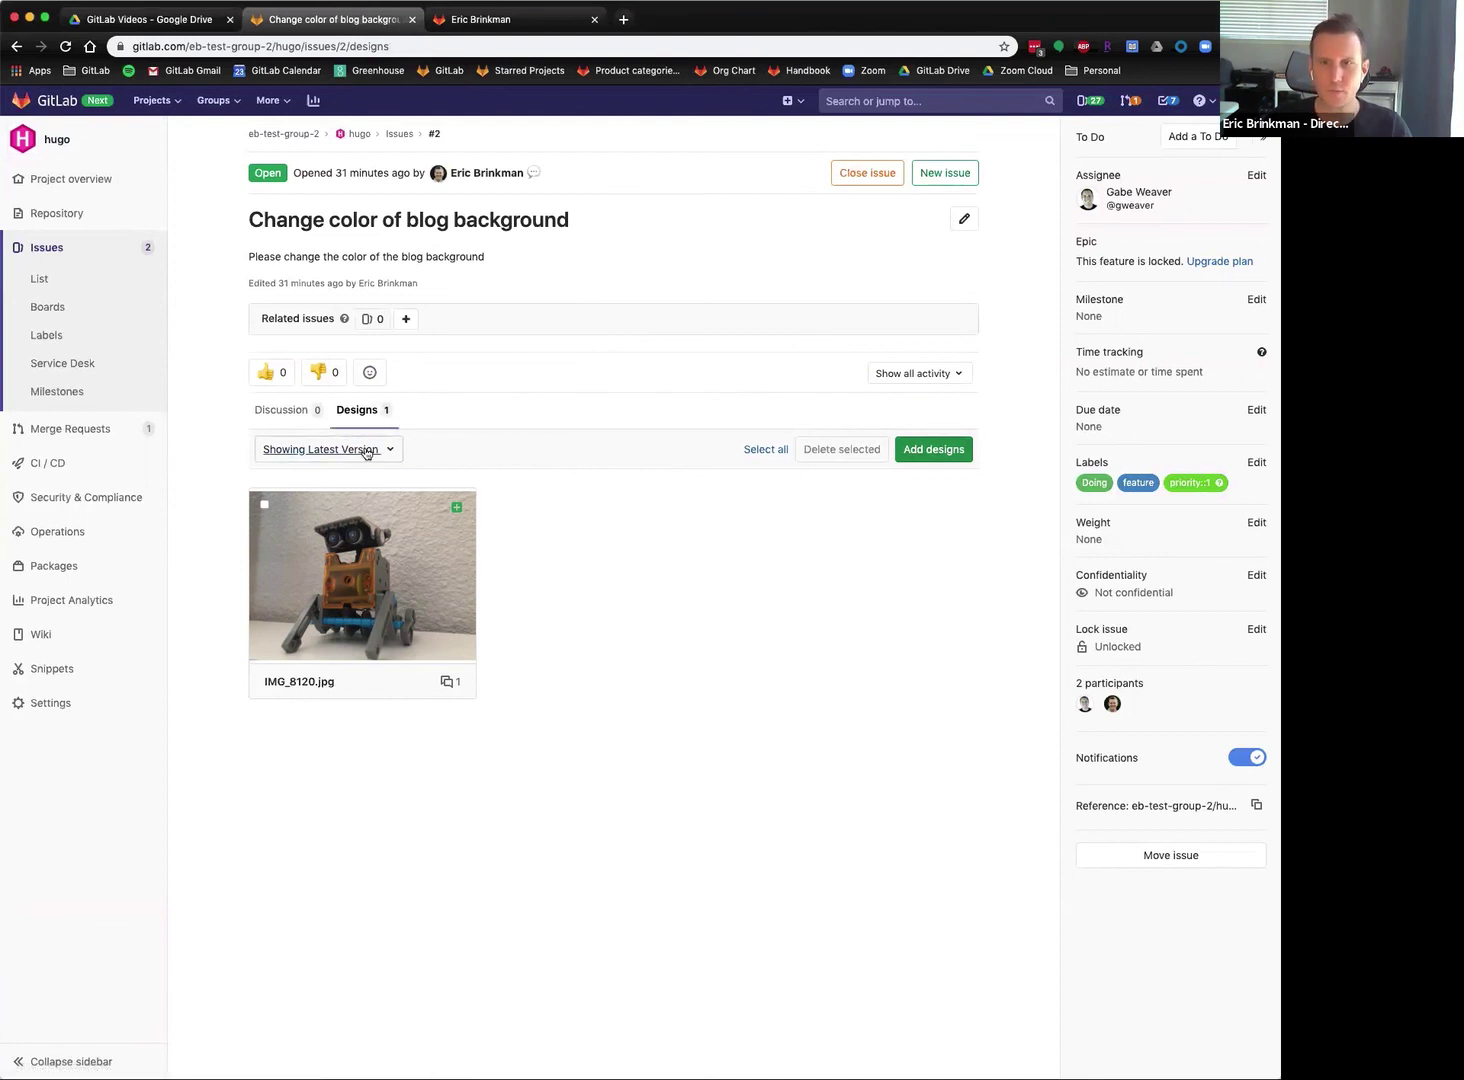
left_click(263, 506)
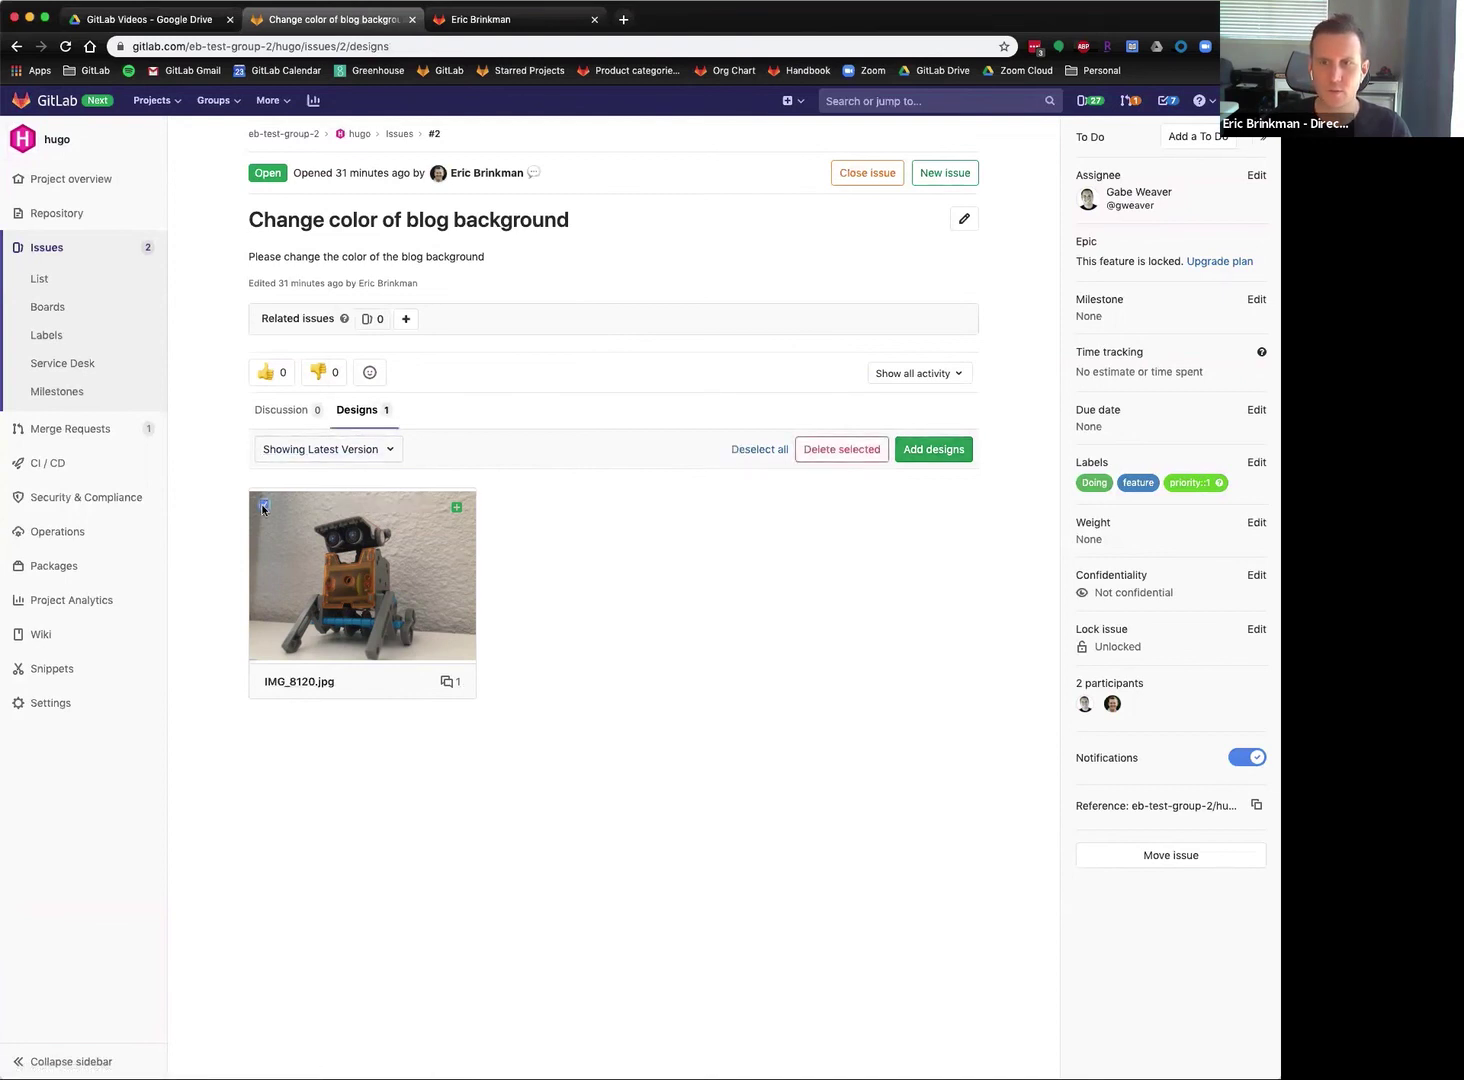
left_click(260, 415)
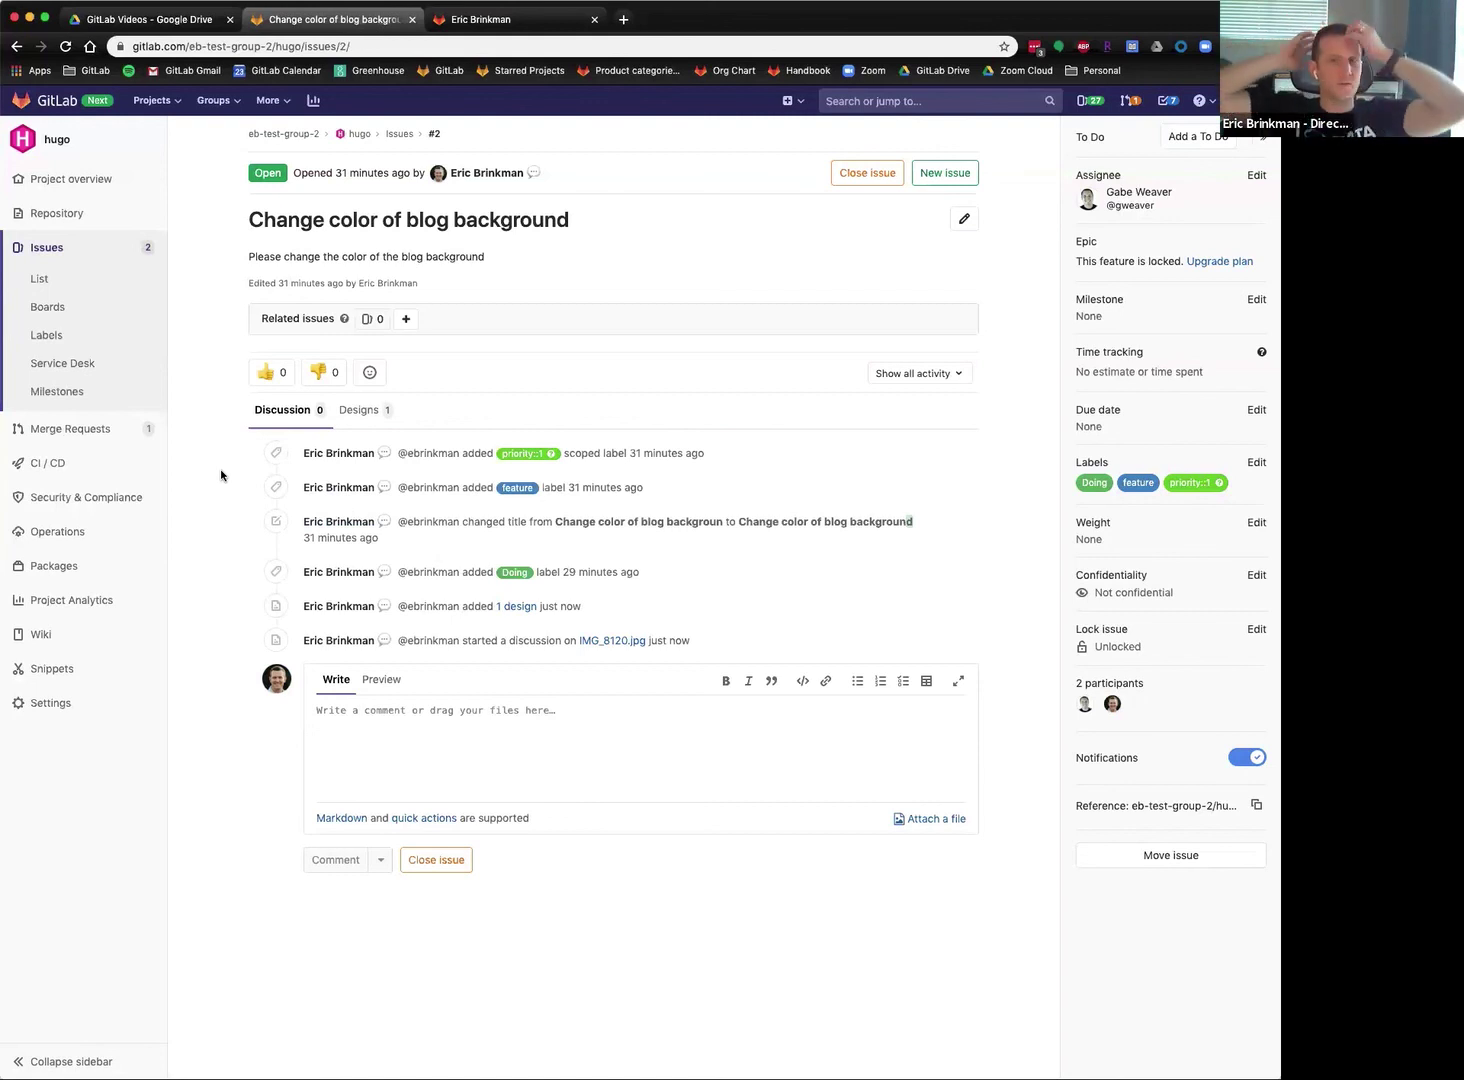
Check the design version list and preview IMG_8120.jpg full-size.
left_click(360, 410)
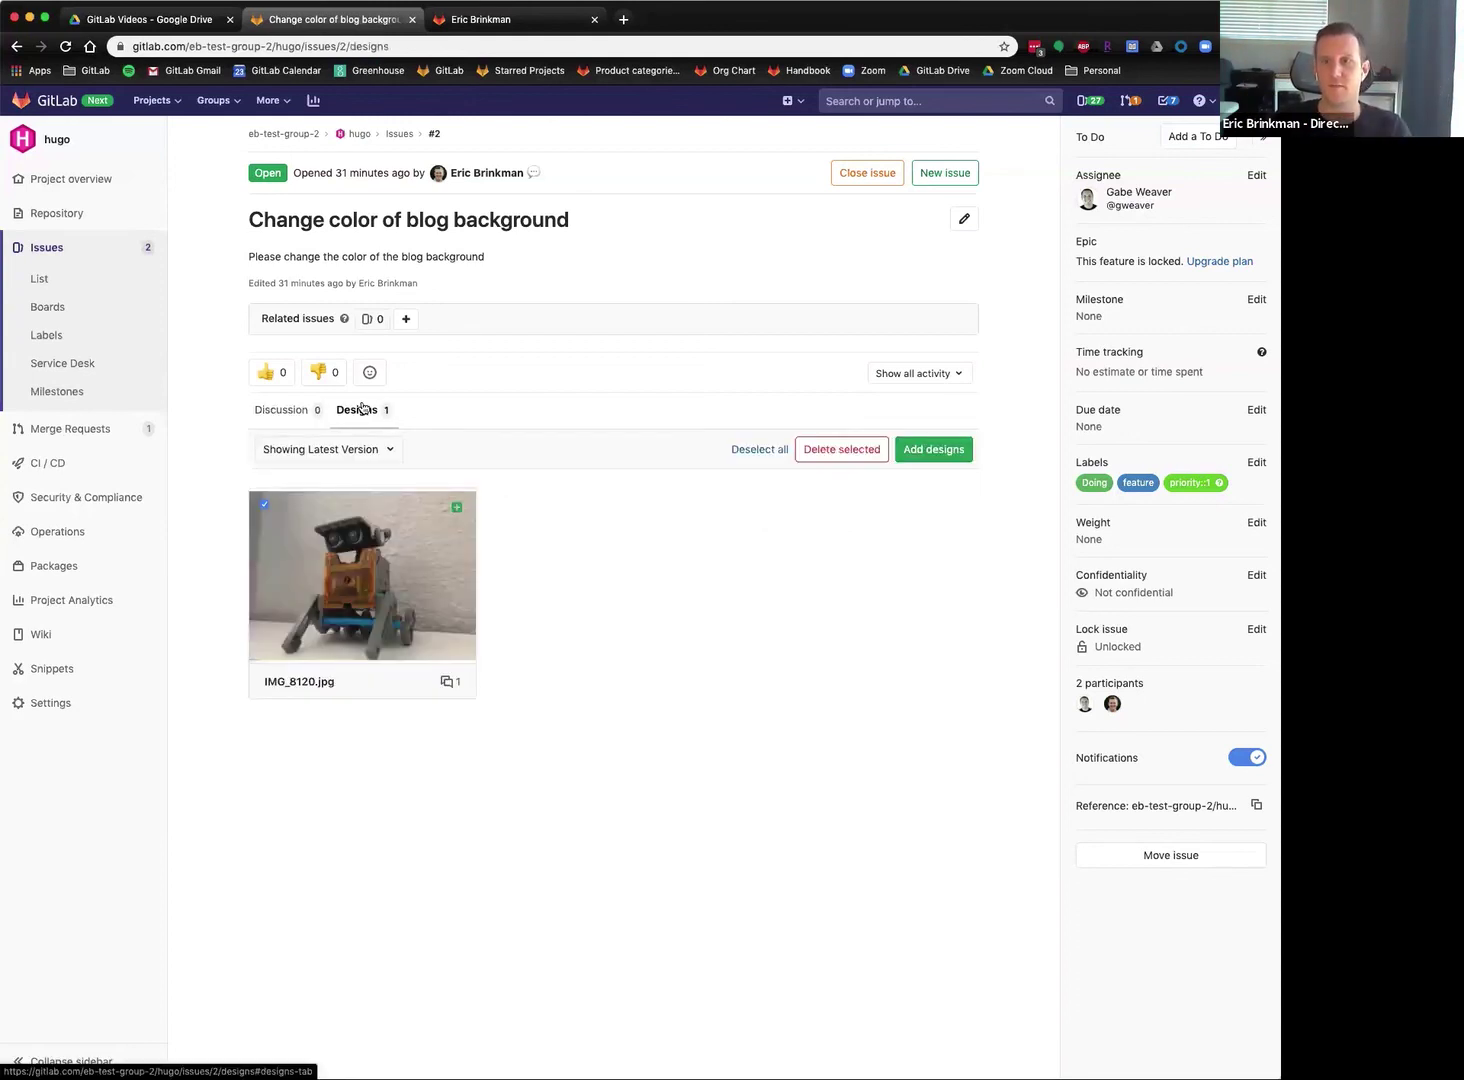
left_click(386, 450)
left_click(386, 450)
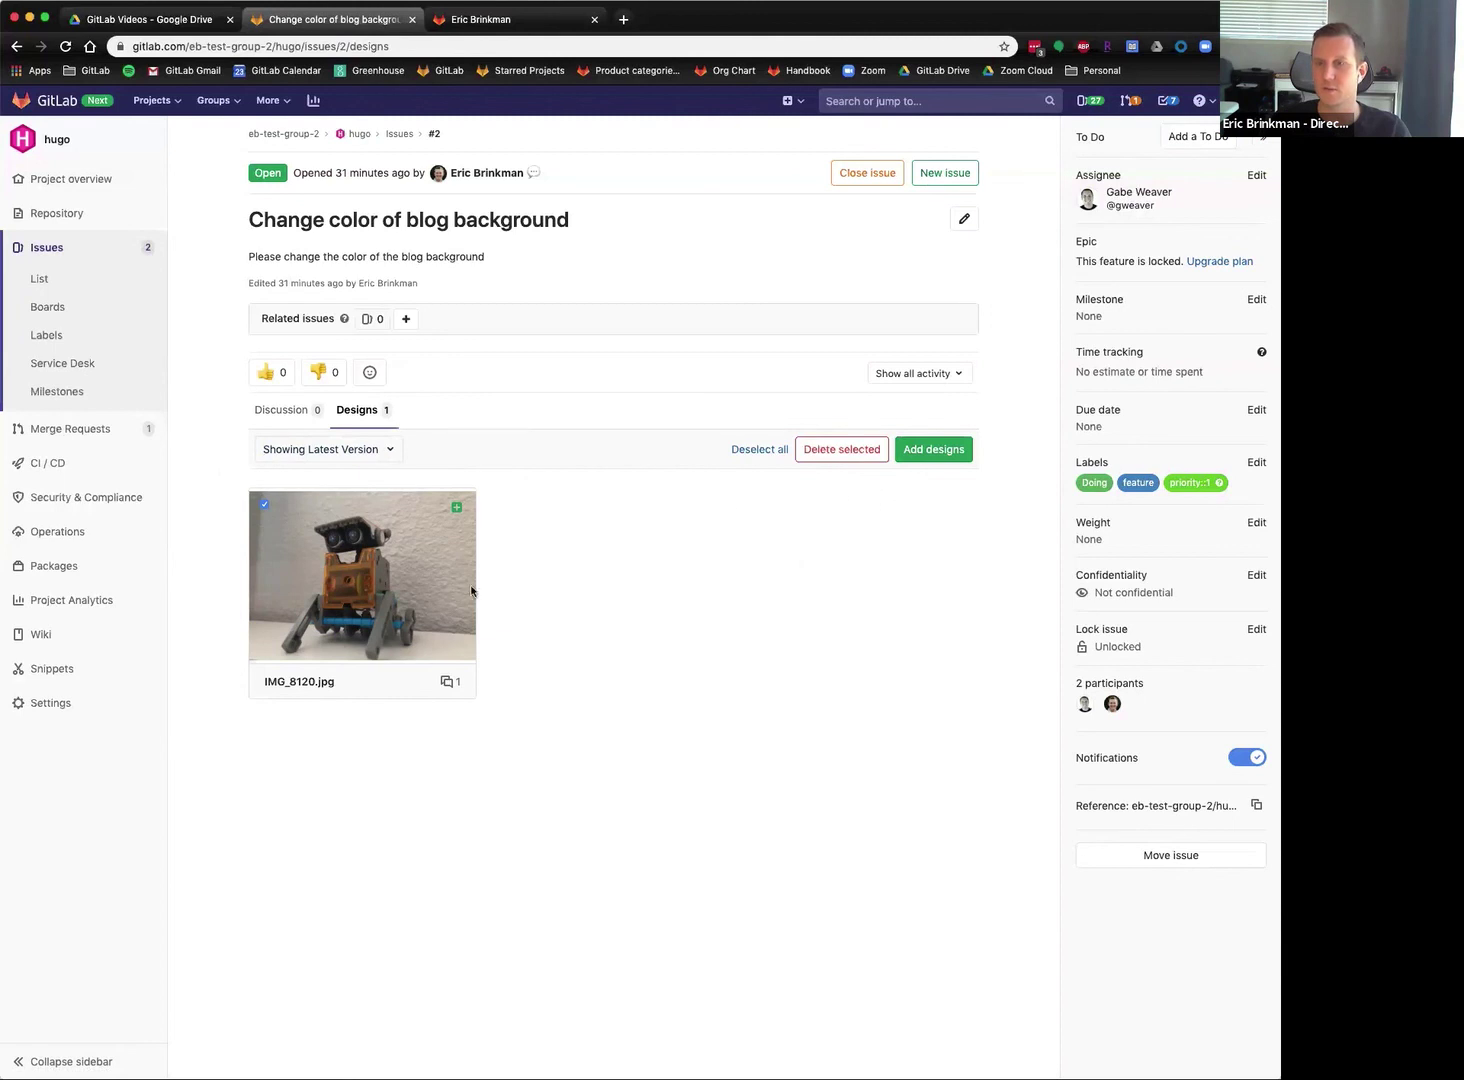
left_click(451, 533)
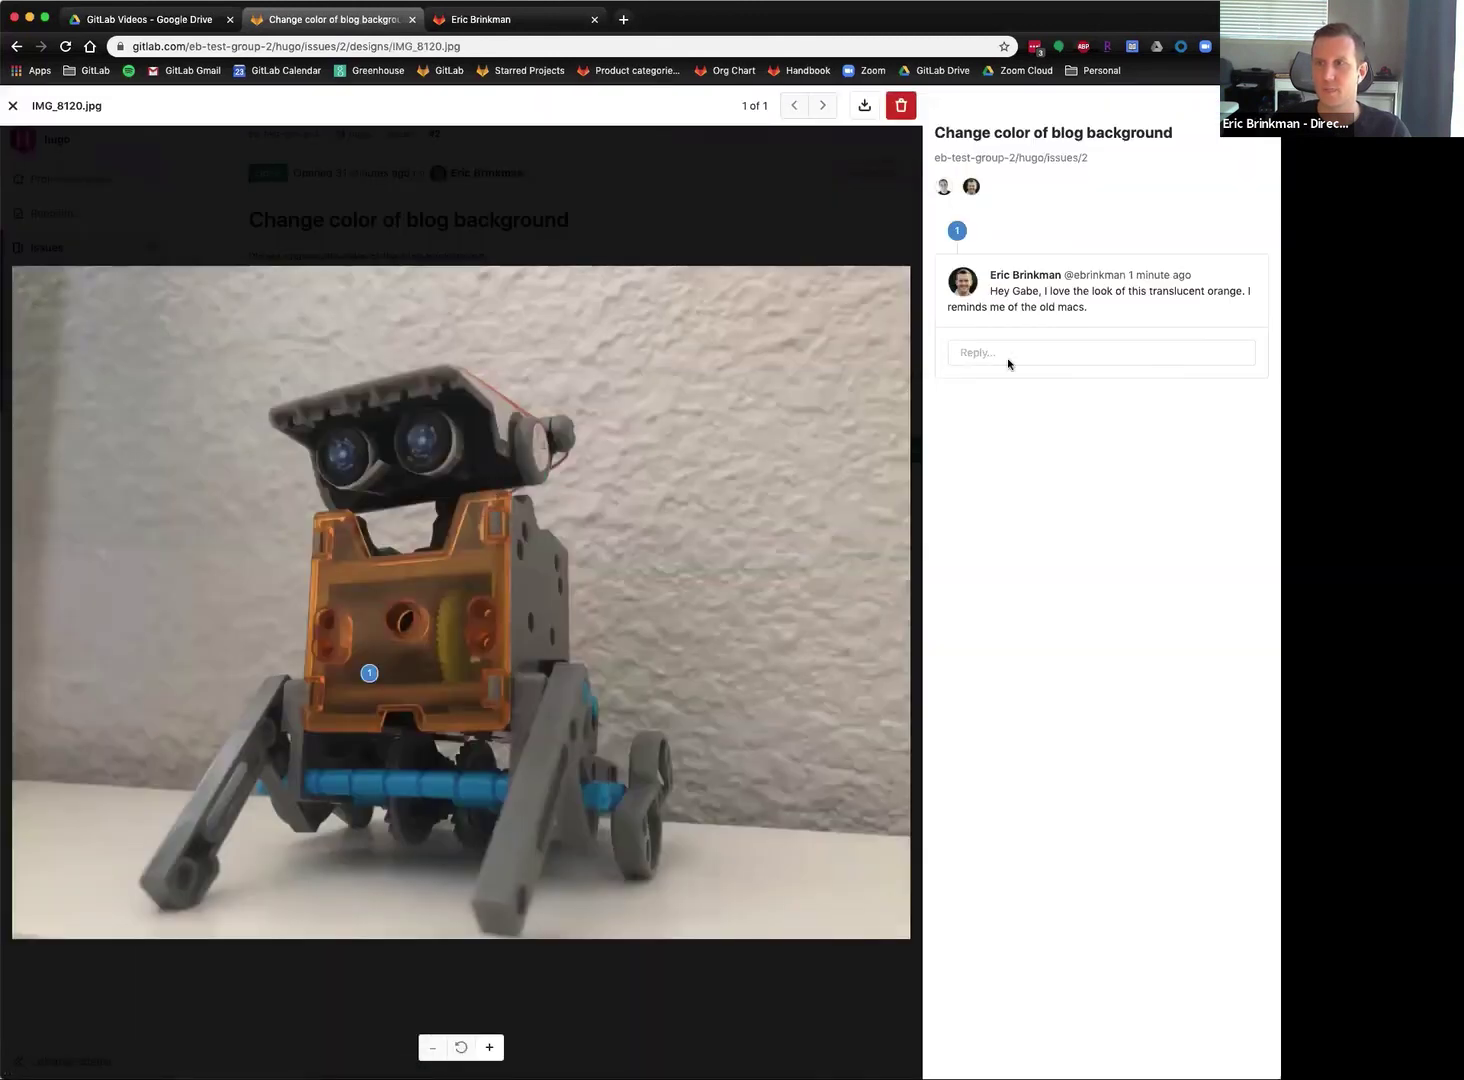
left_click(12, 107)
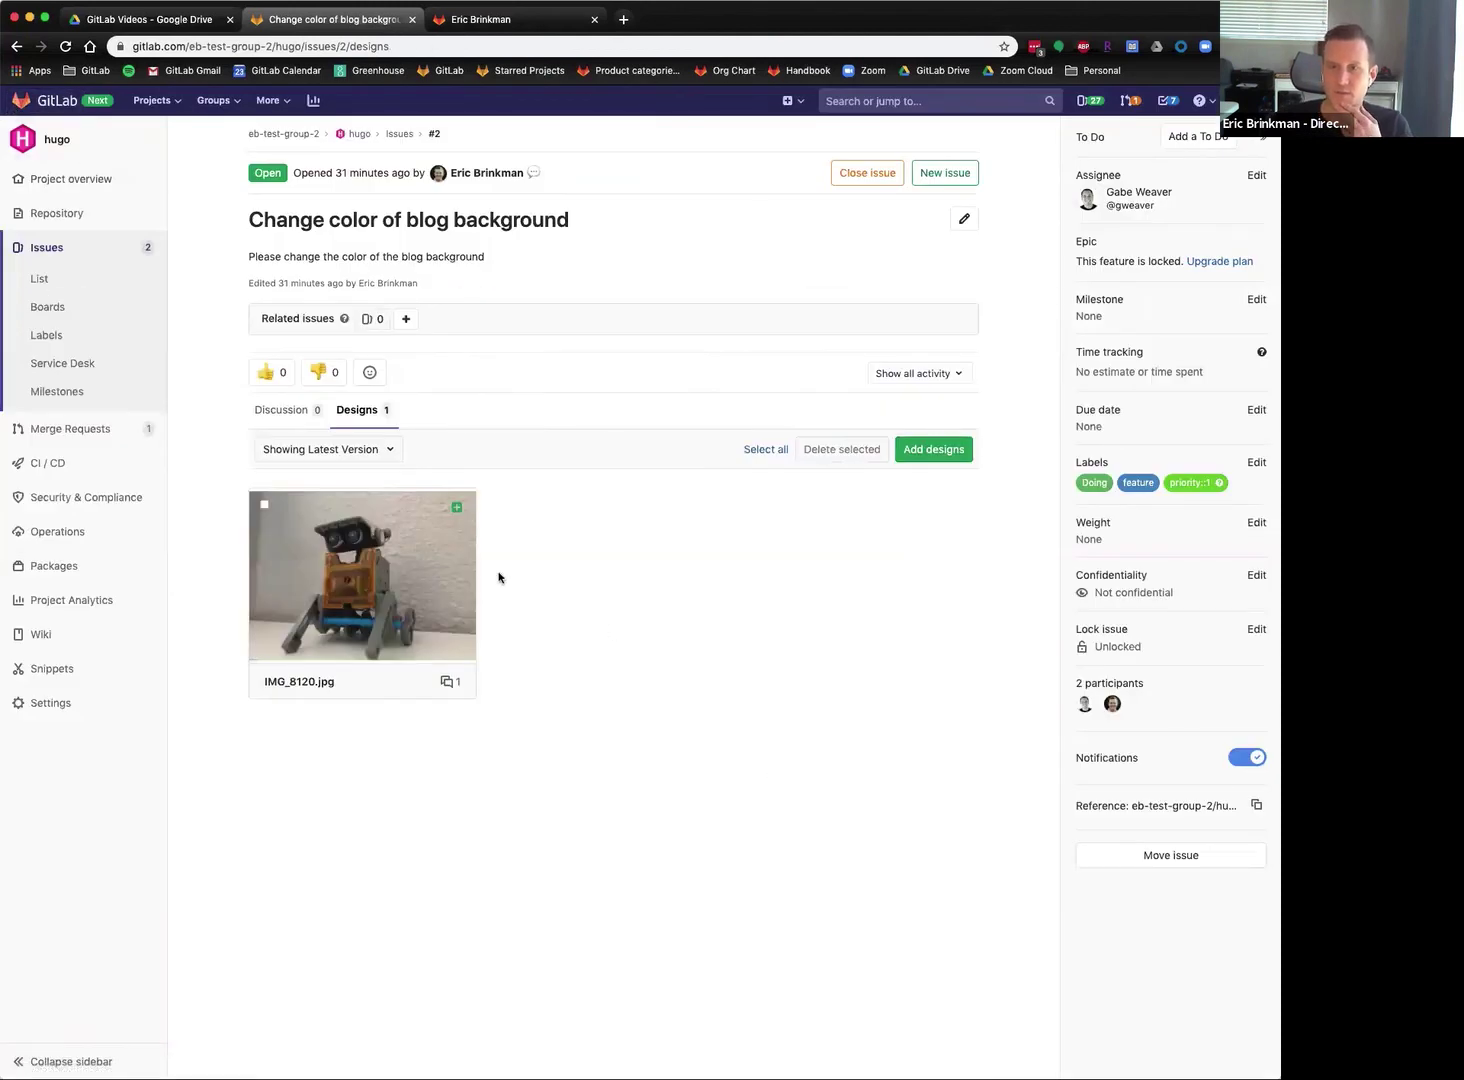
Re-upload IMG_8120.jpg, then upload IMG_8116.jpg as a second design.
left_click(943, 451)
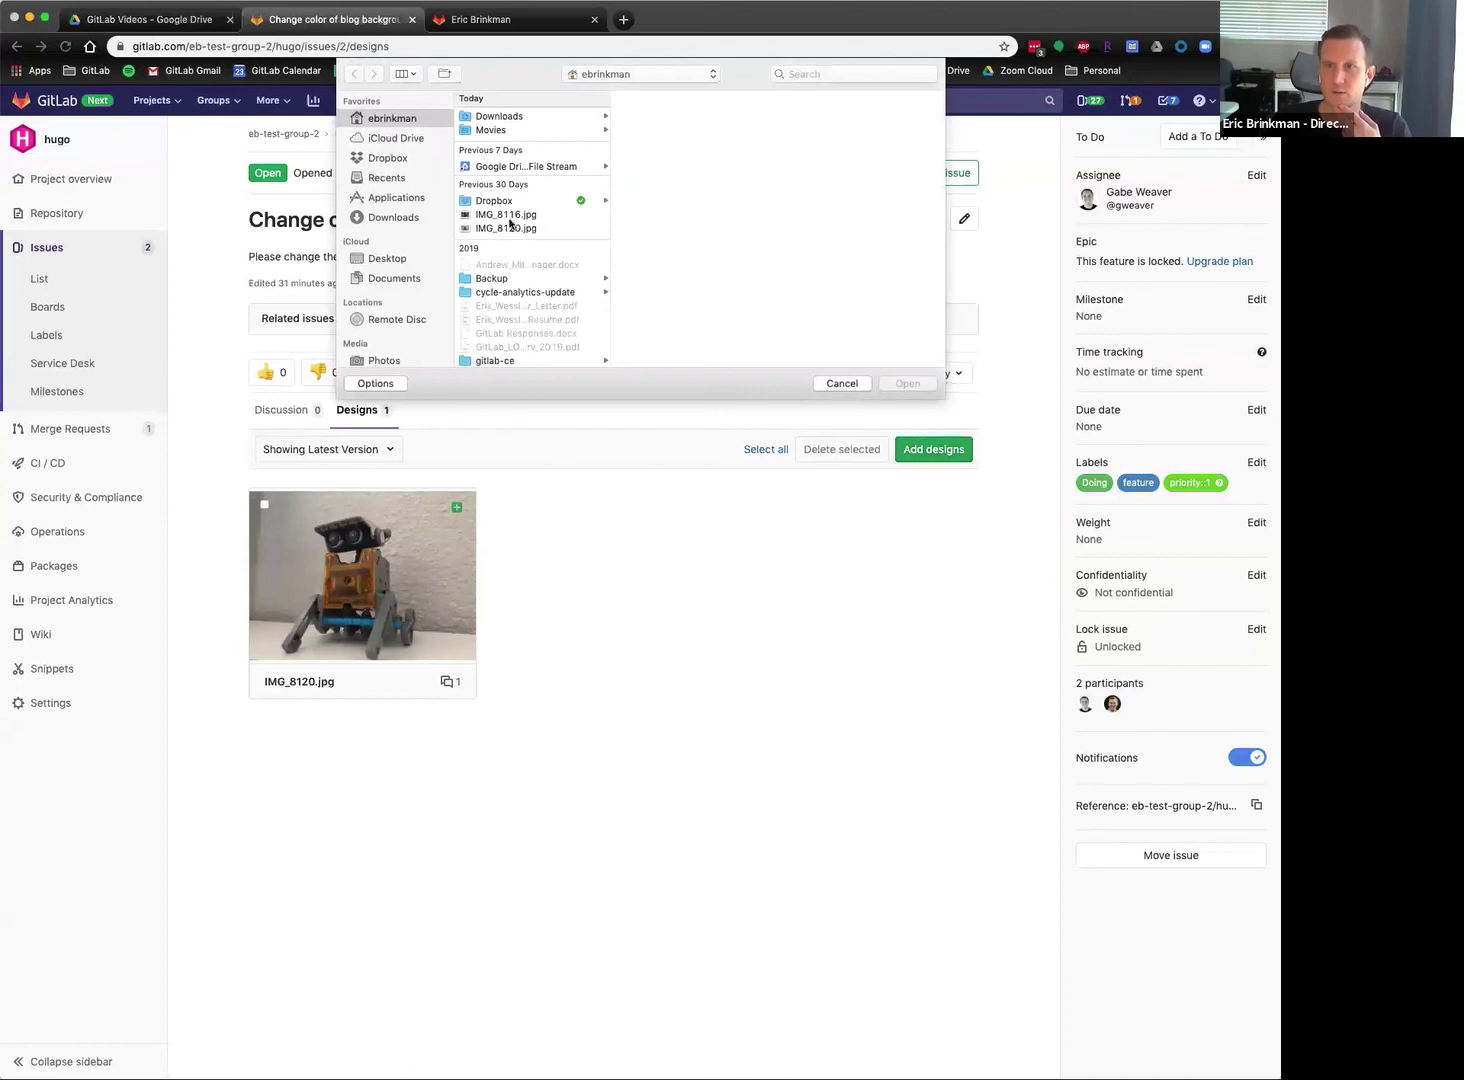
left_click(585, 229)
left_click(908, 384)
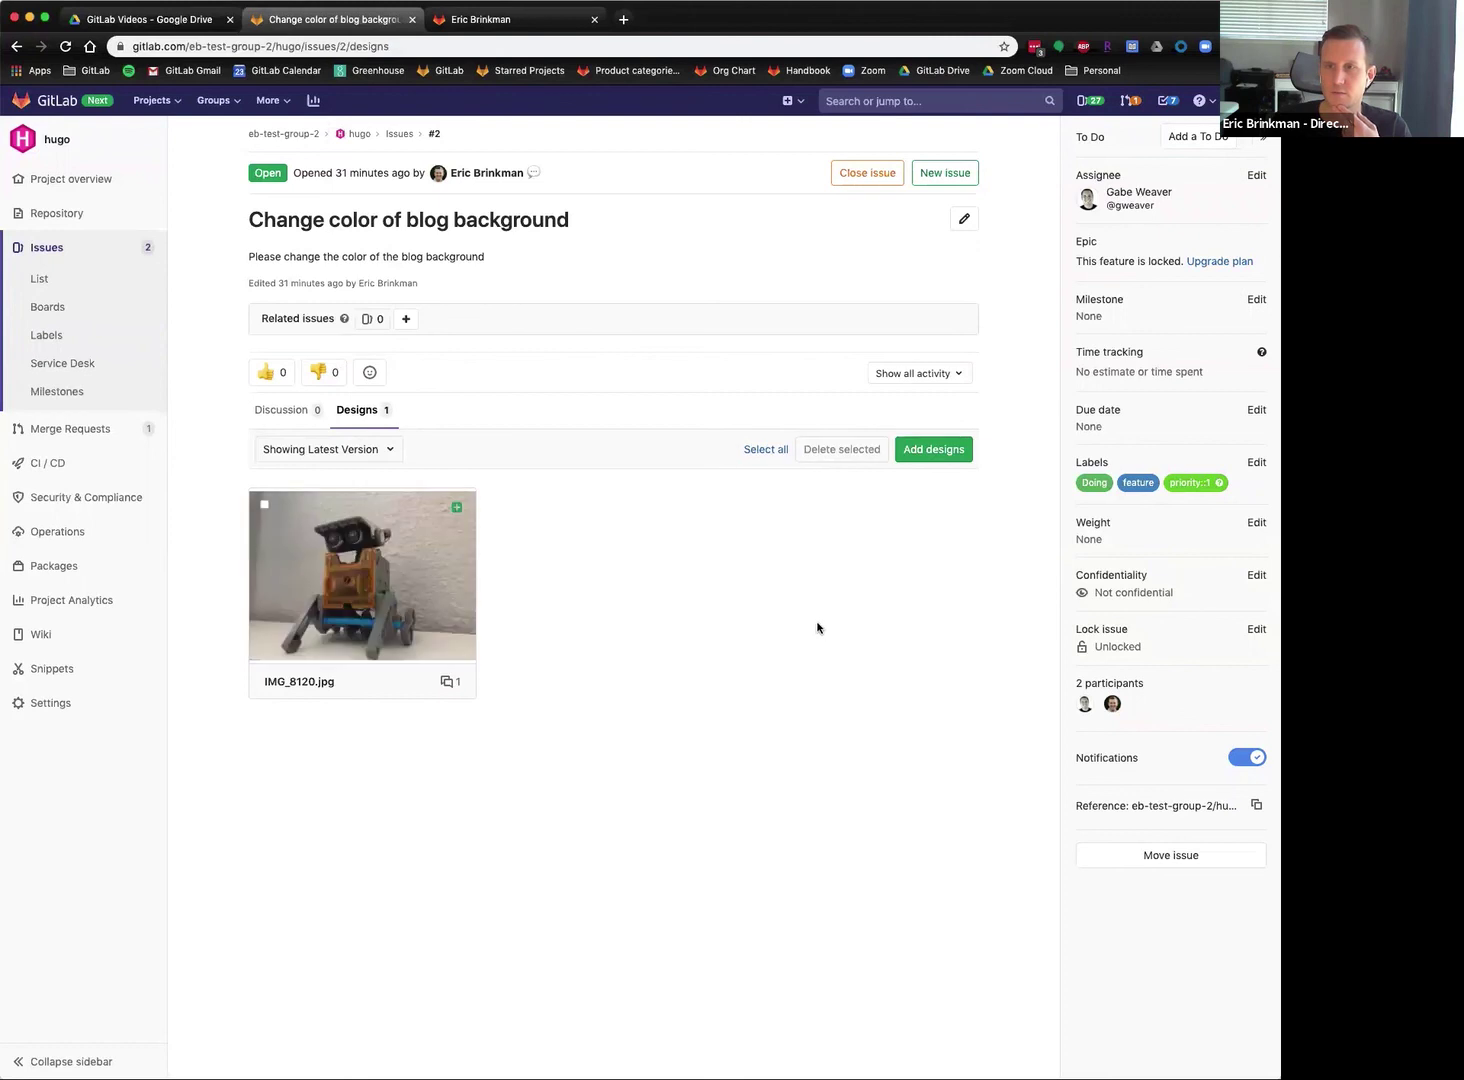
left_click(928, 446)
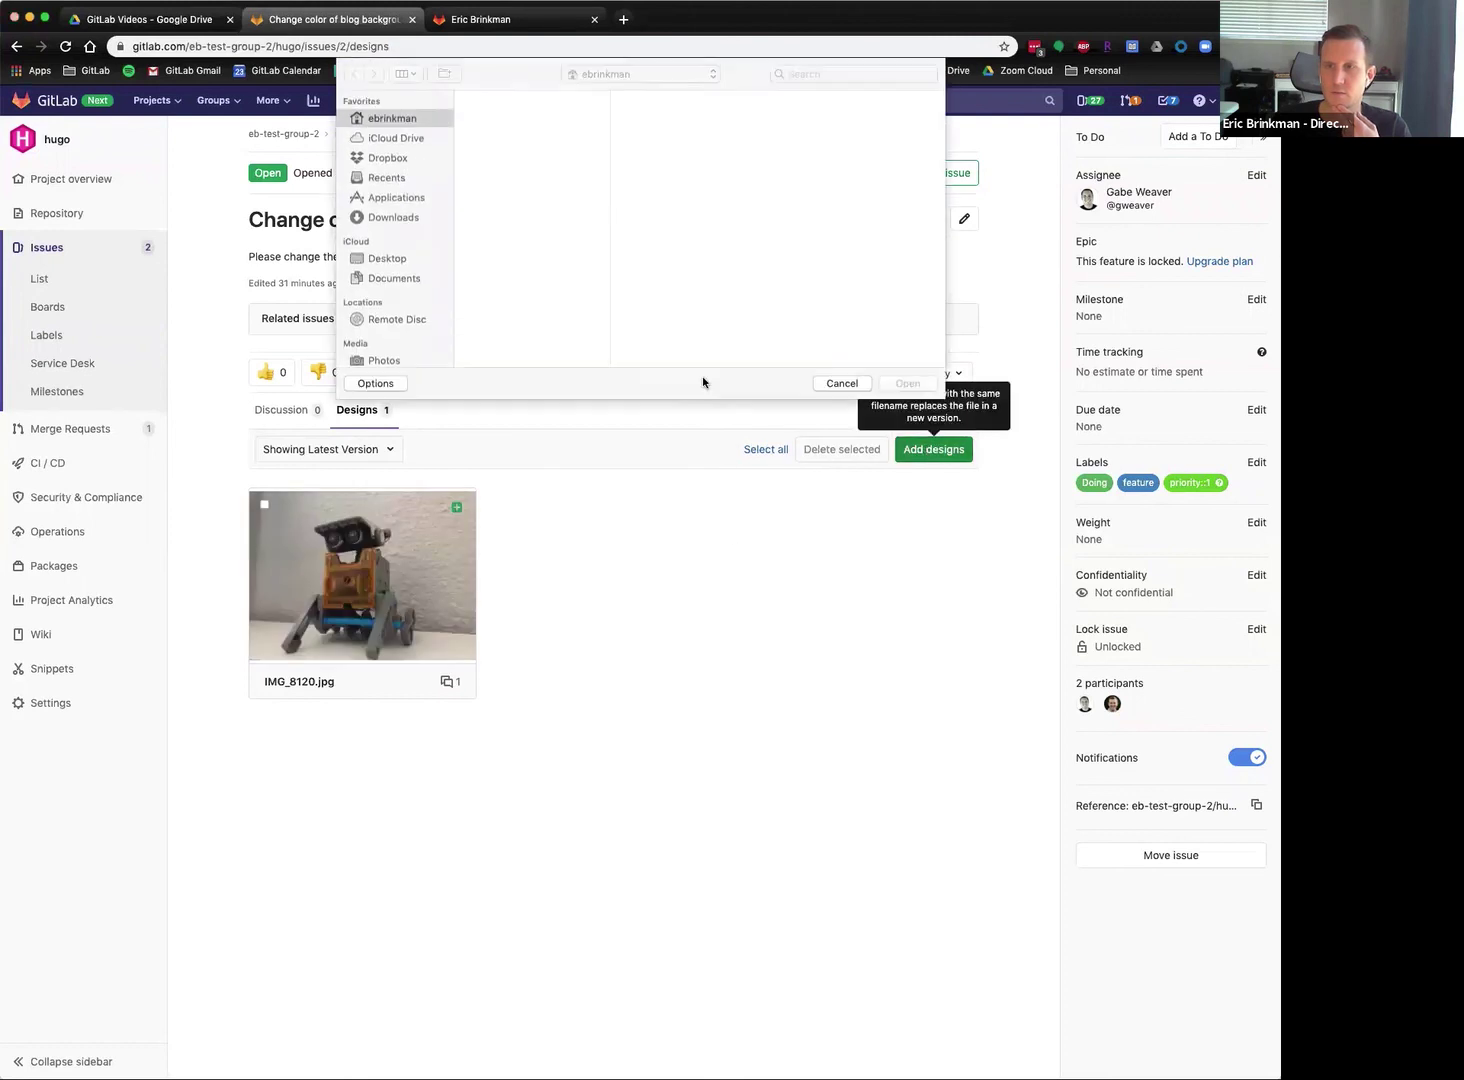
left_click(518, 215)
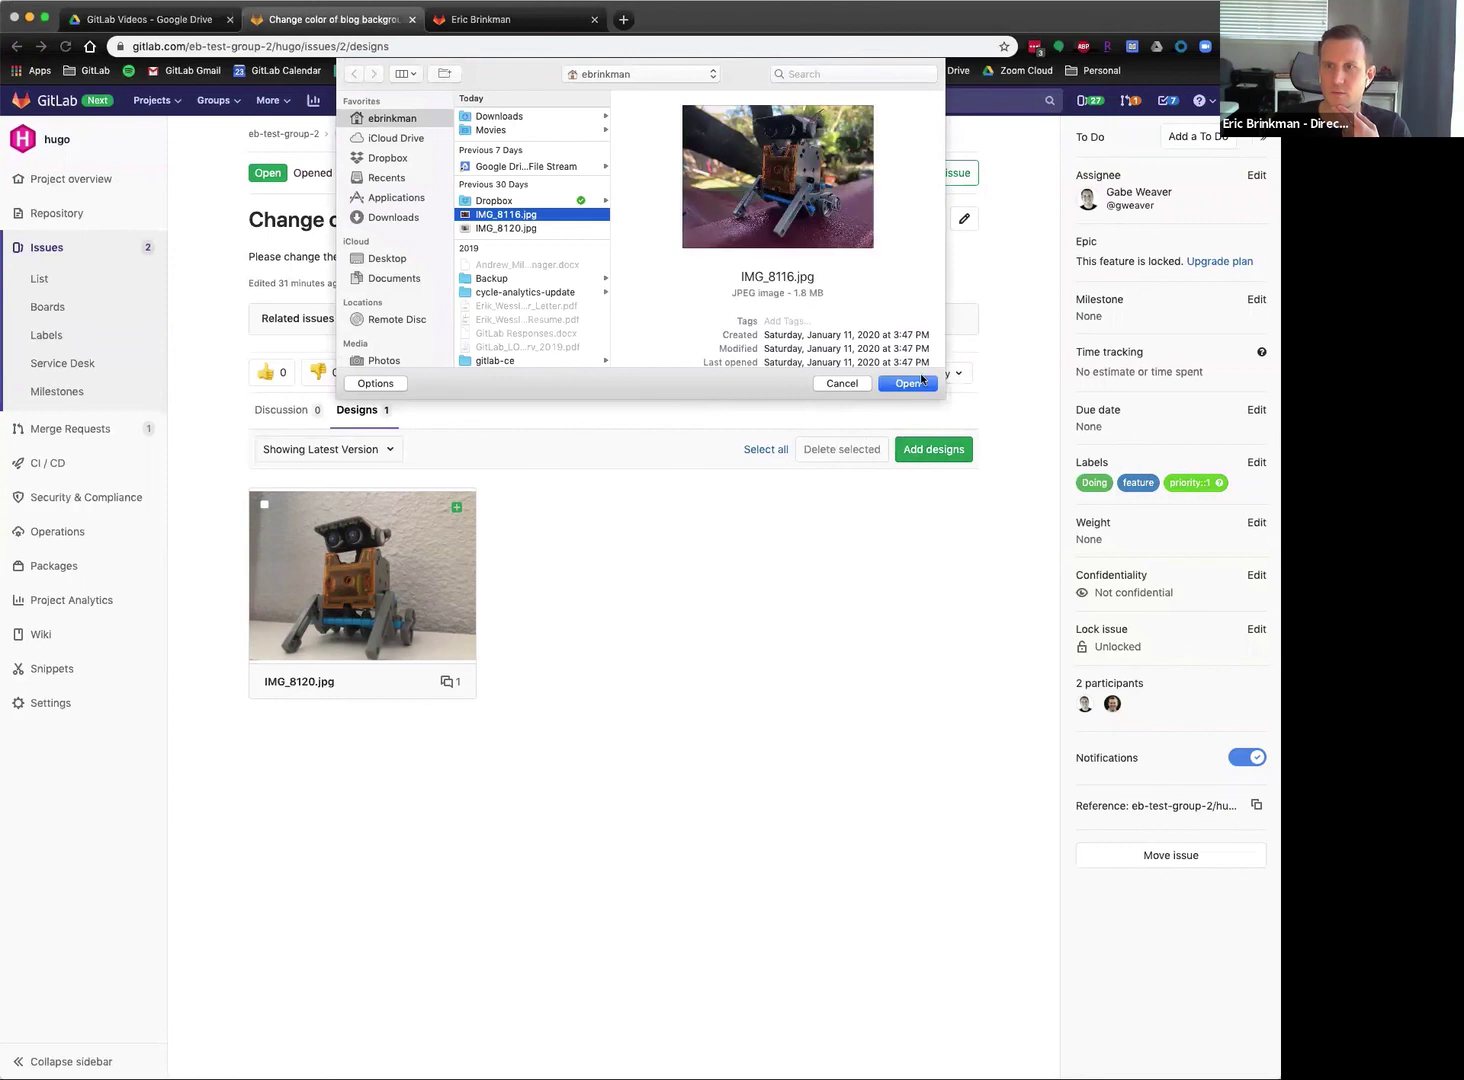
left_click(922, 382)
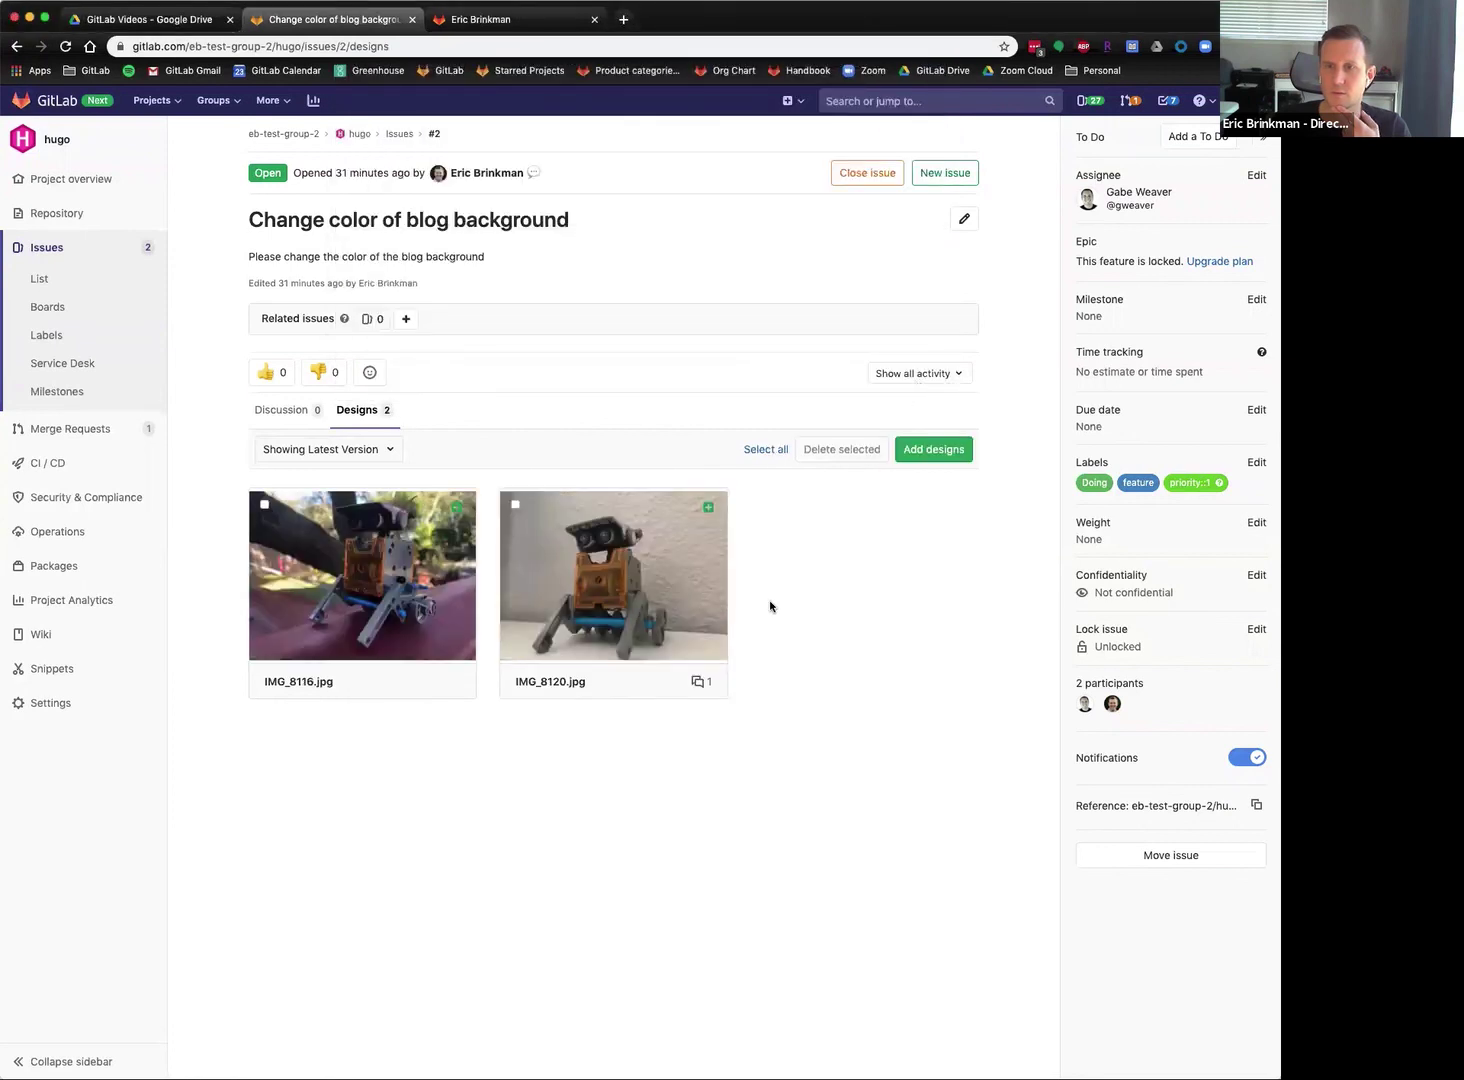
Preview IMG_8116.jpg and IMG_8120.jpg full-size, then close the viewer.
left_click(461, 512)
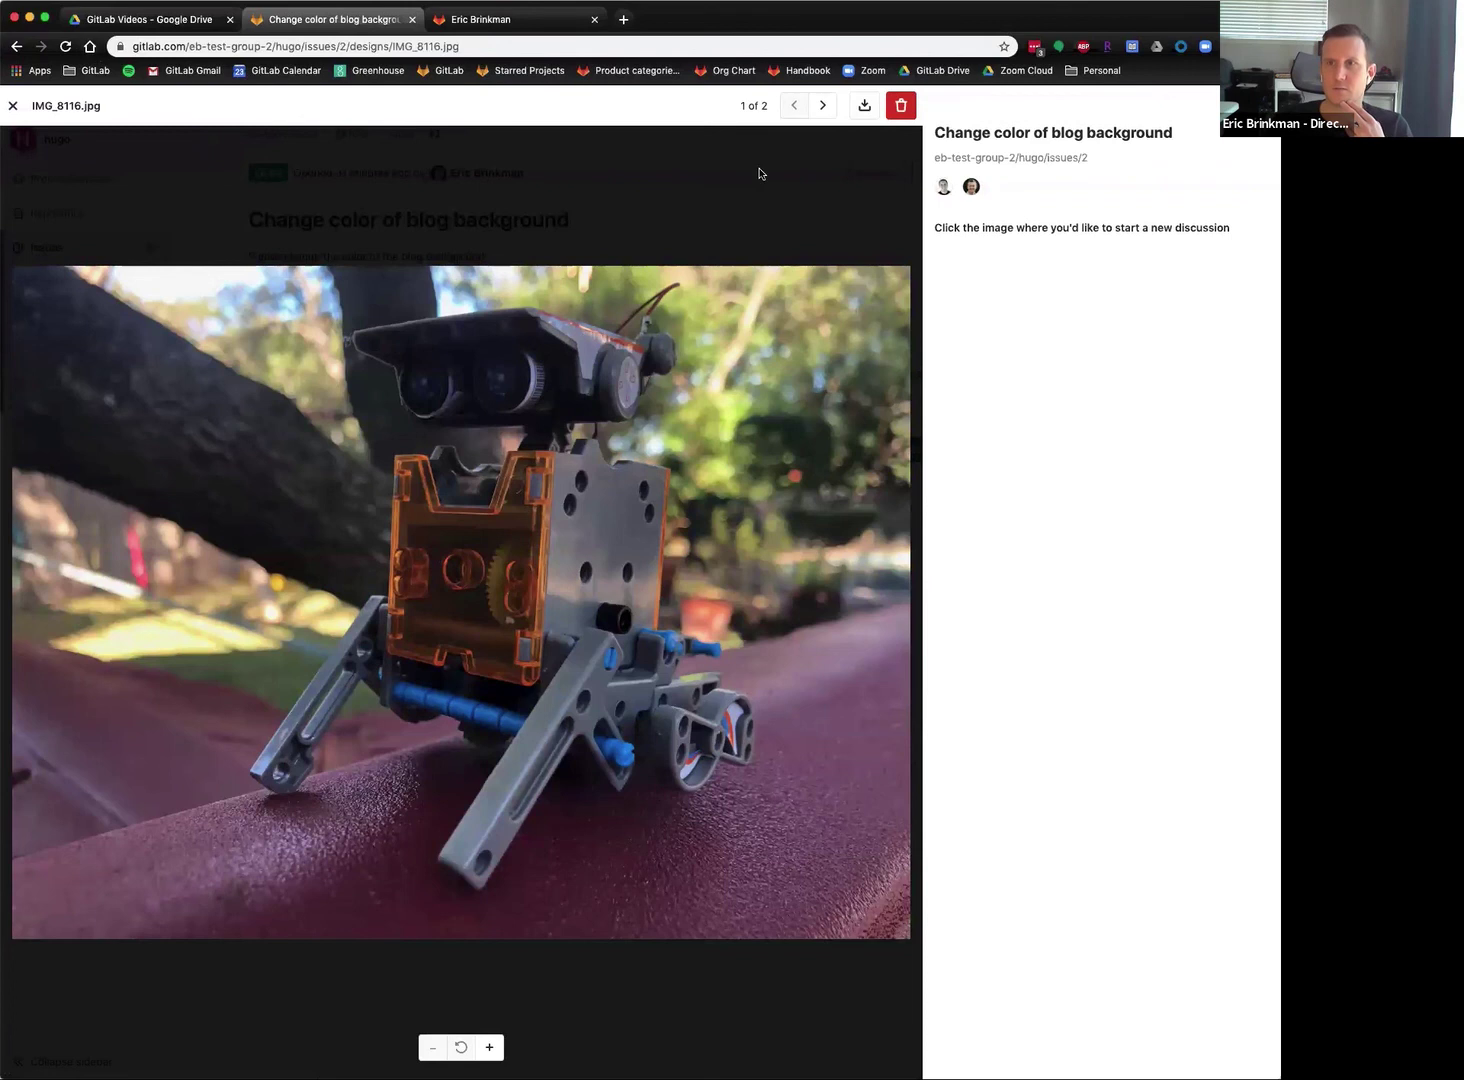
left_click(812, 106)
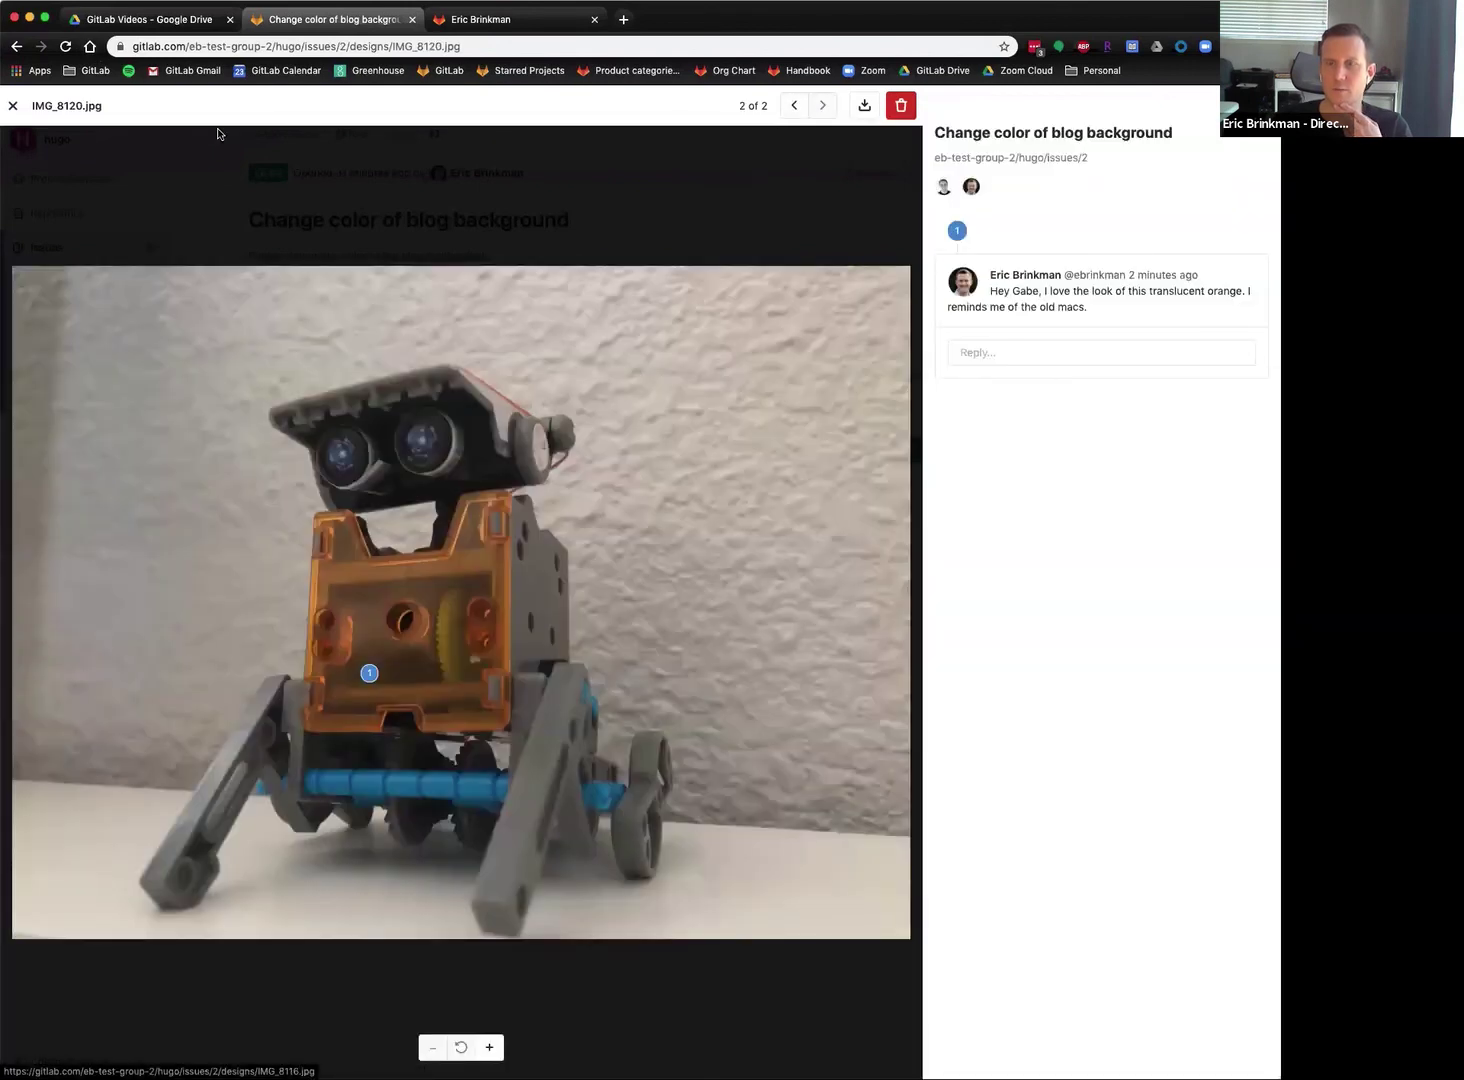
left_click(13, 106)
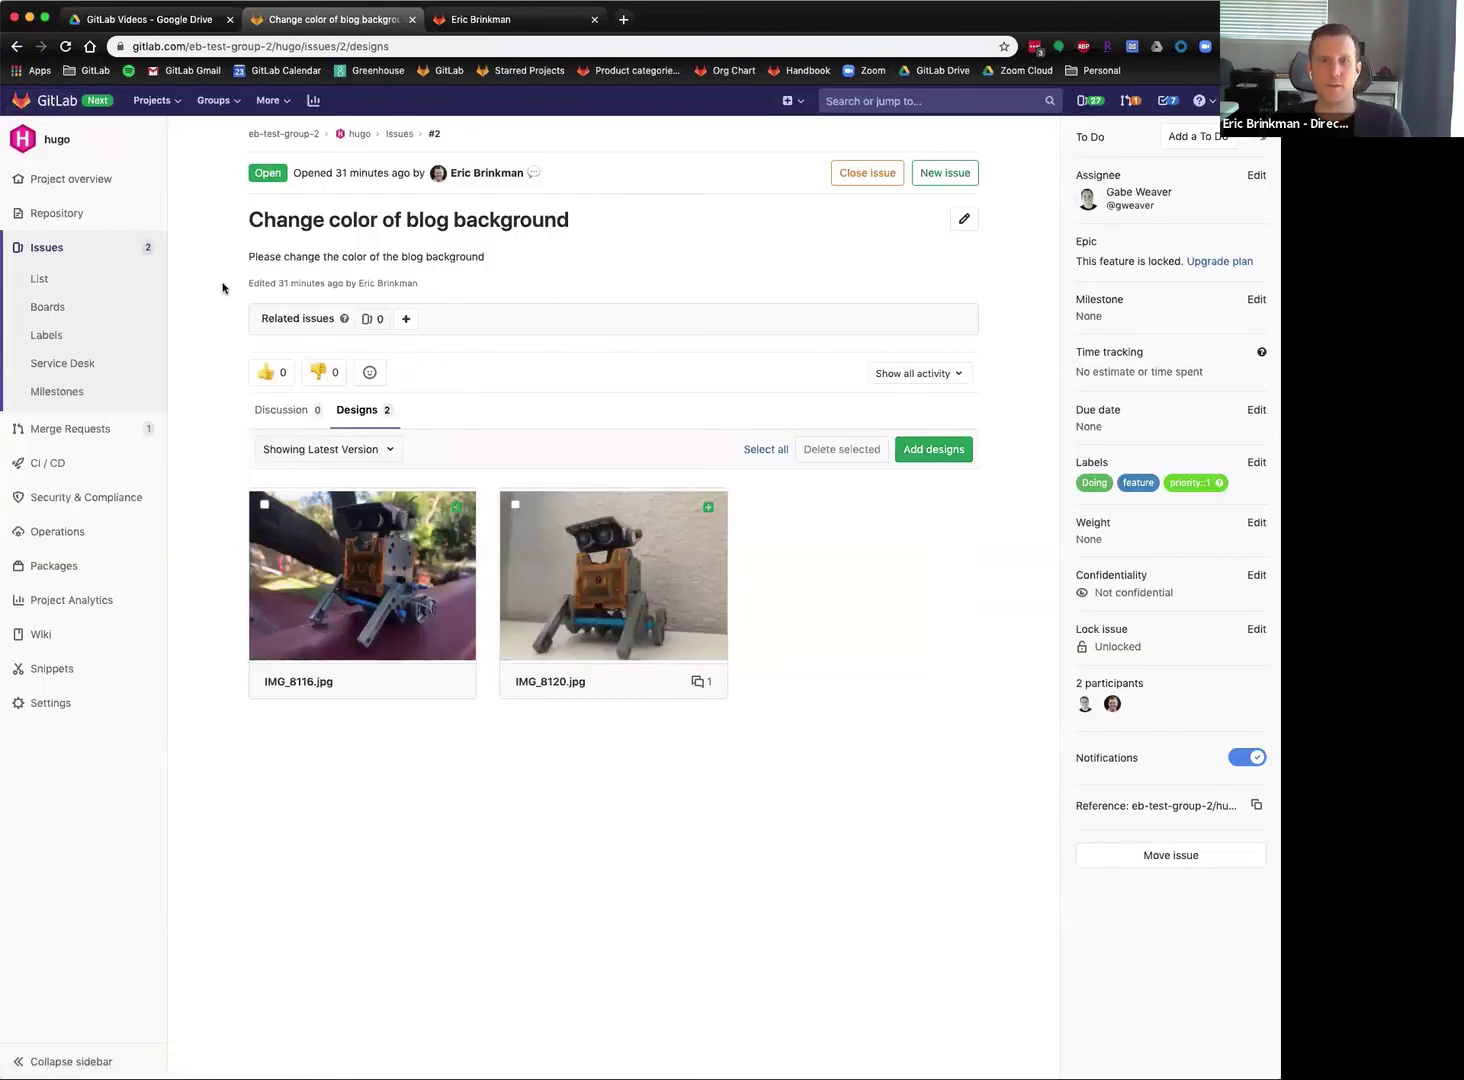
On the Assignee Board, drag the blog cards so Change color of blog background changes assignee.
left_click(47, 307)
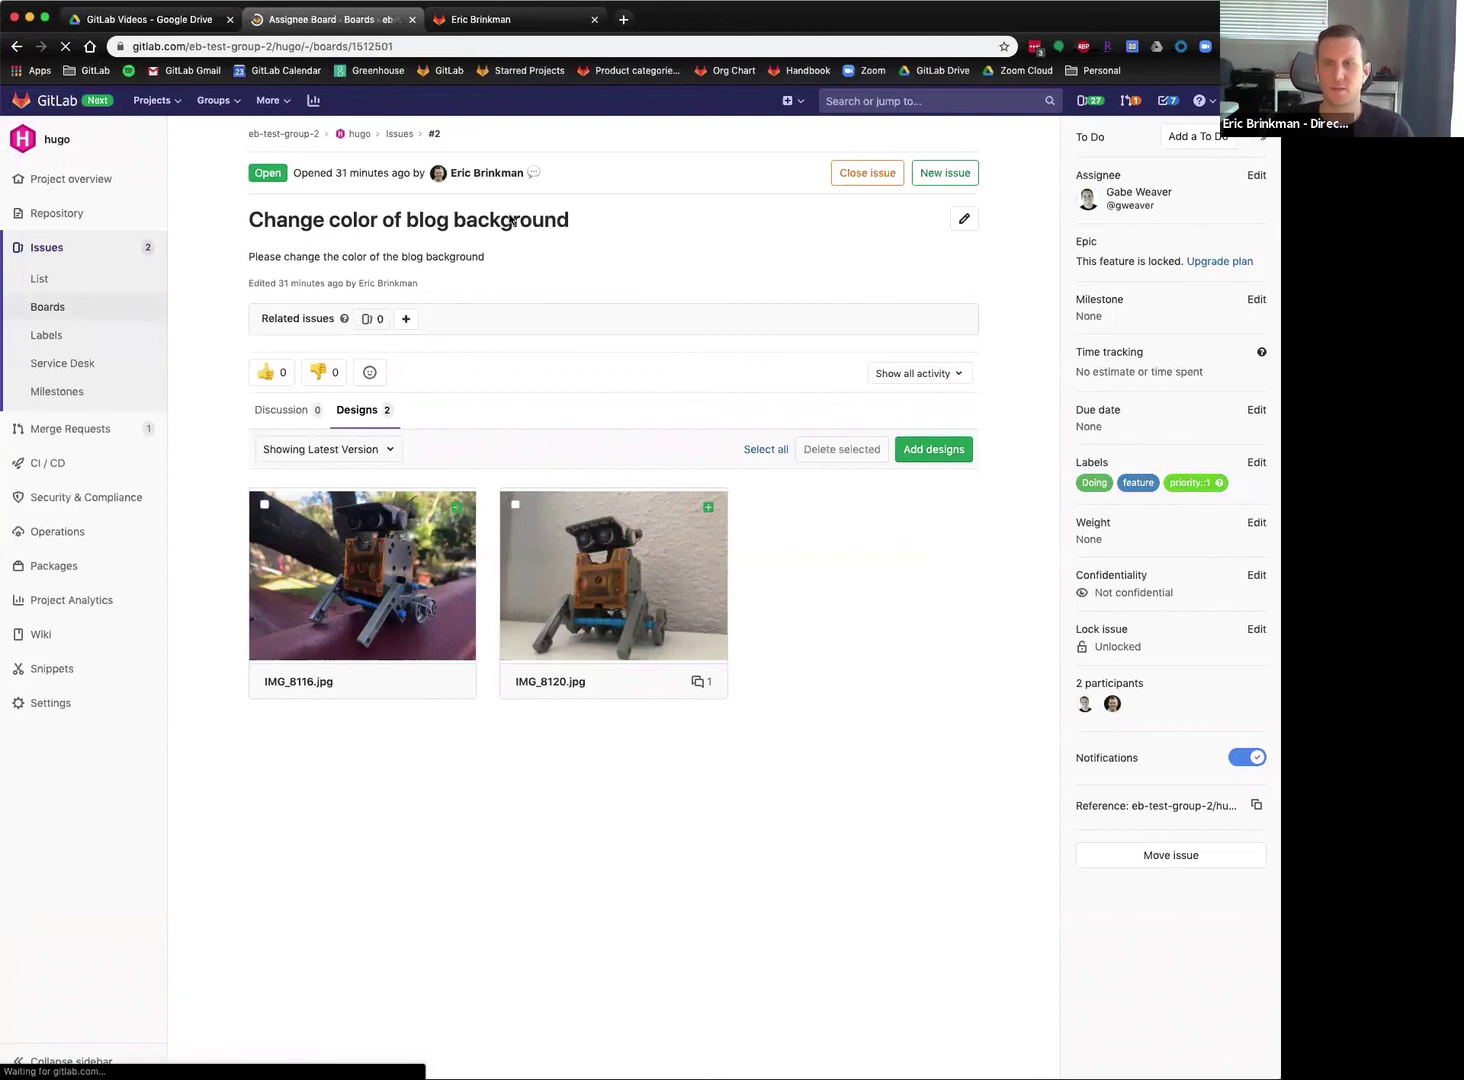
left_click_drag(698, 291, 988, 498)
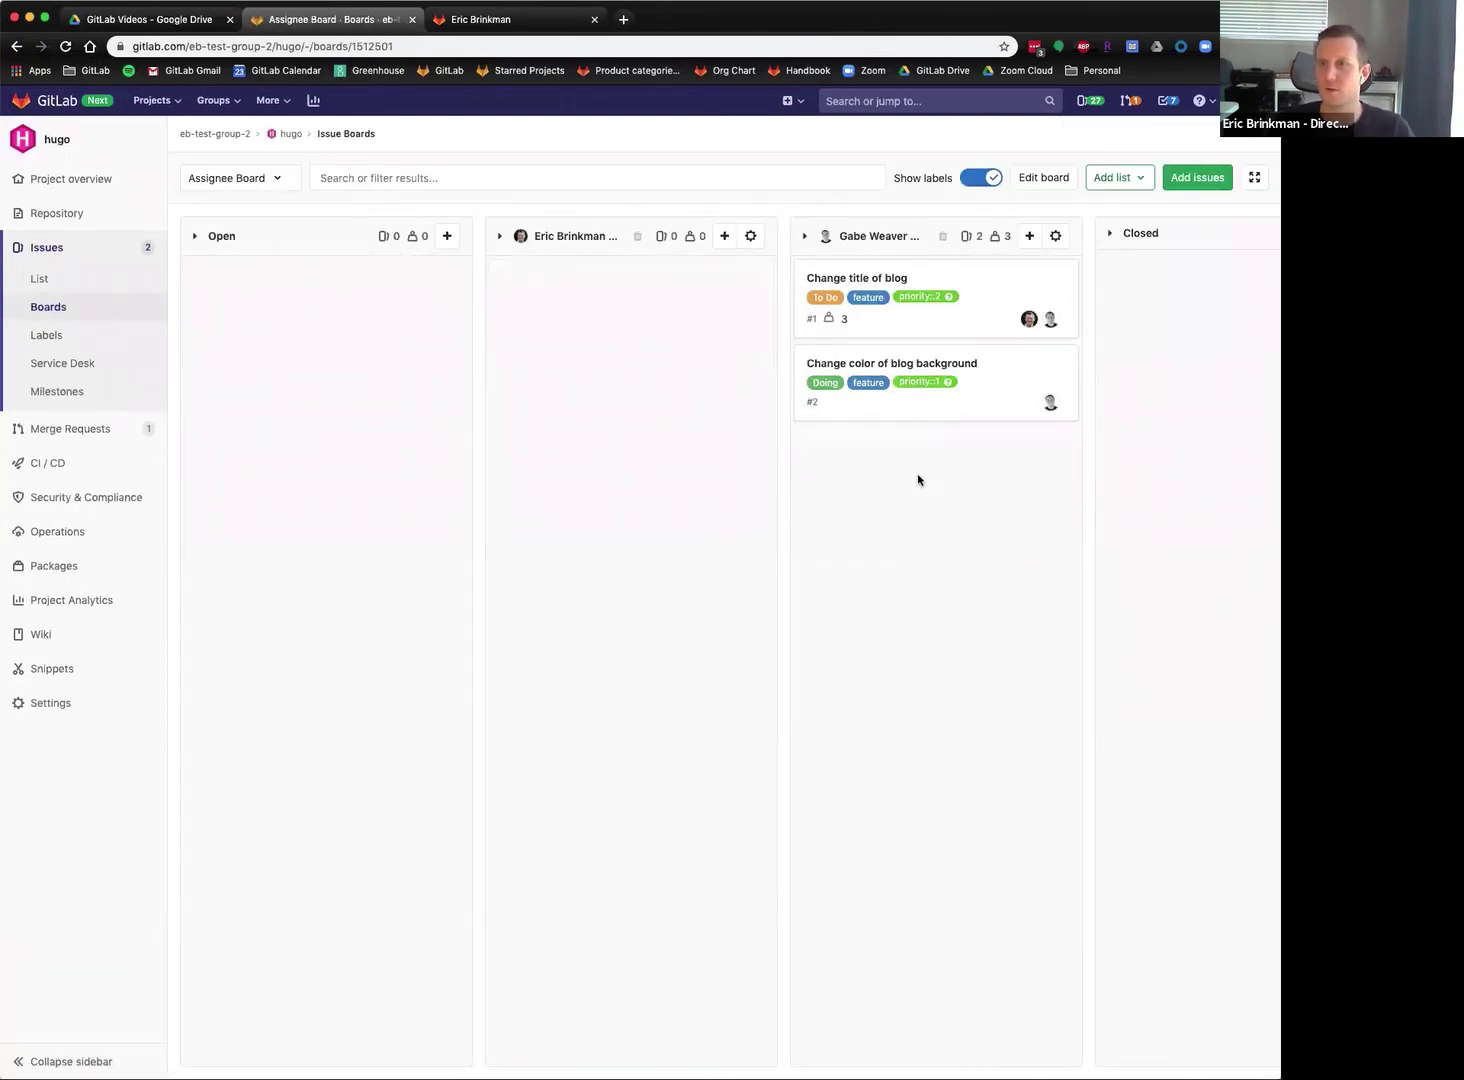
left_click_drag(1006, 372, 601, 320)
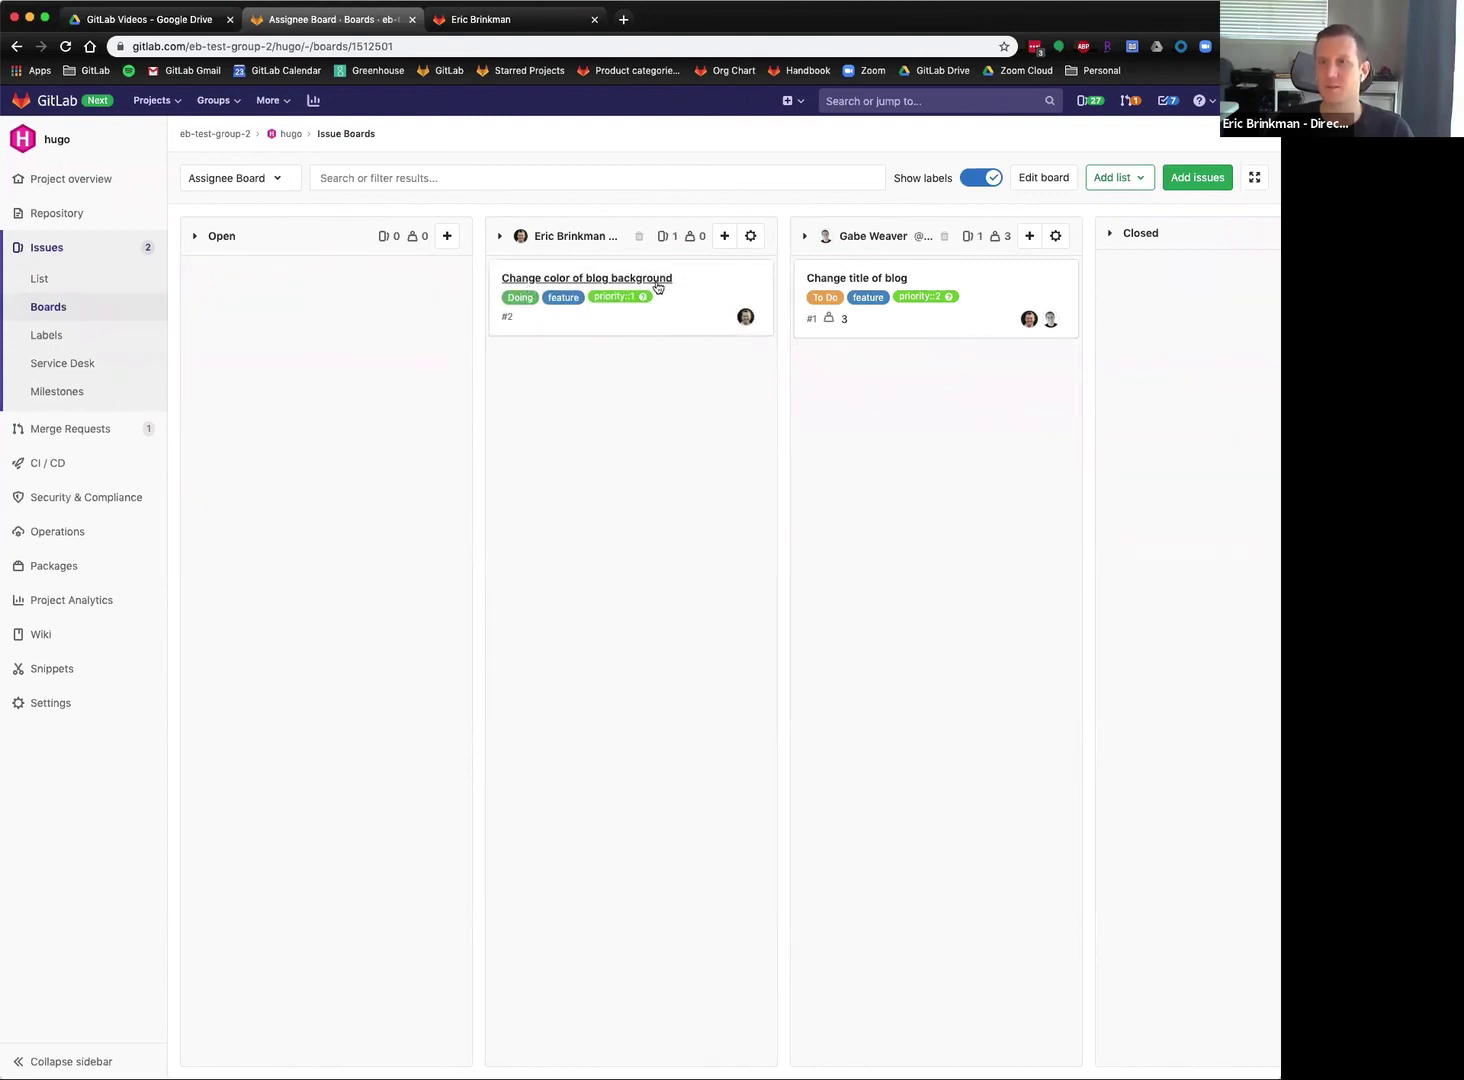
Switch to the Development board and adjust a card's position there.
left_click(267, 180)
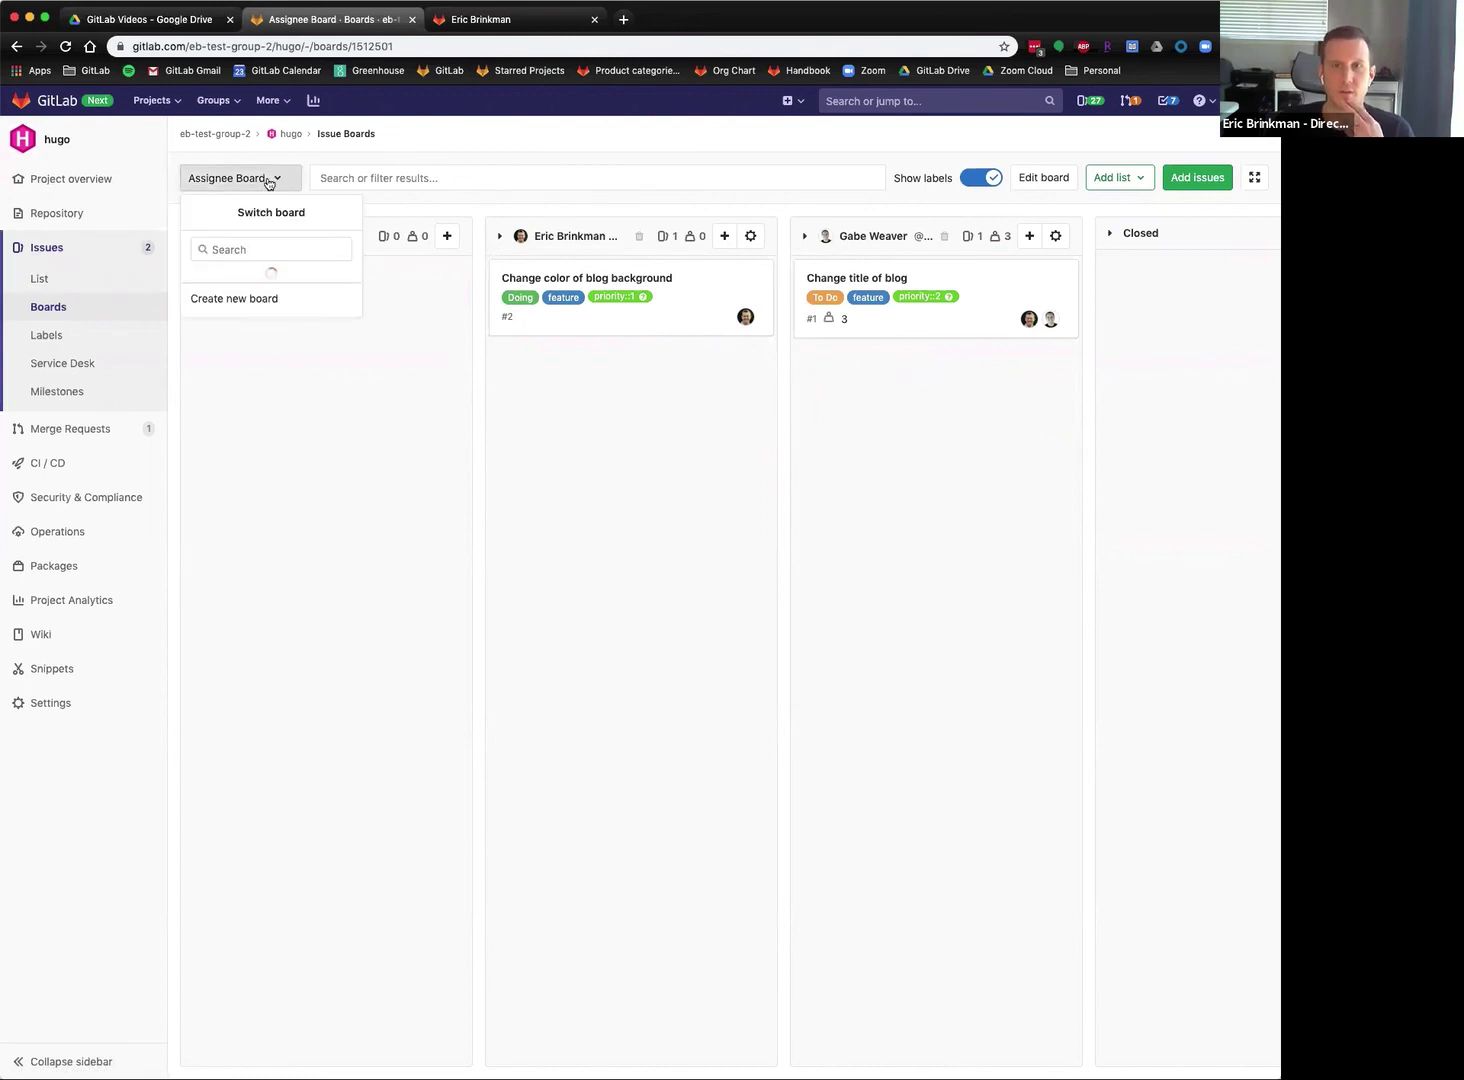
left_click(218, 308)
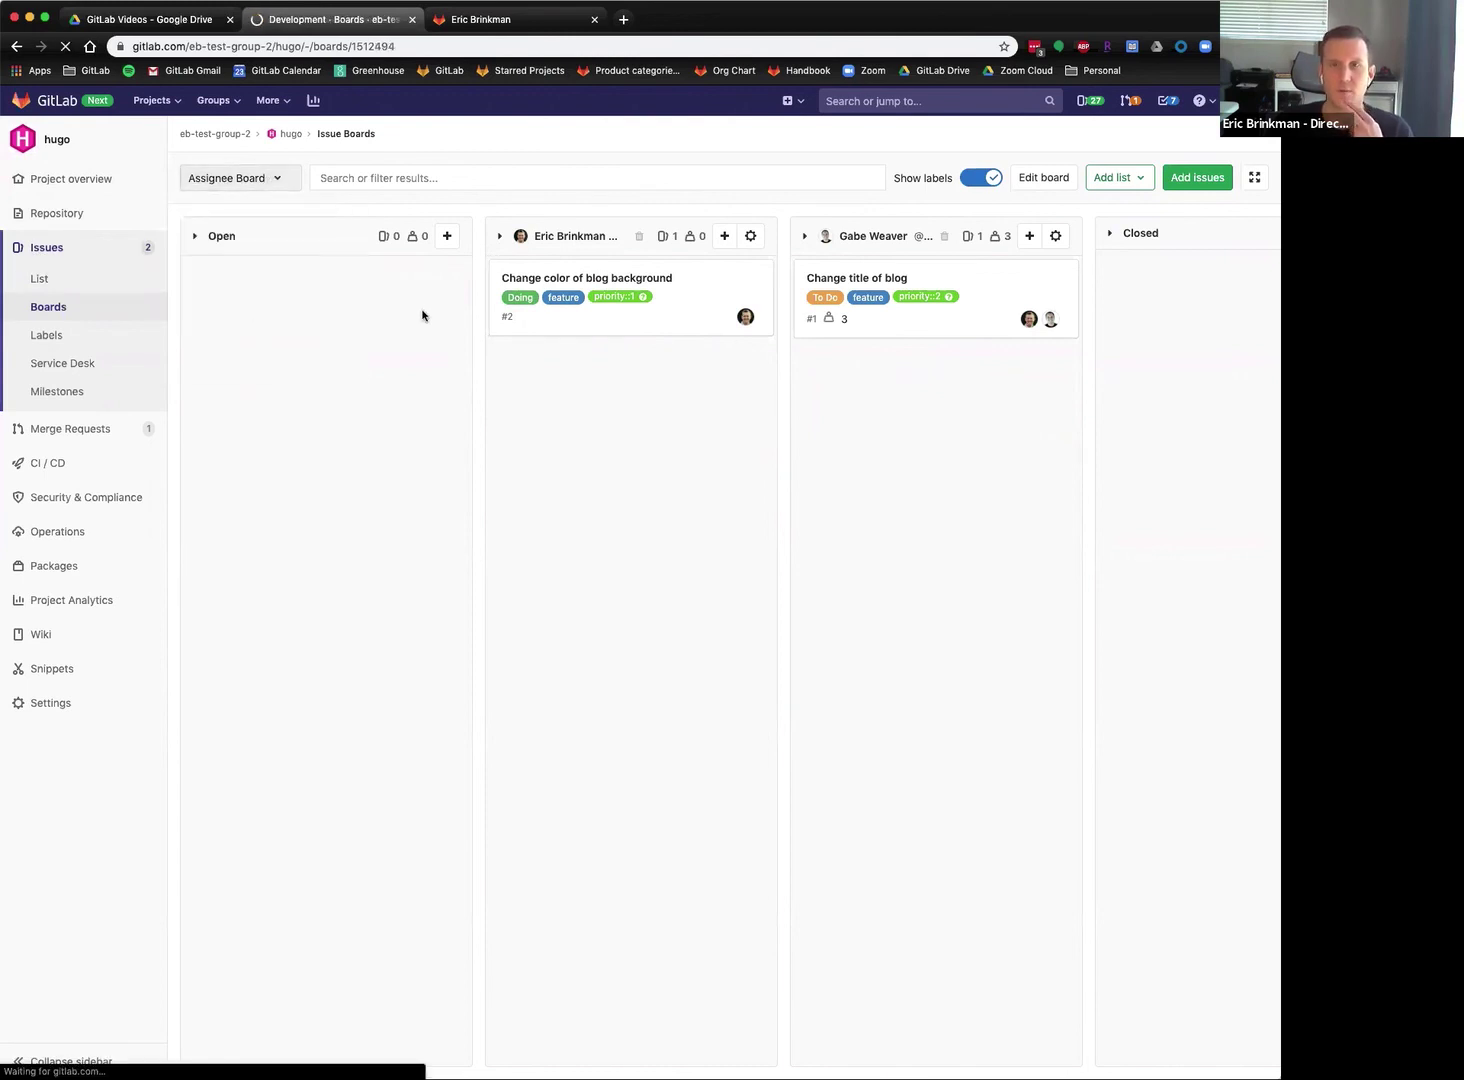
left_click_drag(666, 303, 722, 310)
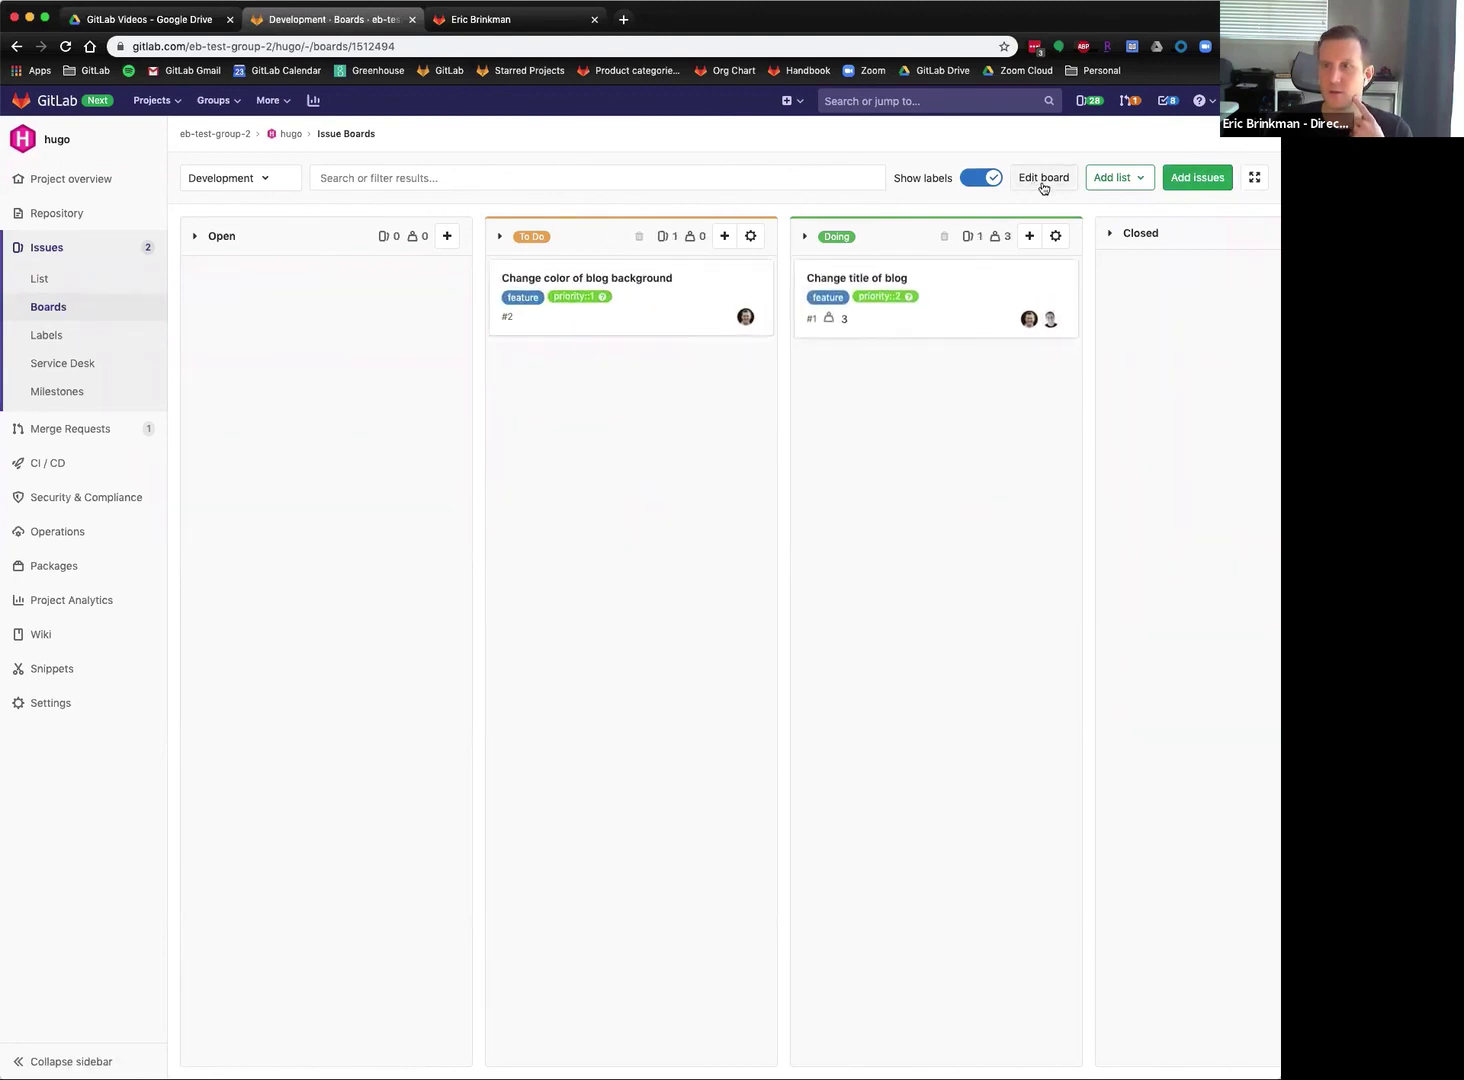
Add a feature label list to the Development board and put Change title of blog back into Doing.
left_click(1118, 178)
left_click(973, 386)
left_click(965, 559)
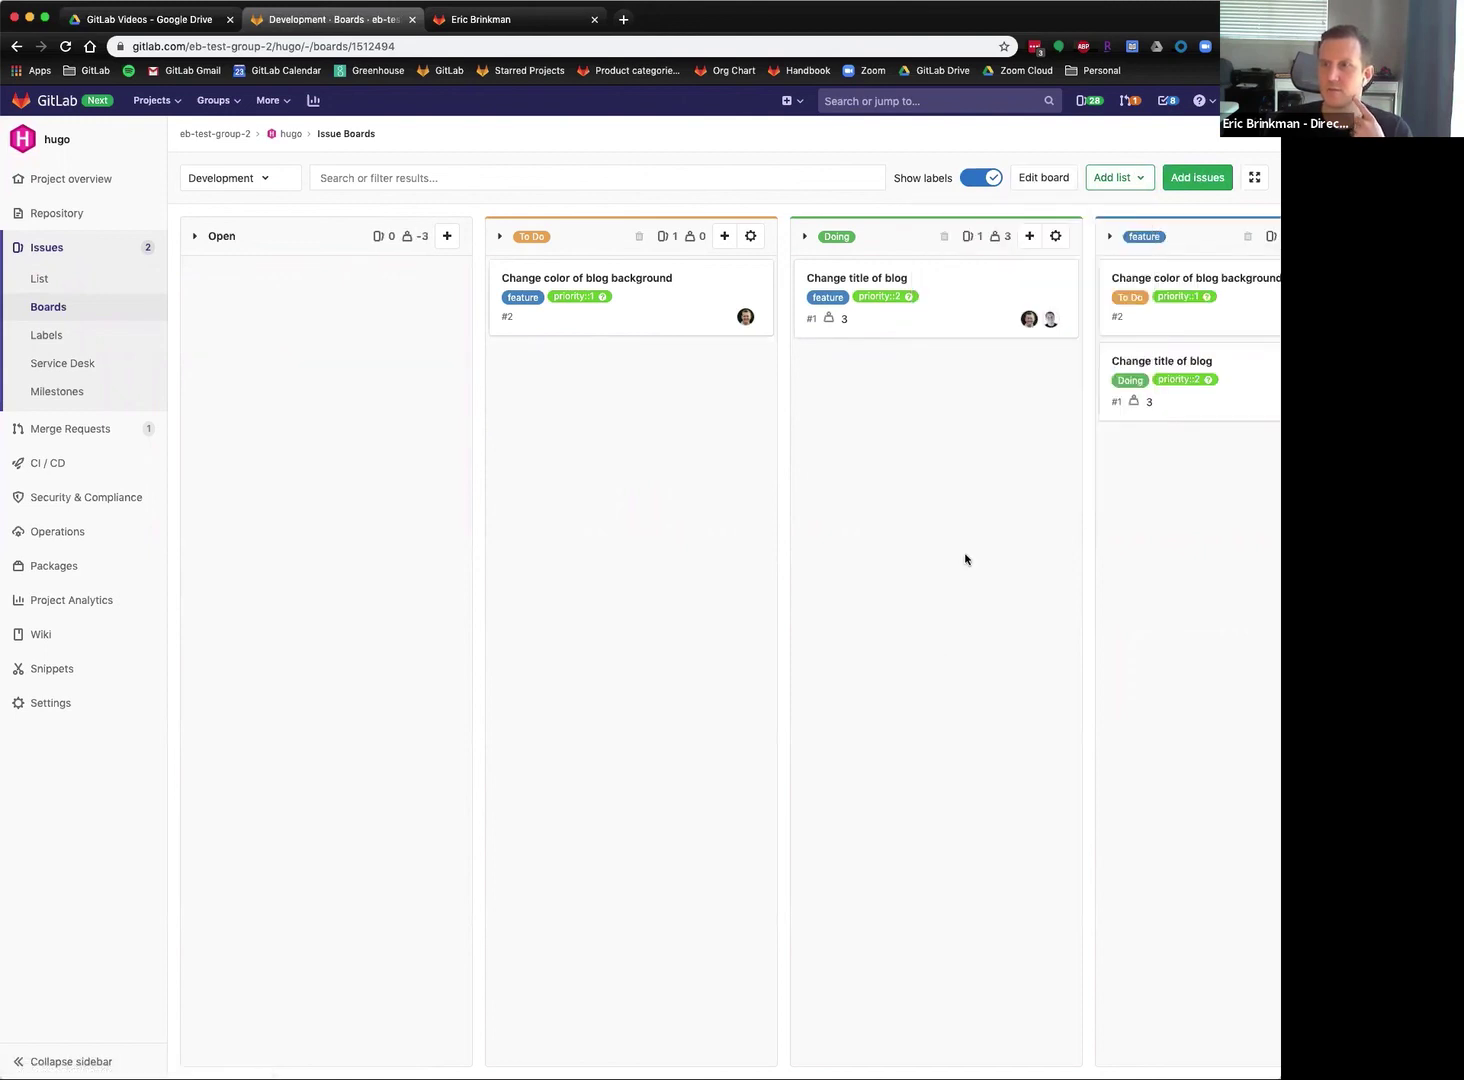
left_click_drag(954, 275, 1141, 572)
left_click_drag(1151, 417, 797, 366)
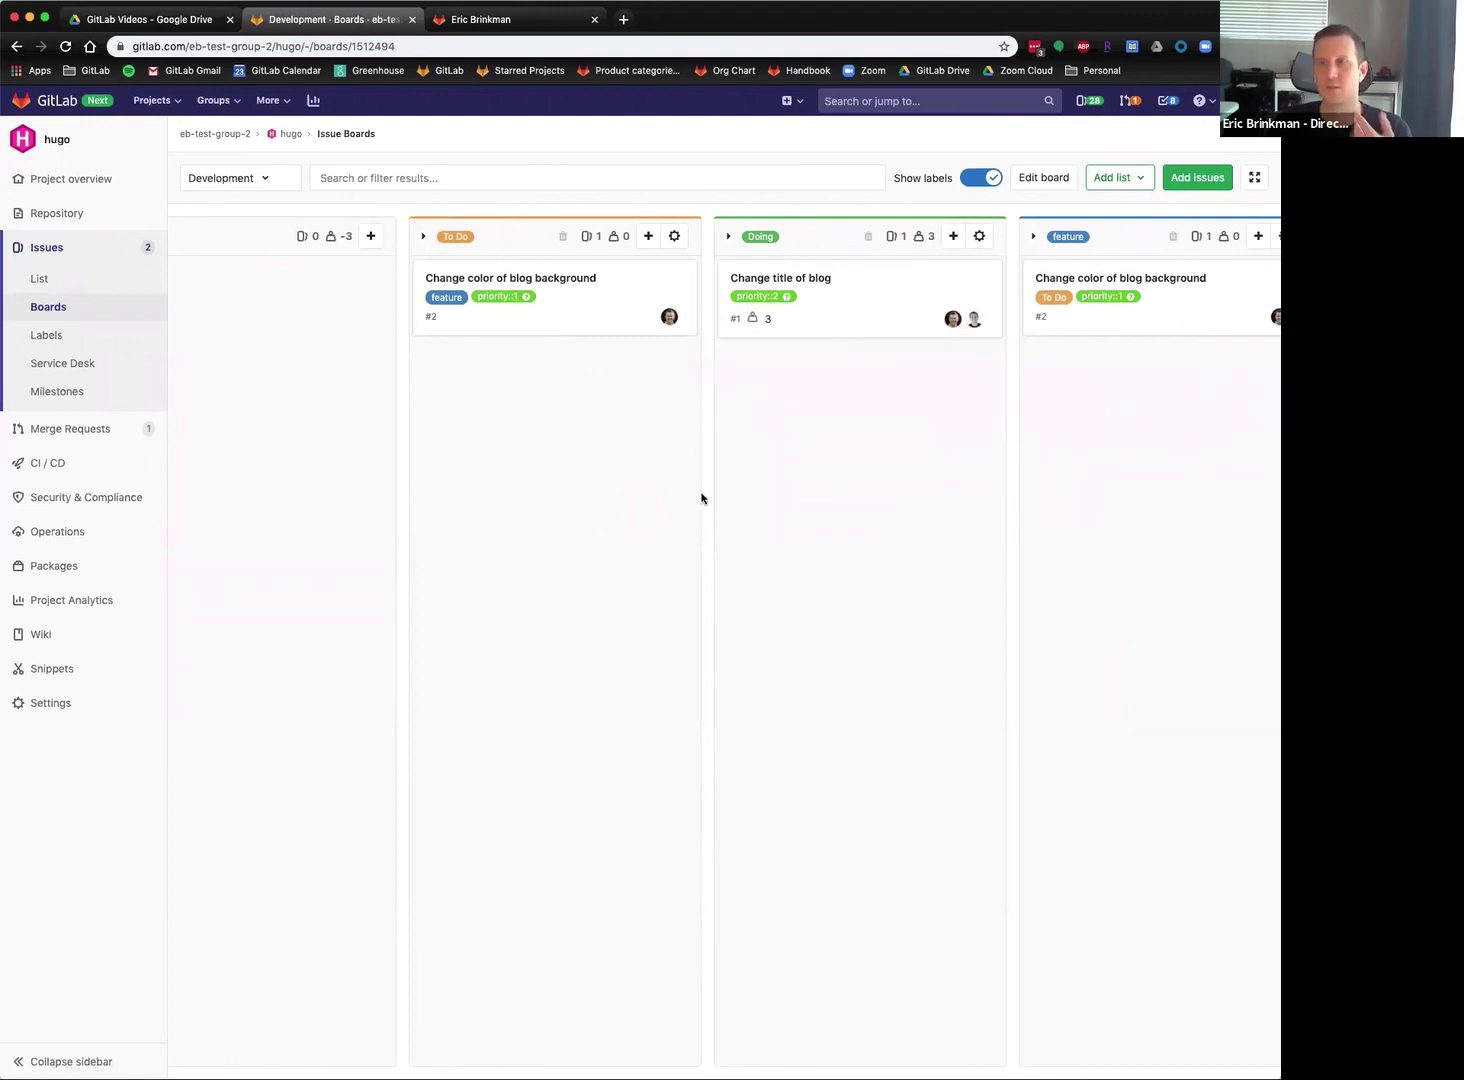
Move Change color of blog background into Doing, then open issue #2 from the issue list.
scroll(706, 543, "right", 3)
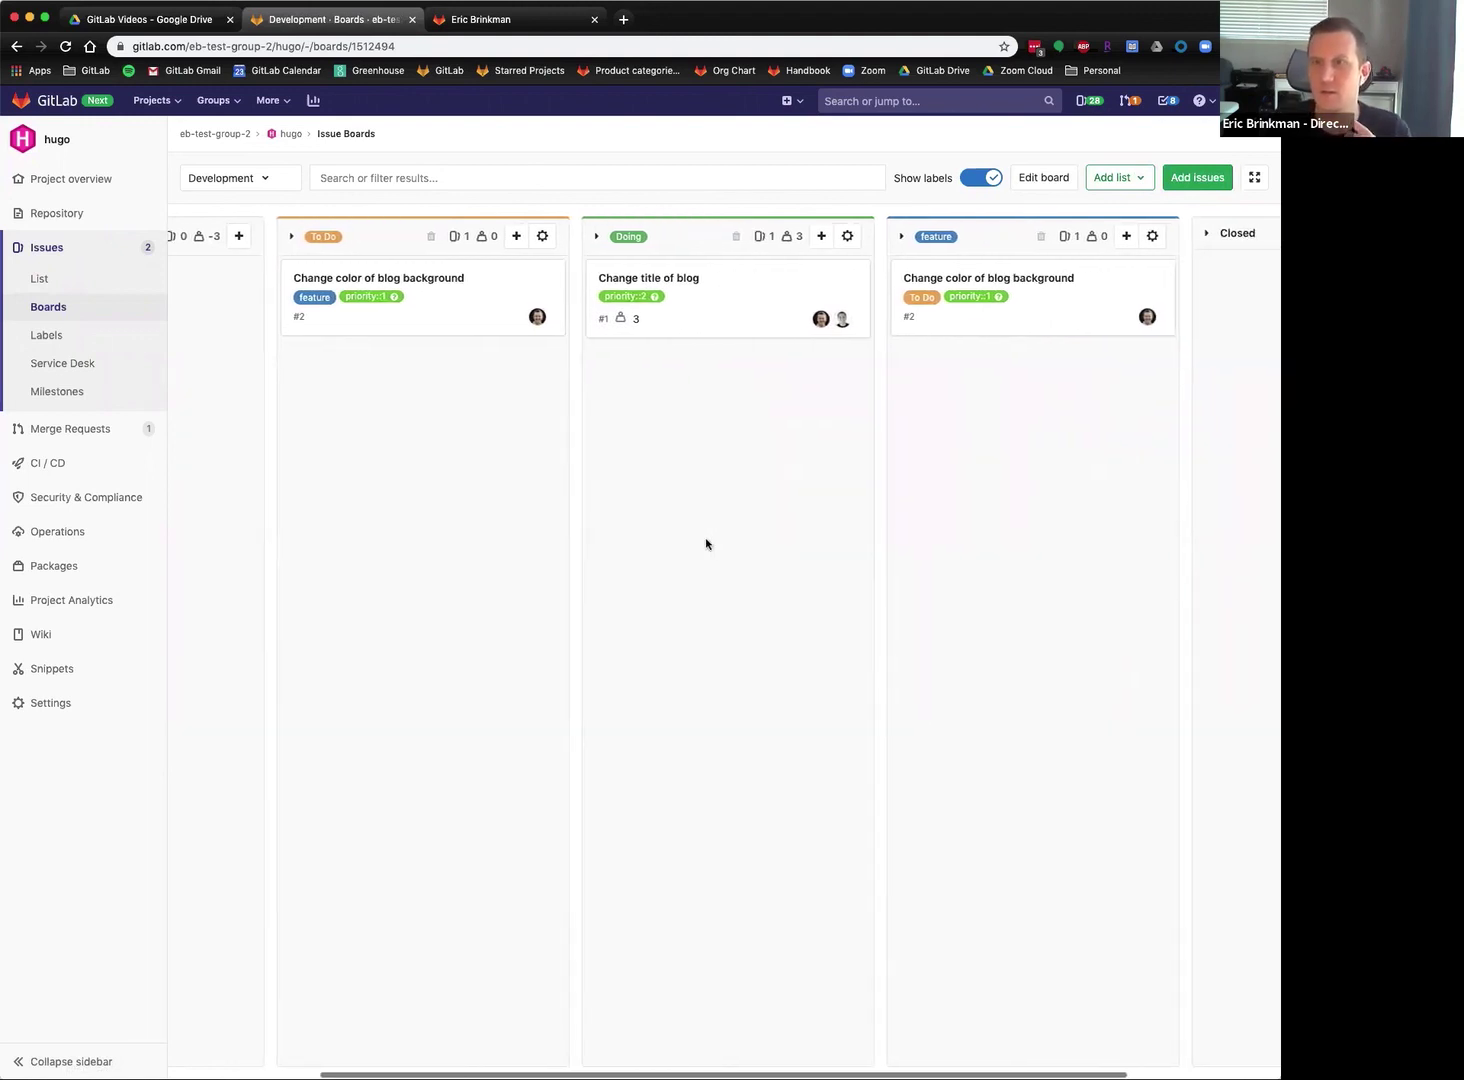
left_click(712, 310)
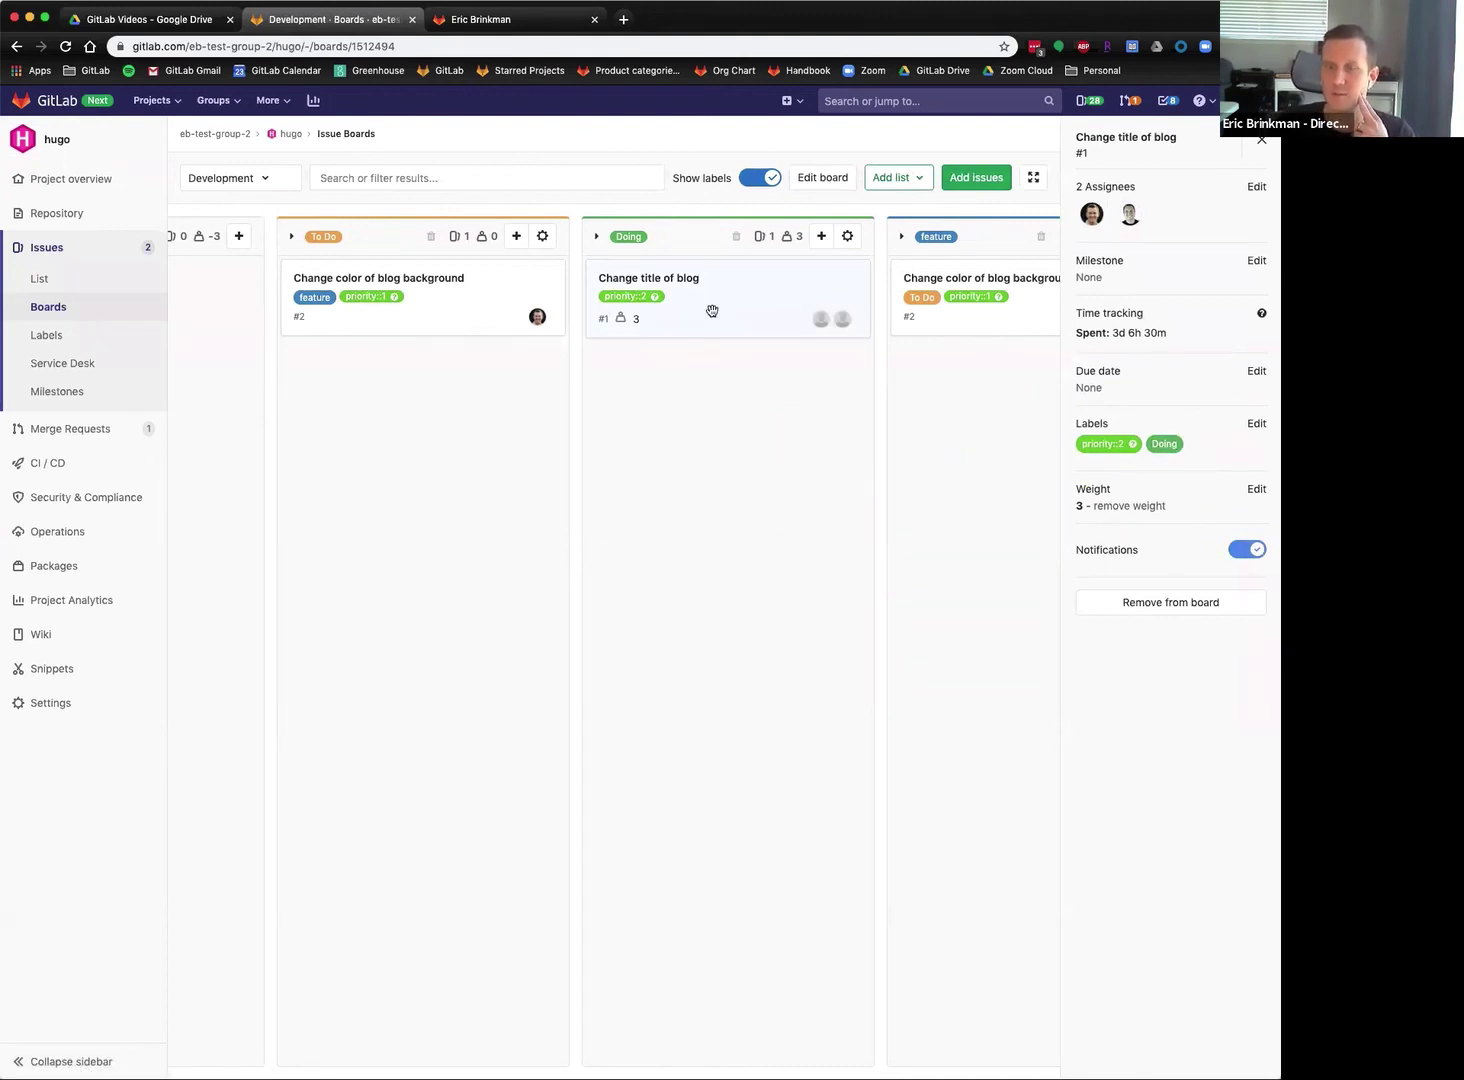
left_click_drag(374, 296, 591, 396)
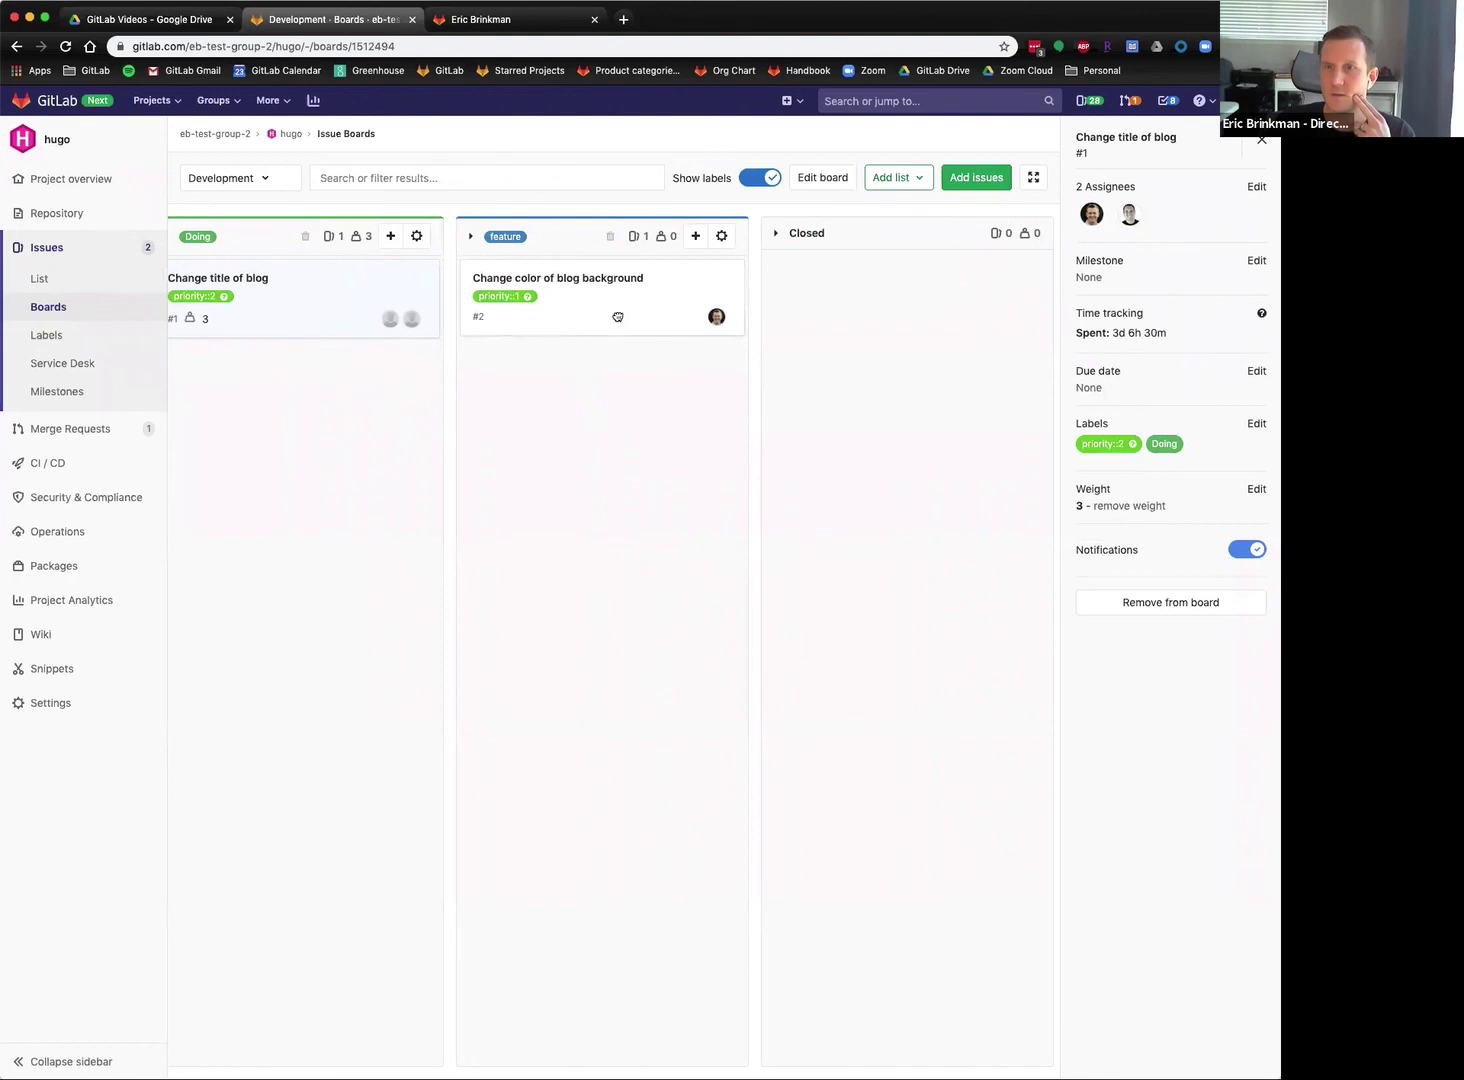
left_click_drag(617, 316, 340, 454)
scroll(600, 627, "left", 6)
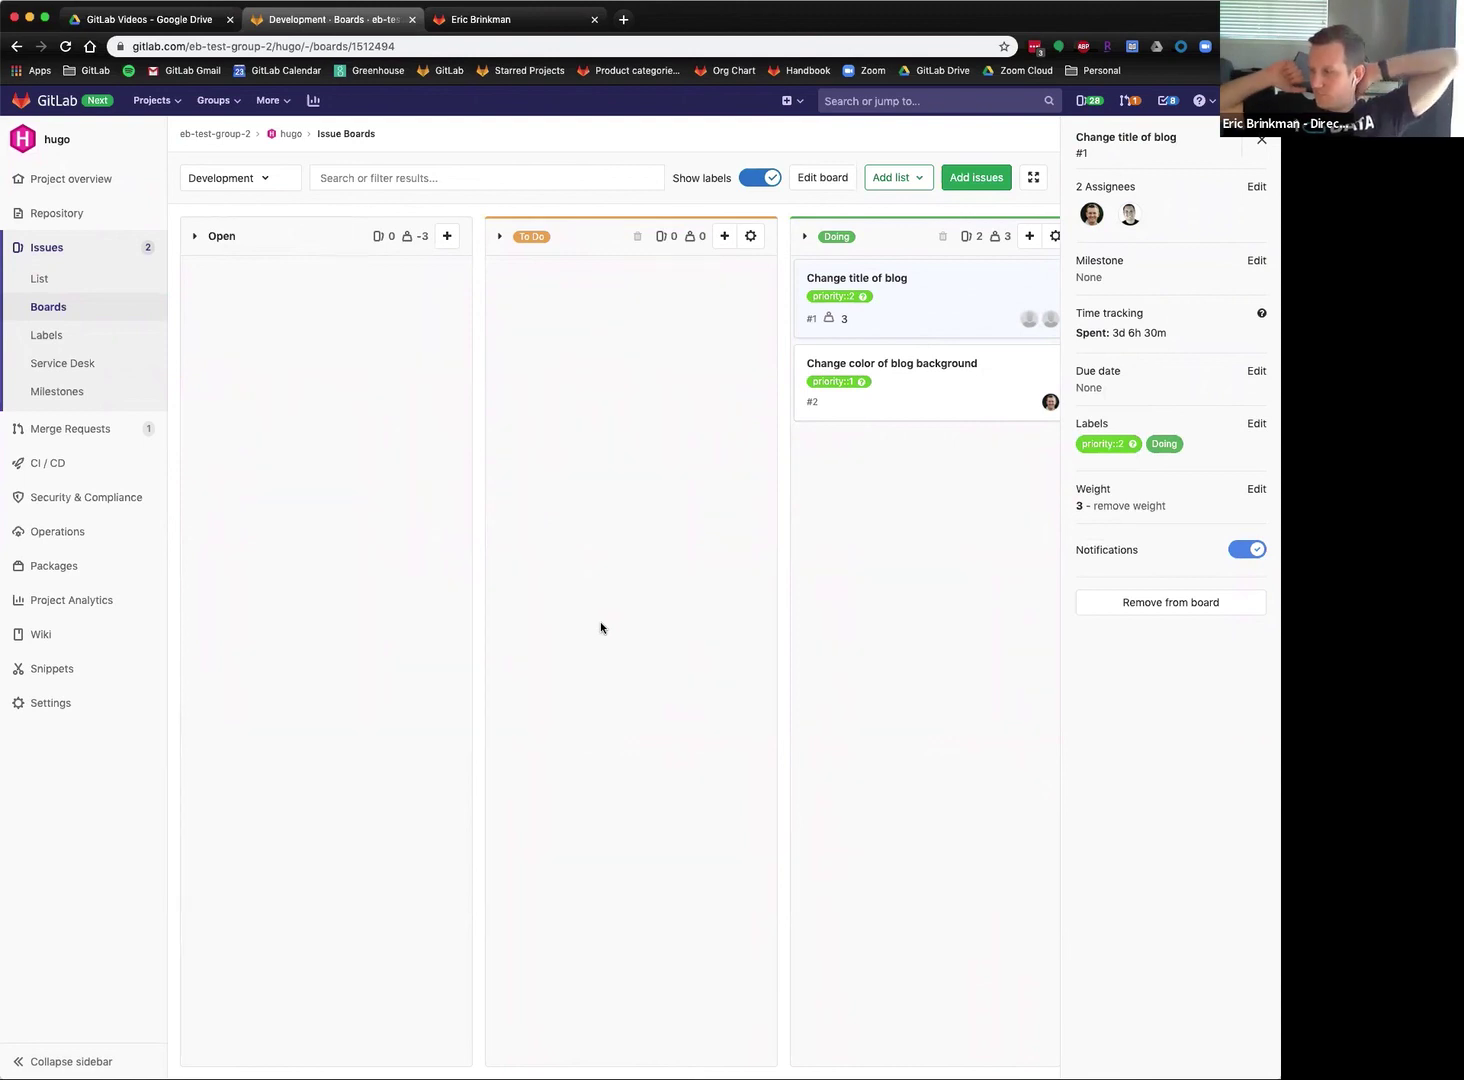
left_click(60, 247)
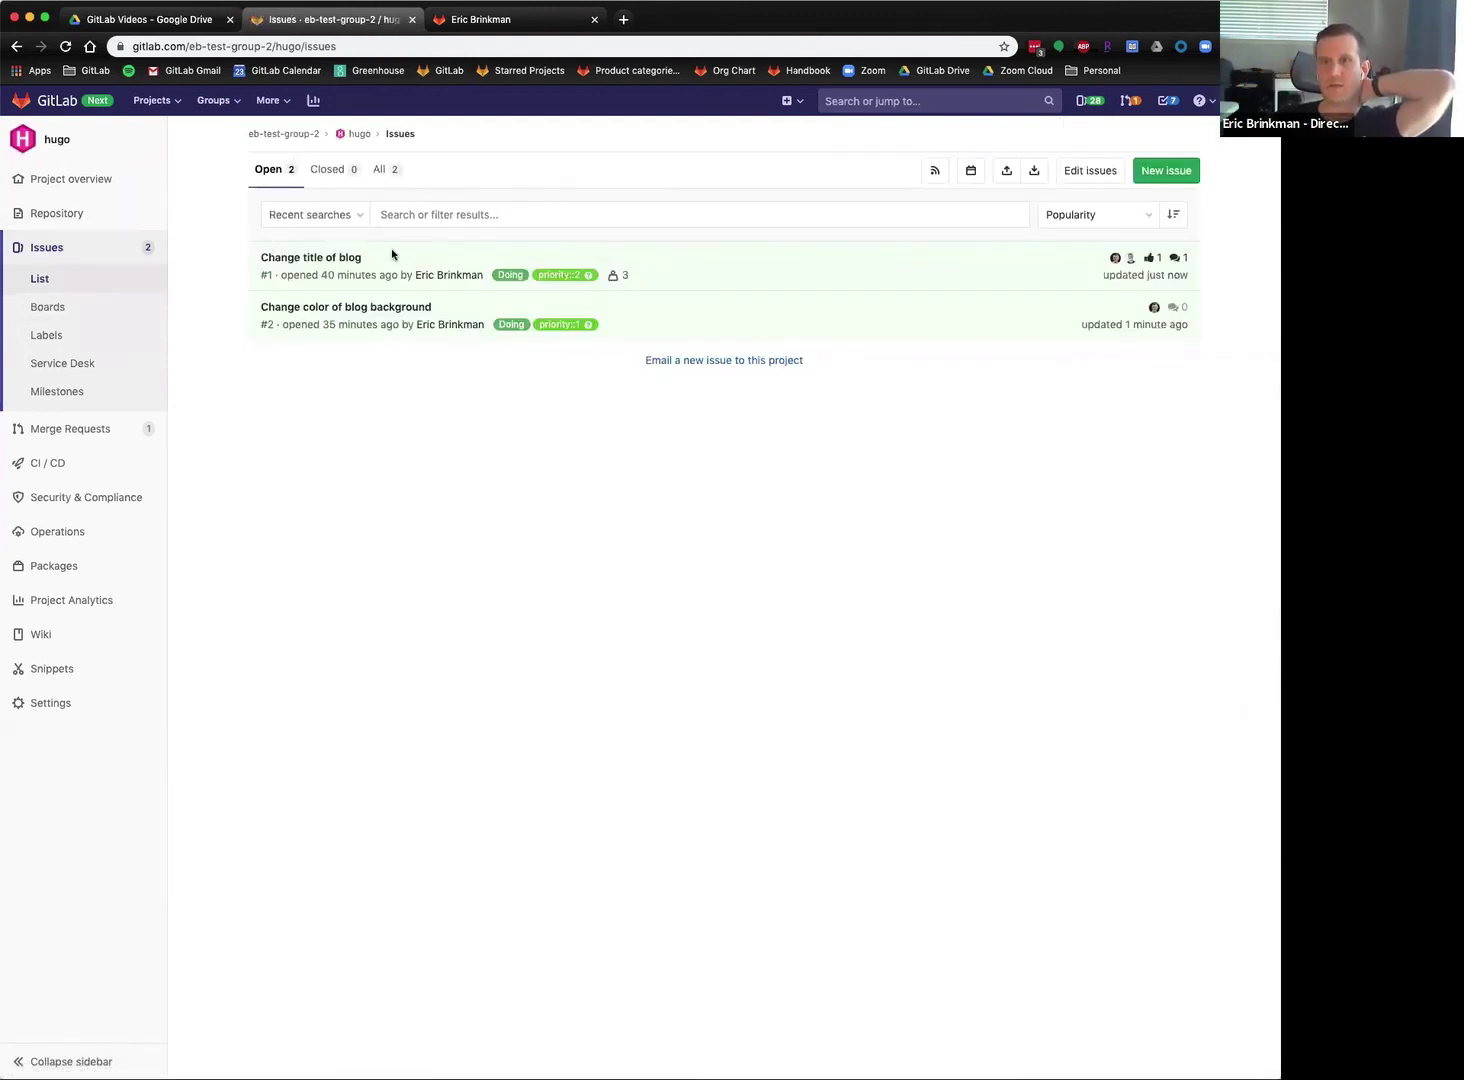
left_click(342, 309)
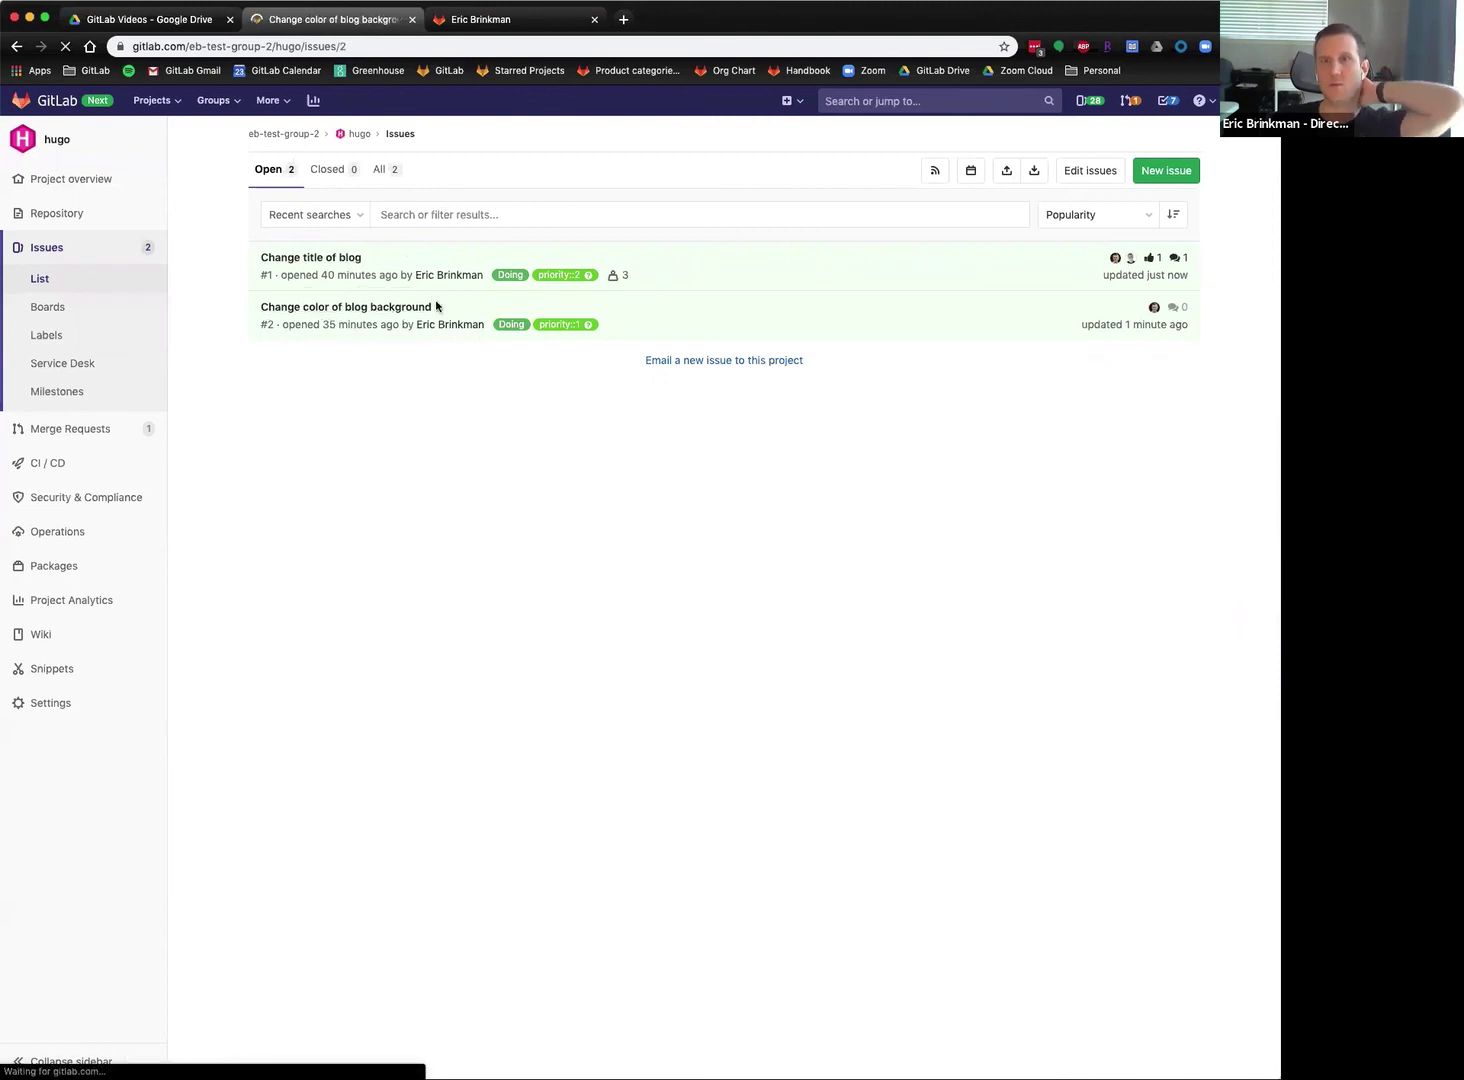